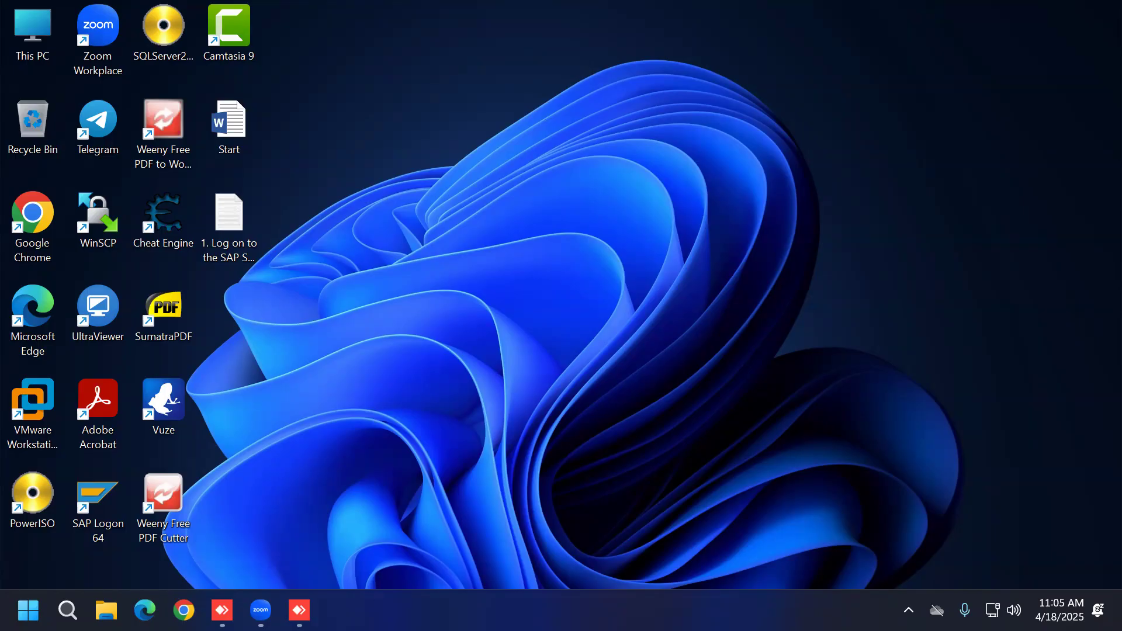
Step: Find Word 2016 through Windows search, launch it and start a blank document
{"action": "left_click", "coordinate": [67, 610]}
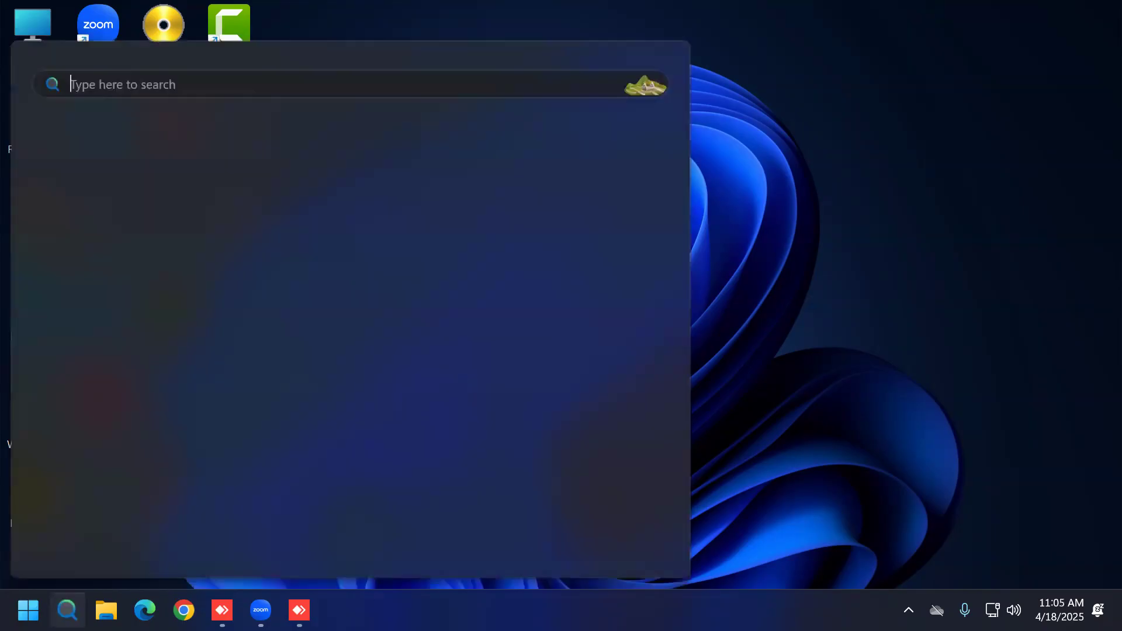
{"action": "type", "text": "word 2016"}
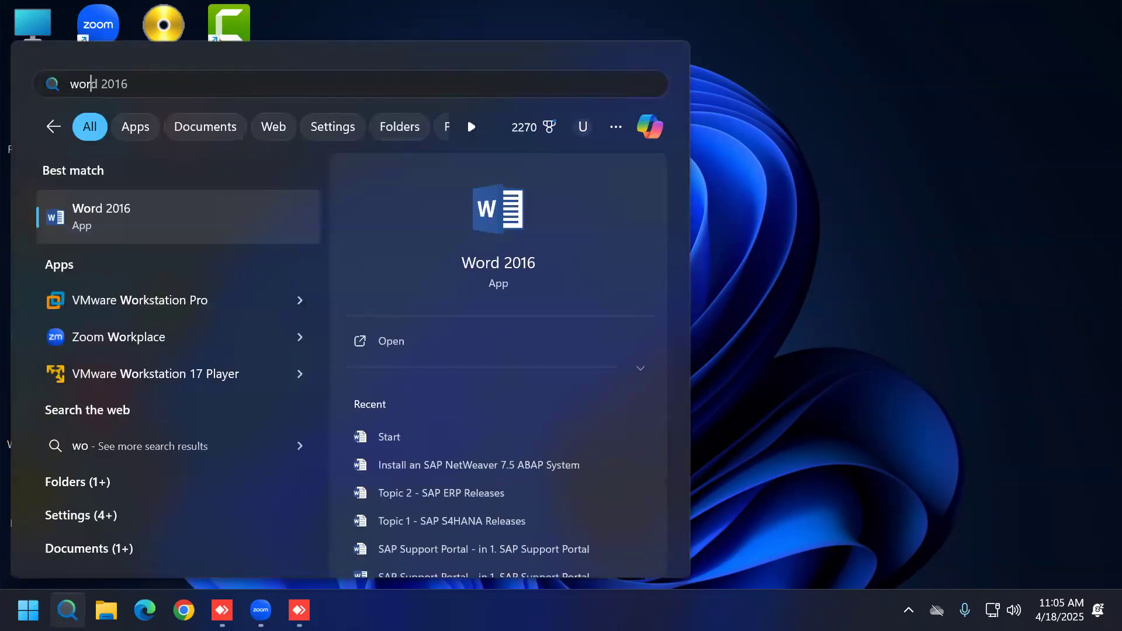
{"action": "left_click", "coordinate": [178, 237]}
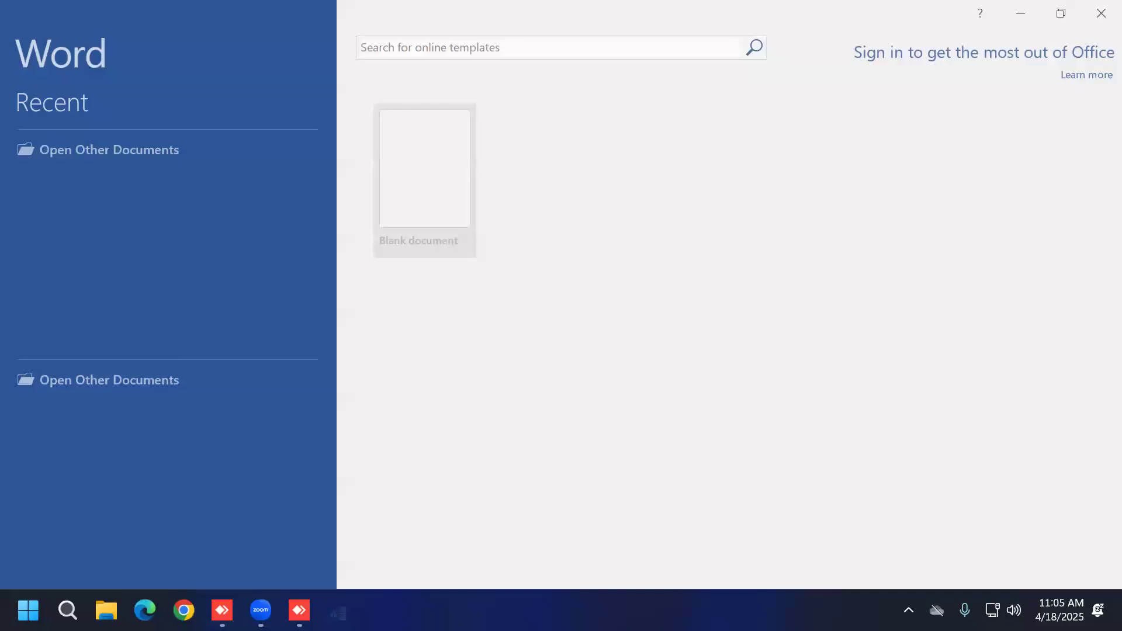
{"action": "key", "text": "Return"}
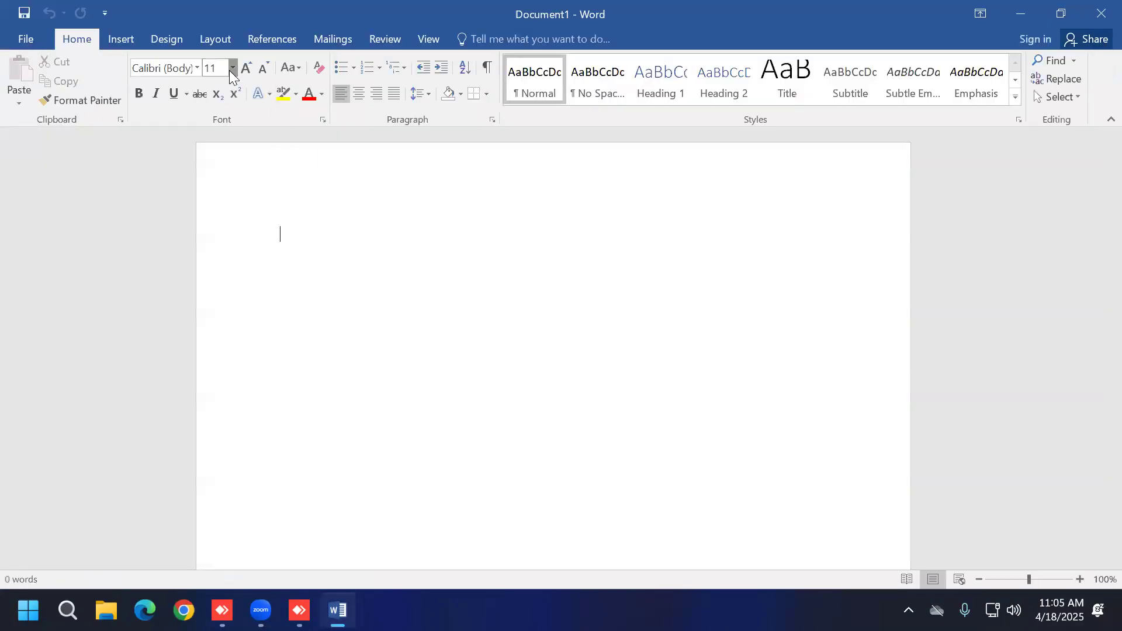
Step: At 18 pt, write 'SAP NetWeaver 7.5 AS ABAP-Based SAP System' plus sentences on logging in and starting it
{"action": "left_click", "coordinate": [232, 68]}
{"action": "left_click", "coordinate": [212, 206]}
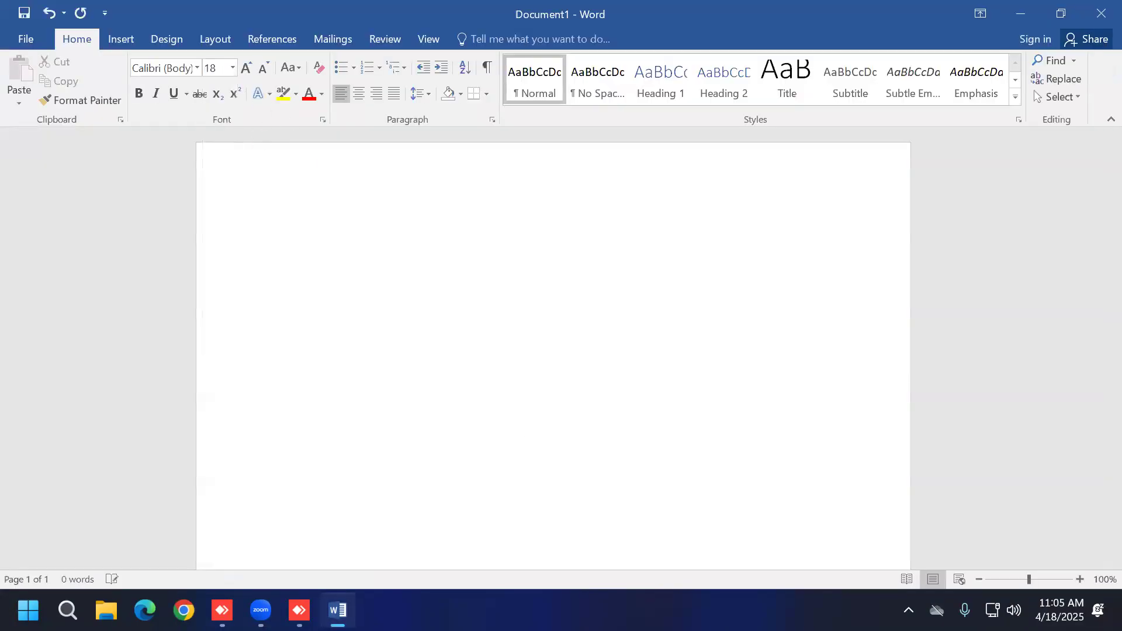
{"action": "type", "text": "SAP NetWea"}
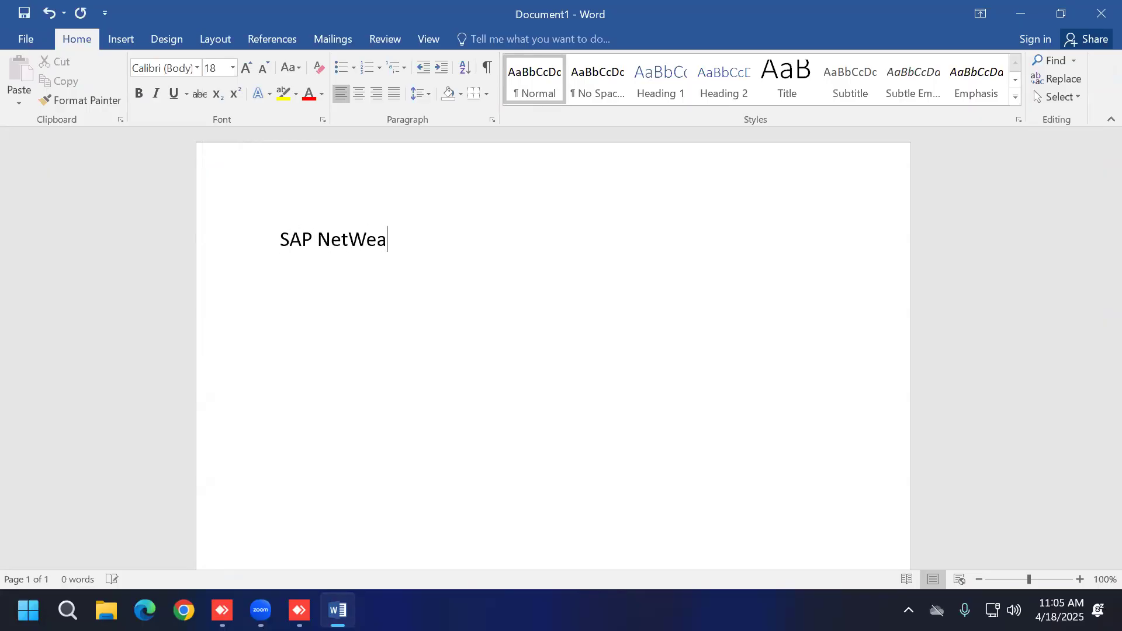
{"action": "type", "text": "ver 7.5 AS ABAP-"}
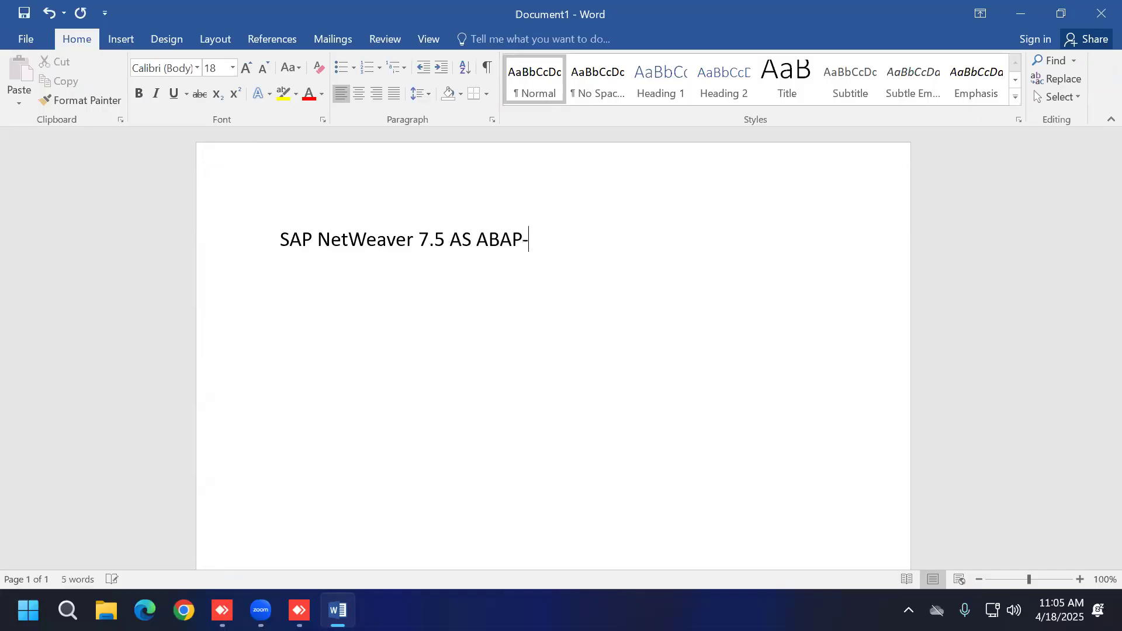
{"action": "type", "text": "Based SAP System"}
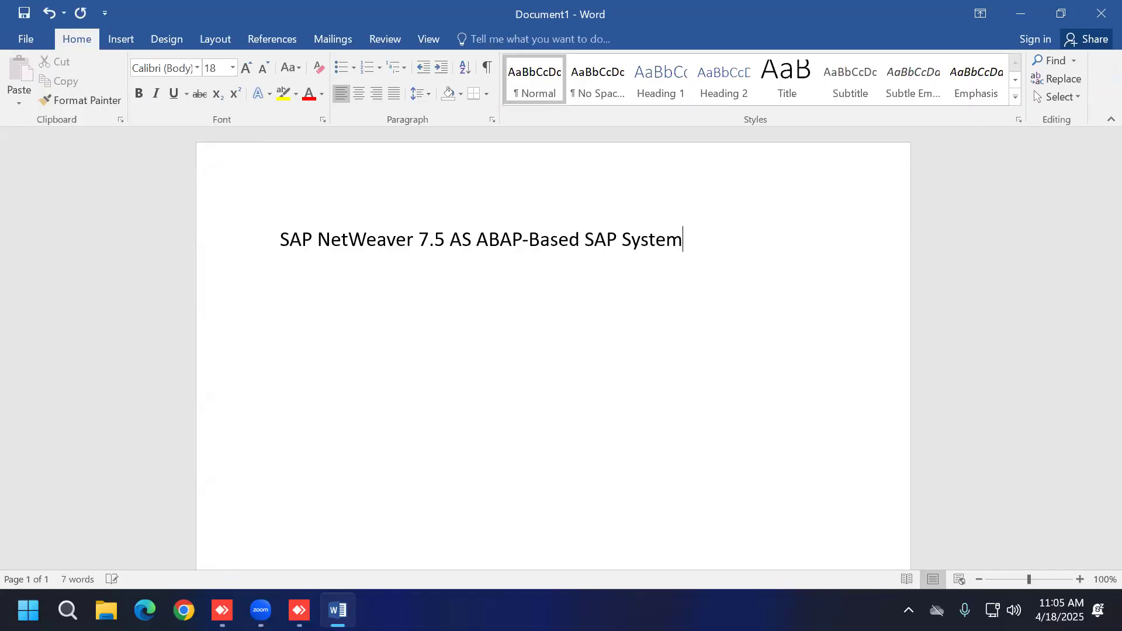
{"action": "key", "text": "Return"}
{"action": "type", "text": "now you want to login in to the SAP System"}
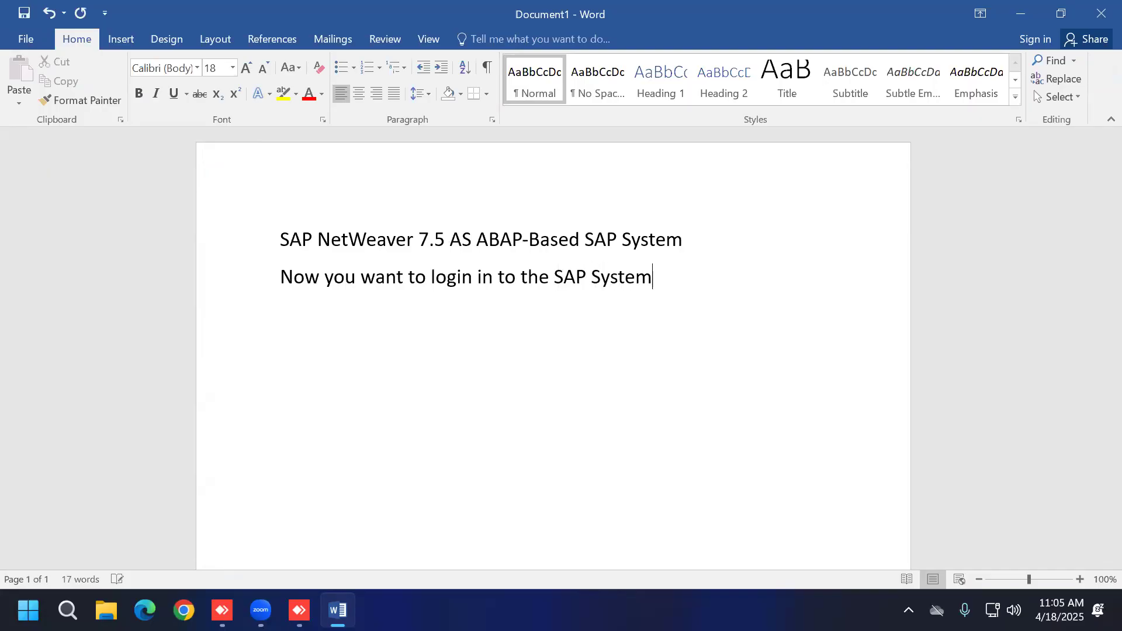
{"action": "key", "text": "Return"}
{"action": "type", "text": "but before logging into the SAP System, you want to start the SAP System"}
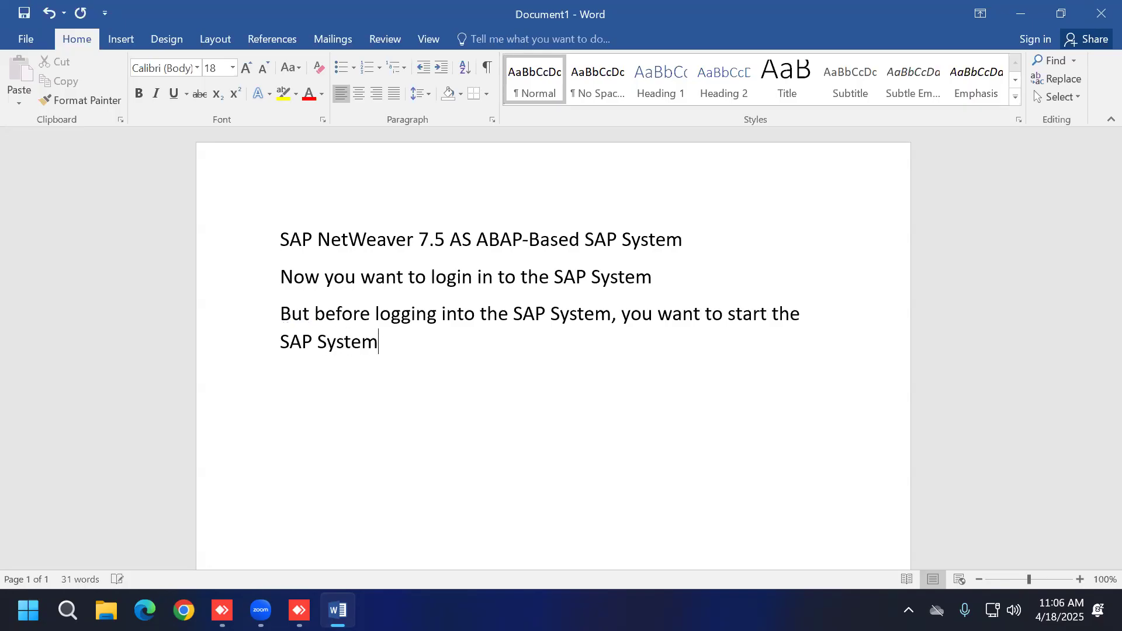
Step: Remove 'But' from the third sentence so it starts with a capitalised 'Before'
{"action": "key", "text": "Return"}
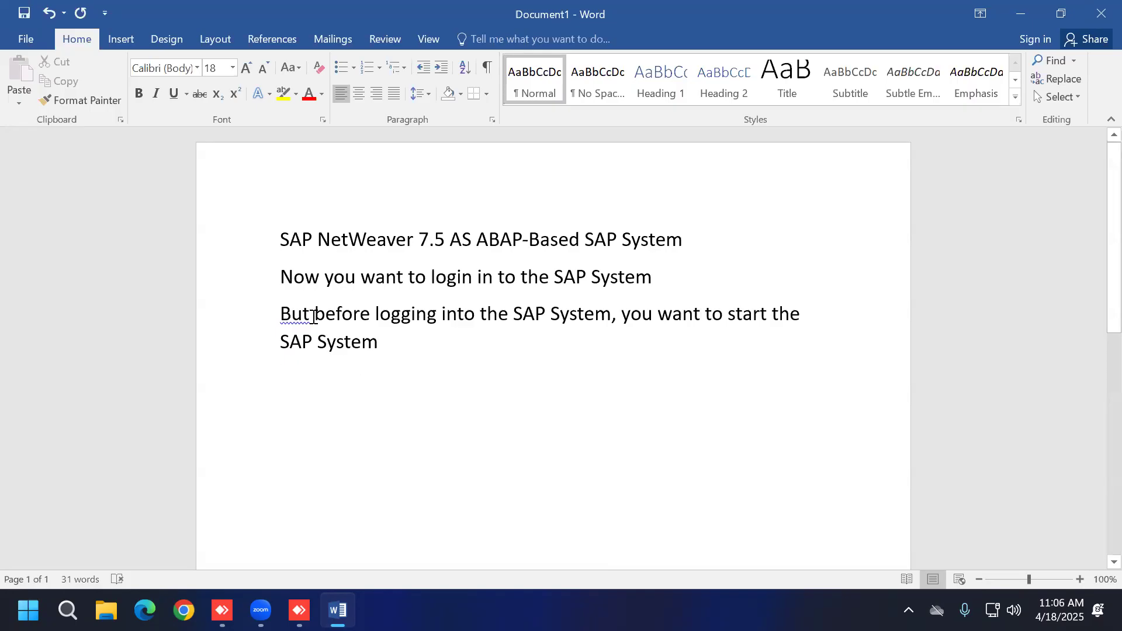
{"action": "left_click", "coordinate": [314, 316]}
{"action": "key", "text": "BackSpace"}
{"action": "key", "text": "BackSpace"}
{"action": "key", "text": "BackSpace"}
{"action": "key", "text": "BackSpace"}
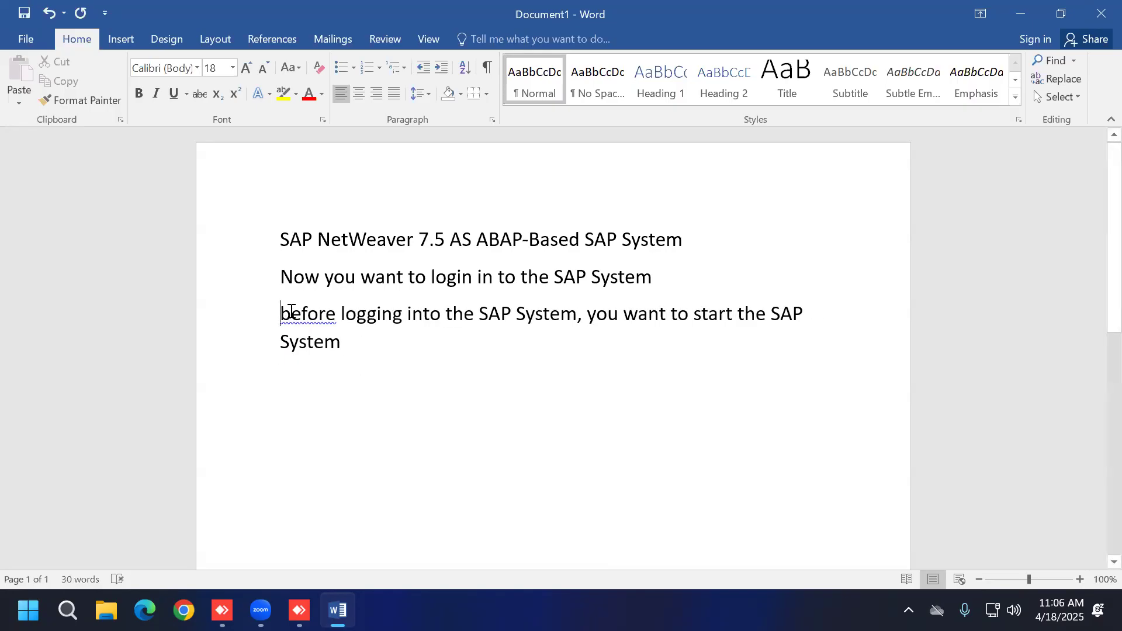
{"action": "key", "text": "Delete"}
{"action": "type", "text": "B"}
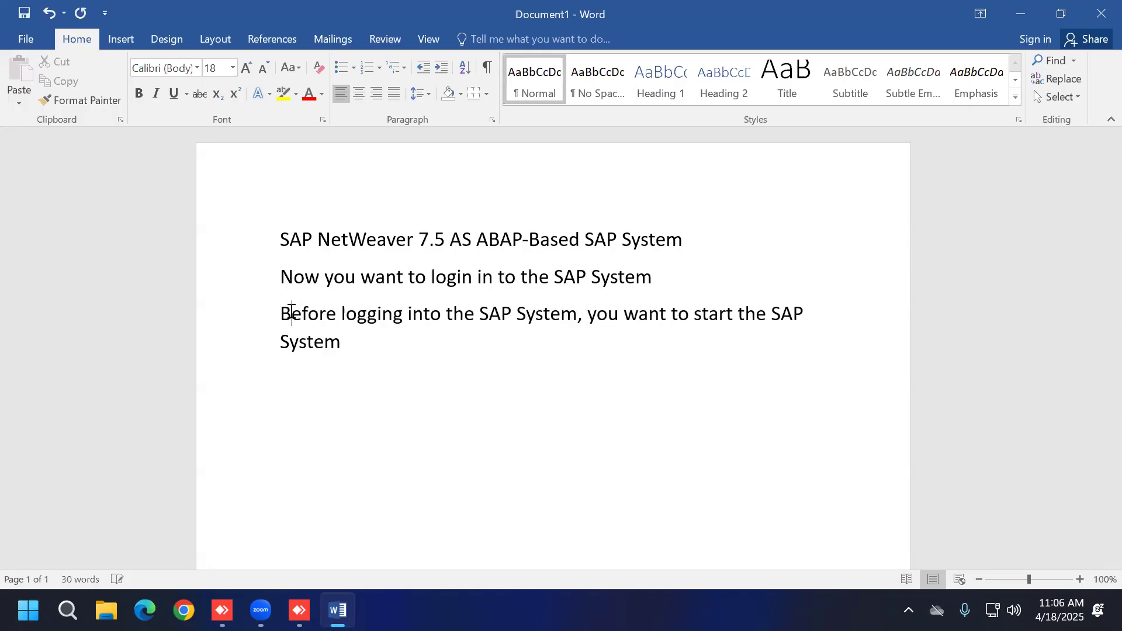
Step: Add 'who start & stop the SAP system in company' and 'SAP BASIS Administrator only start & stop the SAP system in company'
{"action": "left_click", "coordinate": [402, 356]}
{"action": "key", "text": "Return"}
{"action": "type", "text": "who start &"}
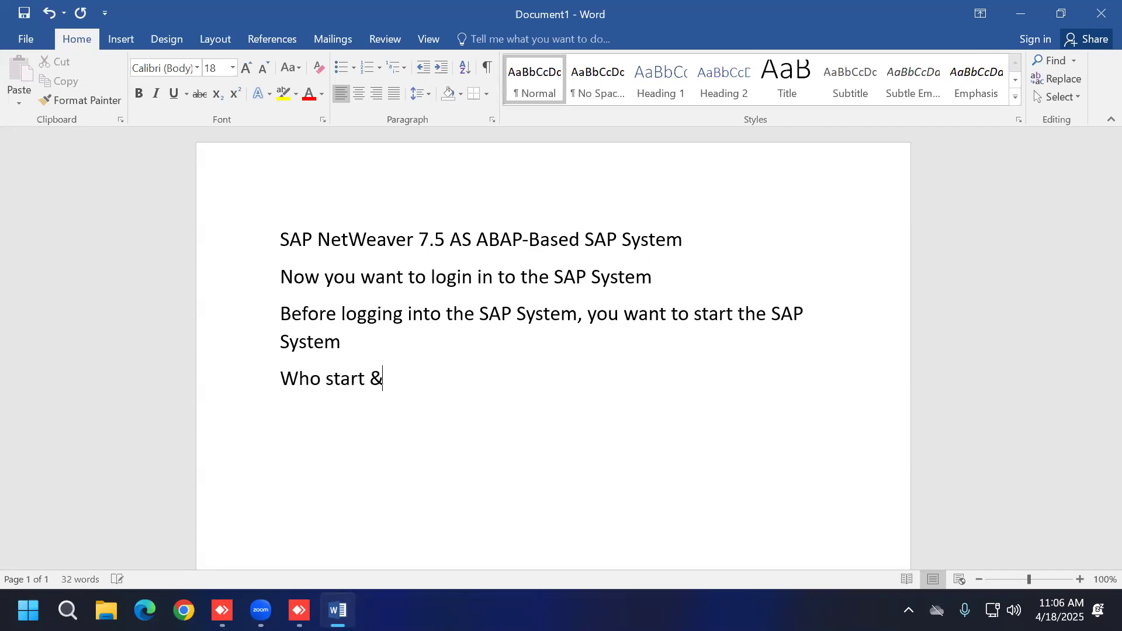
{"action": "type", "text": " stop the SAP "}
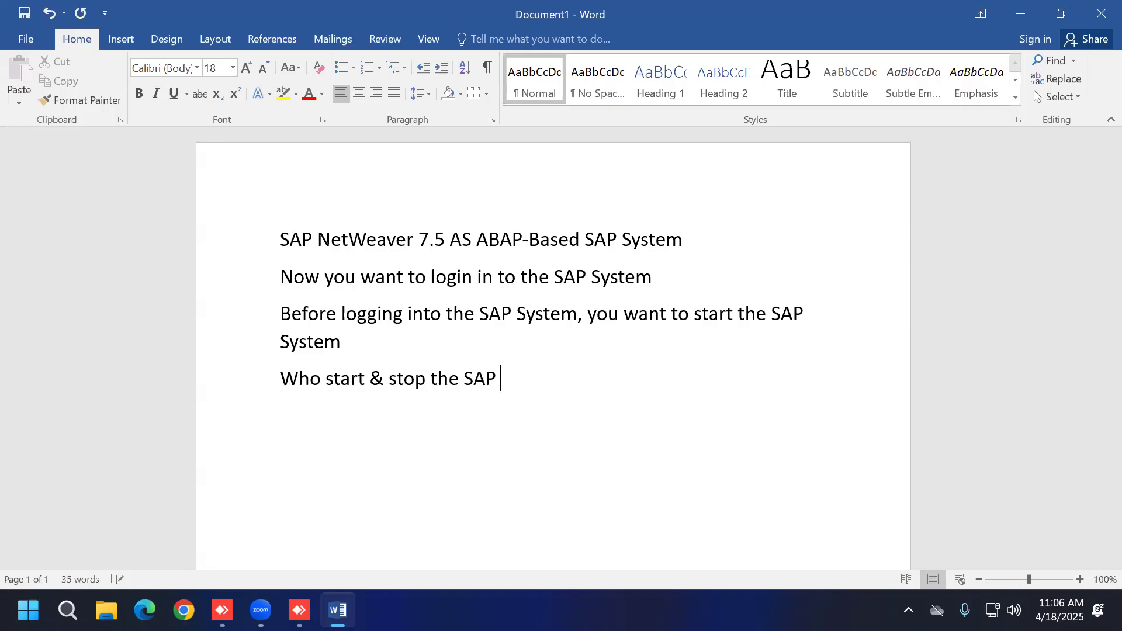
{"action": "type", "text": "system in company"}
{"action": "key", "text": "Return"}
{"action": "type", "text": "SAP BASIS "}
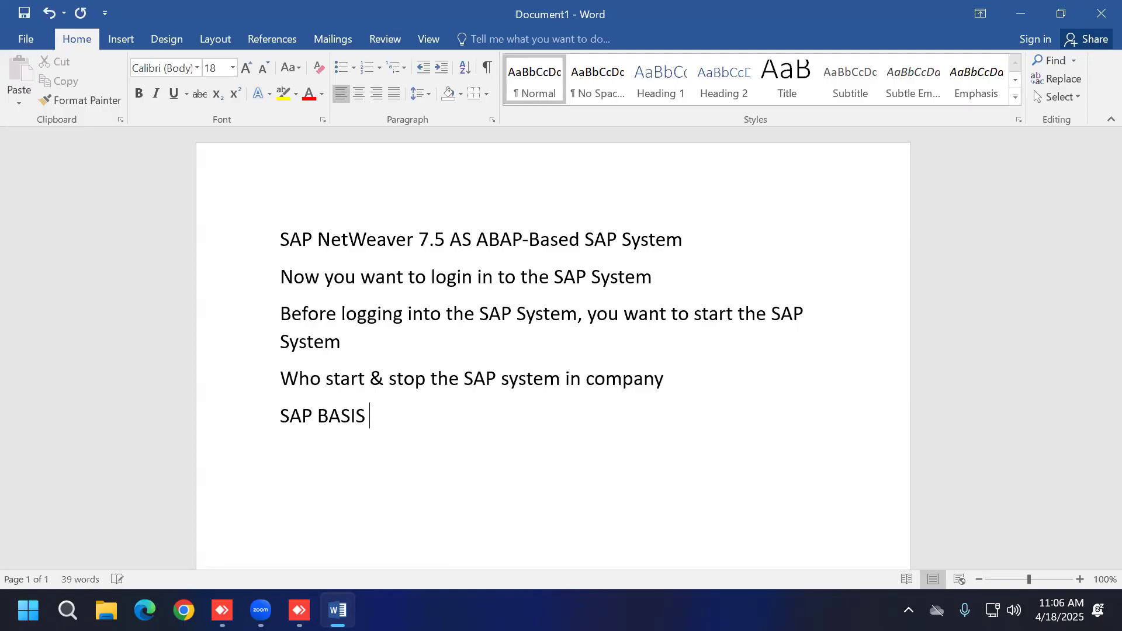
{"action": "type", "text": "Administrator o"}
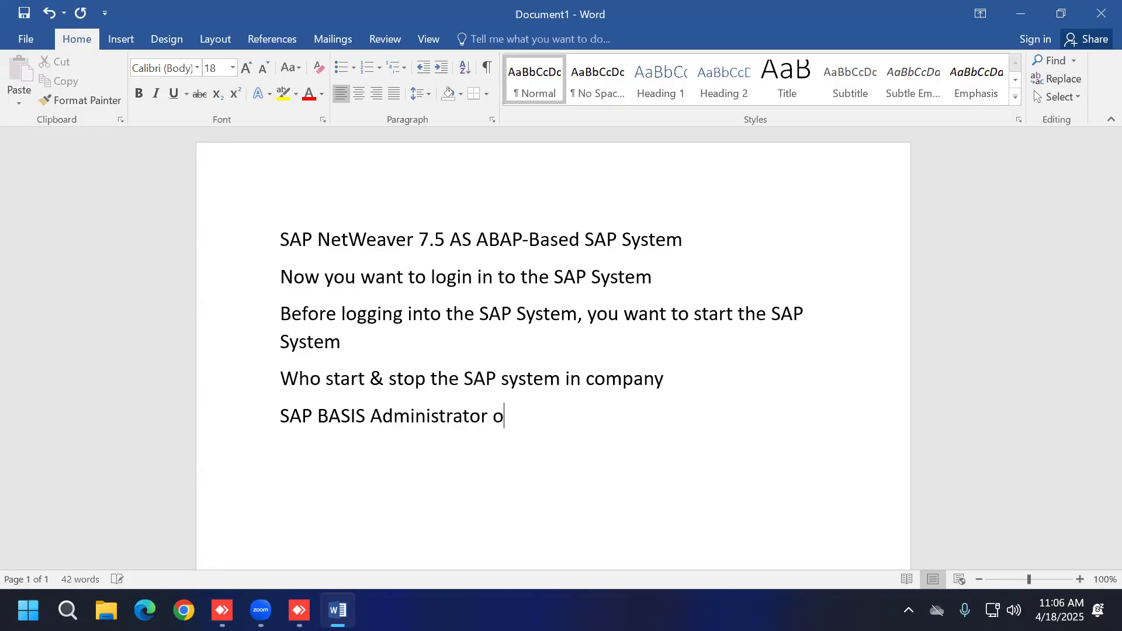
{"action": "type", "text": "nly start & st"}
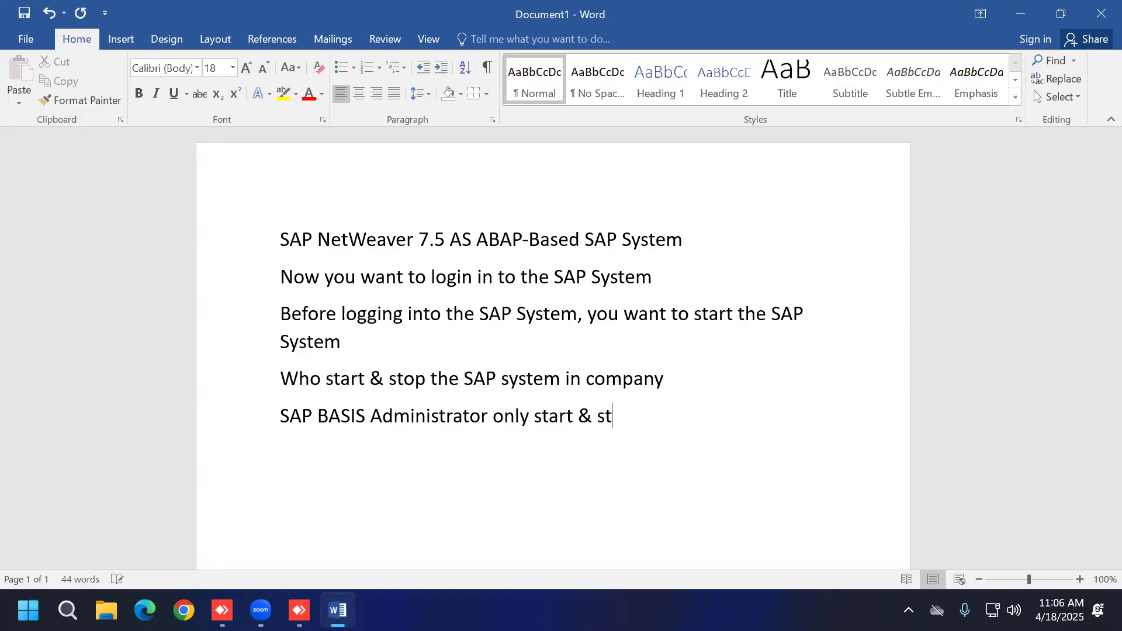
{"action": "type", "text": "op the s"}
{"action": "key", "text": "BackSpace"}
{"action": "type", "text": "SAP"}
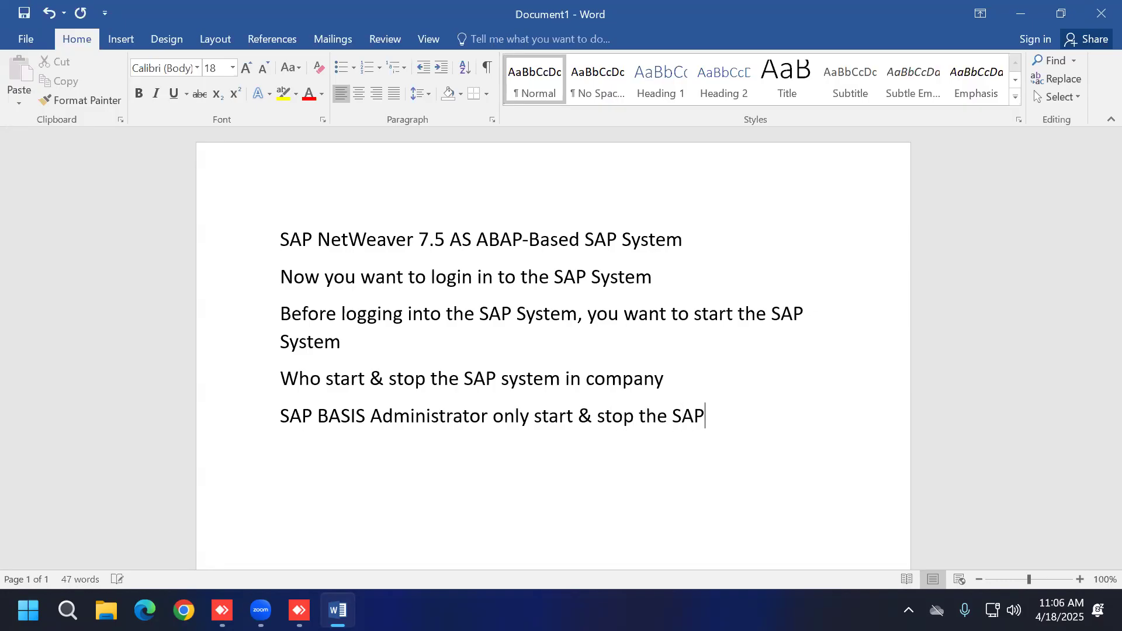
{"action": "type", "text": " system in company"}
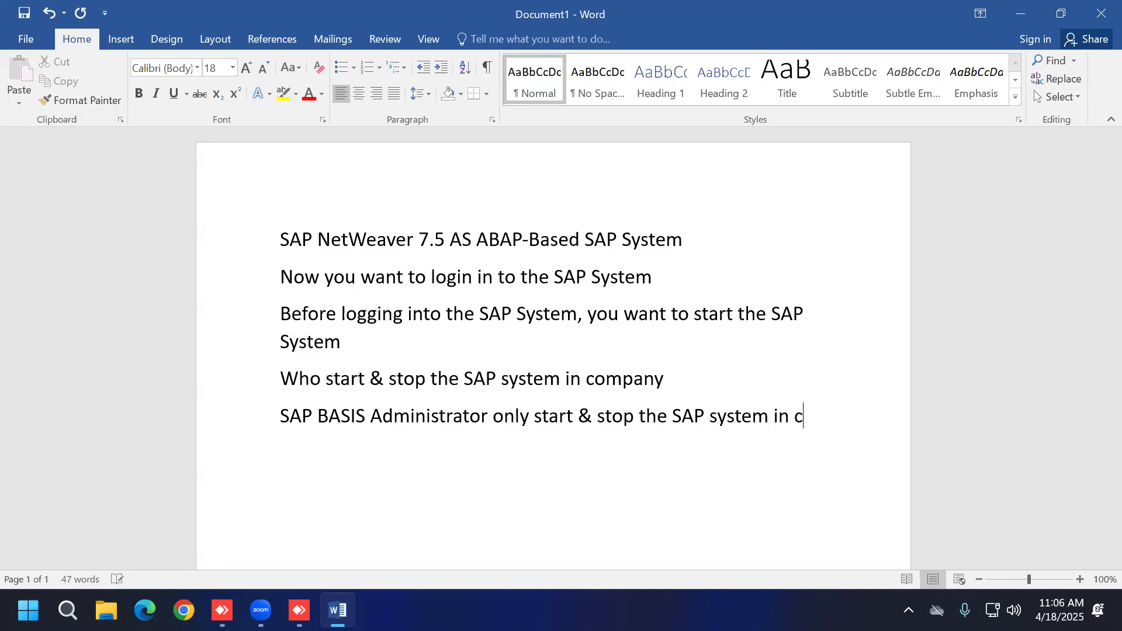
{"action": "key", "text": "Return"}
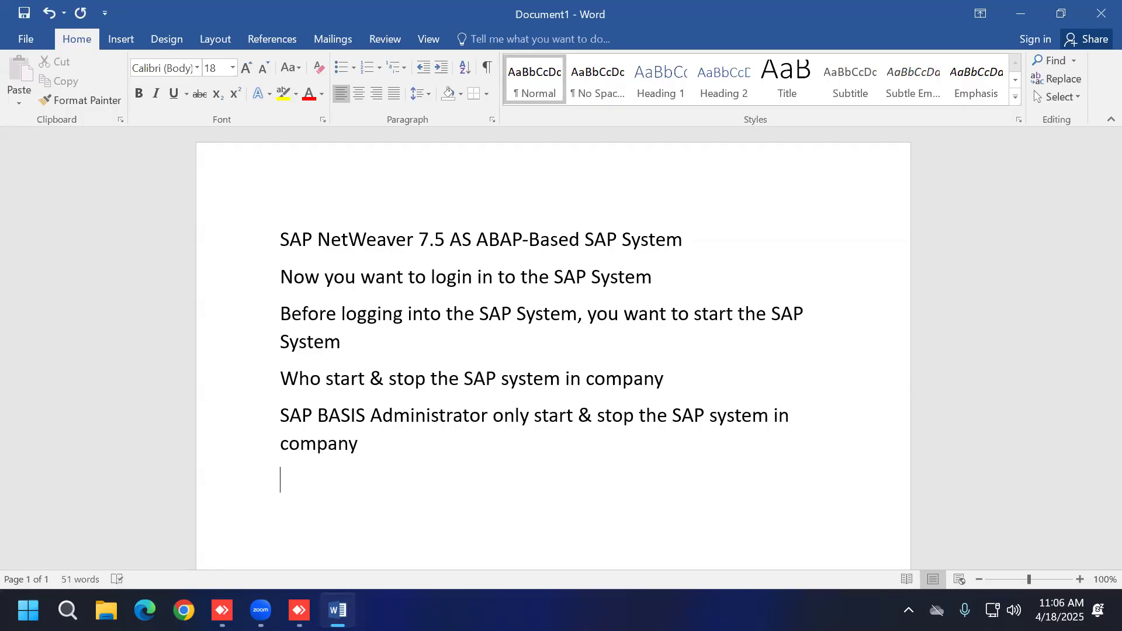
{"action": "left_click", "coordinate": [1020, 12]}
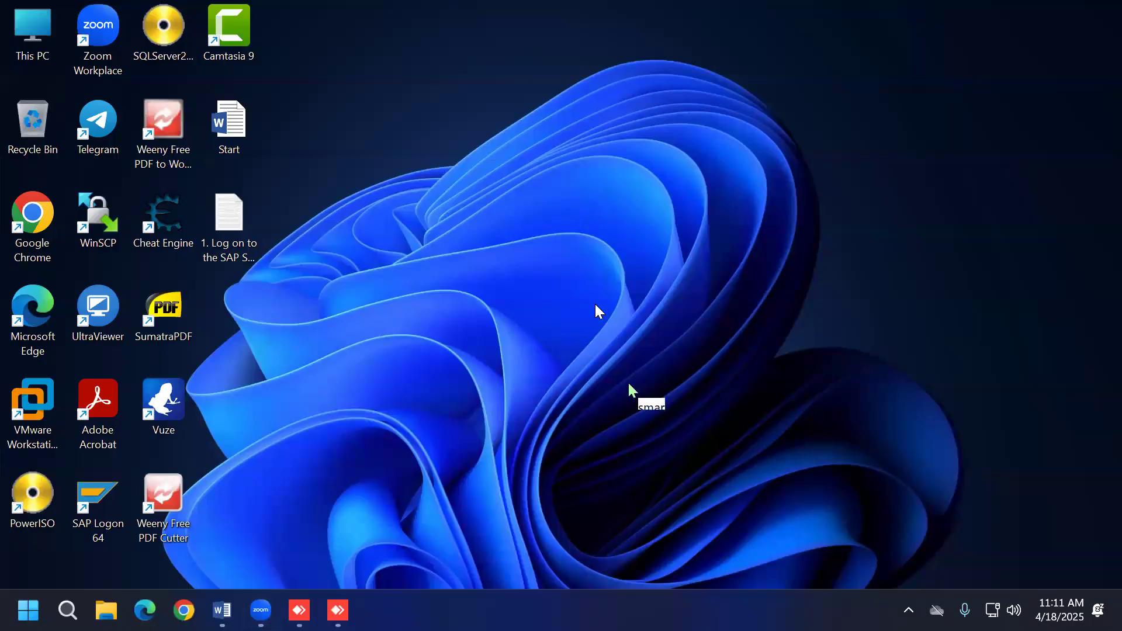
Step: Browse This PC > New Volume (D:) > NWD and select the NWD virtual machine file
{"action": "double_click", "coordinate": [39, 33]}
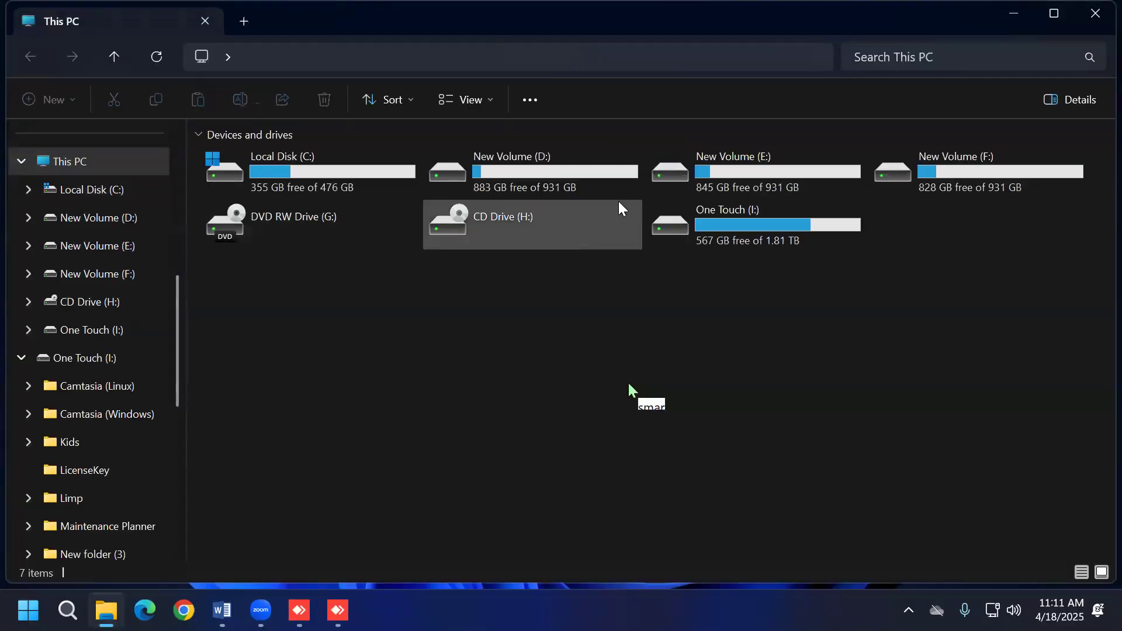
{"action": "left_click", "coordinate": [506, 160]}
{"action": "double_click", "coordinate": [506, 160]}
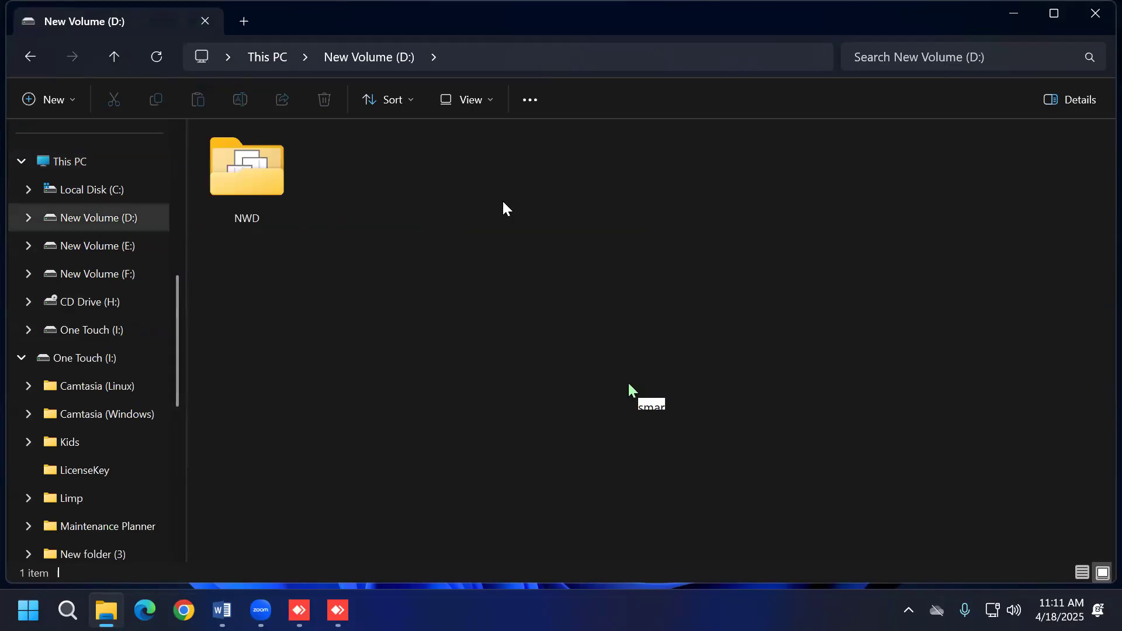
{"action": "double_click", "coordinate": [245, 197]}
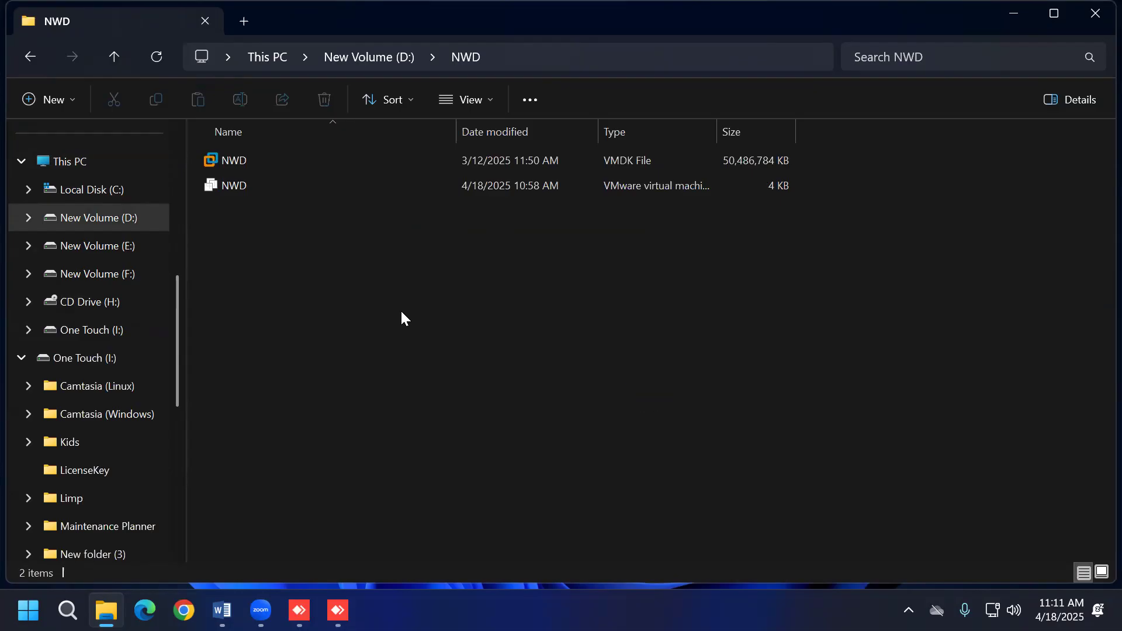
{"action": "left_click", "coordinate": [272, 188]}
Step: Open NWD in VMware, power it on answering 'I Copied It', and switch to full screen
{"action": "key", "text": "Return"}
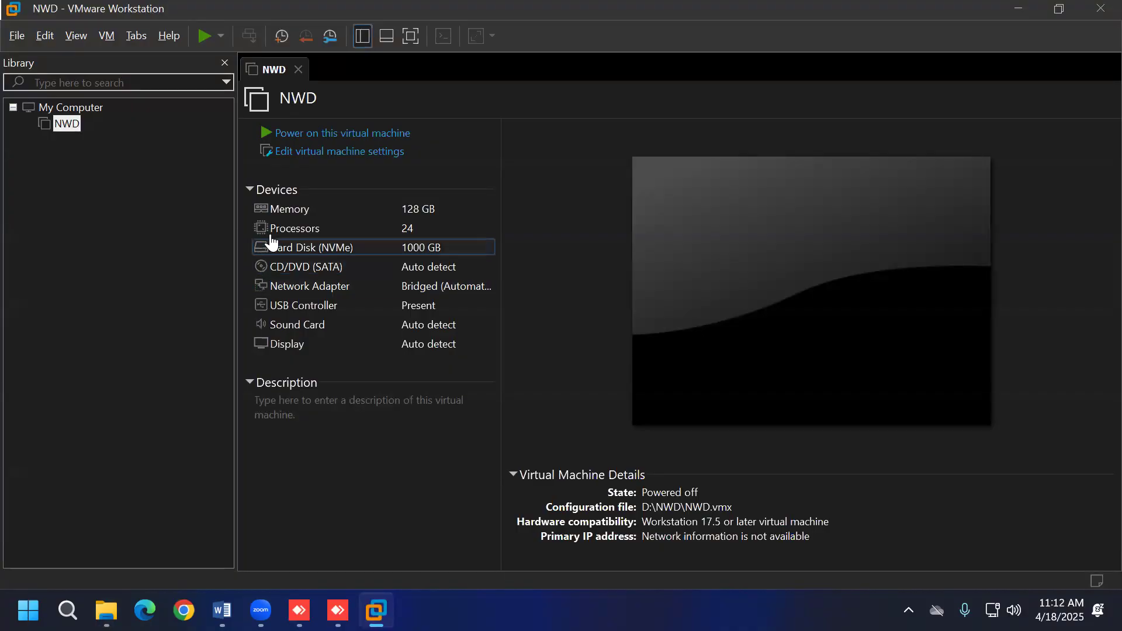
{"action": "left_click", "coordinate": [301, 135]}
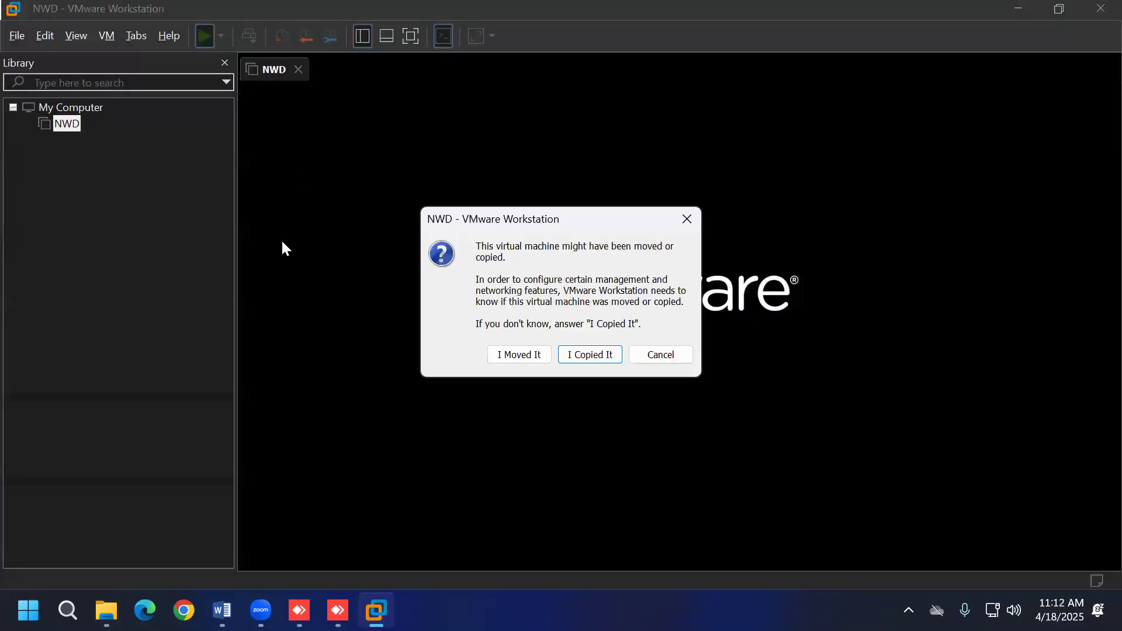
{"action": "left_click", "coordinate": [526, 358]}
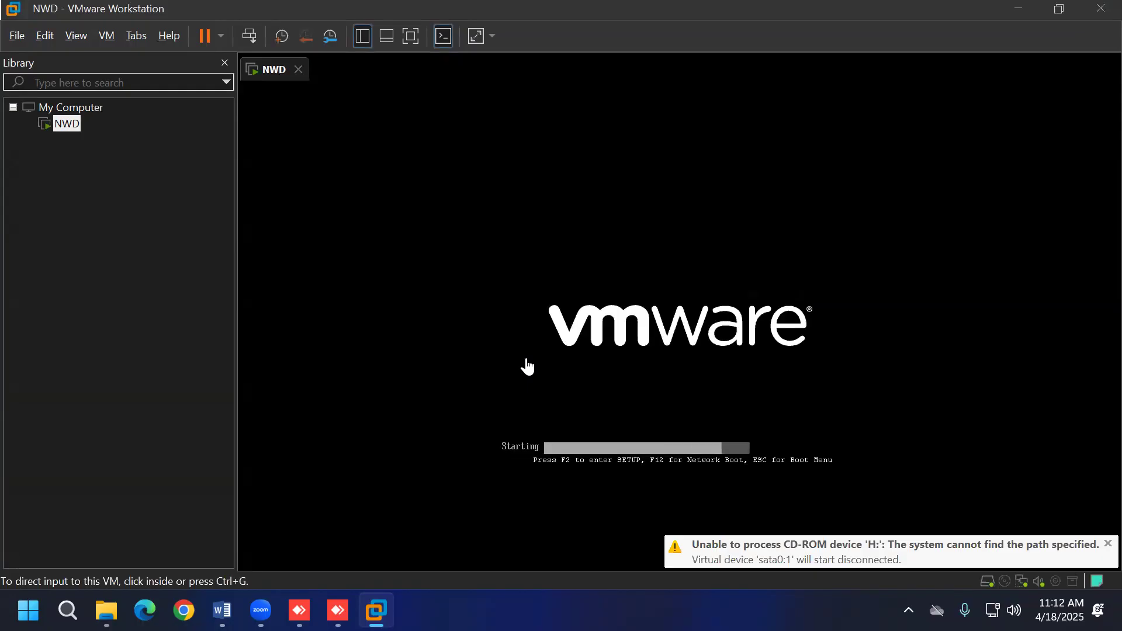
{"action": "left_click", "coordinate": [411, 41]}
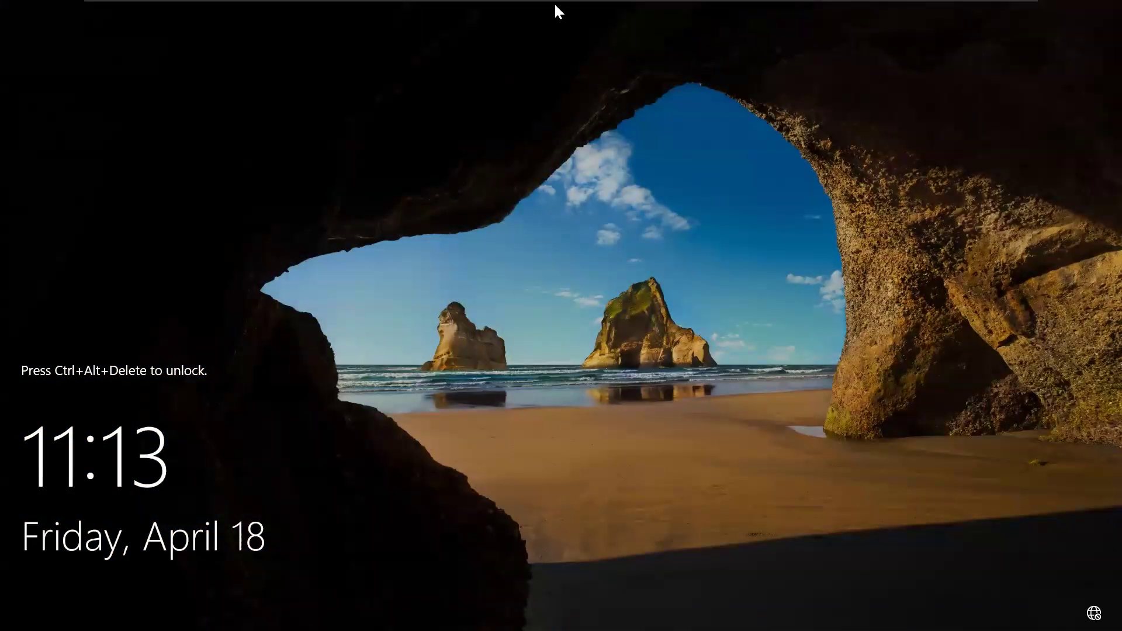
Step: Send Ctrl+Alt+Del to the guest from the full-screen toolbar's VM menu
{"action": "mouse_move", "coordinate": [556, 5]}
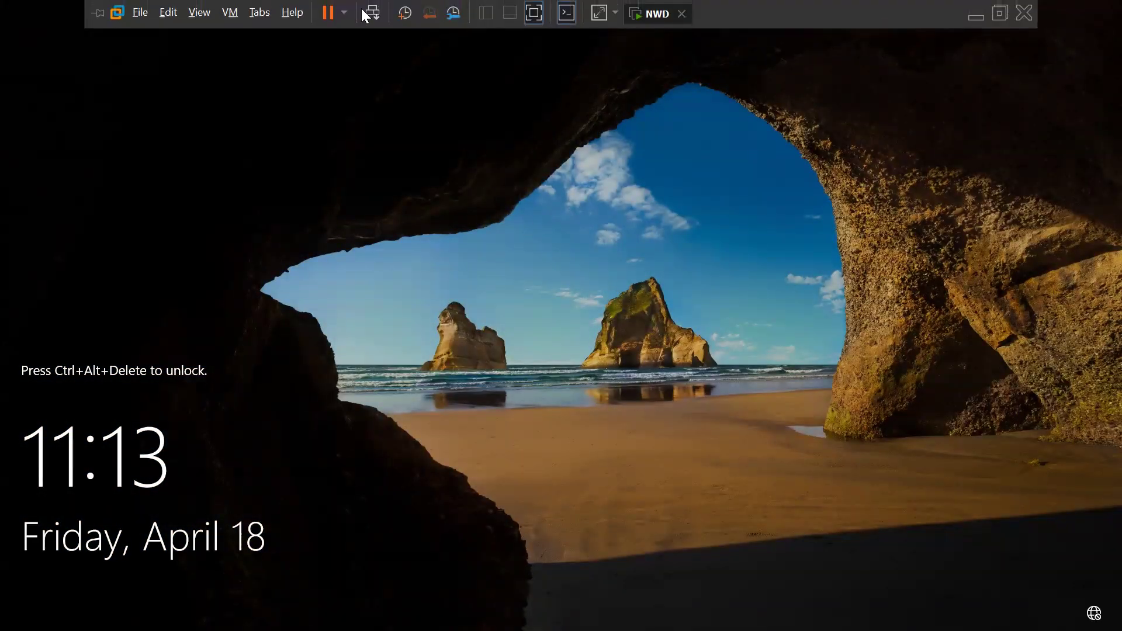
{"action": "left_click", "coordinate": [225, 14]}
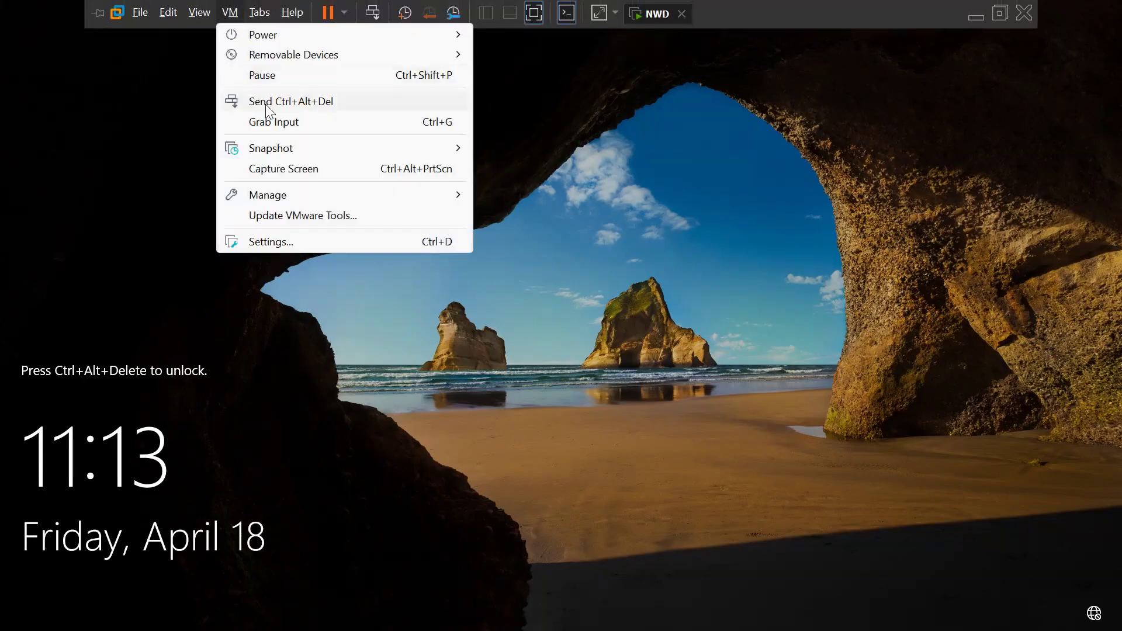
{"action": "left_click", "coordinate": [266, 103]}
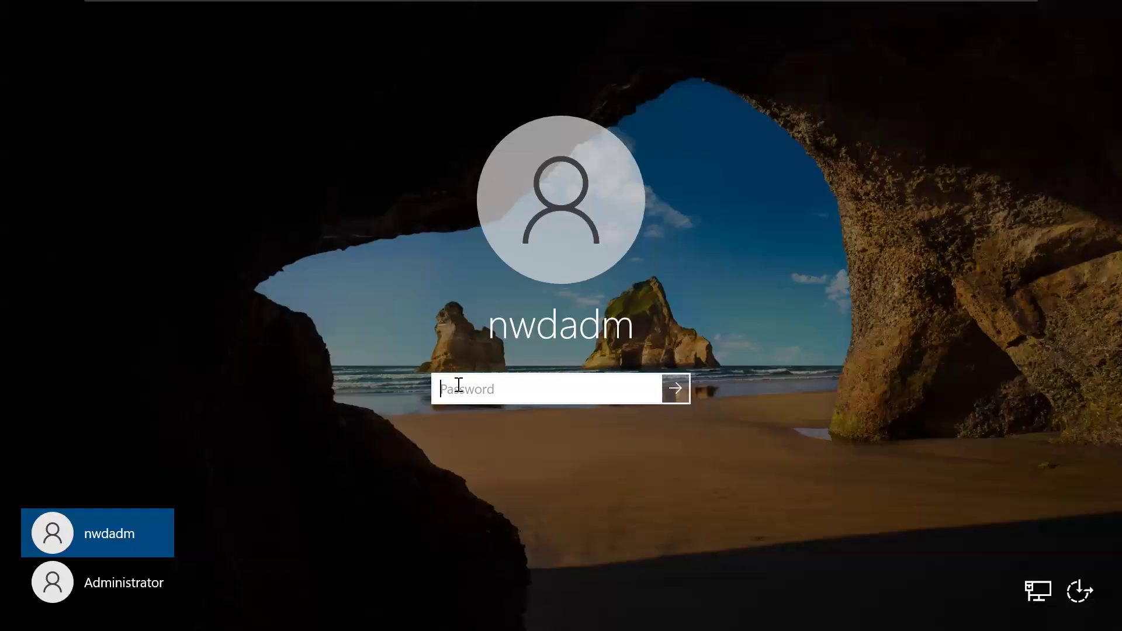
Step: Submit the account password and dismiss the resulting incorrect-password message
{"action": "key", "text": "Caps_Lock"}
{"action": "type", "text": "•"}
{"action": "key", "text": "Caps_Lock"}
{"action": "key", "text": "Caps_Lock"}
{"action": "type", "text": "•"}
{"action": "key", "text": "Caps_Lock"}
{"action": "type", "text": "••••••••"}
{"action": "key", "text": "Return"}
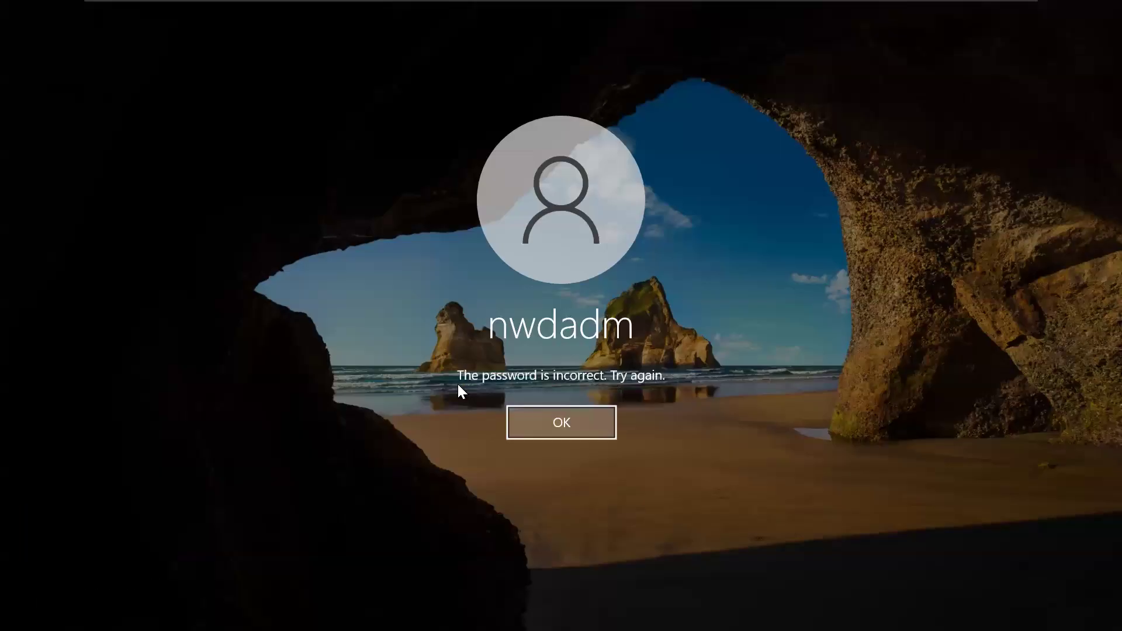
{"action": "left_click", "coordinate": [594, 426]}
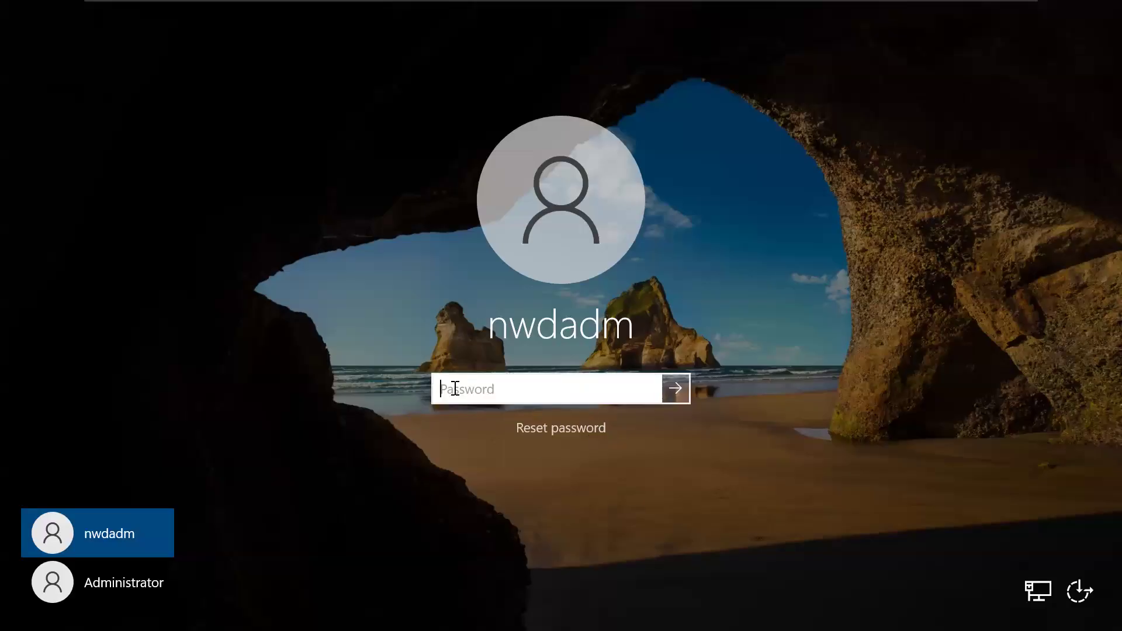
Step: Re-enter the account password, checking it with the reveal button, and sign in
{"action": "key", "text": "Caps_Lock"}
{"action": "type", "text": "•"}
{"action": "key", "text": "Caps_Lock"}
{"action": "key", "text": "Caps_Lock"}
{"action": "type", "text": "•"}
{"action": "key", "text": "Caps_Lock"}
{"action": "type", "text": "••"}
{"action": "left_click", "coordinate": [654, 384]}
{"action": "left_click", "coordinate": [653, 384]}
{"action": "type", "text": "1"}
{"action": "type", "text": "*****"}
{"action": "left_click", "coordinate": [654, 383]}
{"action": "key", "text": "Return"}
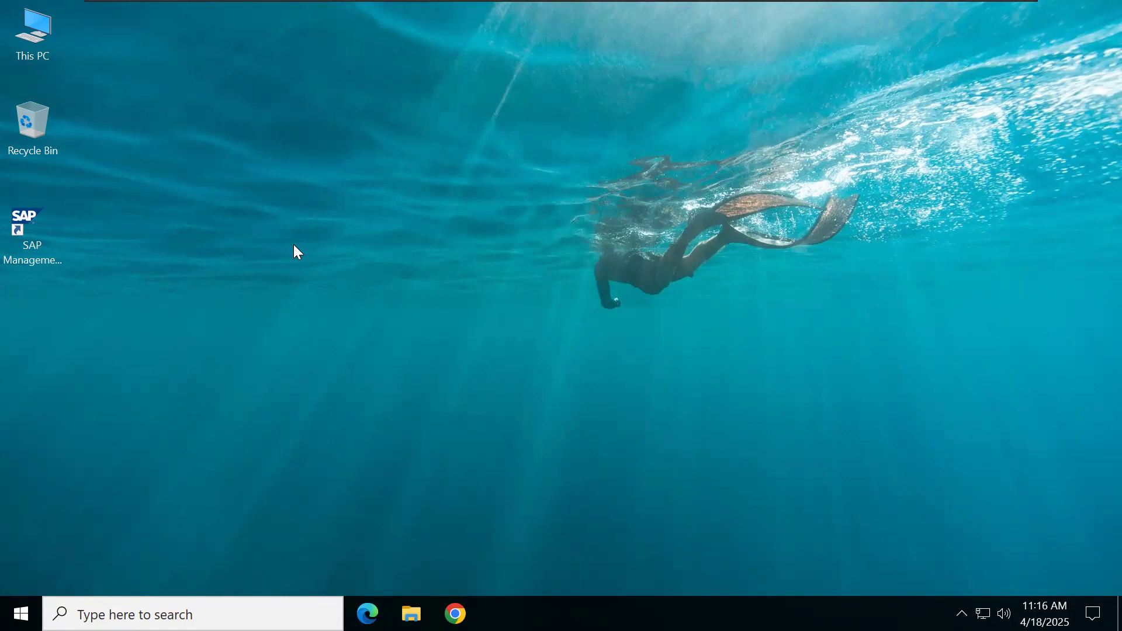
{"action": "left_click", "coordinate": [55, 253]}
{"action": "left_click", "coordinate": [380, 257]}
{"action": "left_click", "coordinate": [175, 615]}
{"action": "type", "text": "sa"}
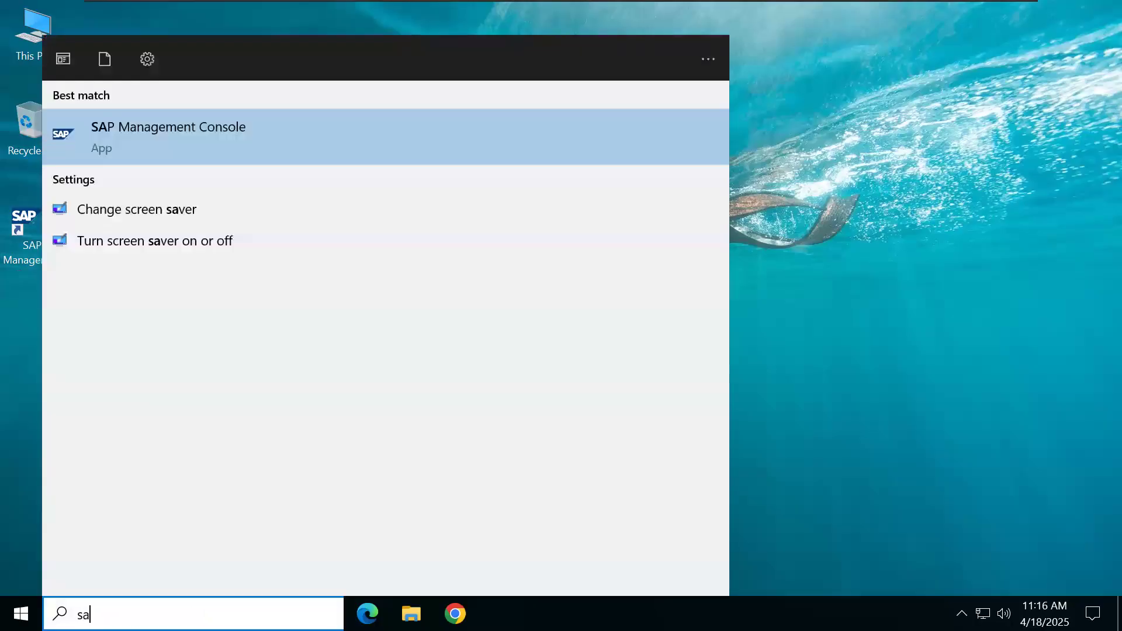
{"action": "left_click", "coordinate": [833, 341]}
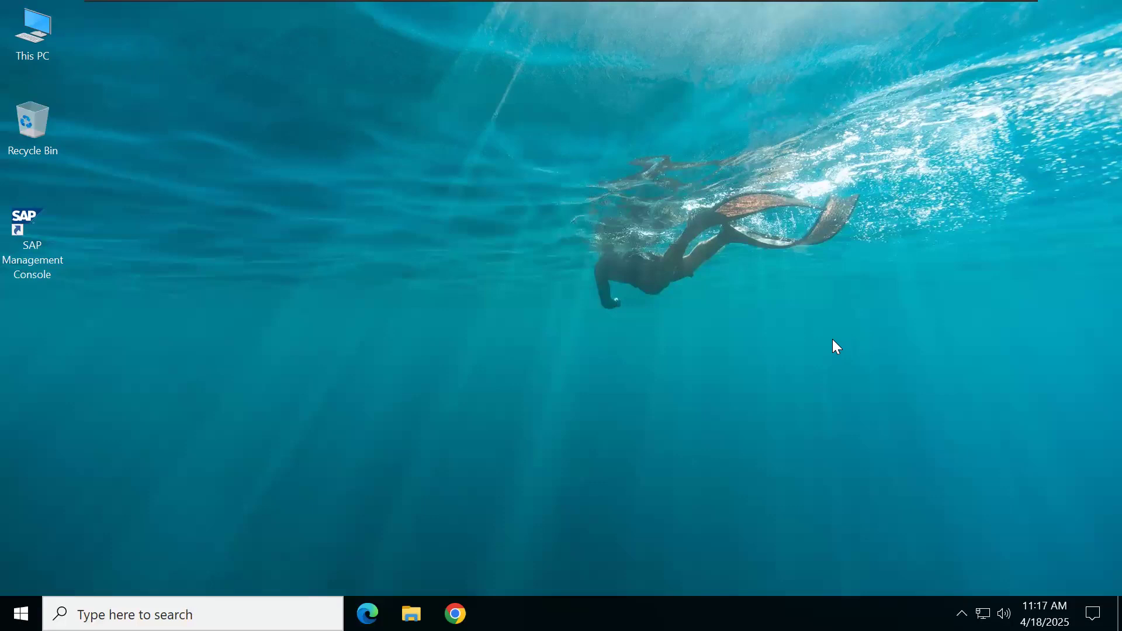
Step: In the guest's File Explorer, navigate from This PC into D:\usr\sap\NWD
{"action": "left_click", "coordinate": [26, 34]}
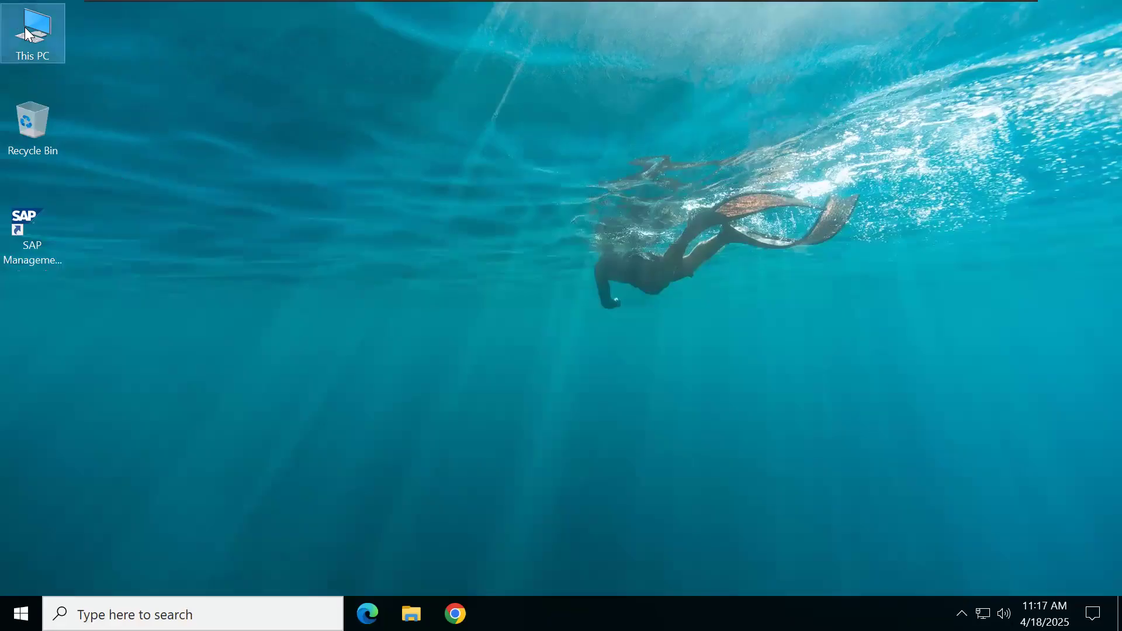
{"action": "double_click", "coordinate": [51, 45]}
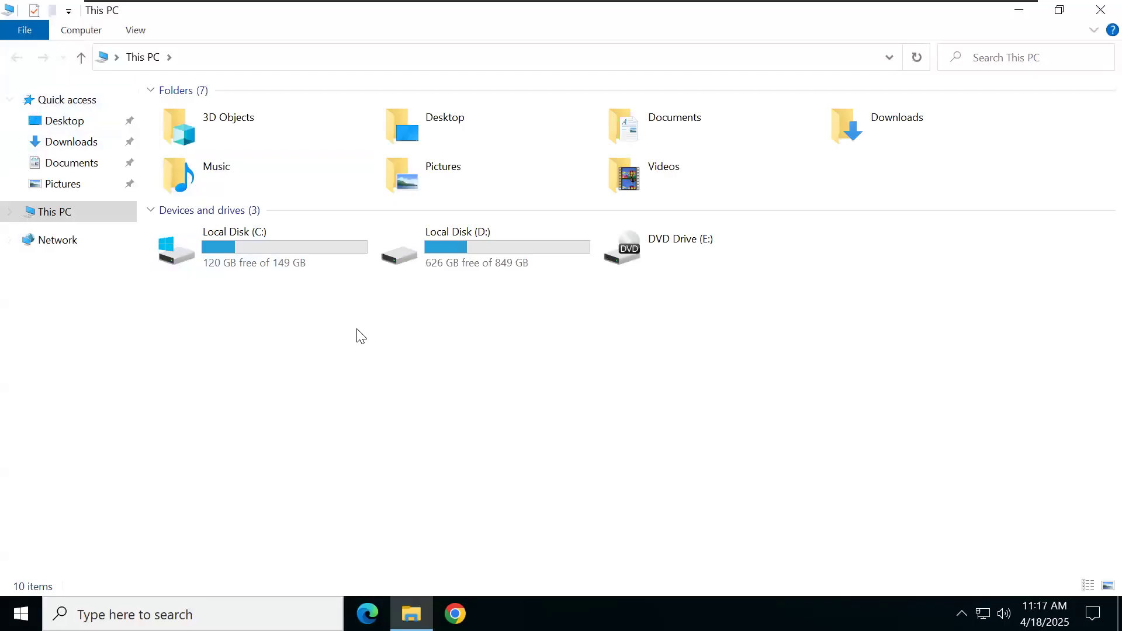
{"action": "double_click", "coordinate": [454, 261]}
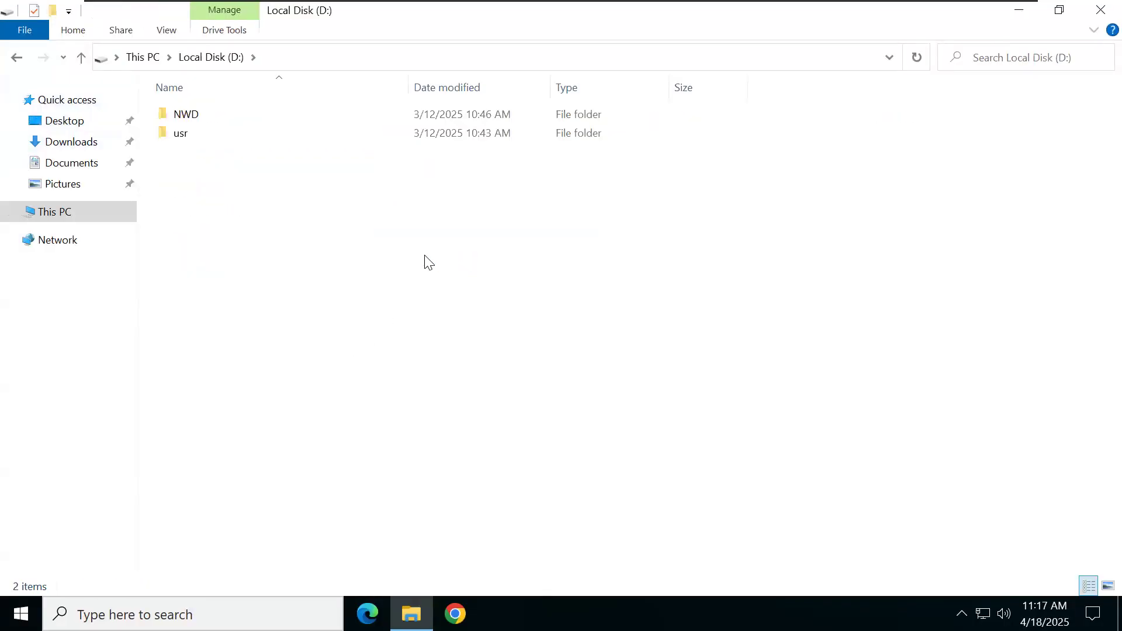
{"action": "left_click", "coordinate": [199, 139]}
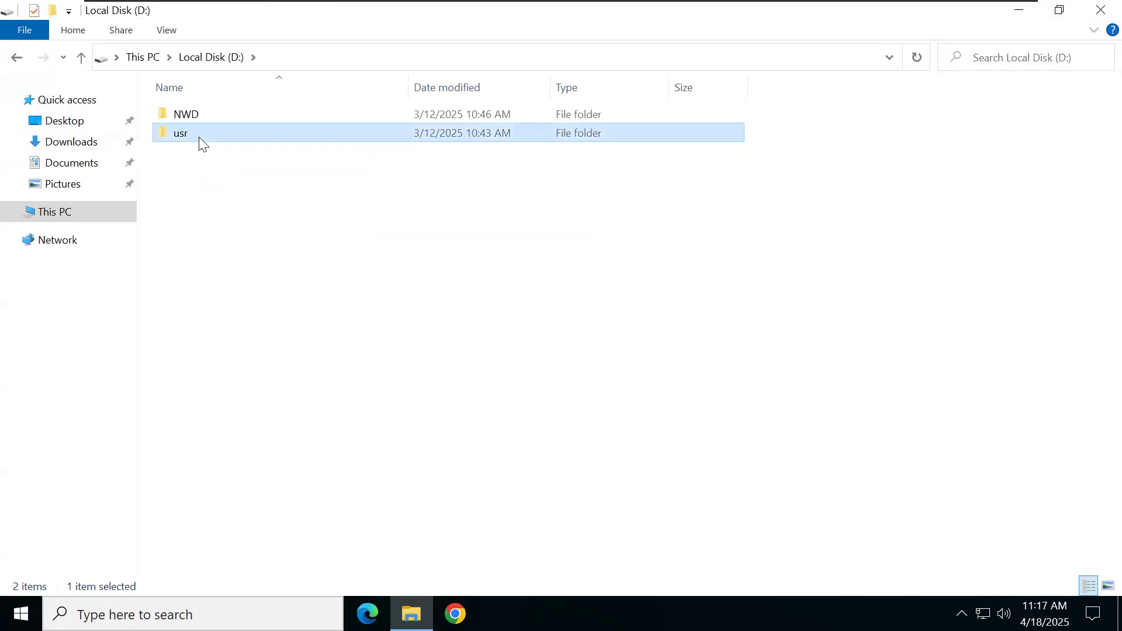
{"action": "double_click", "coordinate": [201, 140]}
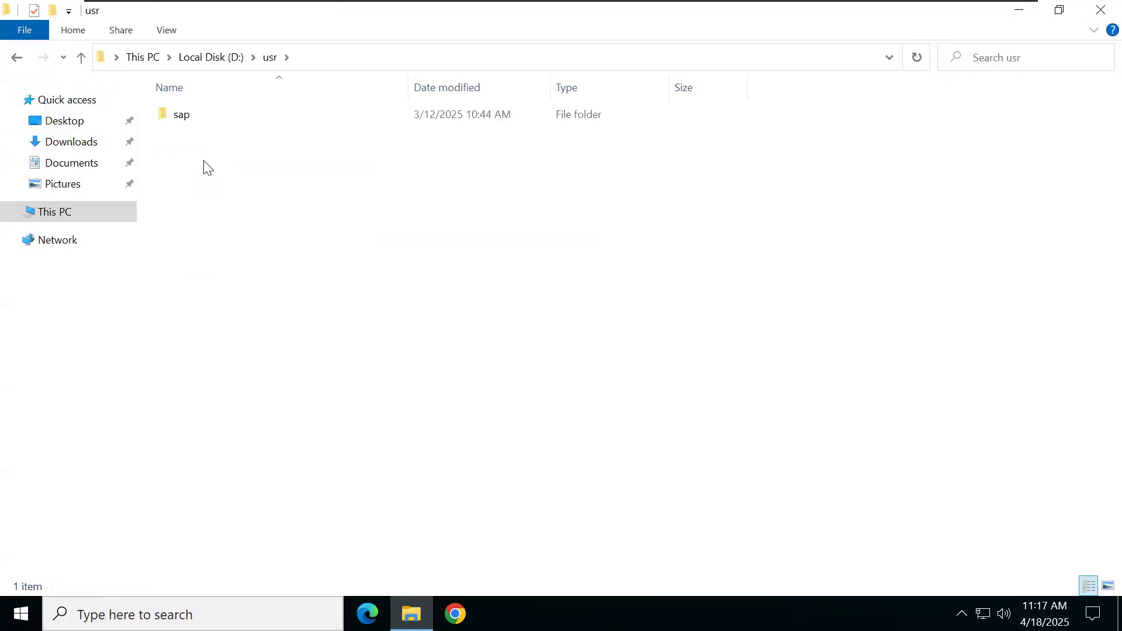
{"action": "double_click", "coordinate": [237, 117]}
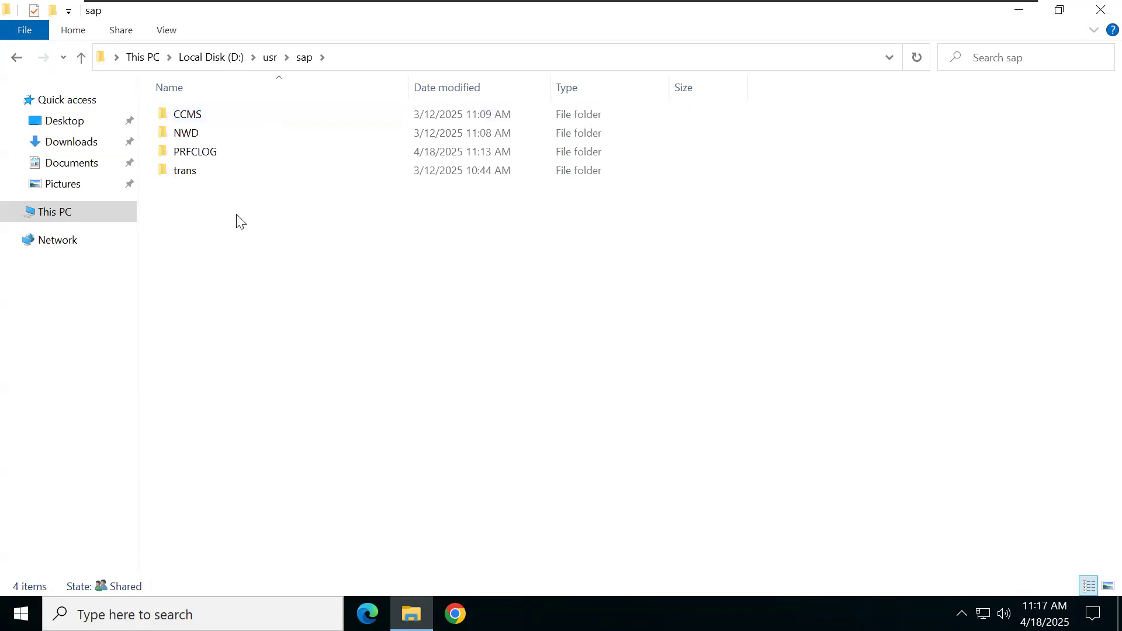
{"action": "double_click", "coordinate": [218, 135]}
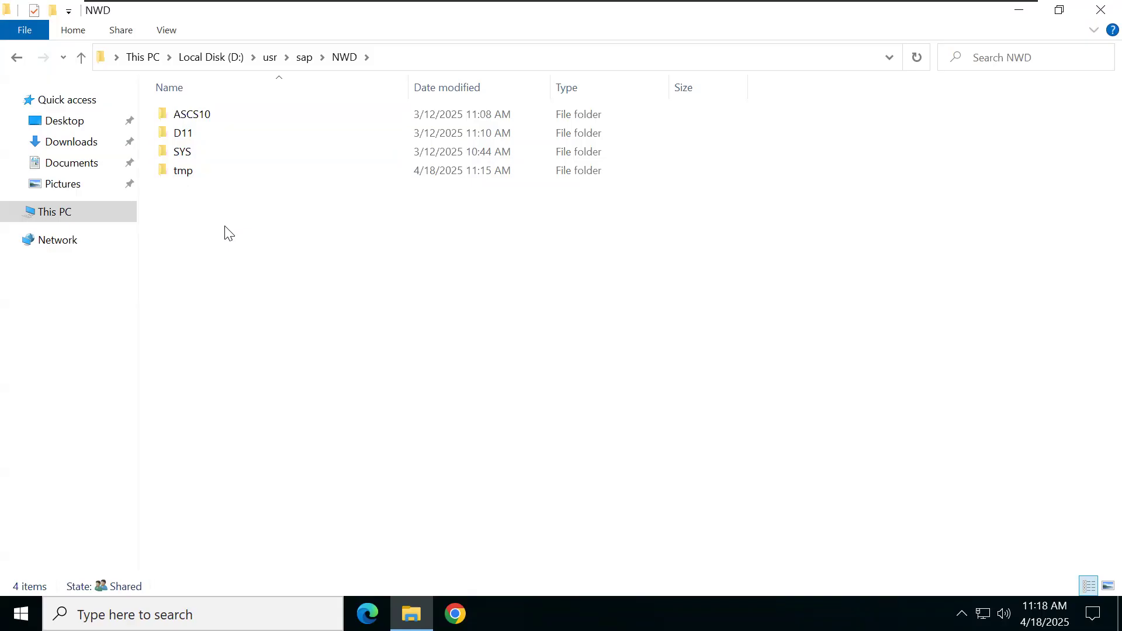
Step: Open ASCS10\exe, copy its full path from the address bar, and minimise the VM
{"action": "double_click", "coordinate": [227, 113]}
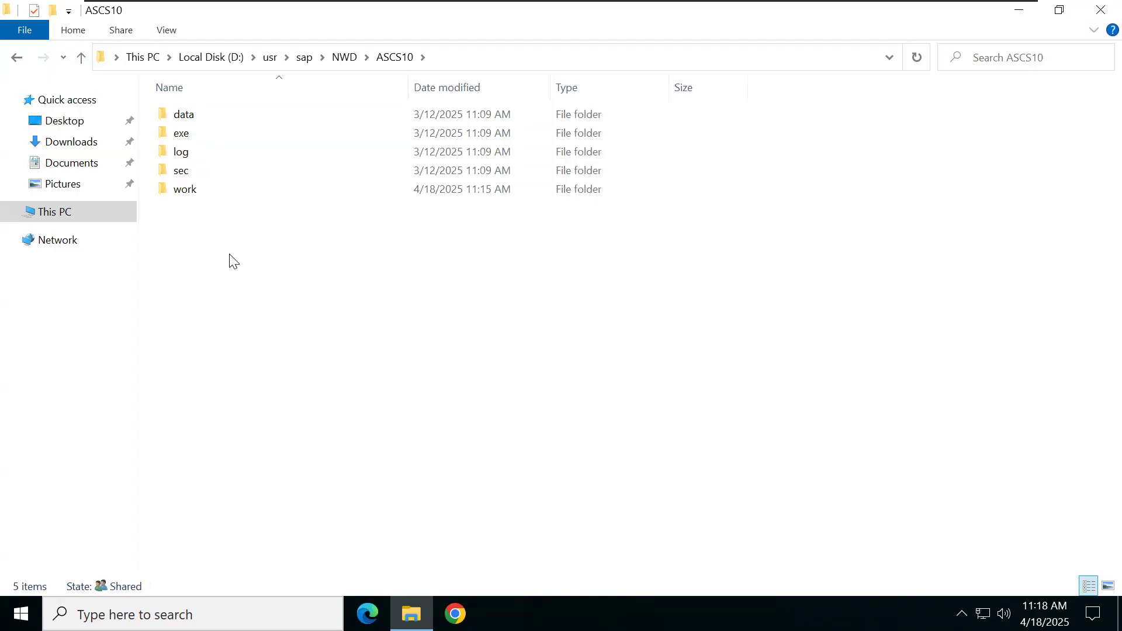
{"action": "left_click", "coordinate": [188, 135]}
{"action": "double_click", "coordinate": [187, 133]}
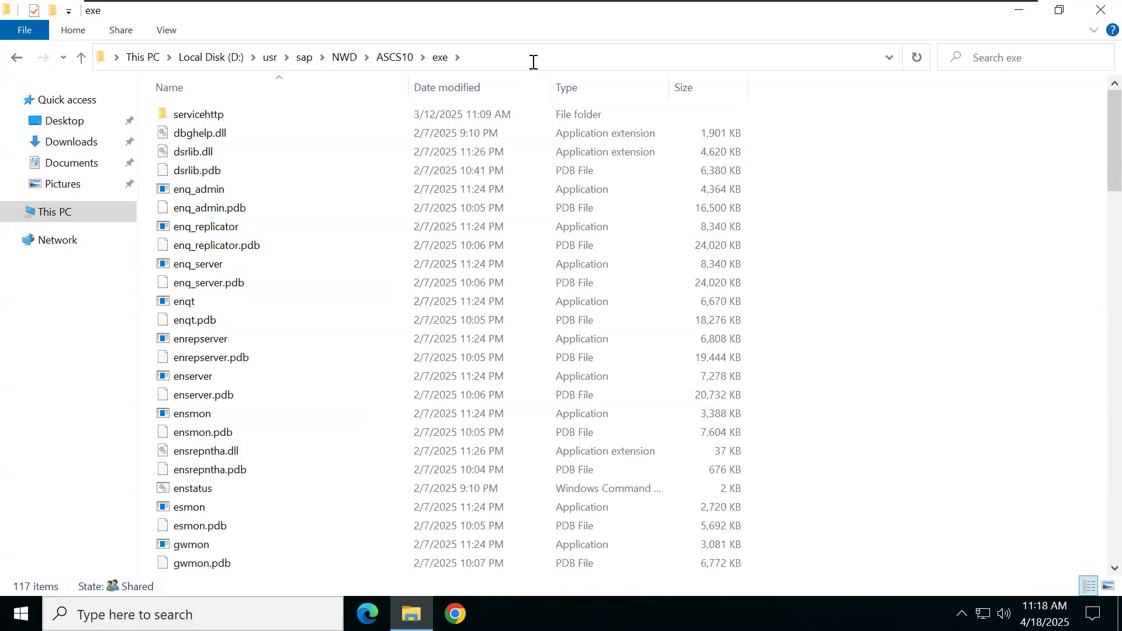
{"action": "left_click", "coordinate": [533, 59]}
{"action": "key", "text": "ctrl+c"}
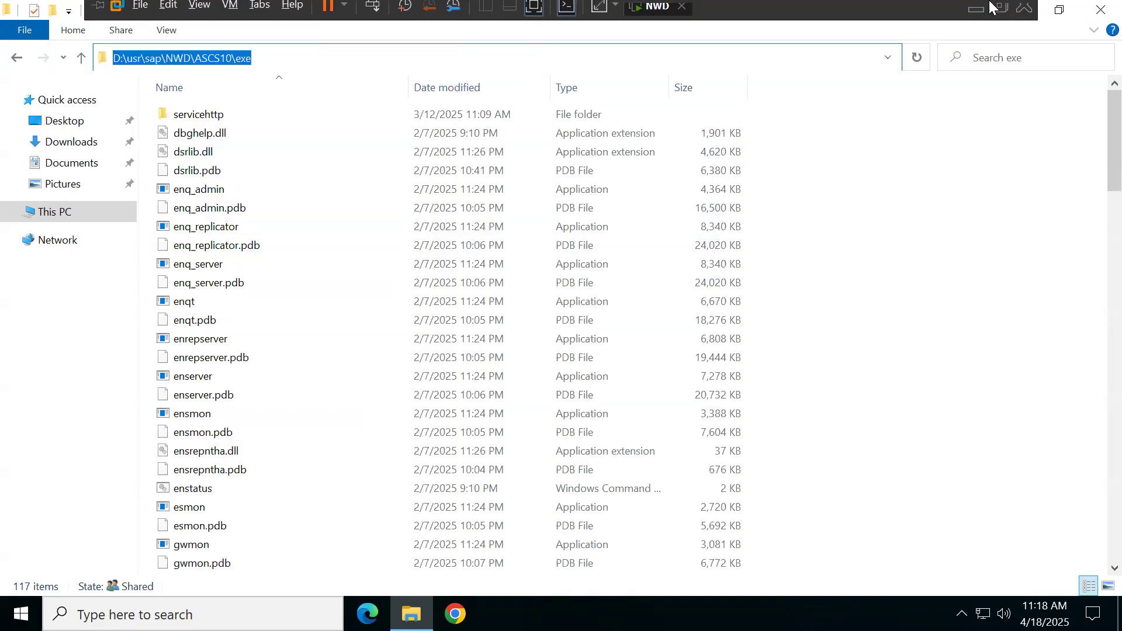
{"action": "left_click", "coordinate": [974, 15]}
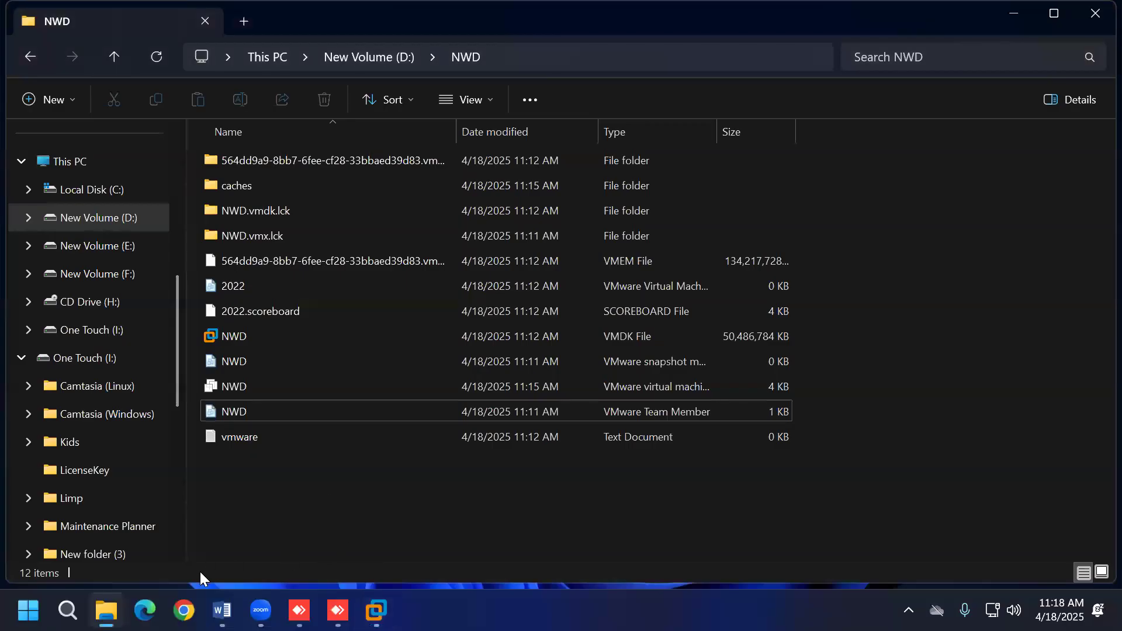
Step: Paste the path in Word and complete the line with '- ASCS Instance Kernel Files'
{"action": "left_click", "coordinate": [222, 611]}
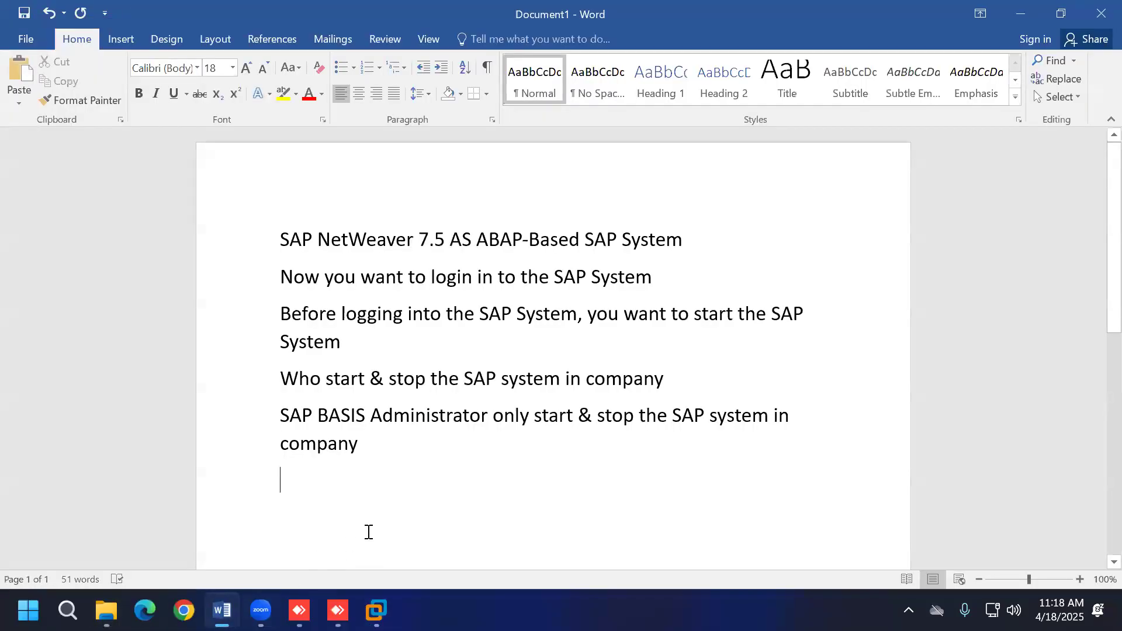
{"action": "key", "text": "ctrl+v"}
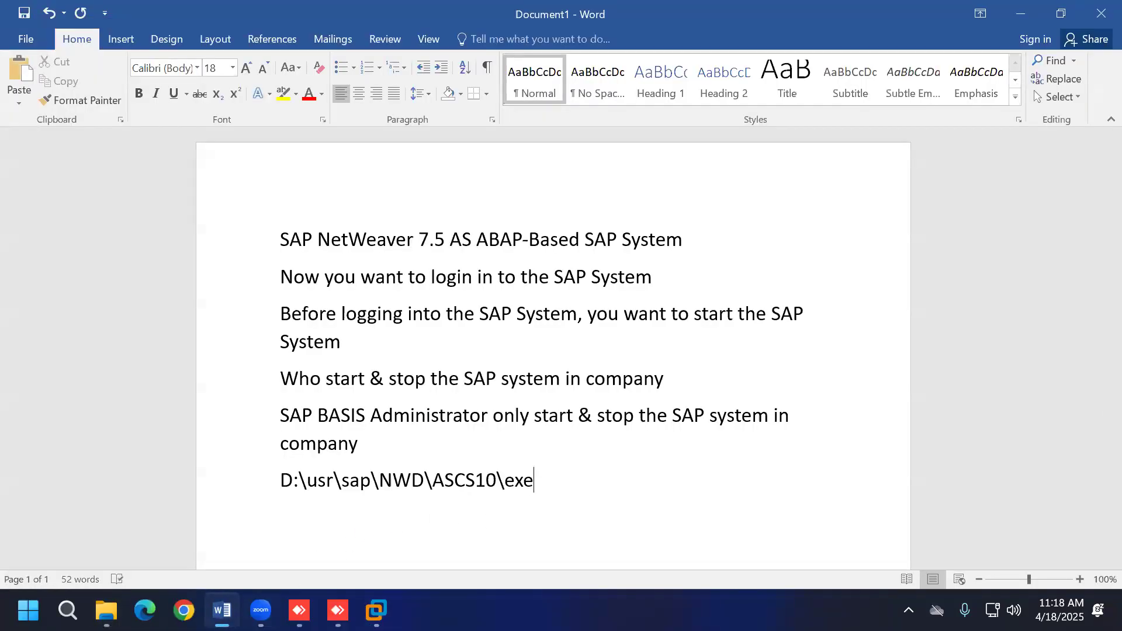
{"action": "type", "text": "- ASCS Instance K"}
{"action": "type", "text": "erb"}
{"action": "key", "text": "BackSpace"}
{"action": "type", "text": "nel Files"}
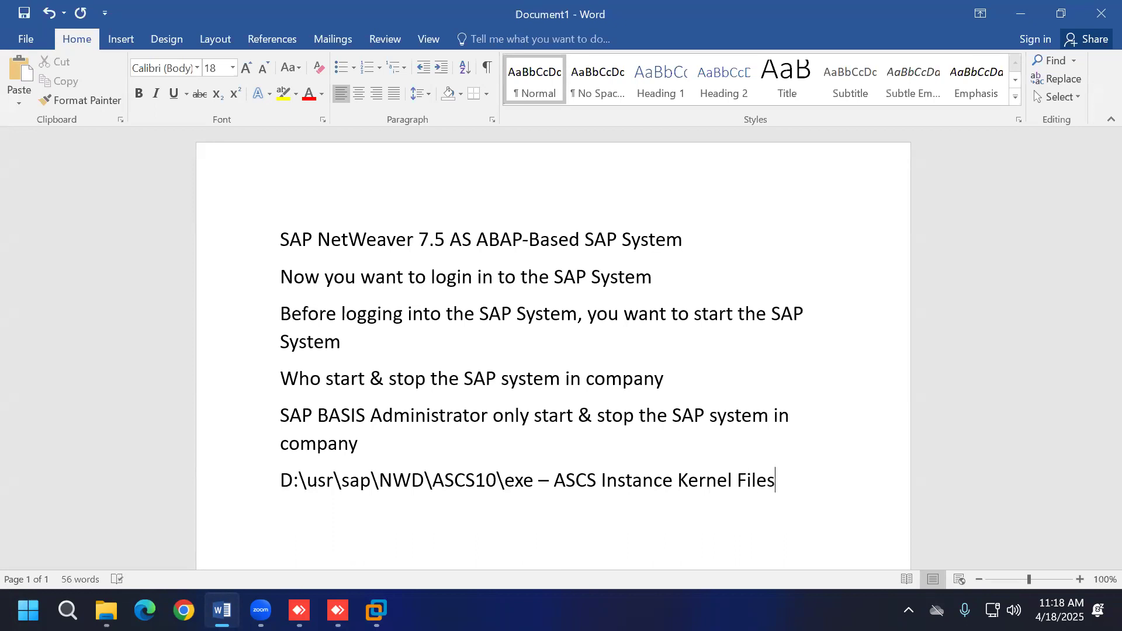
{"action": "key", "text": "Return"}
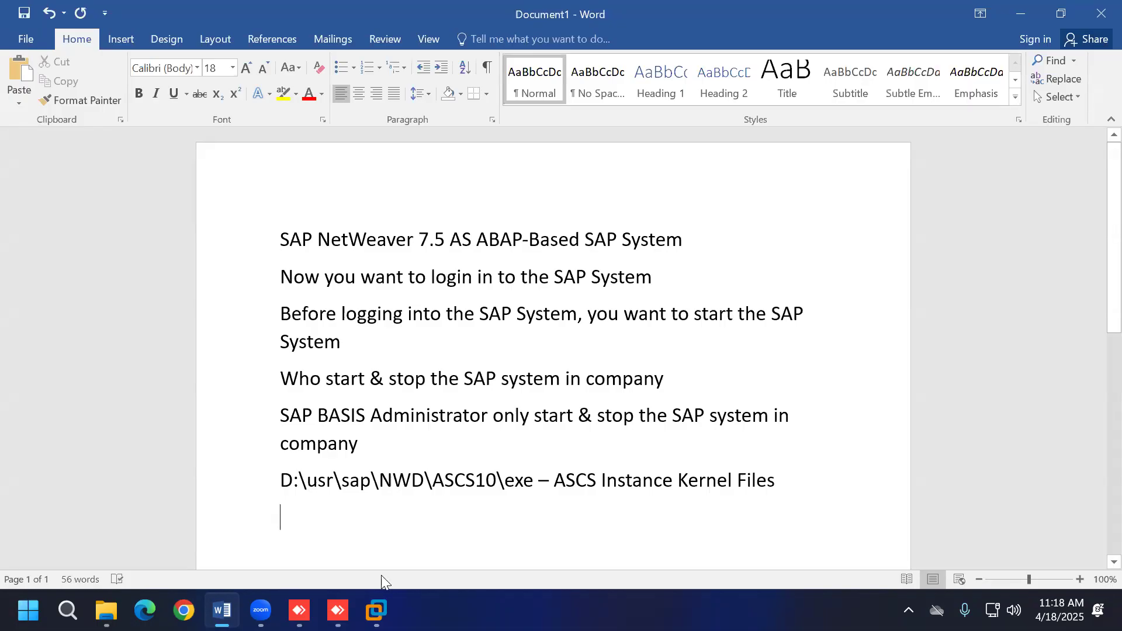
{"action": "left_click", "coordinate": [376, 611]}
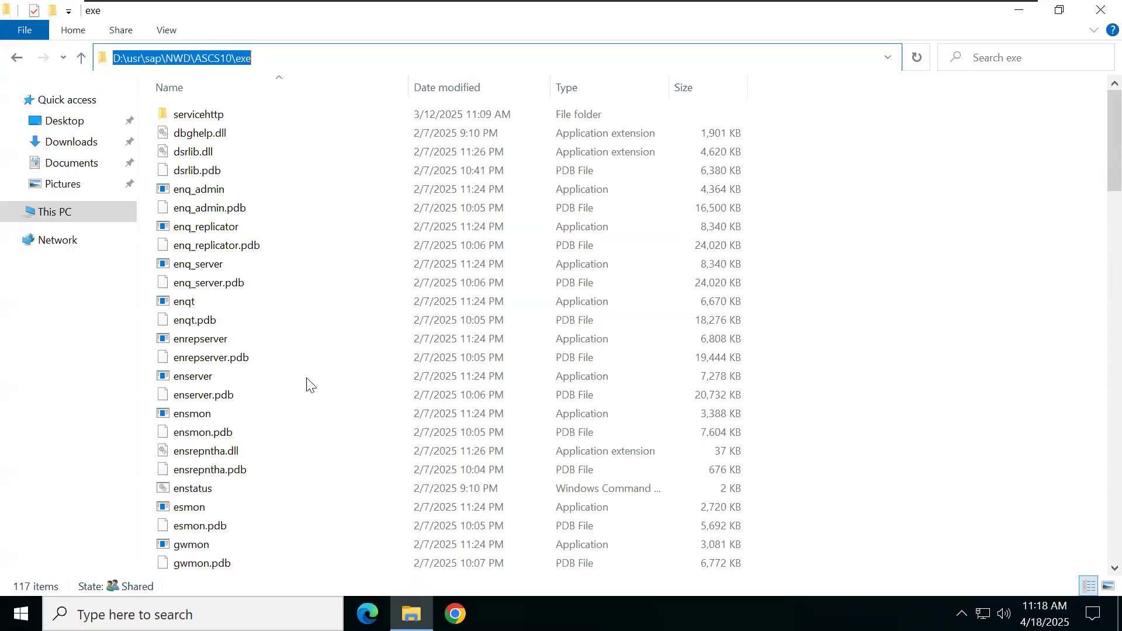
Step: Go back up to the NWD folder and open D11\exe
{"action": "left_click", "coordinate": [16, 59]}
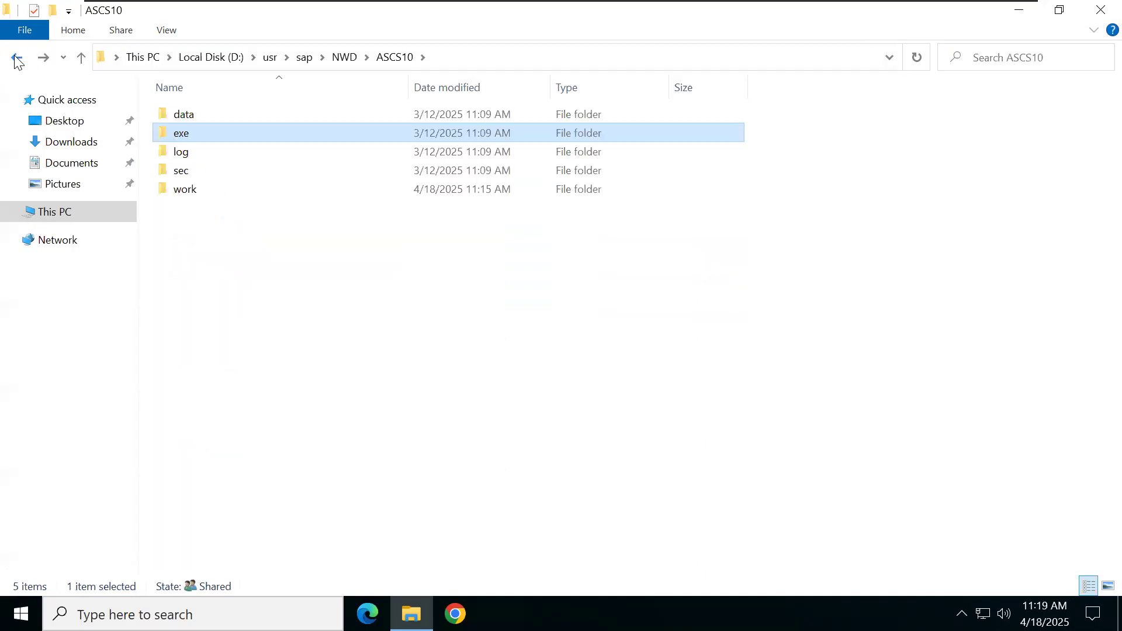
{"action": "left_click", "coordinate": [16, 59]}
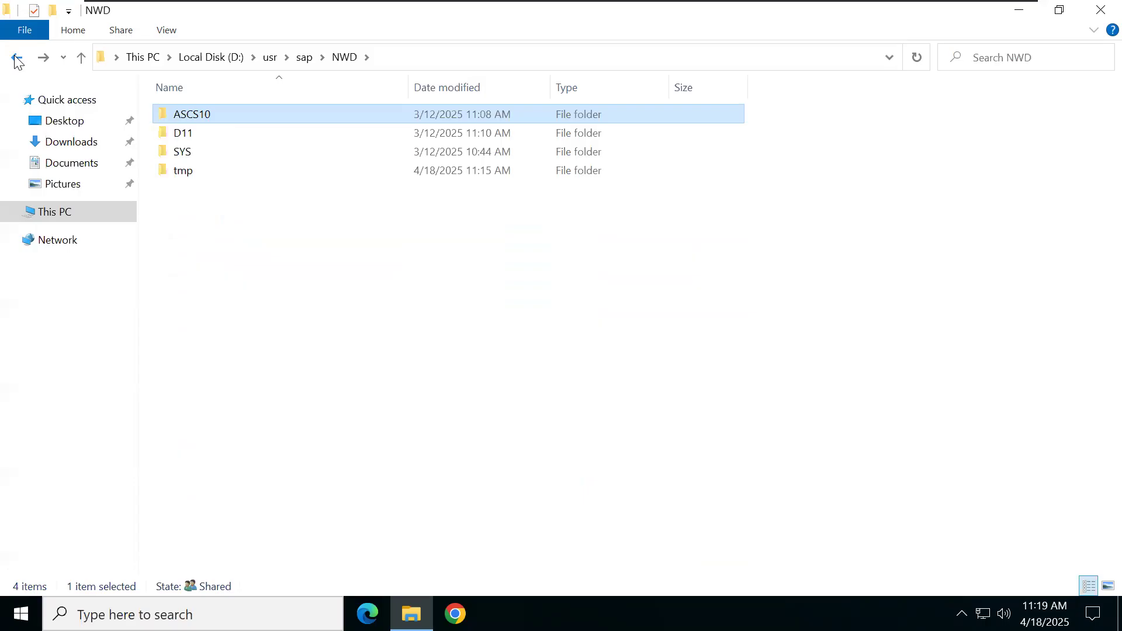
{"action": "left_click", "coordinate": [232, 134]}
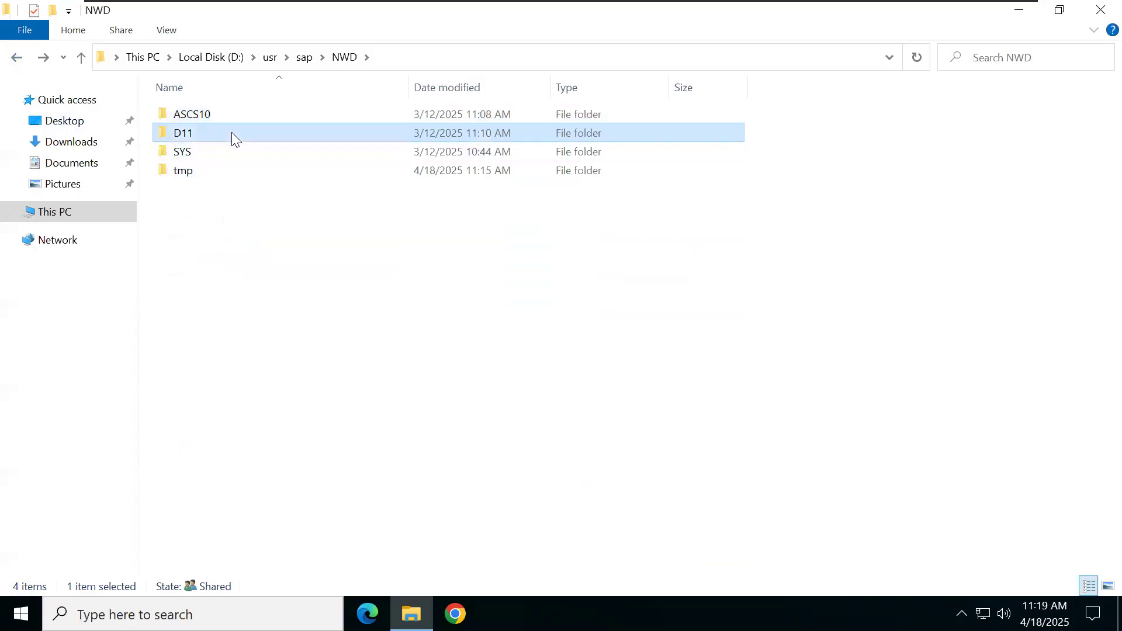
{"action": "double_click", "coordinate": [232, 132]}
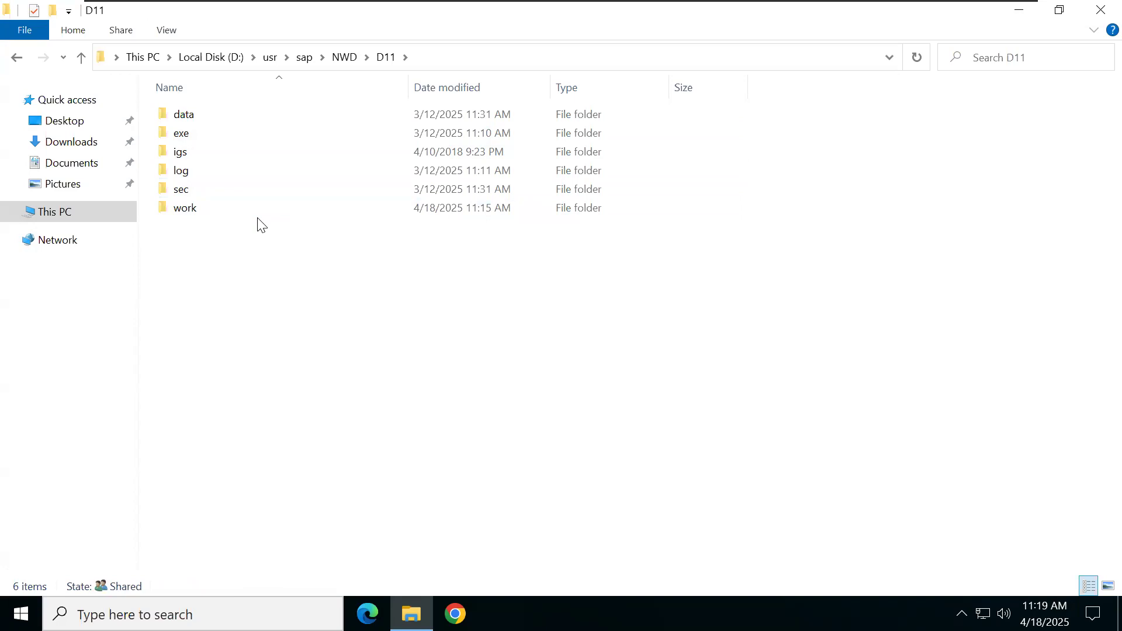
{"action": "double_click", "coordinate": [204, 132]}
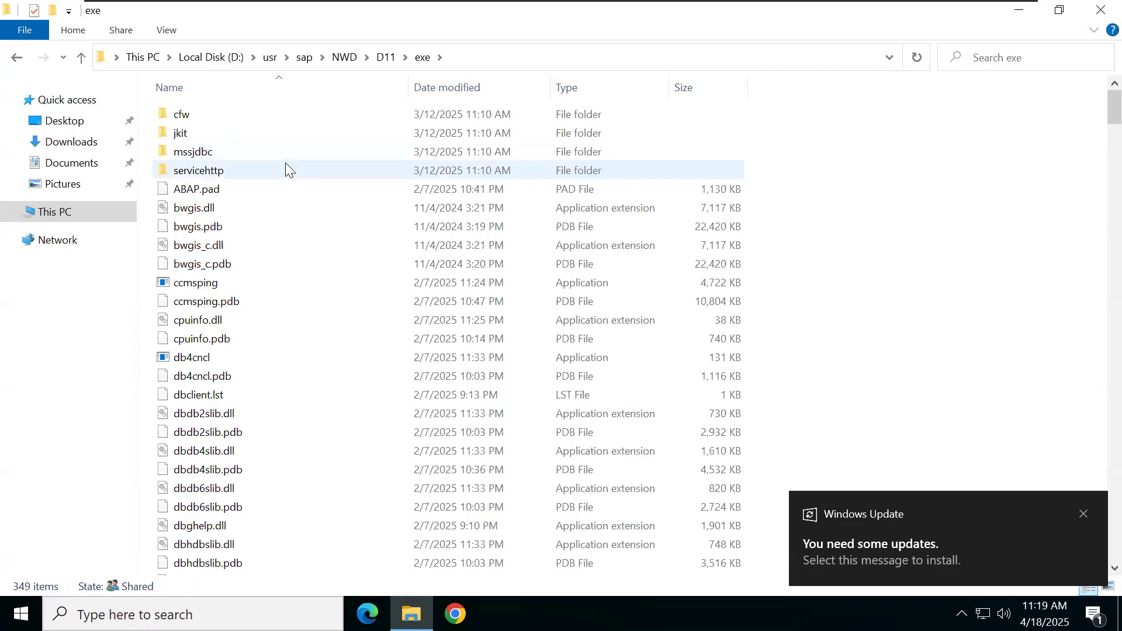
Step: Copy the D11 exe folder path, dismiss the update notification, and minimise the VM
{"action": "left_click", "coordinate": [552, 57]}
{"action": "key", "text": "ctrl+c"}
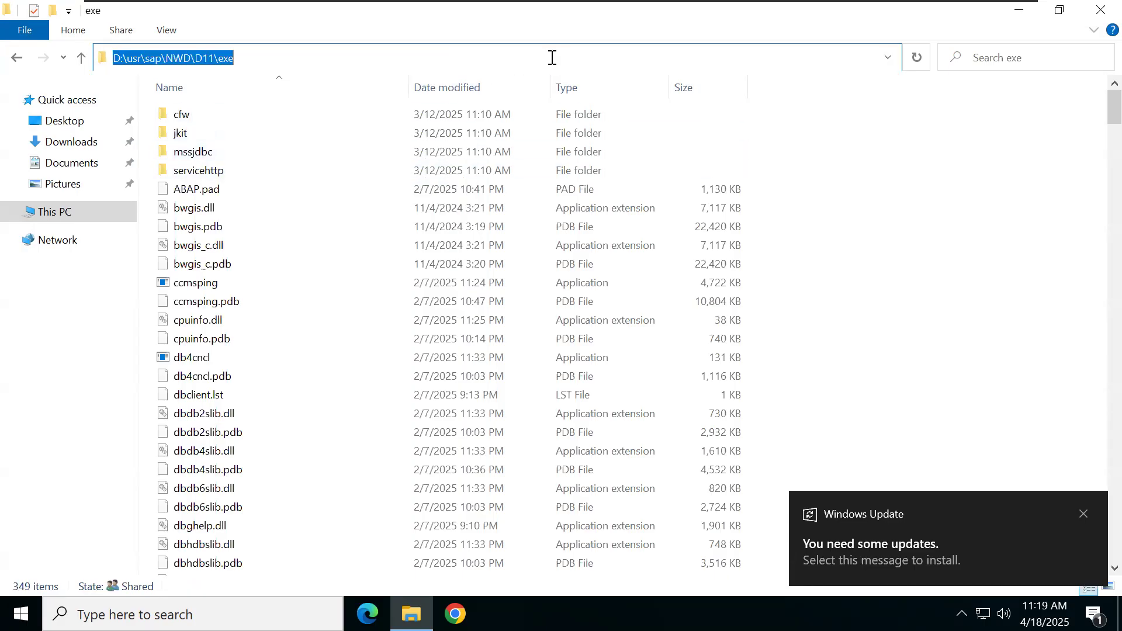
{"action": "left_click", "coordinate": [1079, 513]}
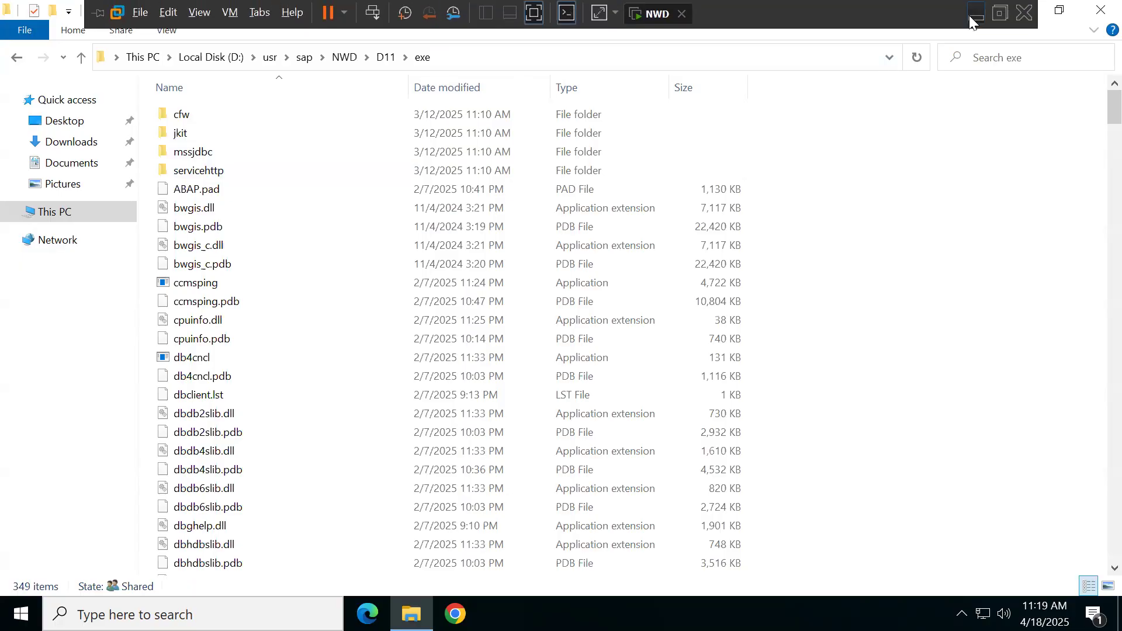
{"action": "left_click", "coordinate": [974, 14]}
Step: Add the line 'D:\usr\sap\NWD\D11\exe - PAS Instance Kernel Folder' and change the ASCS line's 'Files' to 'Folder'
{"action": "key", "text": "ctrl+v"}
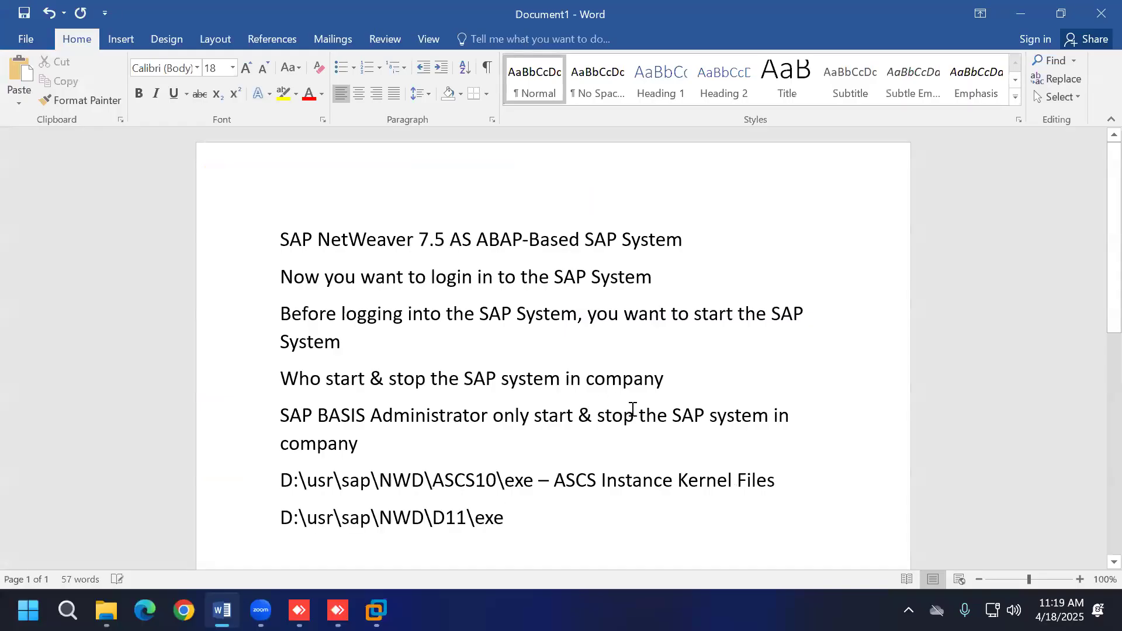
{"action": "type", "text": "- P"}
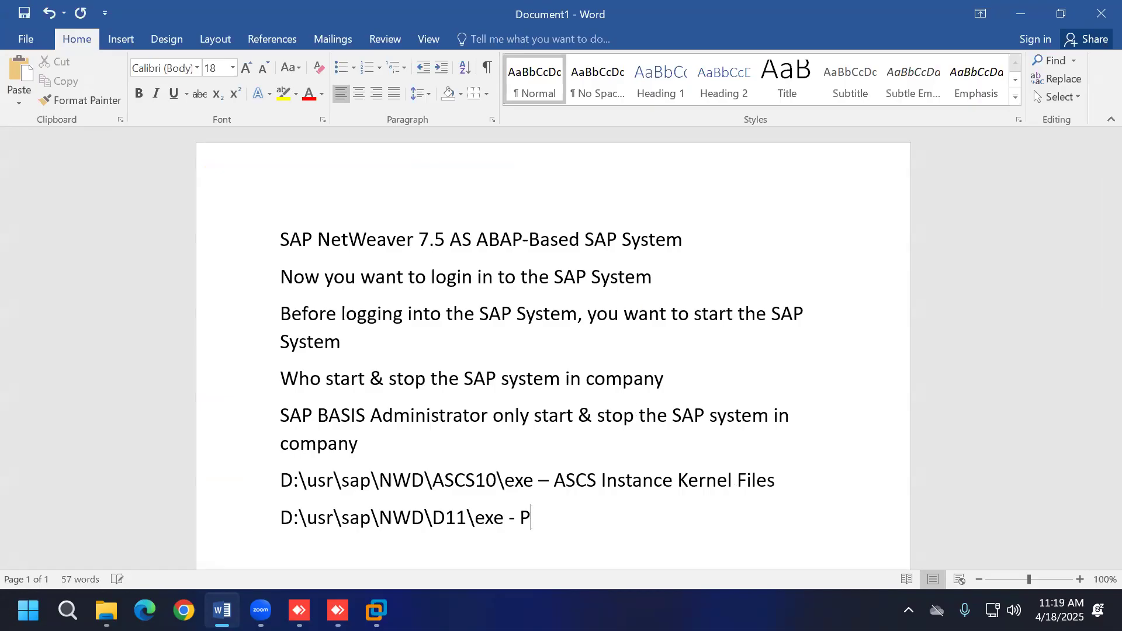
{"action": "type", "text": "AS Inst"}
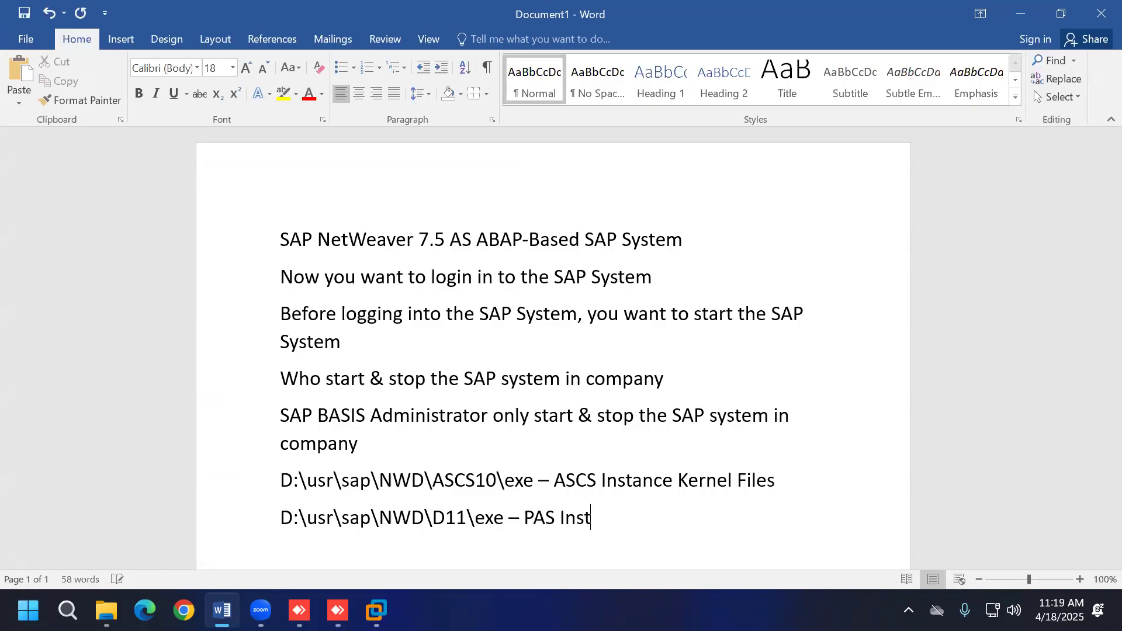
{"action": "type", "text": "ance Kernel "}
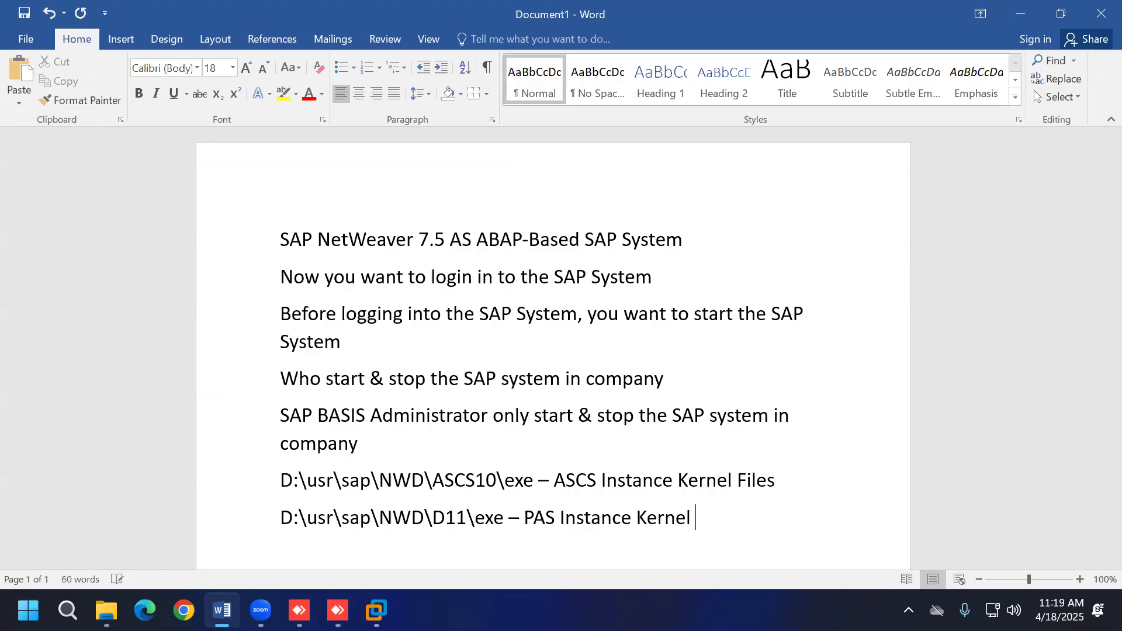
{"action": "type", "text": "Folder"}
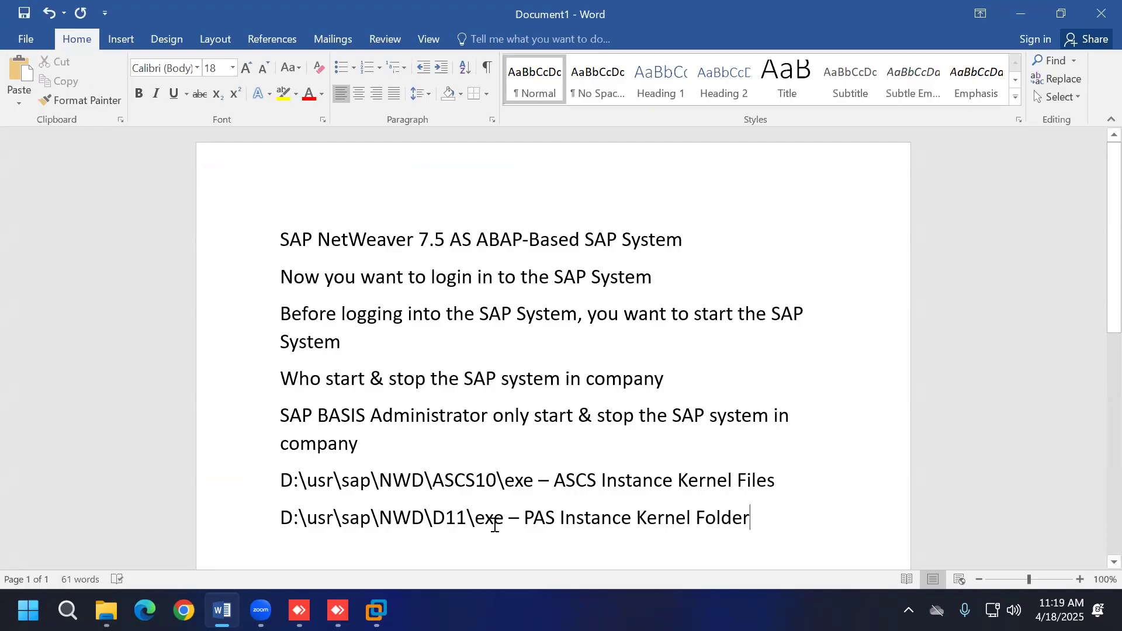
{"action": "left_click_drag", "start_coordinate": [738, 479], "coordinate": [772, 481]}
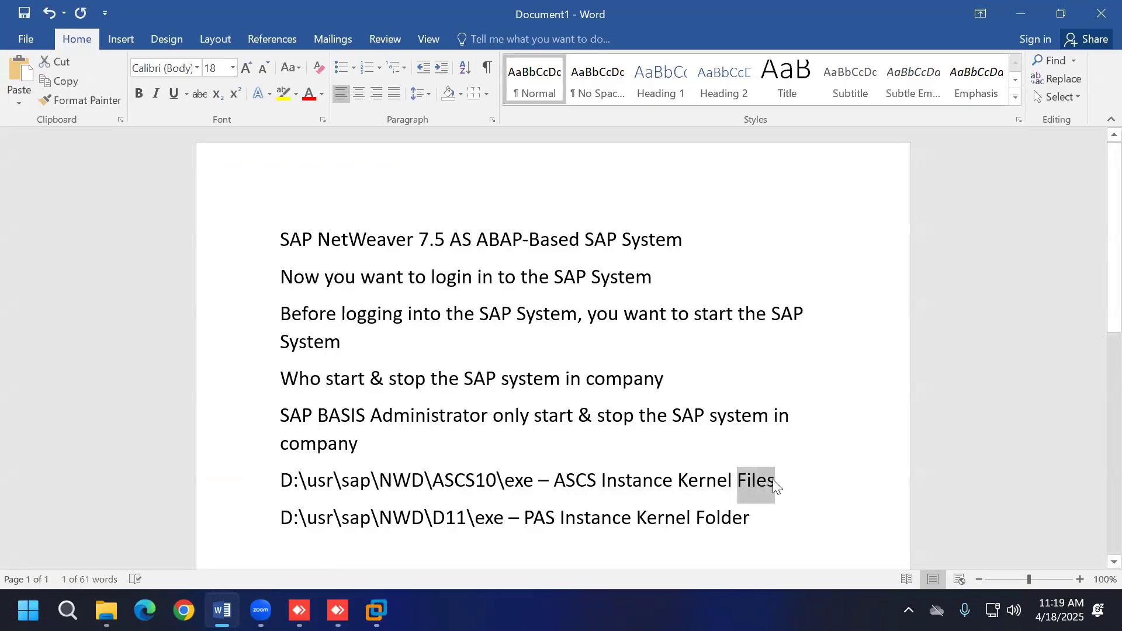
{"action": "type", "text": "Folder"}
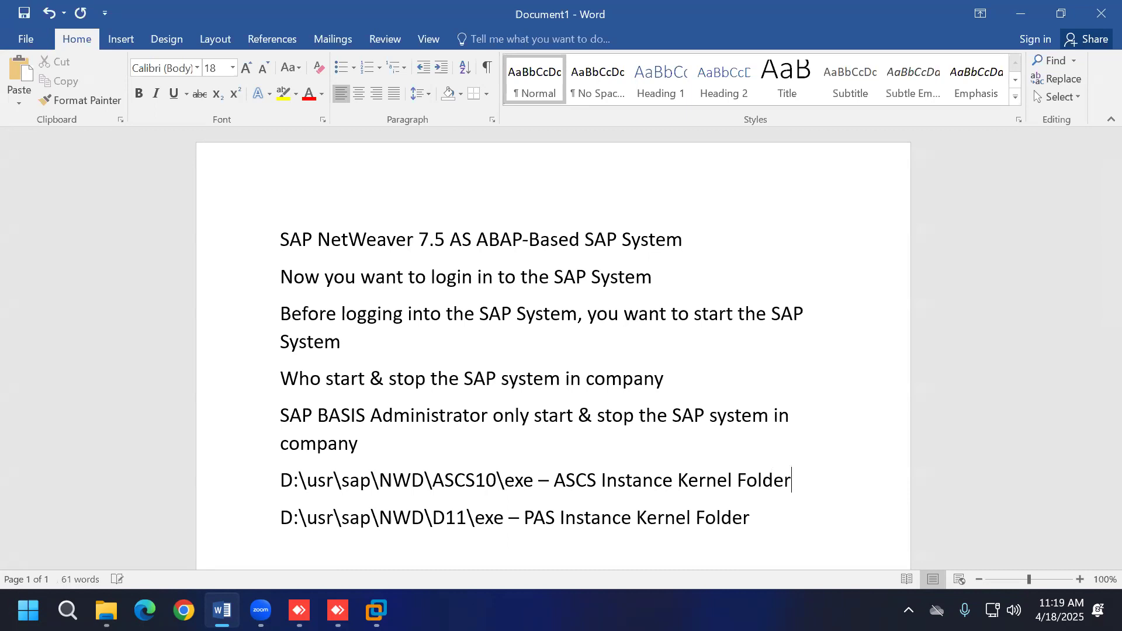
{"action": "scroll", "coordinate": [803, 431], "scroll_direction": "down", "scroll_amount": 2}
{"action": "left_click", "coordinate": [759, 436]}
Step: Add a new line reading 'SAP NetWeaver 7.5 Release is 750'
{"action": "key", "text": "Return"}
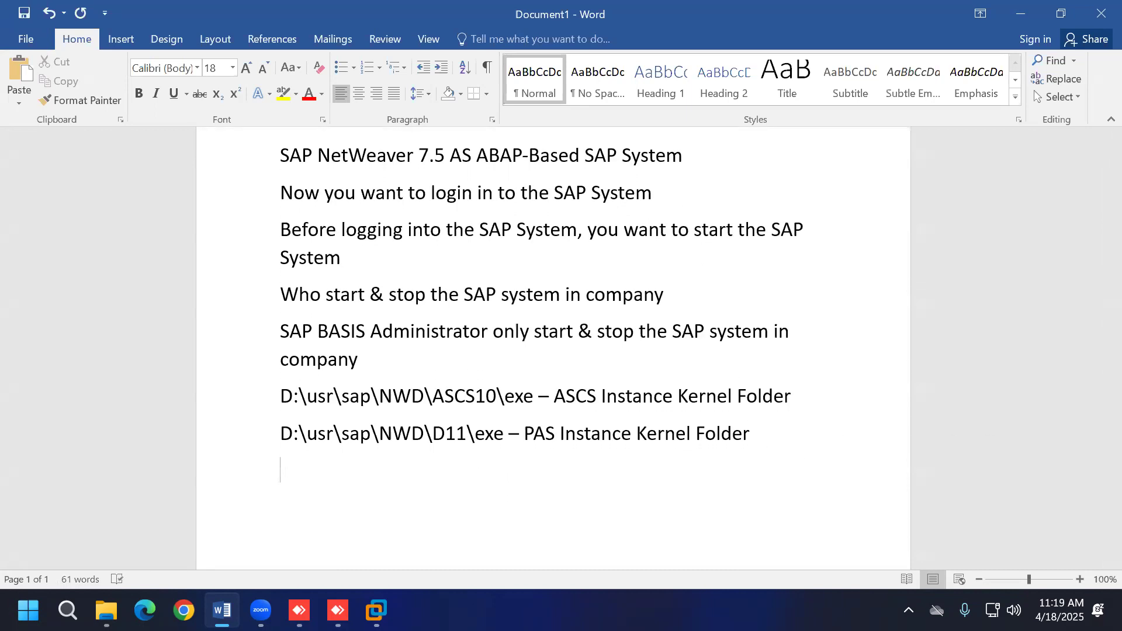
{"action": "type", "text": "SAP NetWeaver "}
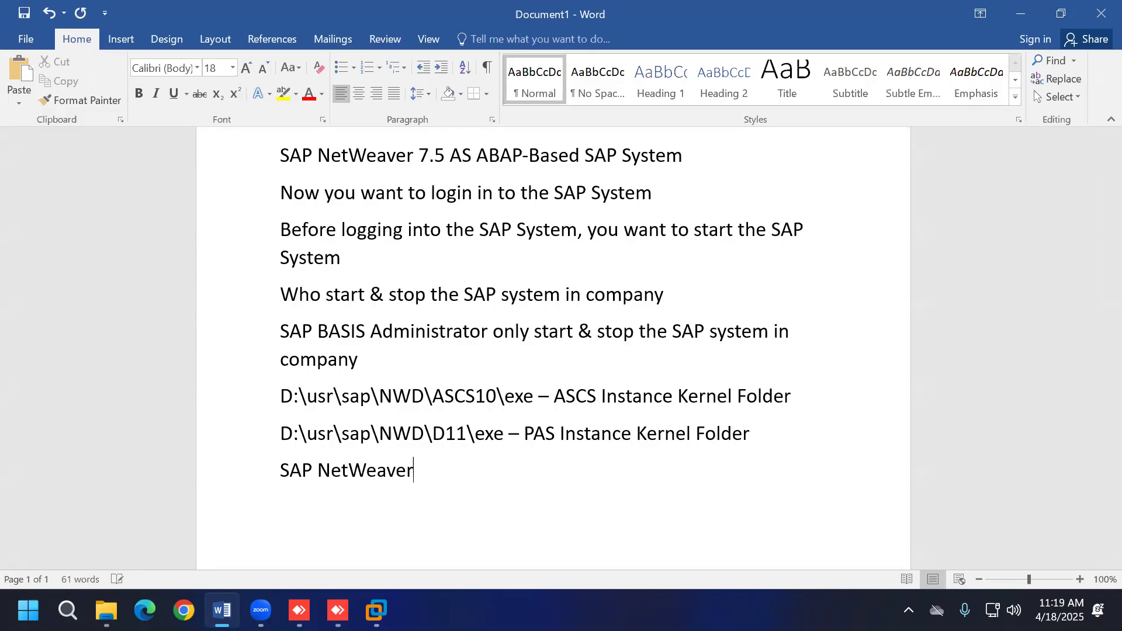
{"action": "type", "text": "8"}
{"action": "key", "text": "BackSpace"}
{"action": "type", "text": "7.5 Release is "}
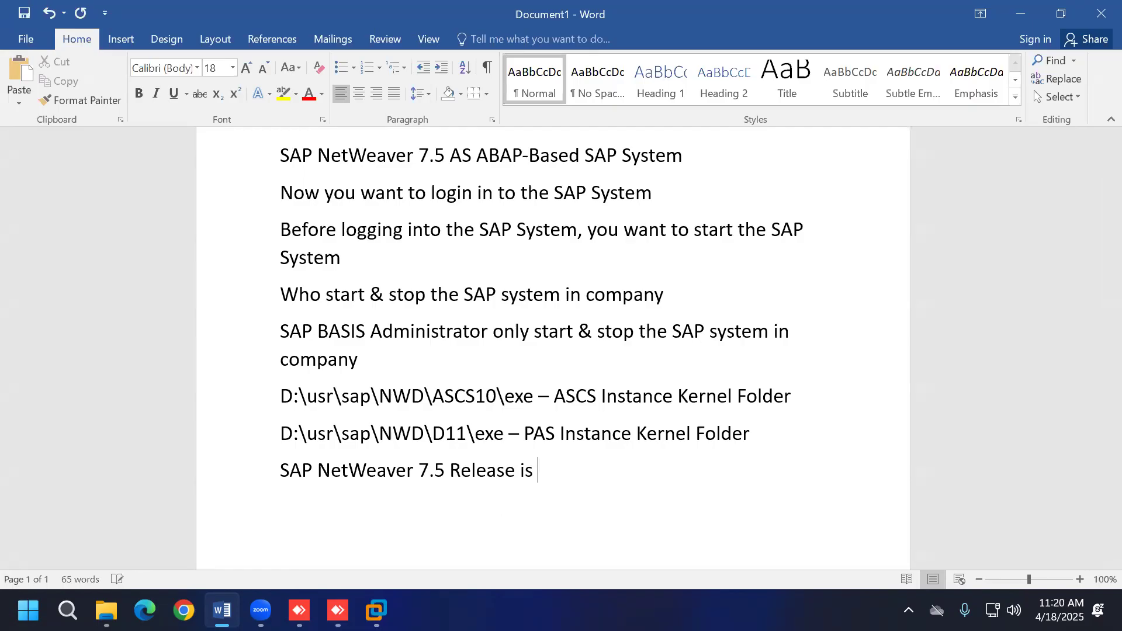
{"action": "type", "text": "750"}
Step: Add 'when u install 750 release and higher release', then begin the line 'PAS - D$$'
{"action": "key", "text": "Return"}
{"action": "type", "text": "when u"}
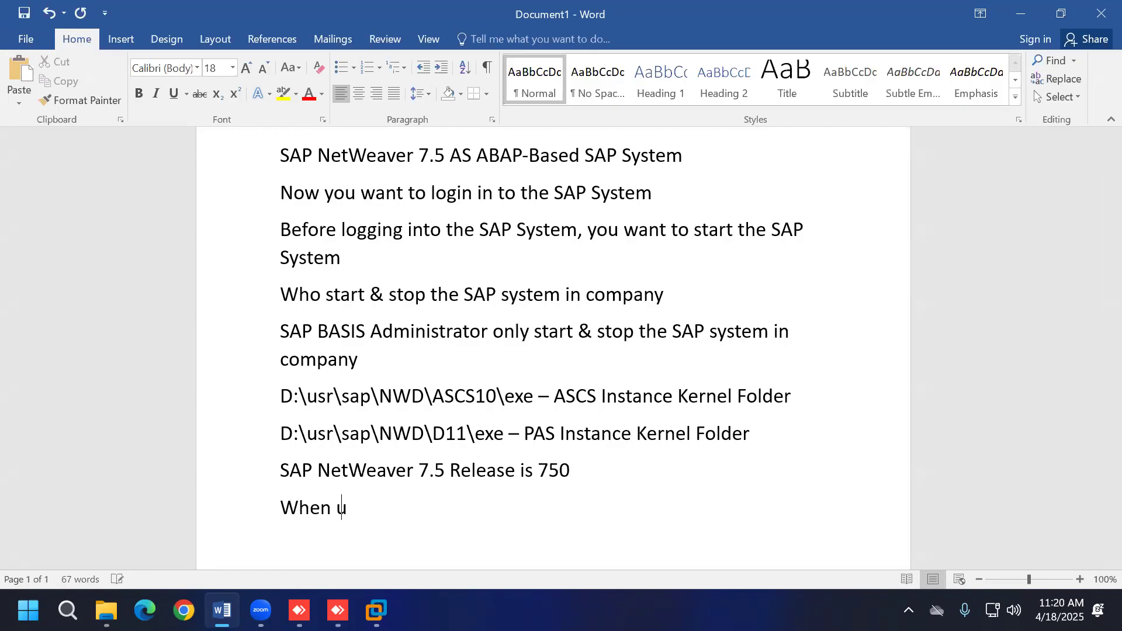
{"action": "type", "text": " install 750 "}
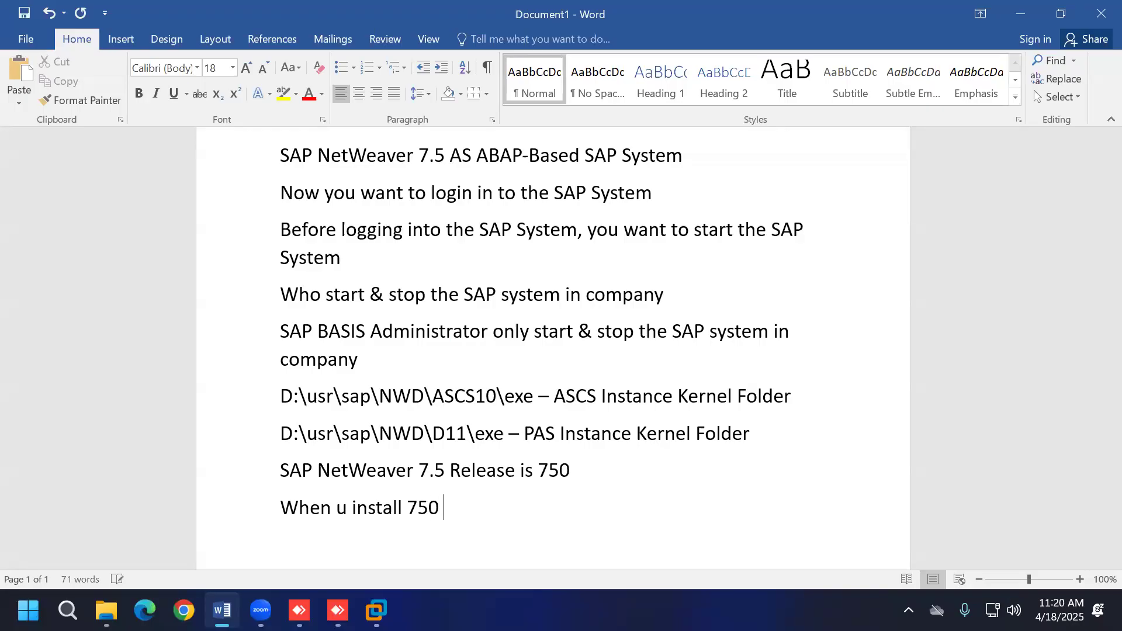
{"action": "type", "text": "release and higher"}
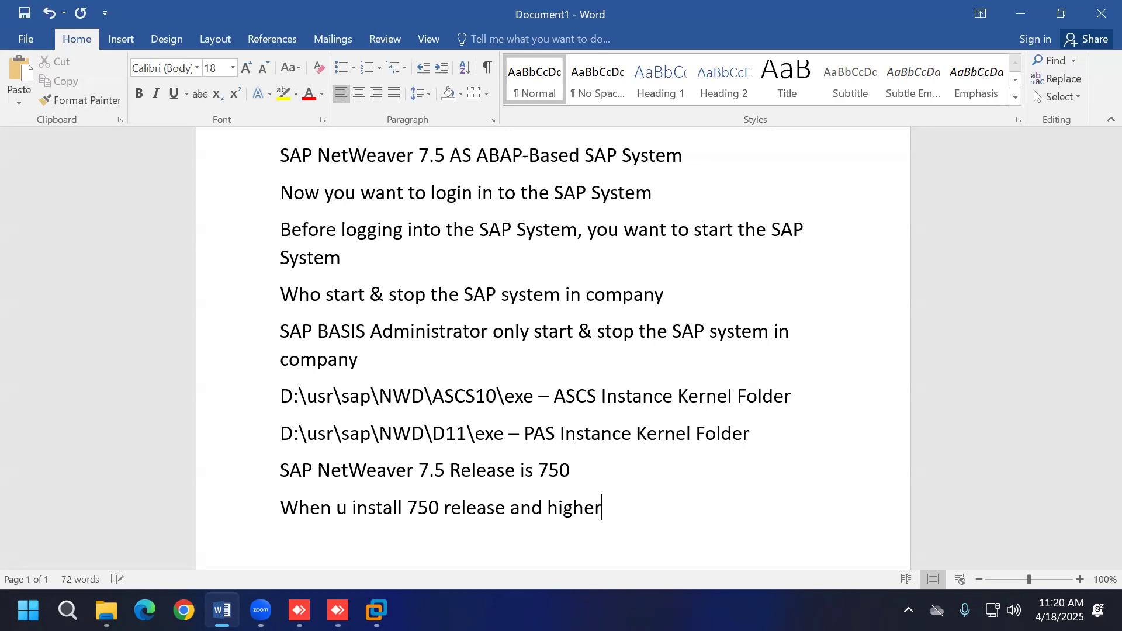
{"action": "type", "text": " release, D11"}
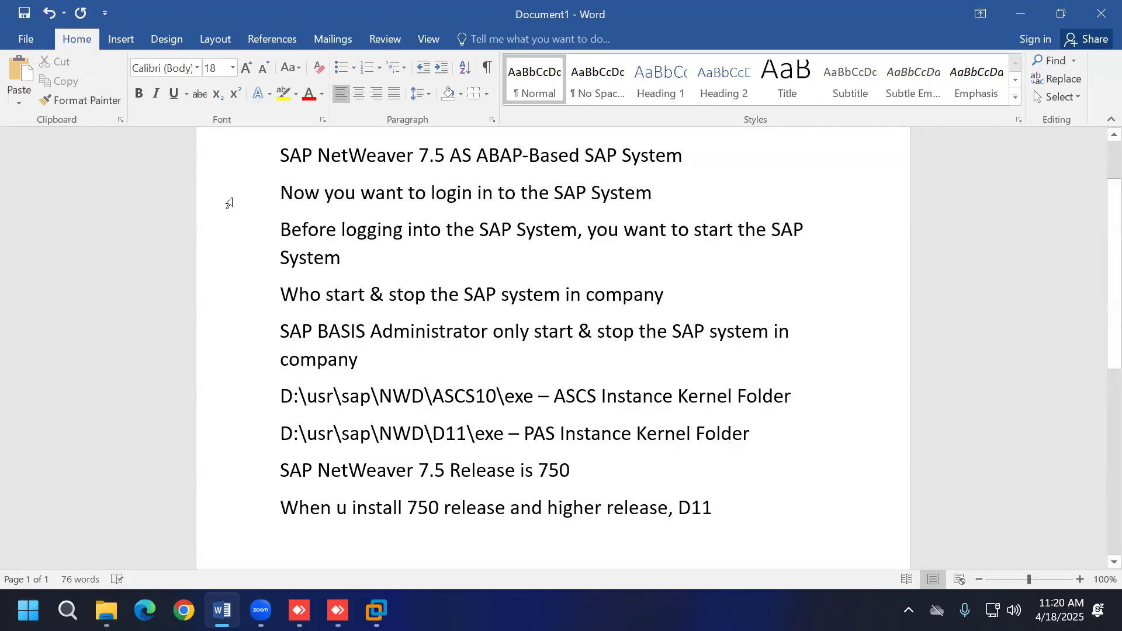
{"action": "key", "text": "BackSpace"}
{"action": "key", "text": "BackSpace"}
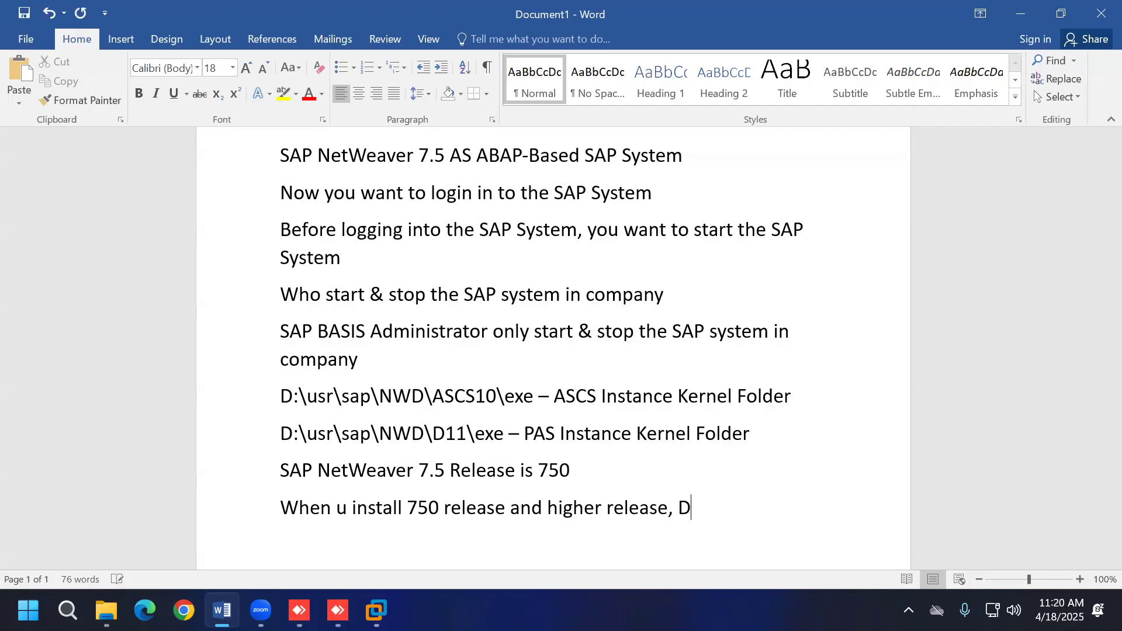
{"action": "type", "text": "$$"}
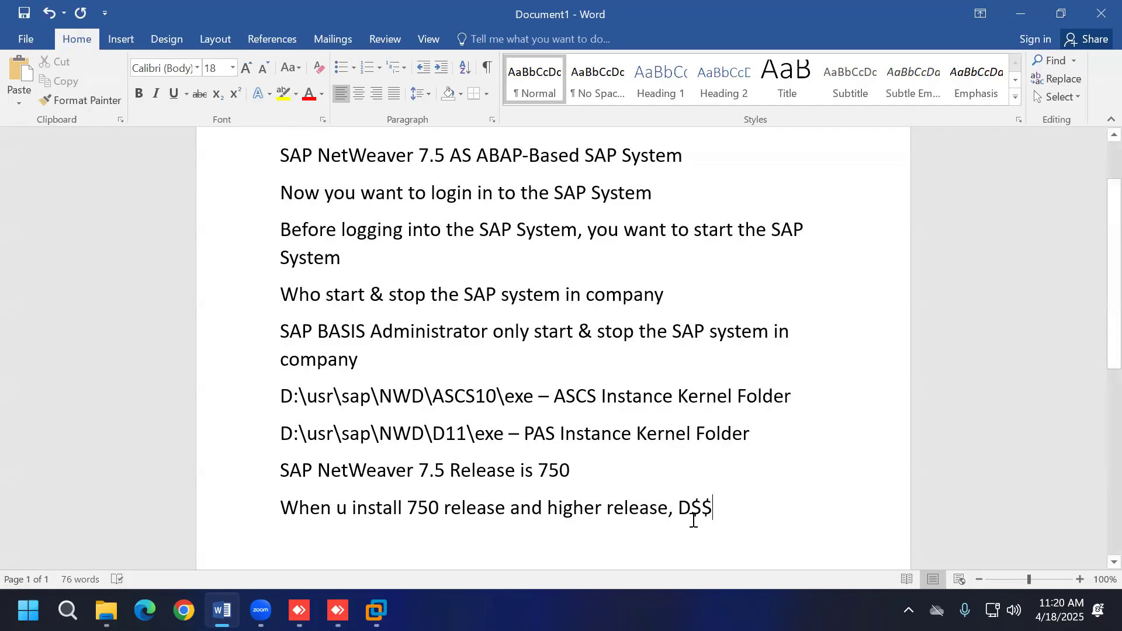
{"action": "left_click_drag", "start_coordinate": [744, 516], "coordinate": [708, 508]}
{"action": "key", "text": "BackSpace"}
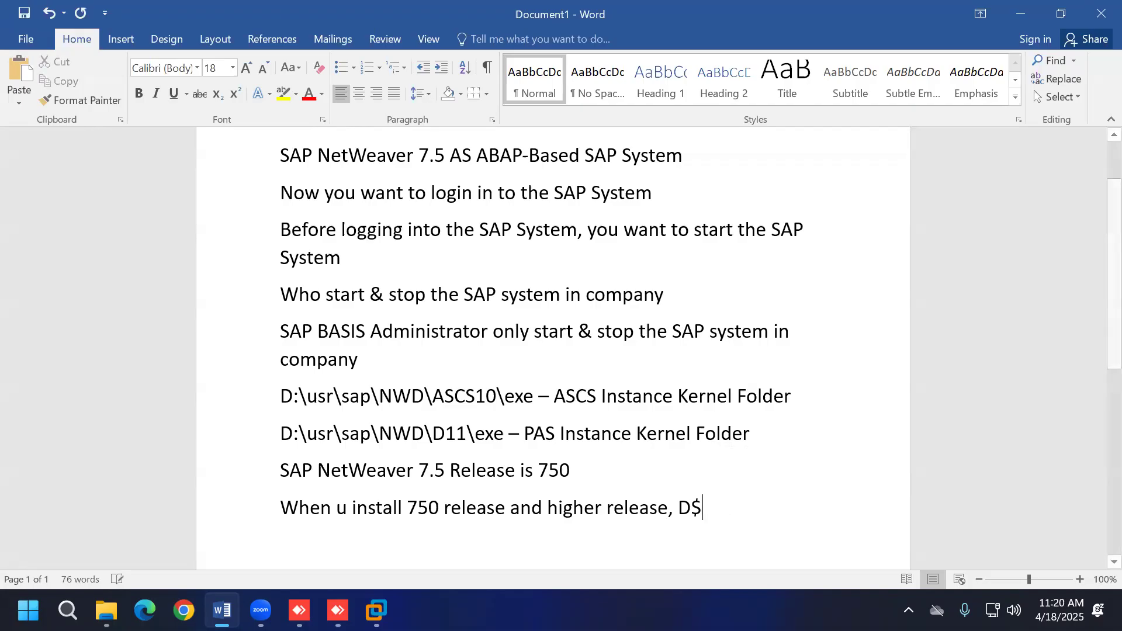
{"action": "key", "text": "BackSpace"}
{"action": "key", "text": "BackSpace"}
{"action": "key", "text": "BackSpace"}
{"action": "key", "text": "BackSpace"}
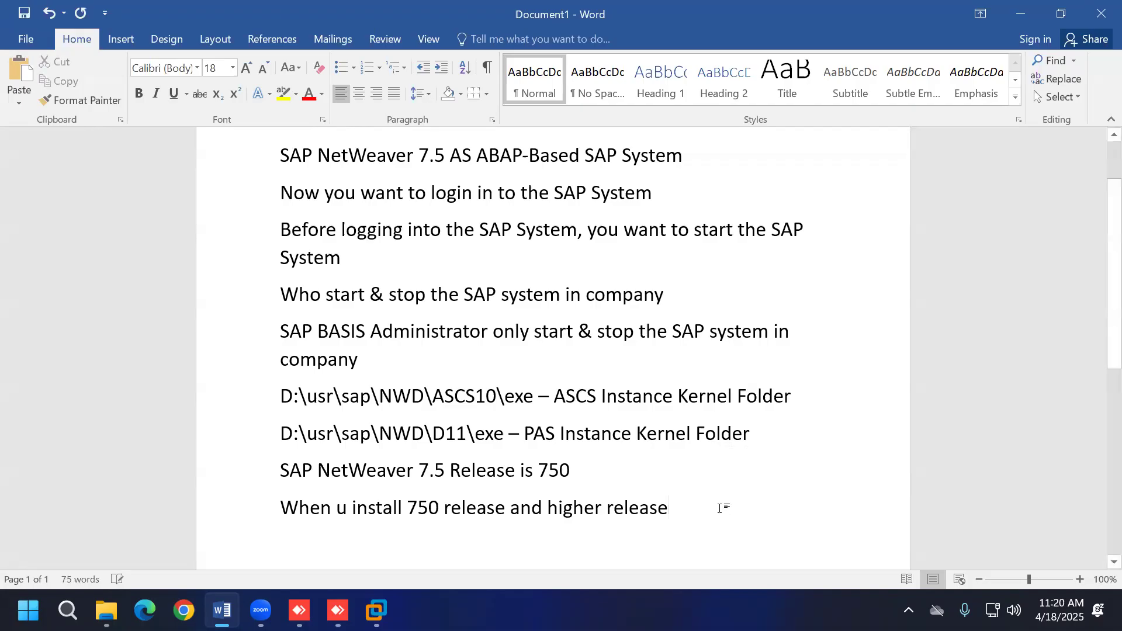
{"action": "key", "text": "Return"}
{"action": "type", "text": "PAS - D"}
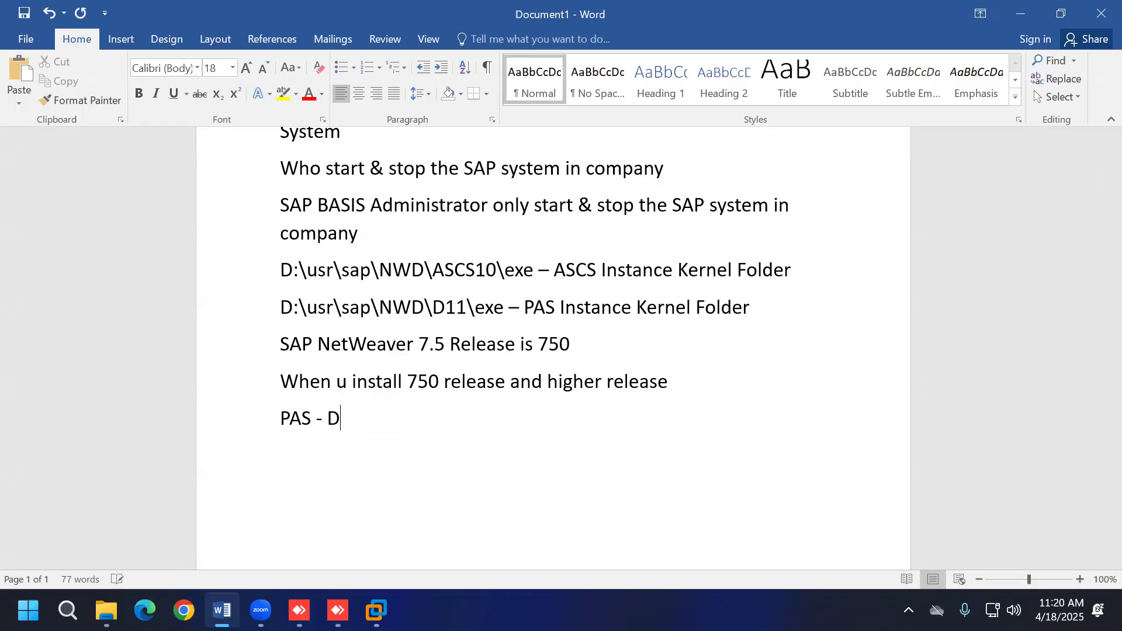
{"action": "type", "text": "$$"}
Step: Add the line 'AAS - D$$', then 'When u install 740 and lower releases'
{"action": "key", "text": "Return"}
{"action": "type", "text": "AA"}
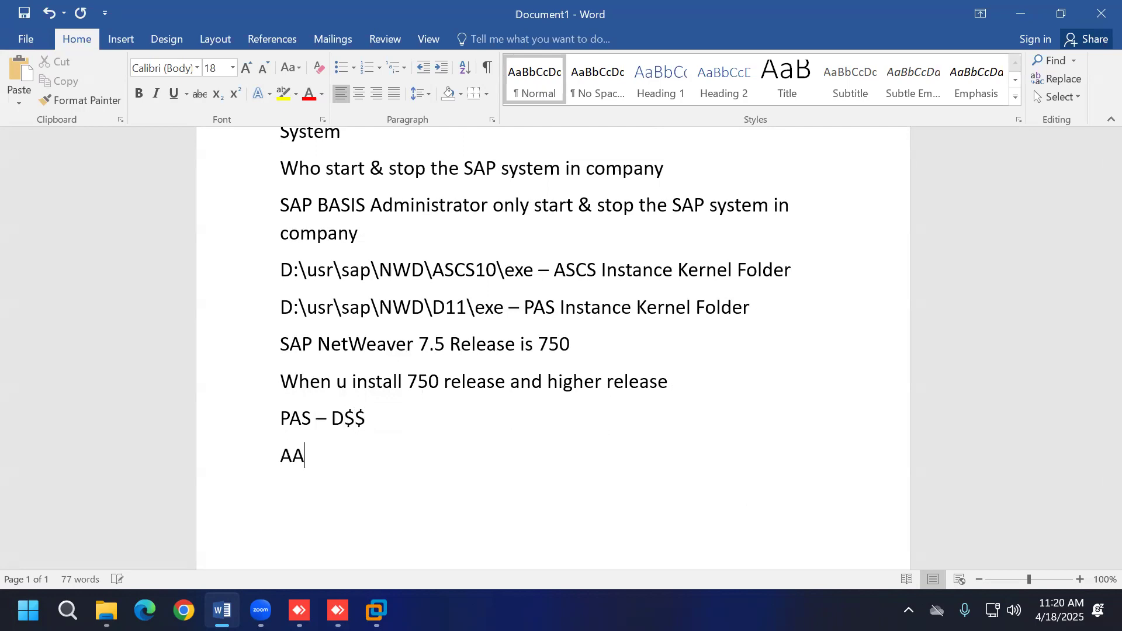
{"action": "type", "text": "S ="}
{"action": "key", "text": "BackSpace"}
{"action": "type", "text": "- D"}
{"action": "type", "text": "$$"}
{"action": "key", "text": "Return"}
{"action": "type", "text": "WHEN U"}
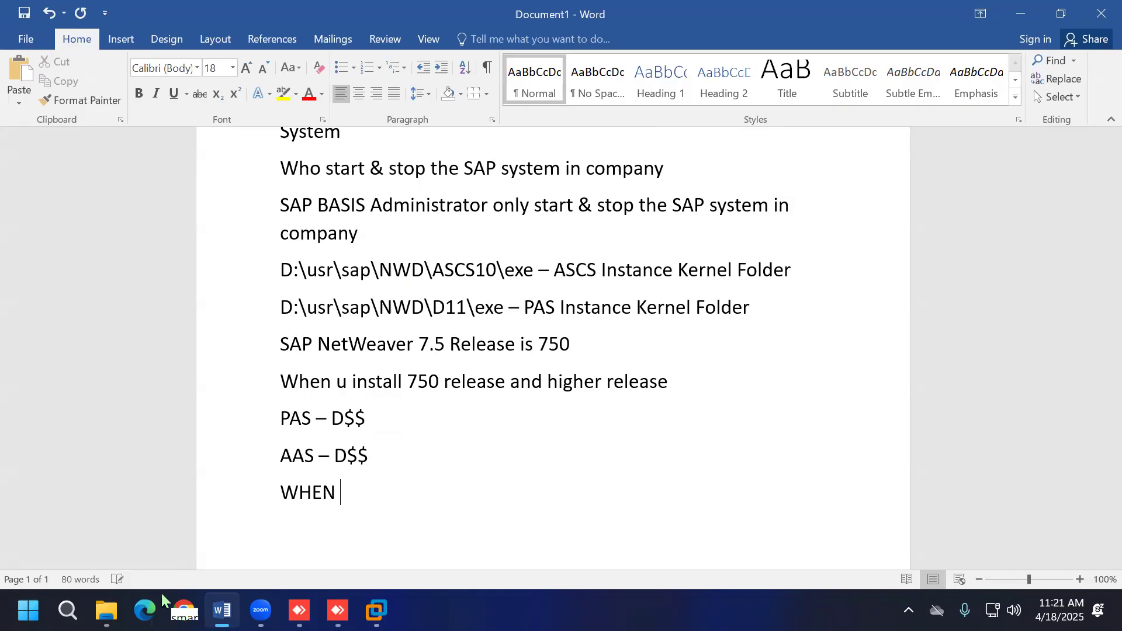
{"action": "key", "text": "BackSpace"}
{"action": "key", "text": "BackSpace"}
{"action": "key", "text": "BackSpace"}
{"action": "key", "text": "BackSpace"}
{"action": "key", "text": "BackSpace"}
{"action": "key", "text": "BackSpace"}
{"action": "key", "text": "BackSpace"}
{"action": "type", "text": "When "}
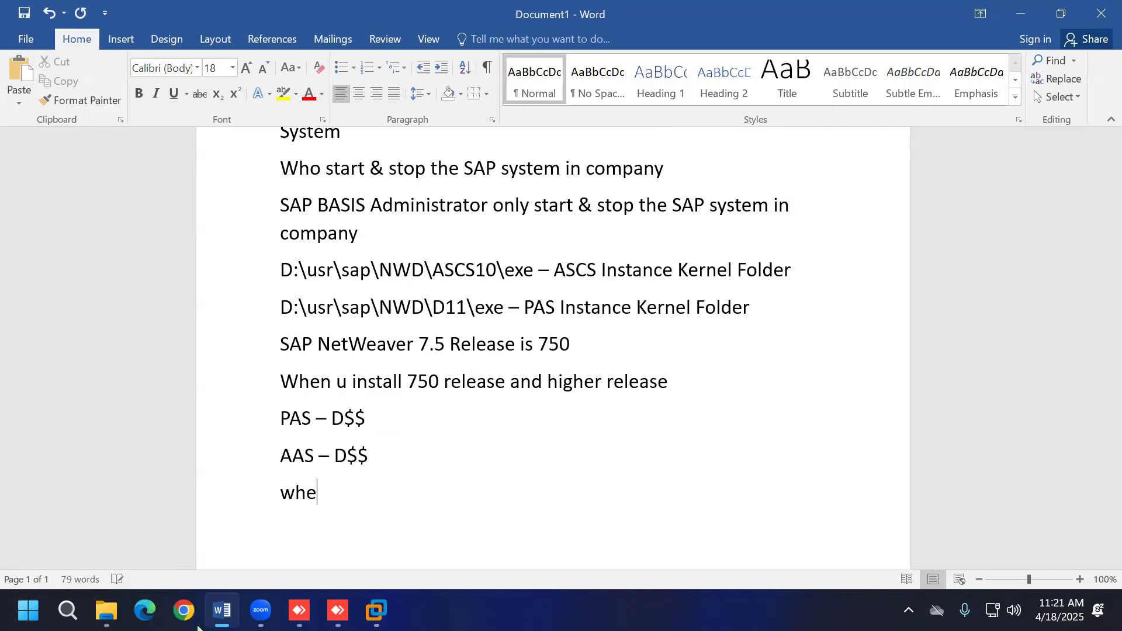
{"action": "type", "text": "u in"}
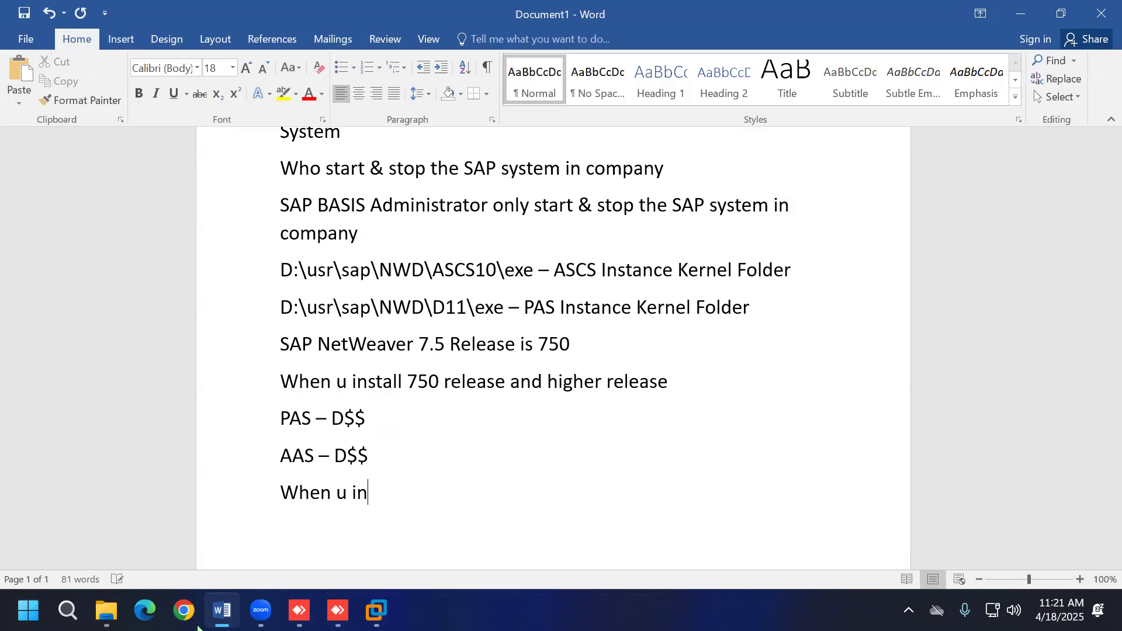
{"action": "type", "text": "stall 740 and low"}
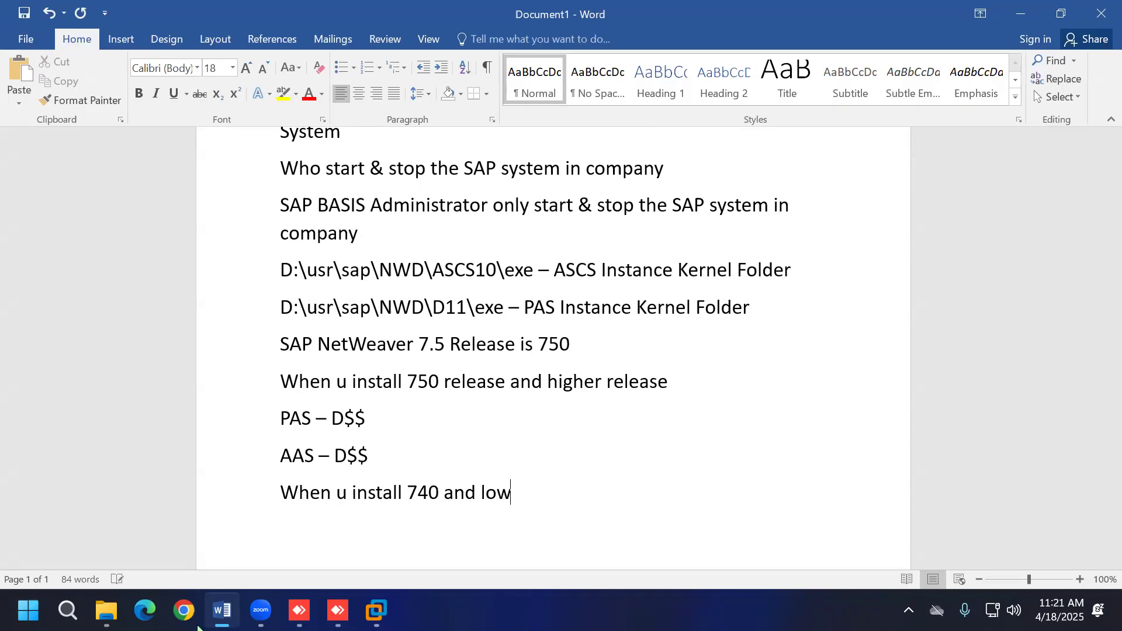
{"action": "type", "text": "er releases"}
Step: List 'PAS - DVEBMGS$$' and 'AAS - DVEBMGS$$' under the 740-and-lower note
{"action": "key", "text": "Return"}
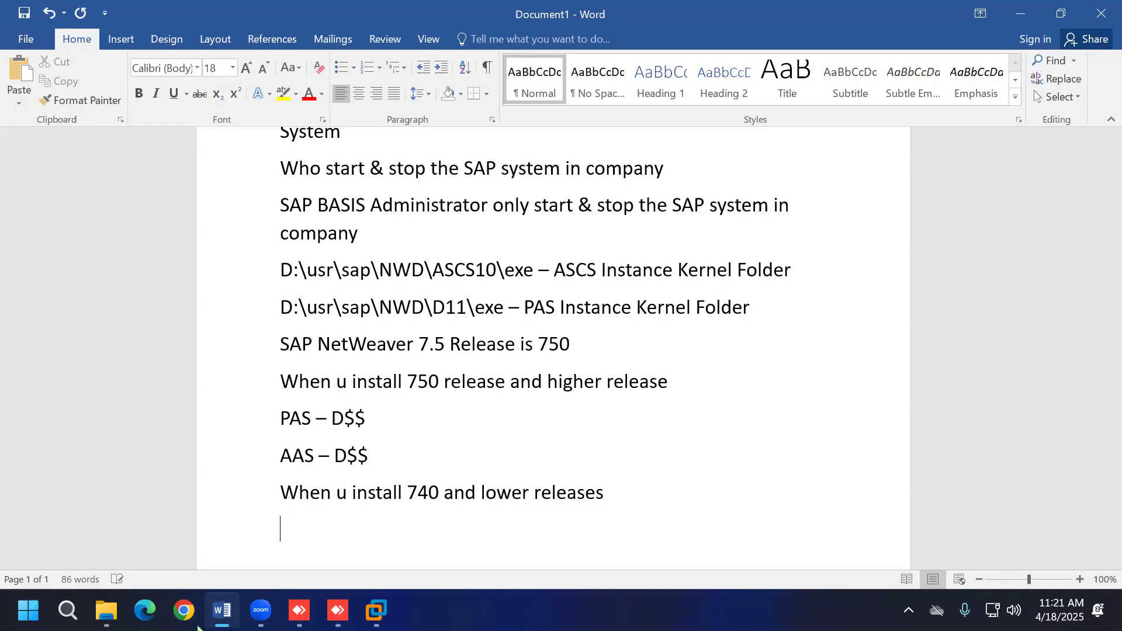
{"action": "type", "text": "PAS -"}
{"action": "type", "text": " DVEB"}
{"action": "type", "text": "MG$"}
{"action": "key", "text": "BackSpace"}
{"action": "type", "text": "S"}
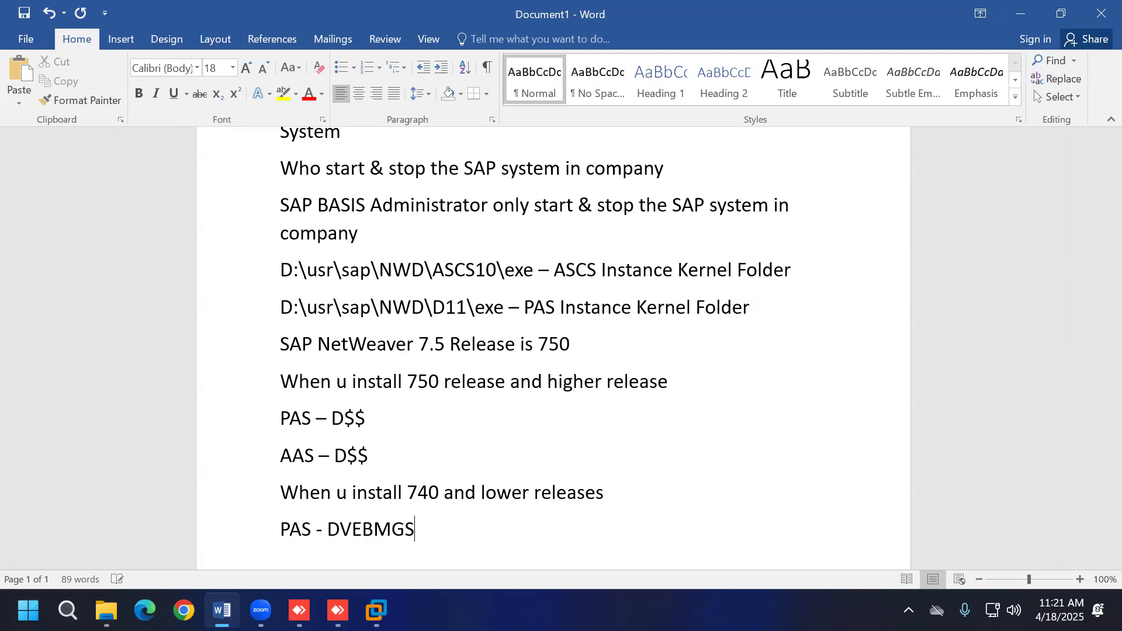
{"action": "type", "text": "$$"}
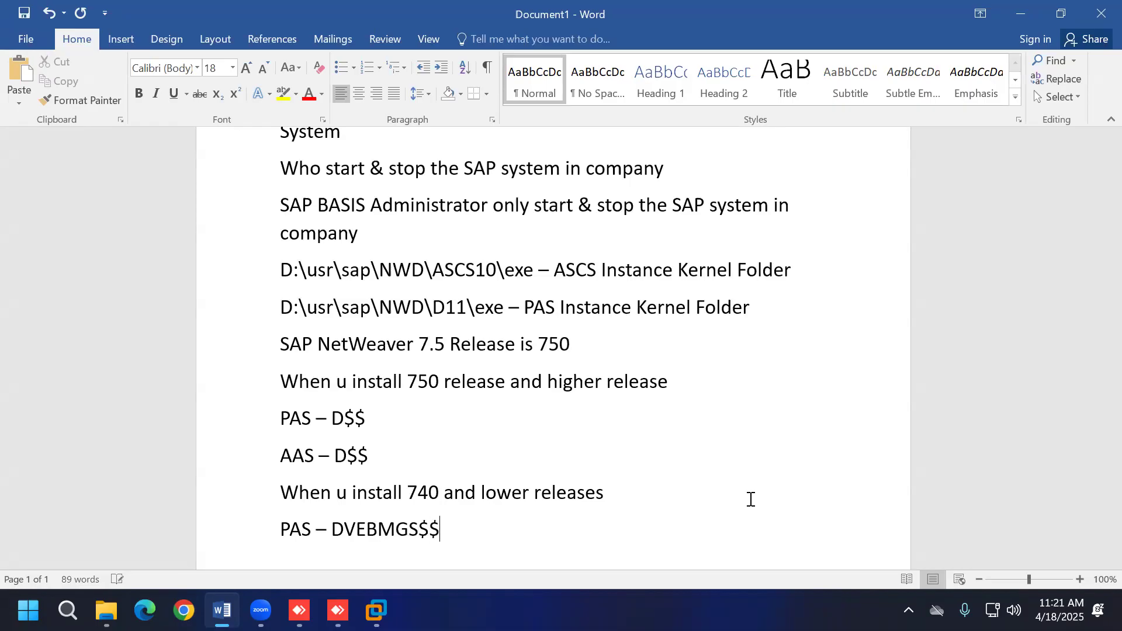
{"action": "key", "text": "Return"}
{"action": "type", "text": "AA"}
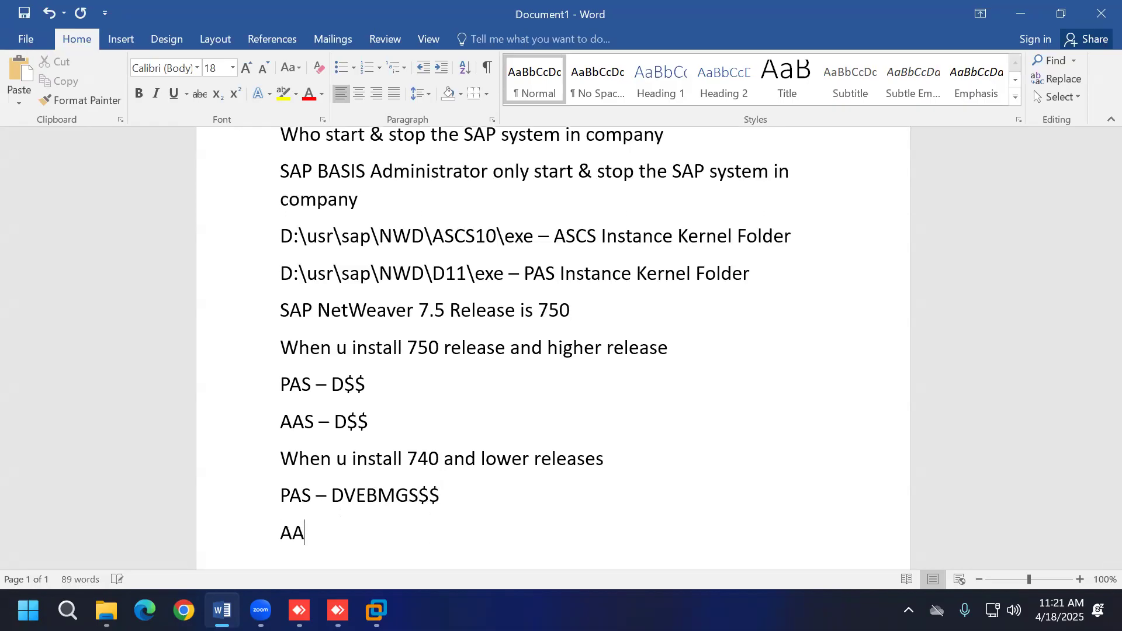
{"action": "type", "text": "S - DVEBMGS"}
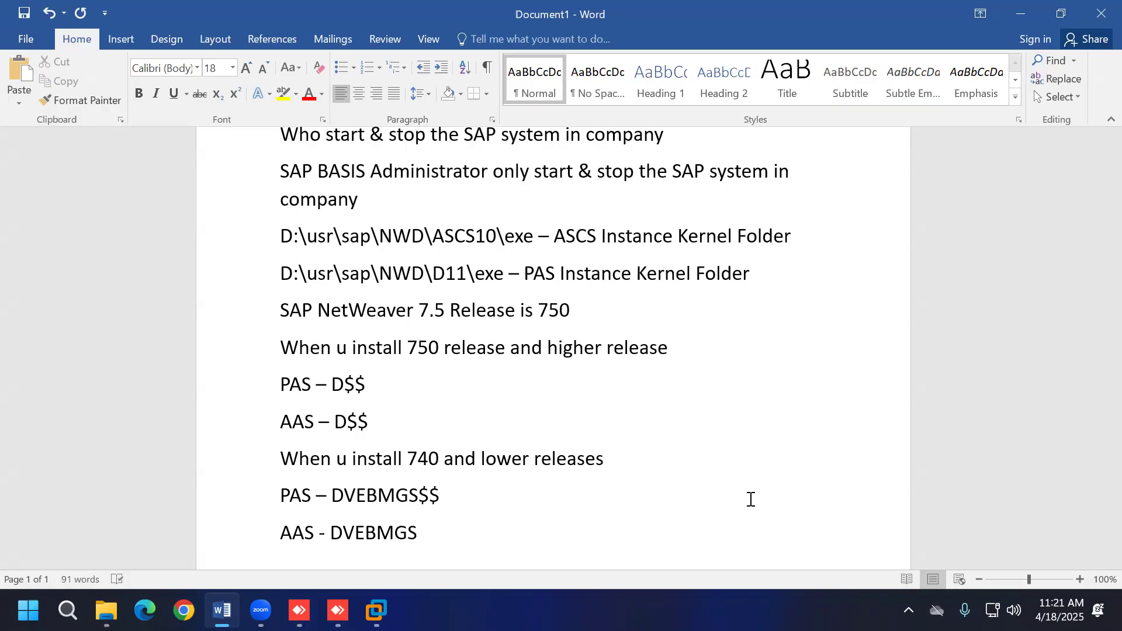
{"action": "type", "text": "$$"}
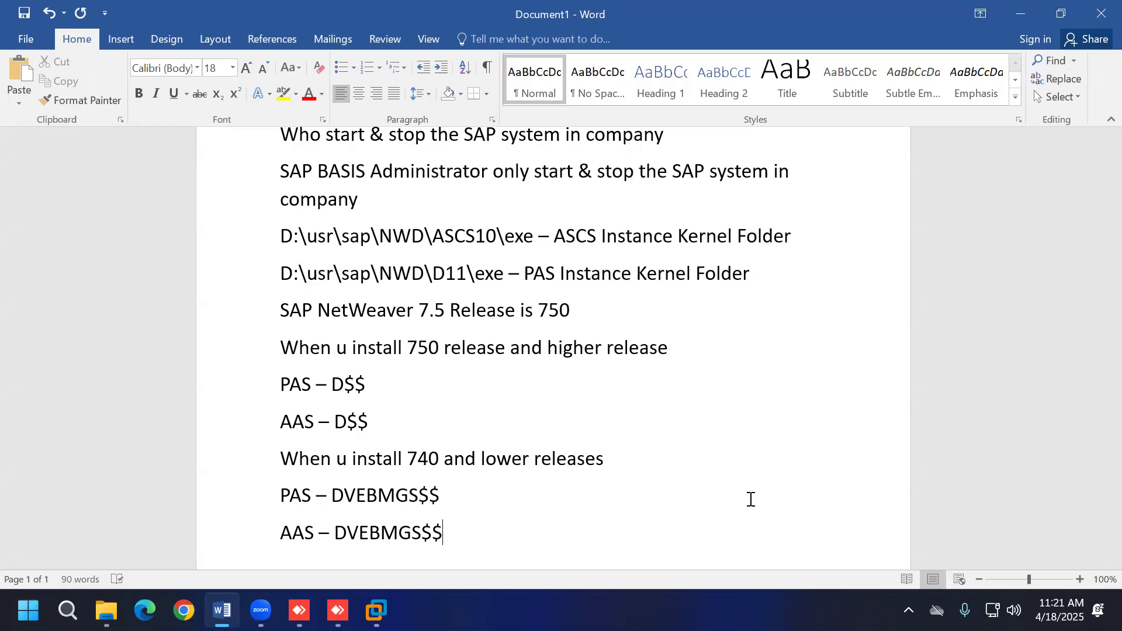
Step: Bring up the VM and go back in Explorer from D11\exe to D:\usr\sap
{"action": "left_click", "coordinate": [377, 610]}
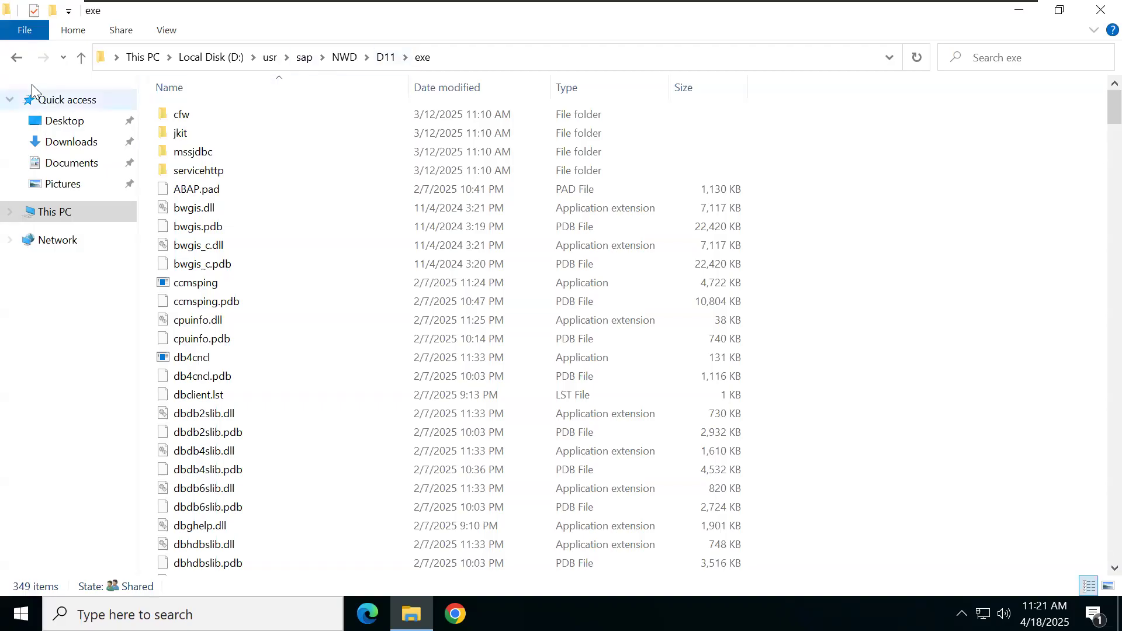
{"action": "left_click", "coordinate": [18, 60]}
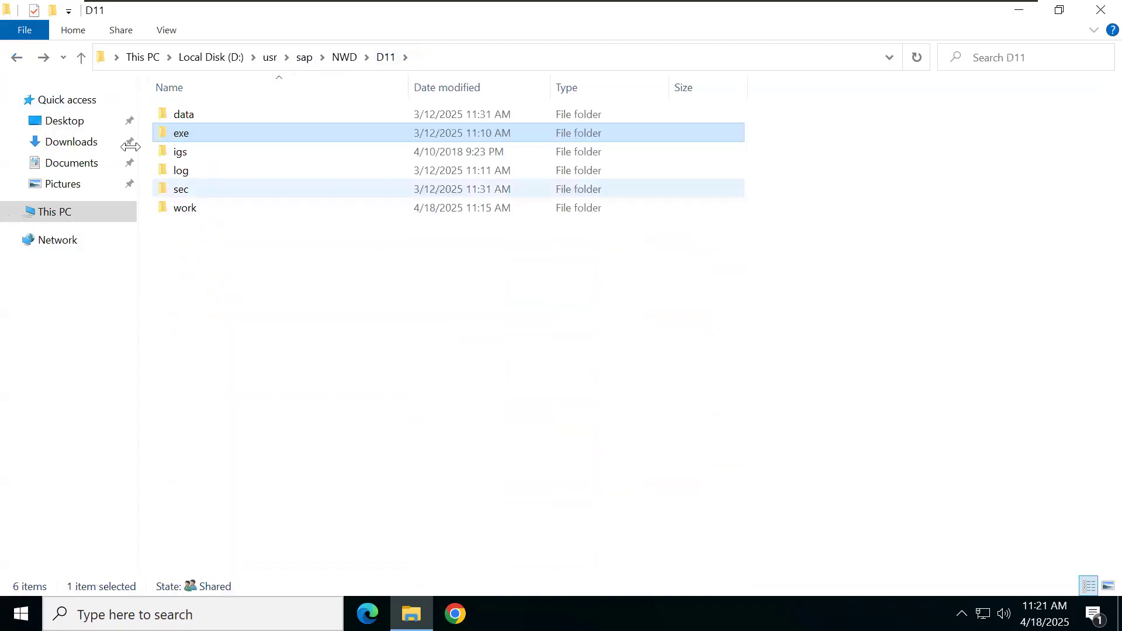
{"action": "left_click", "coordinate": [16, 62]}
{"action": "left_click", "coordinate": [298, 255]}
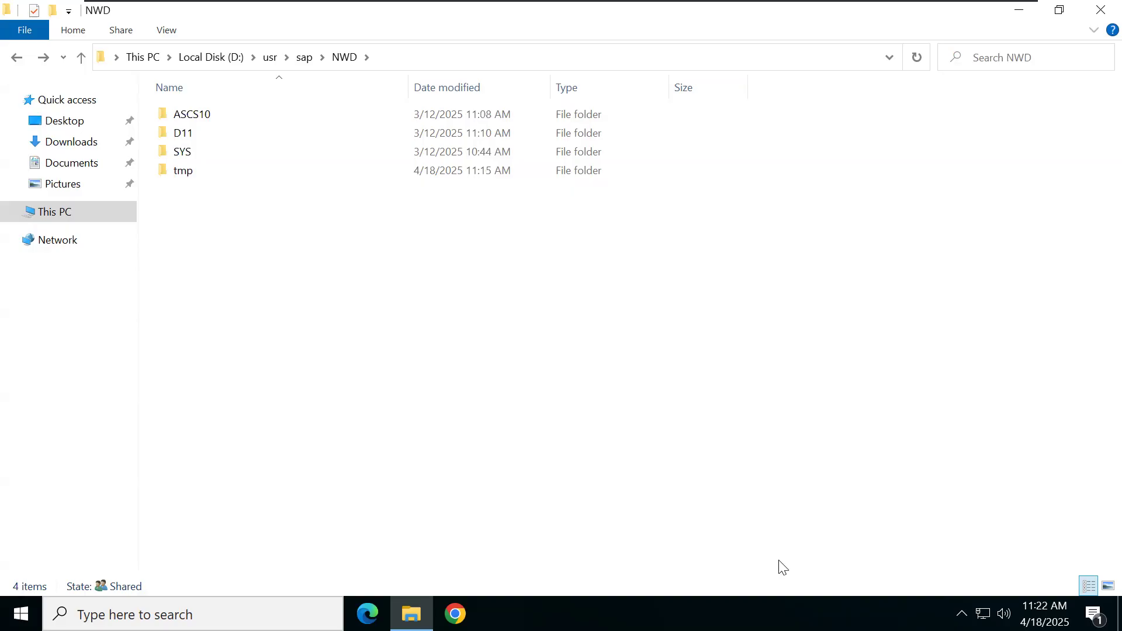
{"action": "left_click", "coordinate": [18, 58]}
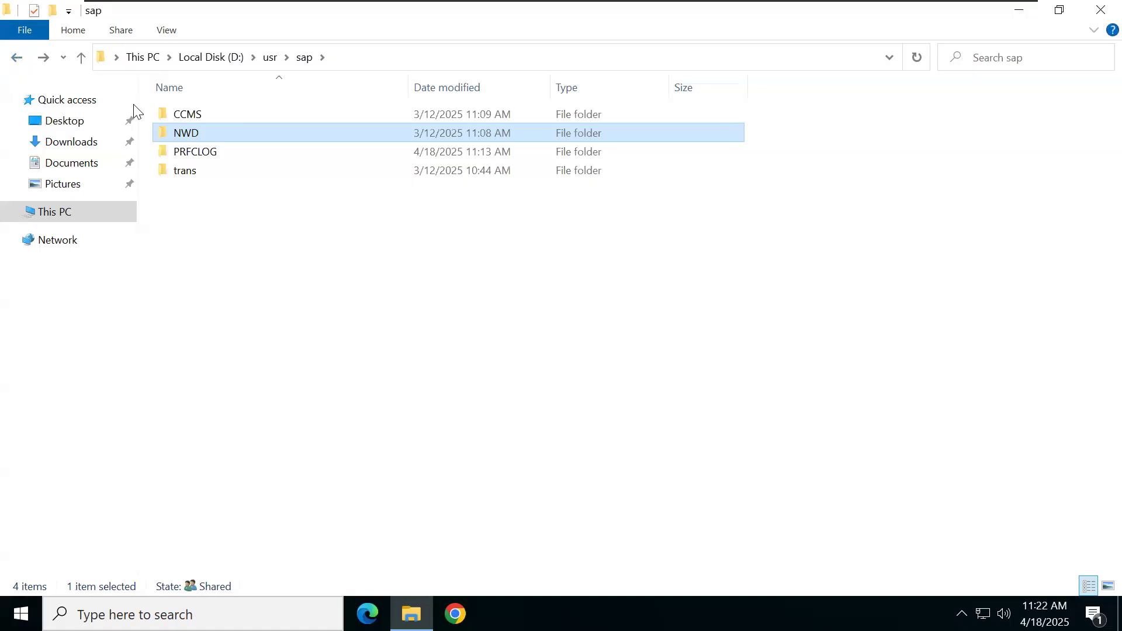
Step: Open D:\usr\sap\NWD\SYS\exe, which holds only the uc folder
{"action": "double_click", "coordinate": [228, 143]}
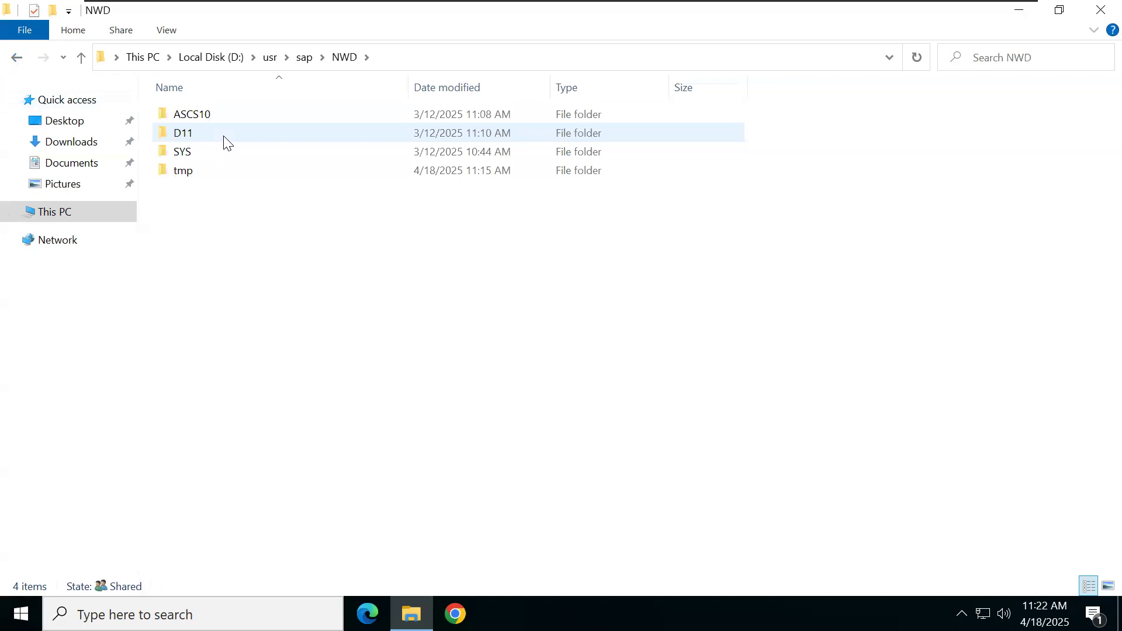
{"action": "double_click", "coordinate": [215, 151]}
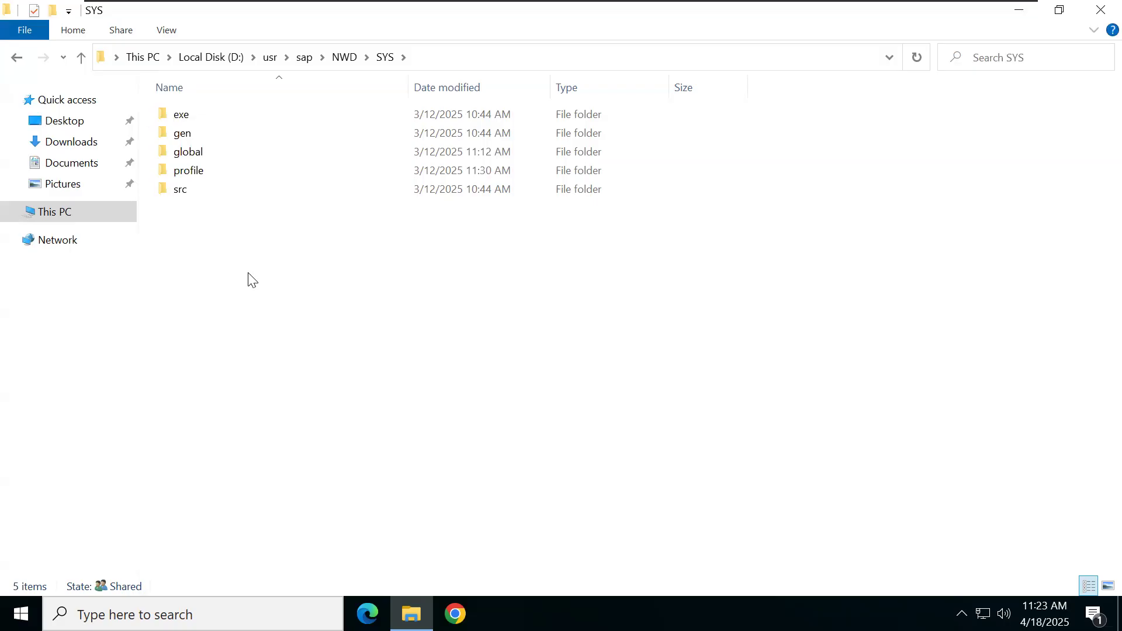
{"action": "double_click", "coordinate": [211, 120]}
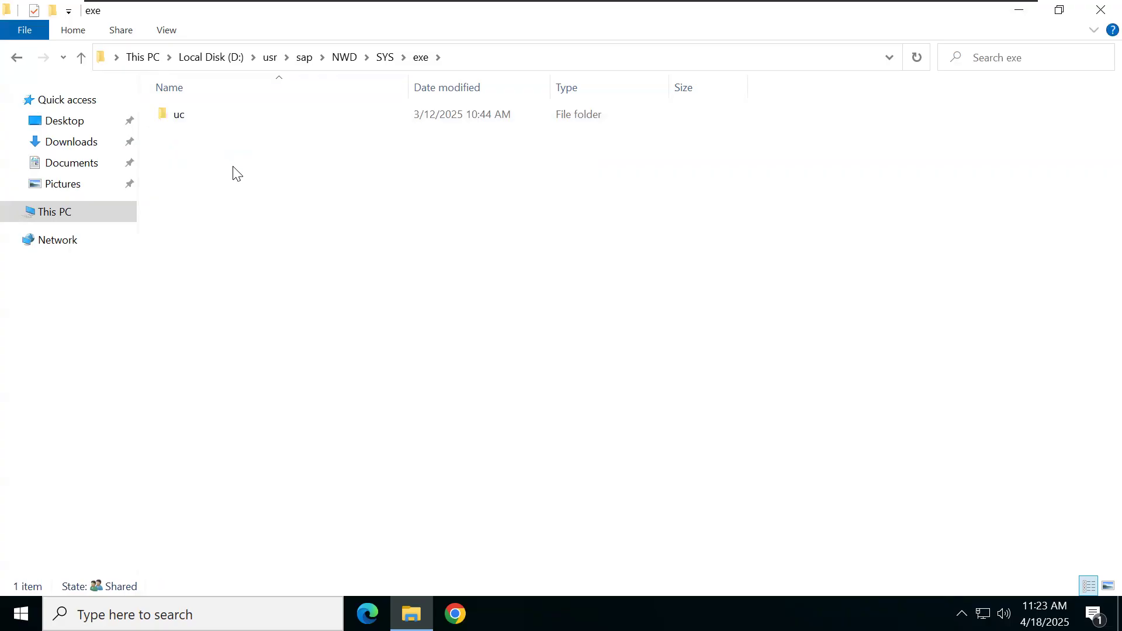
Step: Add 'UC - Unicode' and 'NUC - Non-Unicode' lines to the Word notes, then bring the VM back
{"action": "left_click", "coordinate": [984, 20]}
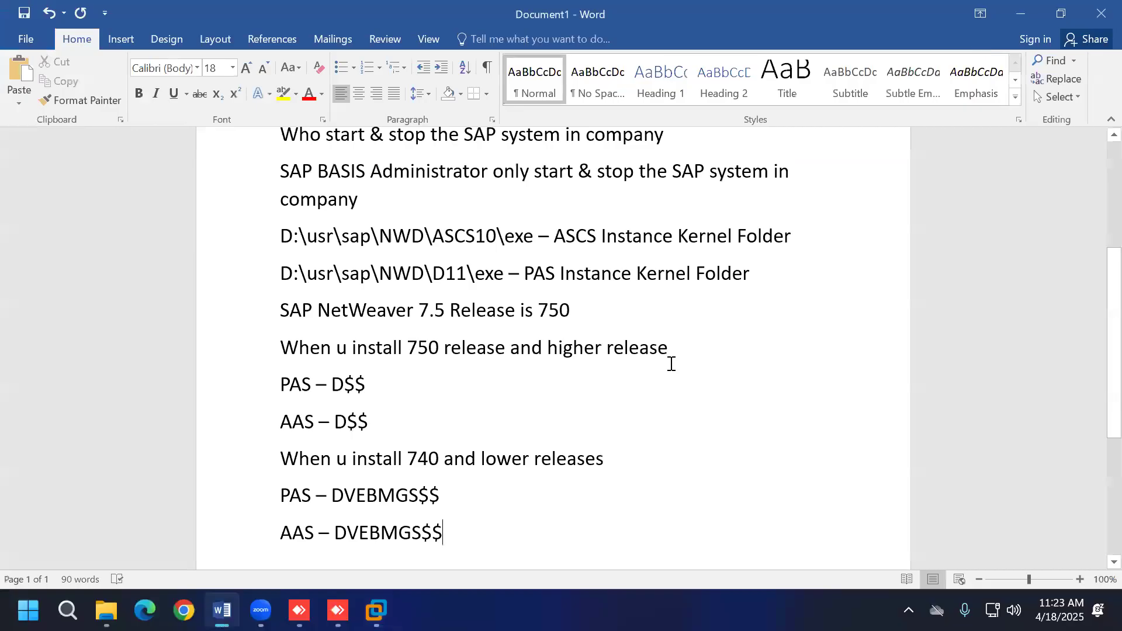
{"action": "scroll", "coordinate": [671, 367], "scroll_direction": "down", "scroll_amount": 2}
{"action": "type", "text": "UC - "}
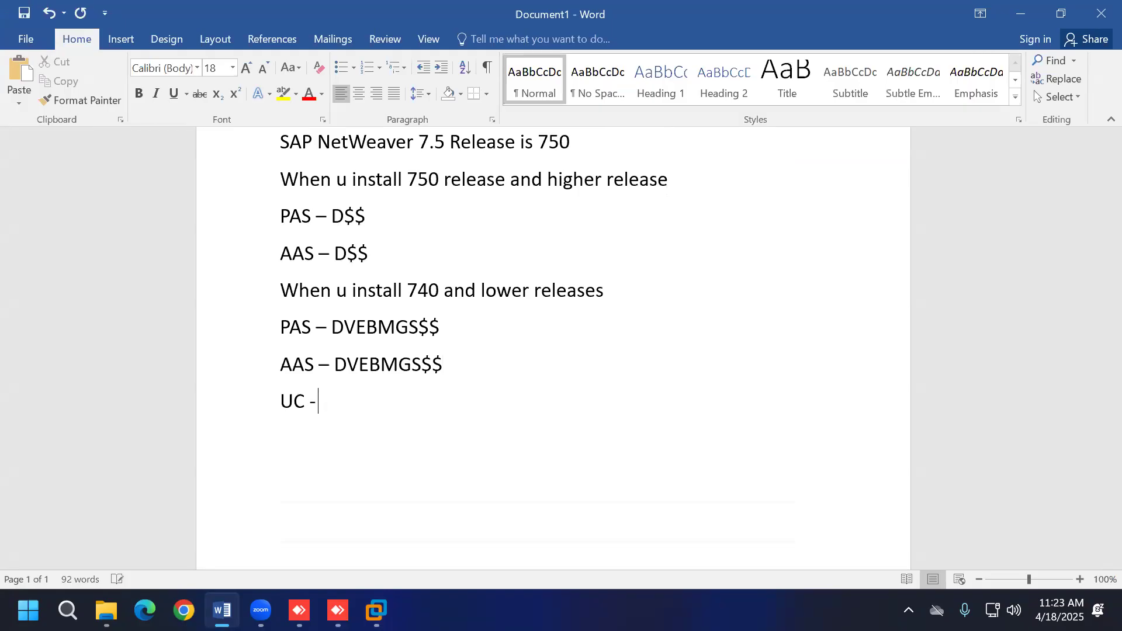
{"action": "type", "text": "Unicode"}
{"action": "key", "text": "Return"}
{"action": "type", "text": "NUC"}
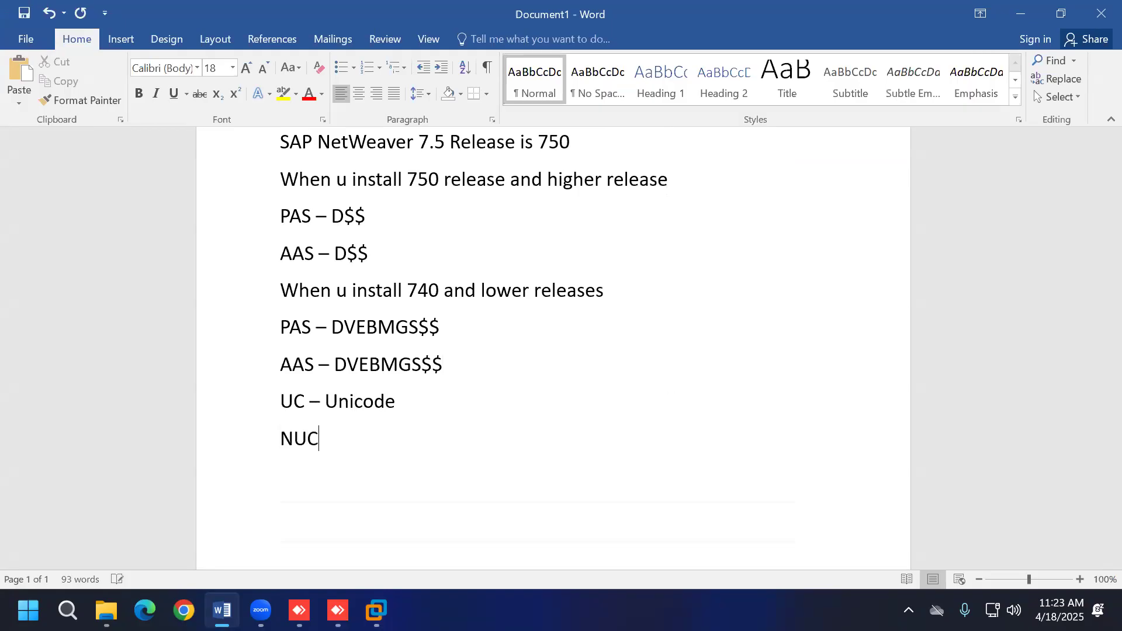
{"action": "type", "text": " - Non-Unicode"}
{"action": "key", "text": "Return"}
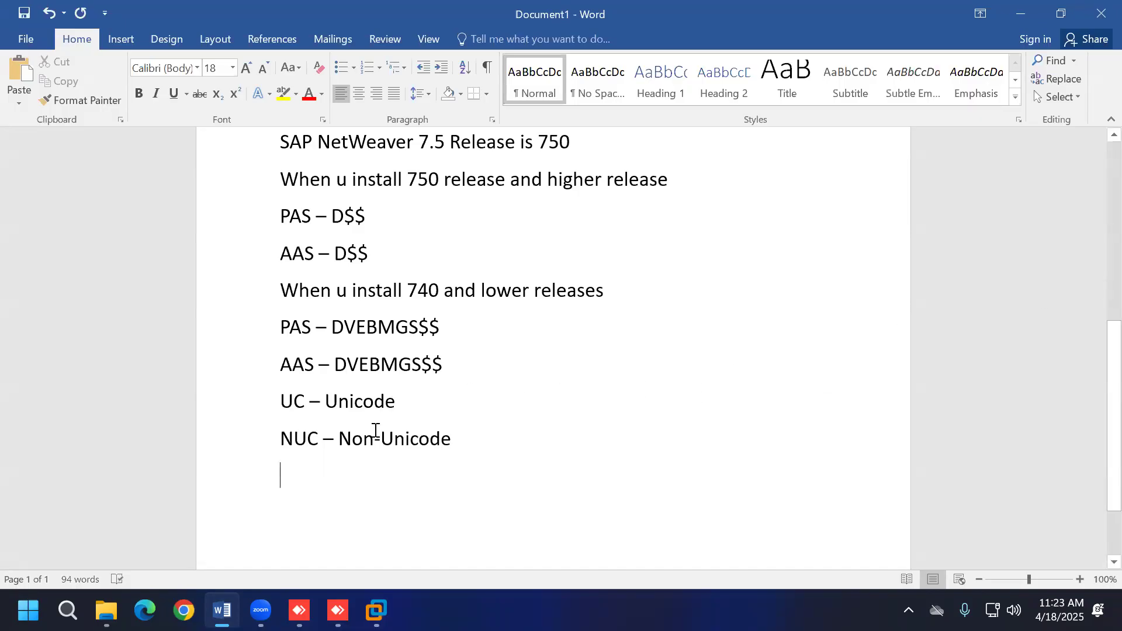
{"action": "left_click", "coordinate": [376, 610]}
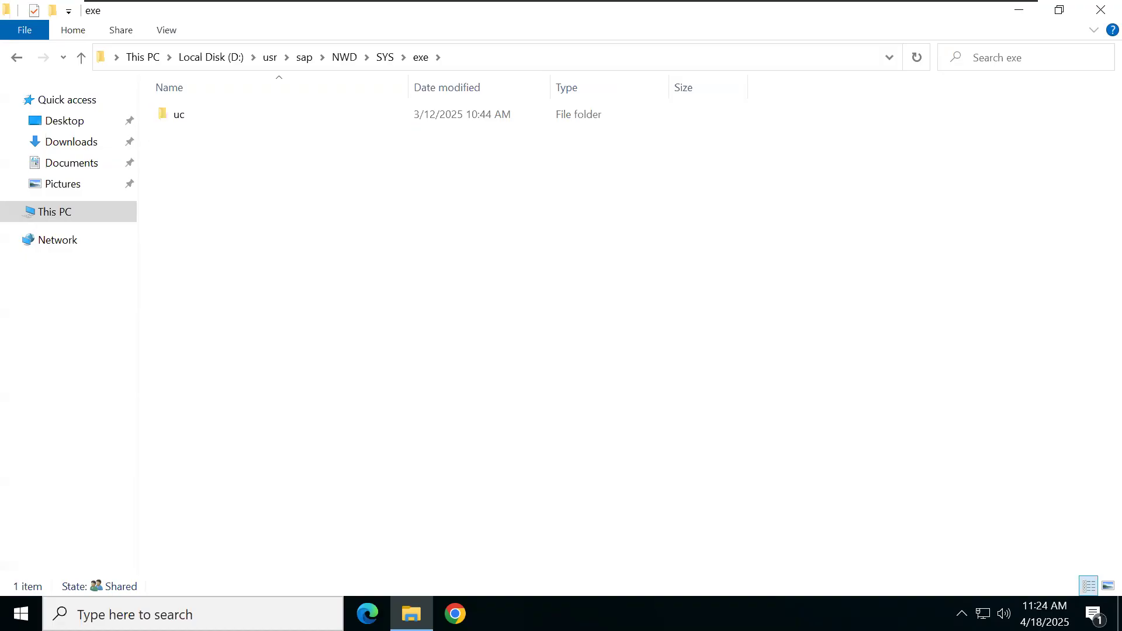
Step: Open the uc\NTAMD64 folder under SYS\exe
{"action": "left_click", "coordinate": [205, 123]}
{"action": "double_click", "coordinate": [204, 120]}
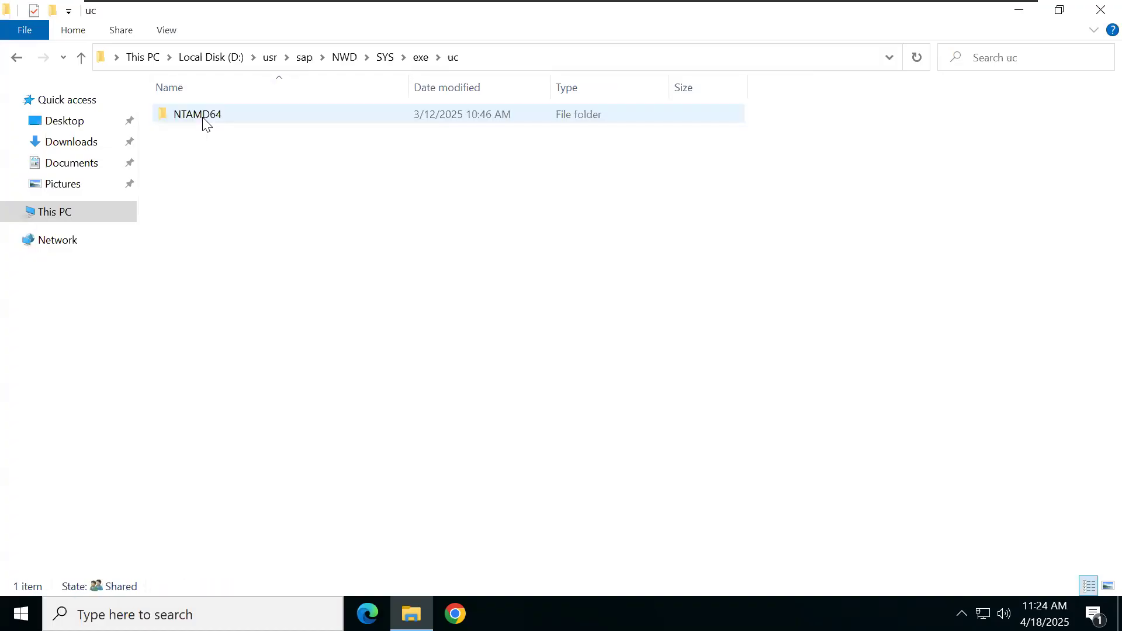
{"action": "left_click", "coordinate": [233, 113]}
{"action": "double_click", "coordinate": [233, 114]}
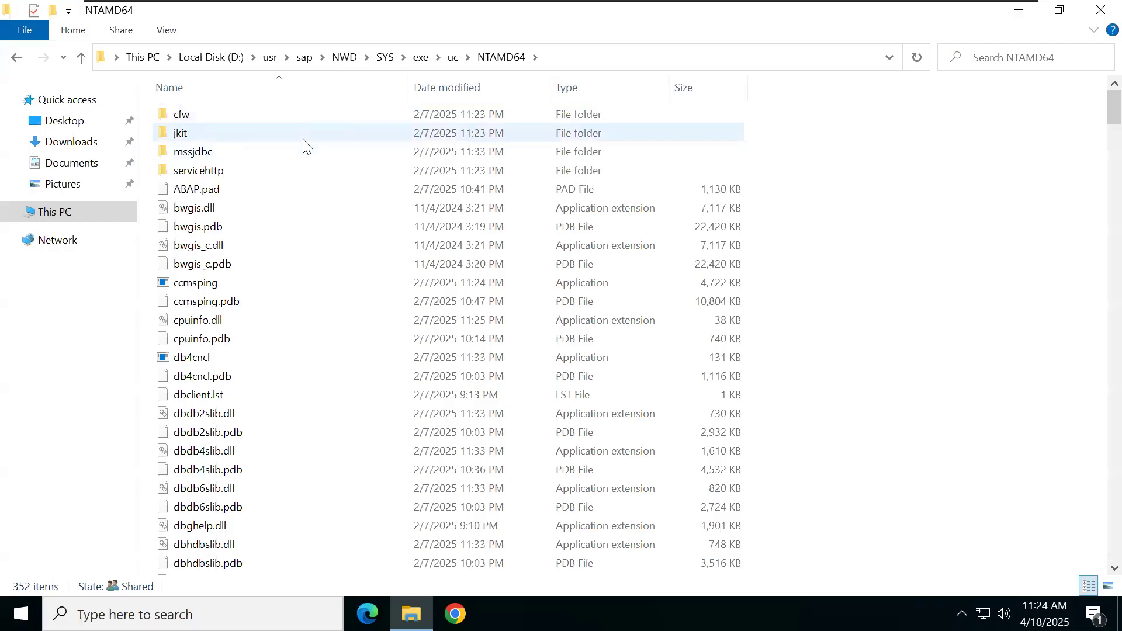
{"action": "mouse_move", "coordinate": [304, 146]}
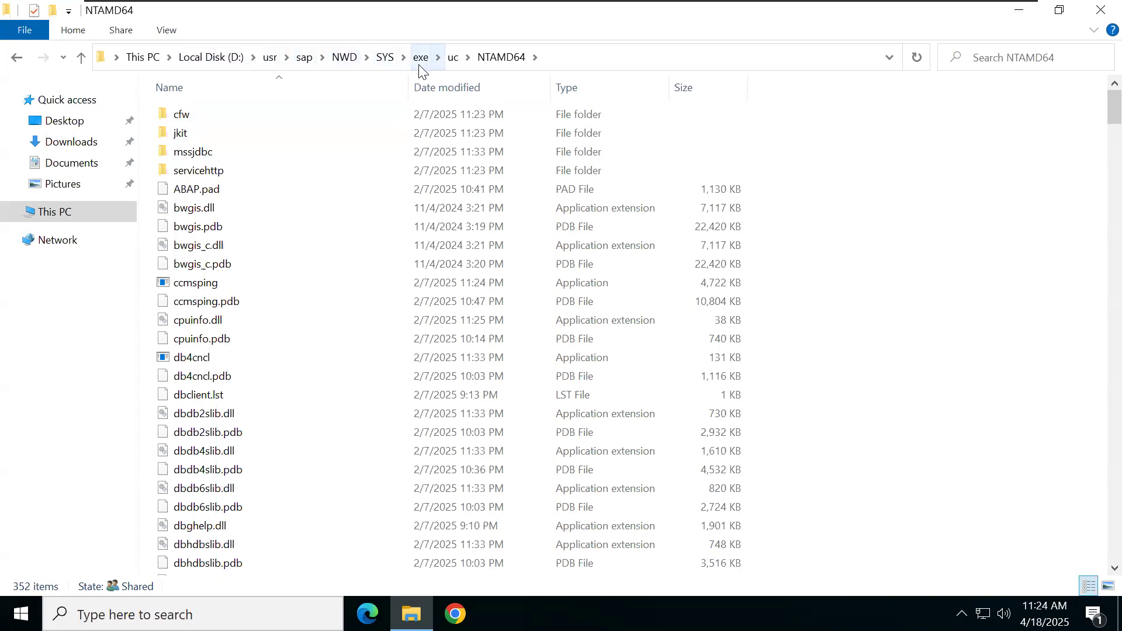
Step: Copy the NTAMD64 folder path from the address bar and minimize the VM
{"action": "left_click", "coordinate": [614, 60]}
{"action": "right_click", "coordinate": [622, 62]}
{"action": "left_click", "coordinate": [660, 119]}
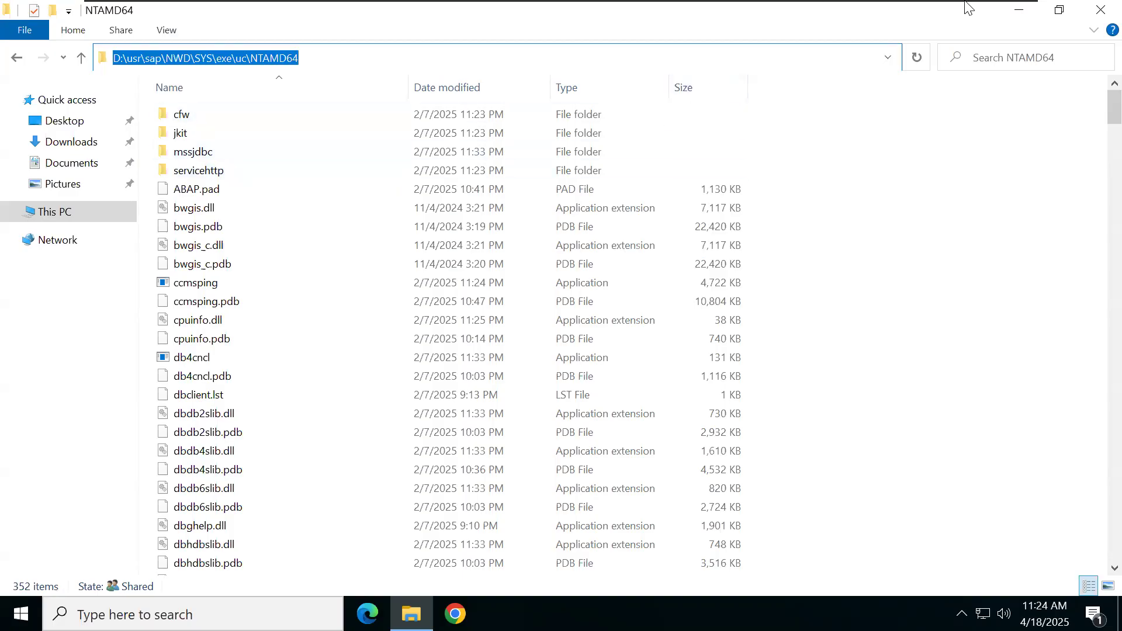
{"action": "left_click", "coordinate": [980, 15]}
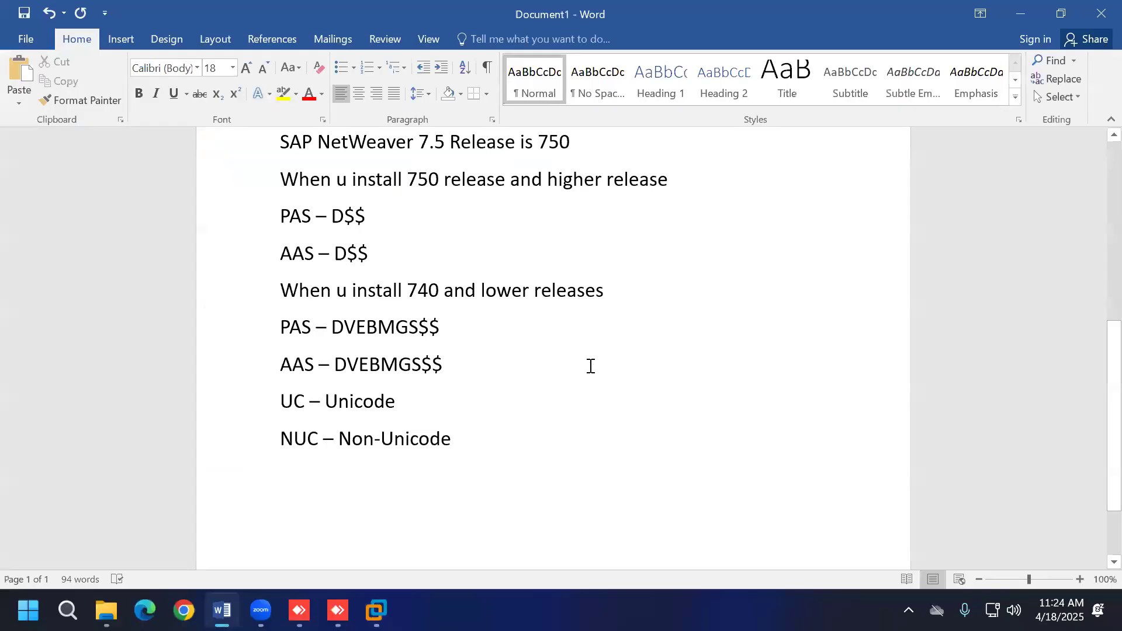
Step: Paste the NTAMD64 path with ' - System-Wide Kernel Files' appended, then return to the VM
{"action": "key", "text": "ctrl+v"}
{"action": "type", "text": "- System"}
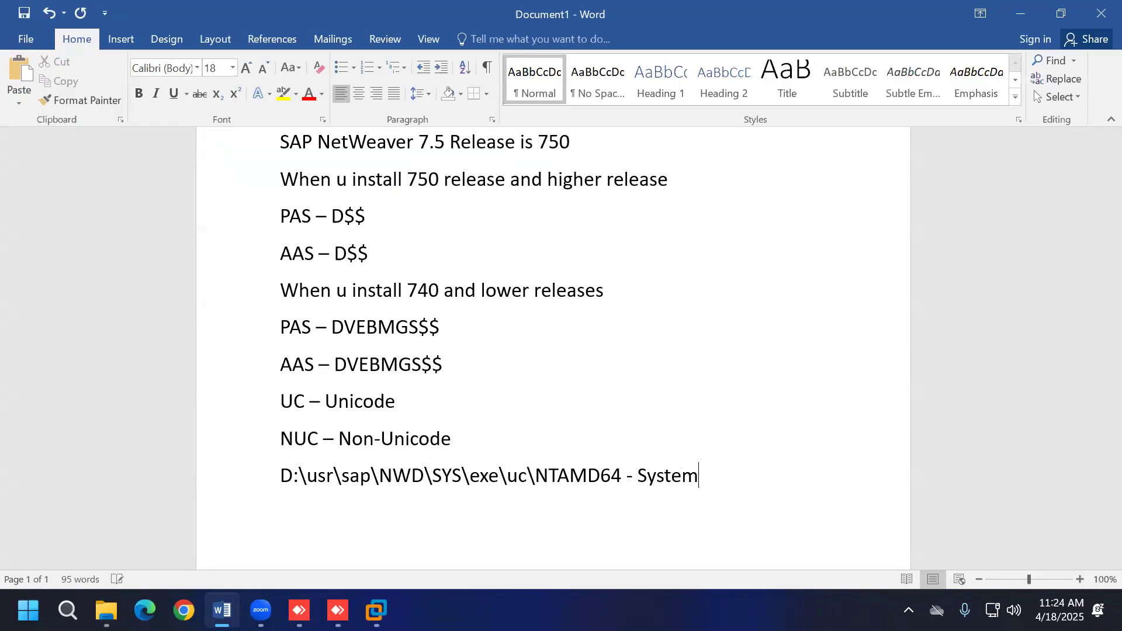
{"action": "type", "text": "-Wide Kernel Files"}
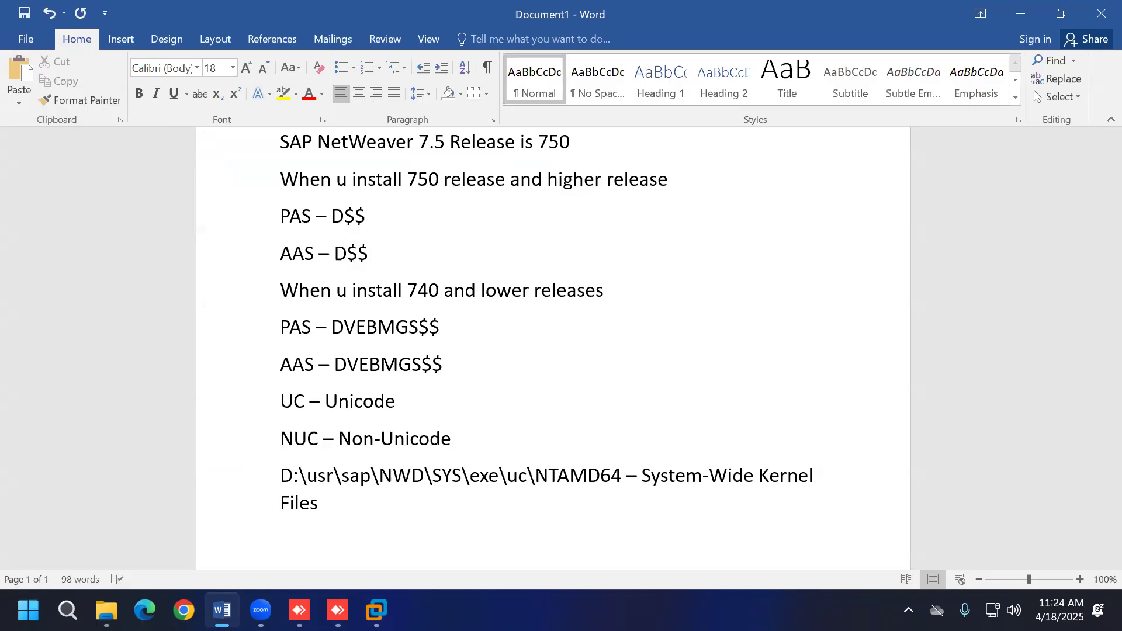
{"action": "scroll", "coordinate": [643, 325], "scroll_direction": "up", "scroll_amount": 3}
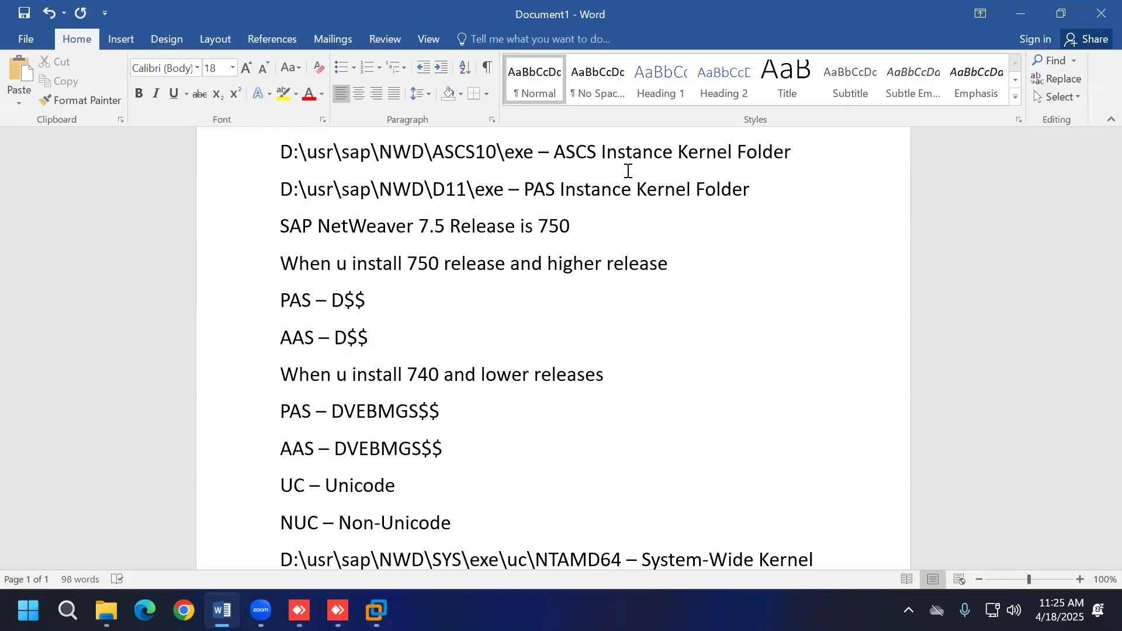
{"action": "scroll", "coordinate": [630, 172], "scroll_direction": "down", "scroll_amount": 4}
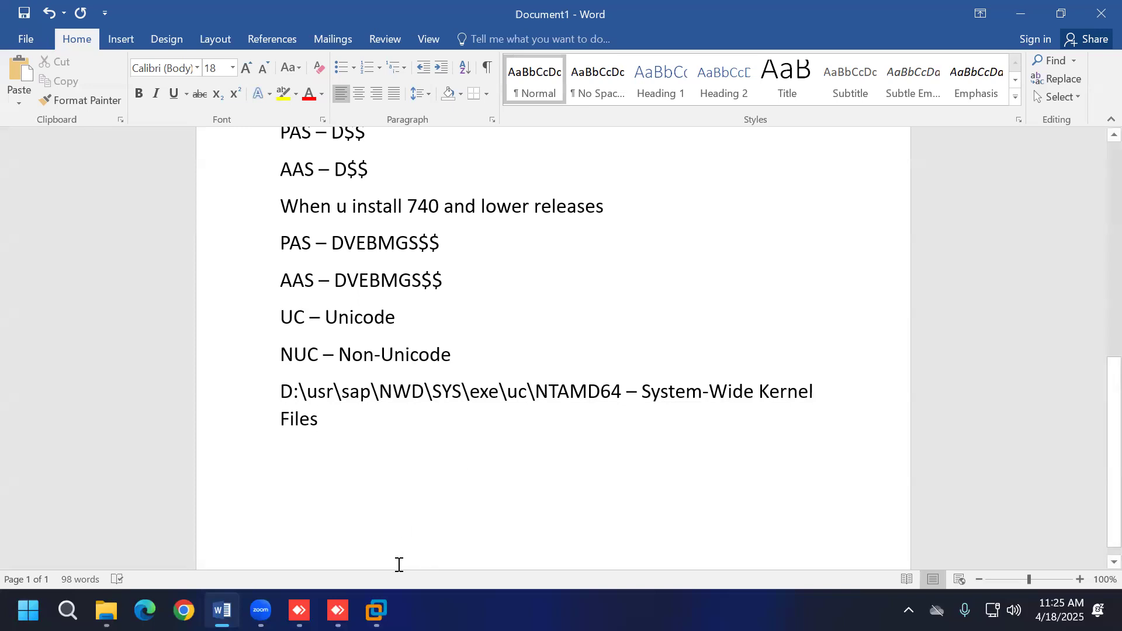
{"action": "left_click", "coordinate": [376, 610]}
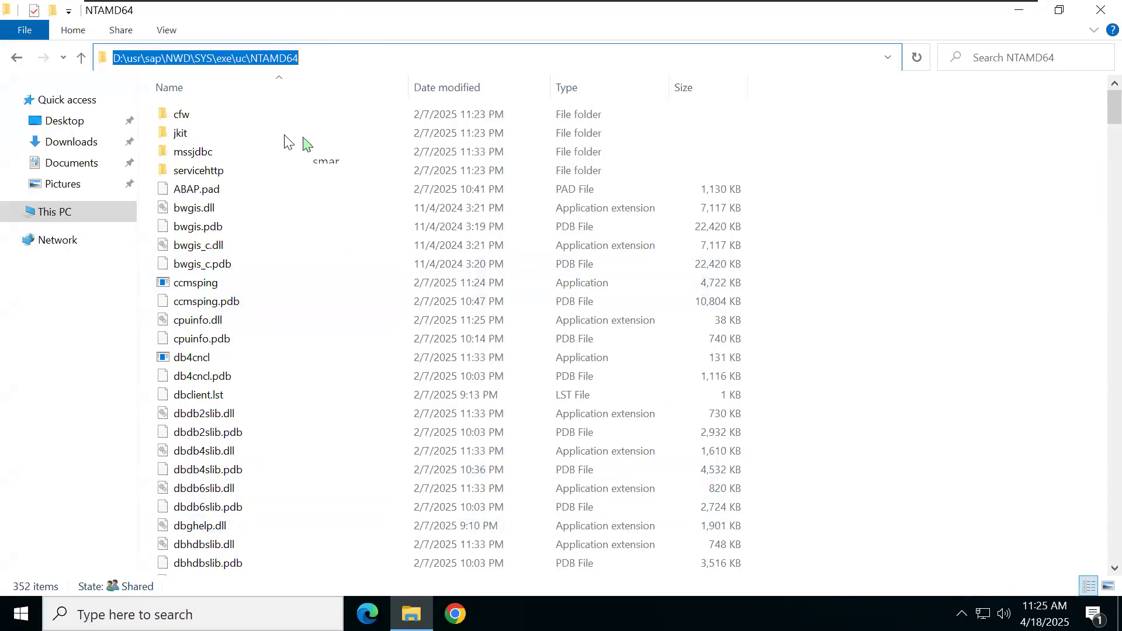
Step: Go back from NTAMD64 to the NWD folder and open ASCS10\exe with its 117 items
{"action": "left_click", "coordinate": [18, 59]}
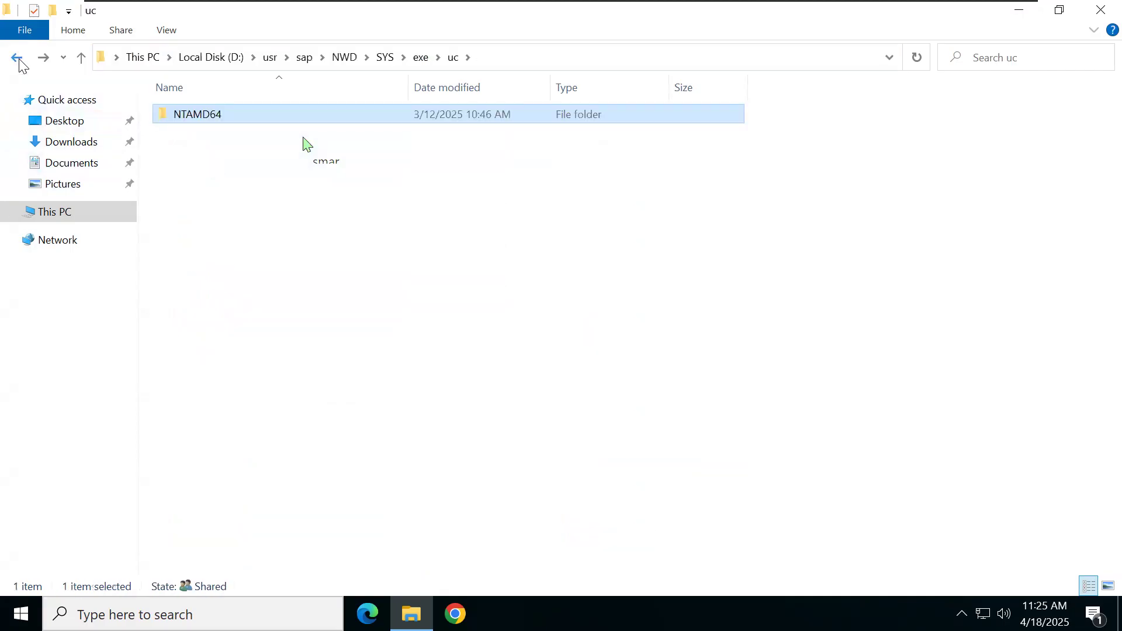
{"action": "left_click", "coordinate": [17, 59]}
{"action": "left_click", "coordinate": [17, 58]}
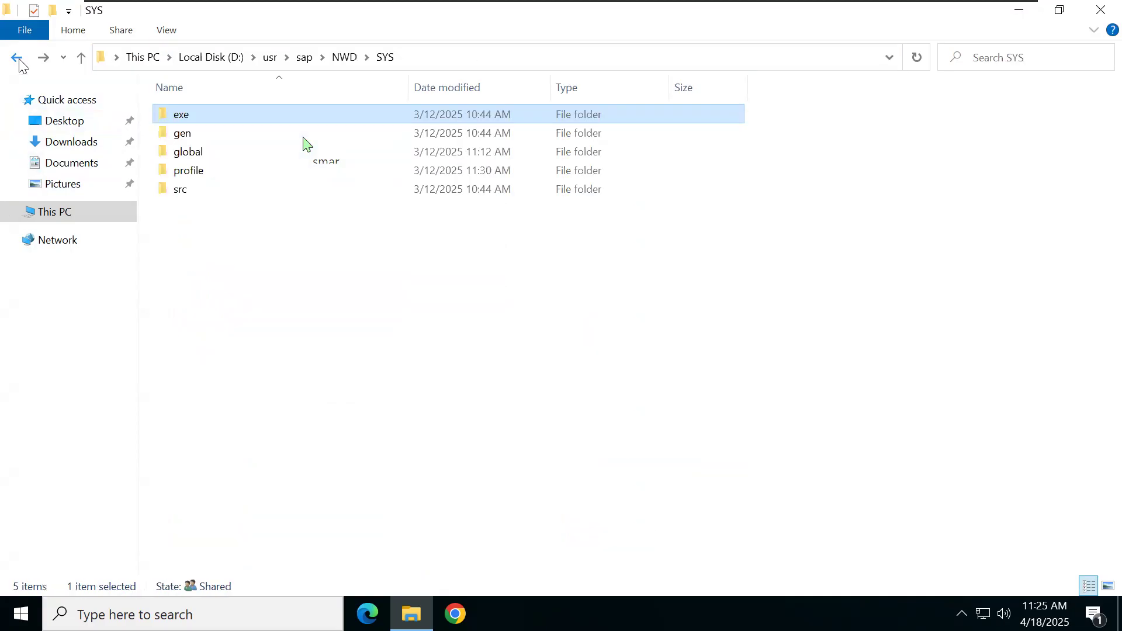
{"action": "left_click", "coordinate": [18, 58]}
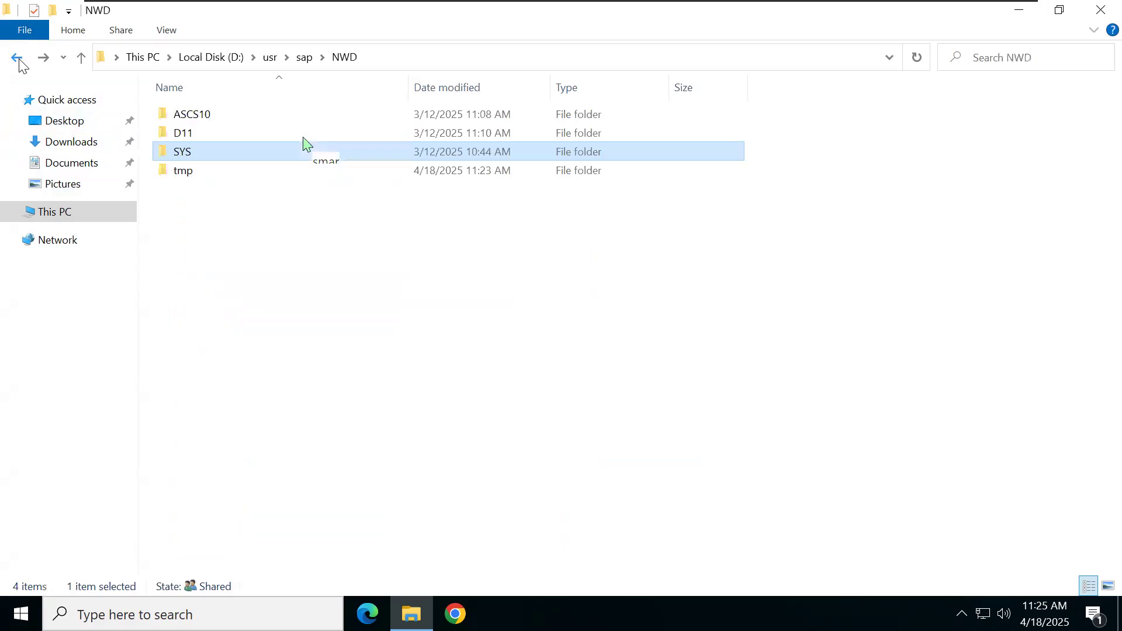
{"action": "double_click", "coordinate": [236, 114]}
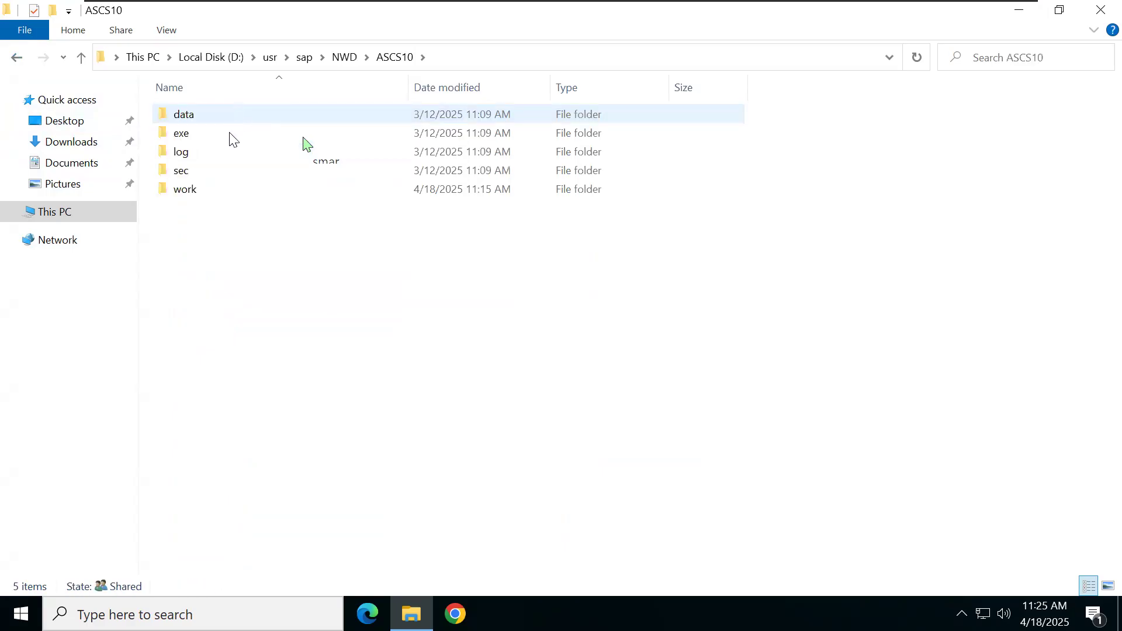
{"action": "double_click", "coordinate": [228, 133]}
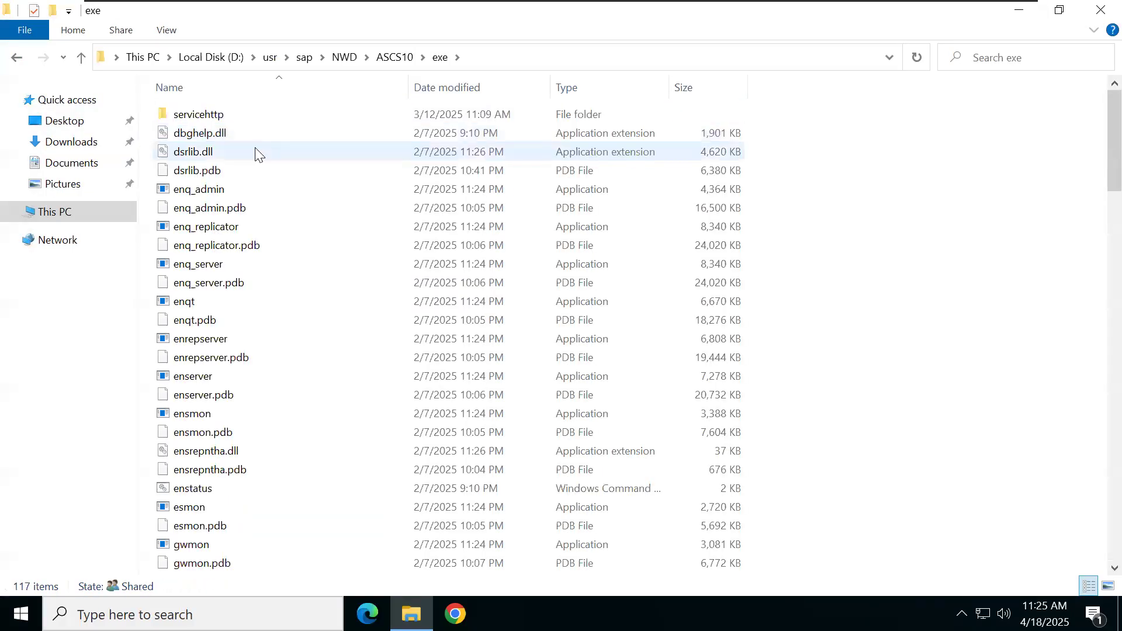
{"action": "mouse_move", "coordinate": [293, 158]}
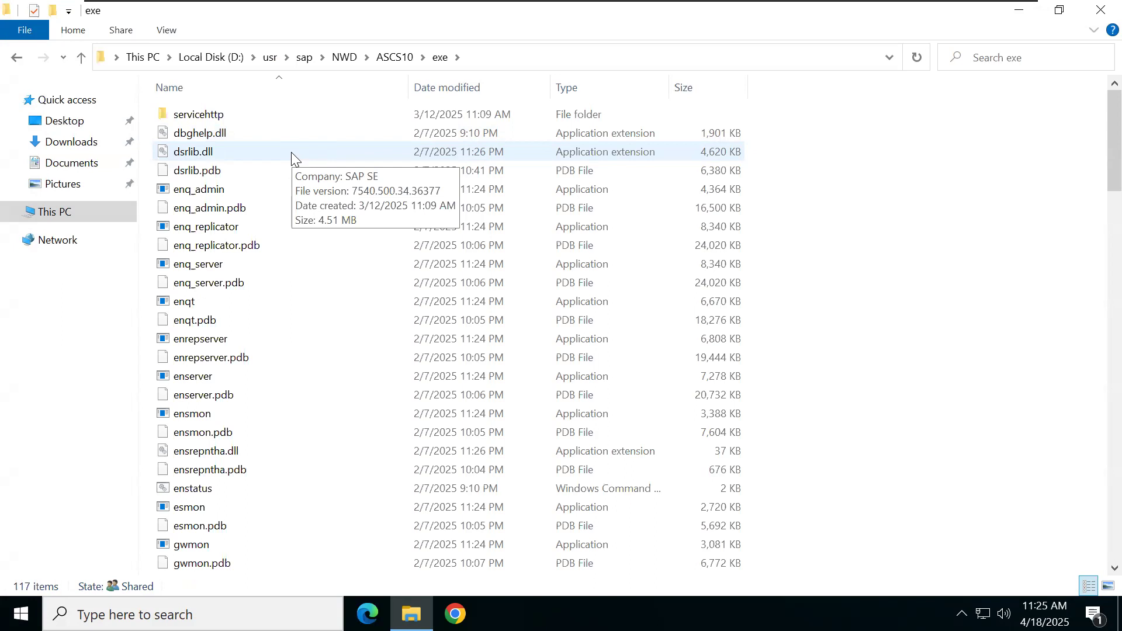
Step: Delete all files in ASCS10\exe, skipping the eight in-use files for all items
{"action": "key", "text": "ctrl+a"}
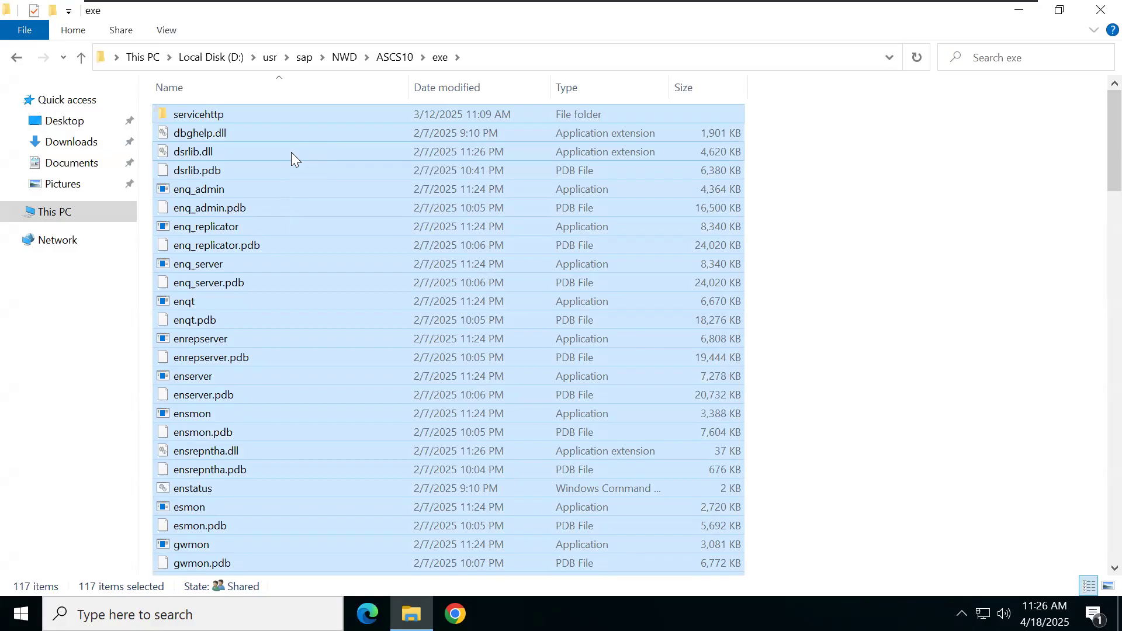
{"action": "key", "text": "Delete"}
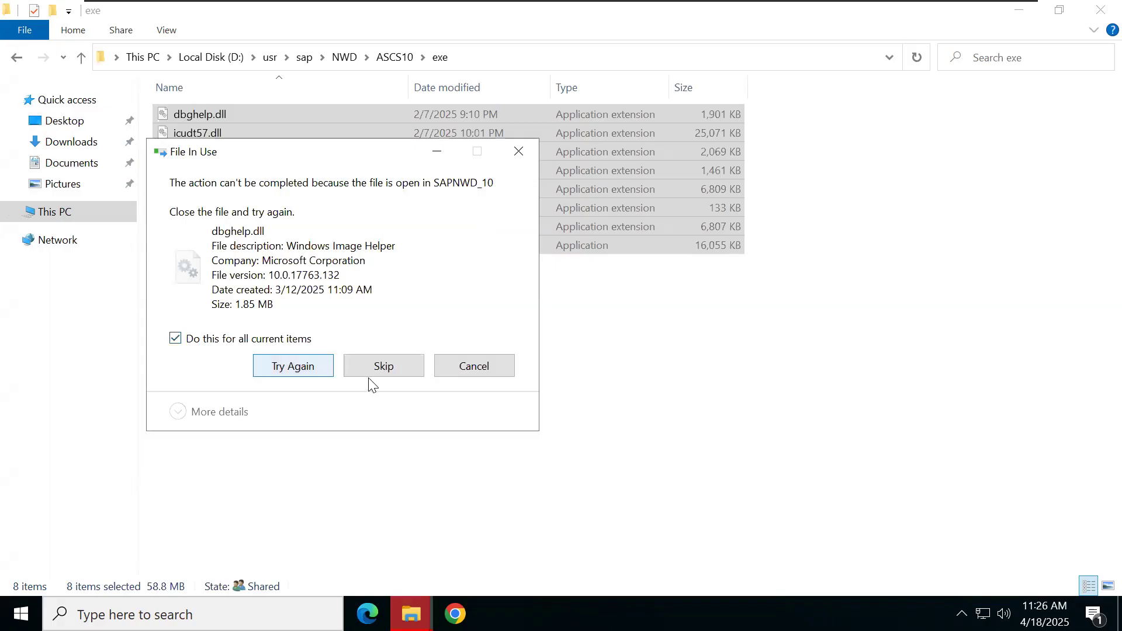
{"action": "left_click", "coordinate": [388, 378]}
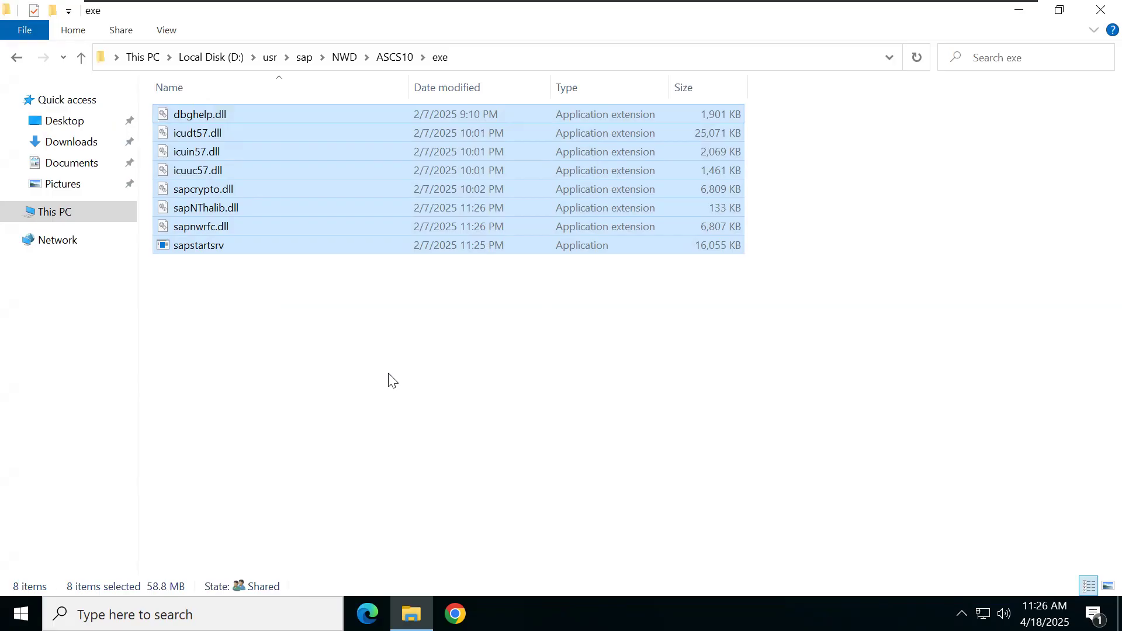
{"action": "left_click", "coordinate": [392, 381]}
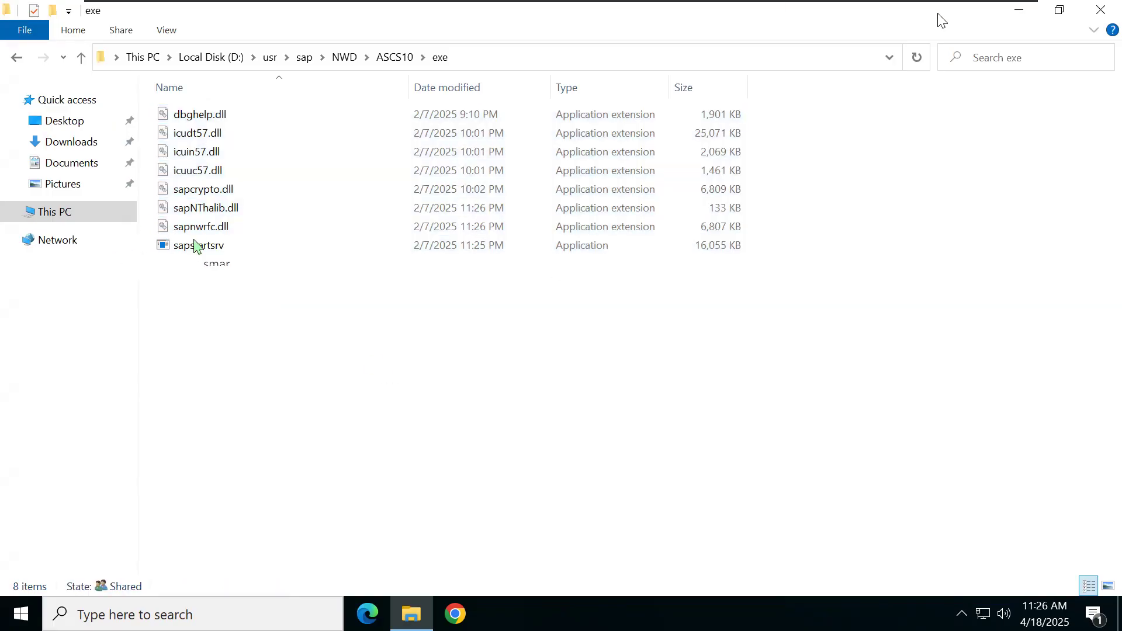
Step: In Word, add an 'SAPCPE' line below the kernel path and push it onto page 2
{"action": "left_click", "coordinate": [980, 14]}
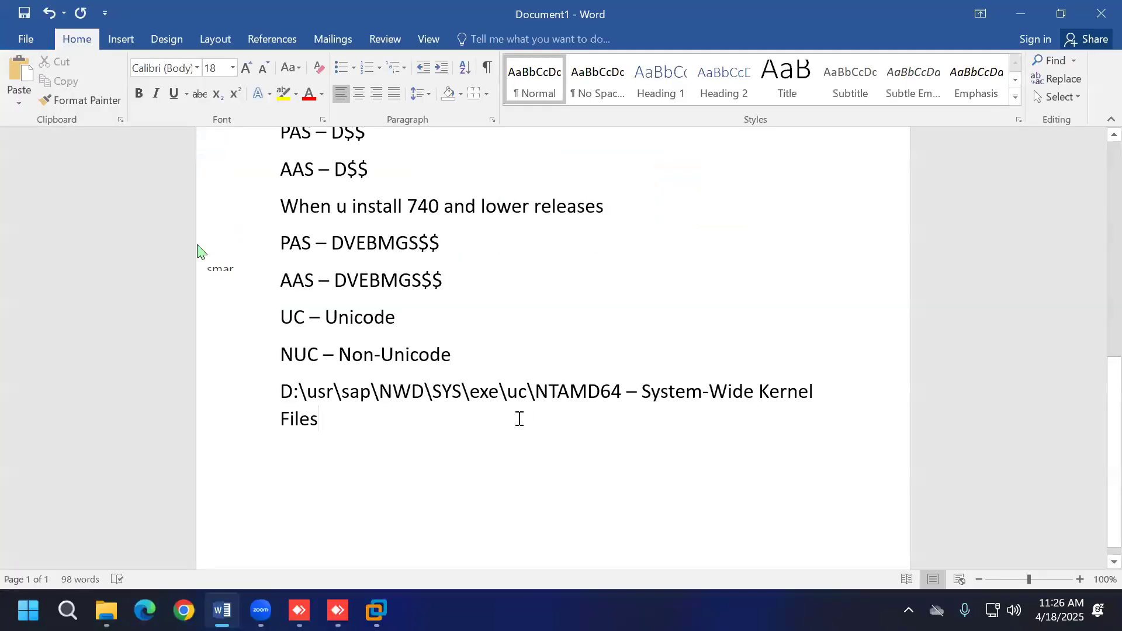
{"action": "key", "text": "Return"}
{"action": "type", "text": "SA"}
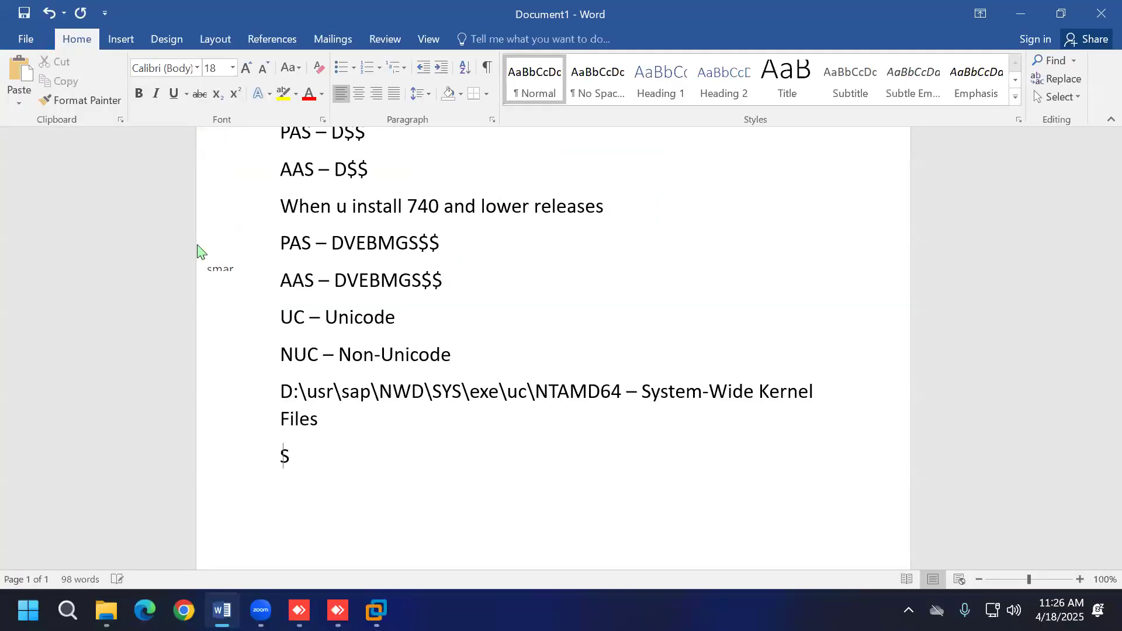
{"action": "type", "text": "PCPE"}
{"action": "key", "text": "Return"}
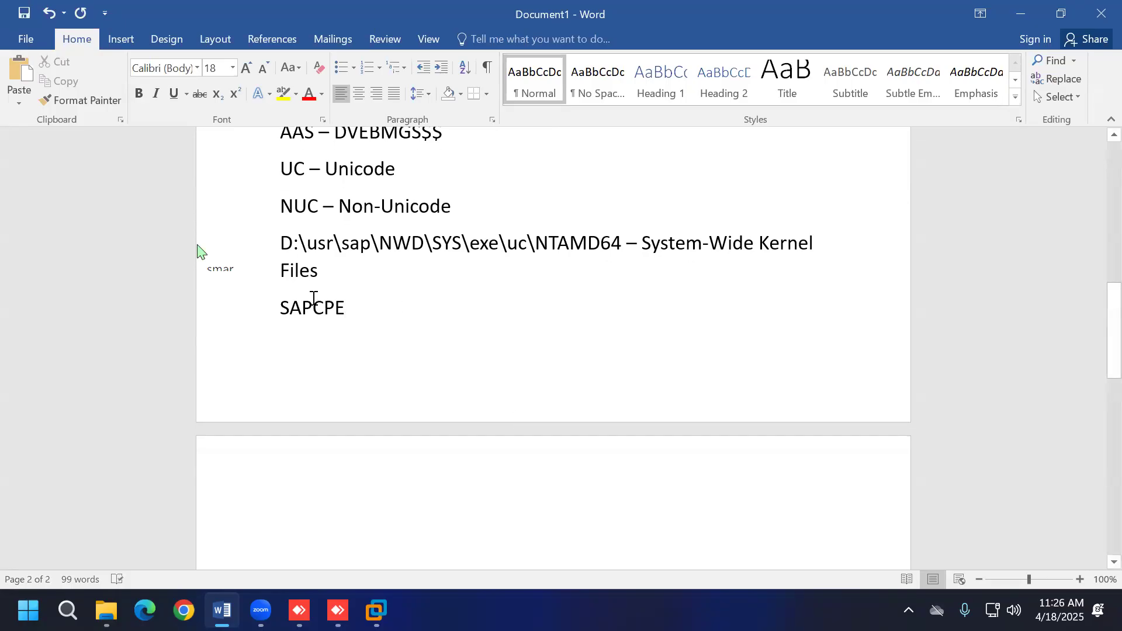
{"action": "left_click", "coordinate": [281, 308]}
{"action": "key", "text": "Return"}
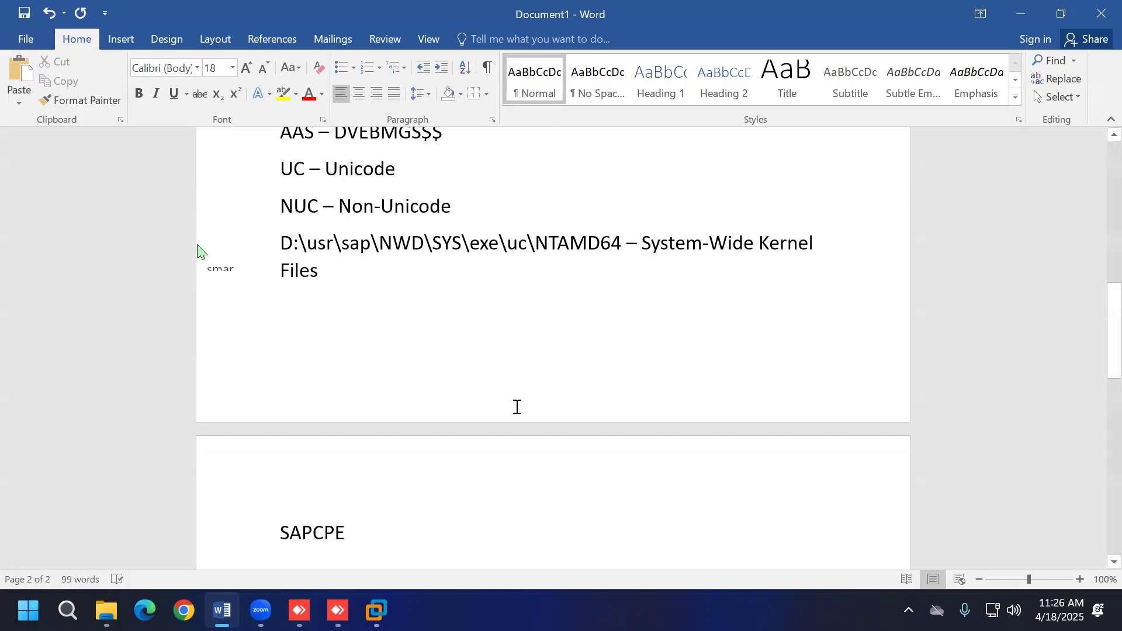
Step: Add 'sapstartsrv' below SAPCPE, ignore its spelling flag, and make its first letter lowercase
{"action": "scroll", "coordinate": [445, 446], "scroll_direction": "down", "scroll_amount": 2}
{"action": "left_click", "coordinate": [444, 445]}
{"action": "key", "text": "Return"}
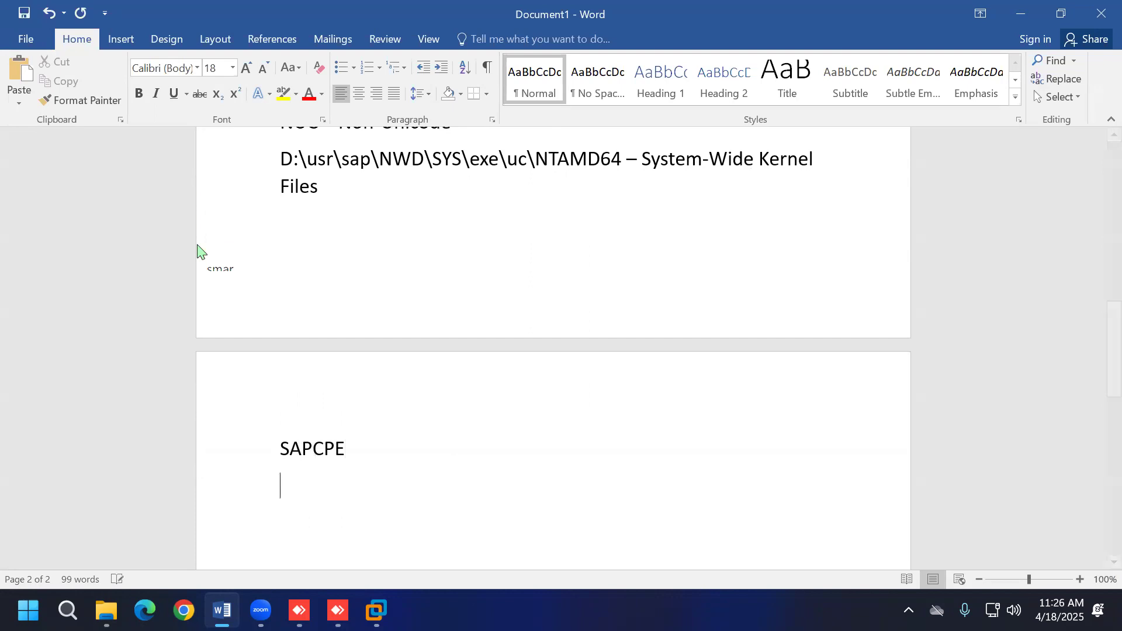
{"action": "type", "text": "sap"}
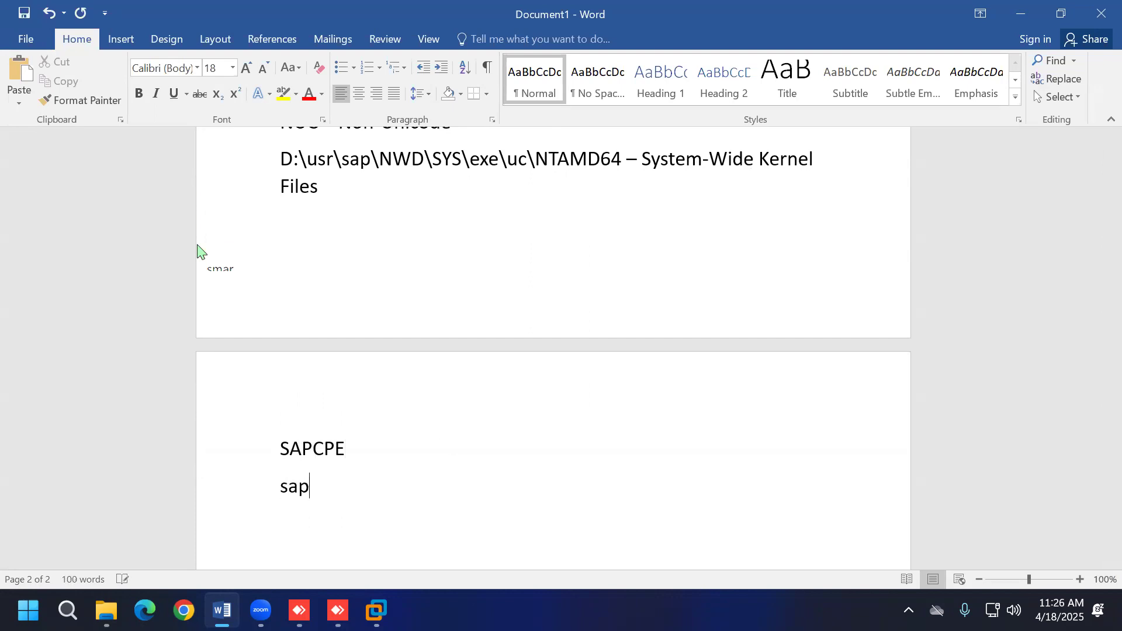
{"action": "type", "text": "startsrv"}
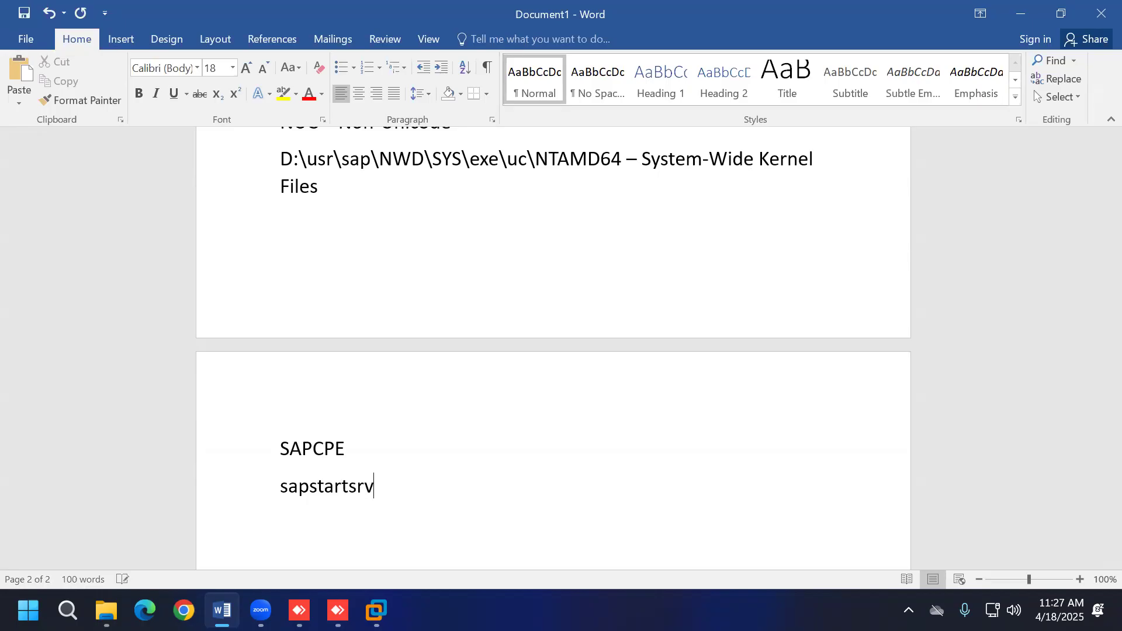
{"action": "key", "text": "Return"}
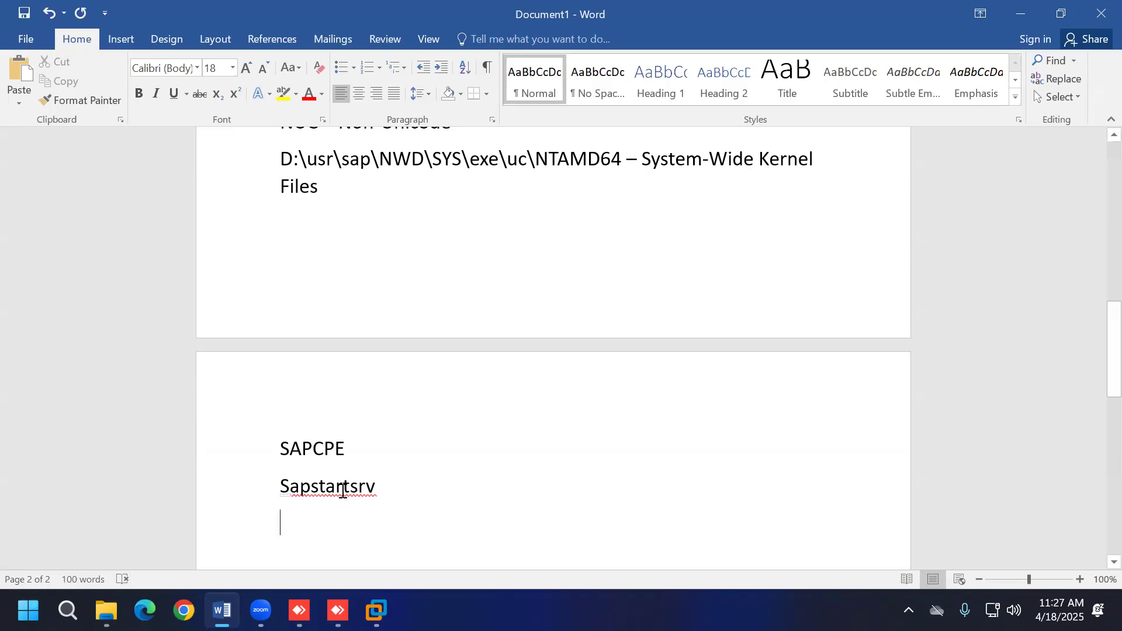
{"action": "right_click", "coordinate": [375, 494]}
{"action": "left_click", "coordinate": [404, 422]}
{"action": "left_click", "coordinate": [291, 494]}
{"action": "key", "text": "BackSpace"}
{"action": "type", "text": "s"}
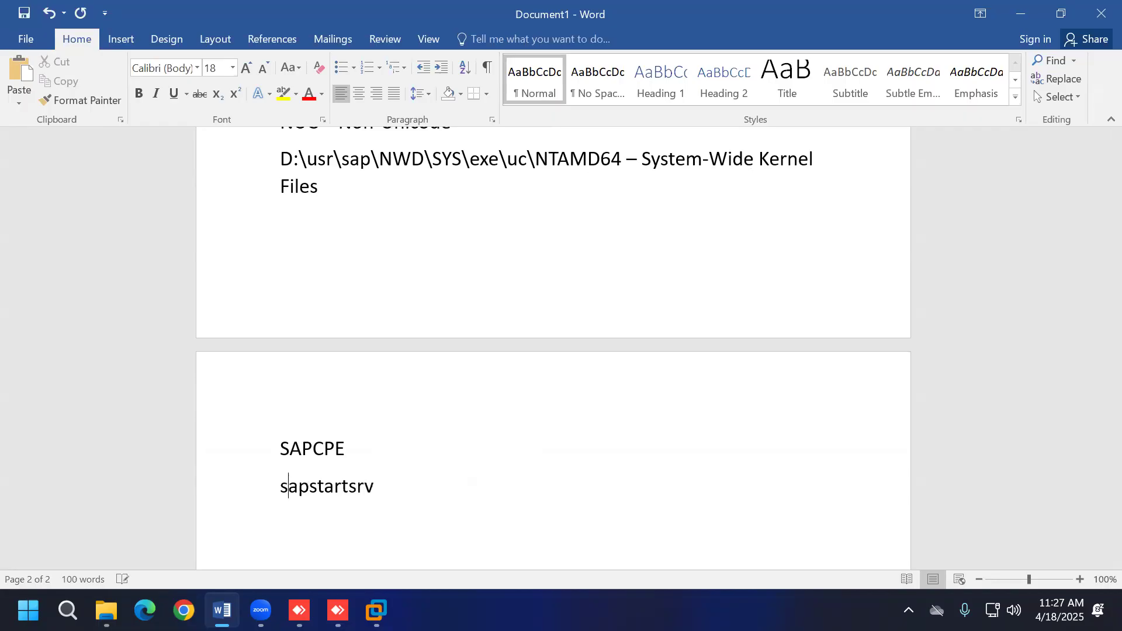
{"action": "left_click", "coordinate": [376, 610]}
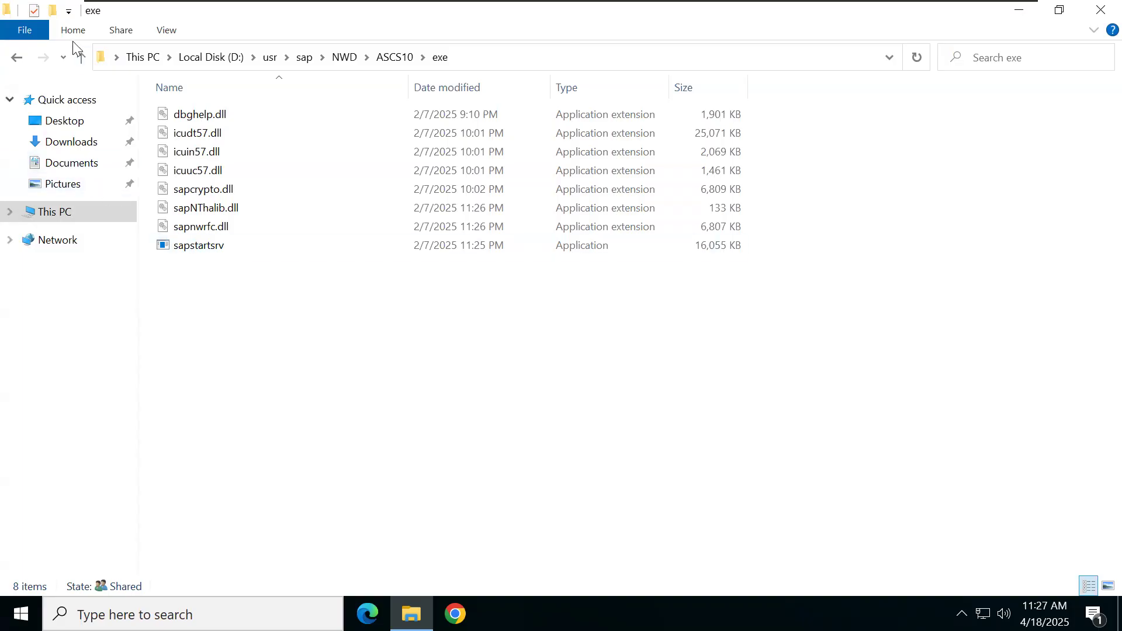
Step: Go back to D:\usr\sap and open NWD\SYS\exe\uc\NTAMD64 to list its 352 kernel items
{"action": "left_click", "coordinate": [17, 57]}
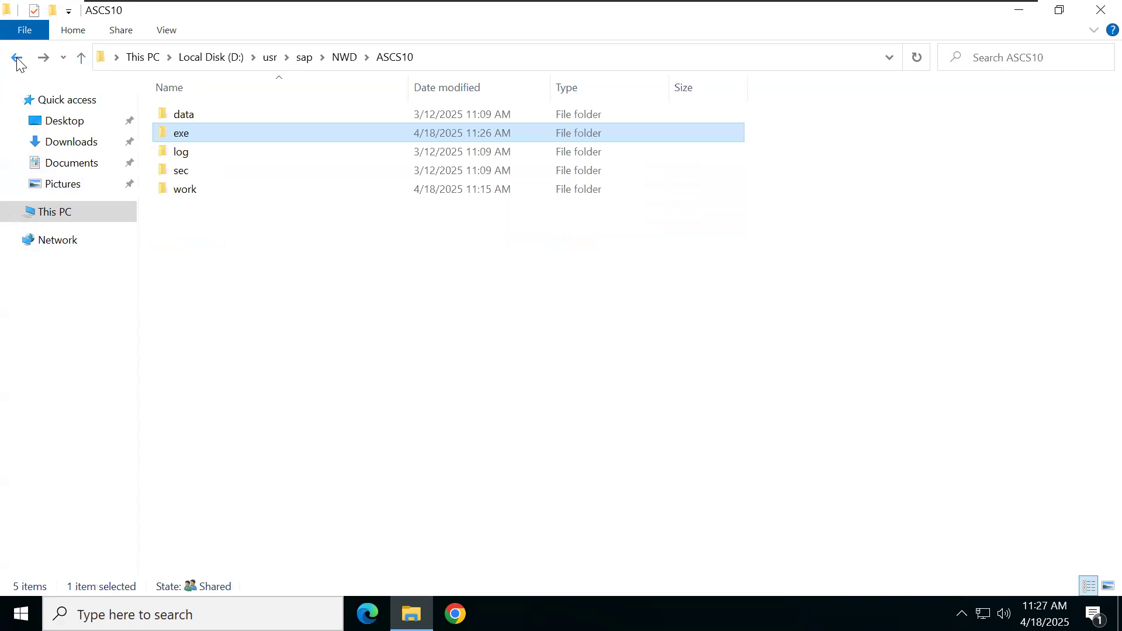
{"action": "left_click", "coordinate": [17, 58]}
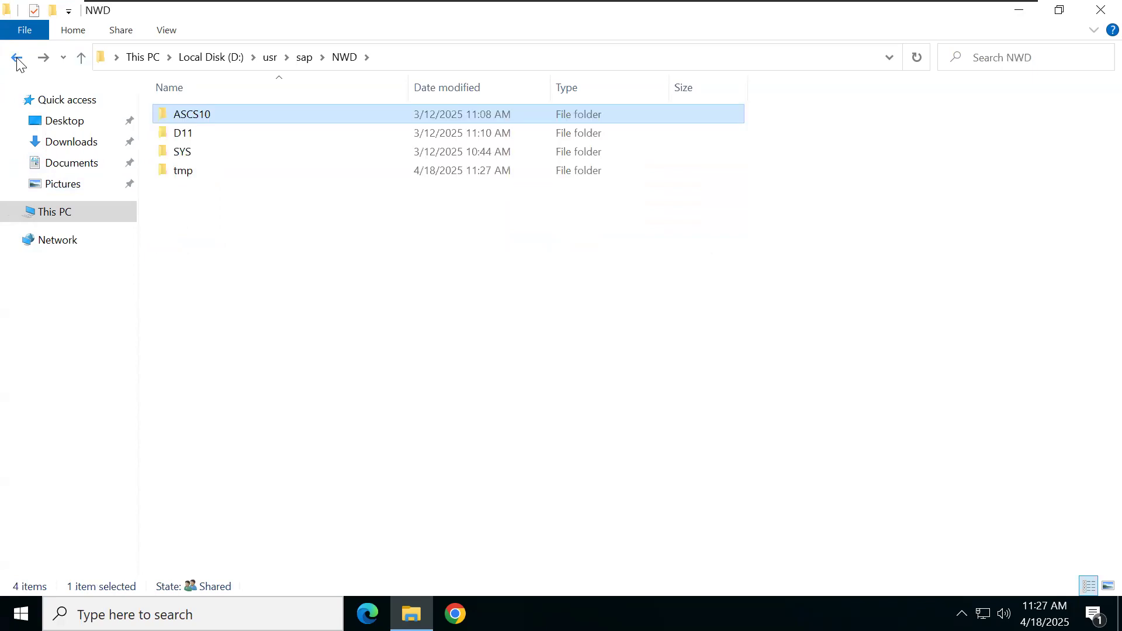
{"action": "left_click", "coordinate": [17, 58]}
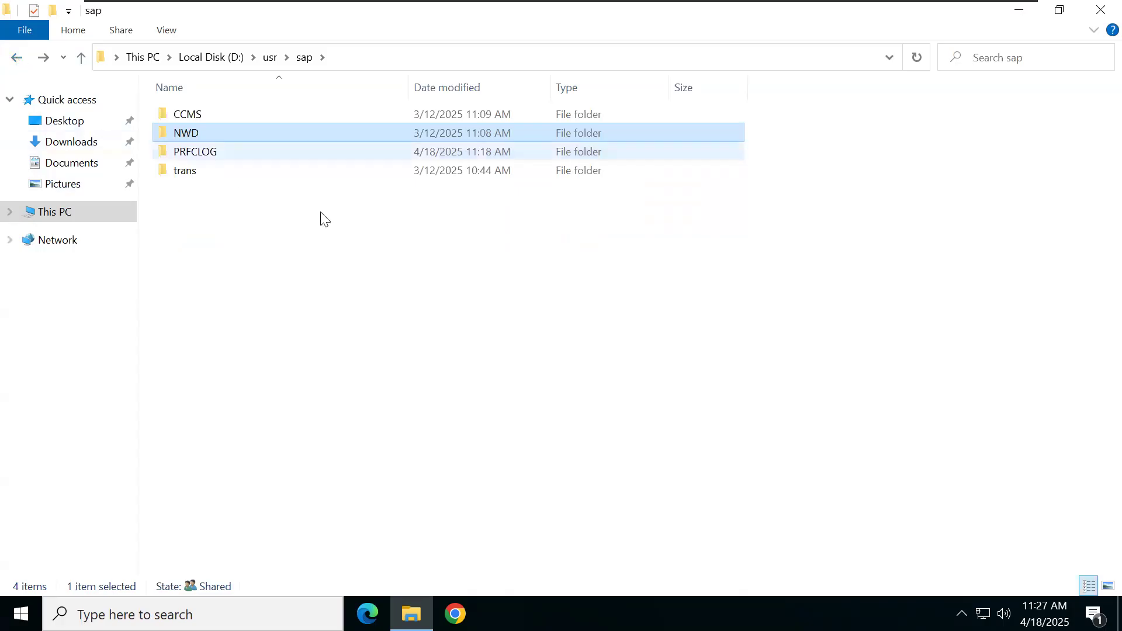
{"action": "double_click", "coordinate": [267, 133]}
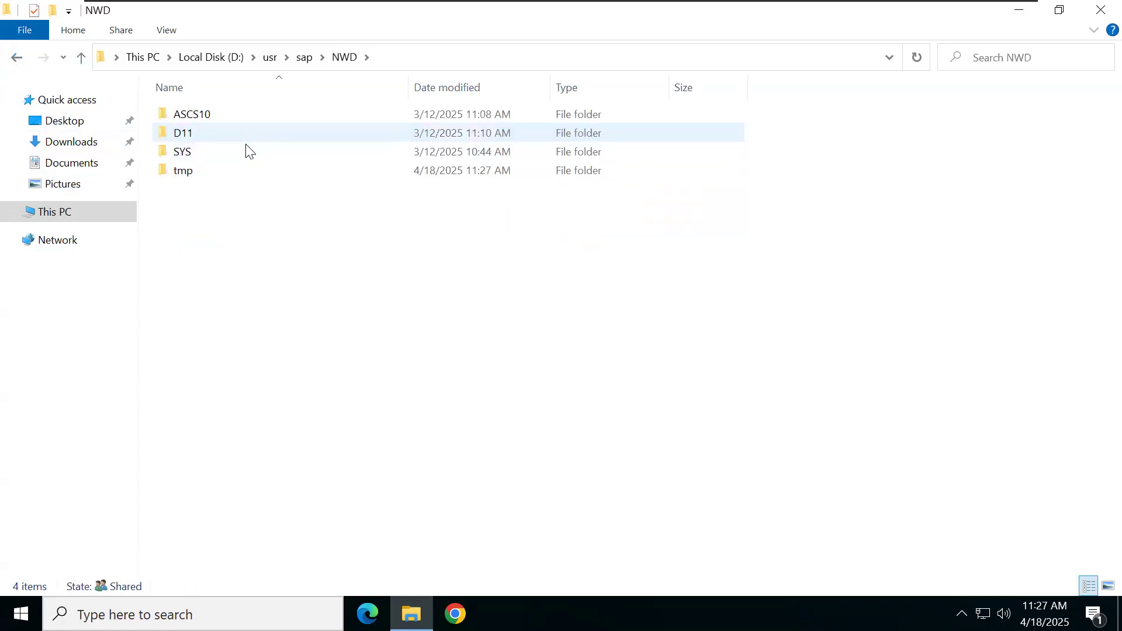
{"action": "double_click", "coordinate": [230, 149]}
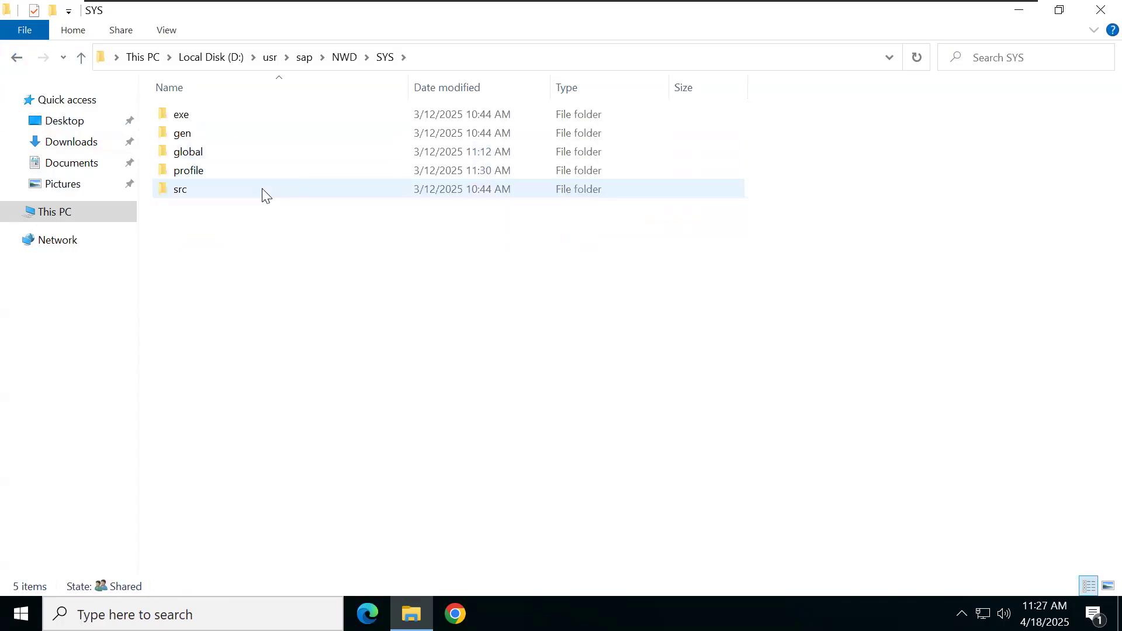
{"action": "double_click", "coordinate": [216, 113]}
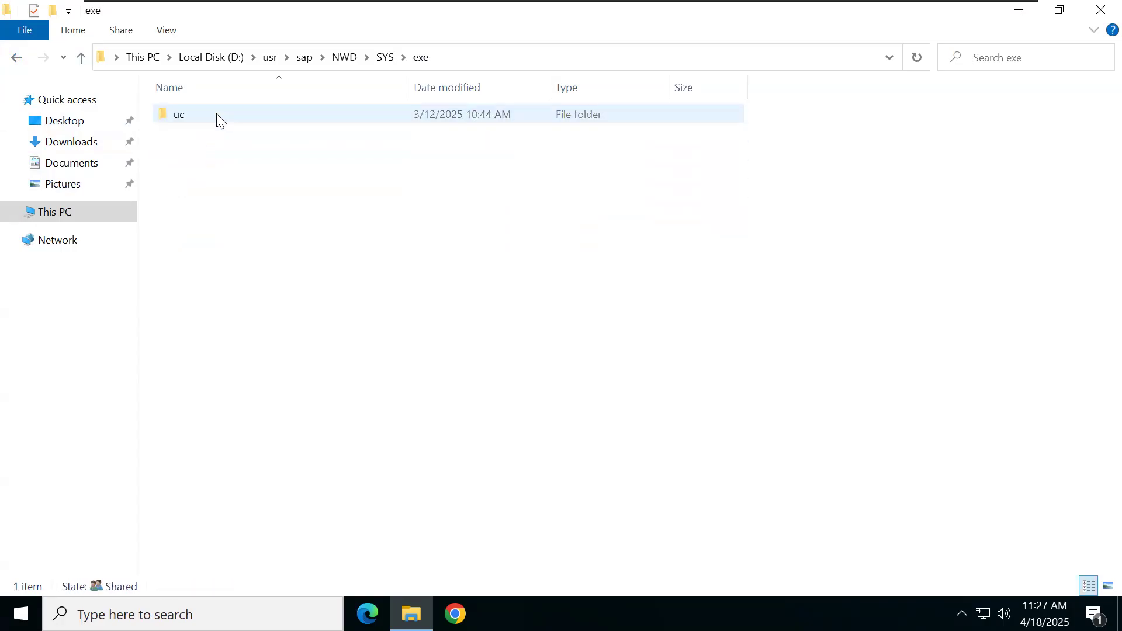
{"action": "double_click", "coordinate": [218, 119]}
{"action": "double_click", "coordinate": [217, 116]}
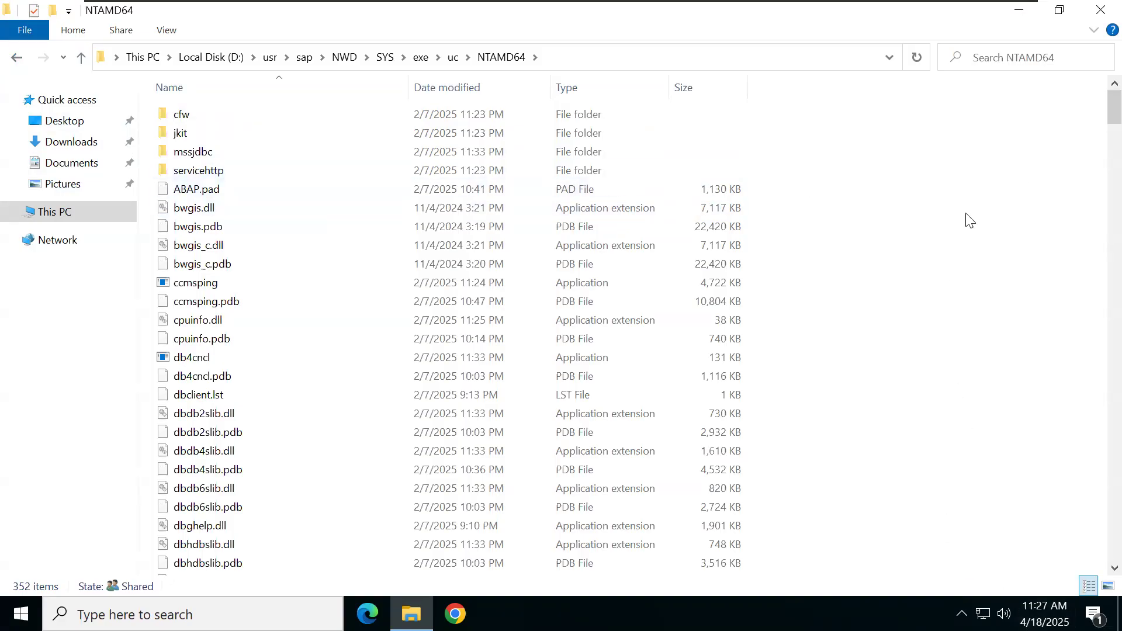
Step: Search NTAMD64 for sapcpe, which returns sapcpe, sapcpe.pdb and sapcpeft, then leave the VM
{"action": "left_click", "coordinate": [990, 56]}
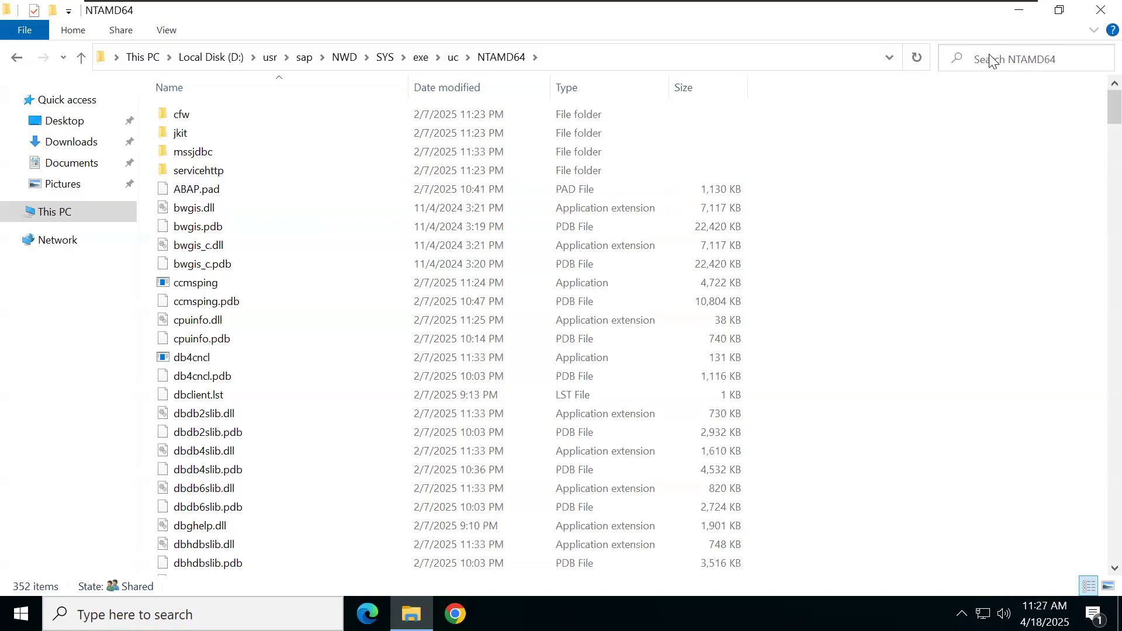
{"action": "type", "text": "sap"}
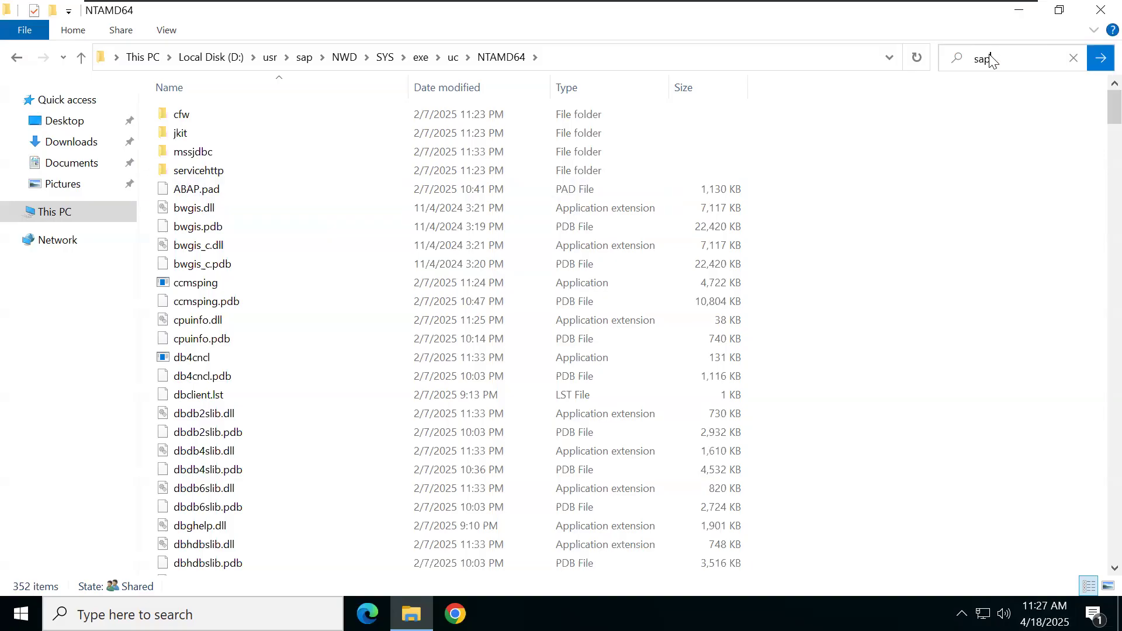
{"action": "type", "text": "os"}
{"action": "type", "text": "e"}
{"action": "key", "text": "Return"}
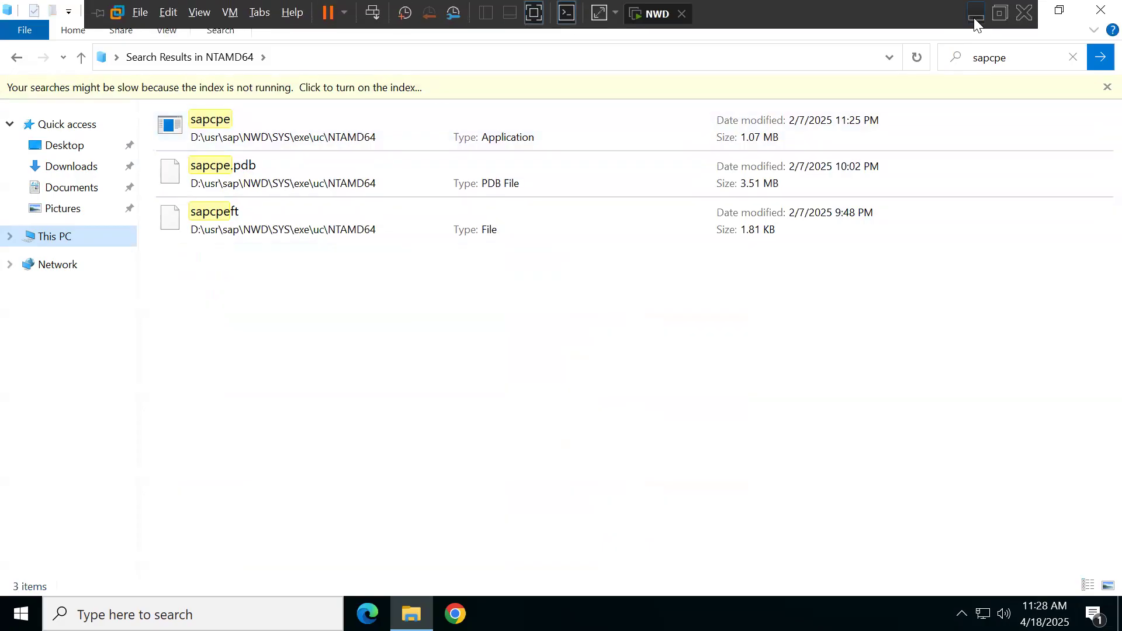
{"action": "left_click", "coordinate": [974, 23]}
Step: In Word, add the line 'sapcpe is one of the kernel file' below sapstartsrv
{"action": "scroll", "coordinate": [450, 404], "scroll_direction": "down", "scroll_amount": 2}
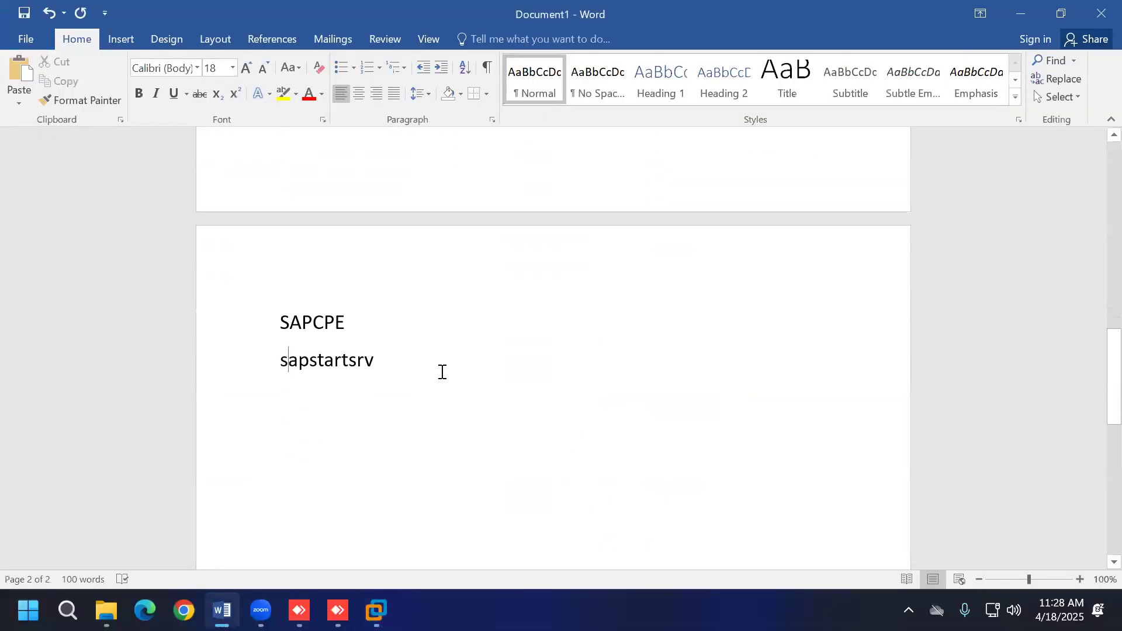
{"action": "key", "text": "Return"}
{"action": "key", "text": "Return"}
{"action": "type", "text": "s"}
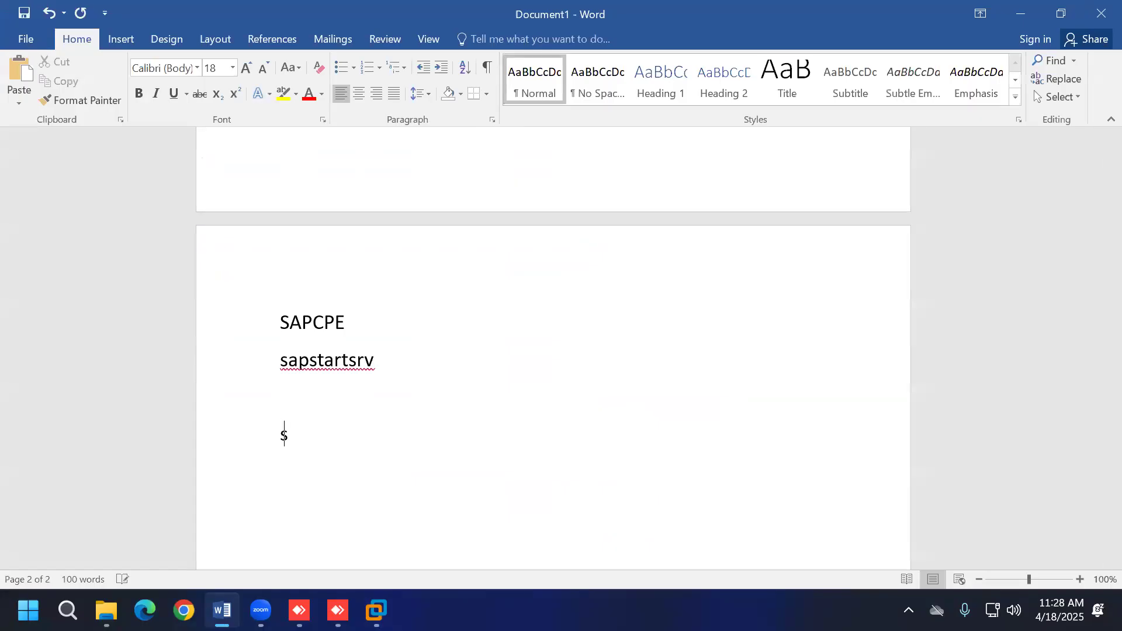
{"action": "type", "text": "apcpe is "}
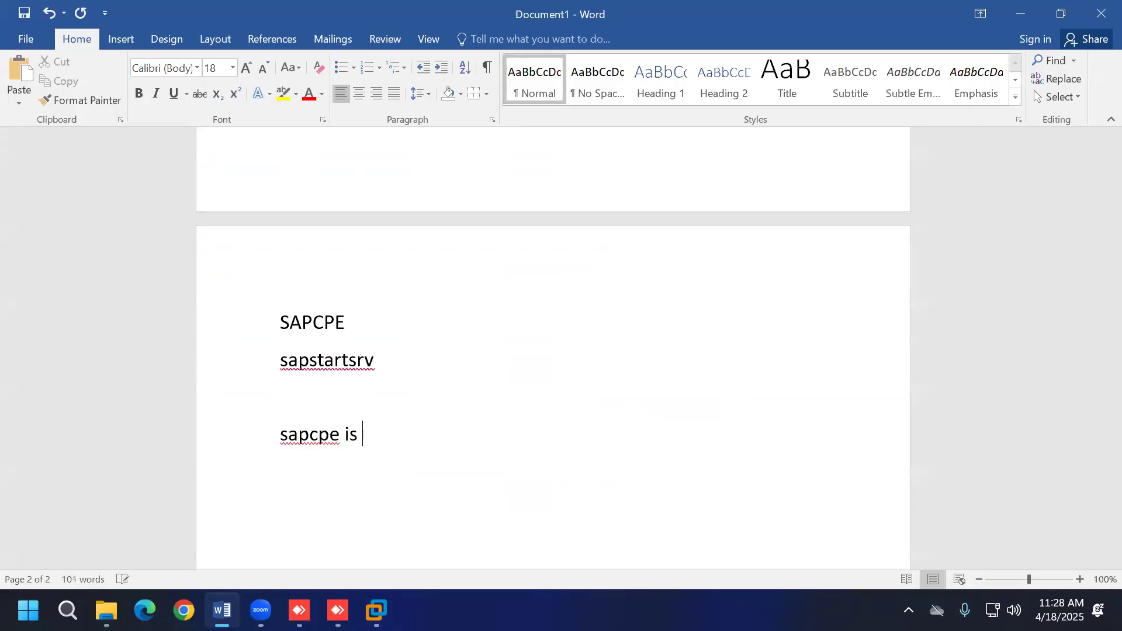
{"action": "type", "text": "one of the "}
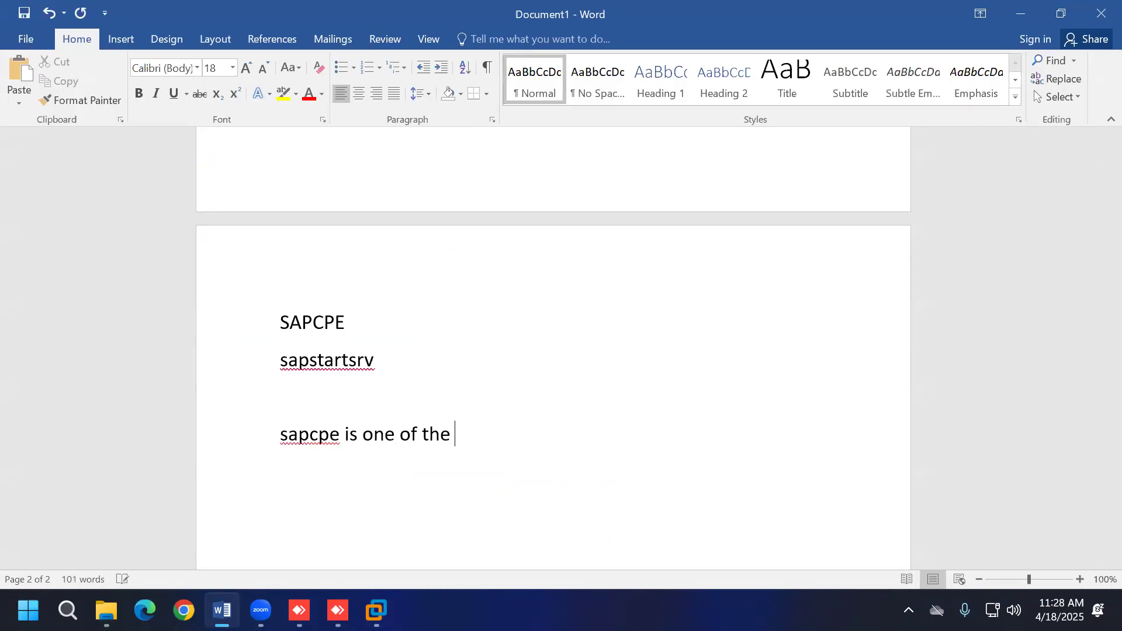
{"action": "type", "text": "kernel file"}
{"action": "key", "text": "Return"}
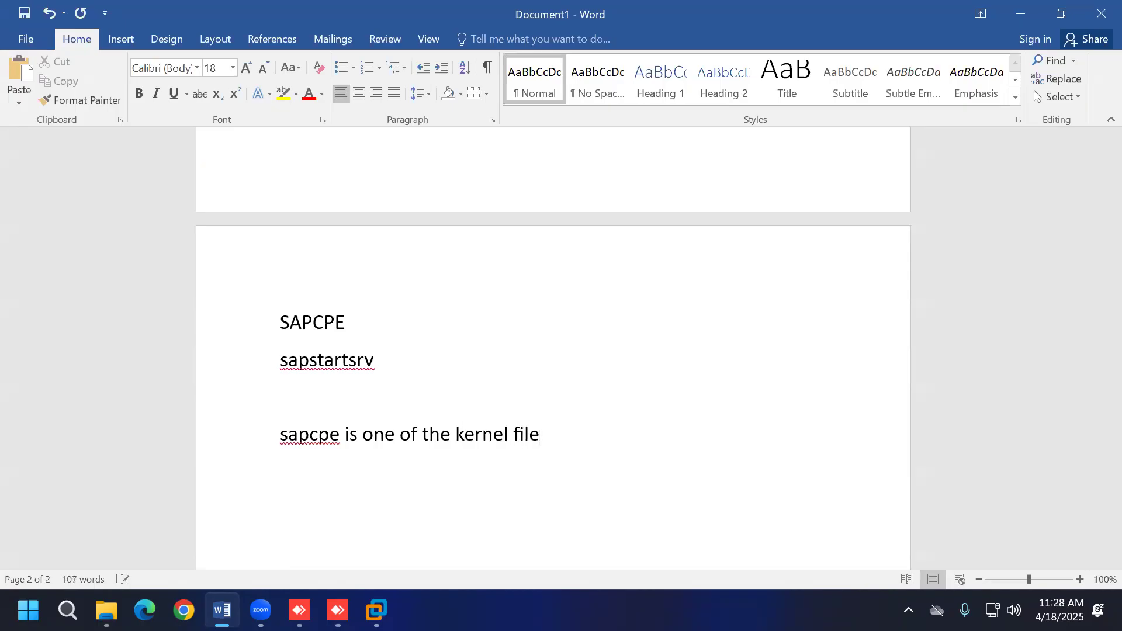
{"action": "key", "text": "alt+Tab"}
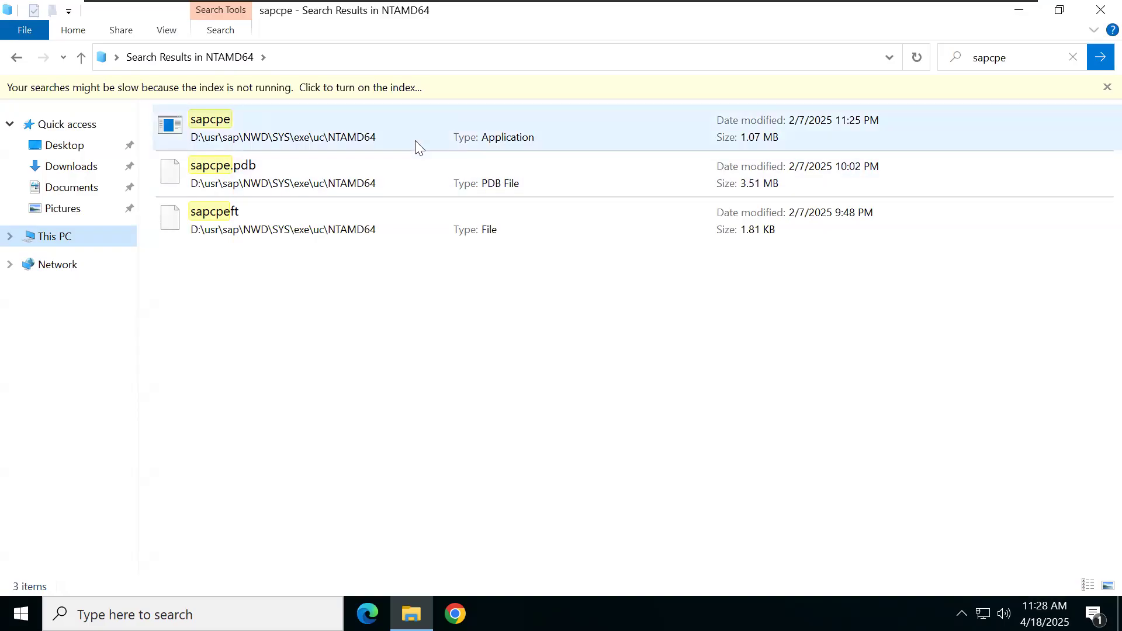
Step: Change the Explorer search term from sapcpe to 'sapstartsrv', then minimize the VM
{"action": "left_click", "coordinate": [1021, 56]}
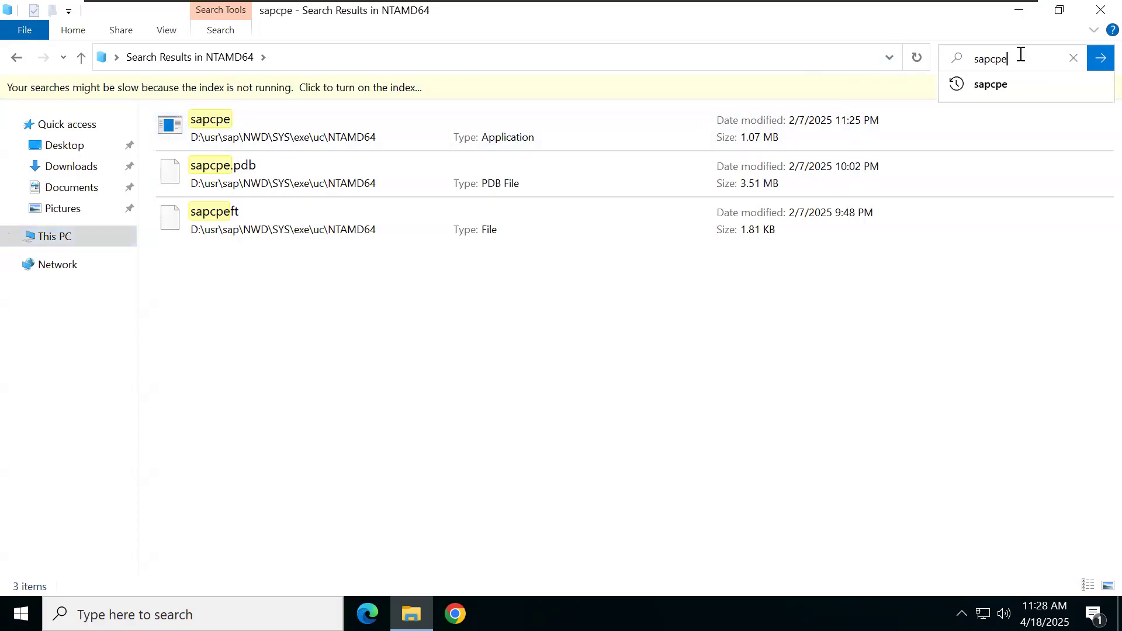
{"action": "key", "text": "BackSpace"}
{"action": "key", "text": "BackSpace"}
{"action": "key", "text": "BackSpace"}
{"action": "type", "text": "start"}
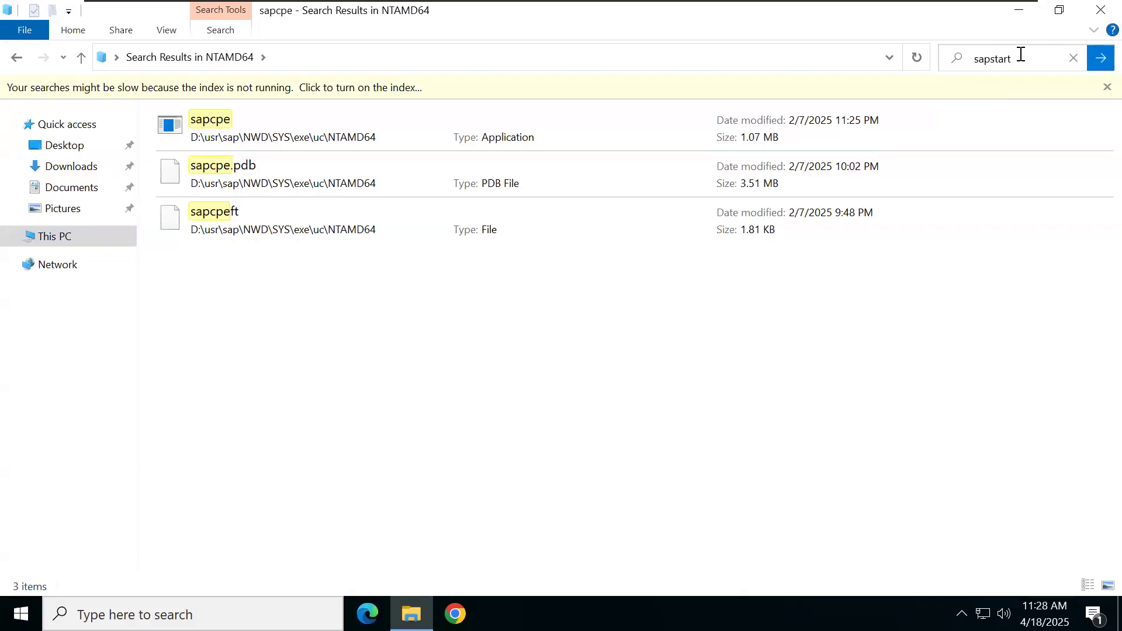
{"action": "type", "text": "srv"}
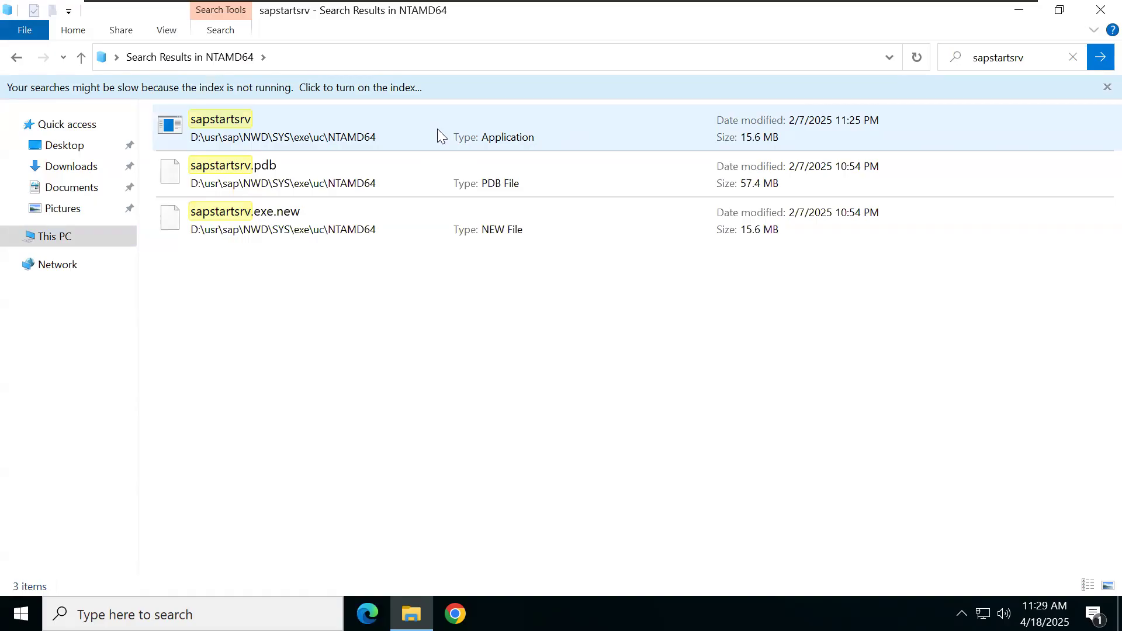
{"action": "mouse_move", "coordinate": [823, 7]}
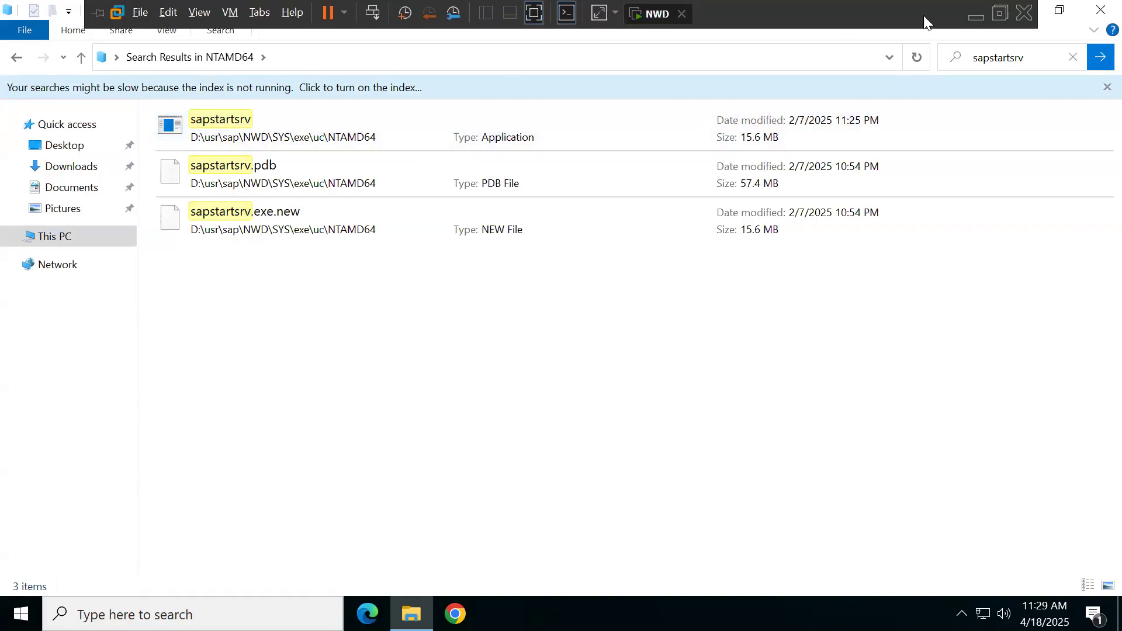
{"action": "left_click", "coordinate": [976, 16]}
Step: In Word, add the line 'sapstartsrv is one of the kernel file' below the sapcpe note
{"action": "type", "text": "sapstartsrv is one of the kernel file"}
{"action": "key", "text": "Return"}
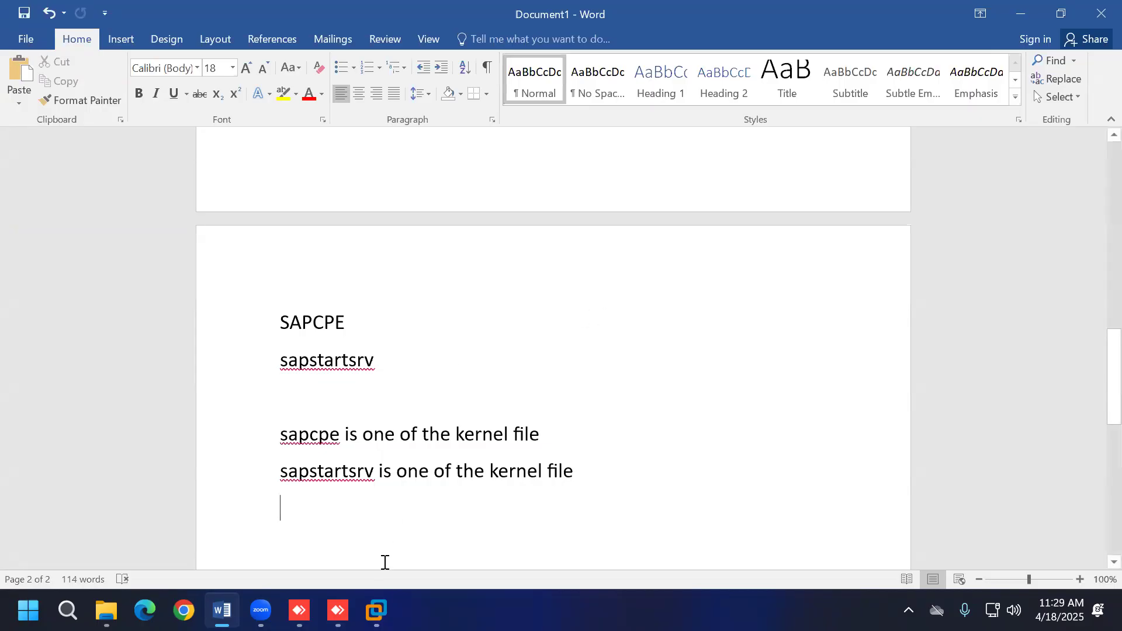
{"action": "left_click", "coordinate": [377, 611]}
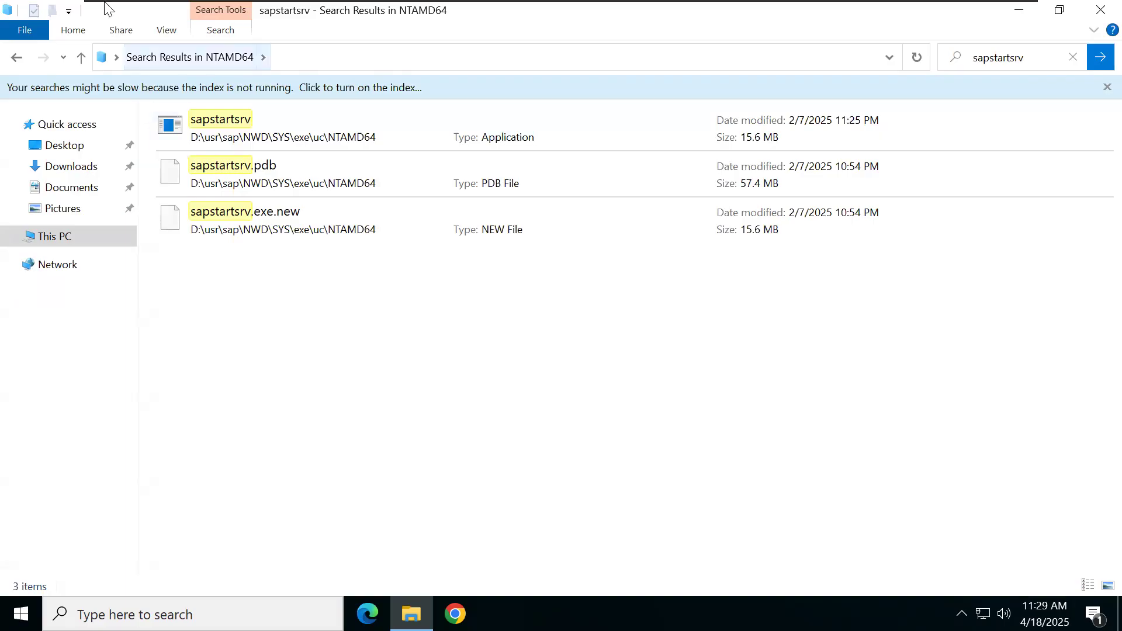
Step: Back up to D:\usr\sap\NWD, open ASCS10\exe to view its 8 items, then minimize Explorer
{"action": "left_click", "coordinate": [16, 58]}
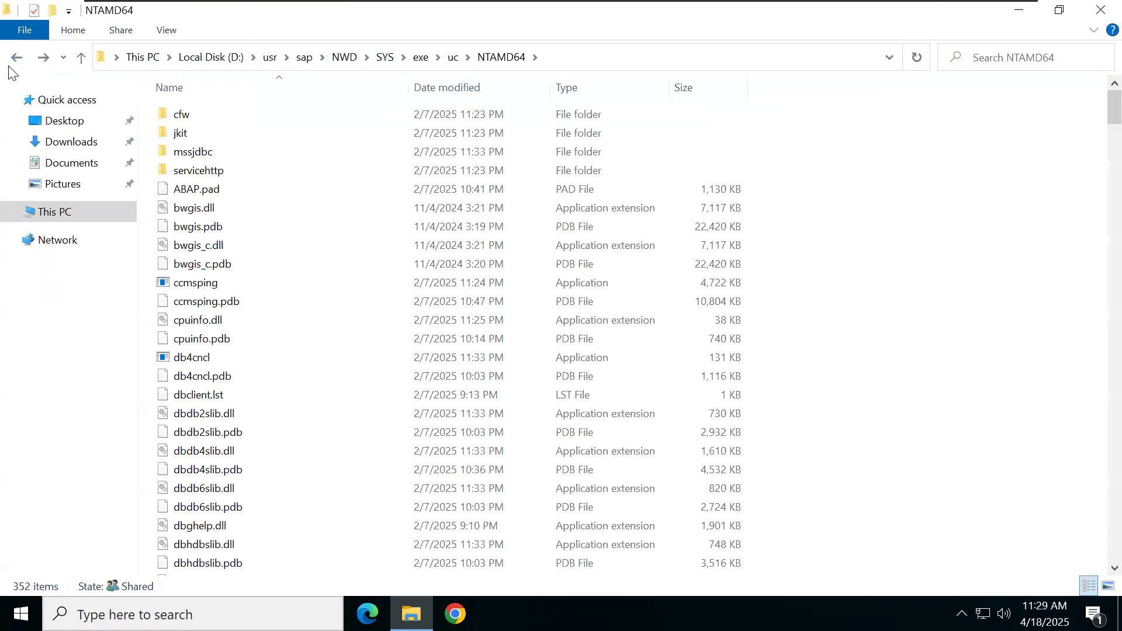
{"action": "left_click", "coordinate": [17, 59]}
{"action": "left_click", "coordinate": [17, 61]}
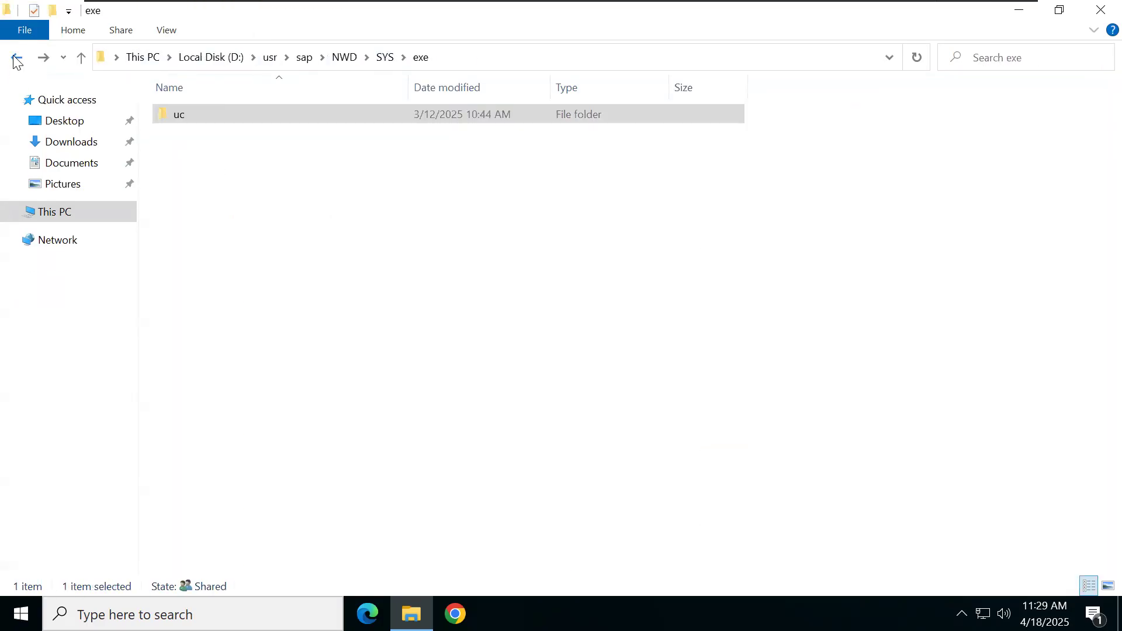
{"action": "left_click", "coordinate": [17, 61]}
{"action": "left_click", "coordinate": [17, 61]}
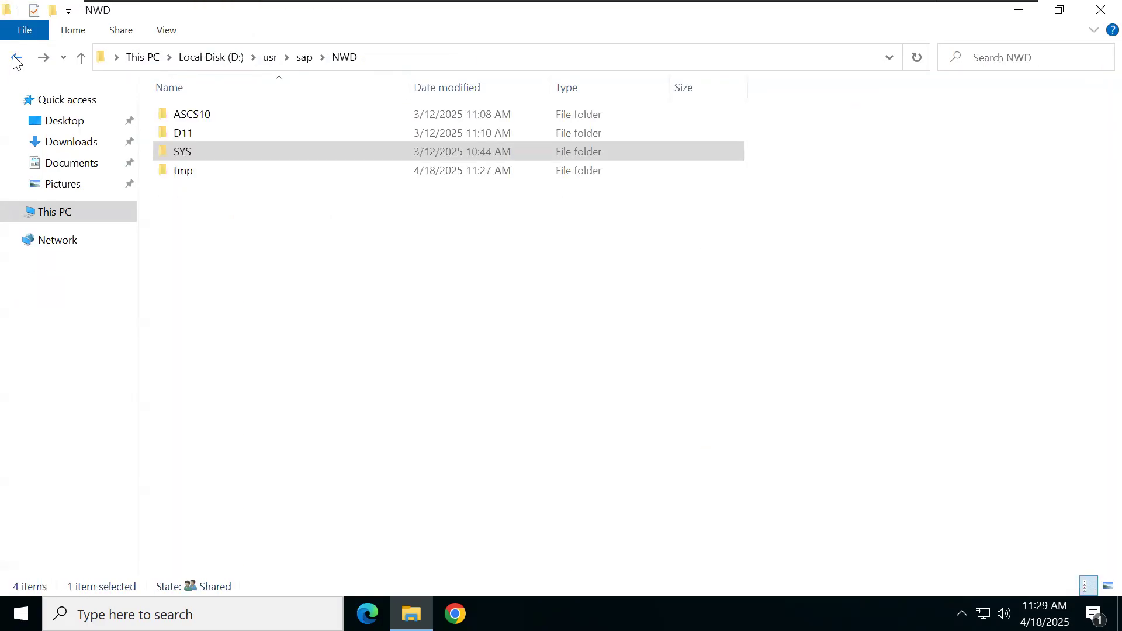
{"action": "double_click", "coordinate": [220, 116]}
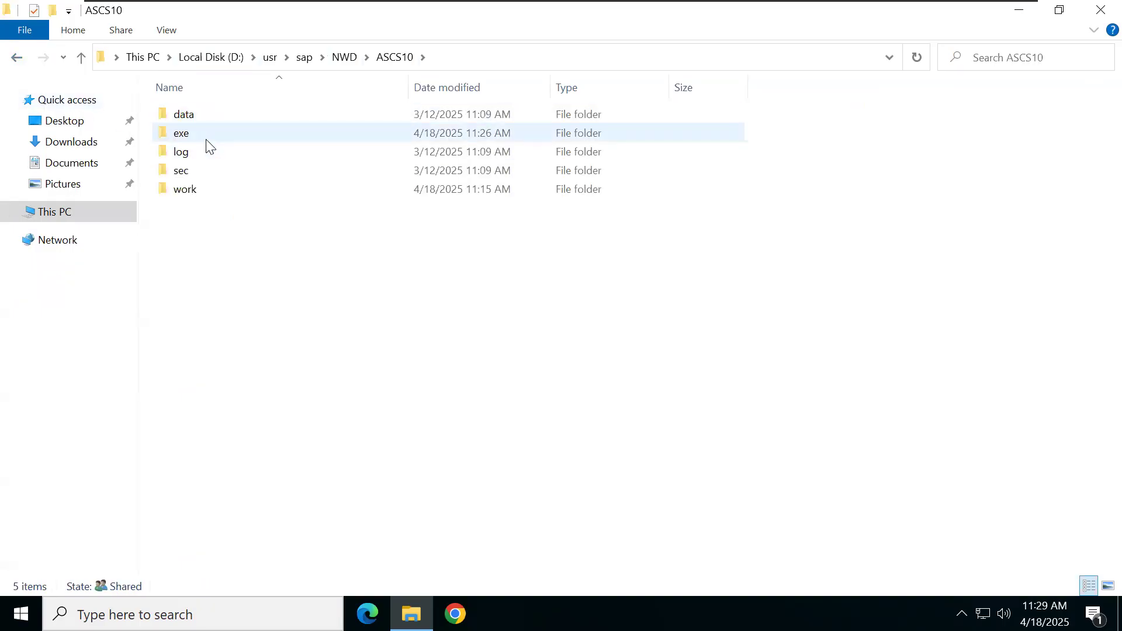
{"action": "left_click", "coordinate": [210, 136]}
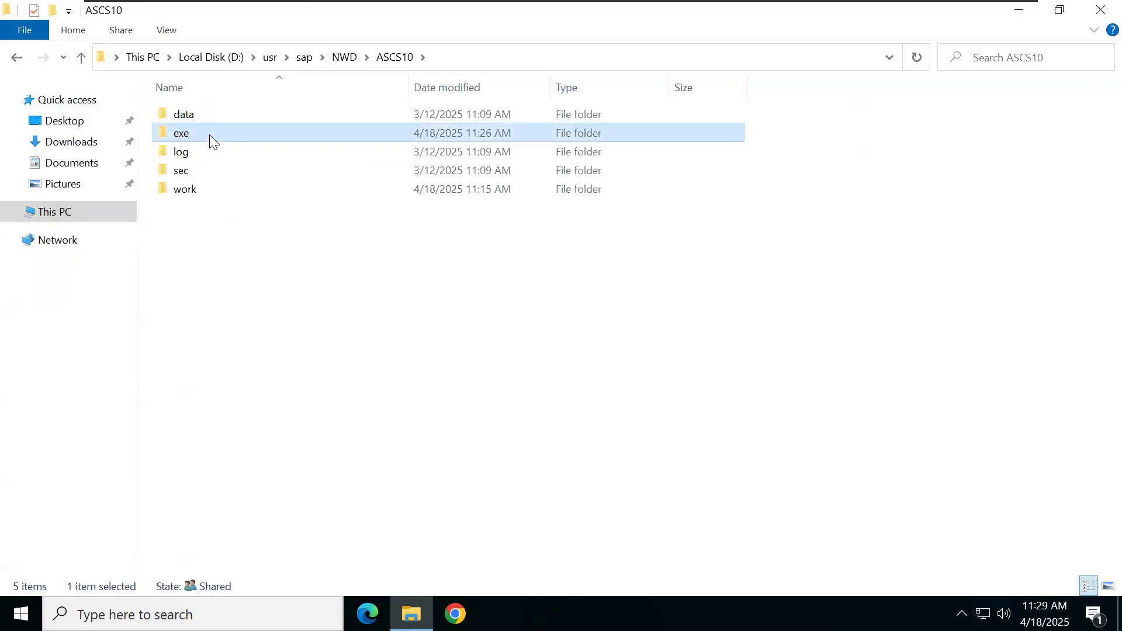
{"action": "double_click", "coordinate": [242, 135]}
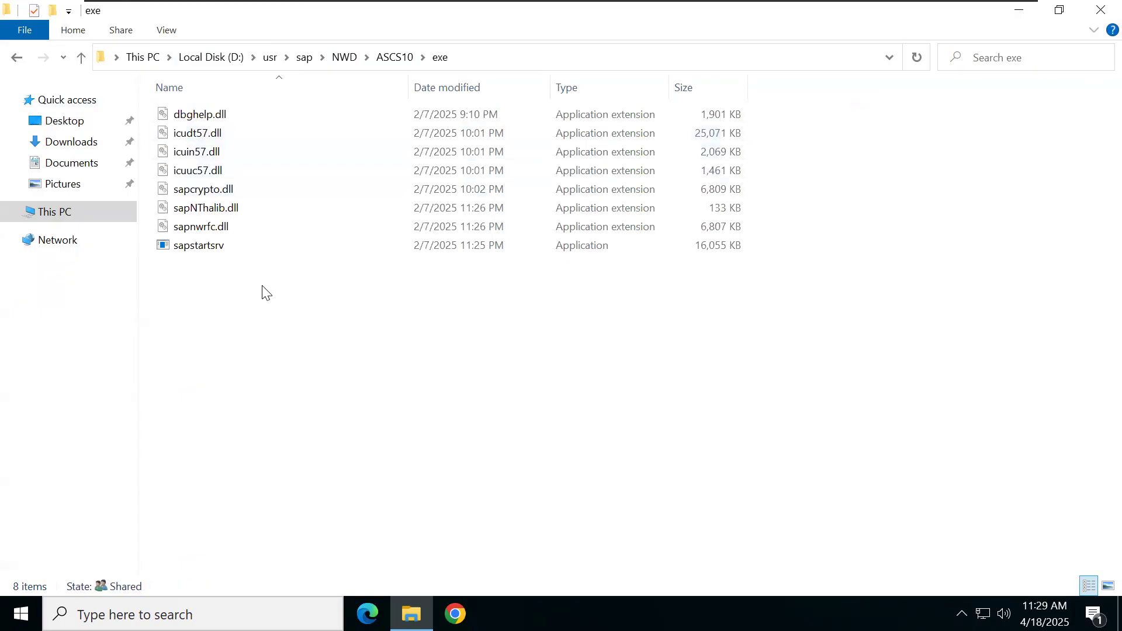
{"action": "left_click", "coordinate": [1019, 13]}
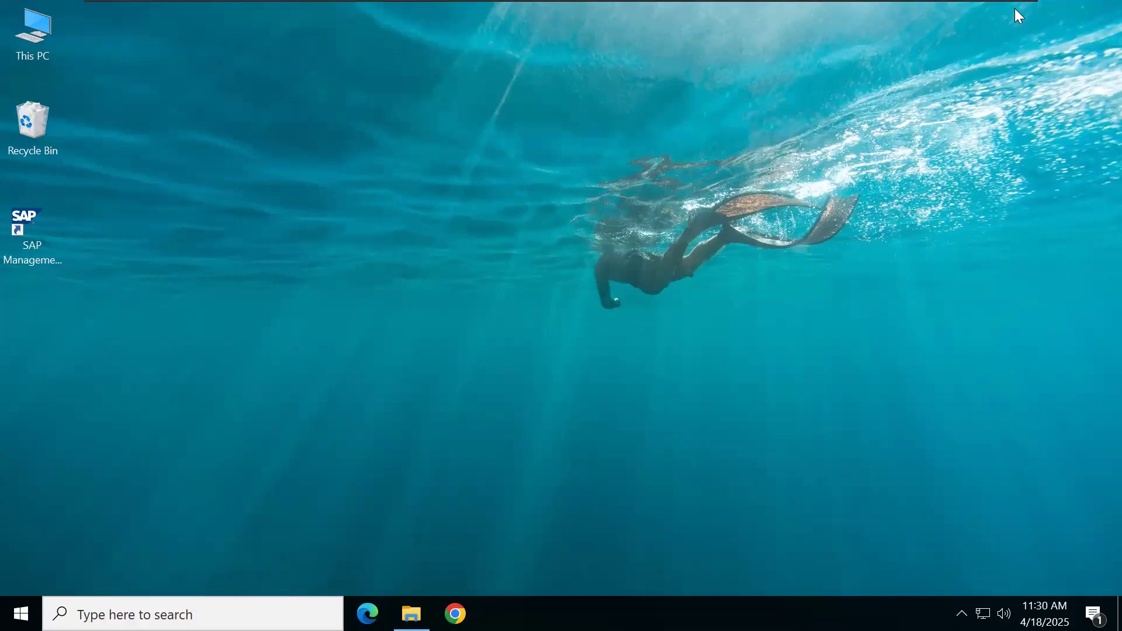
Step: Launch SAP Management Console from its desktop shortcut, approve UAC, and maximize Console Root
{"action": "left_click", "coordinate": [30, 241]}
{"action": "key", "text": "F2"}
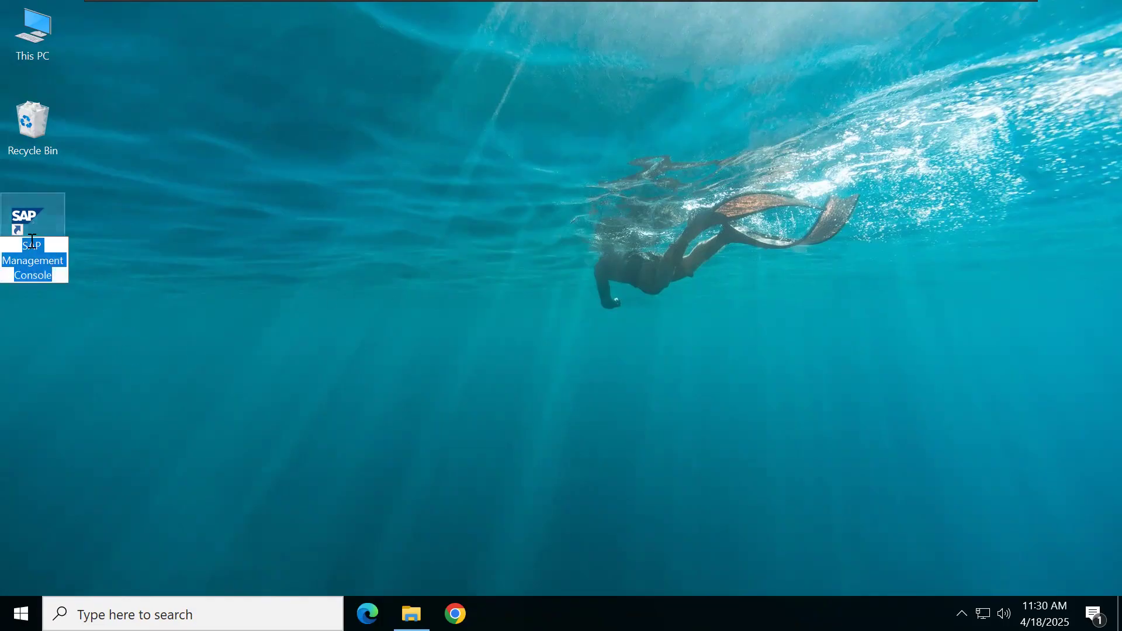
{"action": "double_click", "coordinate": [47, 209]}
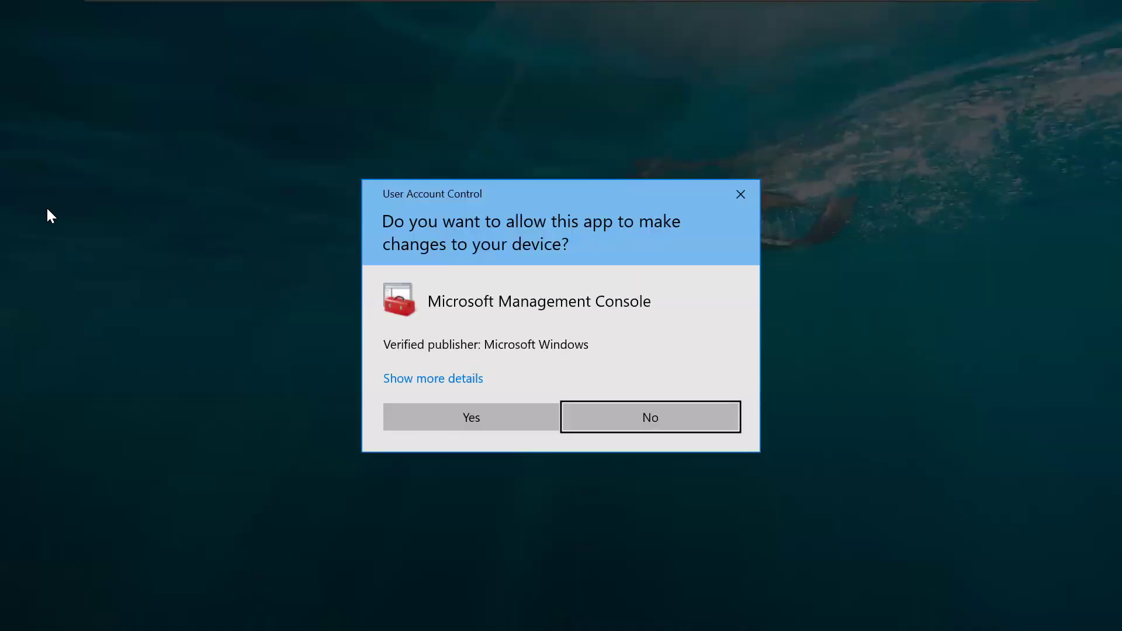
{"action": "left_click", "coordinate": [451, 416]}
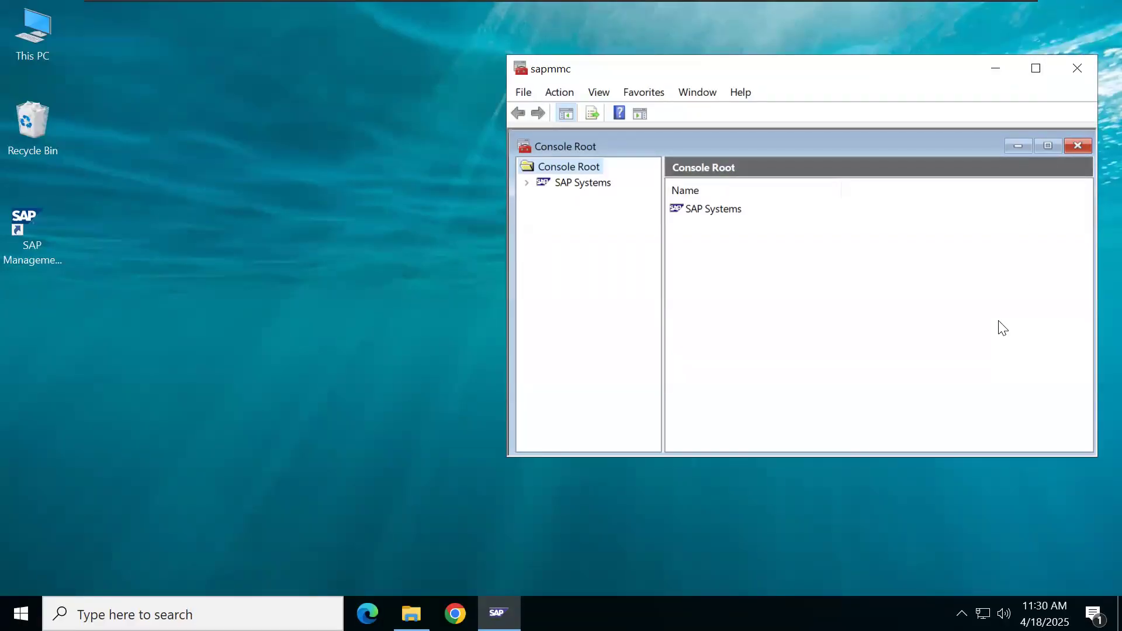
{"action": "left_click", "coordinate": [1047, 146]}
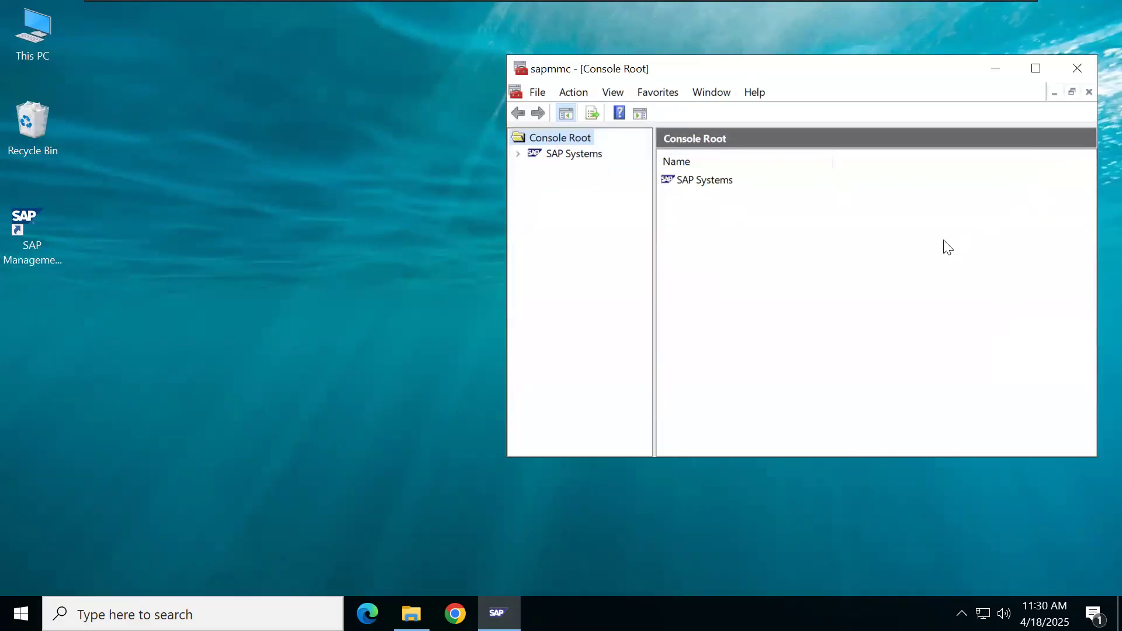
{"action": "left_click", "coordinate": [1035, 69]}
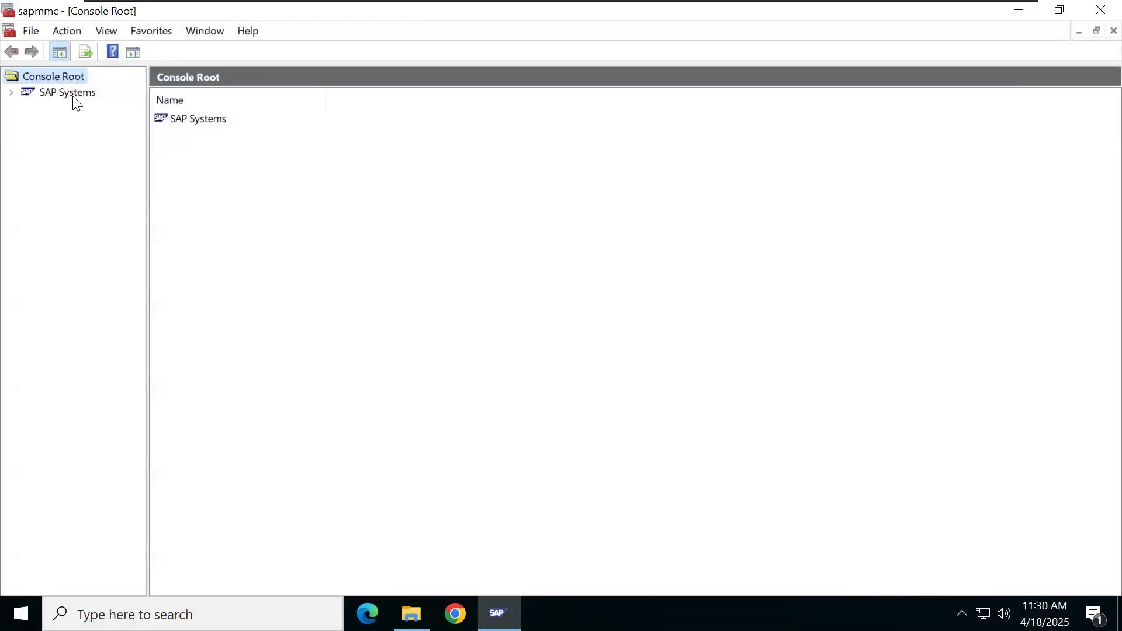
Step: Expand SAP Systems and NWD to list its instances, widen the tree pane, then minimize the VM
{"action": "left_click", "coordinate": [11, 91]}
{"action": "left_click", "coordinate": [27, 109]}
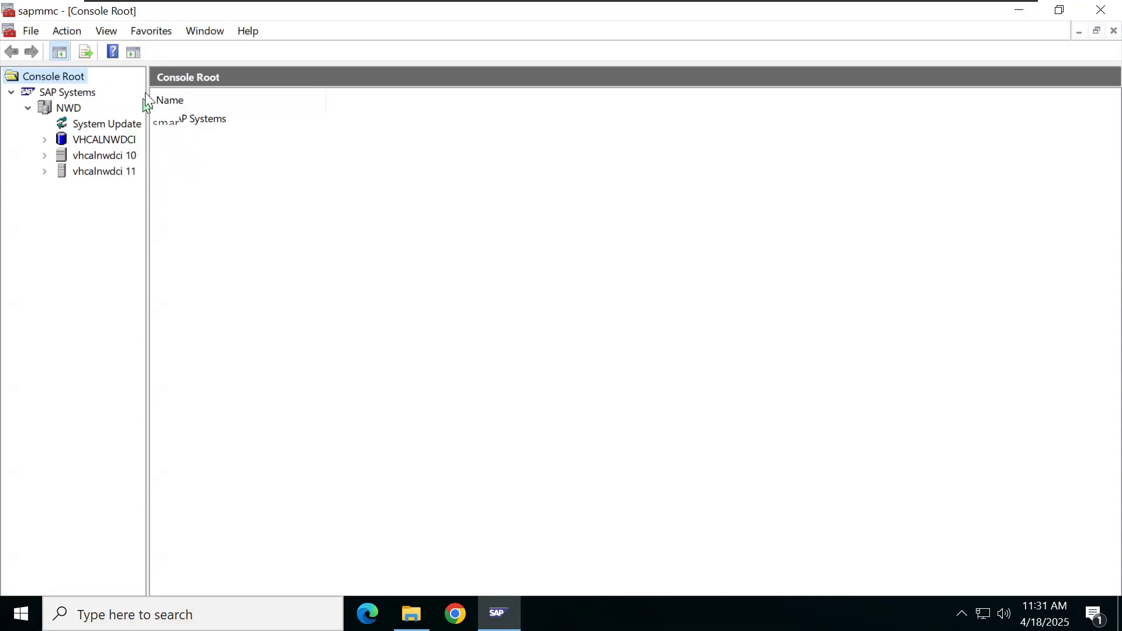
{"action": "left_click_drag", "start_coordinate": [146, 97], "coordinate": [170, 97]}
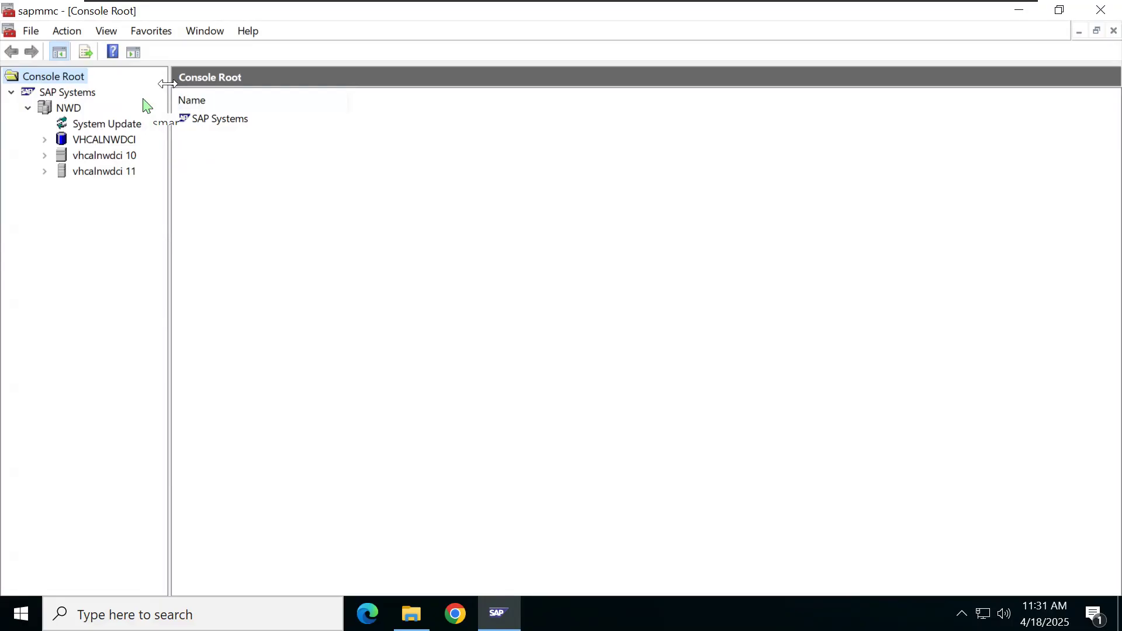
{"action": "left_click_drag", "start_coordinate": [168, 83], "coordinate": [191, 84]}
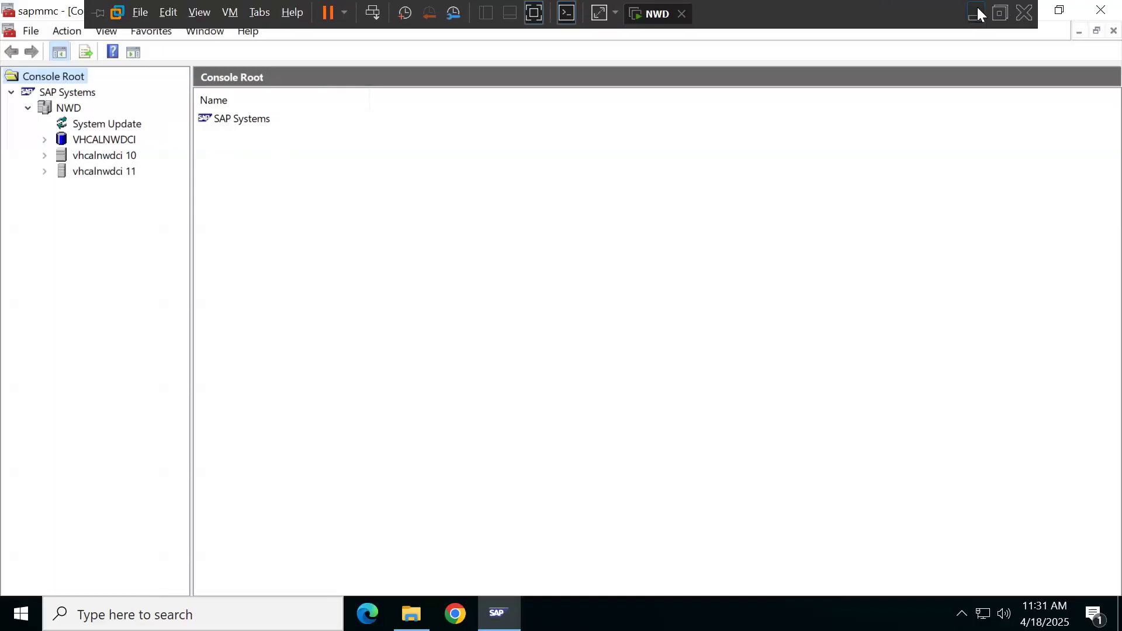
{"action": "left_click", "coordinate": [980, 13]}
Step: In Word, add the note 'Red color indicates - Error' below the kernel-file lines
{"action": "type", "text": "Red color "}
{"action": "type", "text": "indicates"}
{"action": "type", "text": " - "}
{"action": "type", "text": "Error"}
{"action": "key", "text": "Return"}
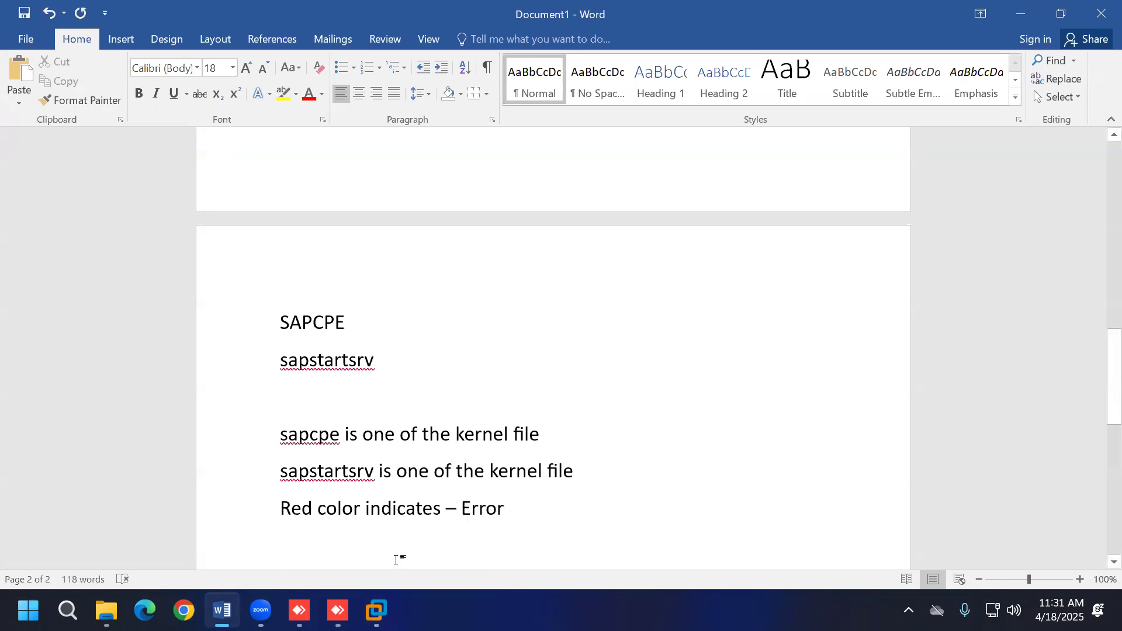
{"action": "left_click", "coordinate": [377, 610]}
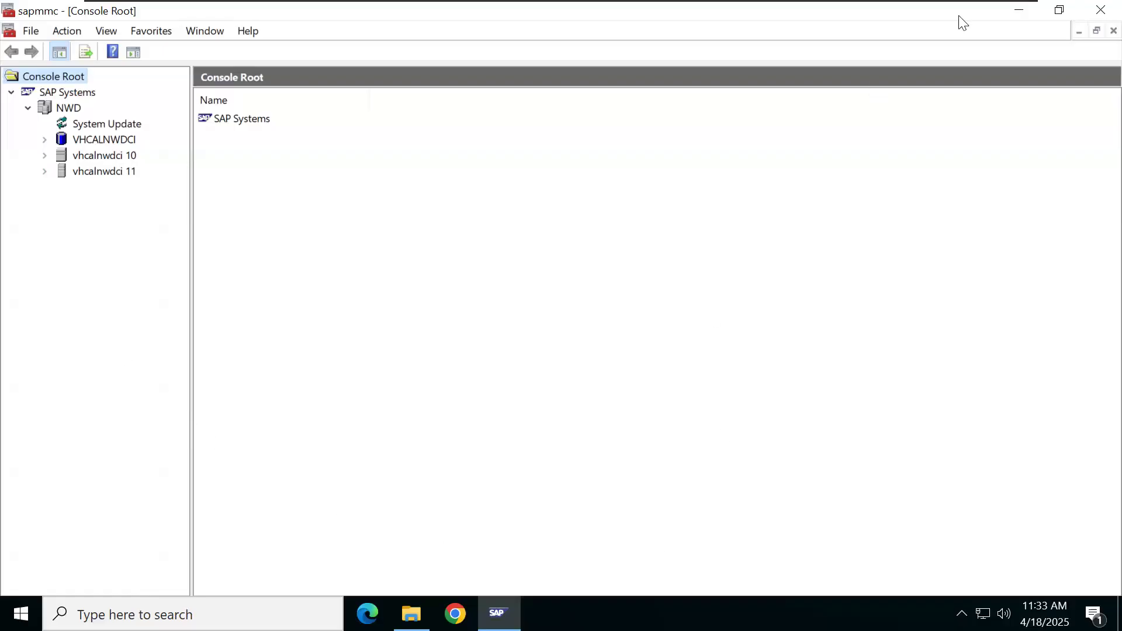
Step: Minimize the SAP console to the VM desktop, then bring it back to full screen
{"action": "left_click", "coordinate": [1023, 11]}
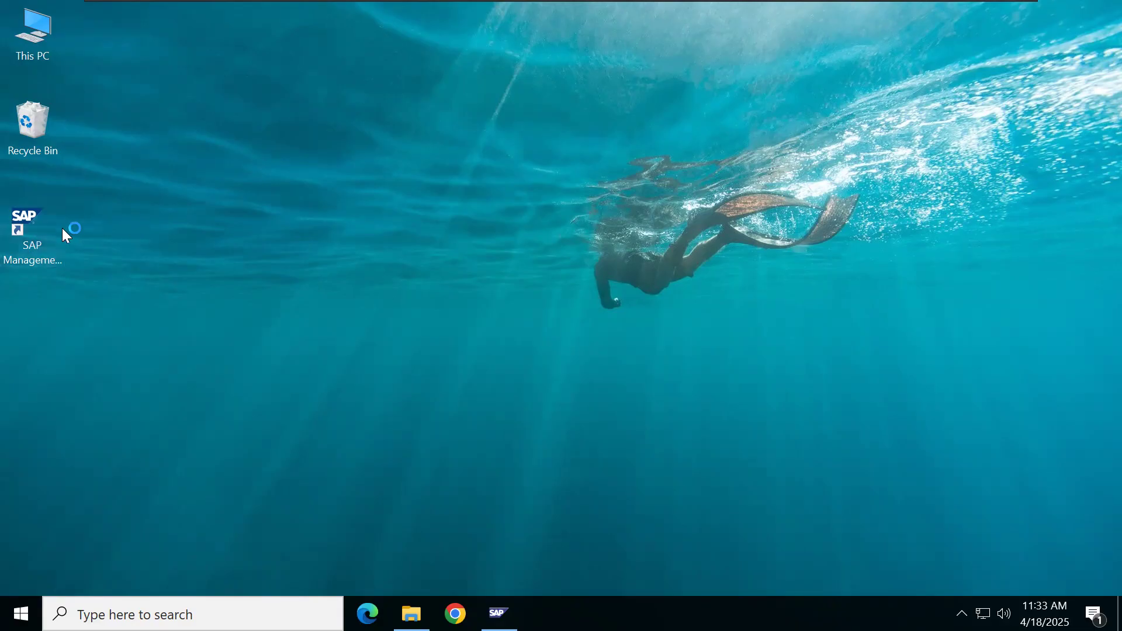
{"action": "left_click", "coordinate": [48, 241]}
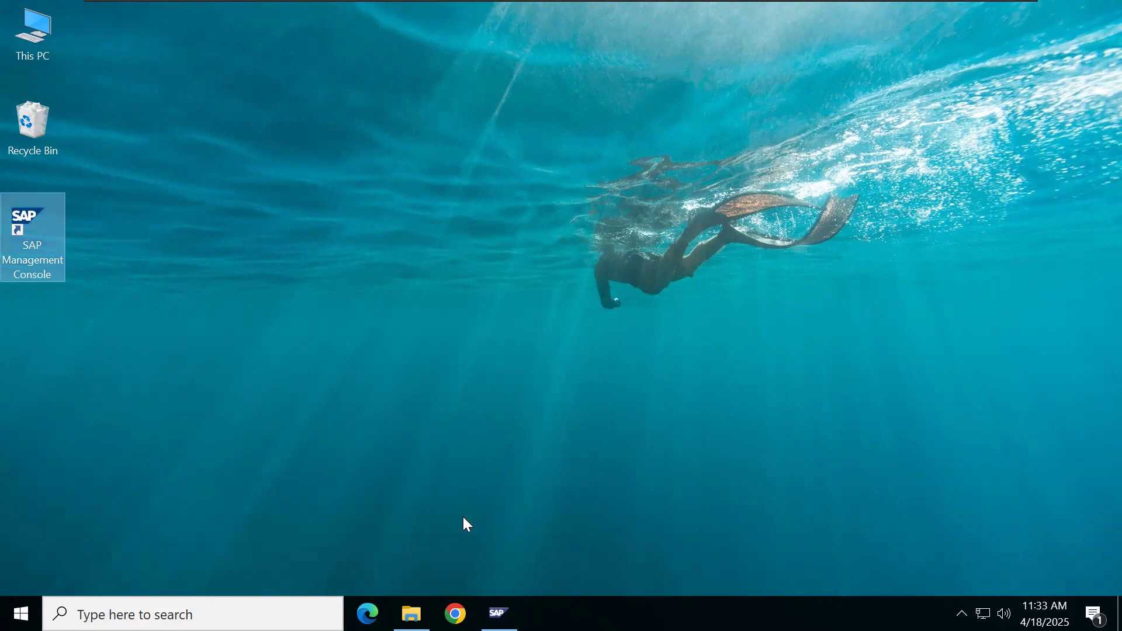
{"action": "left_click", "coordinate": [500, 614]}
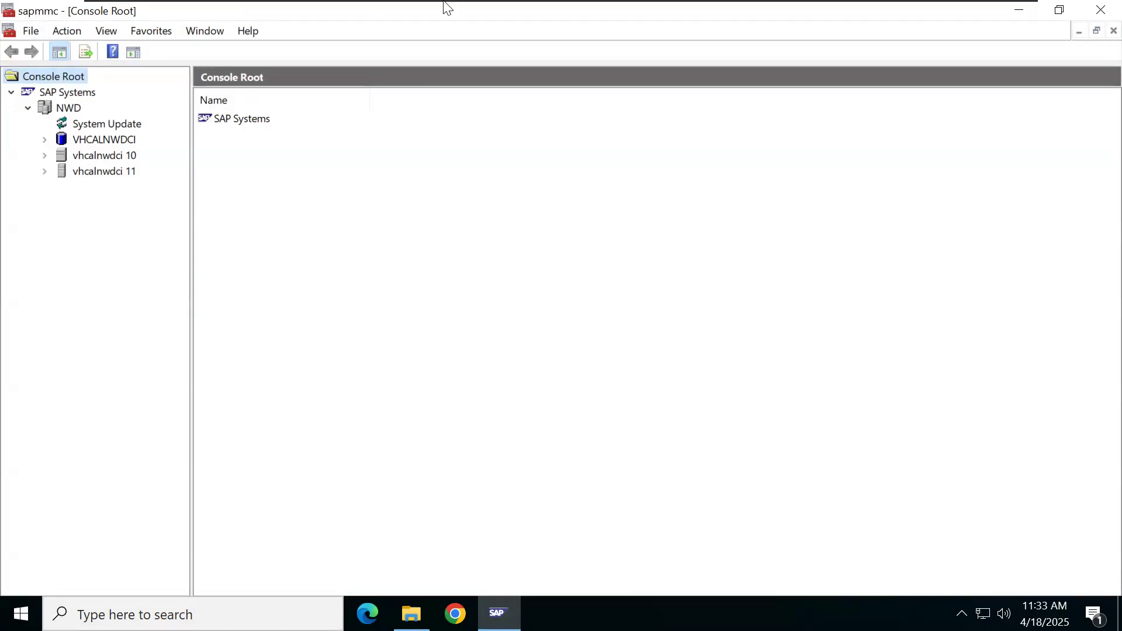
Step: In Word, note that SAP Management Console is called SAPMMC - SAP Microsoft Management Console
{"action": "mouse_move", "coordinate": [476, 5]}
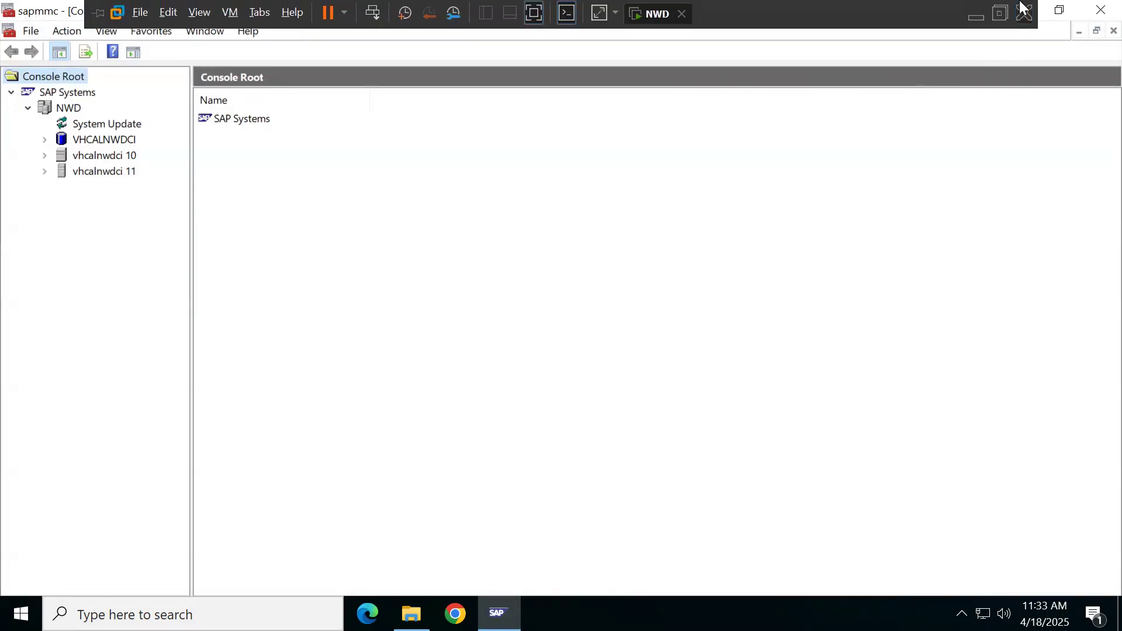
{"action": "left_click", "coordinate": [977, 14]}
{"action": "scroll", "coordinate": [594, 358], "scroll_direction": "down", "scroll_amount": 3}
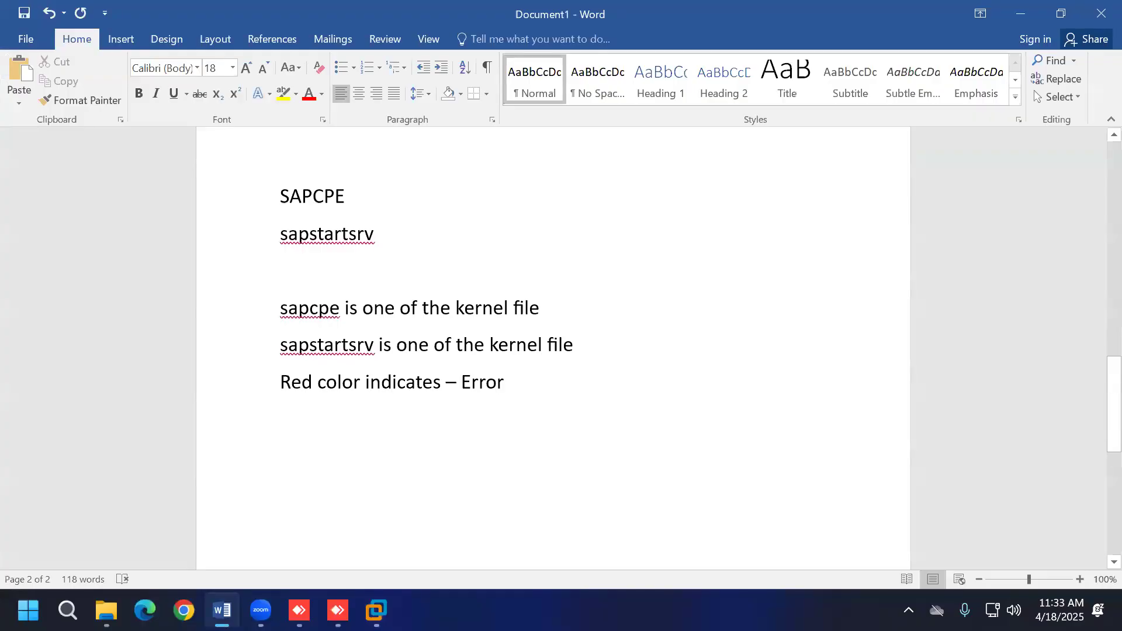
{"action": "type", "text": "you open SAP Management Console, but after opening it si"}
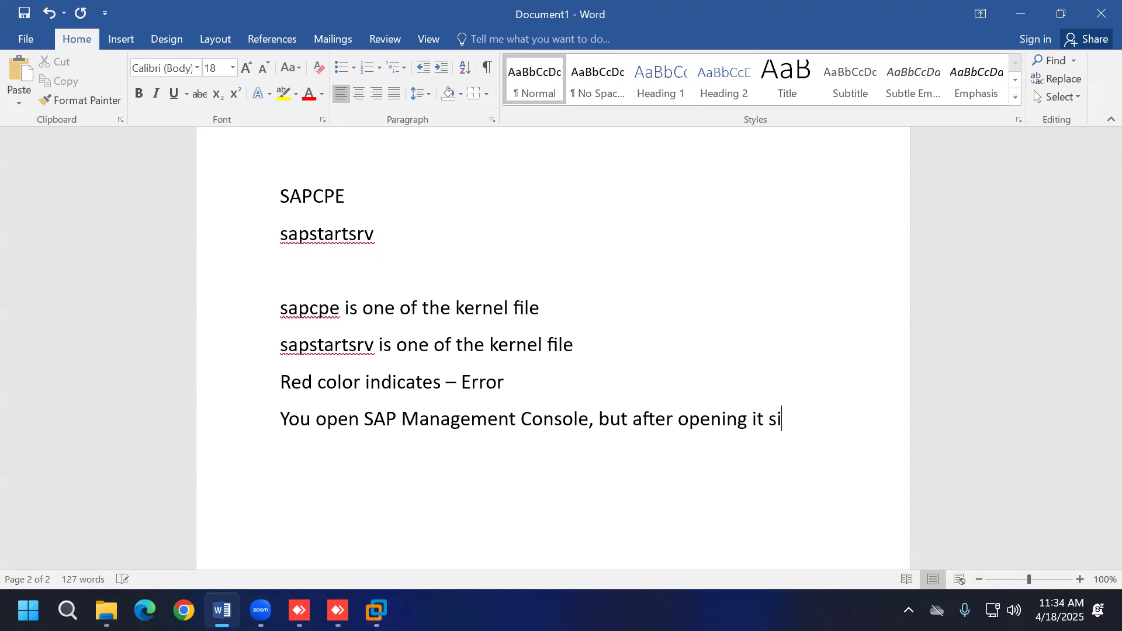
{"action": "key", "text": "BackSpace"}
{"action": "key", "text": "BackSpace"}
{"action": "type", "text": "is called as SAPMMC - SAP"}
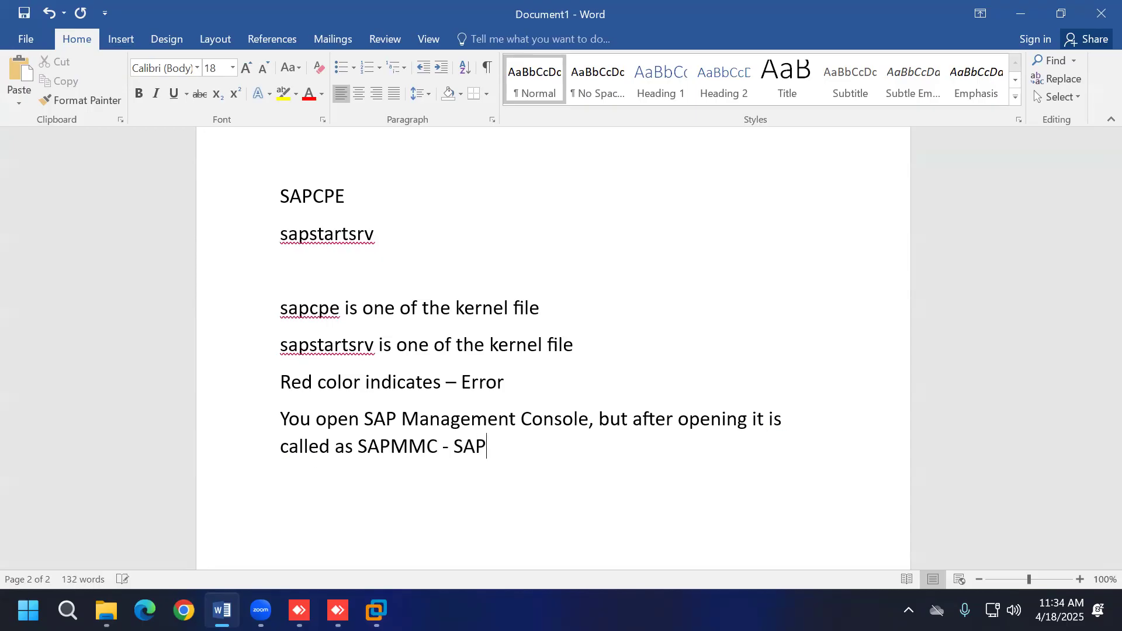
{"action": "type", "text": " Microsoft Management Console"}
{"action": "key", "text": "Return"}
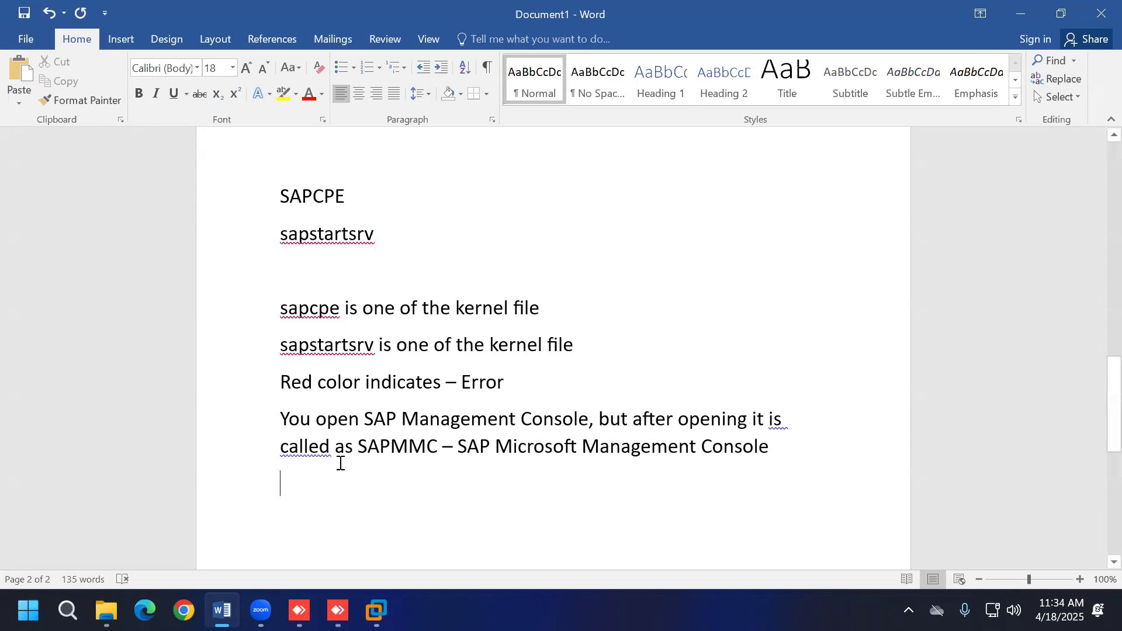
Step: Remove the extra space before 'called', add a new line, and return to the VM
{"action": "left_click", "coordinate": [281, 447]}
{"action": "key", "text": "BackSpace"}
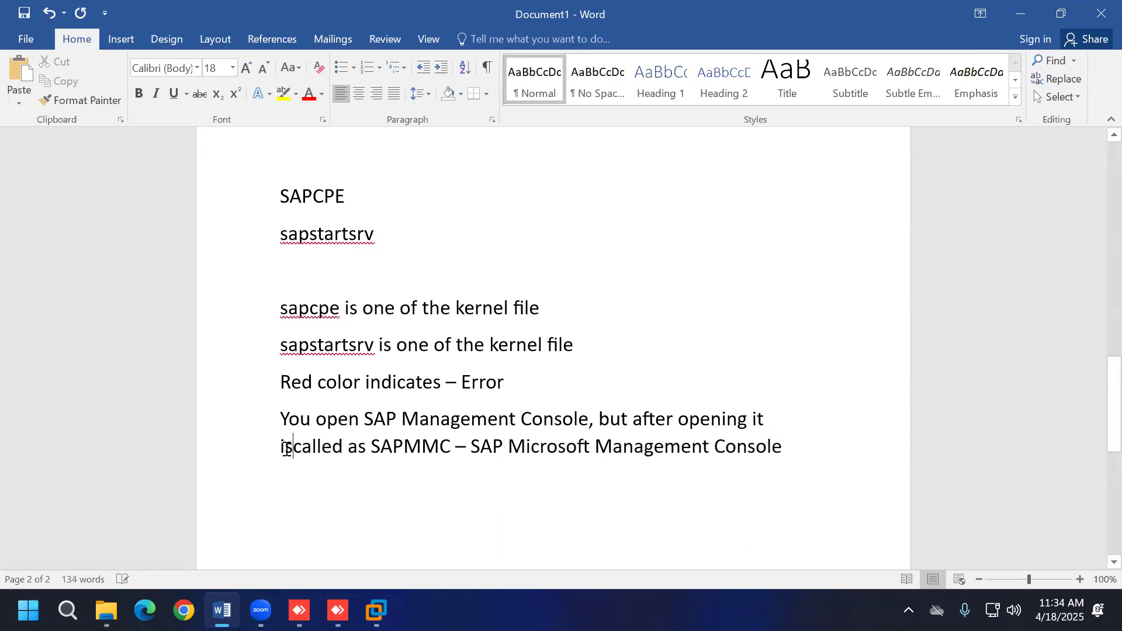
{"action": "left_click", "coordinate": [772, 447]}
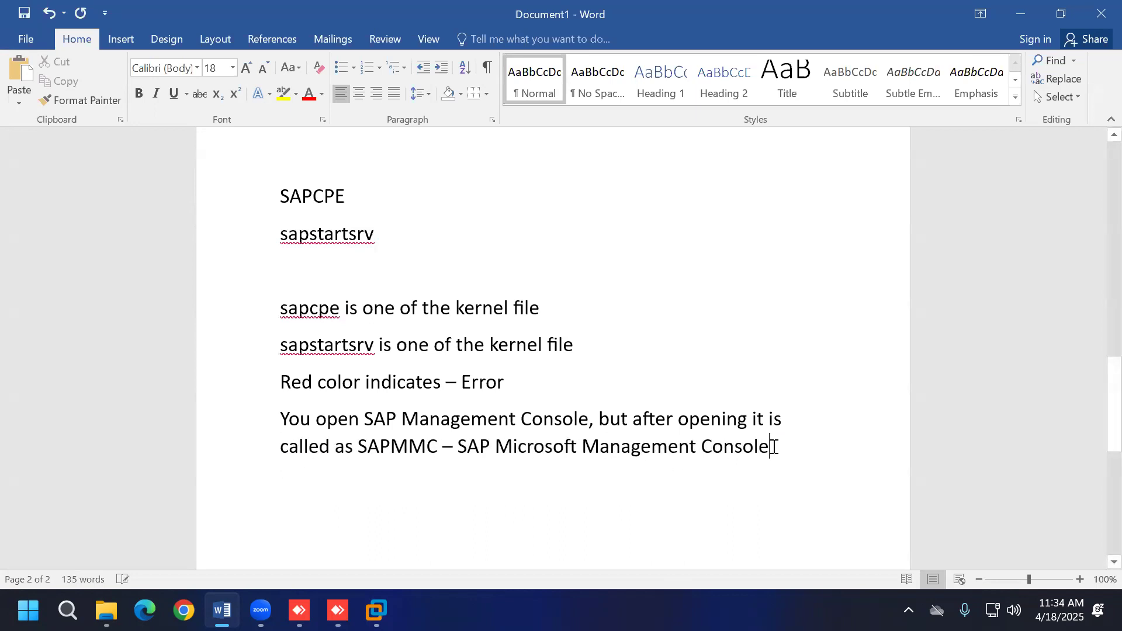
{"action": "key", "text": "Return"}
{"action": "left_click", "coordinate": [377, 611]}
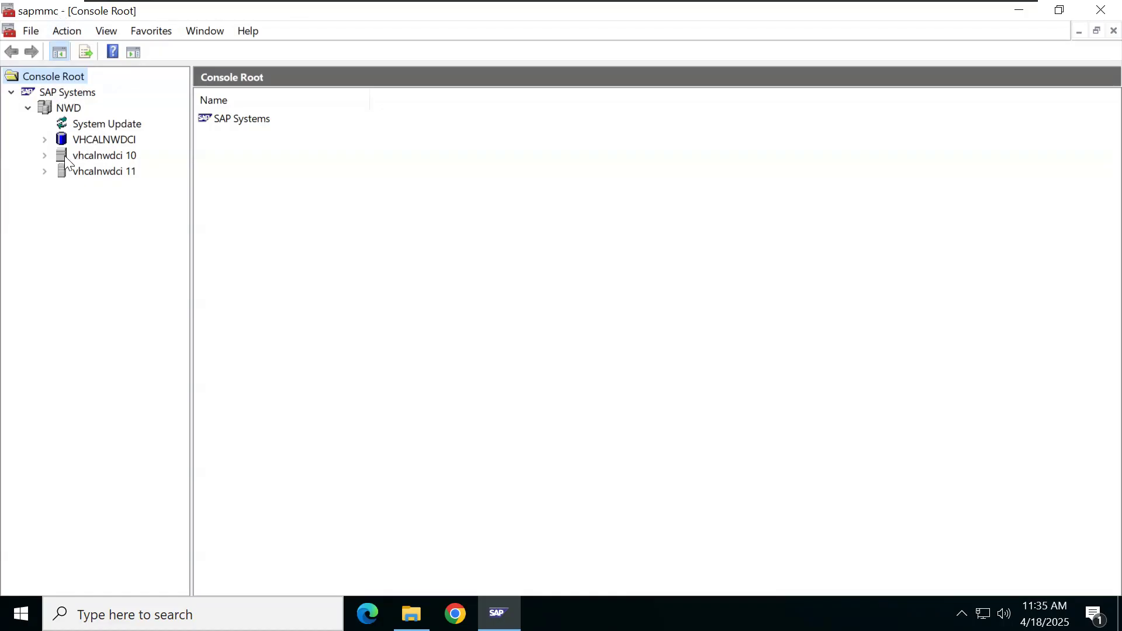
Step: Expand instance vhcalnwdci 10 in the MMC tree and show its empty Process List
{"action": "left_click", "coordinate": [45, 156]}
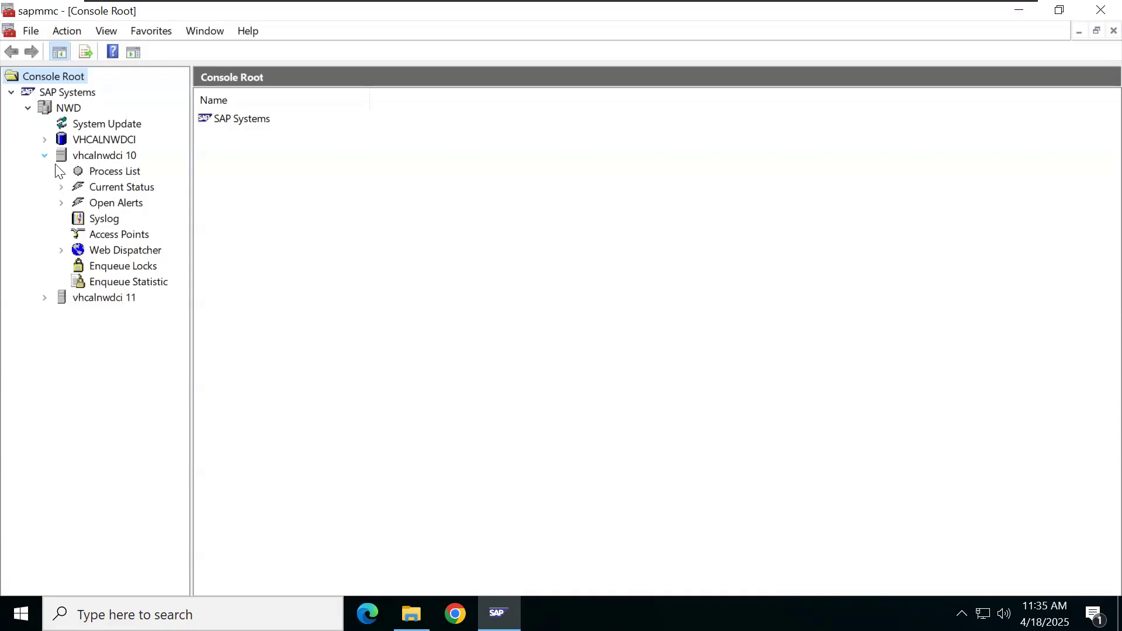
{"action": "left_click", "coordinate": [97, 171]}
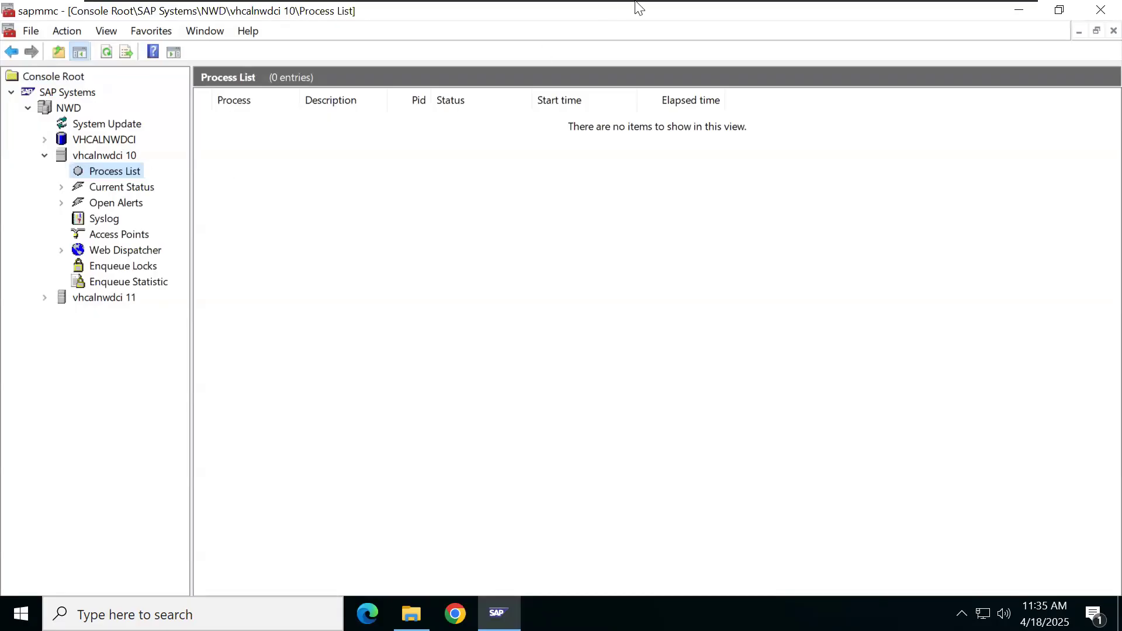
Step: Add the Word note 'GRAY Color symbol indicates - Stop', then return to the SAP console
{"action": "left_click", "coordinate": [971, 11]}
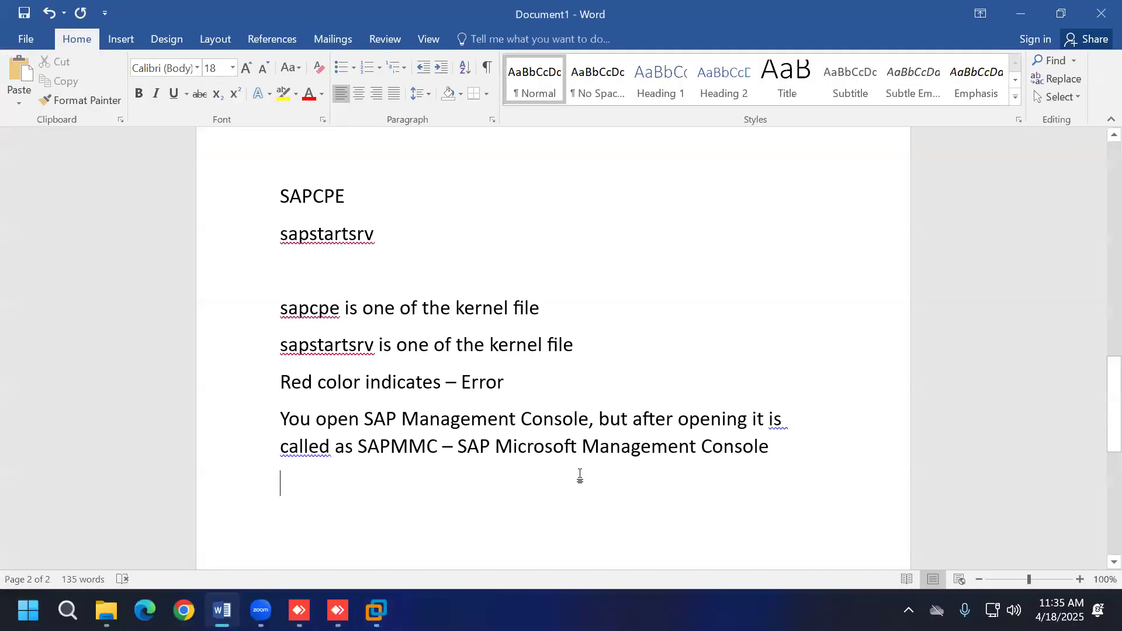
{"action": "type", "text": "GRA"}
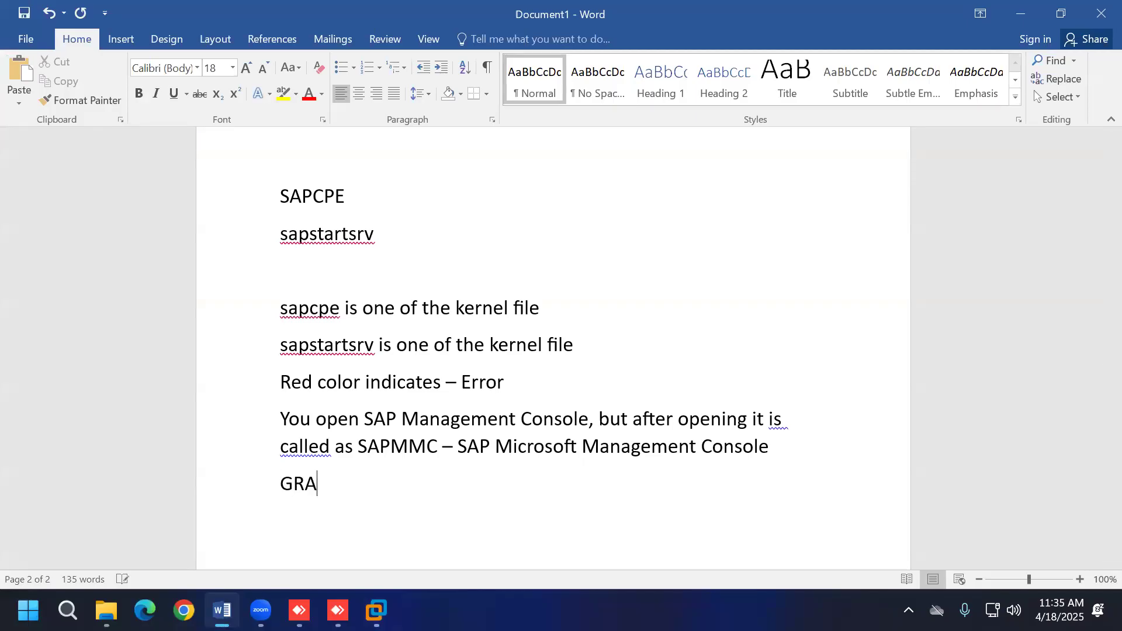
{"action": "type", "text": "Y Color symbi"}
{"action": "key", "text": "BackSpace"}
{"action": "type", "text": "ol "}
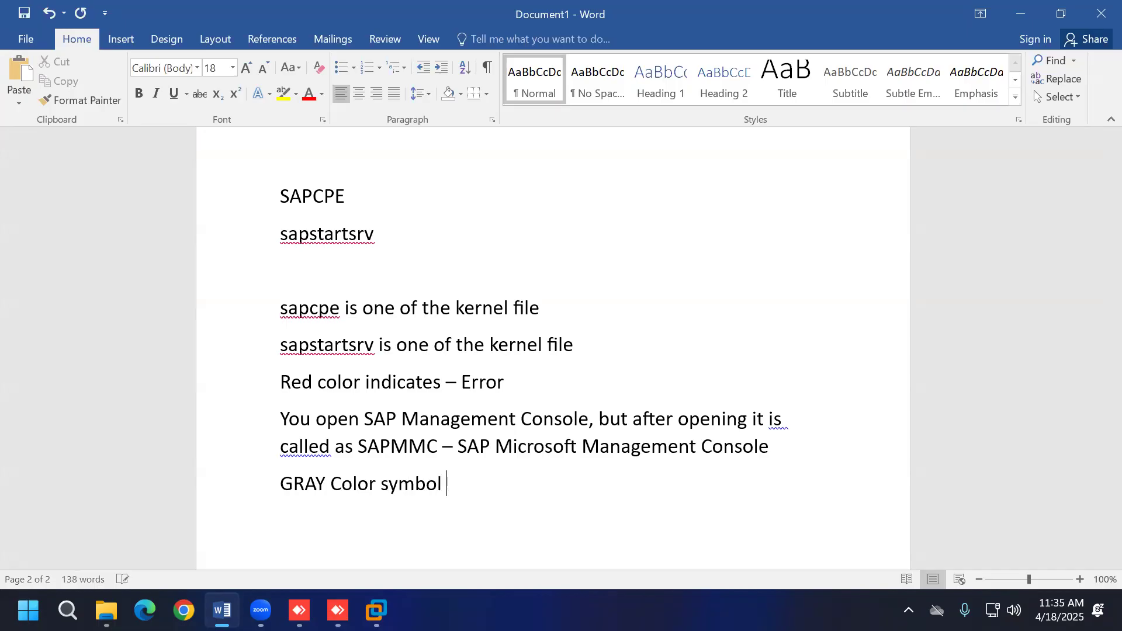
{"action": "type", "text": "indicates - Stop"}
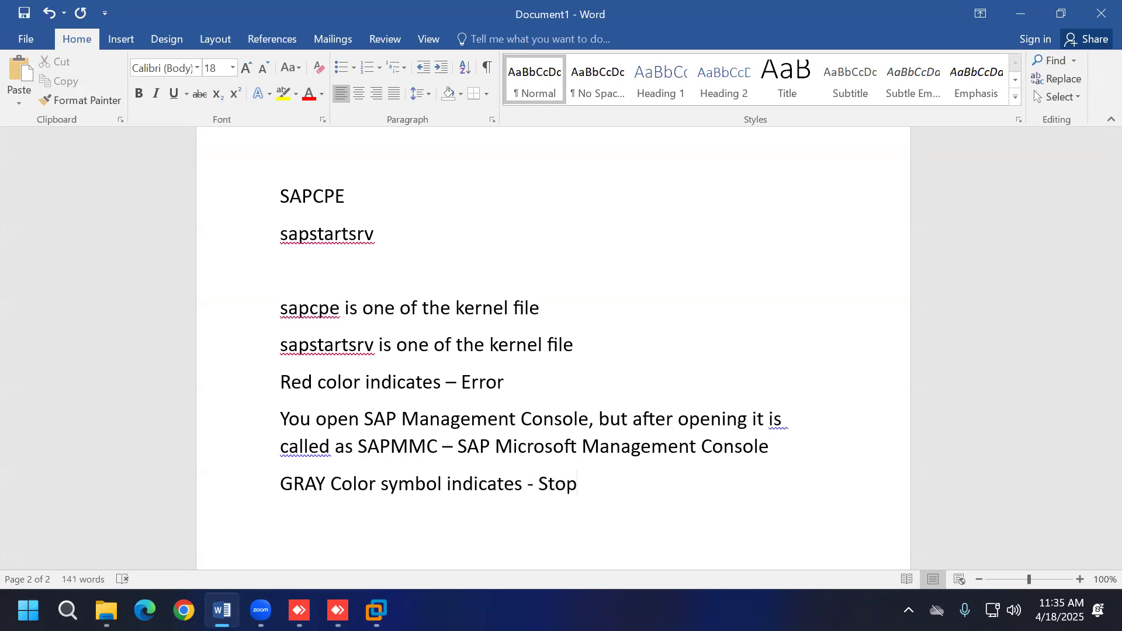
{"action": "key", "text": "Return"}
{"action": "left_click", "coordinate": [375, 610]}
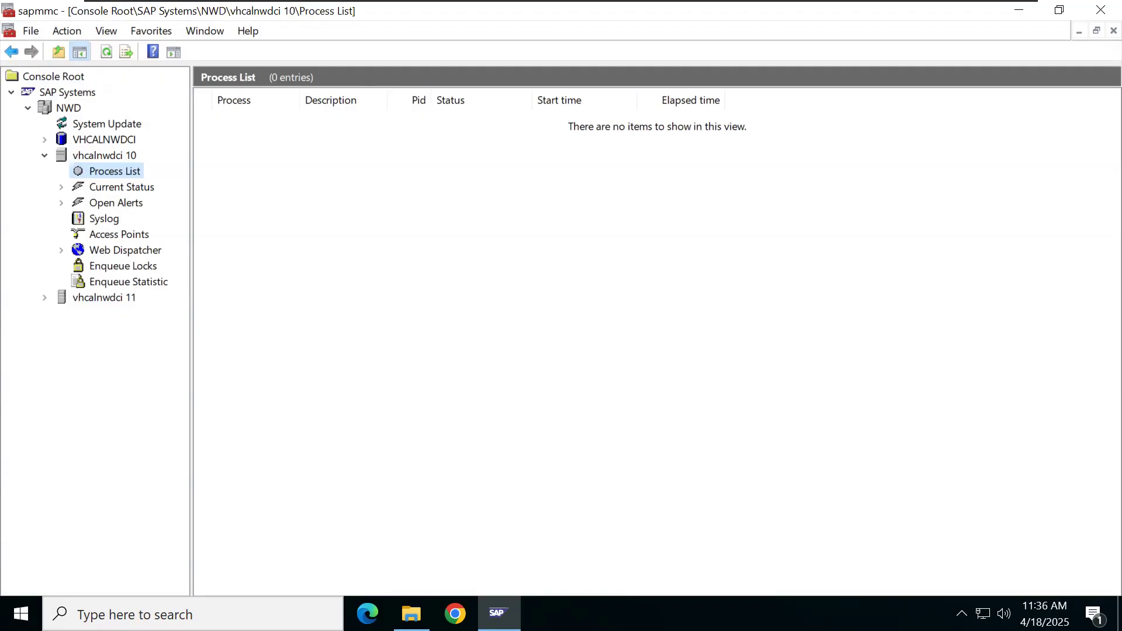
Step: Start instance vhcalnwdci 10 with the admin password and refresh until msg_server, enserver and sapwebdisp appear
{"action": "right_click", "coordinate": [100, 157]}
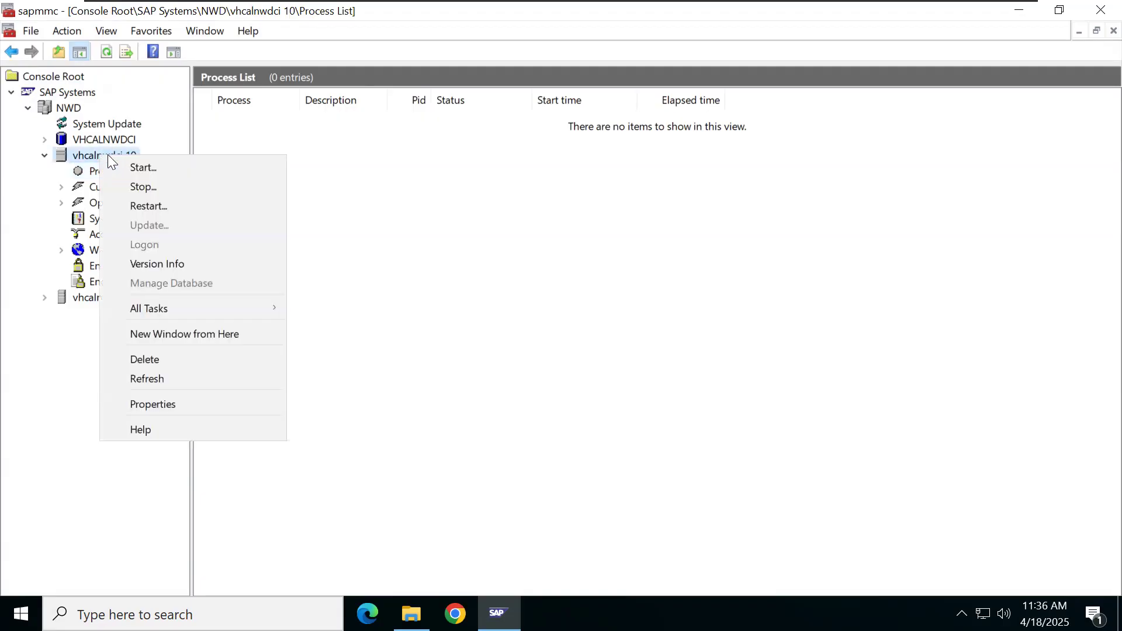
{"action": "left_click", "coordinate": [131, 169]}
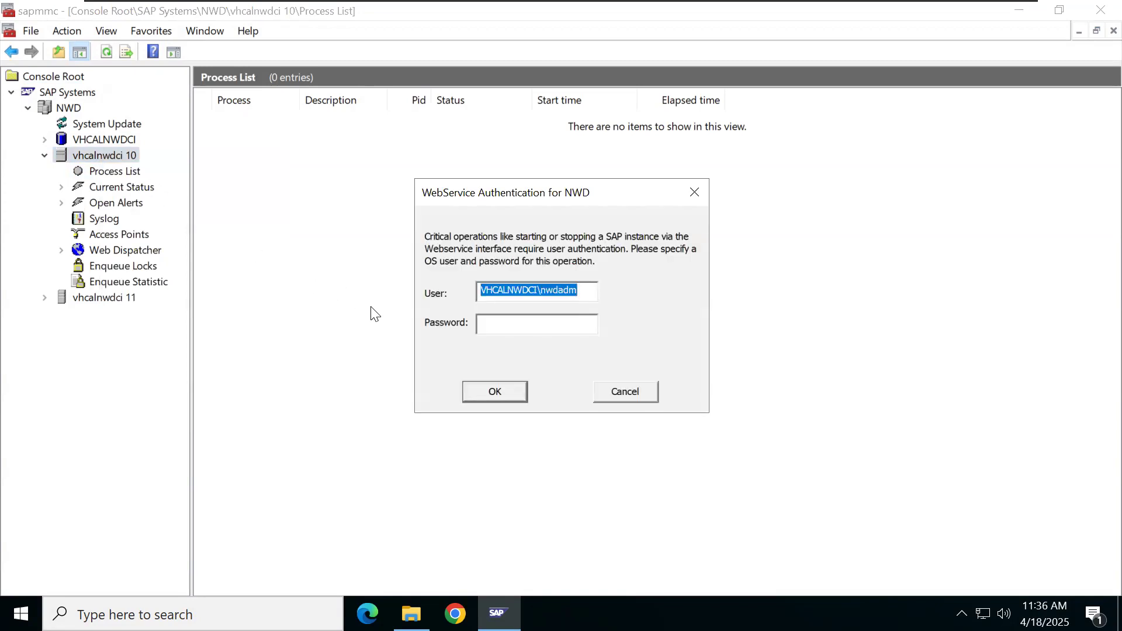
{"action": "left_click", "coordinate": [493, 323]}
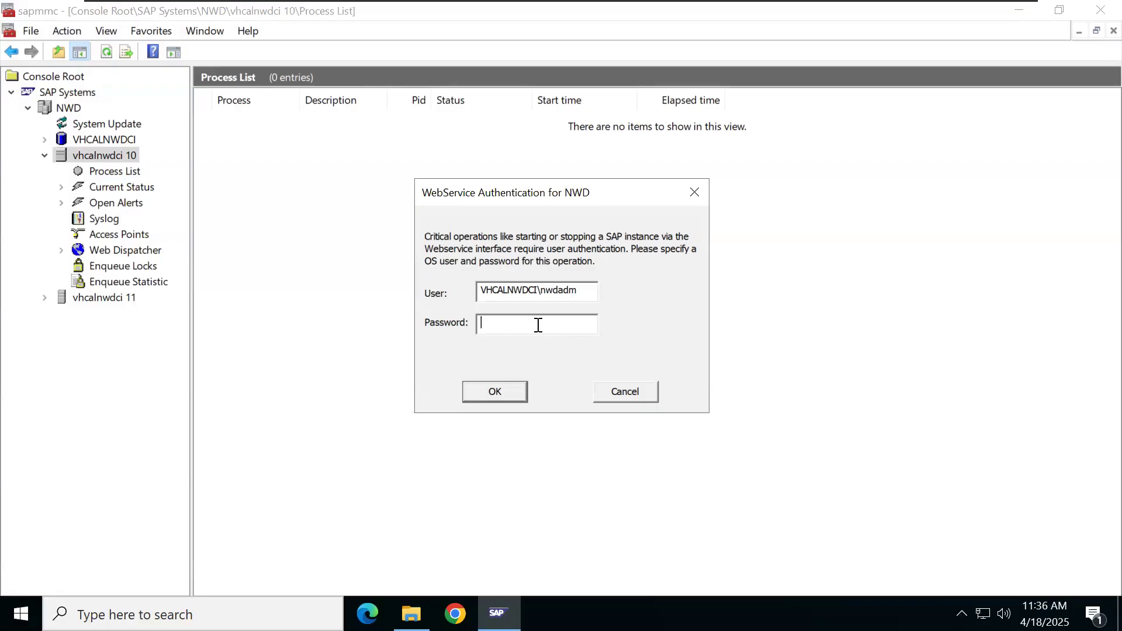
{"action": "type", "text": "**********"}
{"action": "left_click", "coordinate": [484, 398]}
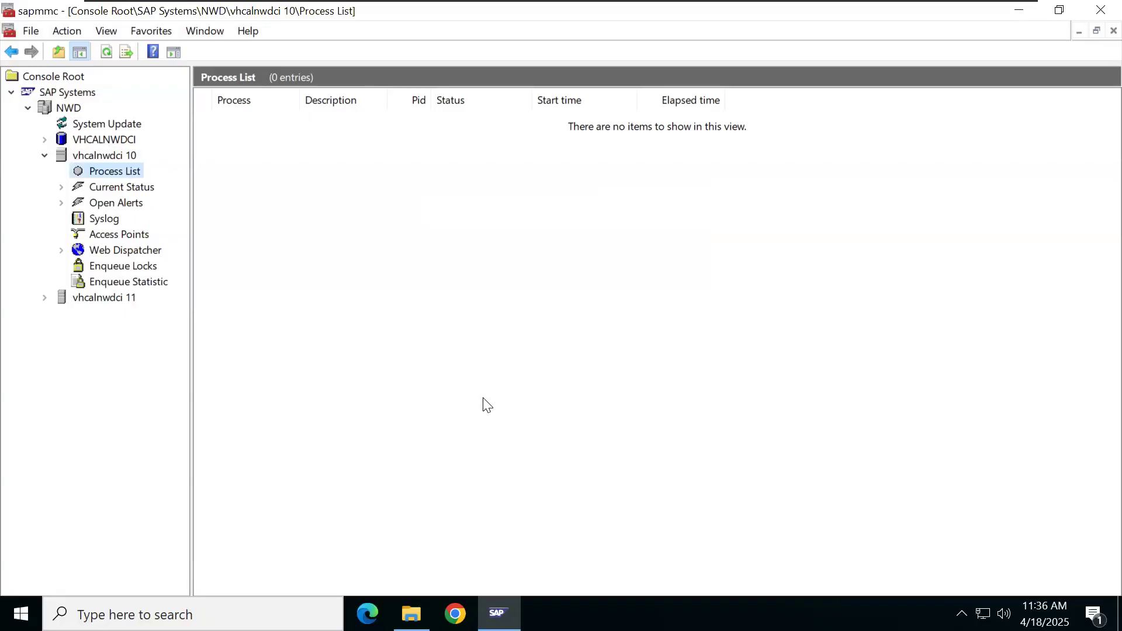
{"action": "left_click", "coordinate": [106, 53]}
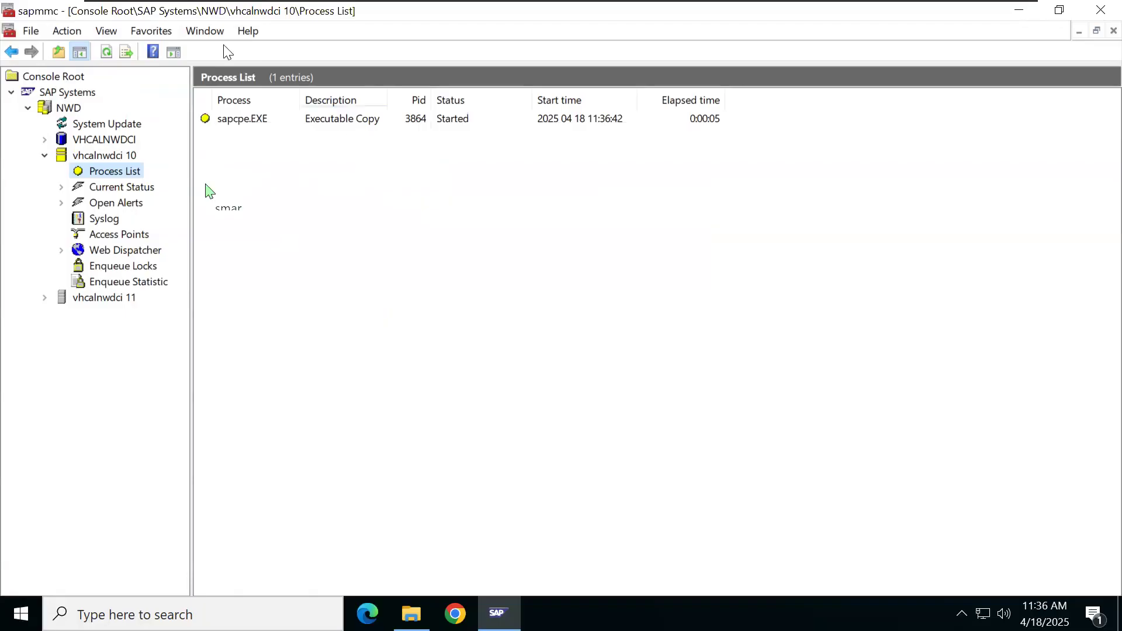
{"action": "left_click", "coordinate": [105, 54]}
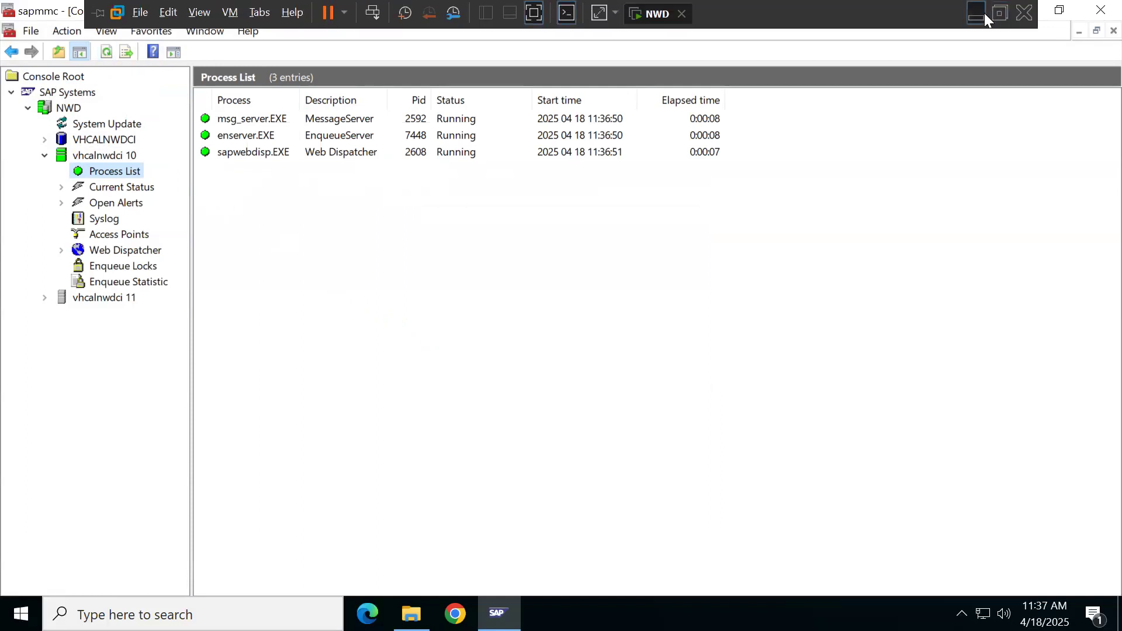
Step: Add a Word note that yellow color indicates starting, during starting time
{"action": "left_click", "coordinate": [984, 13]}
{"action": "type", "text": "Y"}
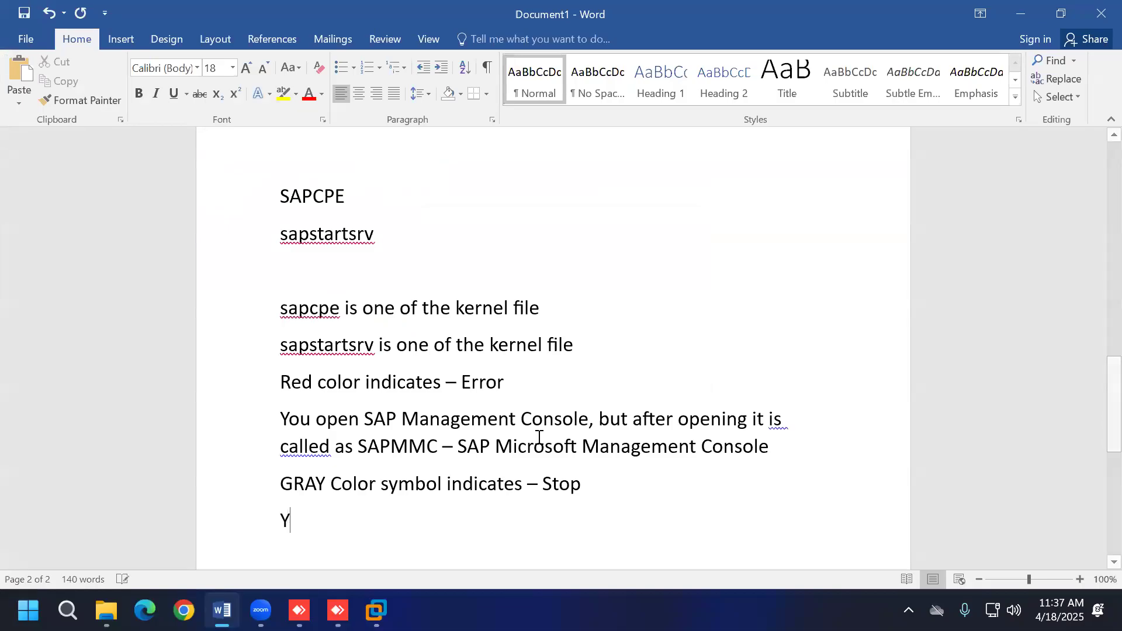
{"action": "type", "text": "ellow color ins"}
{"action": "key", "text": "BackSpace"}
{"action": "type", "text": "dicates"}
{"action": "left_click", "coordinate": [280, 521]}
{"action": "type", "text": "when starting time"}
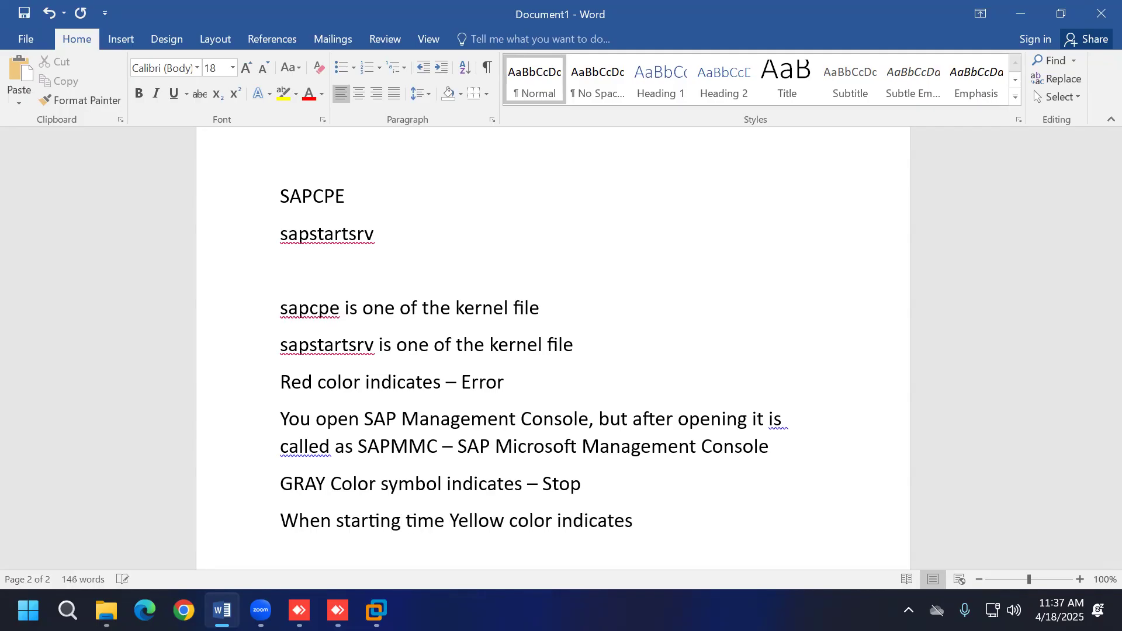
{"action": "left_click", "coordinate": [634, 522]}
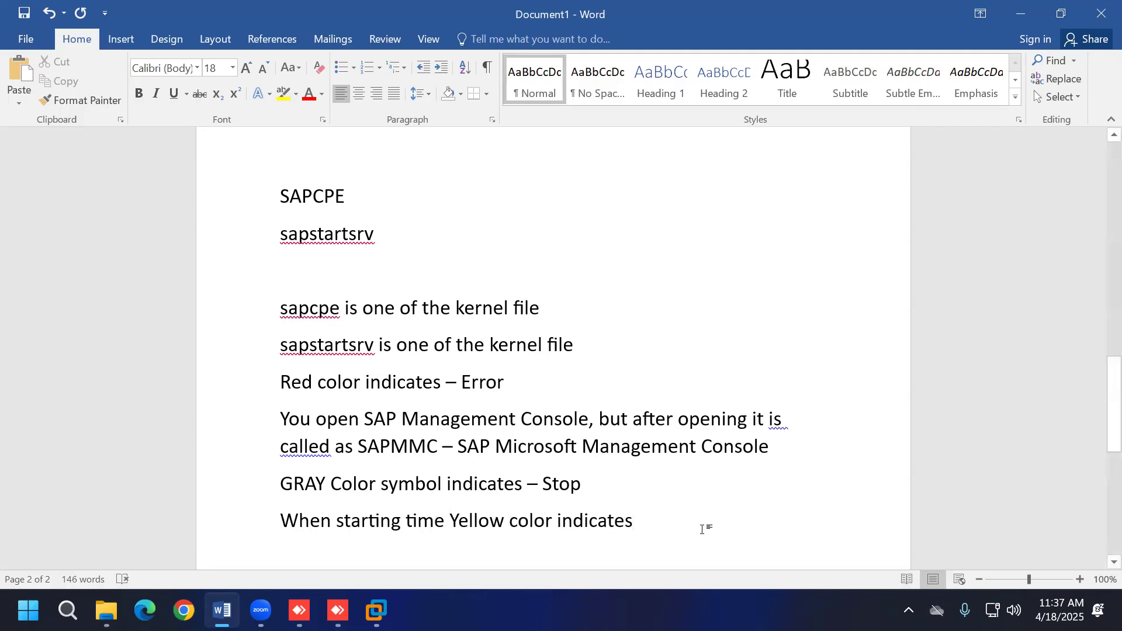
{"action": "type", "text": "starting"}
{"action": "key", "text": "Return"}
Step: Add the note 'green color indicates - started', then return to the SAP console
{"action": "type", "text": "green color indicates - started"}
{"action": "key", "text": "Return"}
{"action": "key", "text": "Return"}
{"action": "key", "text": "Return"}
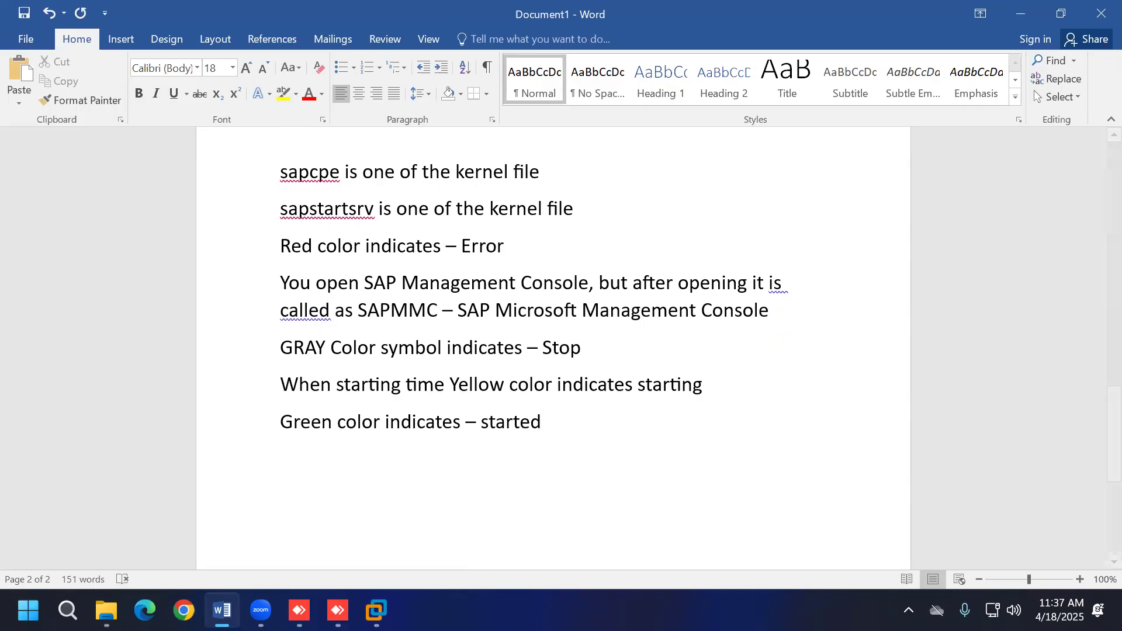
{"action": "left_click", "coordinate": [377, 611]}
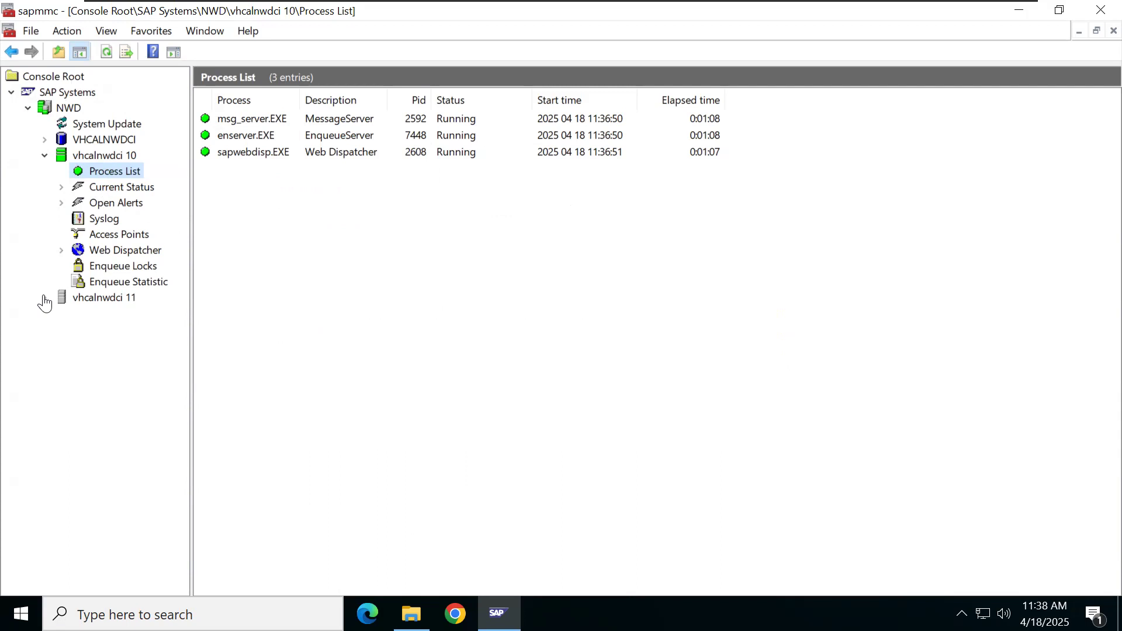
Step: Bring up File Explorer showing D:\usr\sap\NWD\ASCS10\exe with its 117 items
{"action": "left_click", "coordinate": [412, 613]}
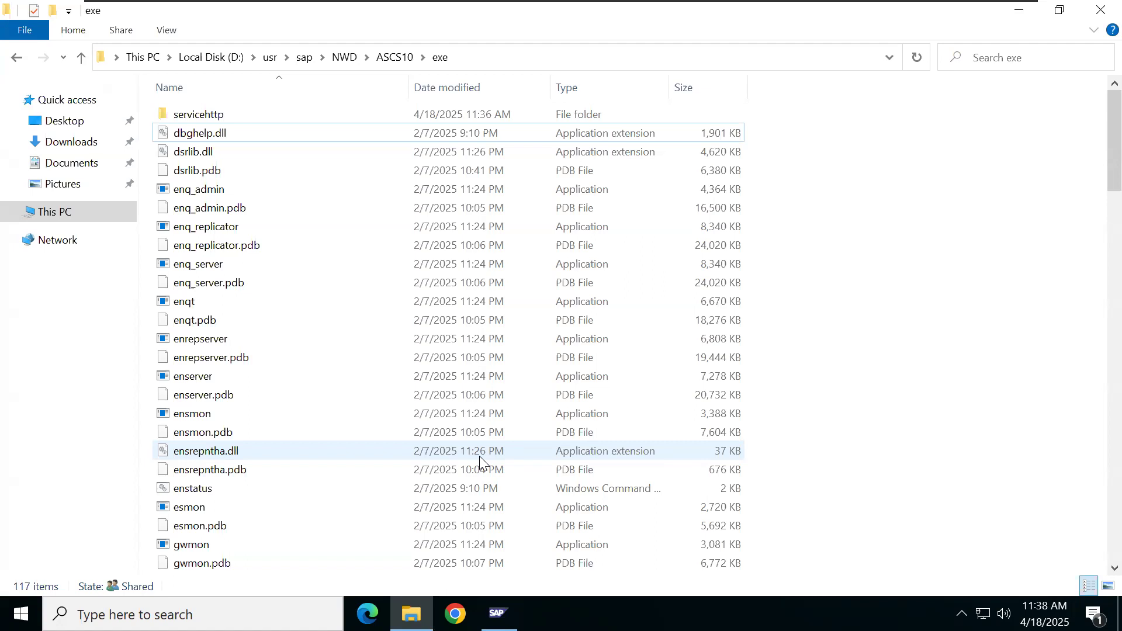
Step: Note that starting ASCS makes sapcpe copy the main kernel folder into the ASCS instance kernel folder
{"action": "mouse_move", "coordinate": [941, 8]}
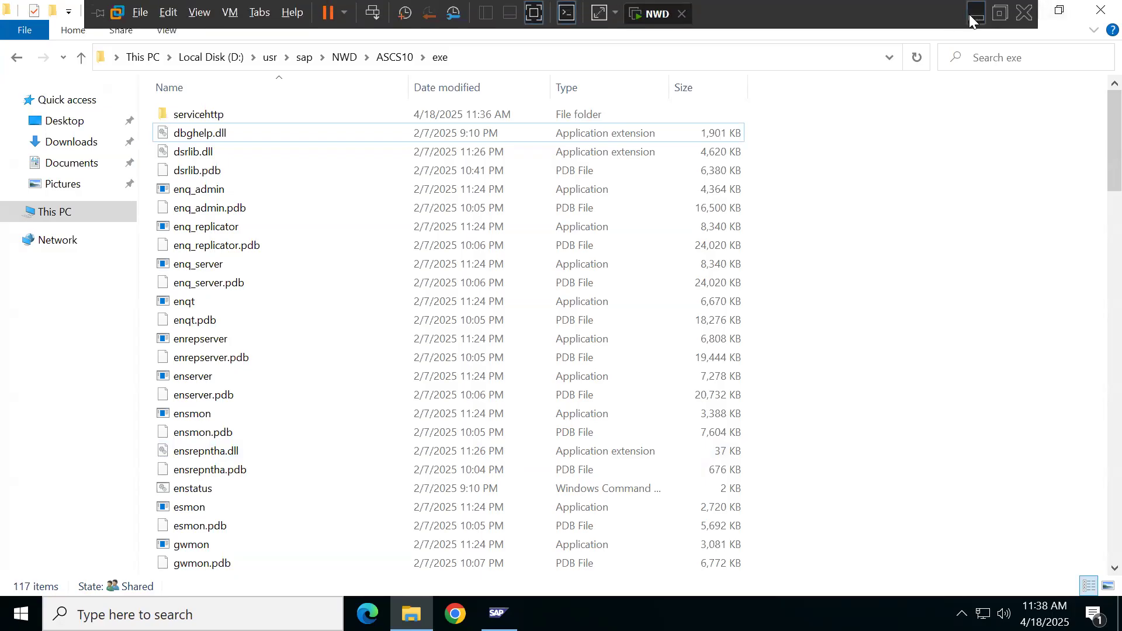
{"action": "left_click", "coordinate": [975, 12]}
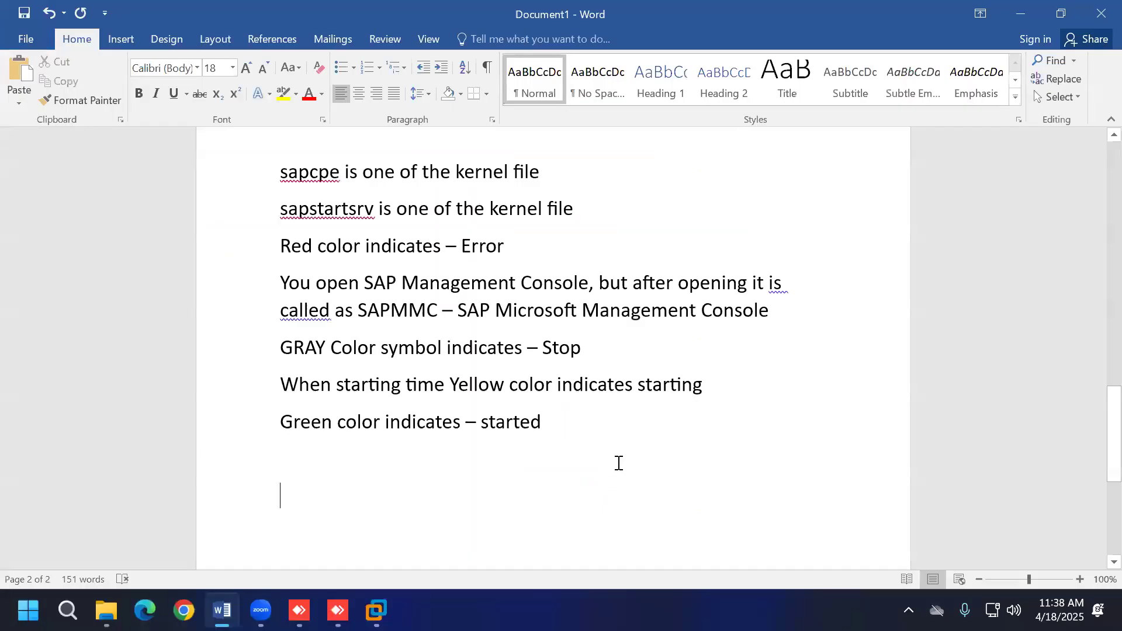
{"action": "left_click", "coordinate": [619, 462]}
{"action": "type", "text": "SAPCPE"}
{"action": "key", "text": "BackSpace"}
{"action": "key", "text": "BackSpace"}
{"action": "key", "text": "BackSpace"}
{"action": "key", "text": "BackSpace"}
{"action": "key", "text": "BackSpace"}
{"action": "key", "text": "BackSpace"}
{"action": "type", "text": "when u"}
{"action": "key", "text": "BackSpace"}
{"action": "type", "text": "you start the ASCS instance"}
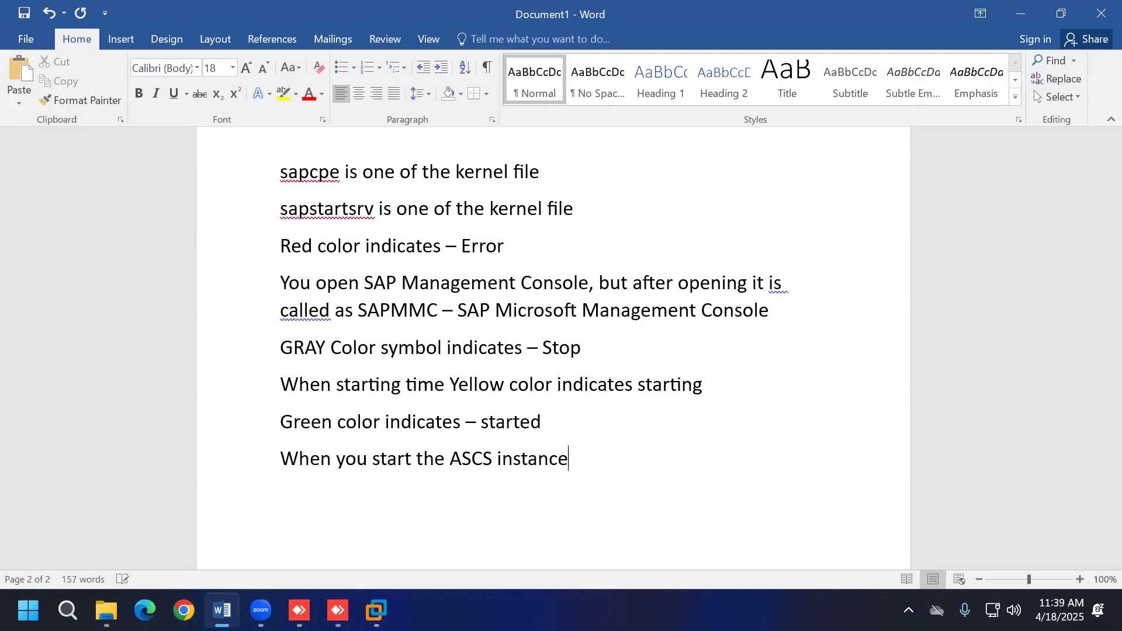
{"action": "type", "text": ", sapcpe copy the kernel from "}
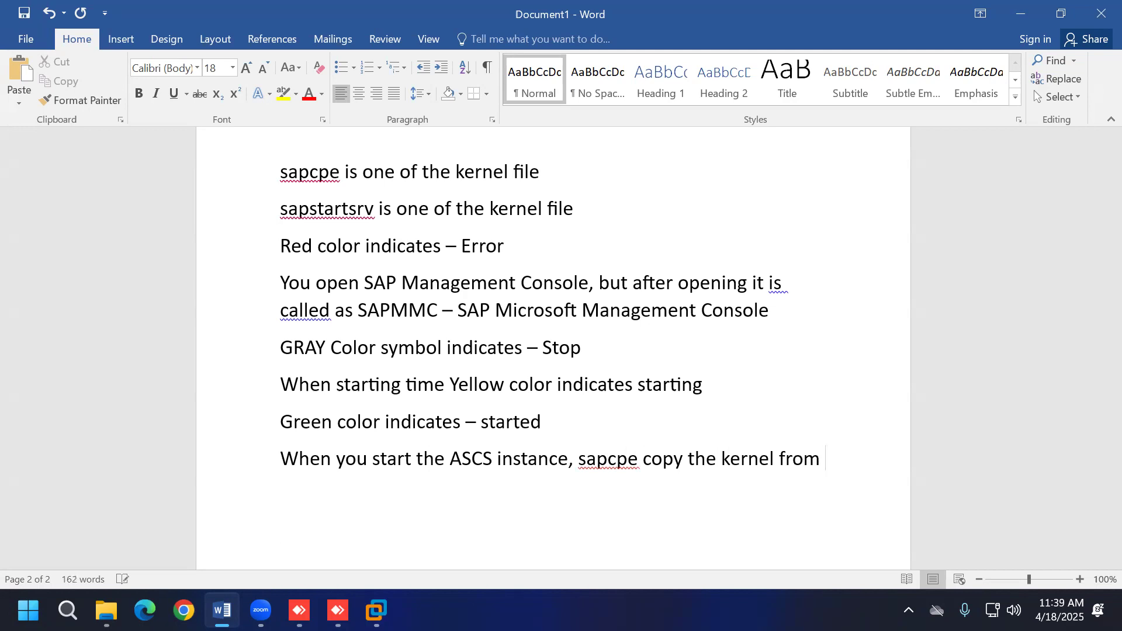
{"action": "type", "text": "mail"}
{"action": "key", "text": "BackSpace"}
{"action": "type", "text": "n kernel folder to ASCS instance kernel folder"}
{"action": "key", "text": "Return"}
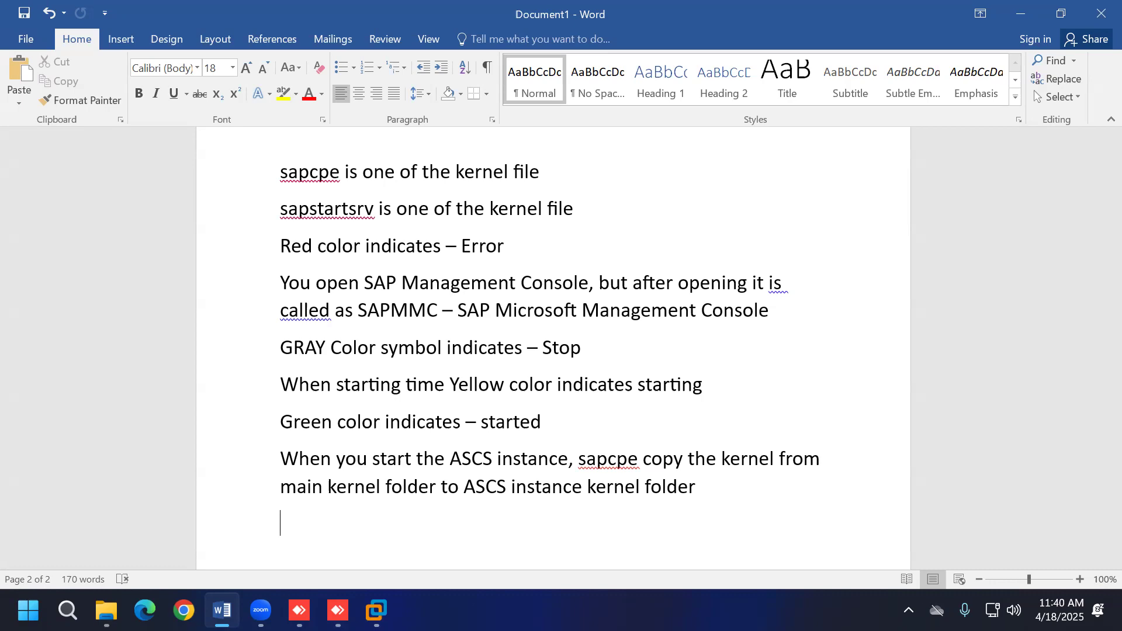
{"action": "left_click", "coordinate": [376, 611]}
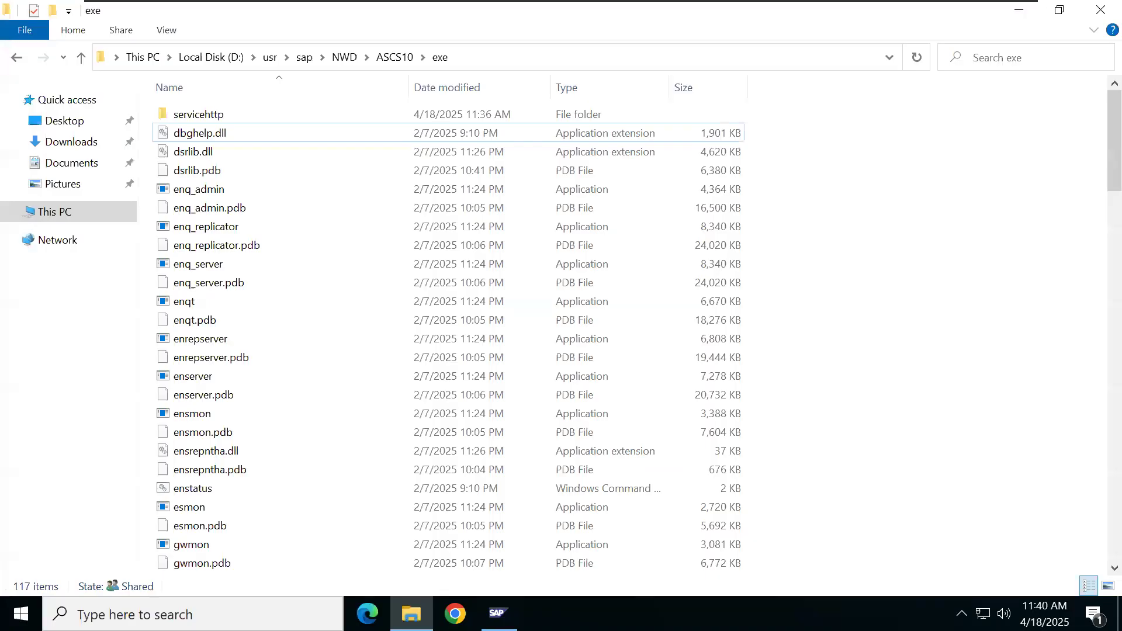
{"action": "left_click", "coordinate": [499, 614]}
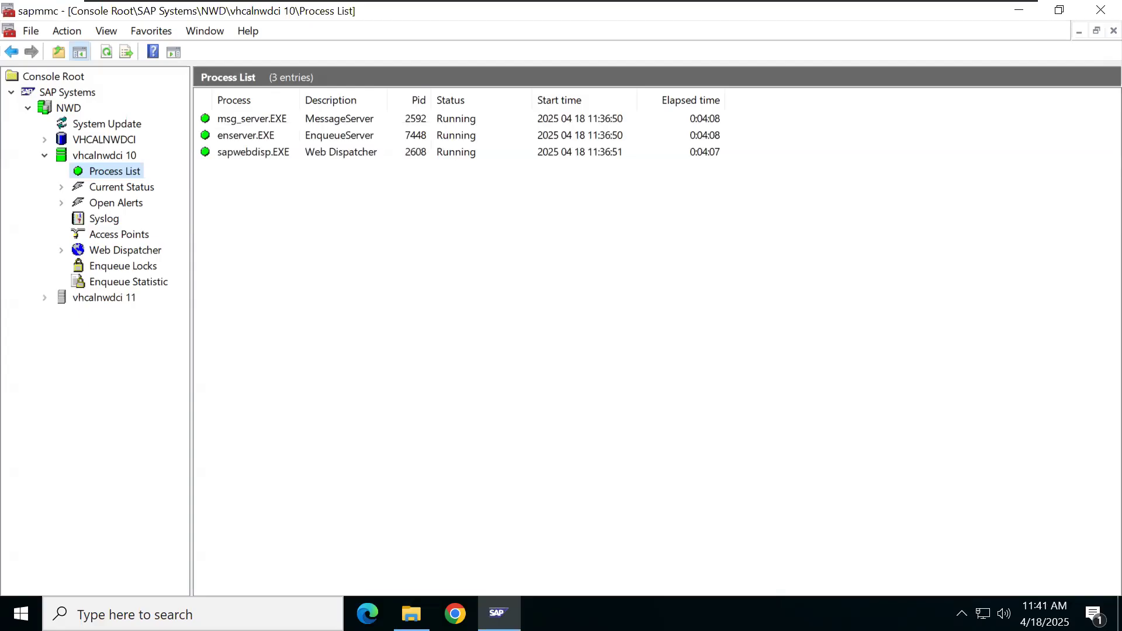
Step: Add the line 'In ASCS Instance - message server & Enqueue Server is available' to the notes
{"action": "left_click", "coordinate": [979, 14]}
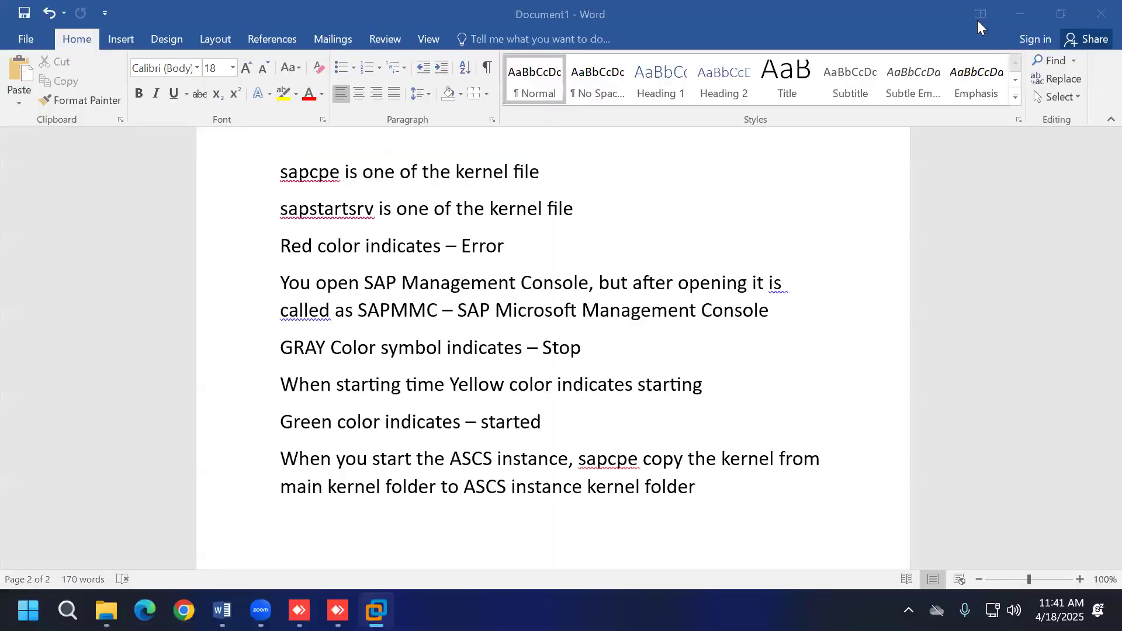
{"action": "scroll", "coordinate": [785, 349], "scroll_direction": "down", "scroll_amount": 3}
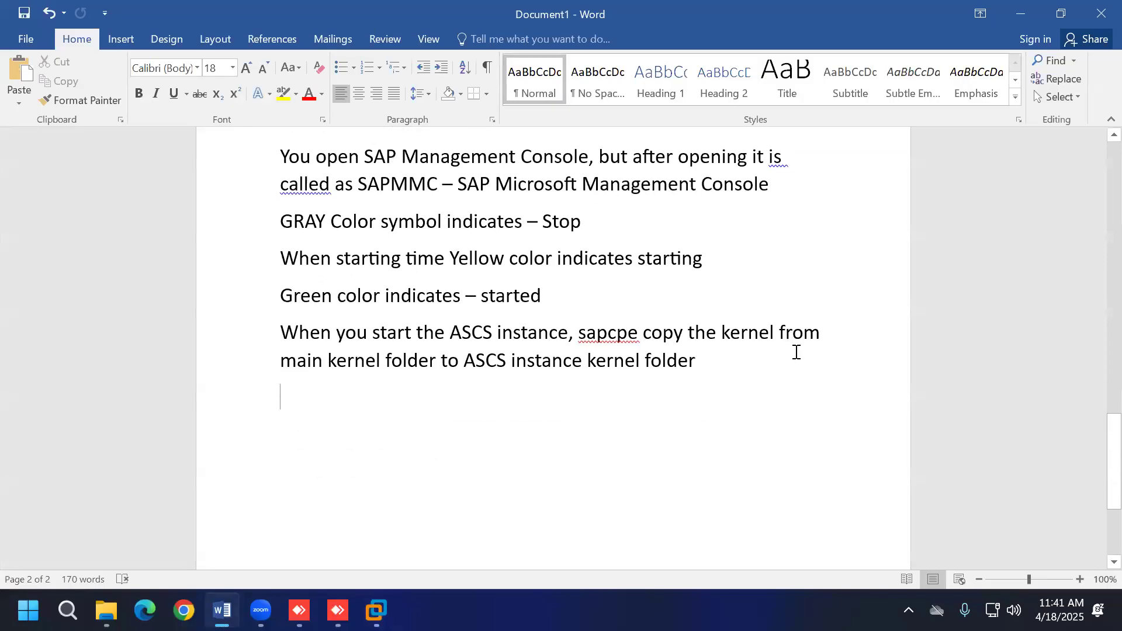
{"action": "type", "text": "In ASCS Instance"}
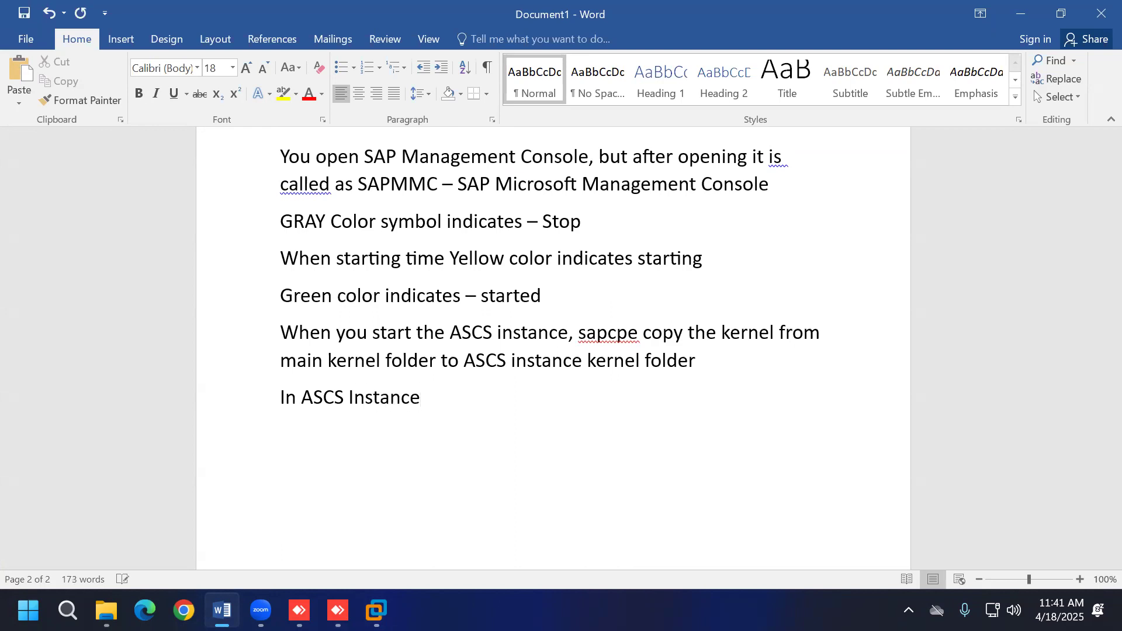
{"action": "type", "text": " - message server"}
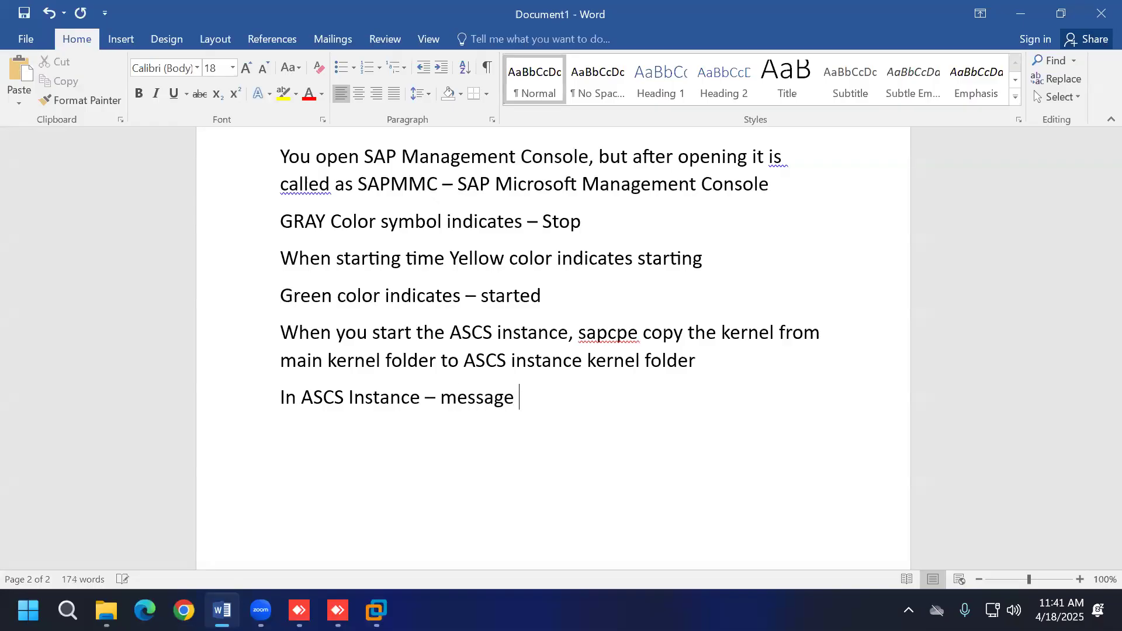
{"action": "type", "text": " & En"}
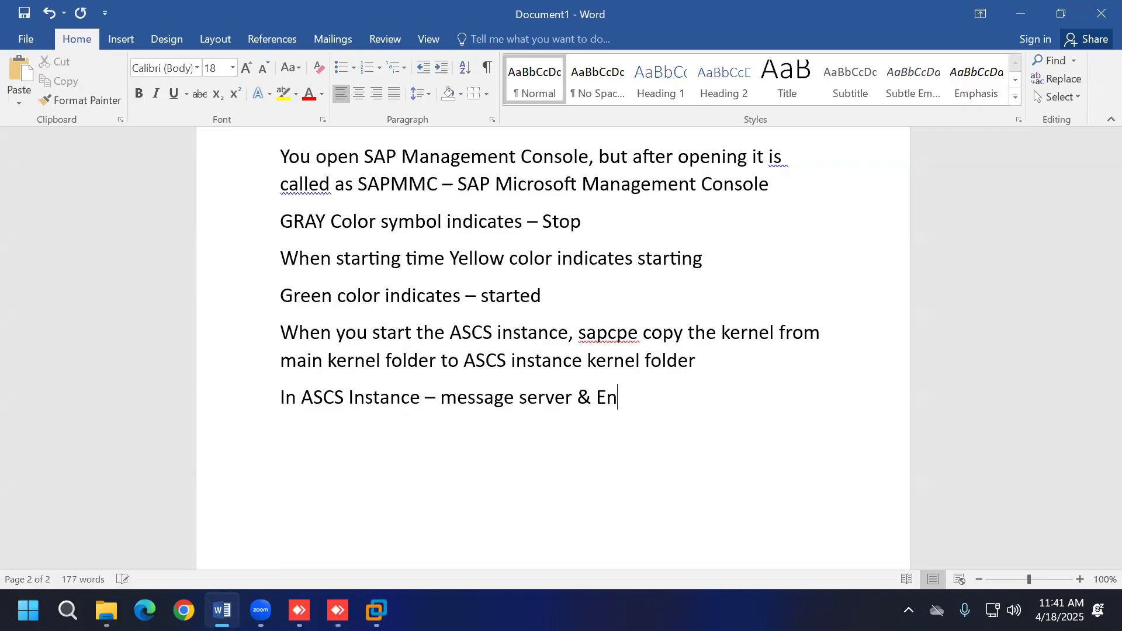
{"action": "type", "text": "queue Se"}
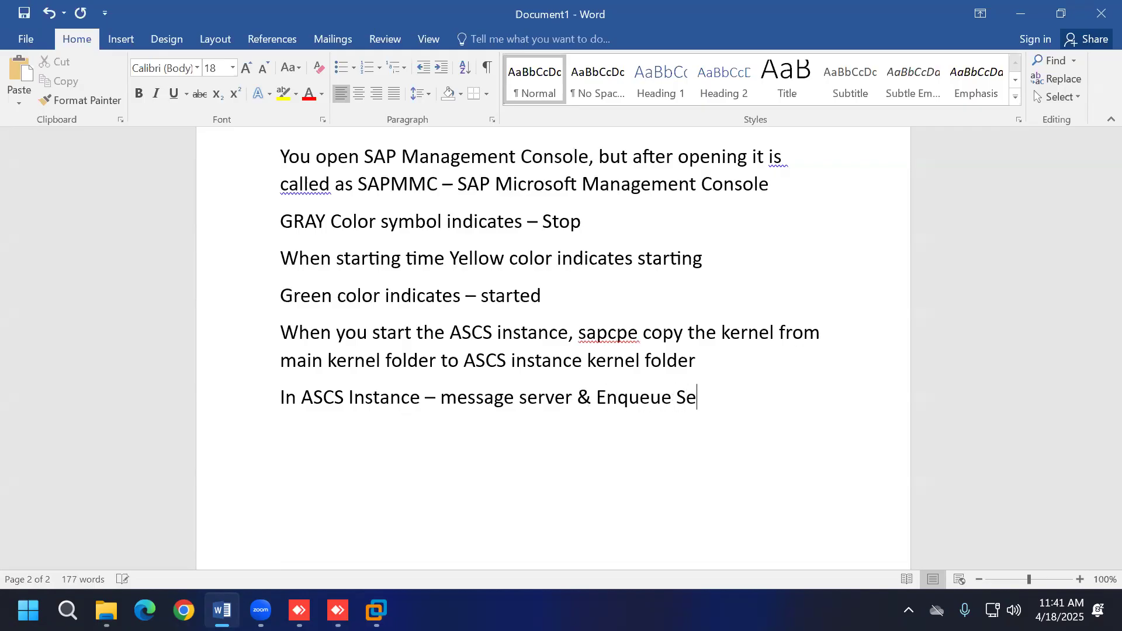
{"action": "type", "text": "rver is available"}
{"action": "key", "text": "BackSpace"}
{"action": "key", "text": "BackSpace"}
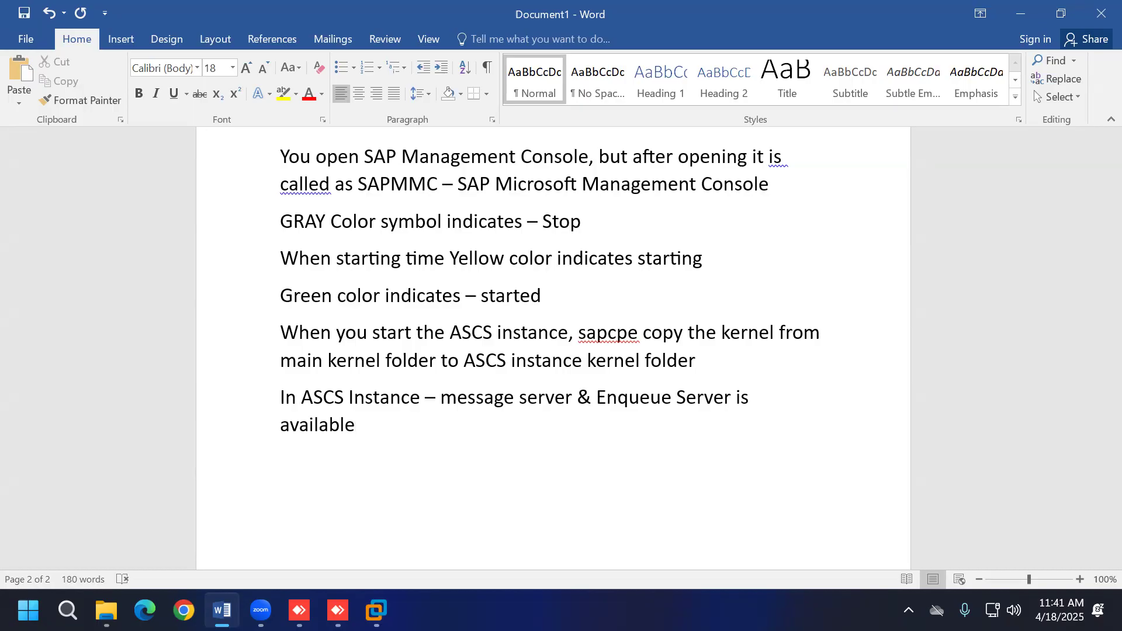
{"action": "left_click", "coordinate": [376, 610]}
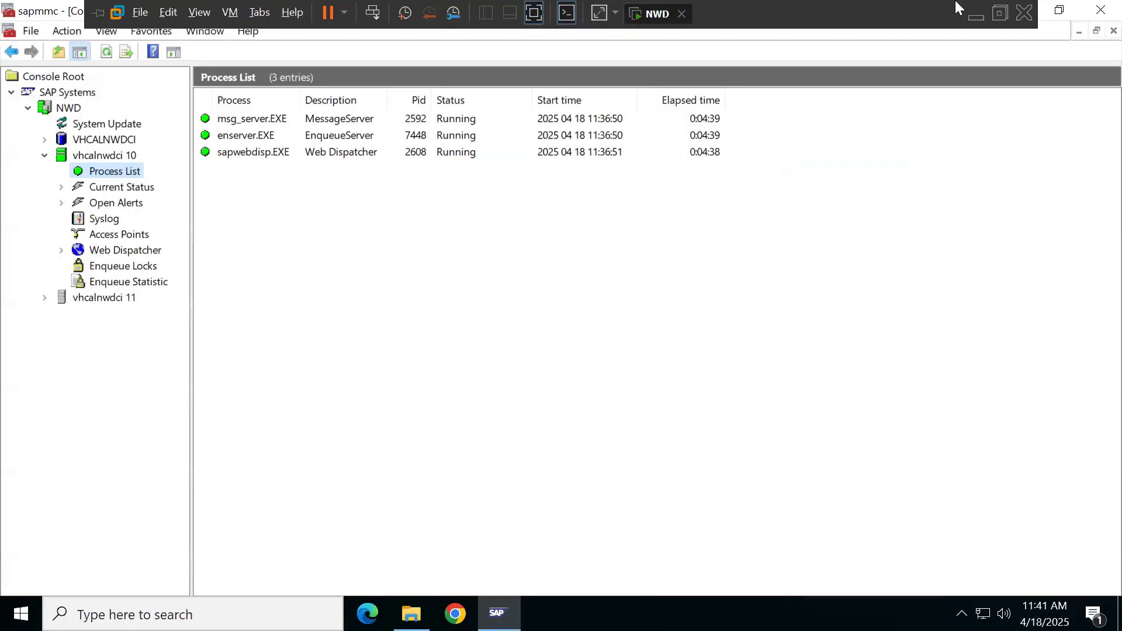
{"action": "left_click", "coordinate": [975, 17]}
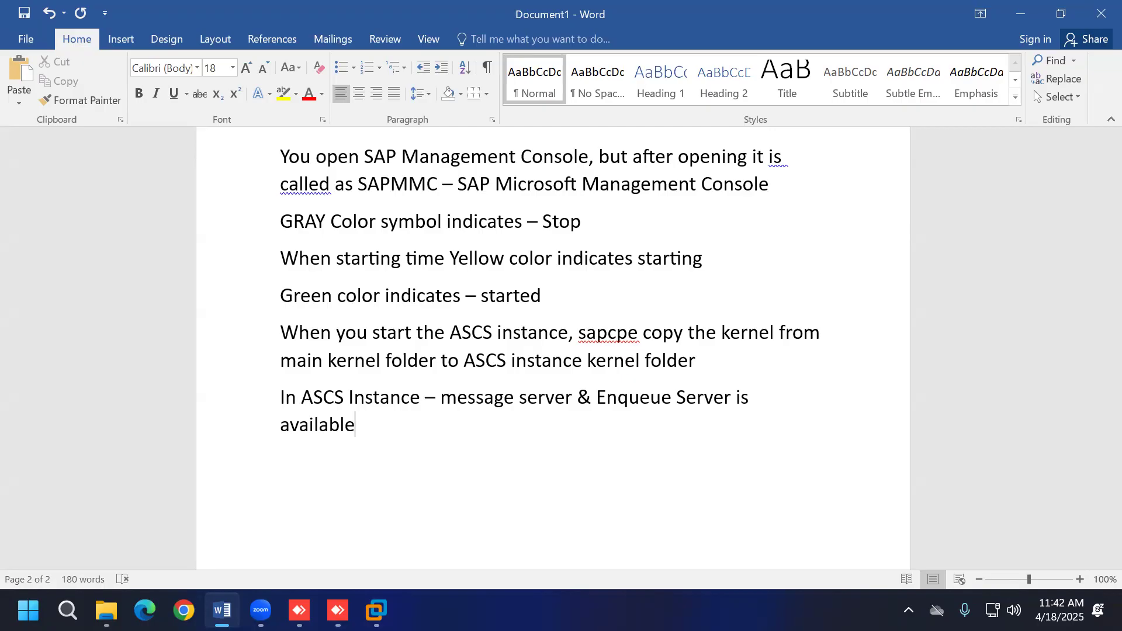
Step: Add notes that SWPM offers SAP Web Dispatcher and Gateway, and Web Dispatcher was chosen for ASCS
{"action": "key", "text": "Return"}
{"action": "type", "text": "when installa"}
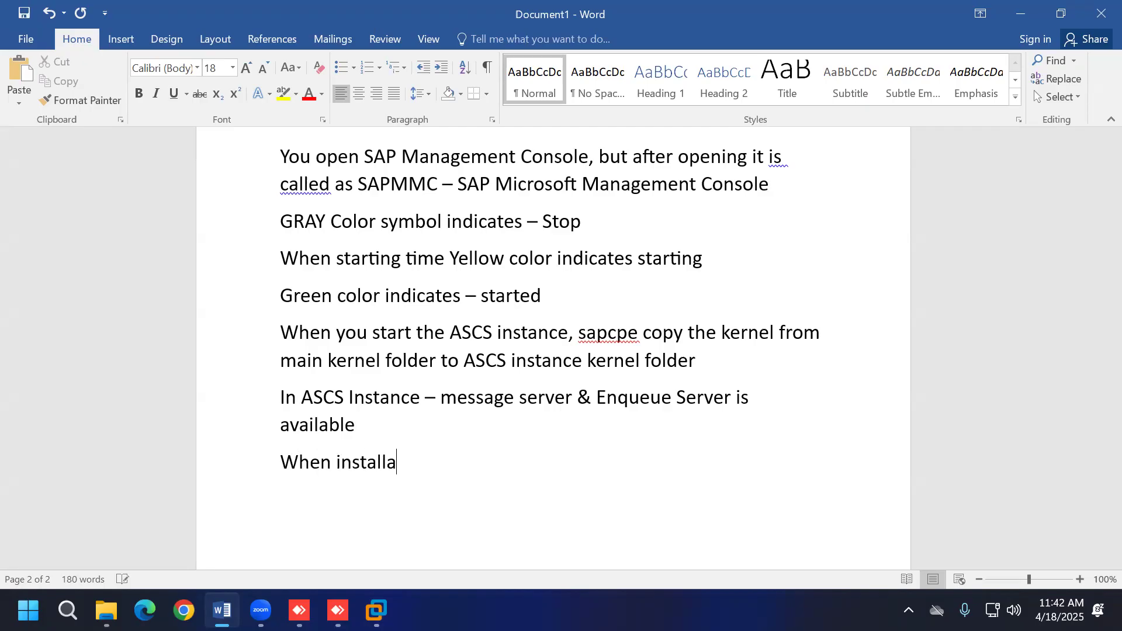
{"action": "type", "text": "tion time"}
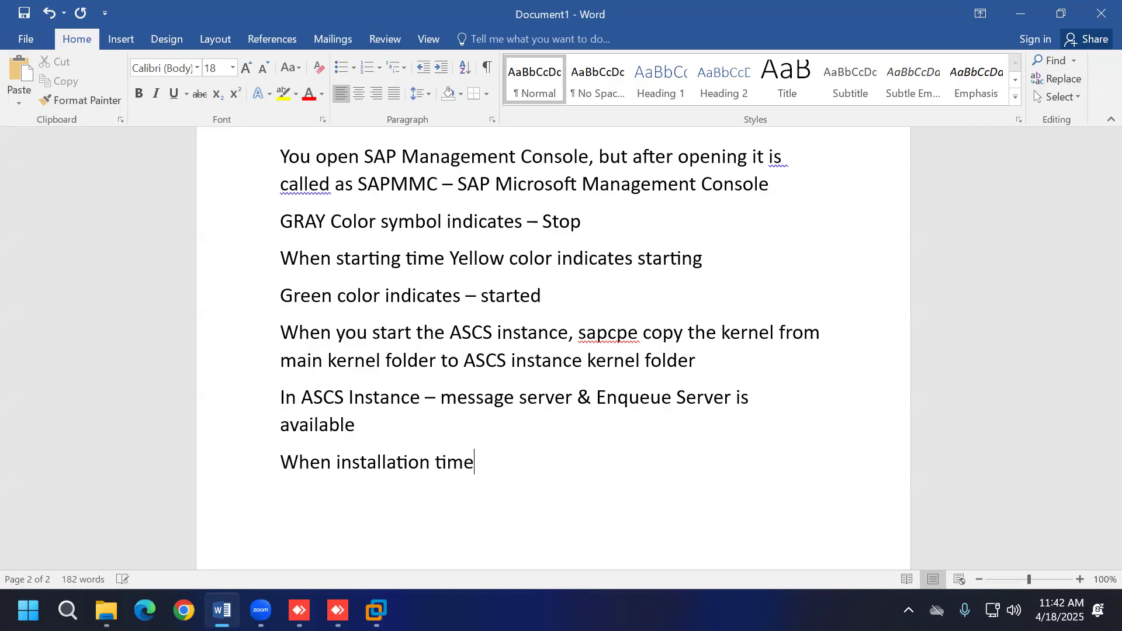
{"action": "type", "text": " SWPM ask yo"}
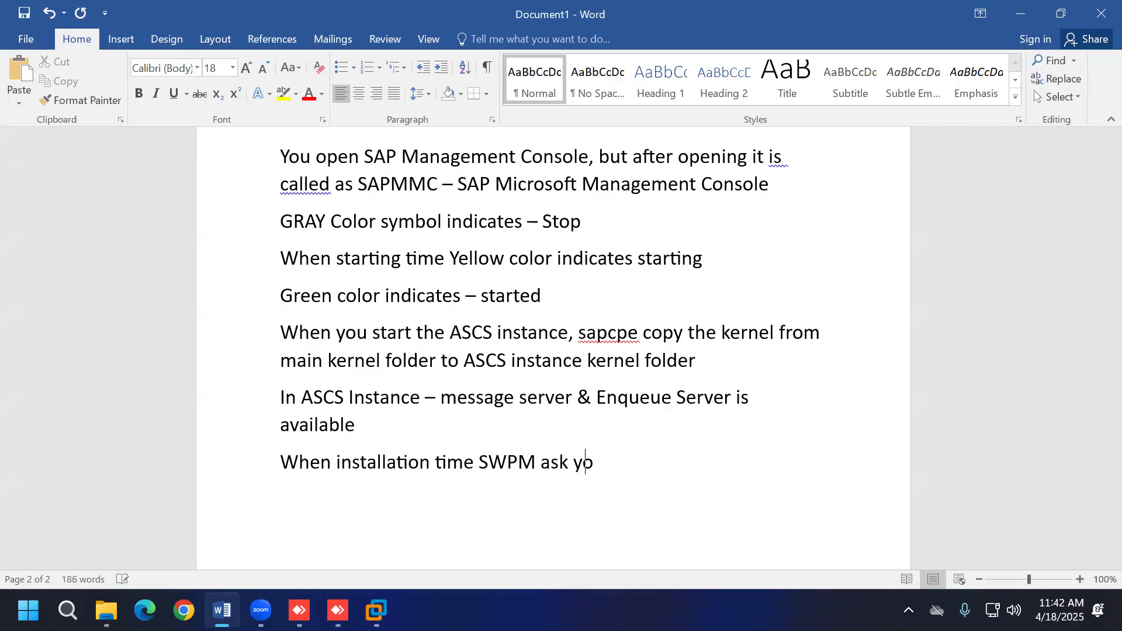
{"action": "type", "text": "u, you want to install"}
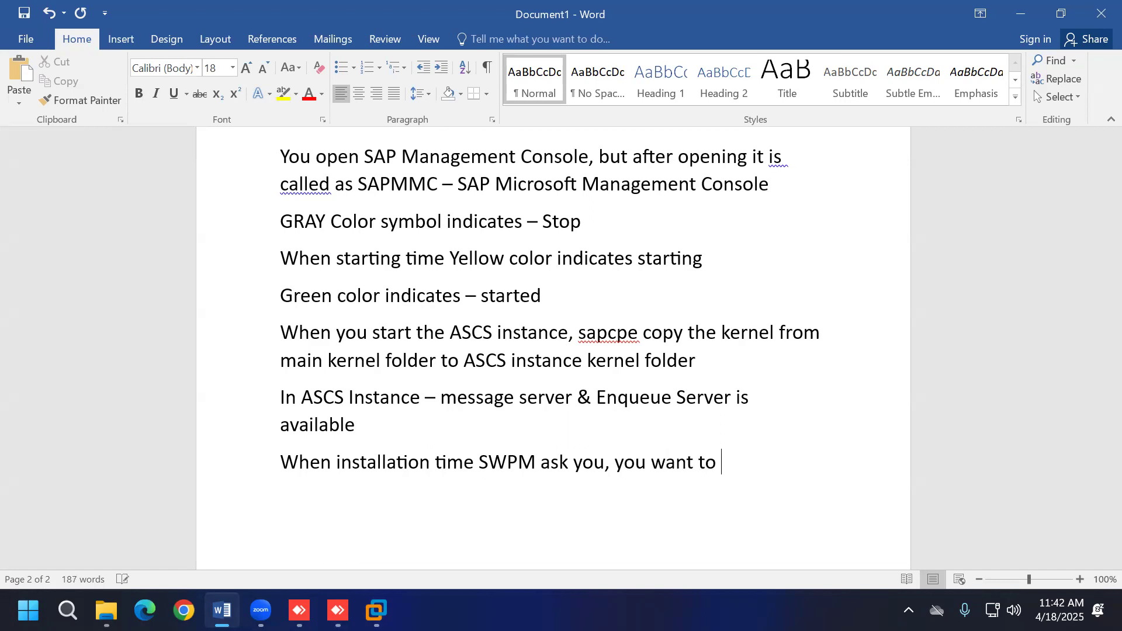
{"action": "type", "text": " SAP Web "}
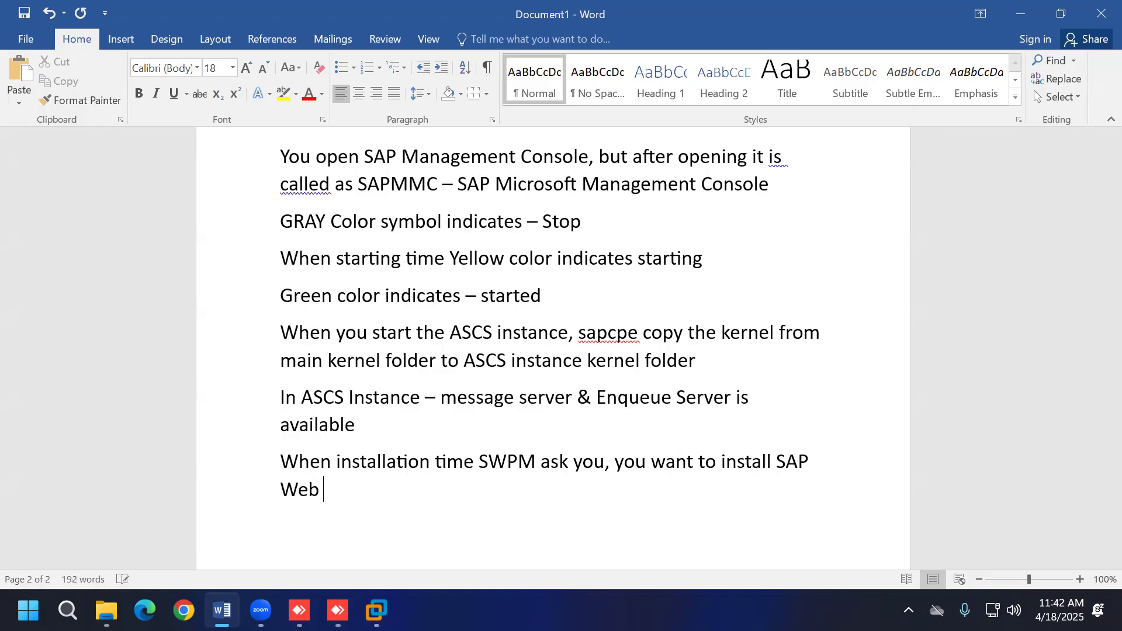
{"action": "type", "text": "Dispatch"}
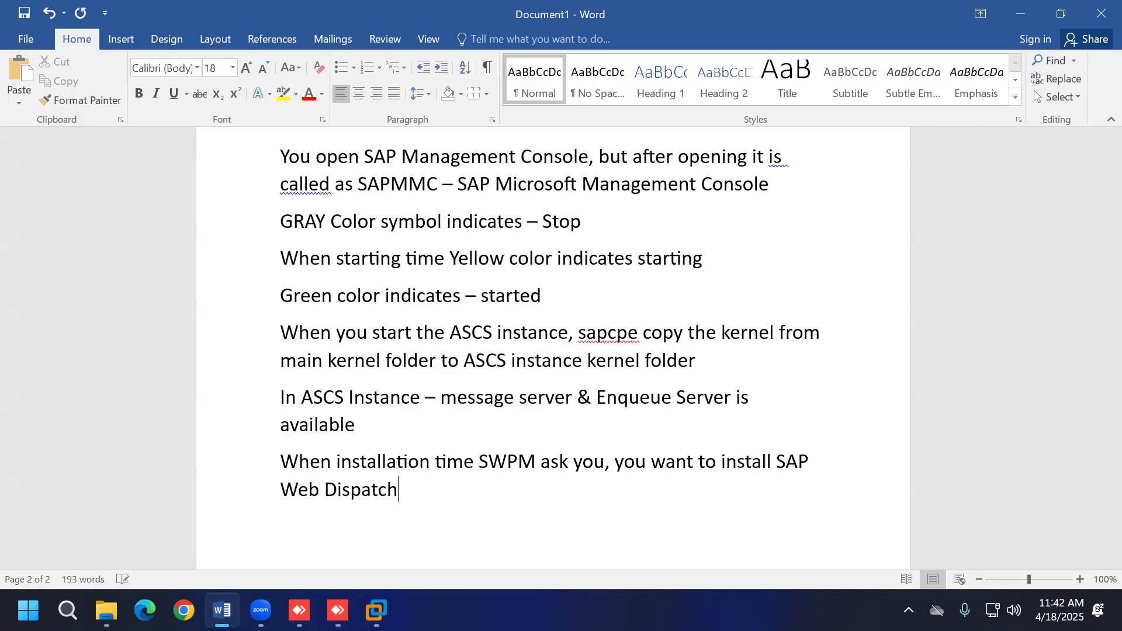
{"action": "type", "text": "er and Gat"}
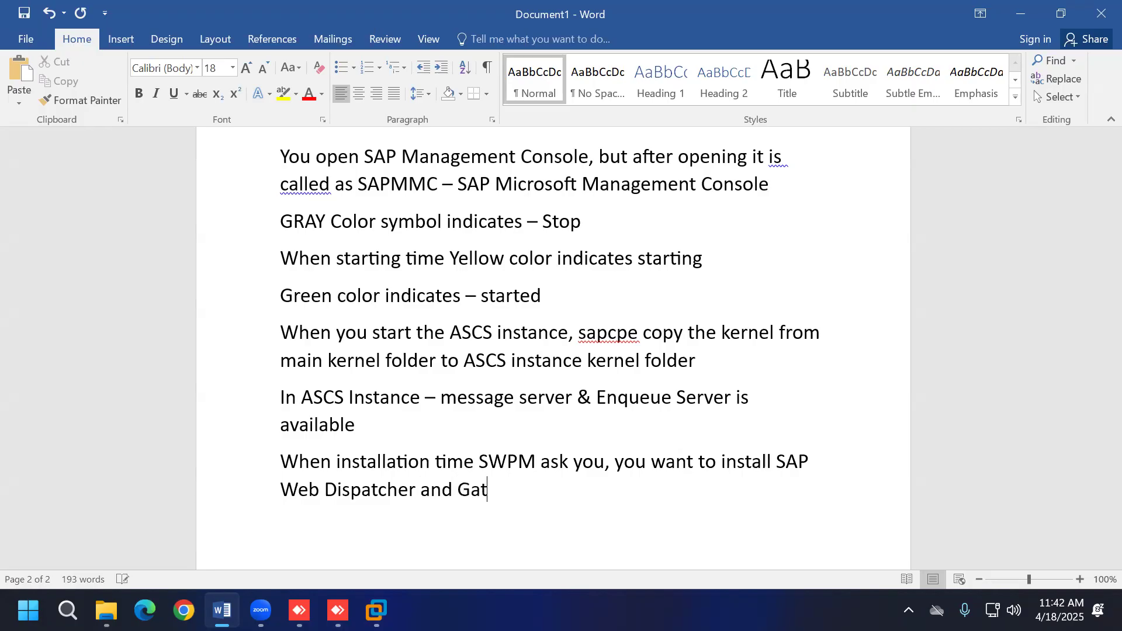
{"action": "type", "text": "eway in ASCS instance"}
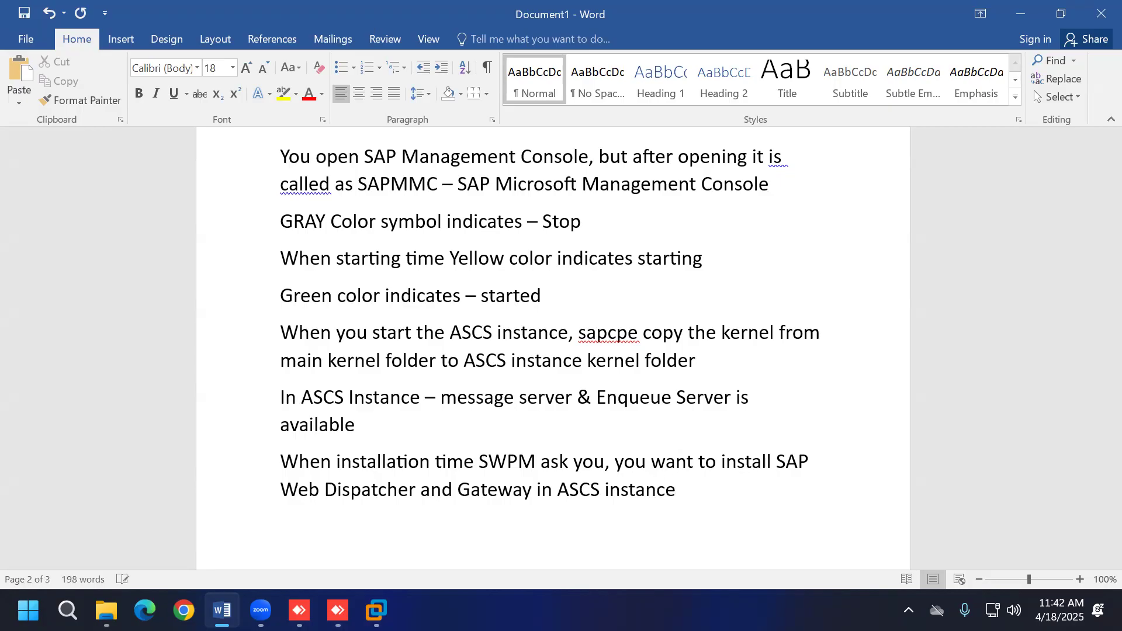
{"action": "key", "text": "Return"}
{"action": "type", "text": "I select SAP"}
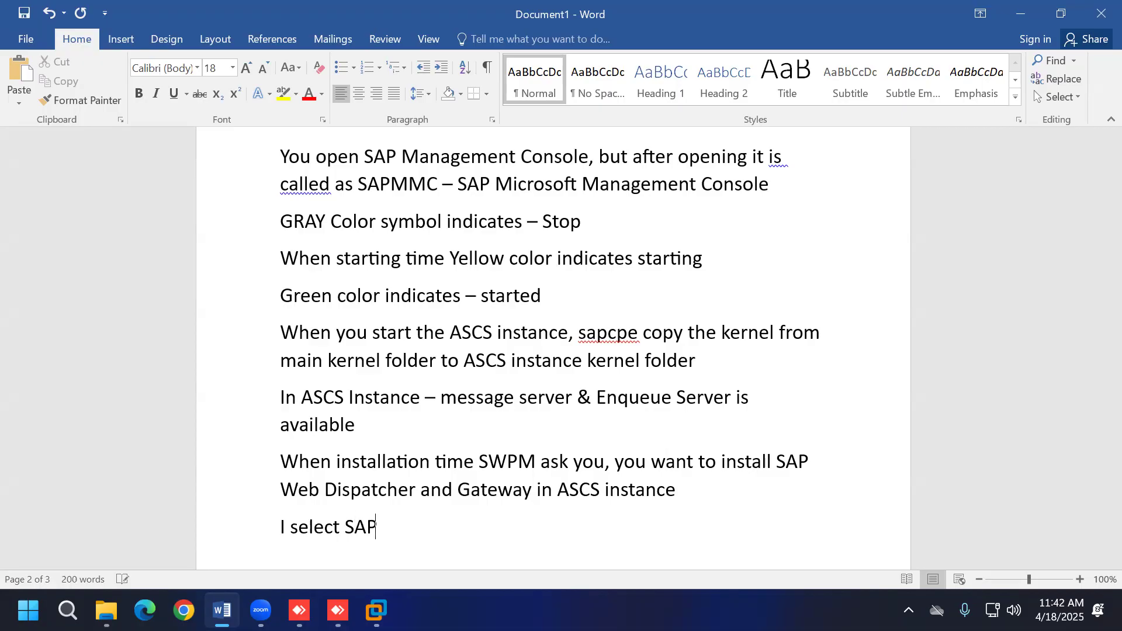
{"action": "type", "text": " Web Dispa"}
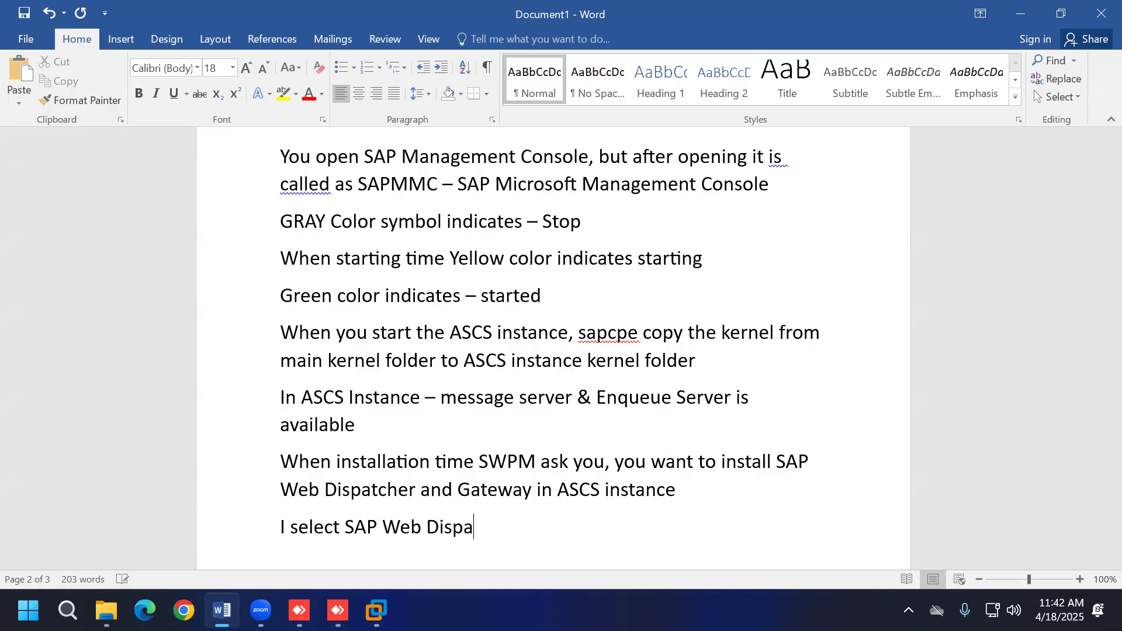
{"action": "type", "text": "tcher, that"}
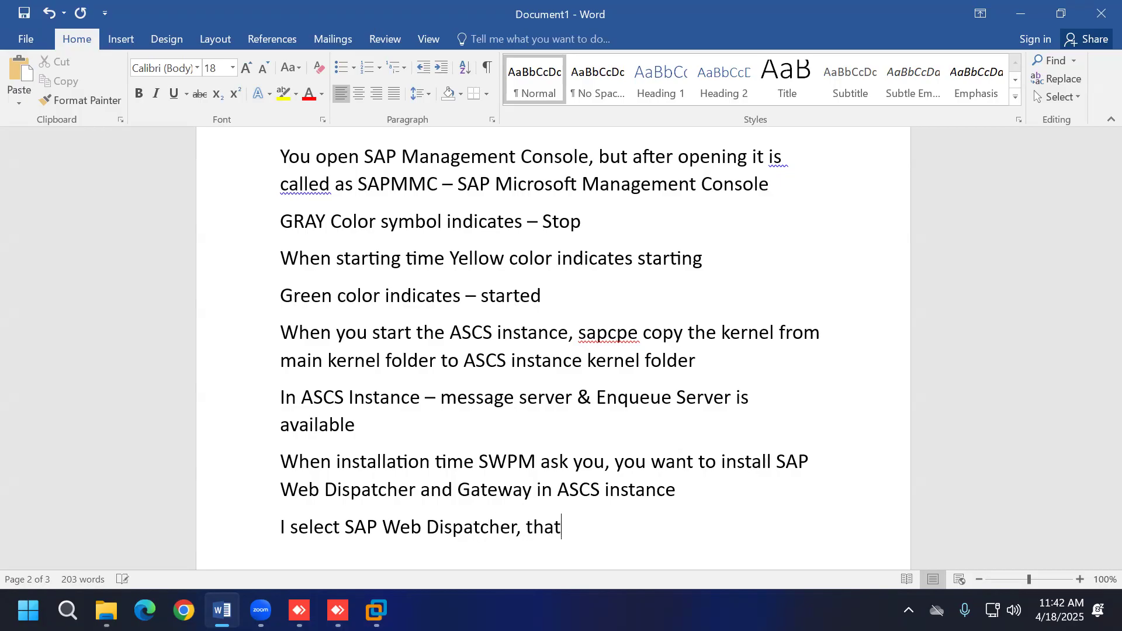
{"action": "type", "text": "'s why SWP"}
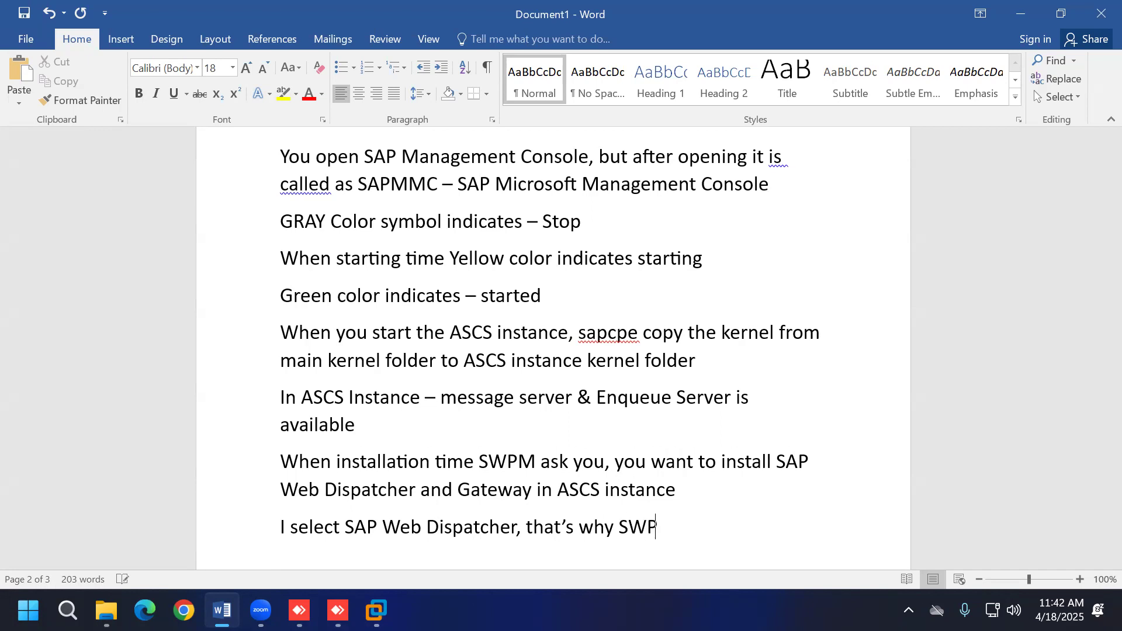
{"action": "type", "text": "M install "}
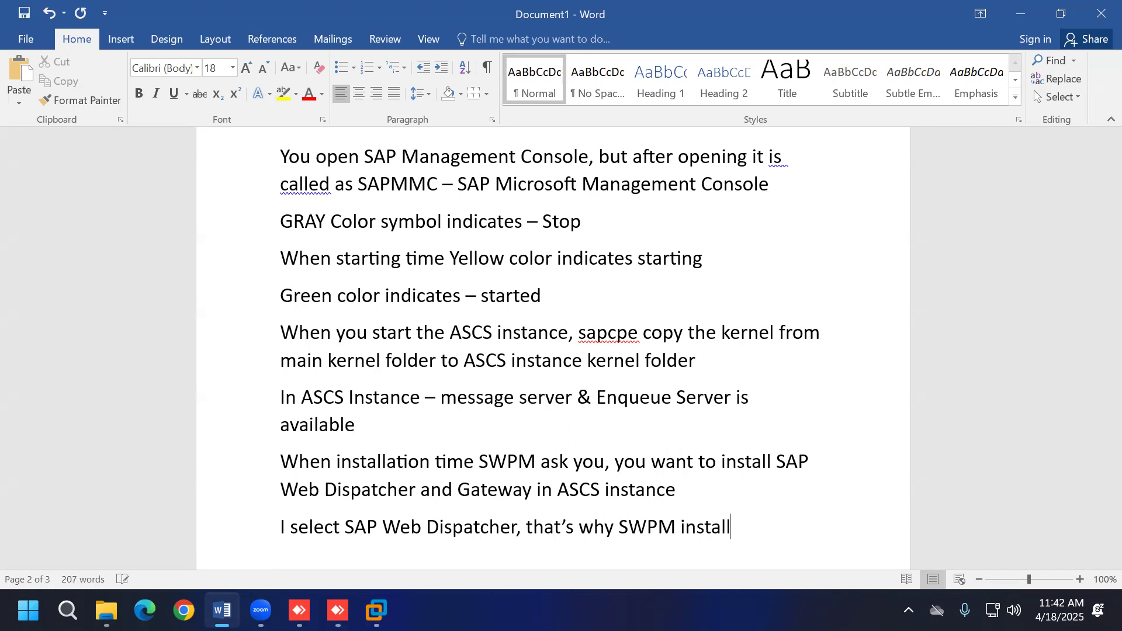
{"action": "type", "text": "SAP Web Dispat"}
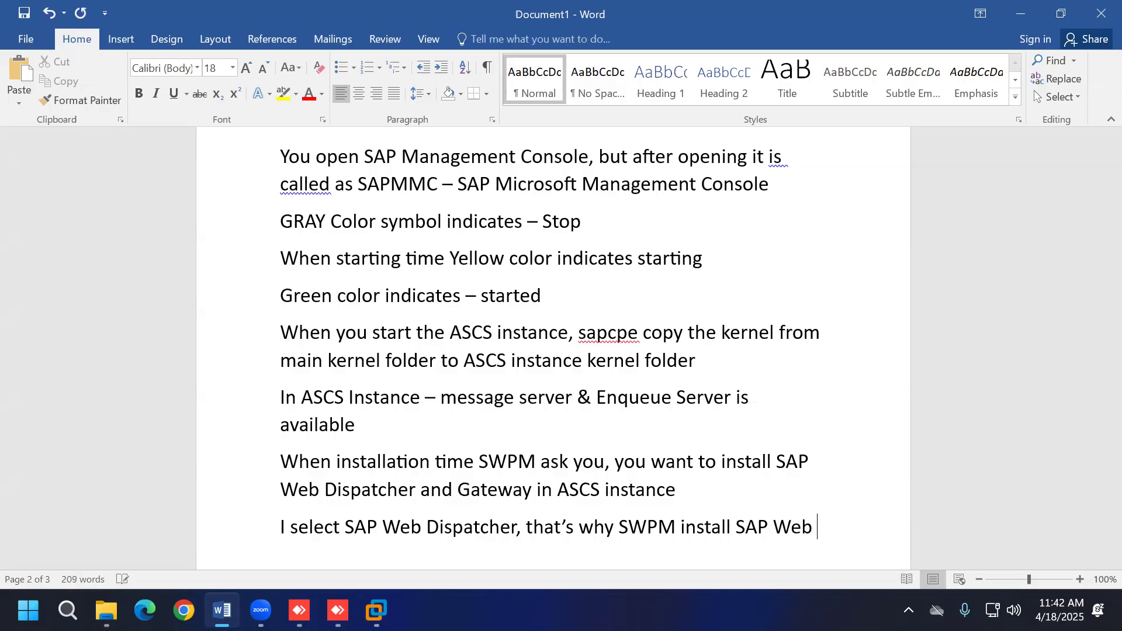
{"action": "type", "text": "ch"}
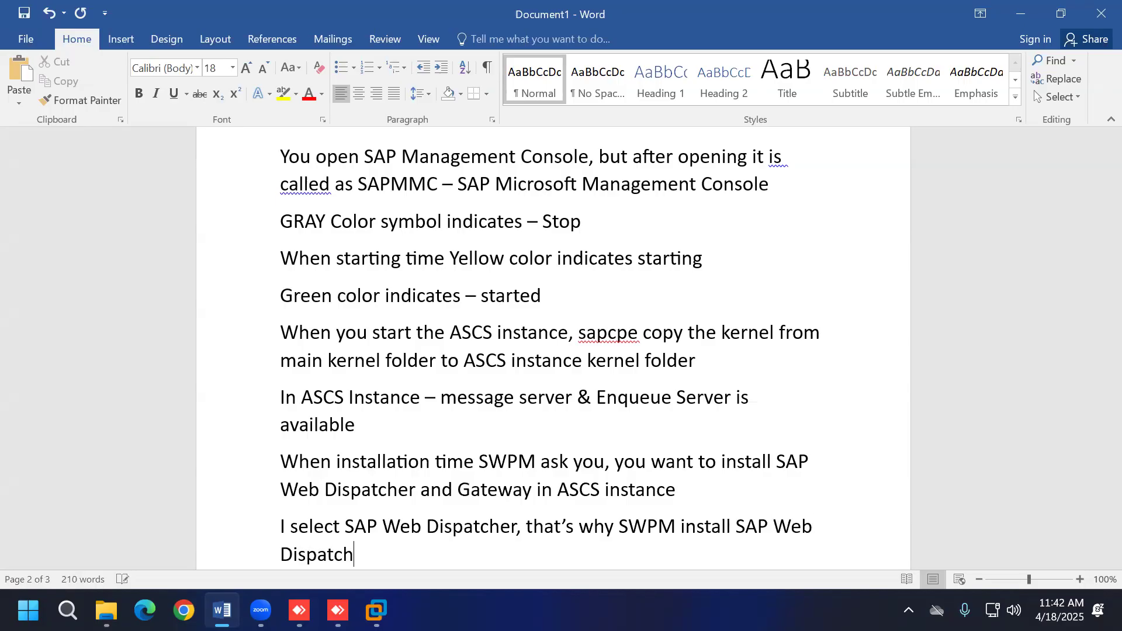
{"action": "type", "text": "er in ASCS Instance"}
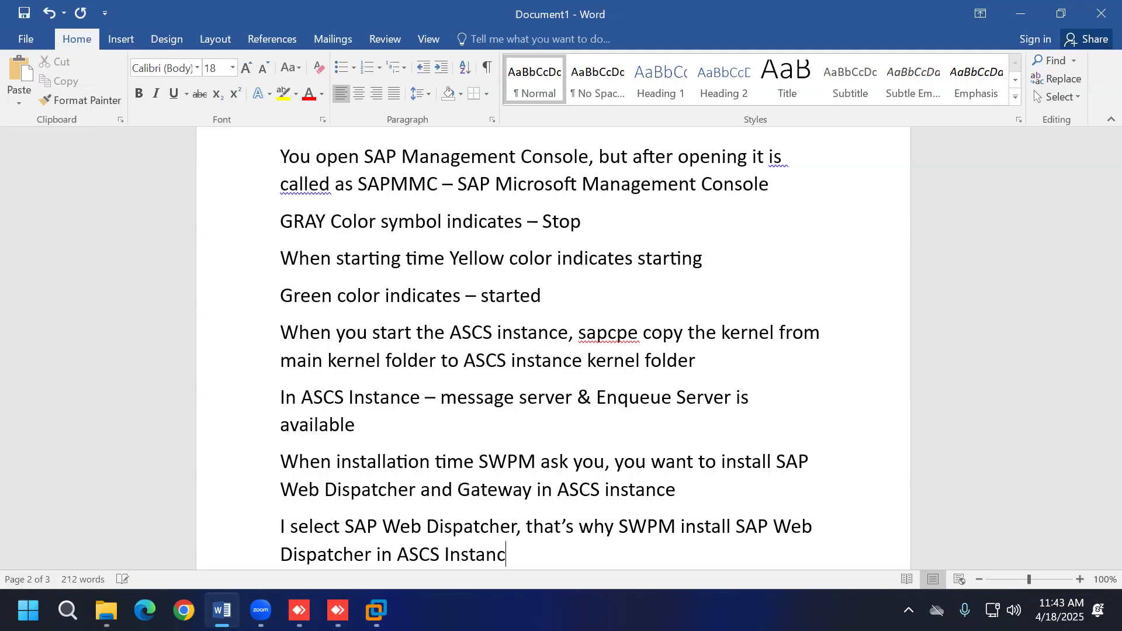
{"action": "key", "text": "Return"}
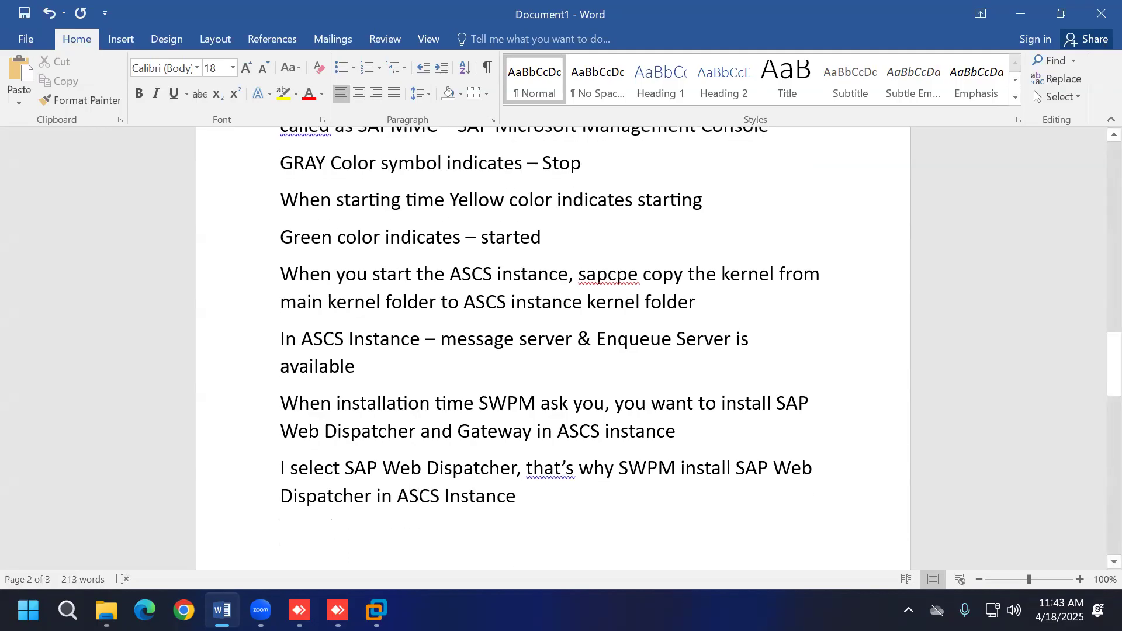
Step: Correct "that's" to "that" using the spelling suggestion, then start a new empty line
{"action": "right_click", "coordinate": [571, 475]}
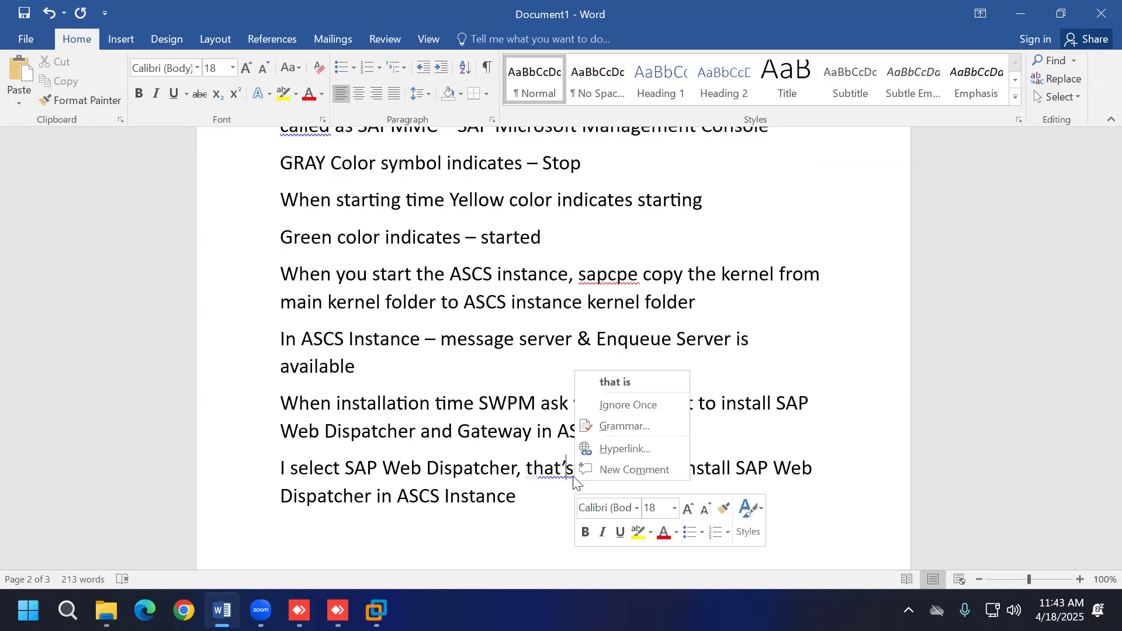
{"action": "left_click", "coordinate": [619, 382]}
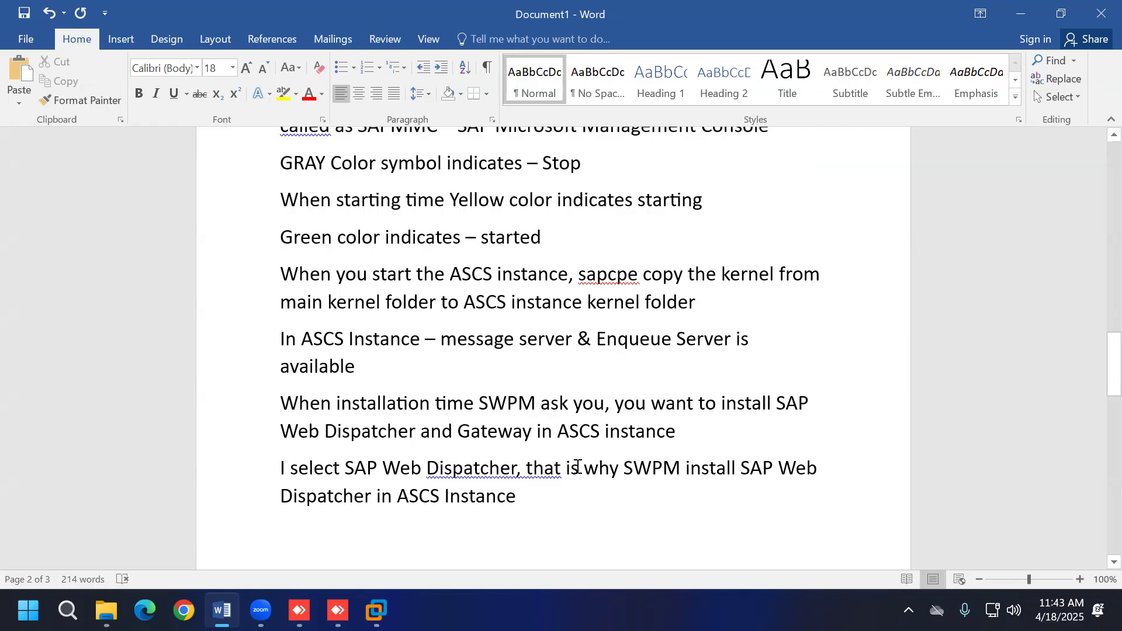
{"action": "left_click", "coordinate": [578, 469]}
{"action": "key", "text": "BackSpace"}
{"action": "key", "text": "BackSpace"}
{"action": "key", "text": "BackSpace"}
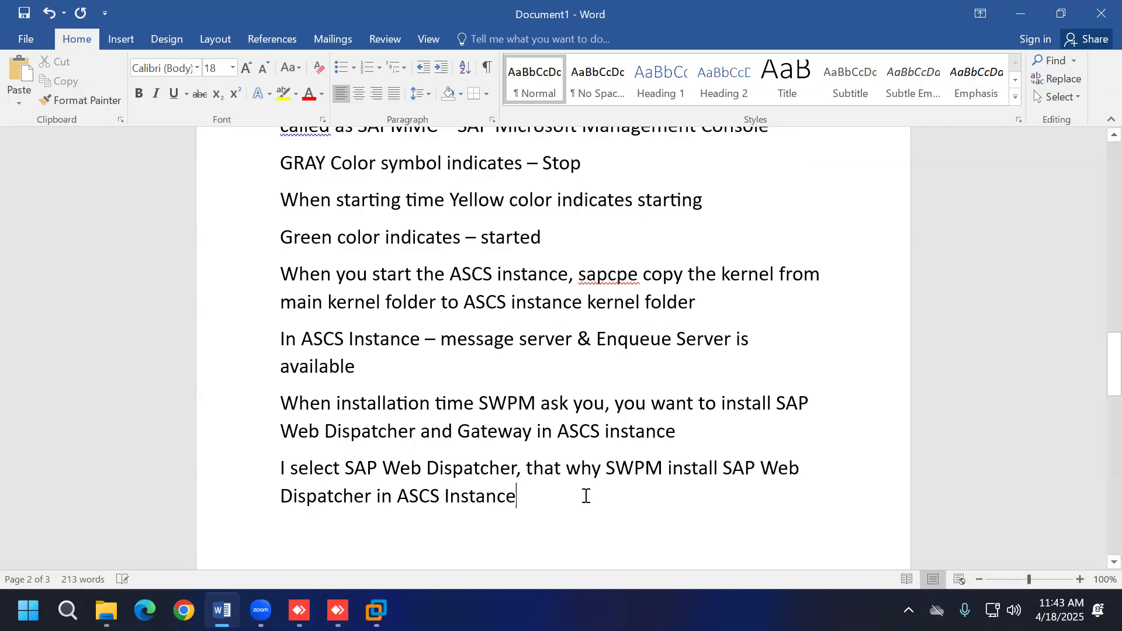
{"action": "left_click", "coordinate": [586, 495]}
{"action": "key", "text": "Return"}
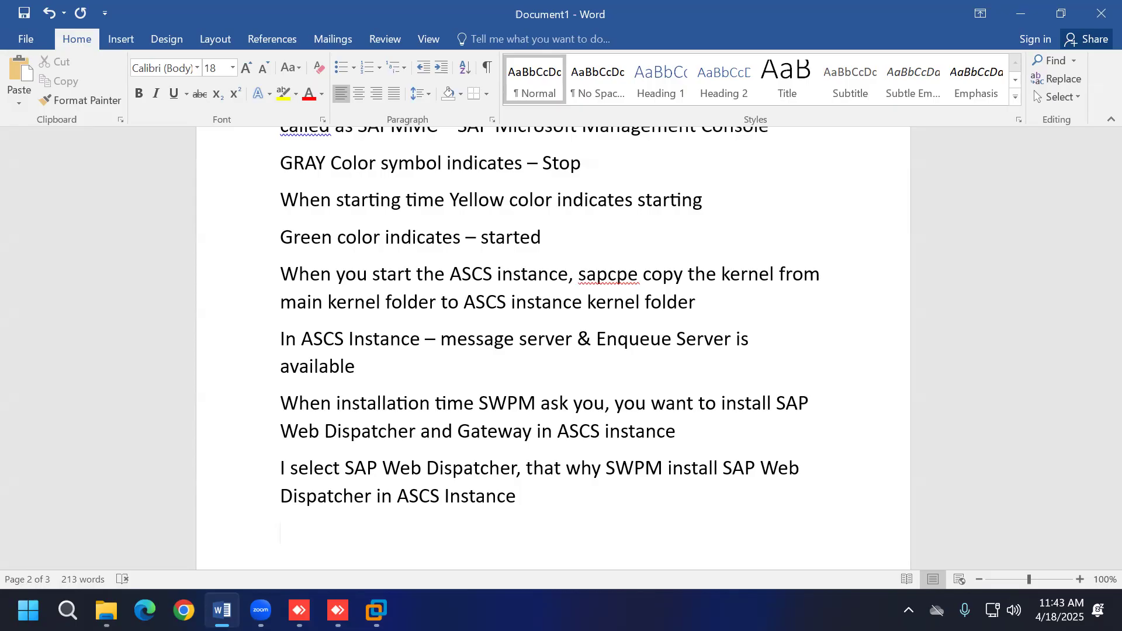
Step: Add 'after SAPCPE role is completed, sapstartsrv starts the message server, enqueue server & Web Dispatcher'
{"action": "type", "text": "after SAPCPE "}
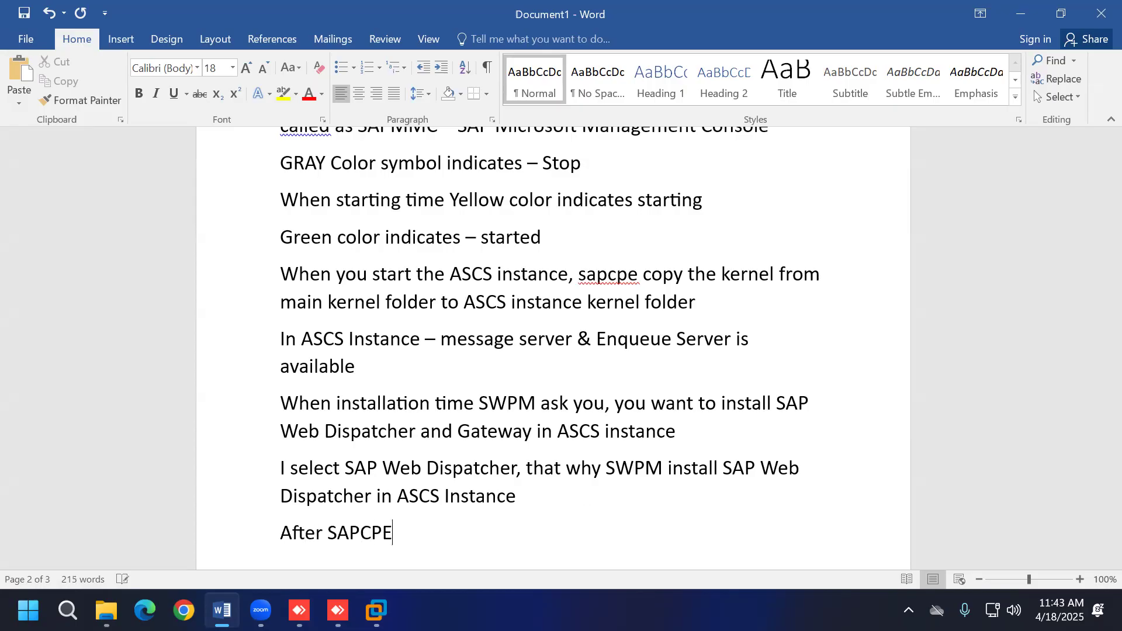
{"action": "type", "text": "role is complete"}
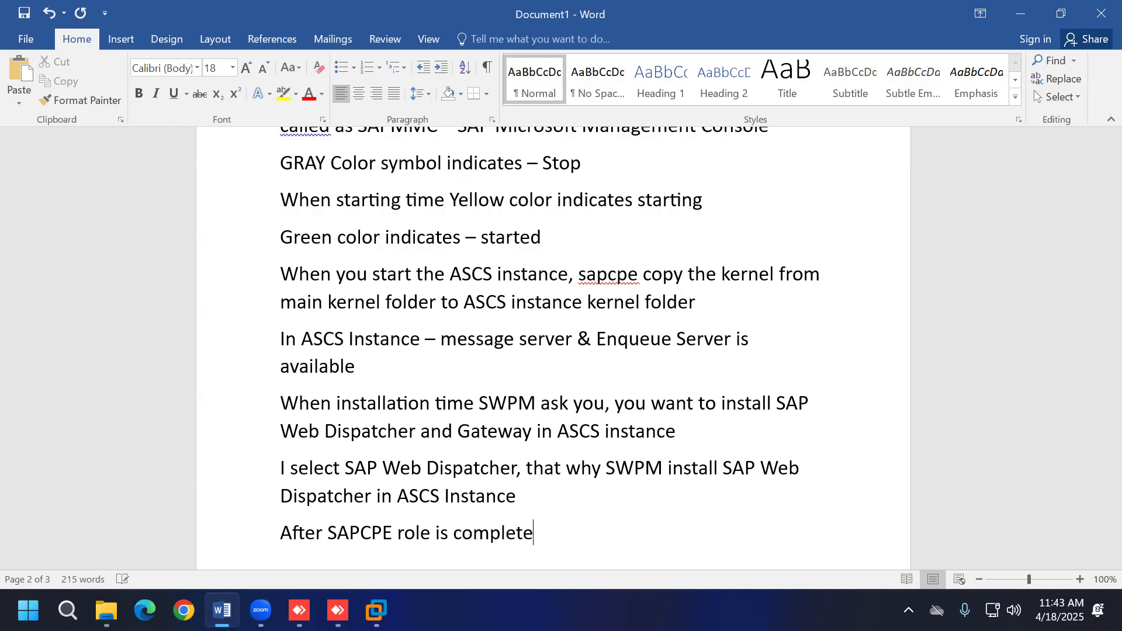
{"action": "type", "text": "d, sapstart"}
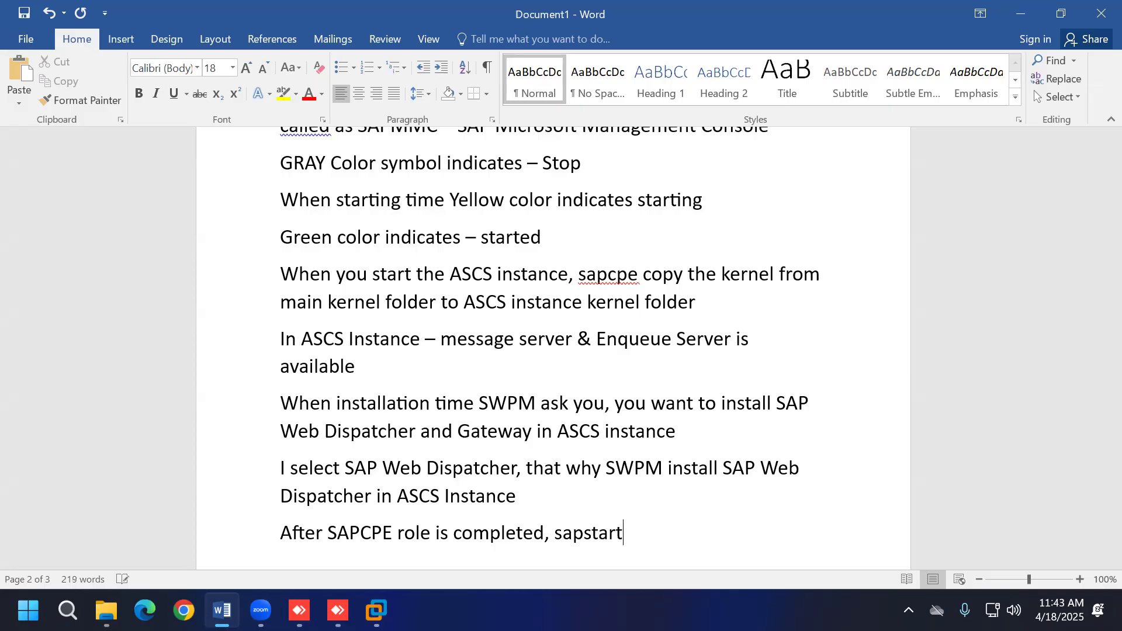
{"action": "type", "text": "srv starts t"}
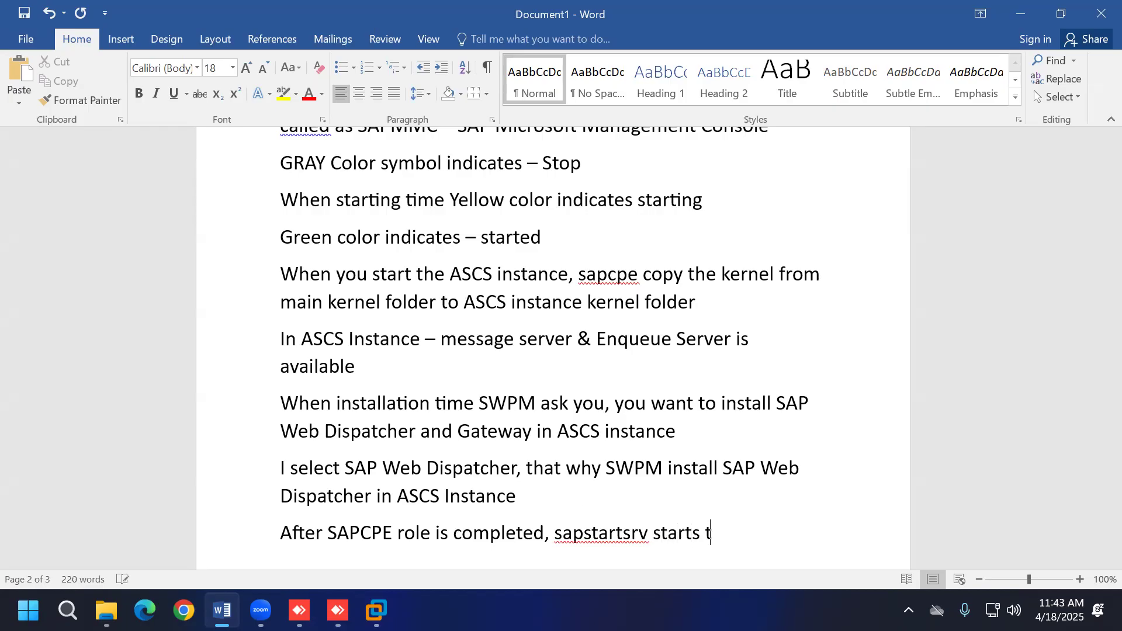
{"action": "type", "text": "he message server"}
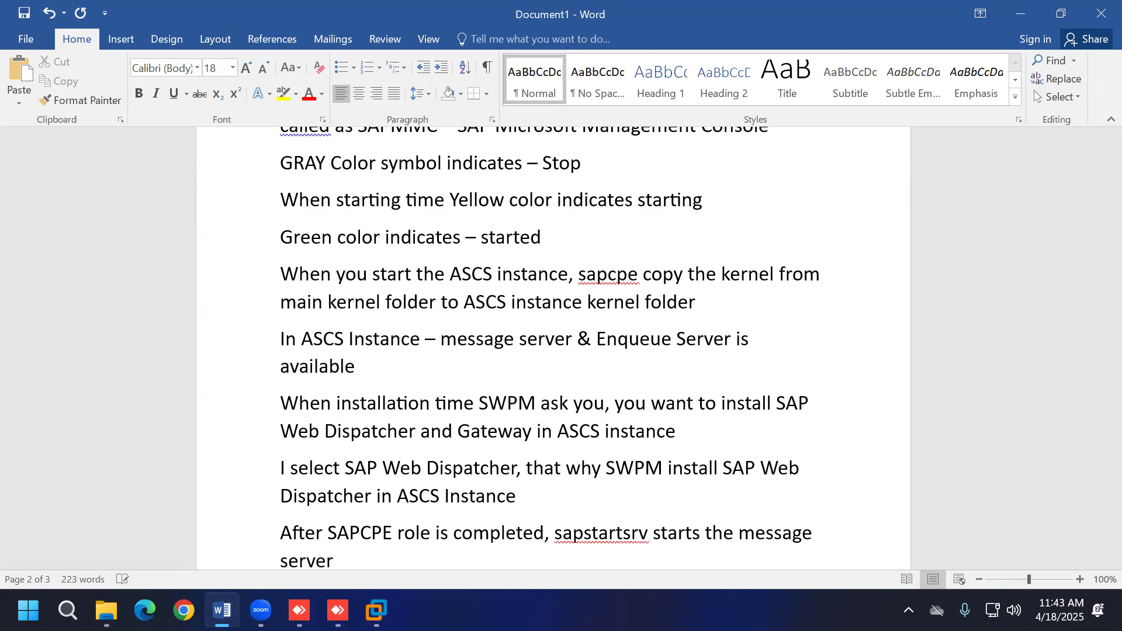
{"action": "type", "text": ", enqueue server"}
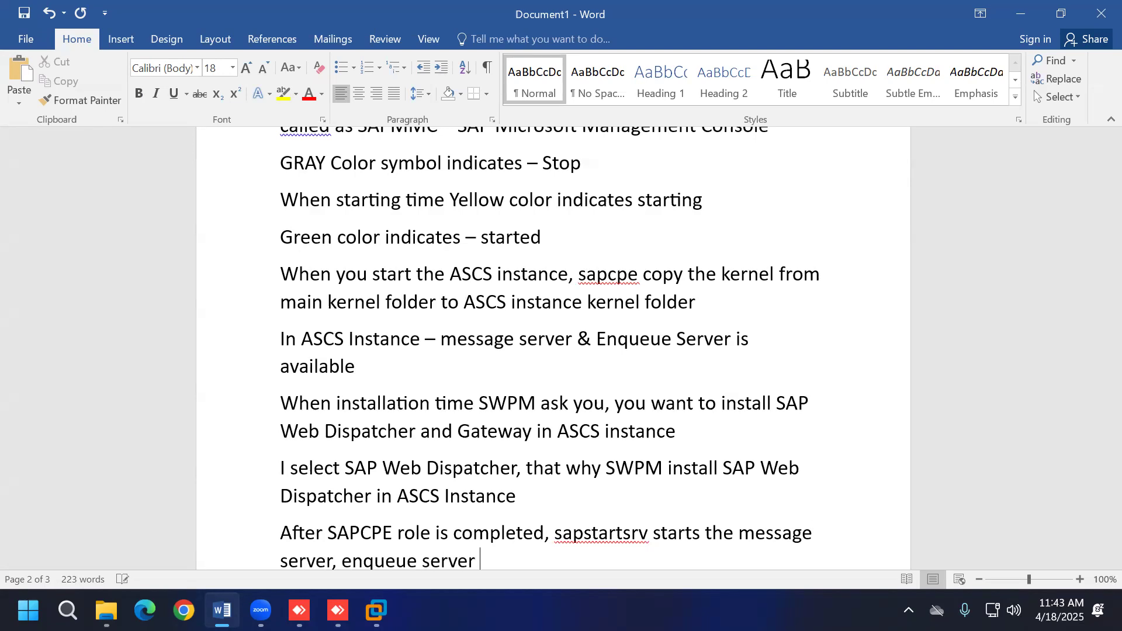
{"action": "type", "text": " & w"}
{"action": "key", "text": "BackSpace"}
{"action": "type", "text": "wE"}
{"action": "key", "text": "BackSpace"}
{"action": "key", "text": "BackSpace"}
{"action": "type", "text": "Web D"}
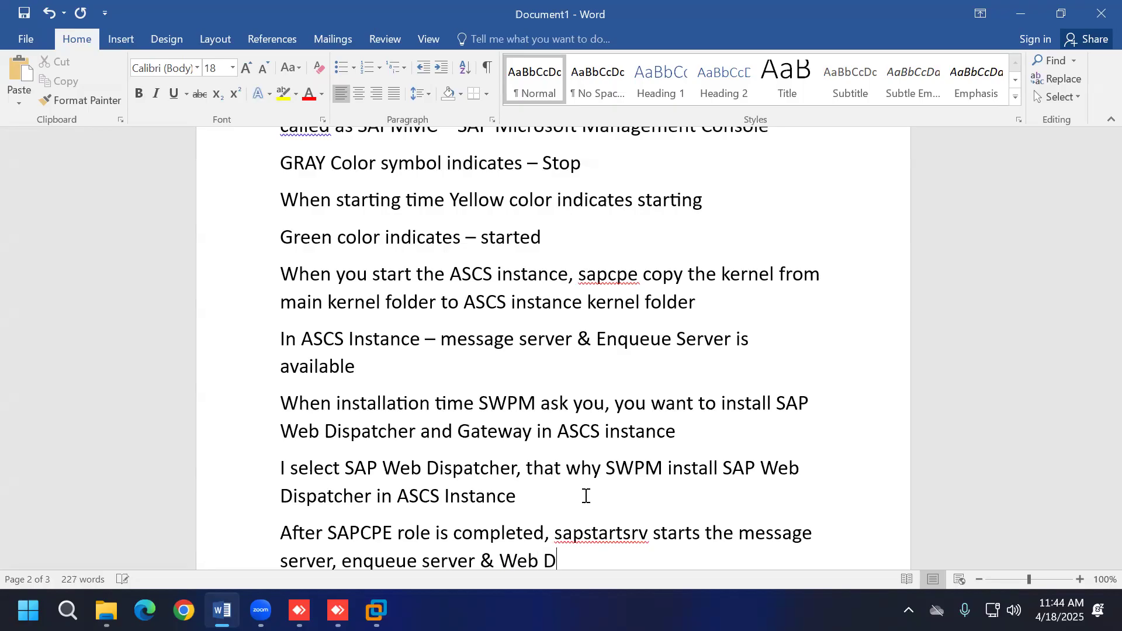
{"action": "type", "text": "ispatcher"}
{"action": "key", "text": "Return"}
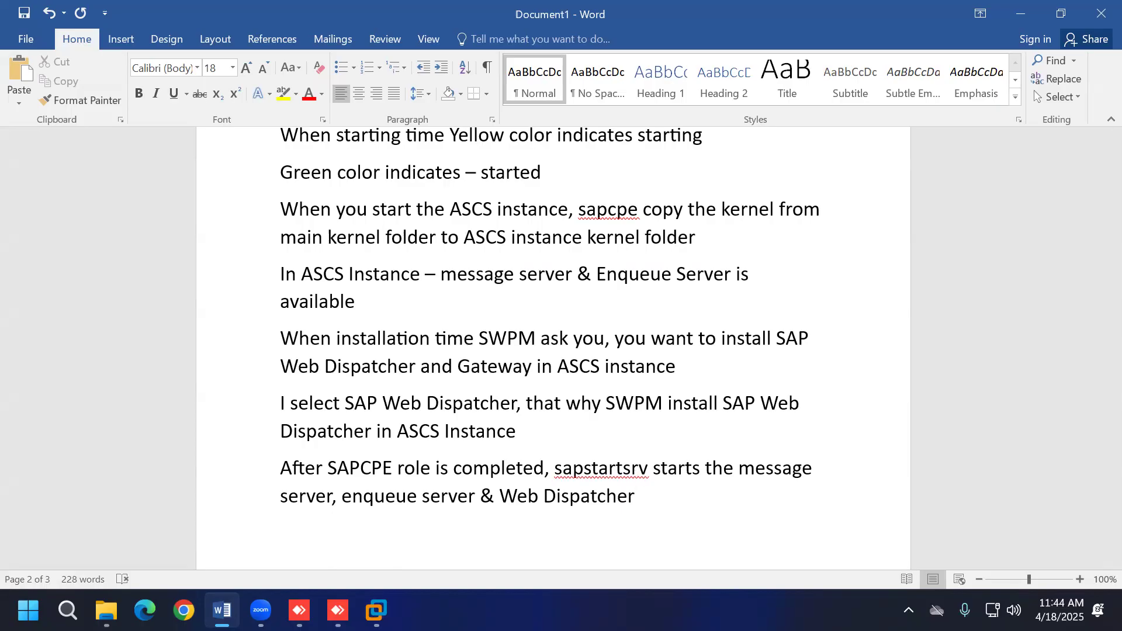
{"action": "left_click", "coordinate": [376, 610]}
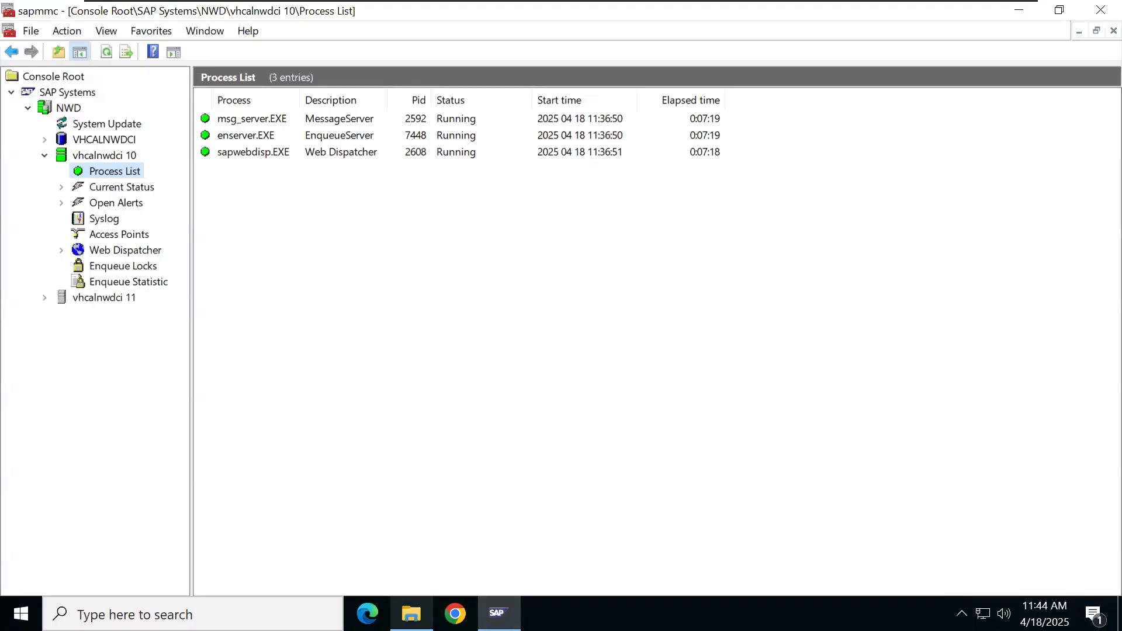
Step: After checking vhcalnwdci 10's three running processes, bring back the ASCS10 exe folder in File Explorer
{"action": "left_click", "coordinate": [411, 614]}
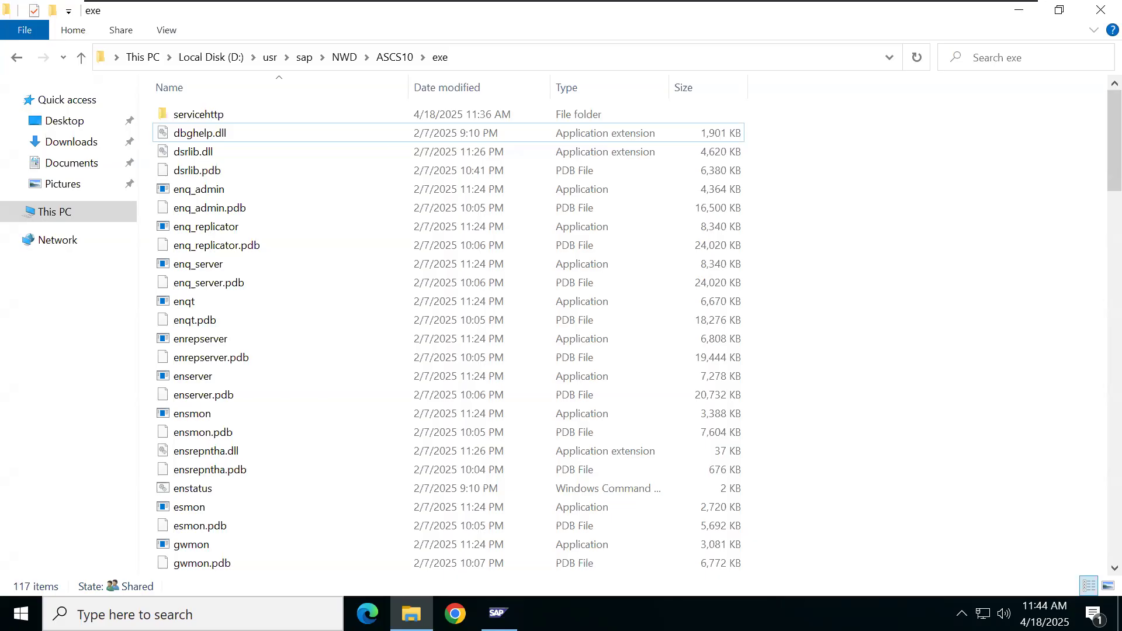
Step: Go back from ASCS10 to the NWD folder and open D11\exe instead
{"action": "left_click", "coordinate": [17, 59]}
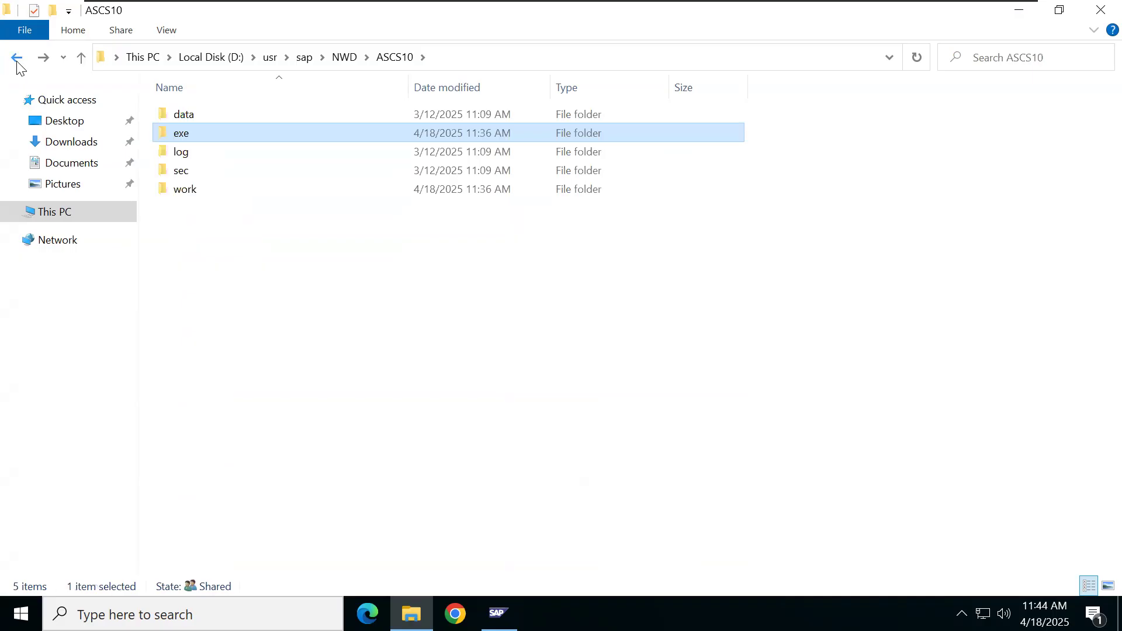
{"action": "left_click", "coordinate": [17, 58]}
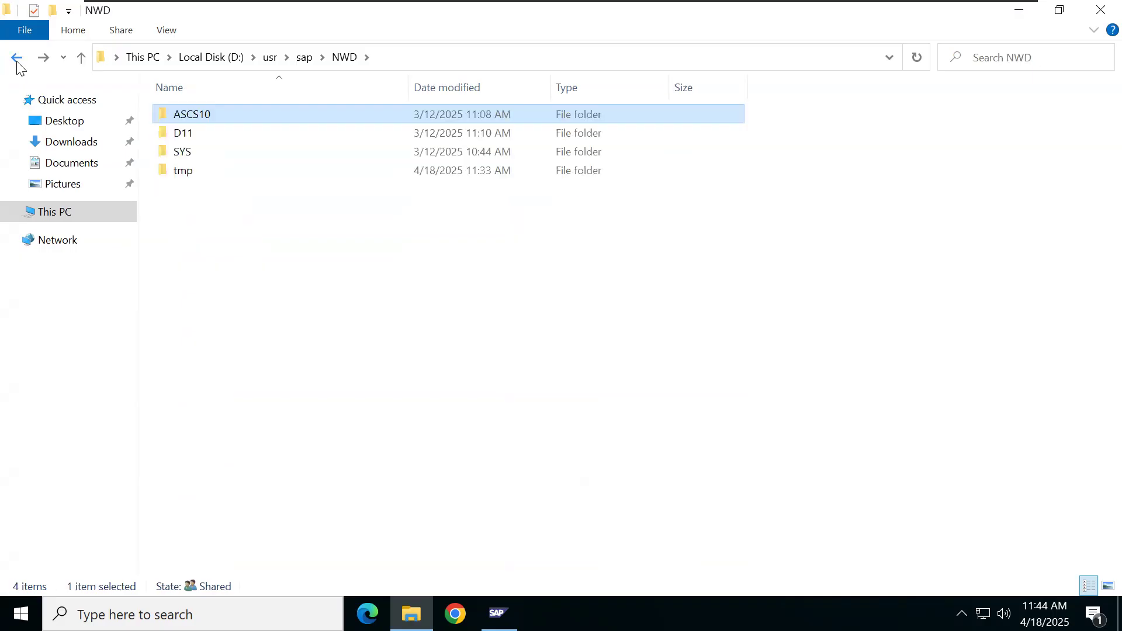
{"action": "double_click", "coordinate": [220, 138]}
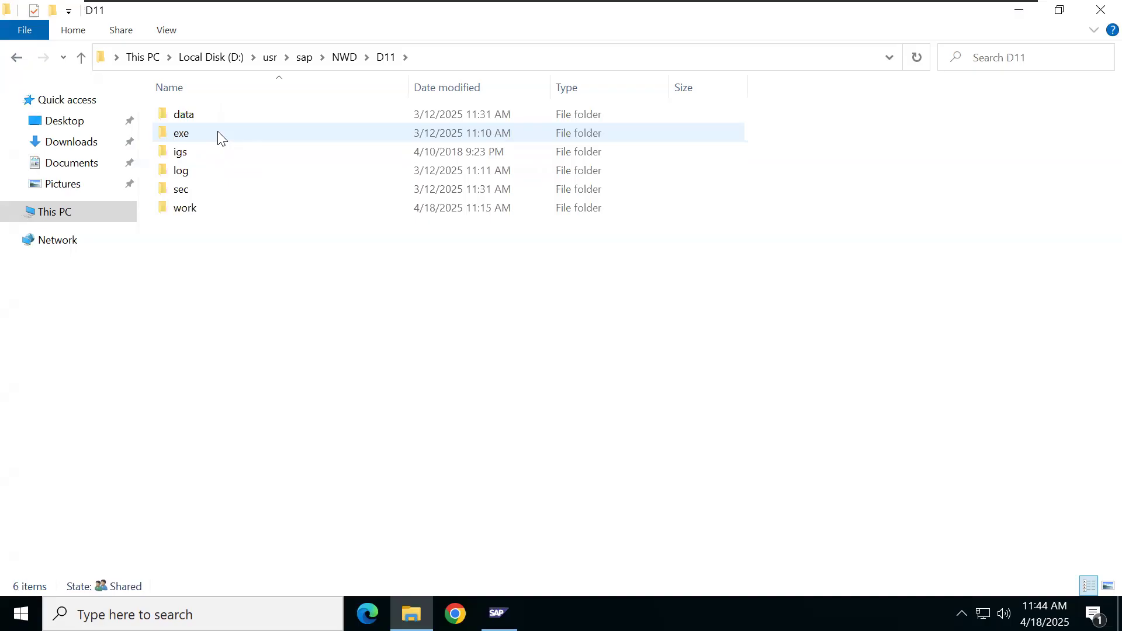
{"action": "double_click", "coordinate": [219, 133]}
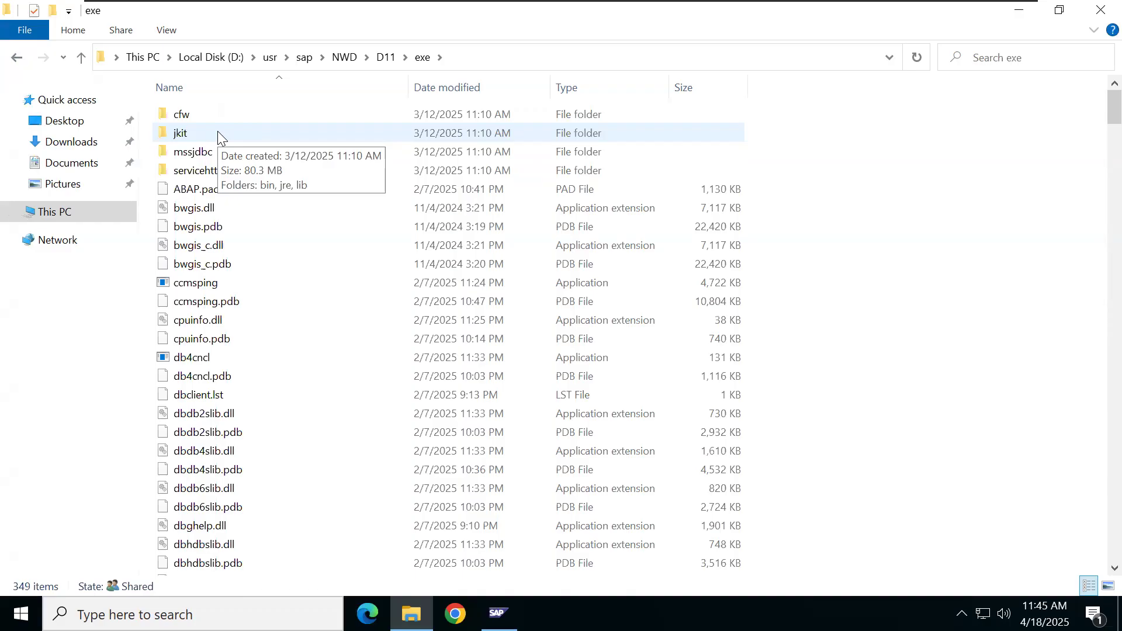
Step: Delete everything in D11\exe, skipping all in-use files, then minimize Explorer
{"action": "key", "text": "ctrl+a"}
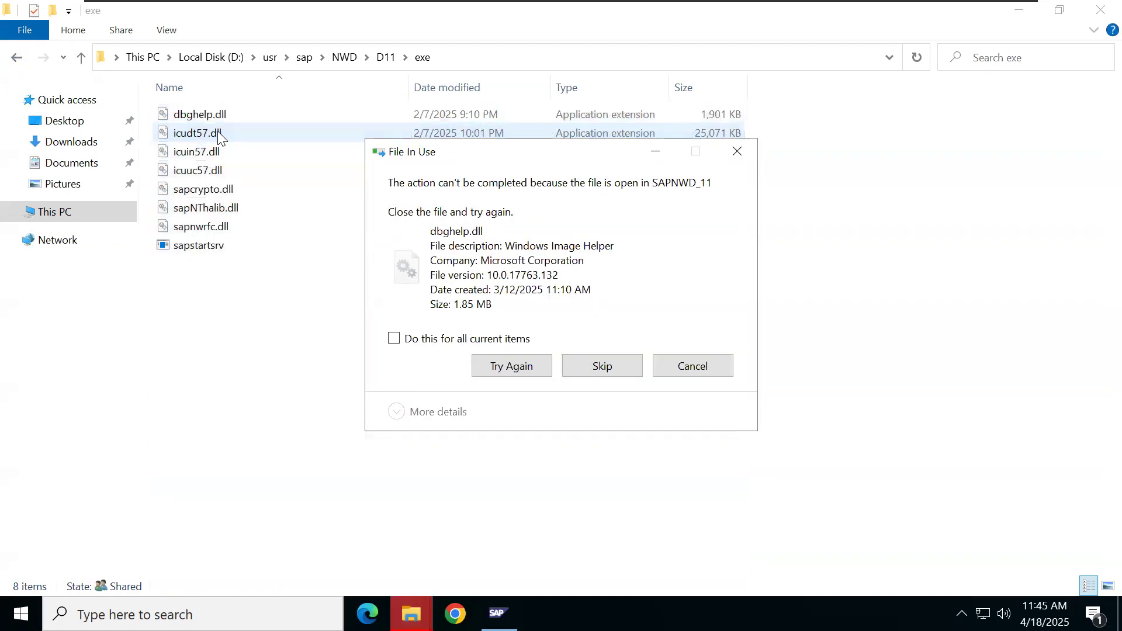
{"action": "left_click", "coordinate": [393, 338]}
{"action": "left_click", "coordinate": [604, 366]}
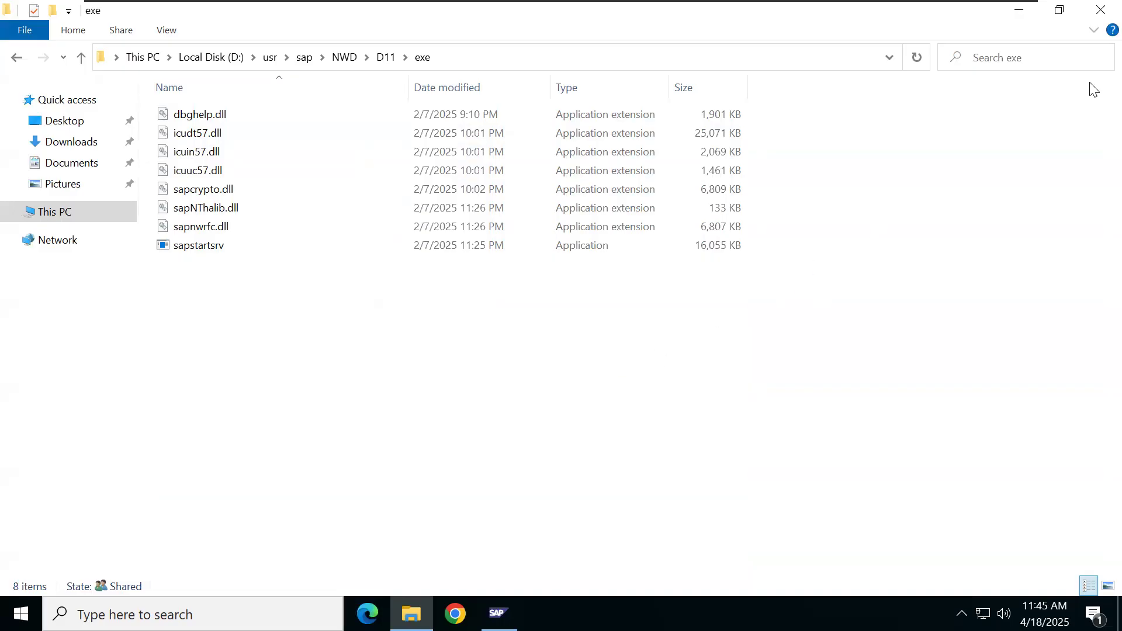
{"action": "left_click", "coordinate": [1029, 21]}
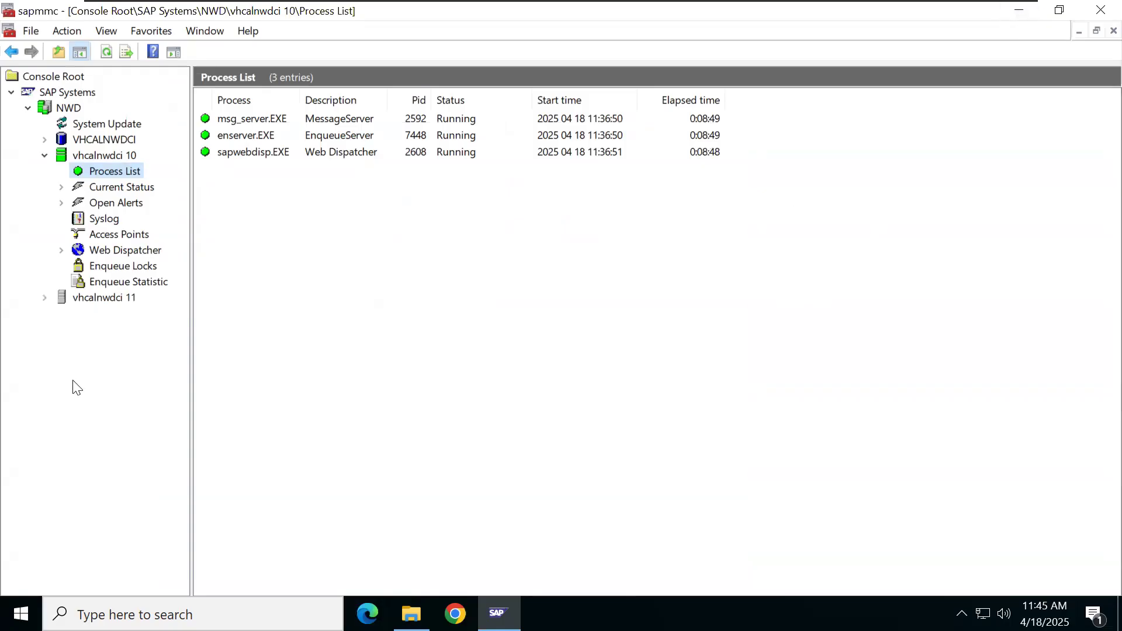
Step: Start instance vhcalnwdci 11 and refresh its Process List until sapcpe.EXE shows Started
{"action": "left_click", "coordinate": [44, 298]}
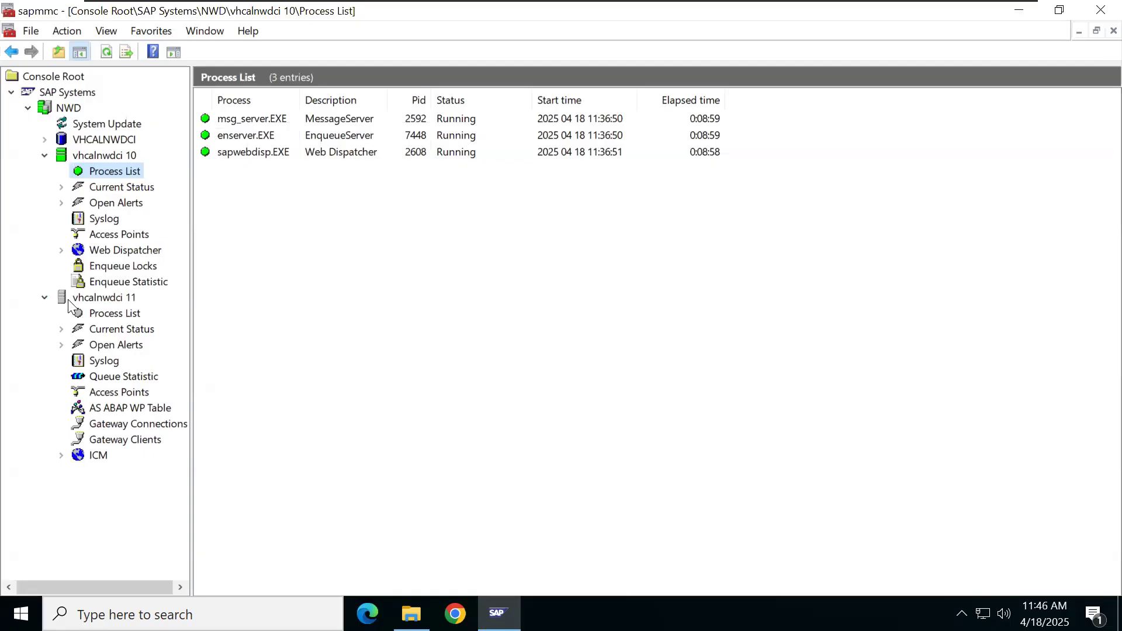
{"action": "left_click", "coordinate": [111, 316]}
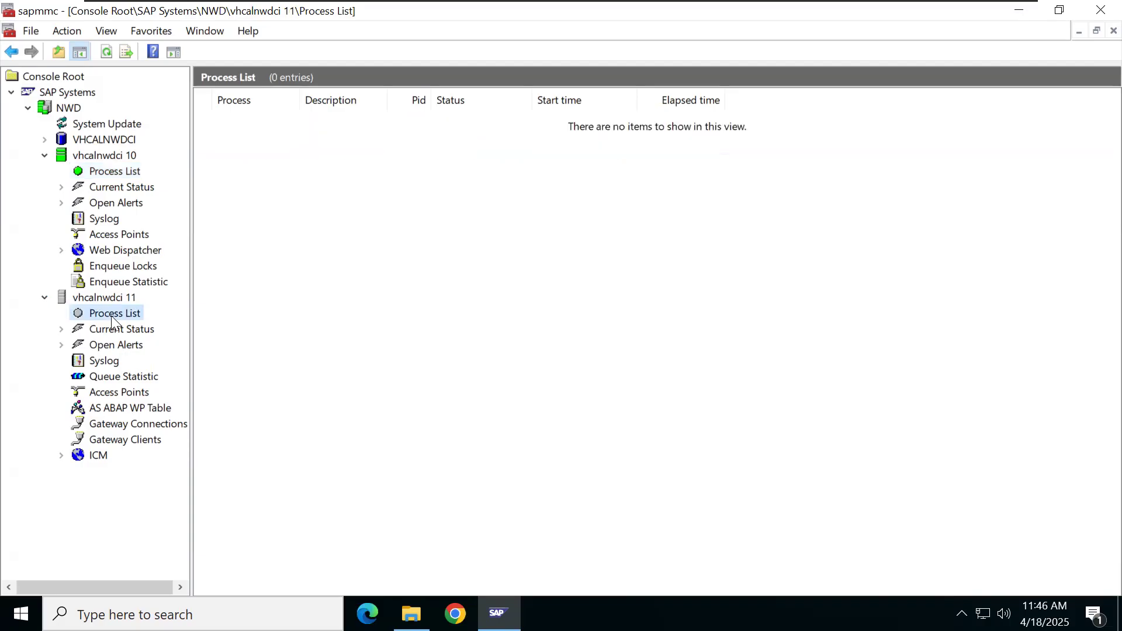
{"action": "right_click", "coordinate": [111, 315]}
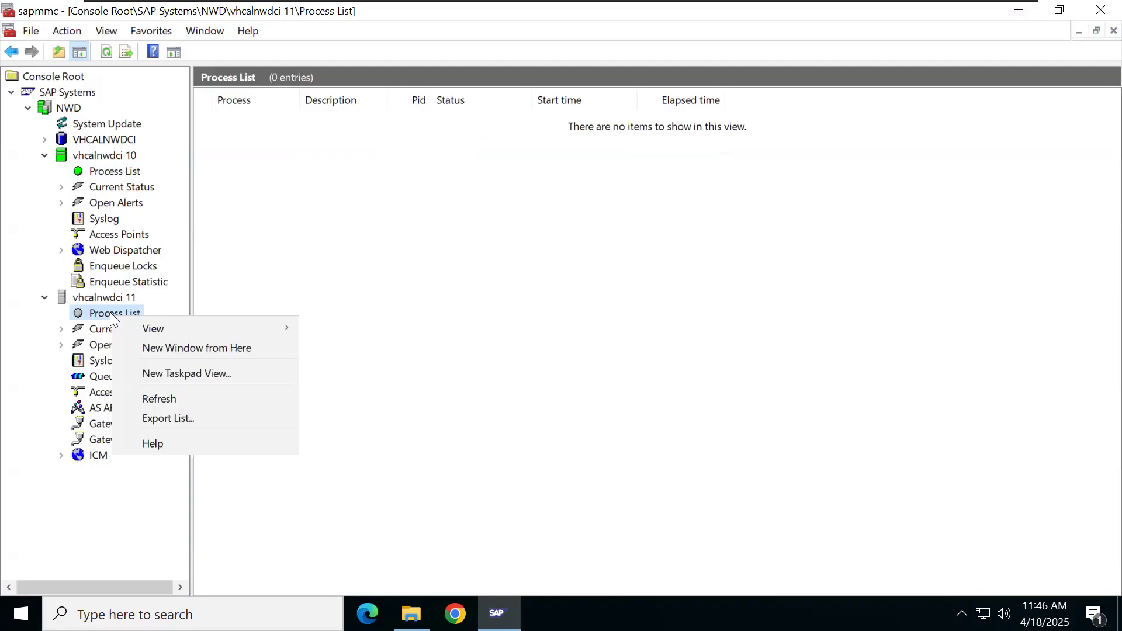
{"action": "right_click", "coordinate": [105, 312]}
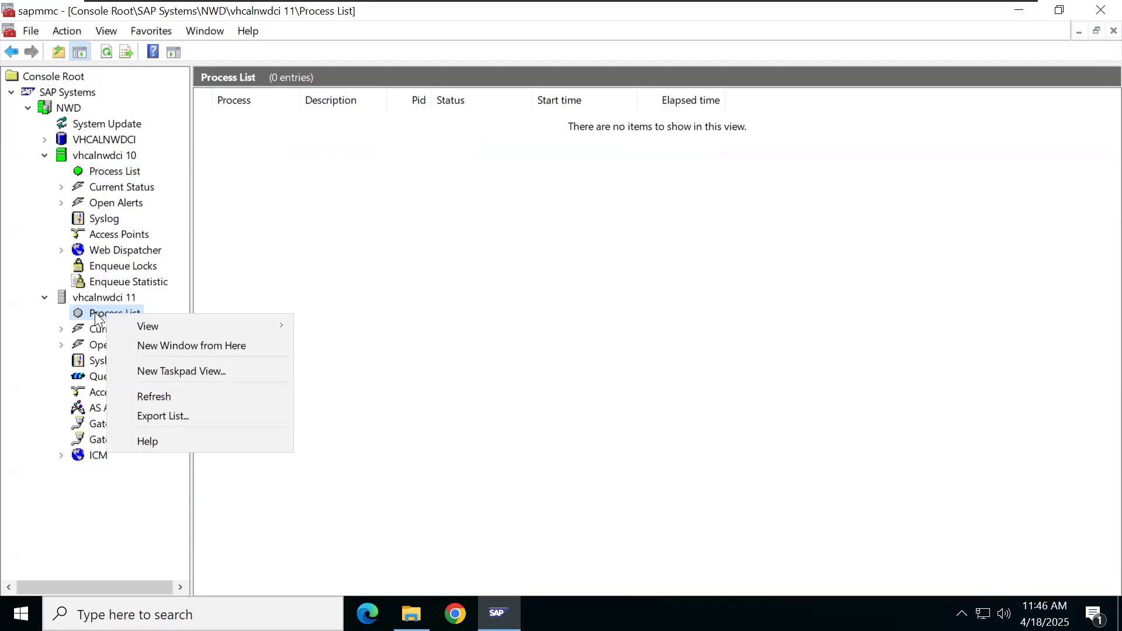
{"action": "right_click", "coordinate": [89, 297]}
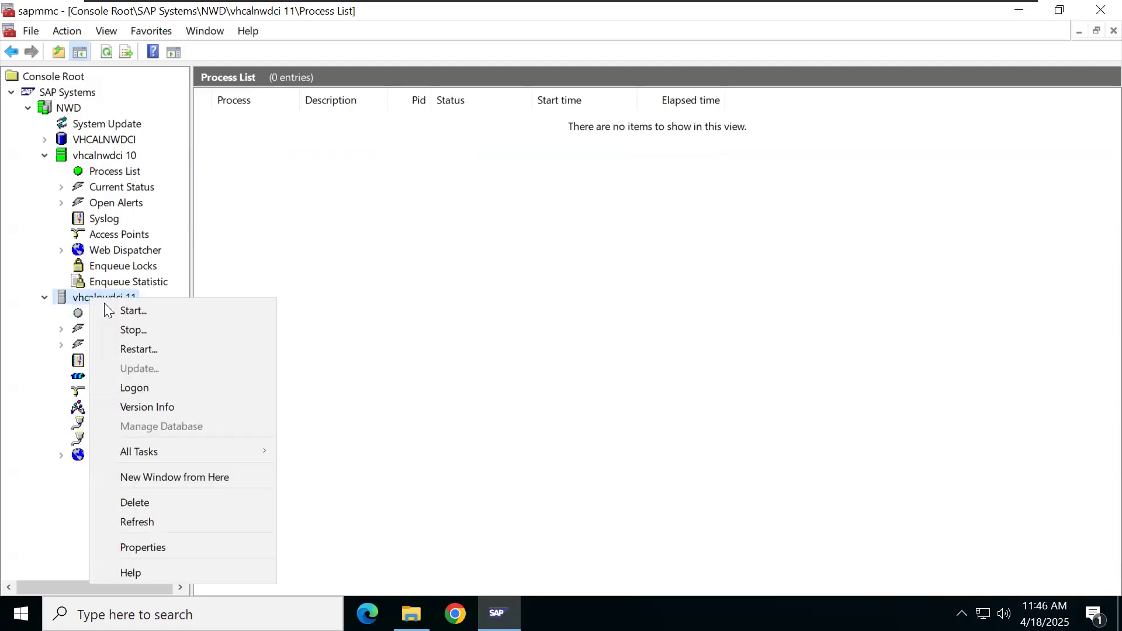
{"action": "left_click", "coordinate": [114, 308]}
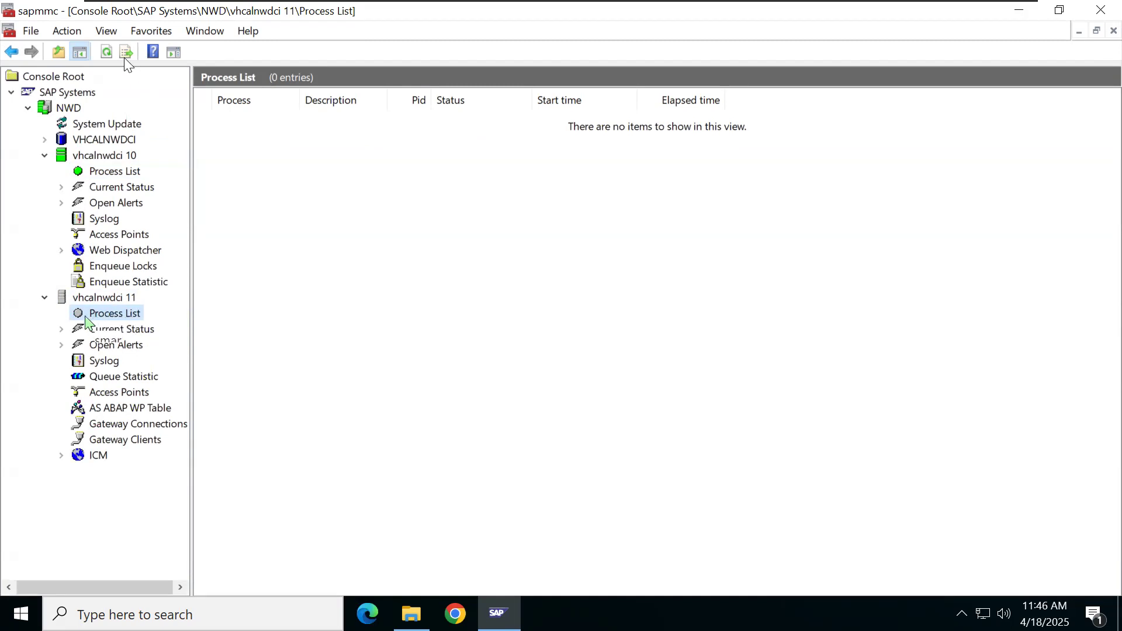
{"action": "left_click", "coordinate": [107, 53]}
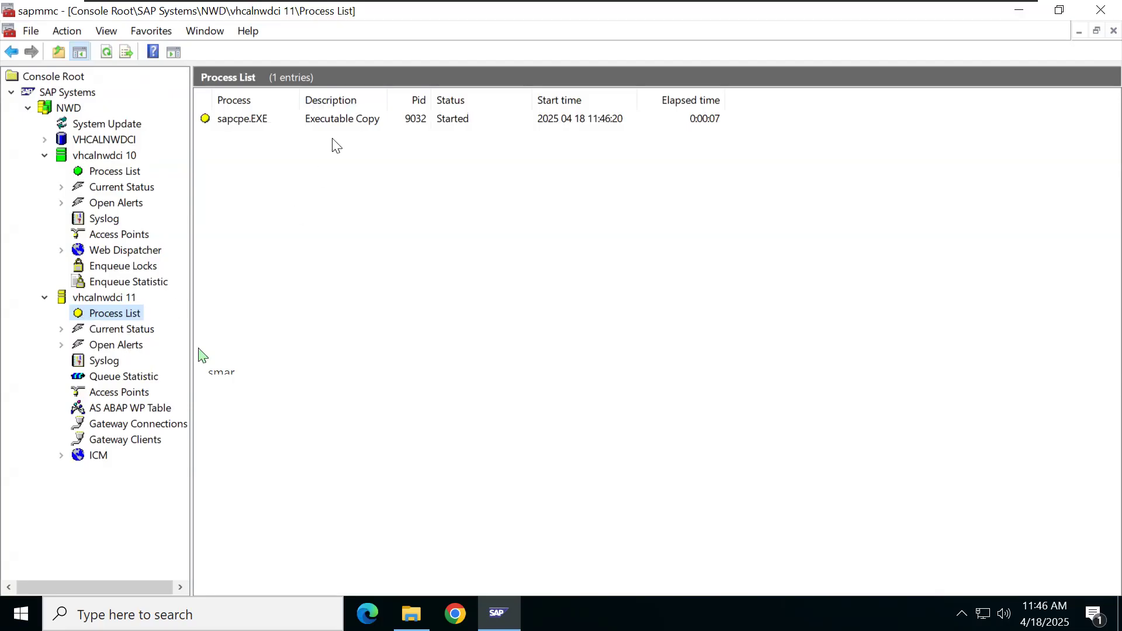
Step: Refresh instance 11's processes until disp+work, igswd, gwrd and icman all show Running
{"action": "left_click", "coordinate": [107, 57]}
{"action": "left_click", "coordinate": [106, 56]}
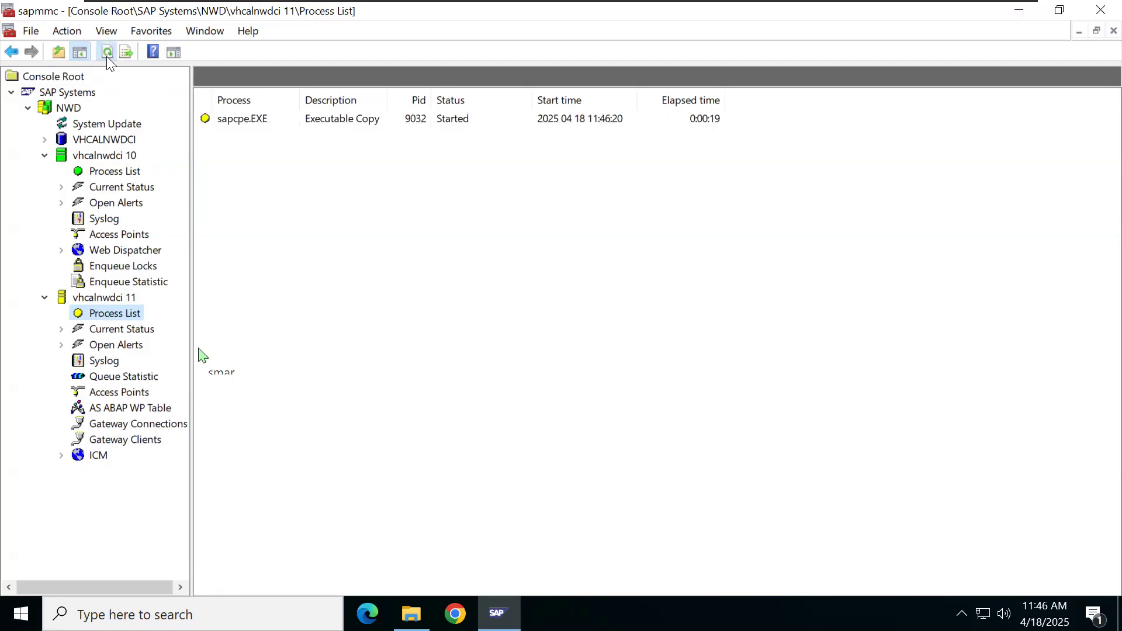
{"action": "left_click", "coordinate": [106, 56]}
{"action": "left_click", "coordinate": [106, 56]}
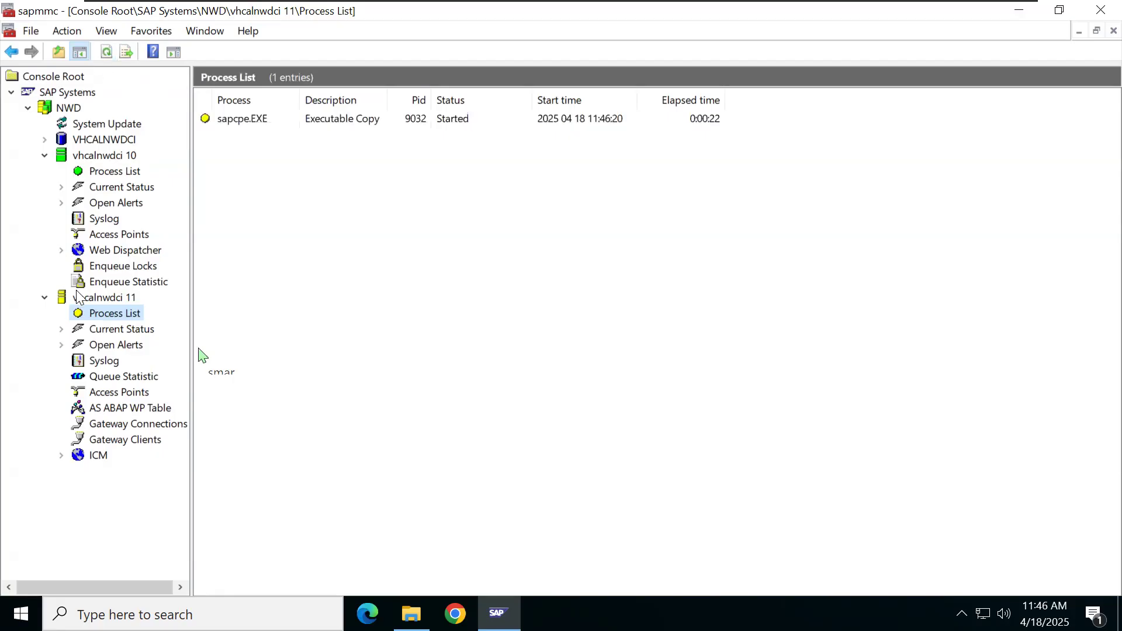
{"action": "left_click", "coordinate": [108, 59]}
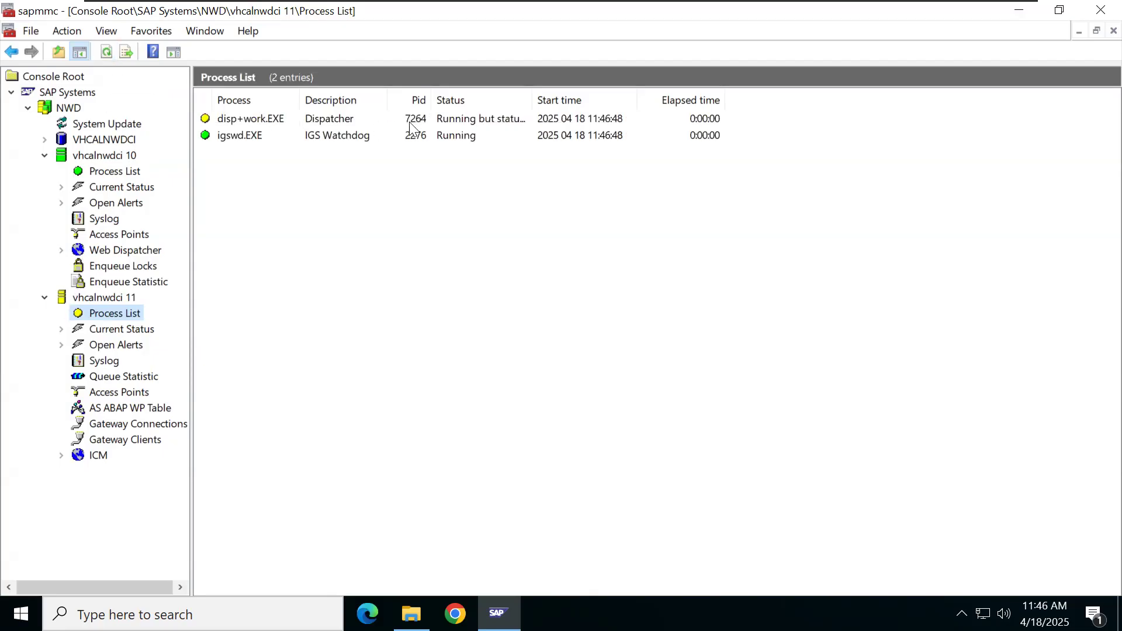
{"action": "left_click_drag", "start_coordinate": [535, 100], "coordinate": [615, 100]}
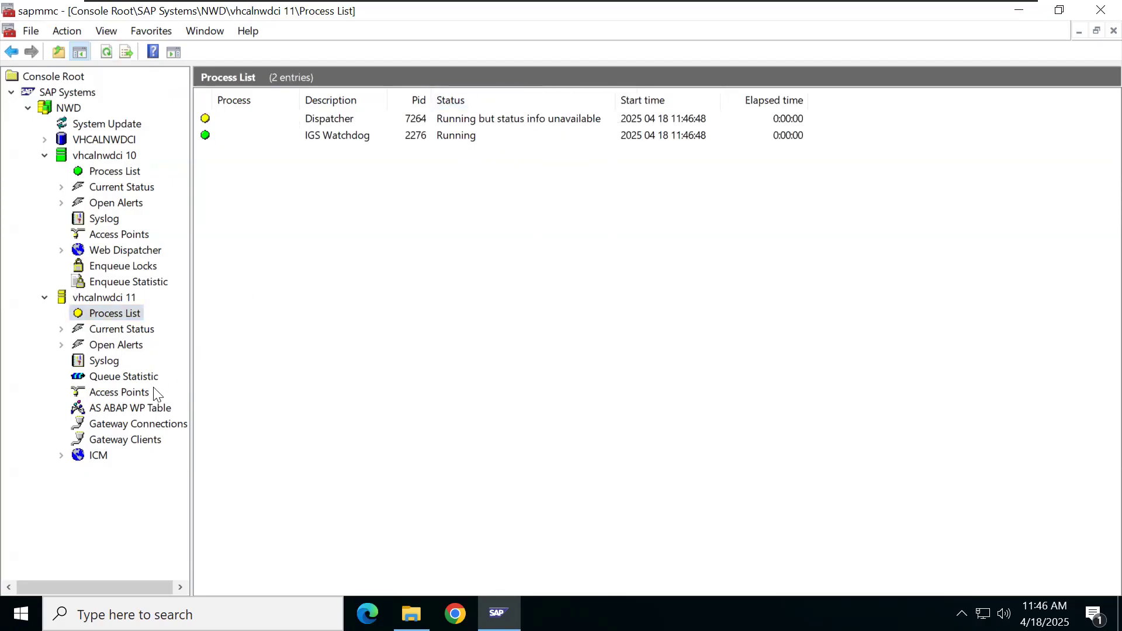
{"action": "left_click", "coordinate": [147, 406]}
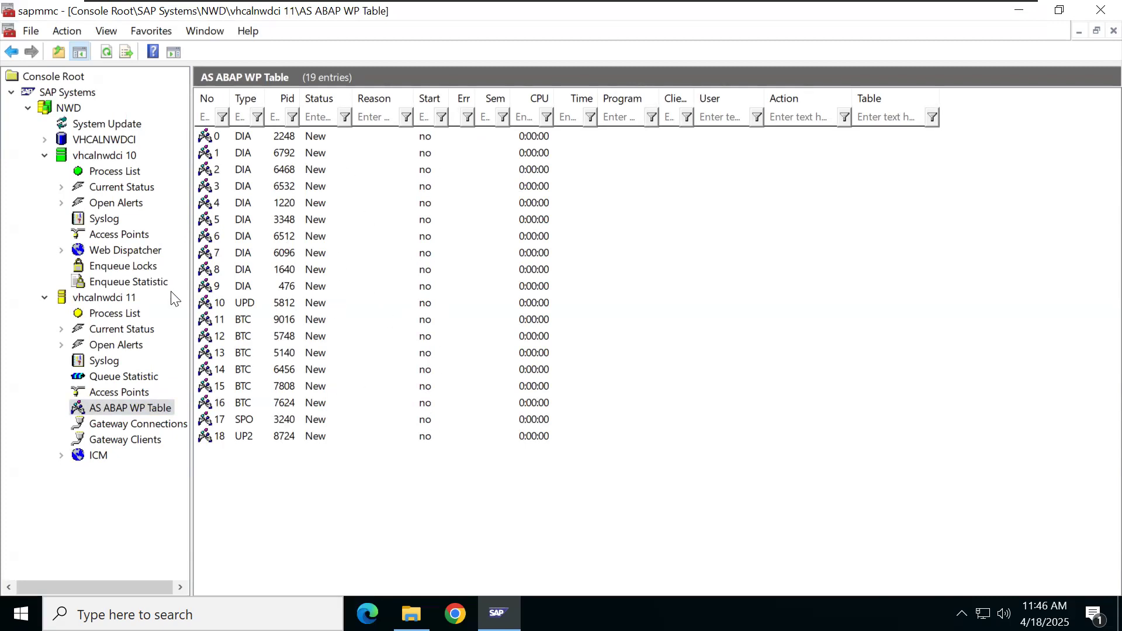
{"action": "left_click", "coordinate": [128, 314]}
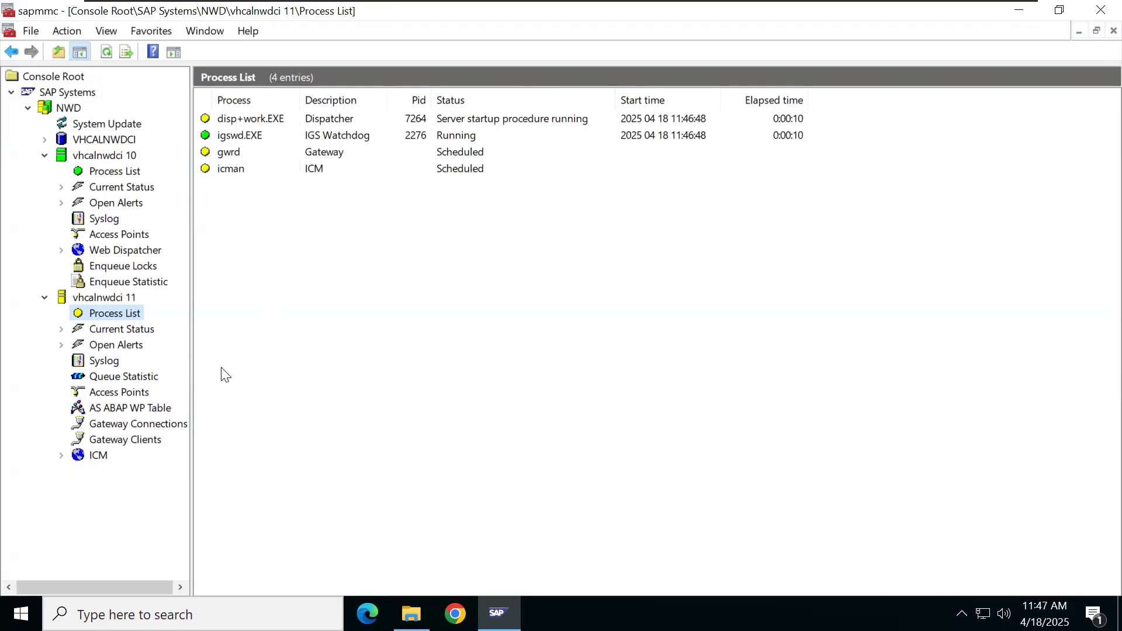
{"action": "left_click", "coordinate": [151, 412]}
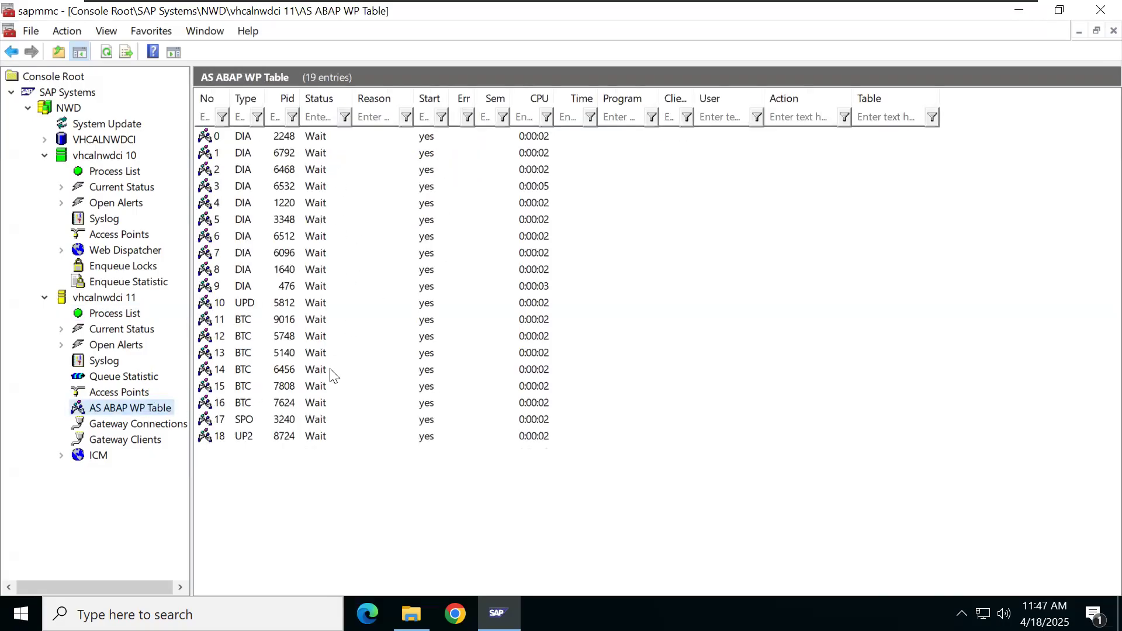
{"action": "left_click", "coordinate": [130, 314]}
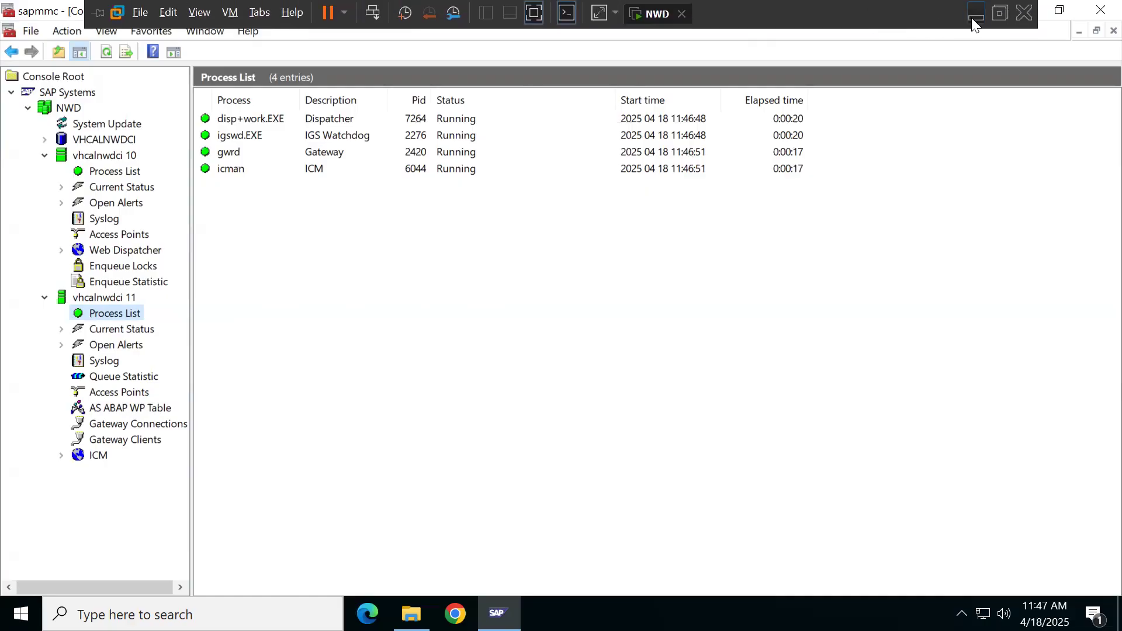
Step: In Word, add an 'In PAS Instance' heading at the top of page 3
{"action": "left_click", "coordinate": [975, 17]}
{"action": "scroll", "coordinate": [567, 461], "scroll_direction": "down", "scroll_amount": 3}
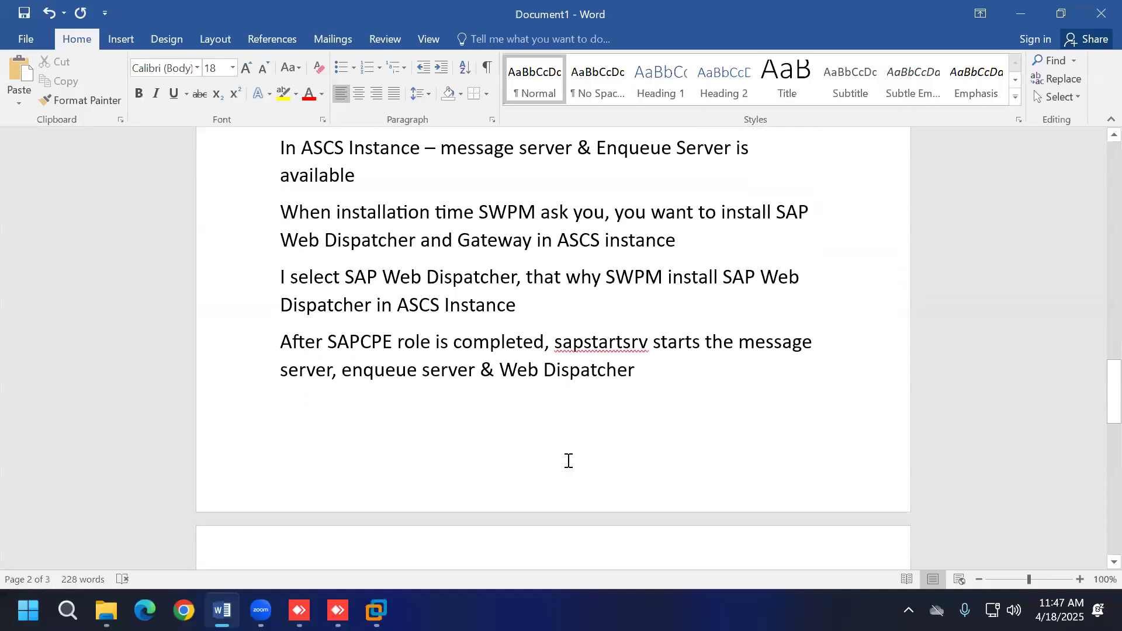
{"action": "key", "text": "Return"}
{"action": "type", "text": "IN"}
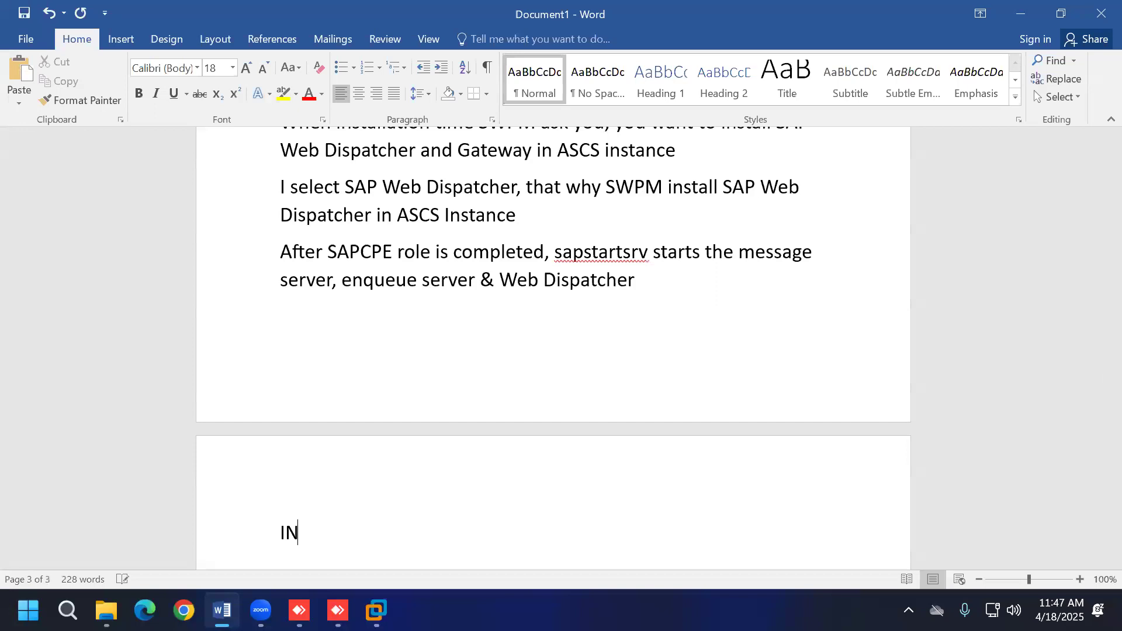
{"action": "key", "text": "BackSpace"}
{"action": "type", "text": "n PAS Instance"}
{"action": "key", "text": "Return"}
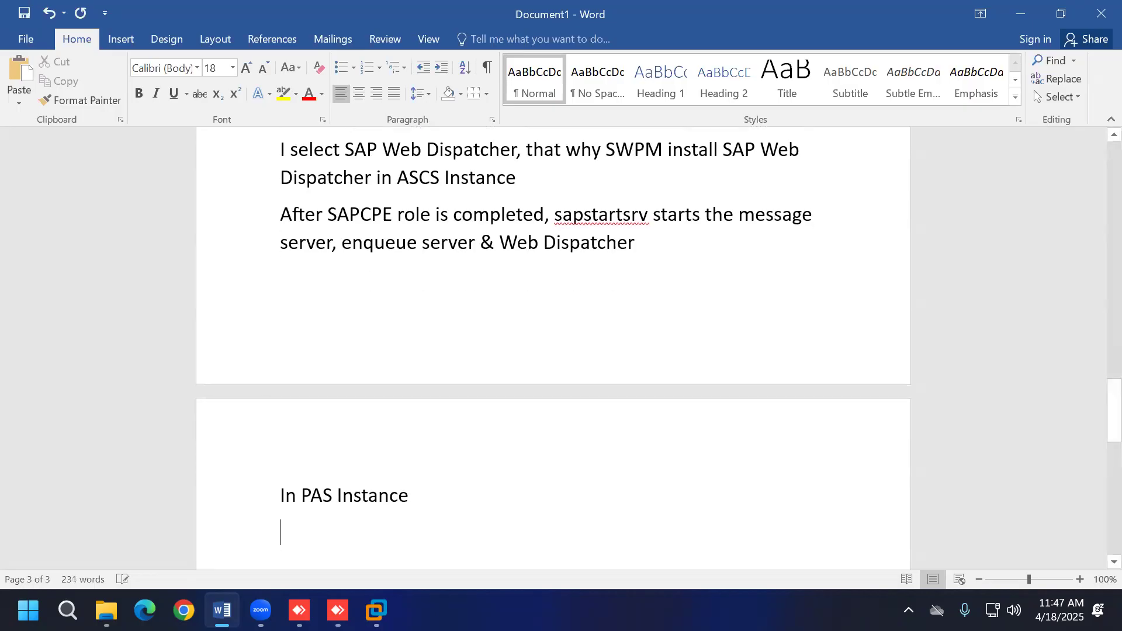
Step: List Dispatcher, IGS Watchdog (Internet Graphic Server), Gateway and ICM (Internet Communication Manager) under it
{"action": "scroll", "coordinate": [613, 446], "scroll_direction": "down", "scroll_amount": 2}
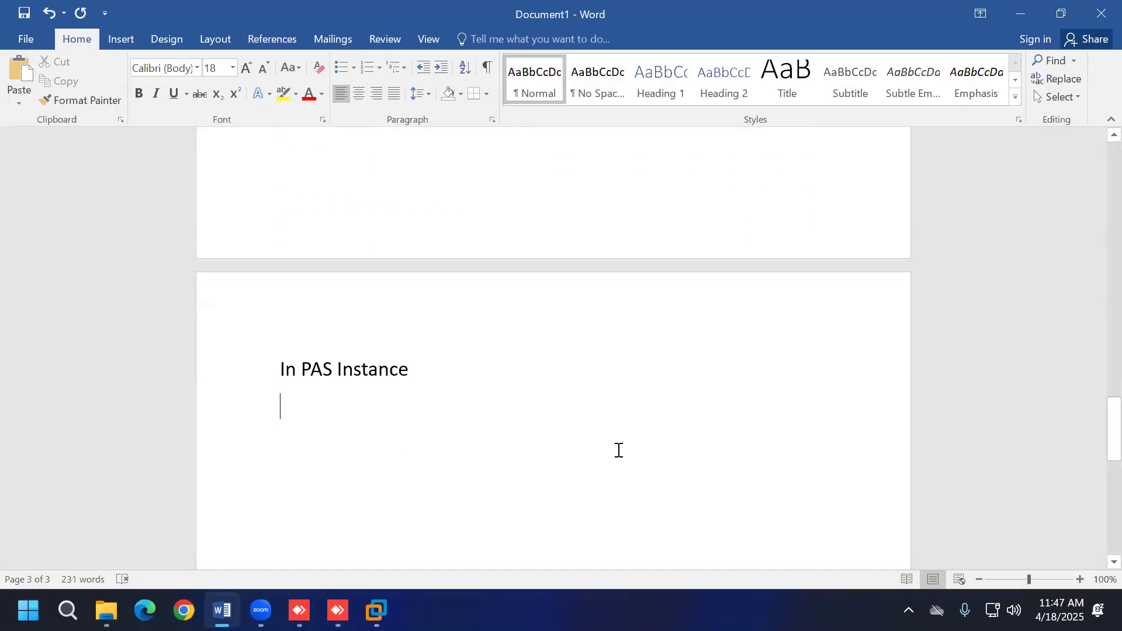
{"action": "type", "text": "Dispatcher"}
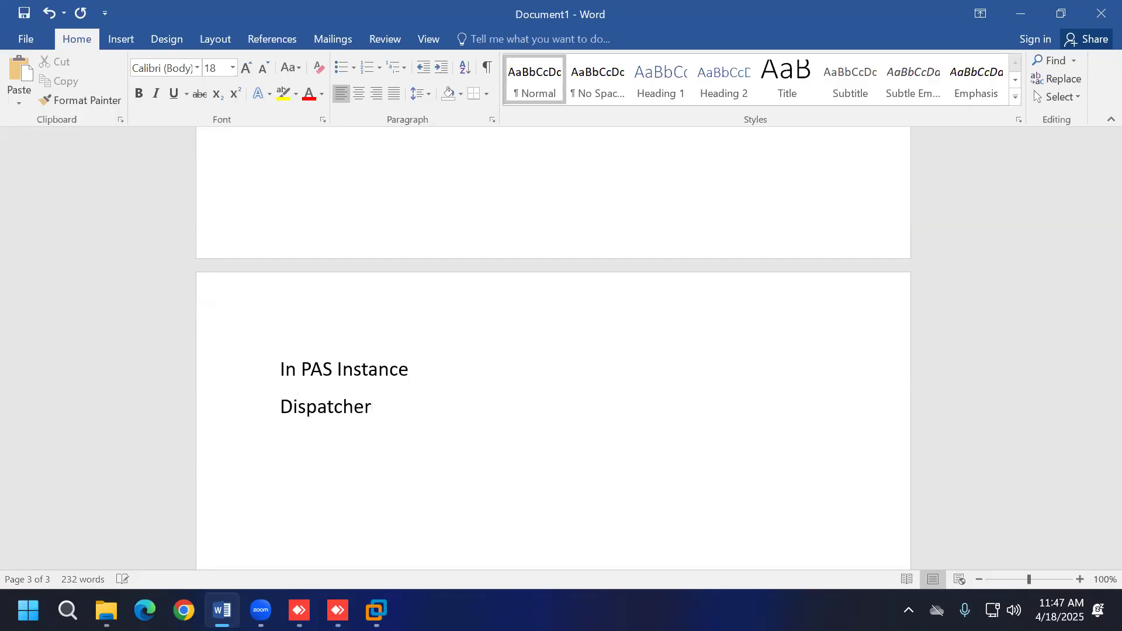
{"action": "key", "text": "Return"}
{"action": "type", "text": "IGS Watc"}
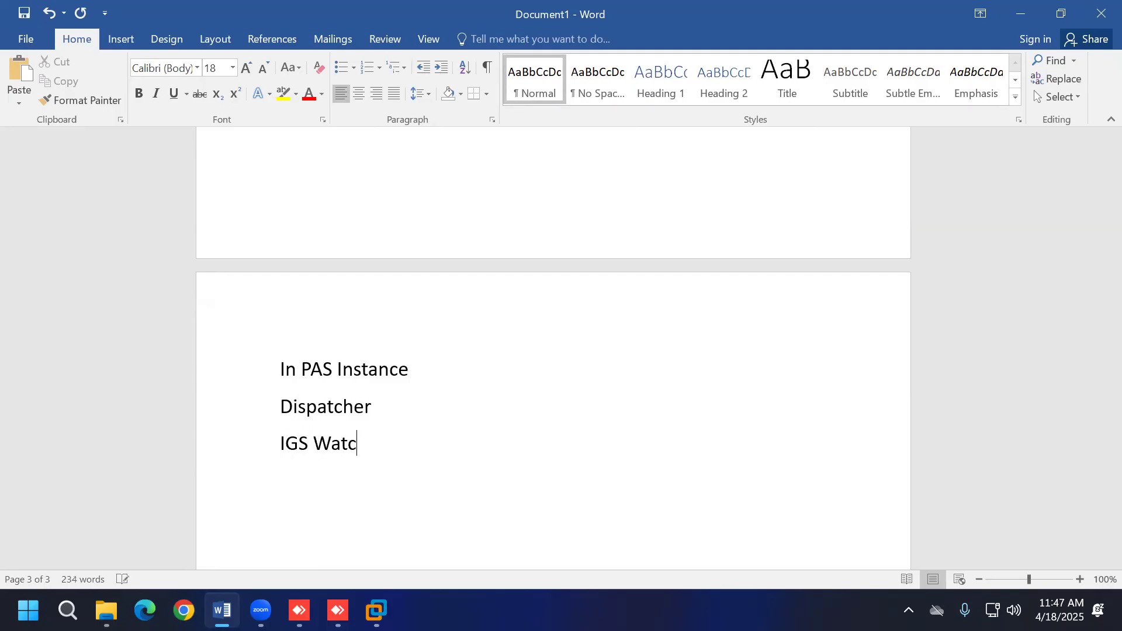
{"action": "type", "text": "hdog (Interne"}
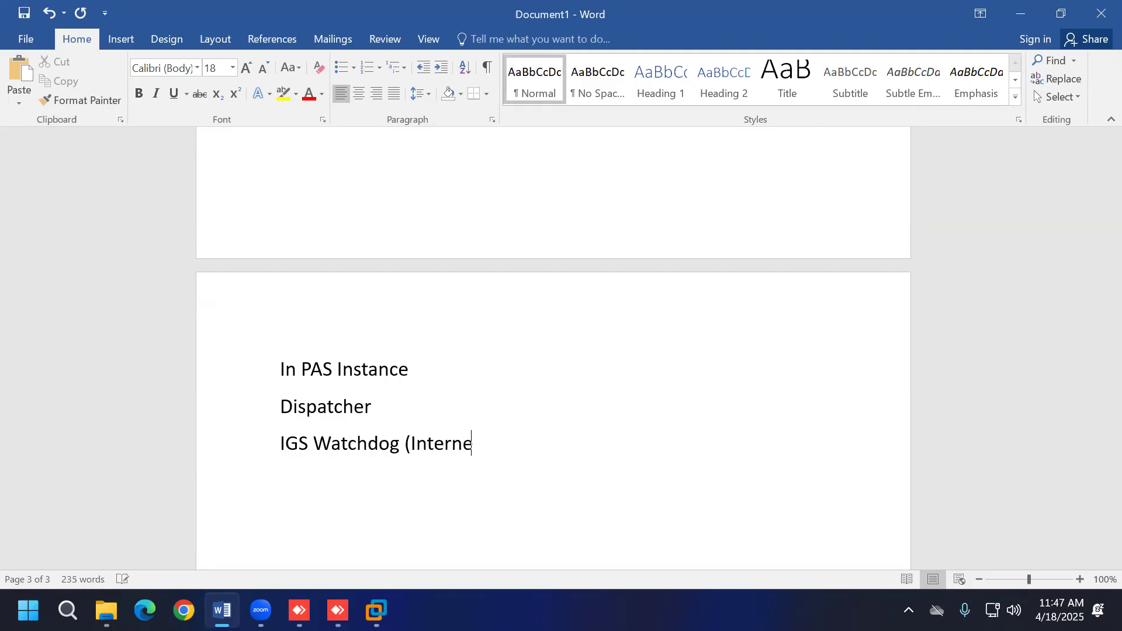
{"action": "type", "text": "t Graphic Se"}
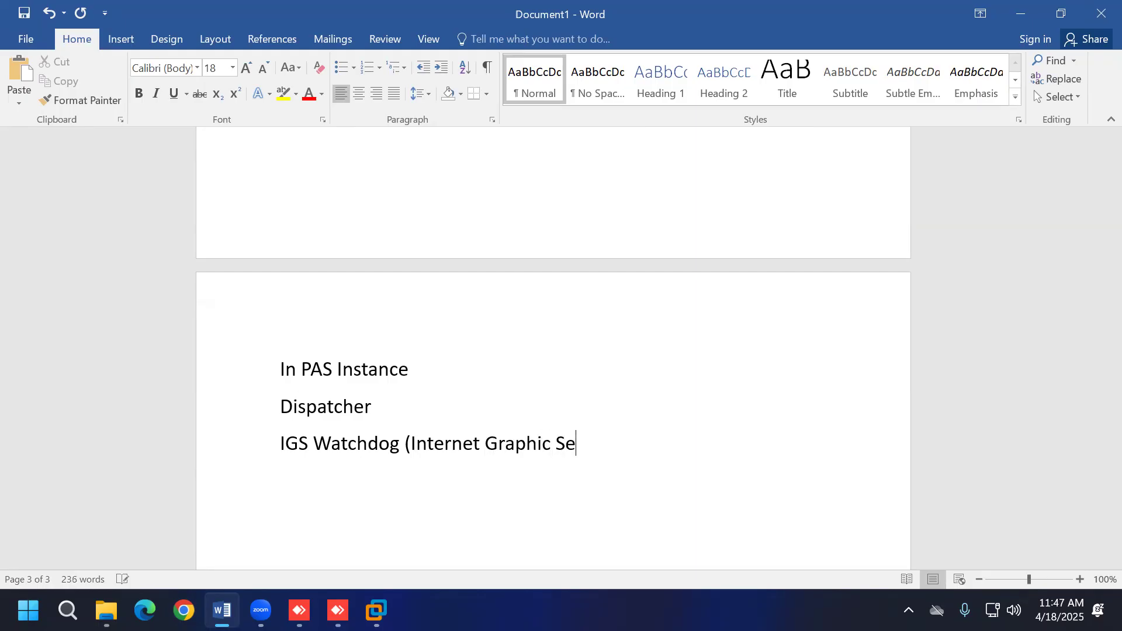
{"action": "type", "text": "rver)"}
{"action": "key", "text": "Return"}
{"action": "type", "text": "Gateway"}
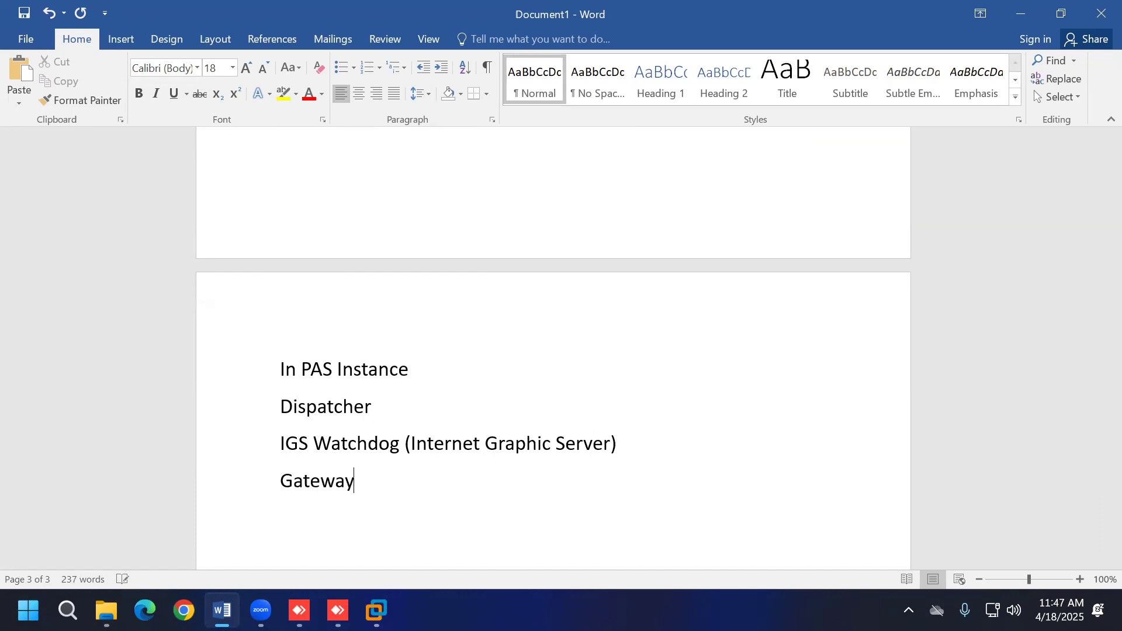
{"action": "key", "text": "Return"}
{"action": "type", "text": "ICM (In"}
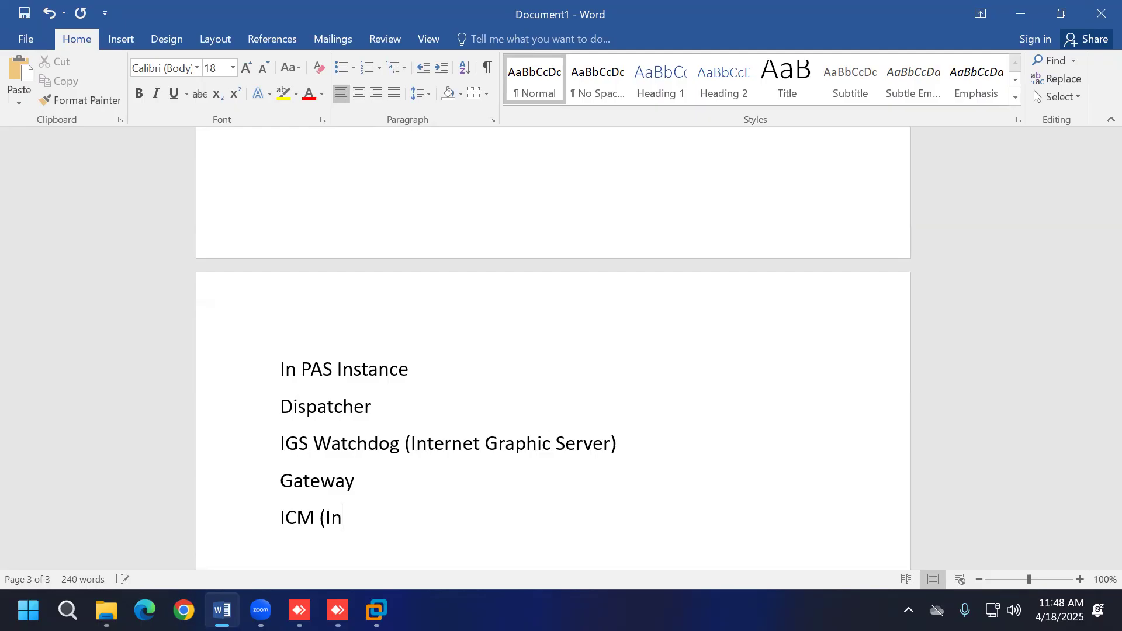
{"action": "type", "text": "ternet Communic"}
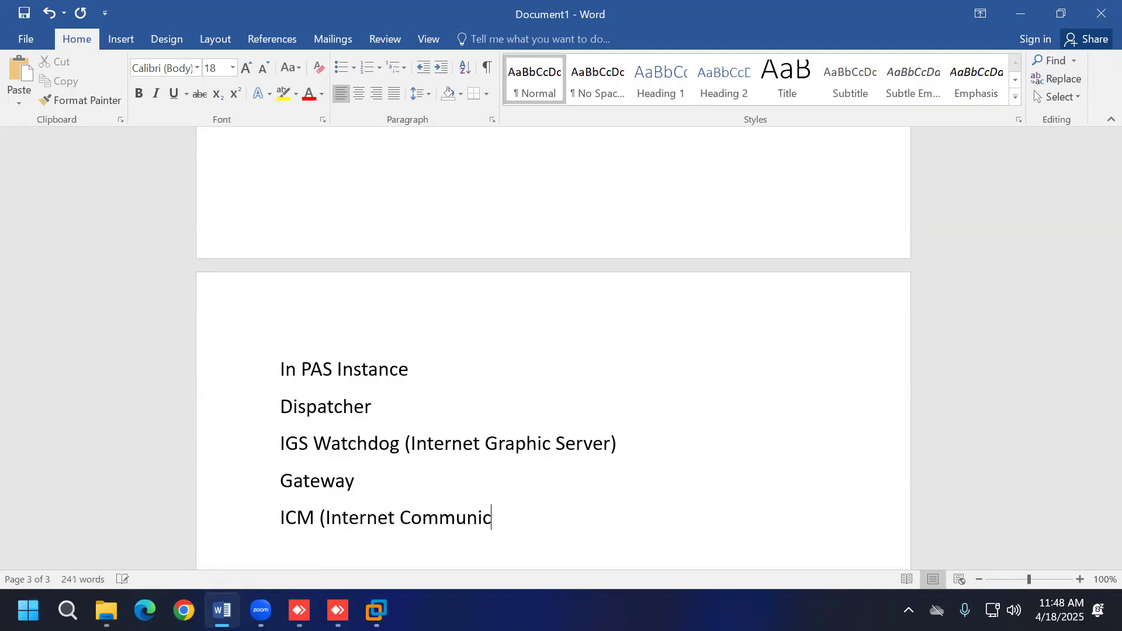
{"action": "type", "text": "ation M"}
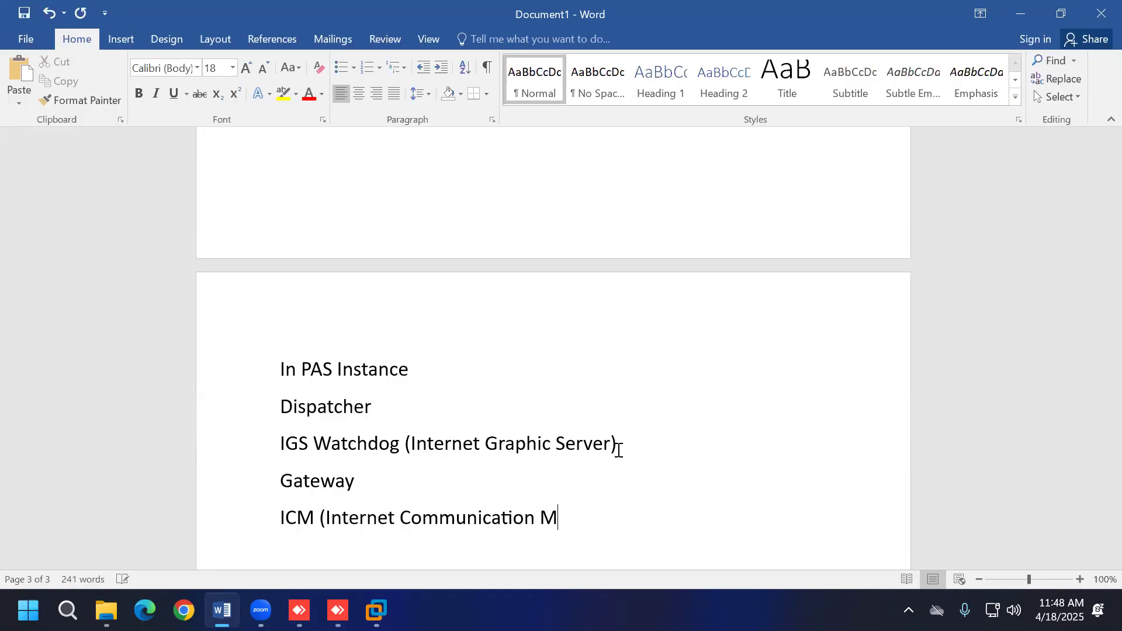
{"action": "type", "text": "anager"}
{"action": "key", "text": "Return"}
{"action": "scroll", "coordinate": [652, 436], "scroll_direction": "down", "scroll_amount": 3}
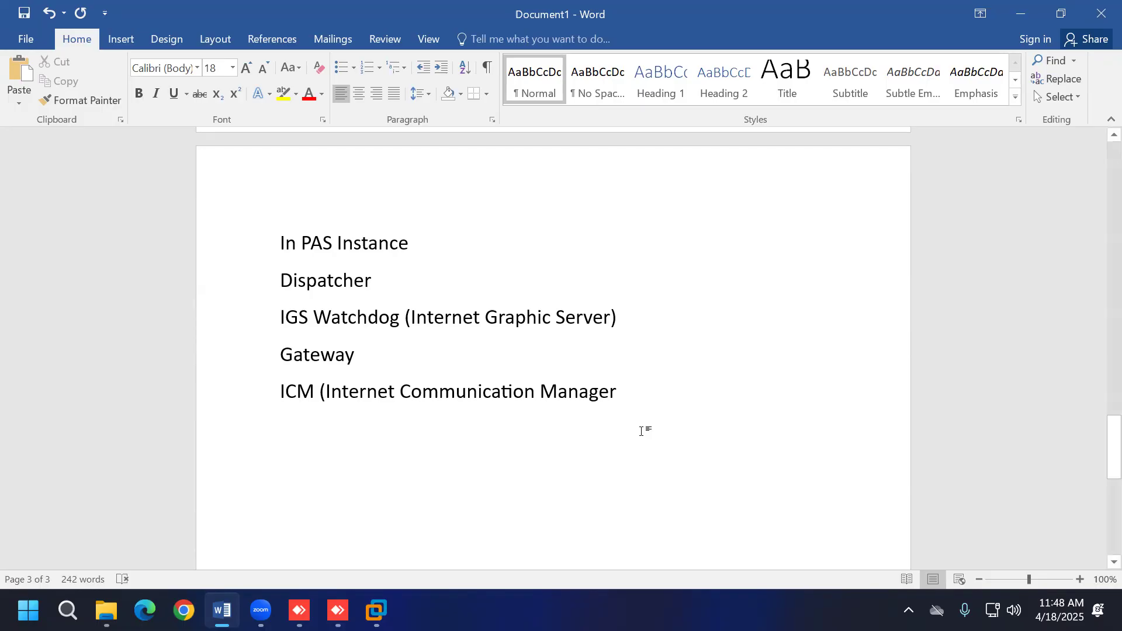
{"action": "left_click", "coordinate": [377, 608]}
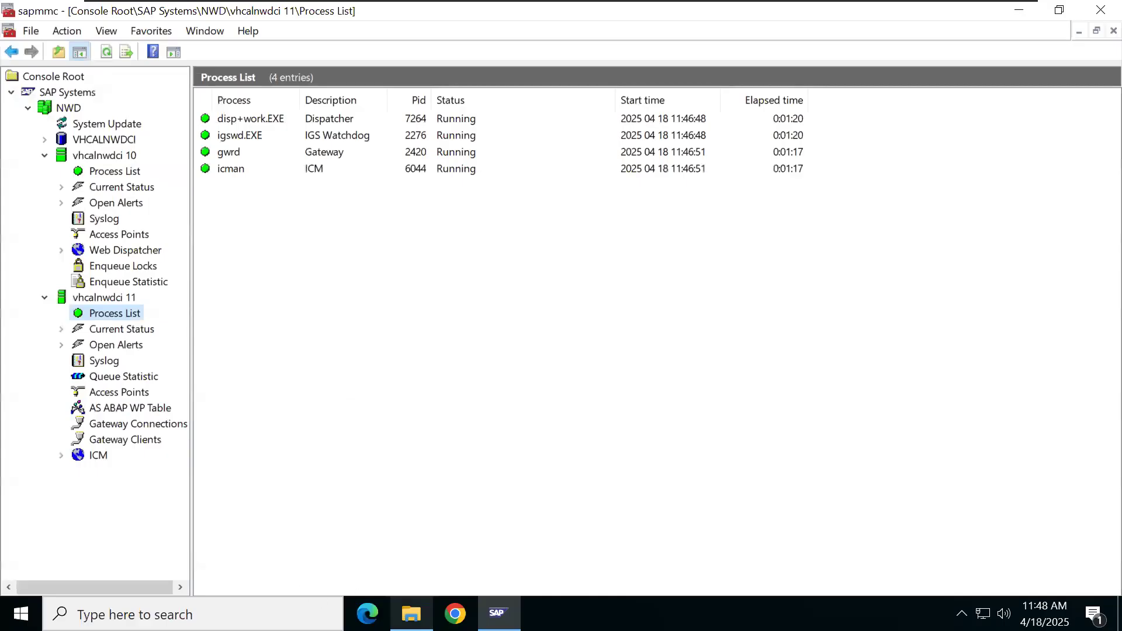
Step: Append ' - sapstartsrv' to the Dispatcher and IGS Watchdog lines
{"action": "left_click", "coordinate": [412, 613]}
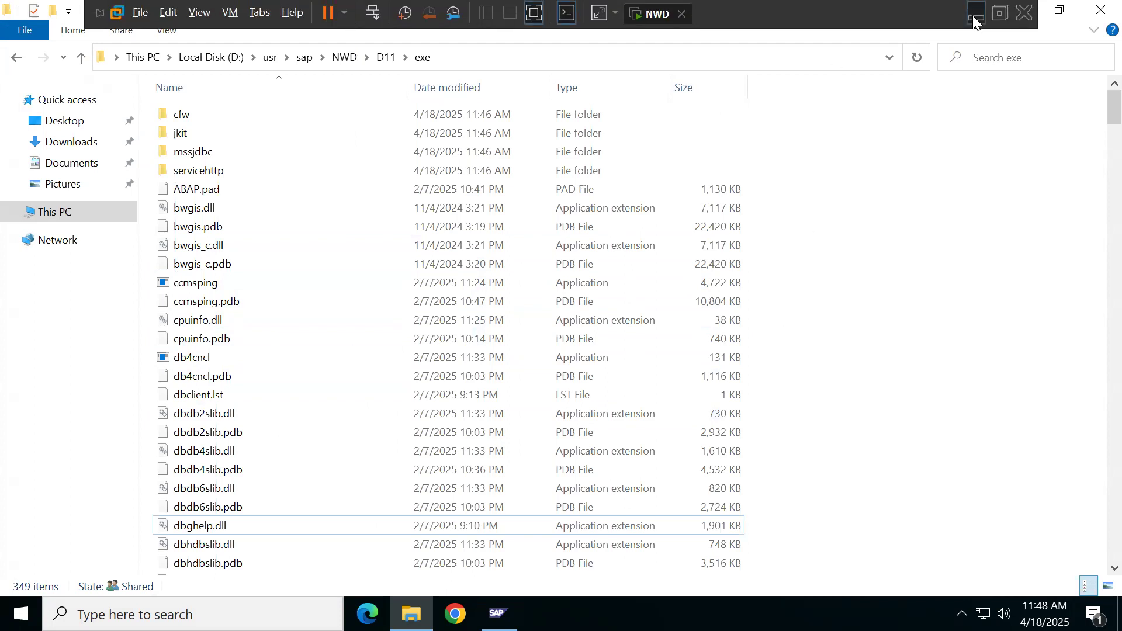
{"action": "left_click", "coordinate": [974, 14]}
{"action": "left_click_drag", "start_coordinate": [283, 280], "coordinate": [373, 280]}
{"action": "left_click", "coordinate": [469, 296]}
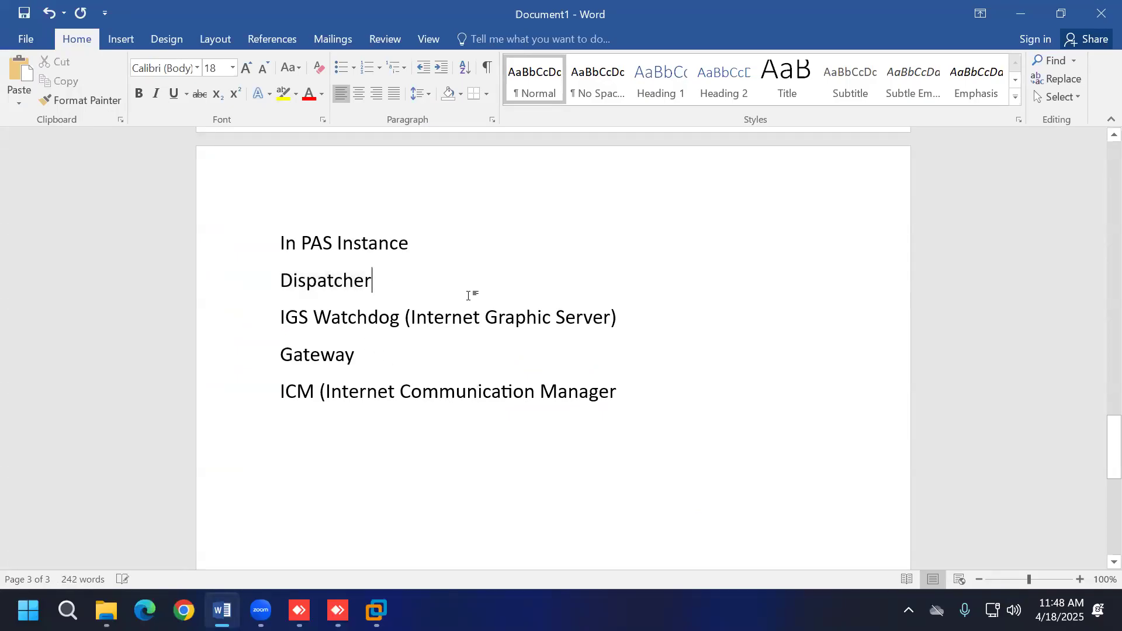
{"action": "type", "text": "- "}
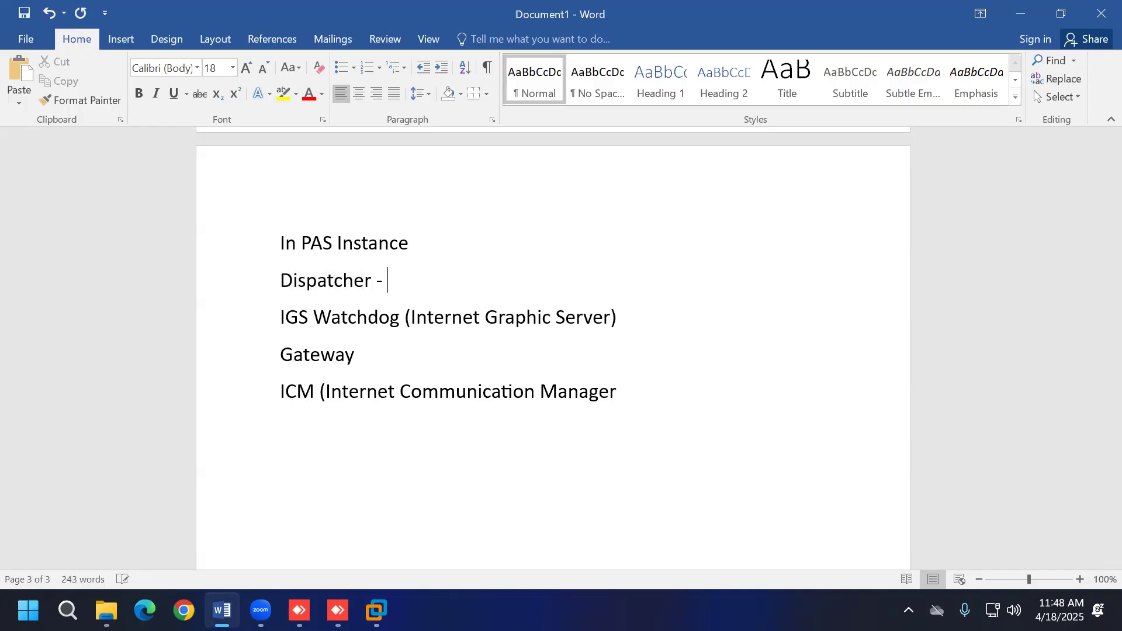
{"action": "type", "text": "sapstartsrv"}
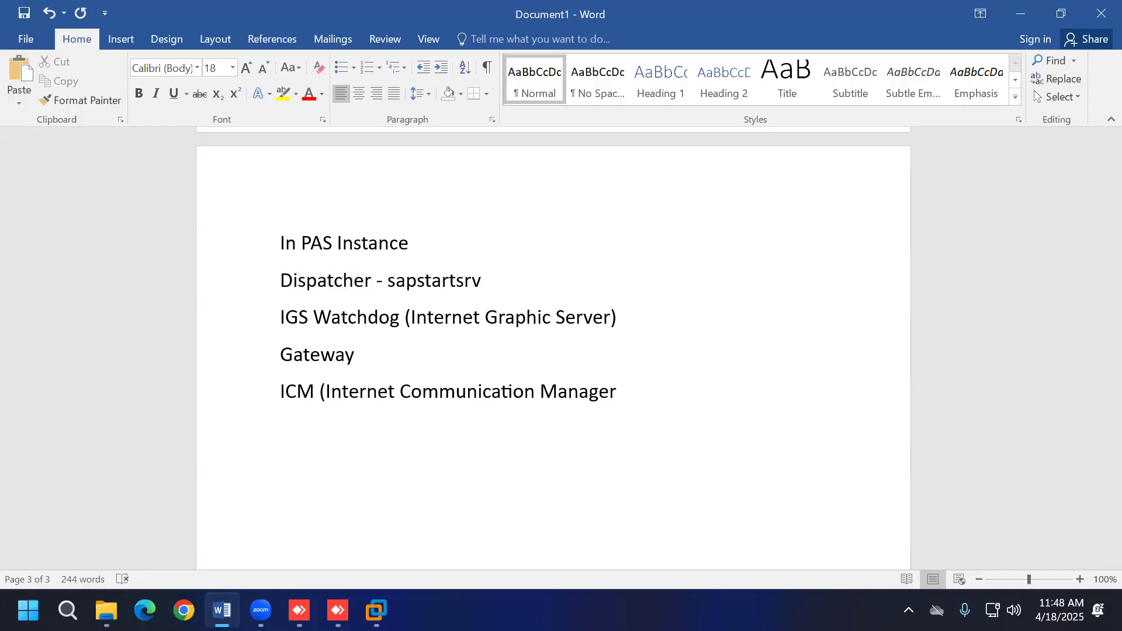
{"action": "left_click", "coordinate": [659, 331]}
{"action": "type", "text": "- sapst"}
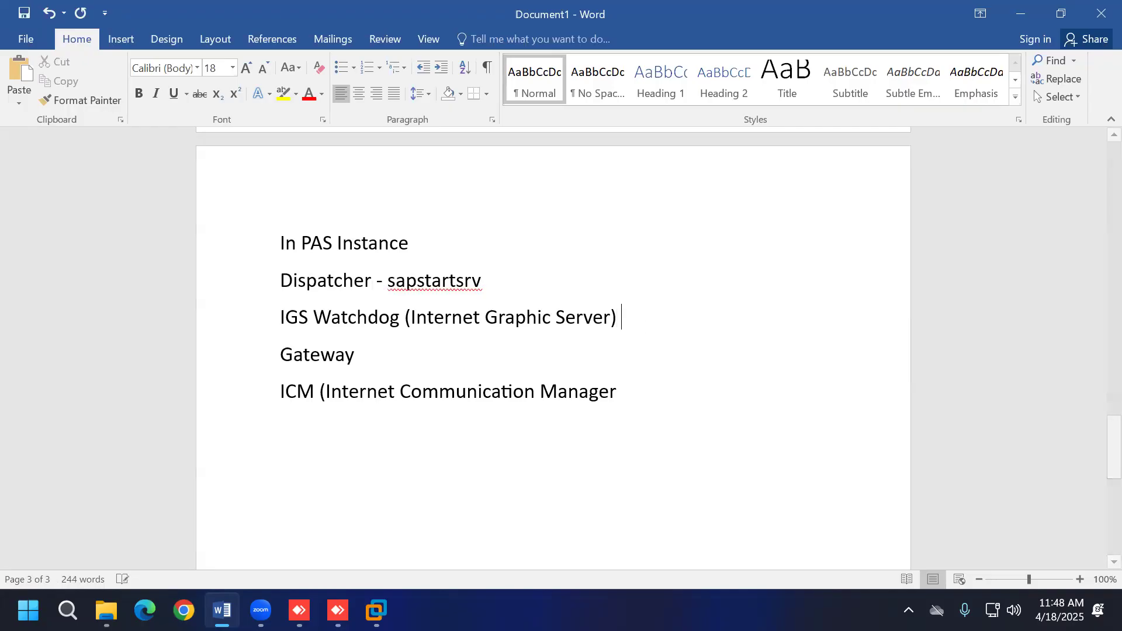
{"action": "type", "text": "artsrv"}
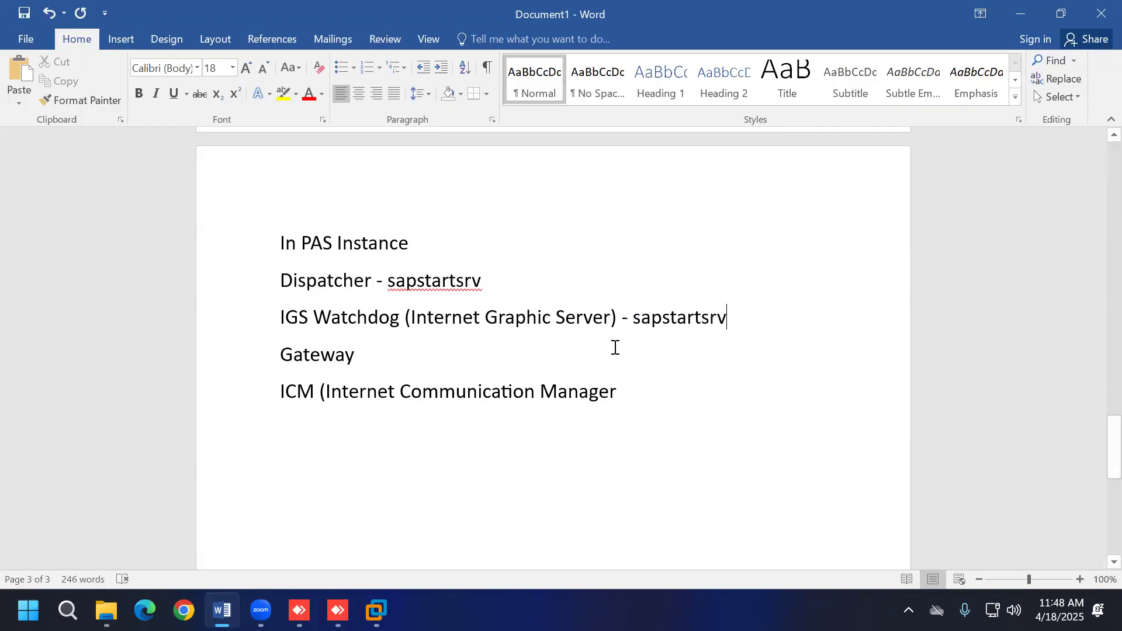
Step: Append ' - Dispatcher' to the Gateway and ICM lines
{"action": "left_click", "coordinate": [522, 357]}
{"action": "type", "text": "-"}
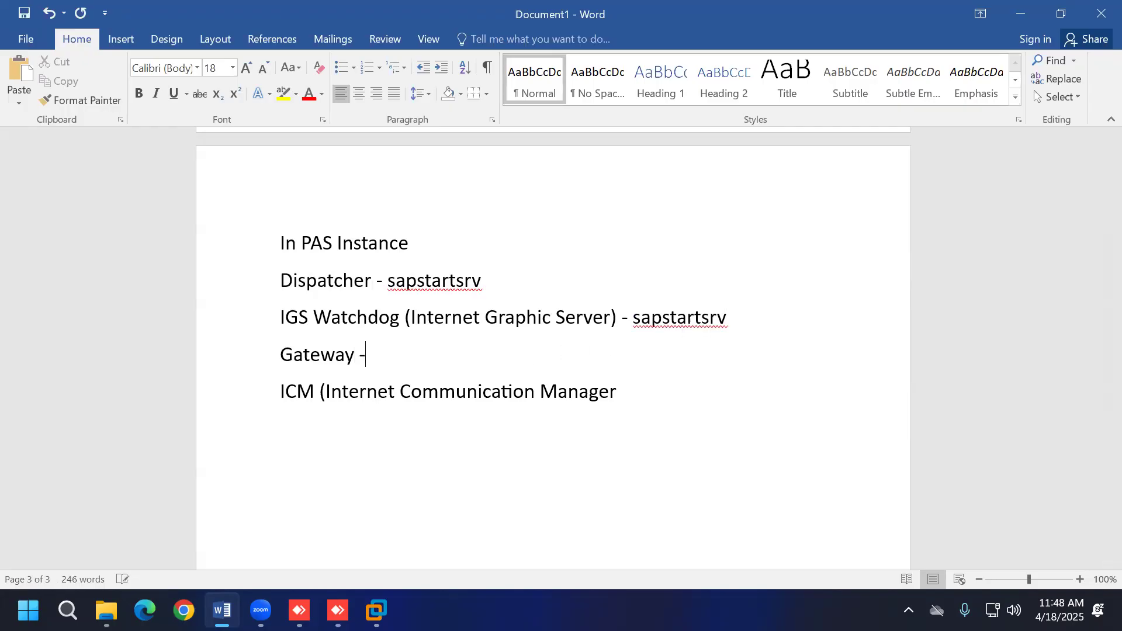
{"action": "type", "text": " Dispatcher"}
{"action": "left_click", "coordinate": [626, 391]}
{"action": "type", "text": "- "}
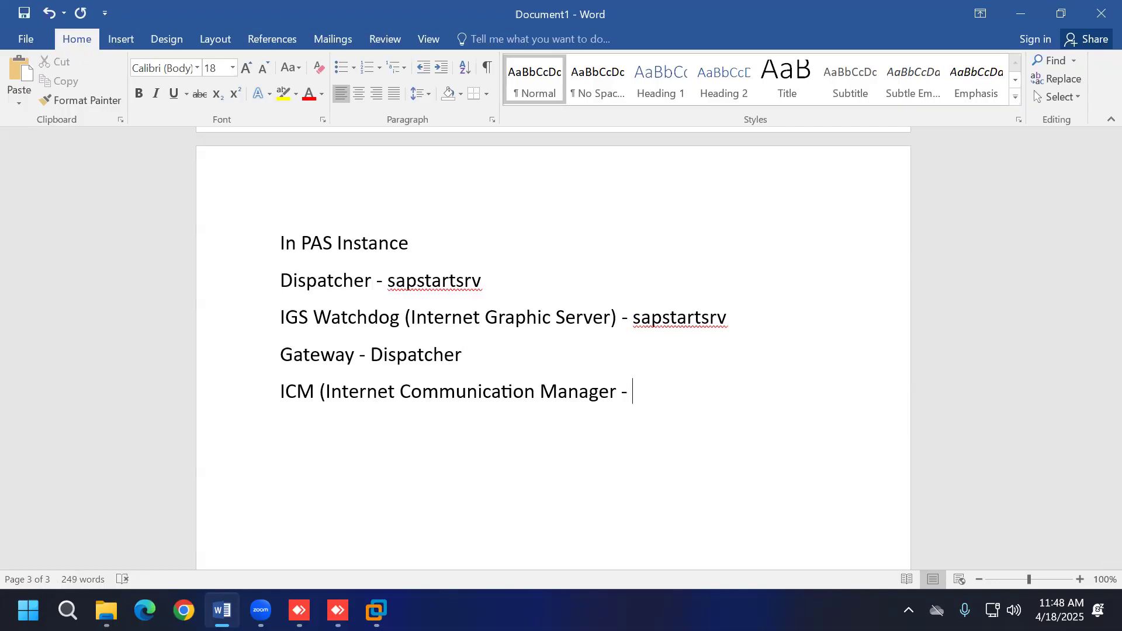
{"action": "type", "text": "Dispatcher"}
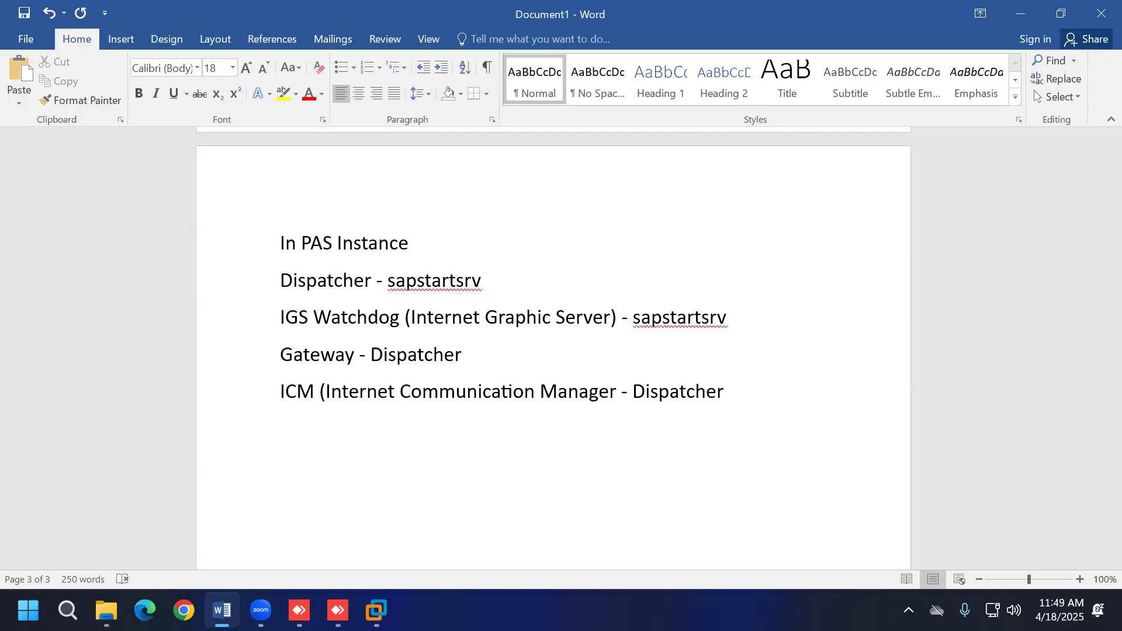
Step: Review instance 11's AS ABAP WP Table in SAP MMC, then return to Word
{"action": "left_click", "coordinate": [375, 610]}
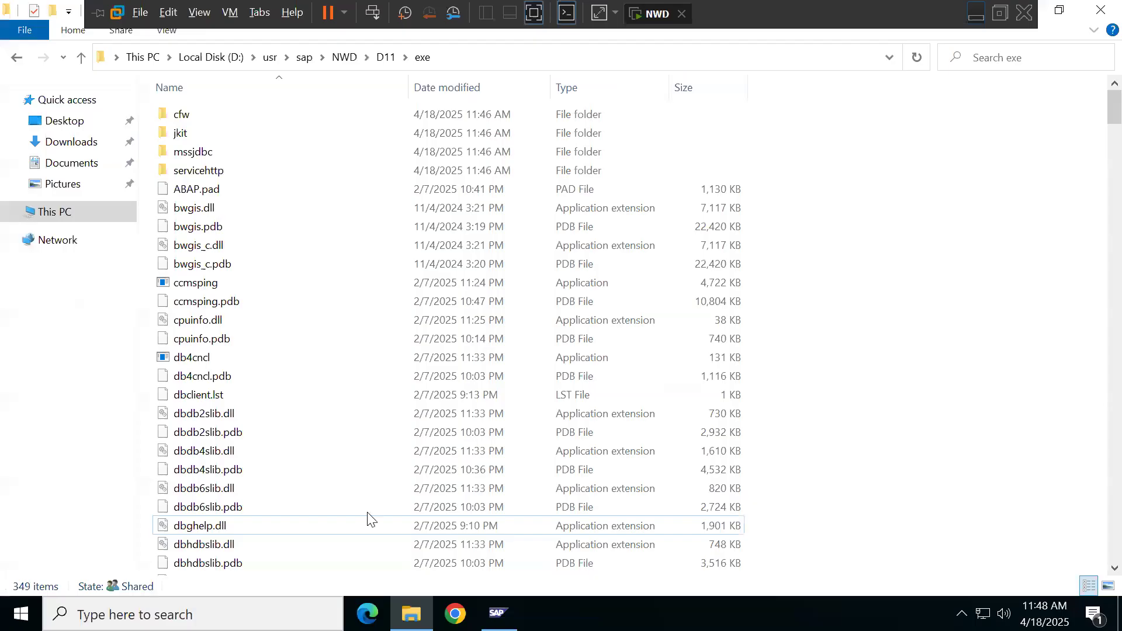
{"action": "left_click", "coordinate": [496, 612]}
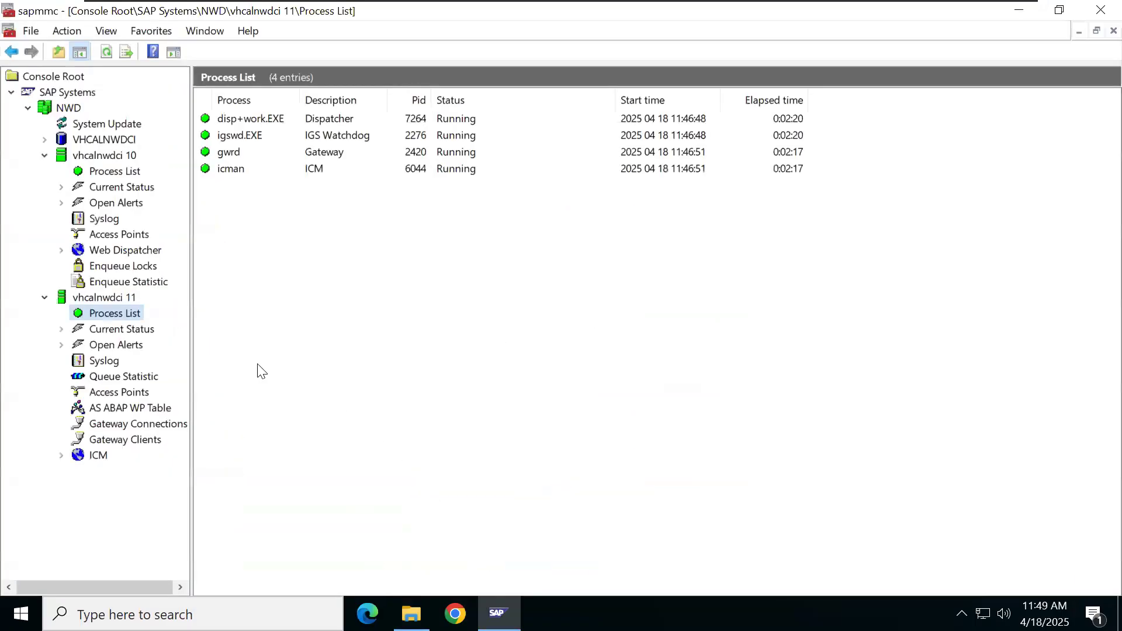
{"action": "left_click", "coordinate": [145, 408]}
{"action": "left_click", "coordinate": [124, 313]}
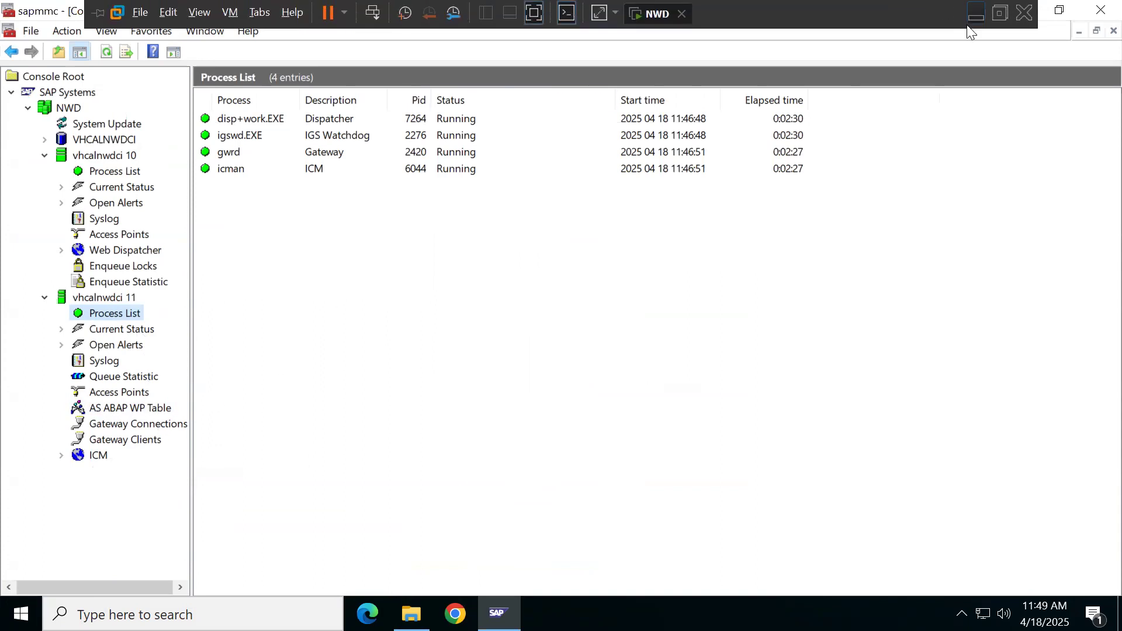
{"action": "left_click", "coordinate": [971, 14]}
Step: Add 'AS ABAP WP Table' and 'Application Server ABAP Work Process Table' lines, plus Dia and BTC entries
{"action": "key", "text": "Return"}
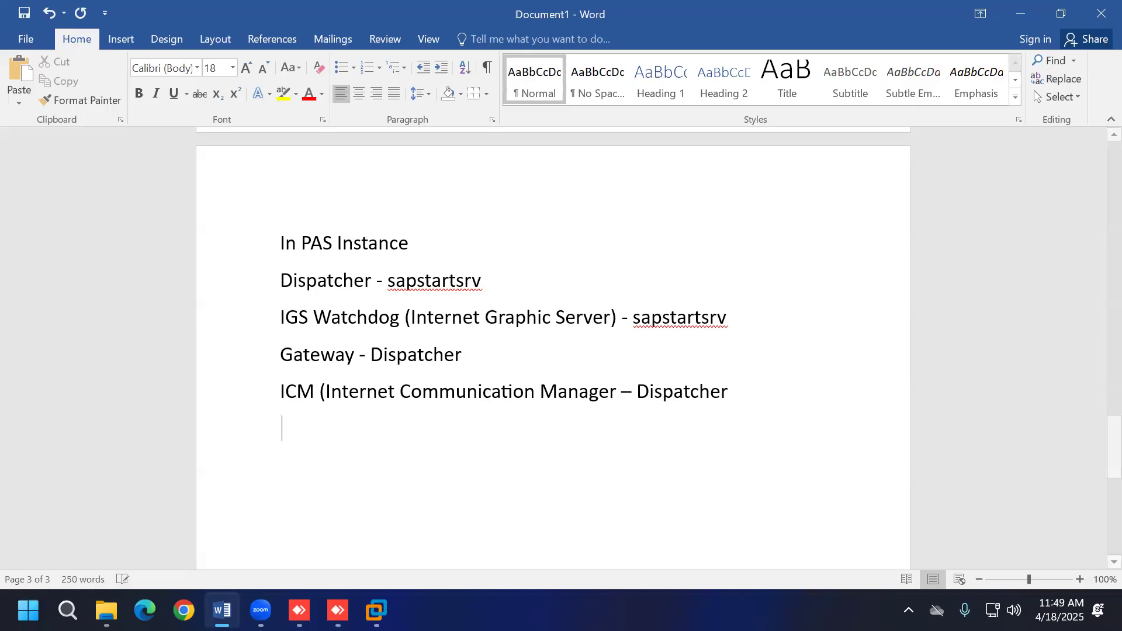
{"action": "type", "text": "AS A"}
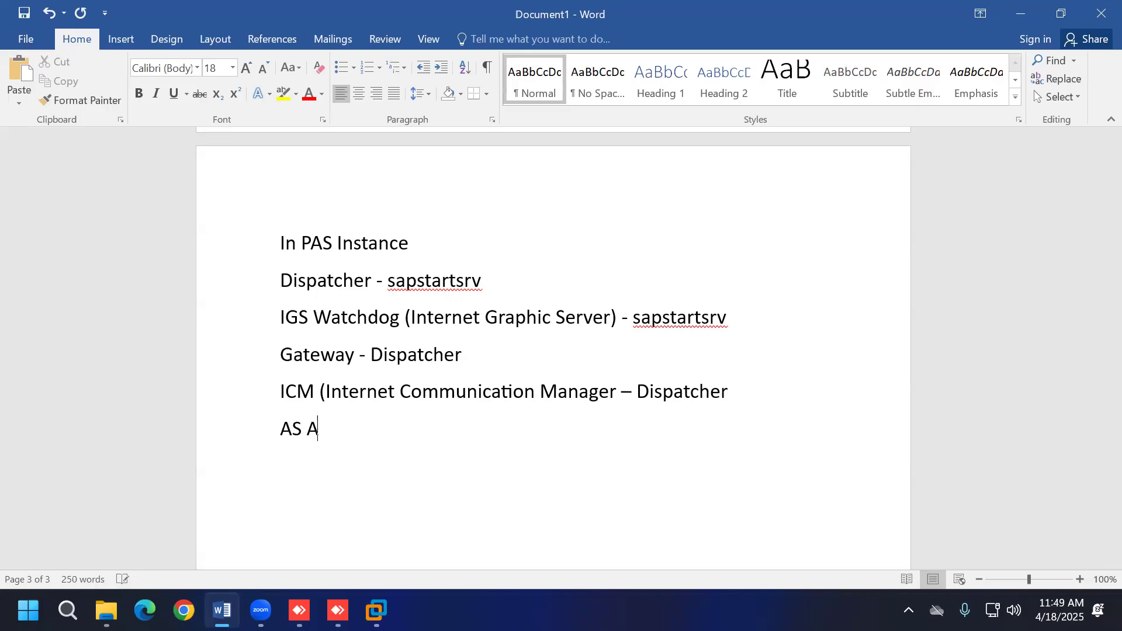
{"action": "type", "text": "BAP WP Table"}
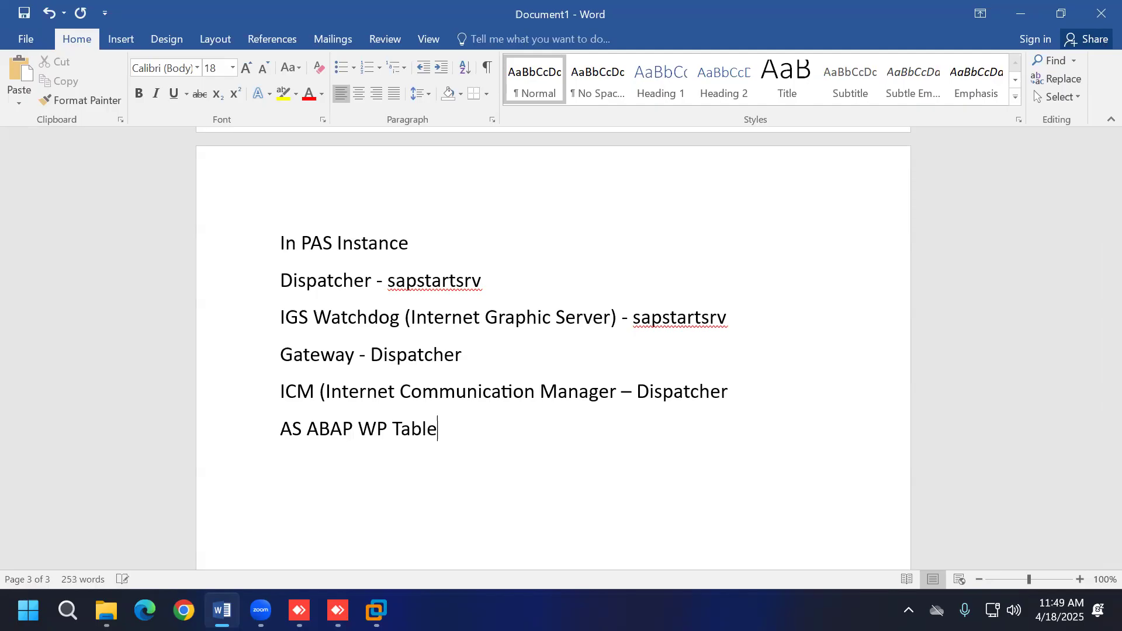
{"action": "key", "text": "Return"}
{"action": "type", "text": "Applicatio"}
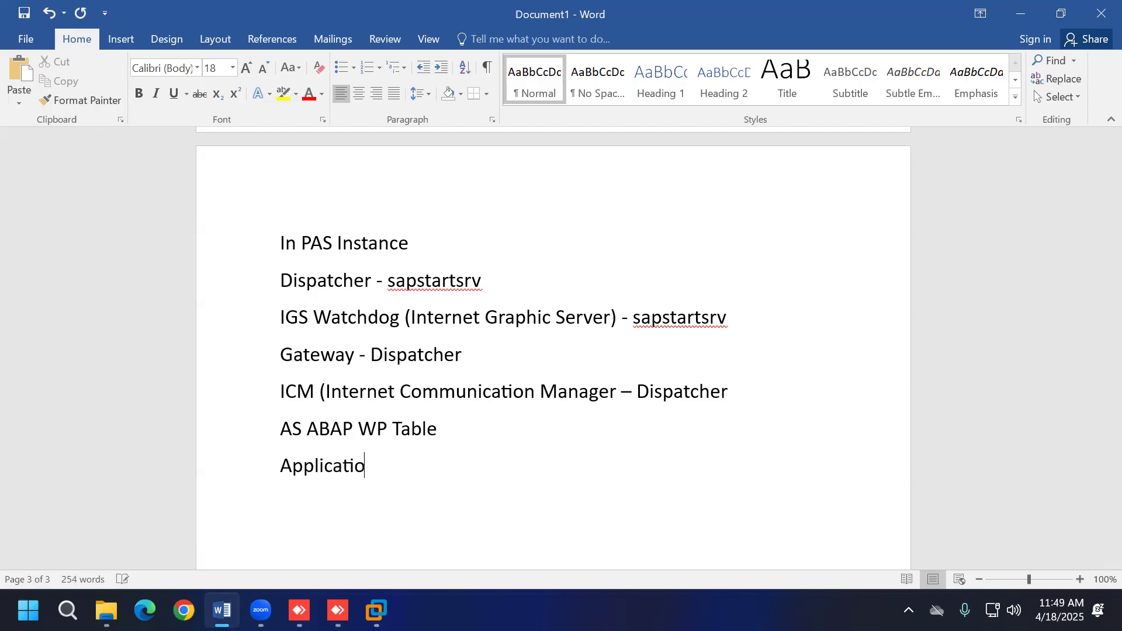
{"action": "type", "text": "n Server A"}
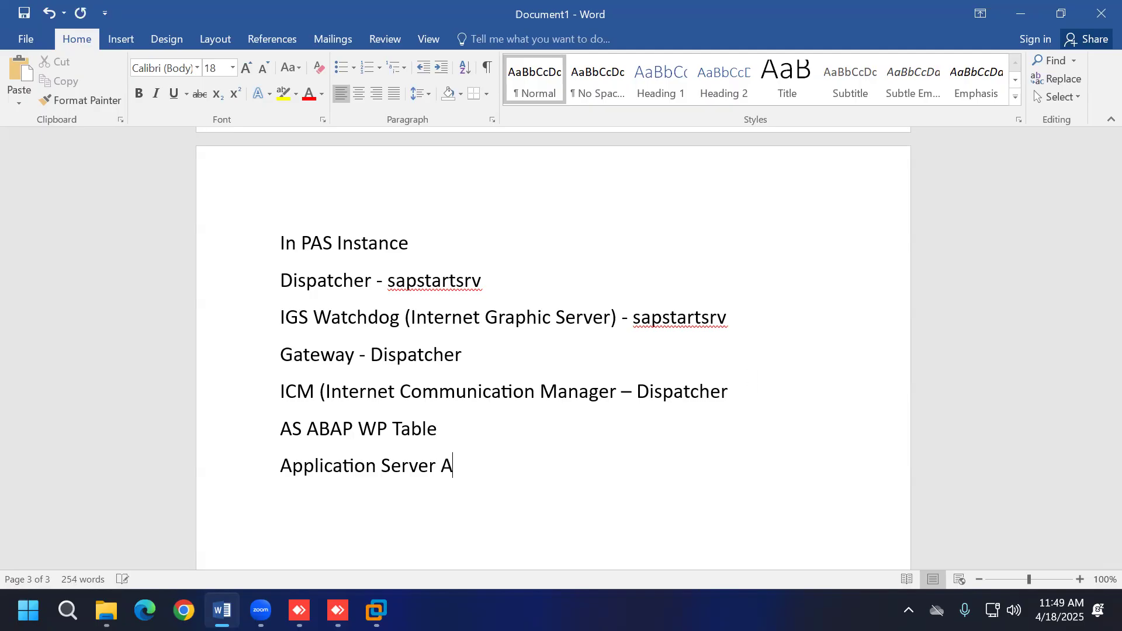
{"action": "type", "text": "BAP Wo"}
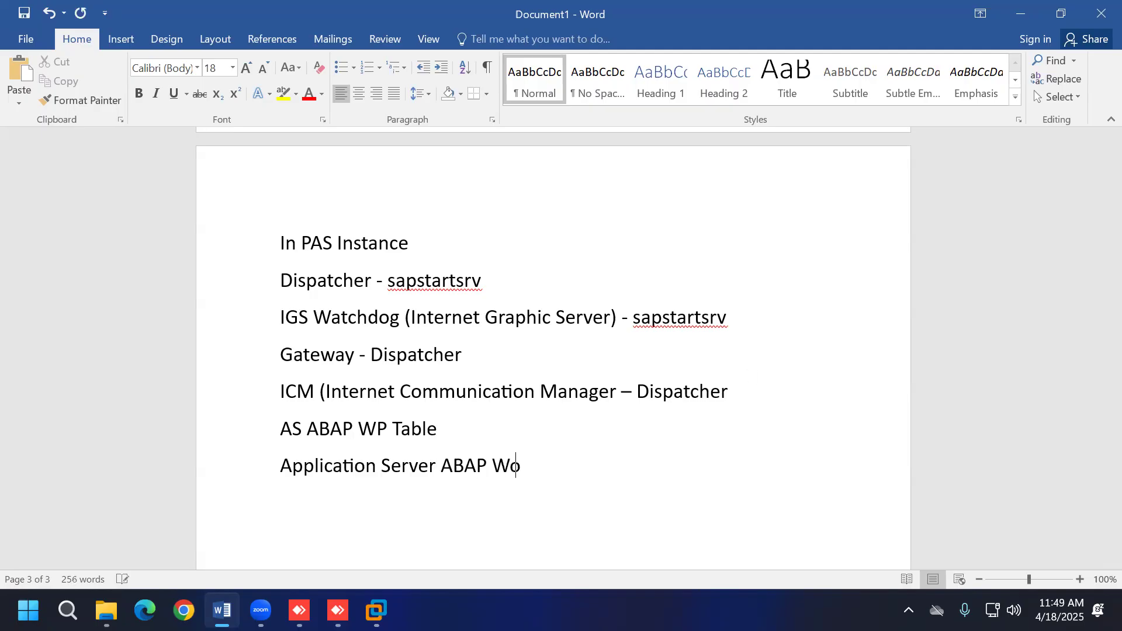
{"action": "type", "text": "rk Process Table"}
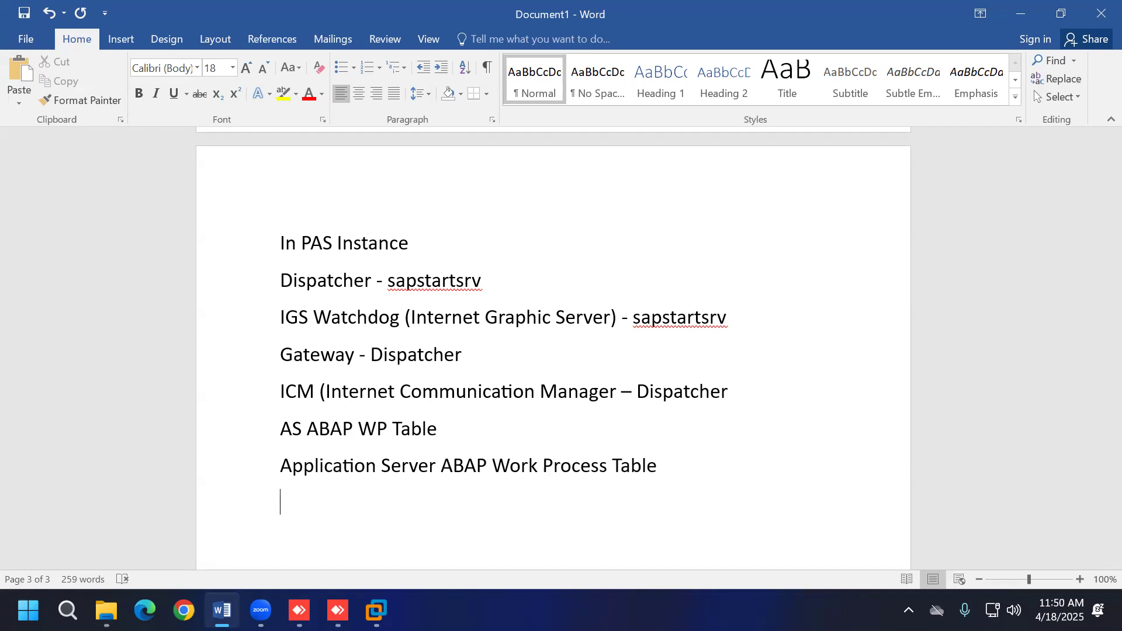
{"action": "type", "text": "Dia - Dialog"}
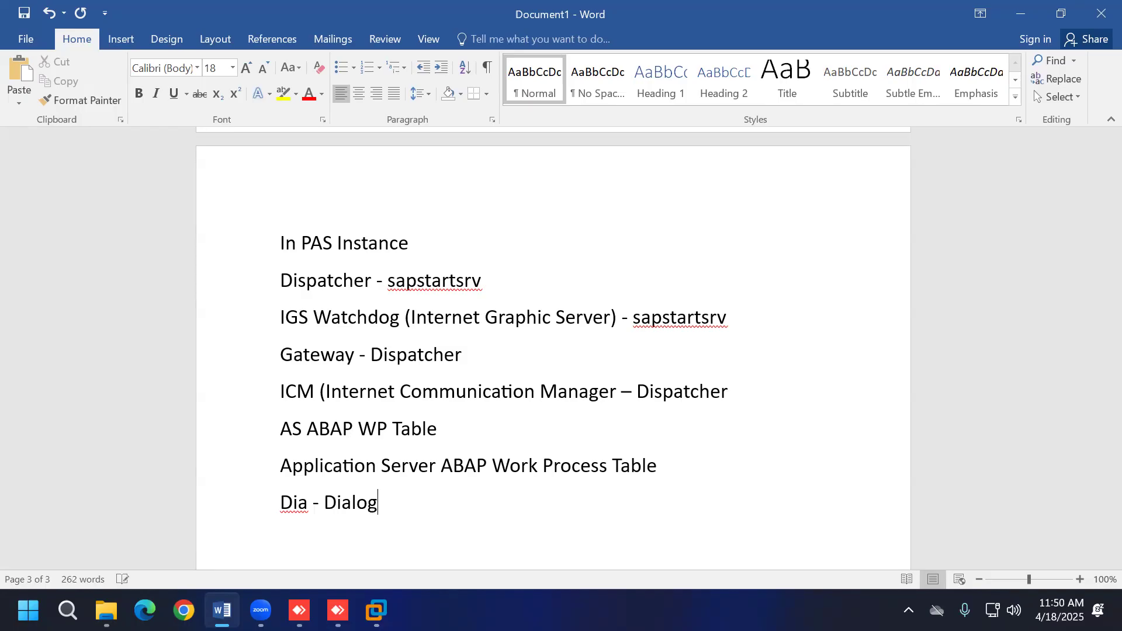
{"action": "type", "text": " Work "}
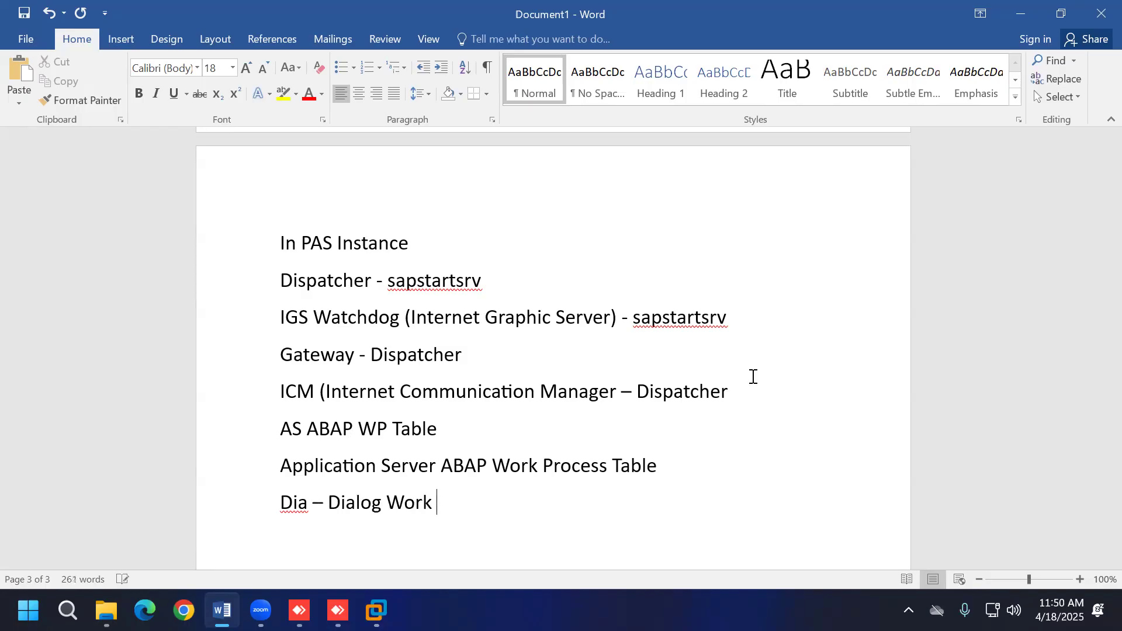
{"action": "type", "text": "Process"}
{"action": "type", "text": "BTC "}
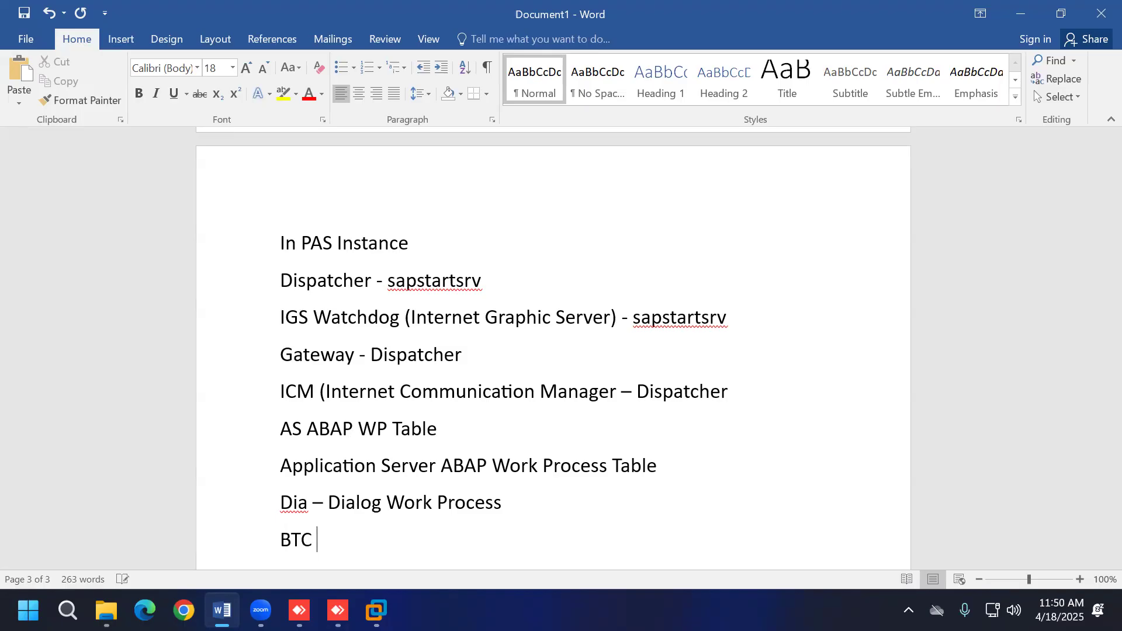
{"action": "type", "text": "- Background"}
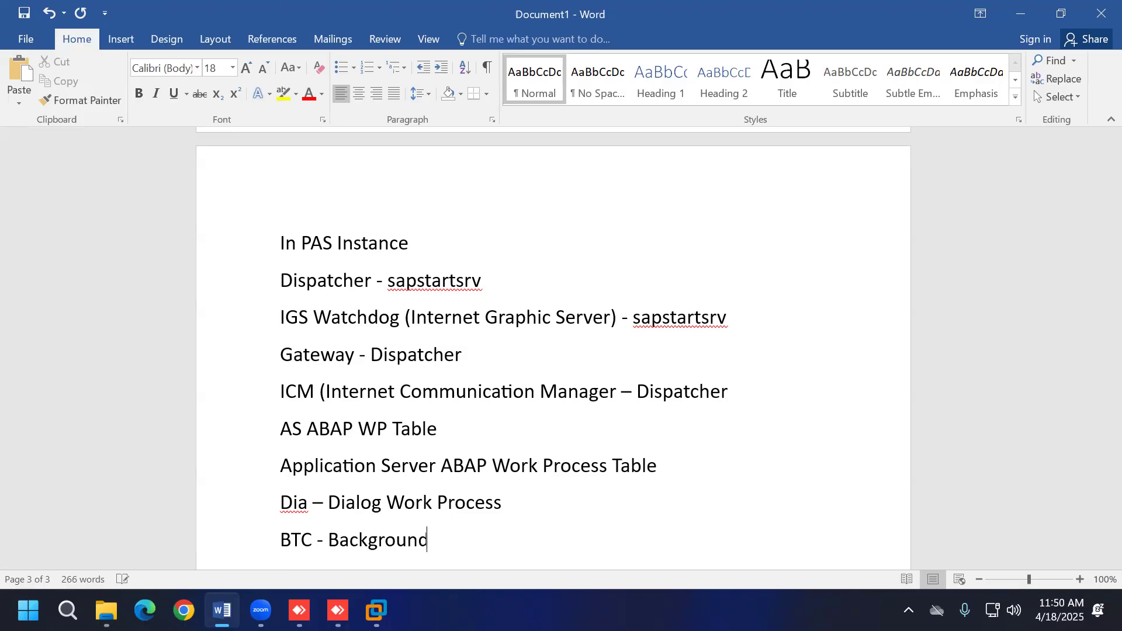
{"action": "type", "text": " Work "}
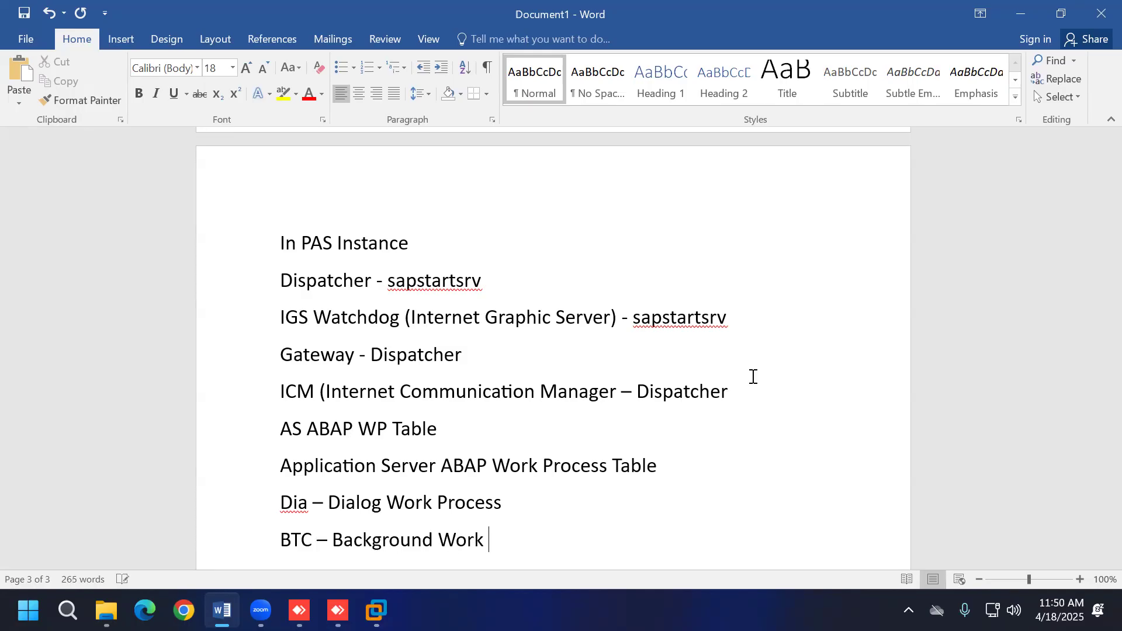
{"action": "type", "text": "Process"}
Step: Add Spo - Spool, UPD - Update and UP2 - Update Work Process entries, ending with a blank line
{"action": "key", "text": "Return"}
{"action": "type", "text": "S"}
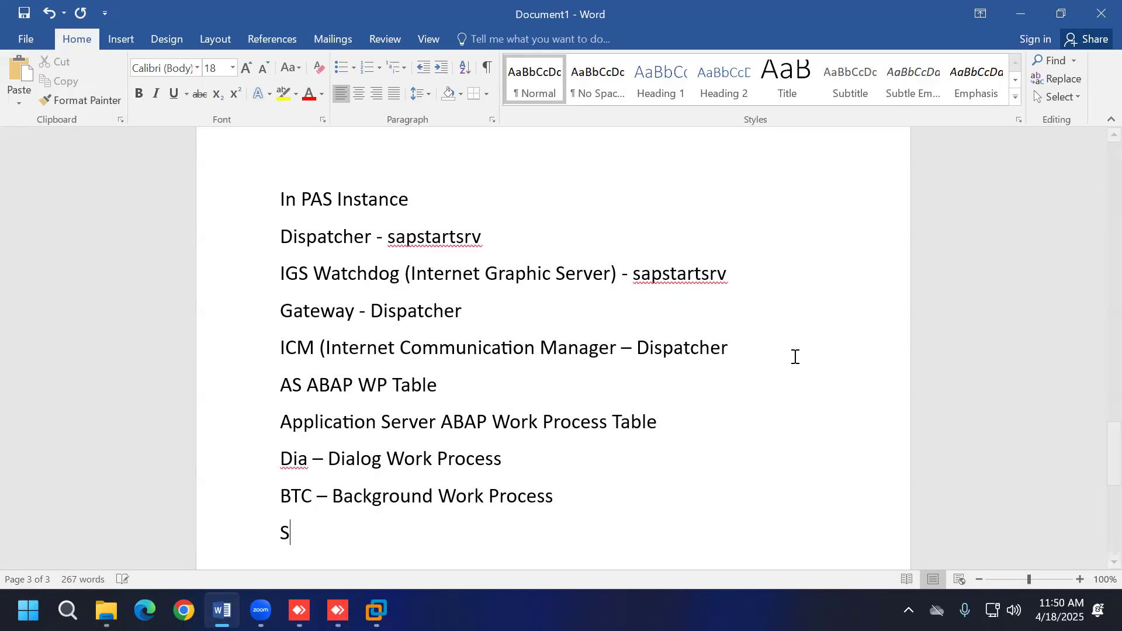
{"action": "type", "text": "po - Spool Work Process"}
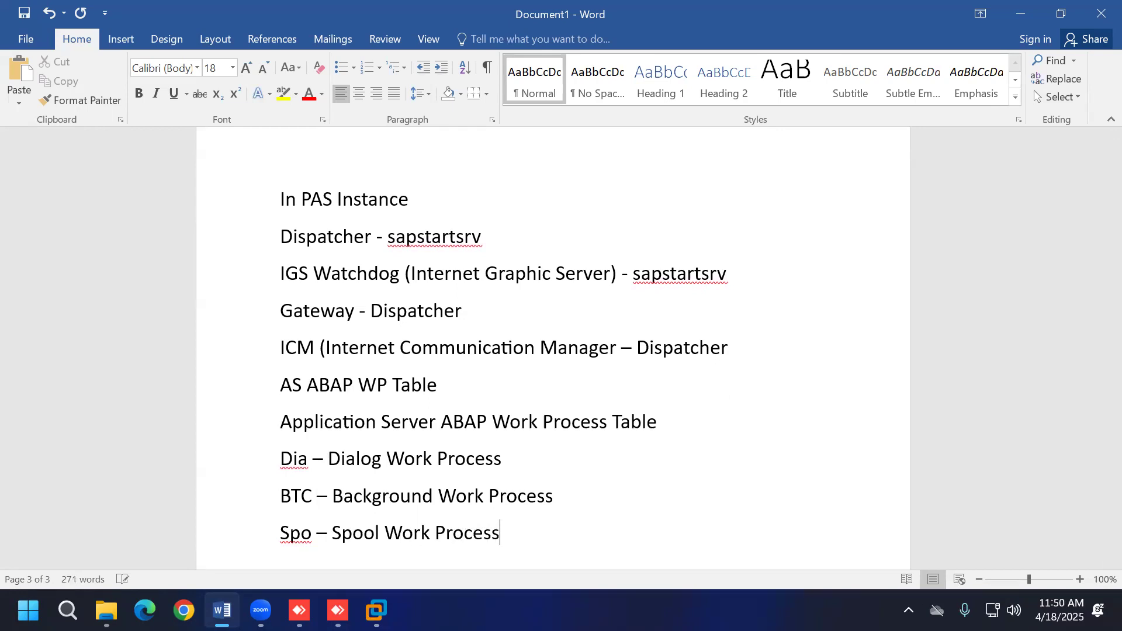
{"action": "key", "text": "Return"}
{"action": "type", "text": "UPD"}
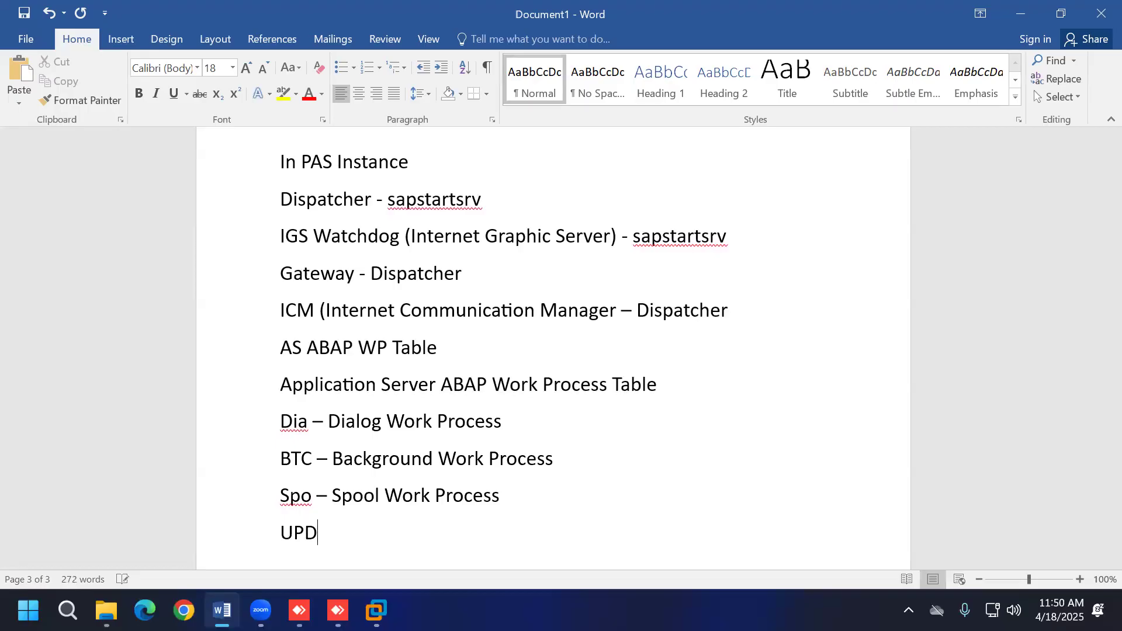
{"action": "type", "text": " - Update Wok"}
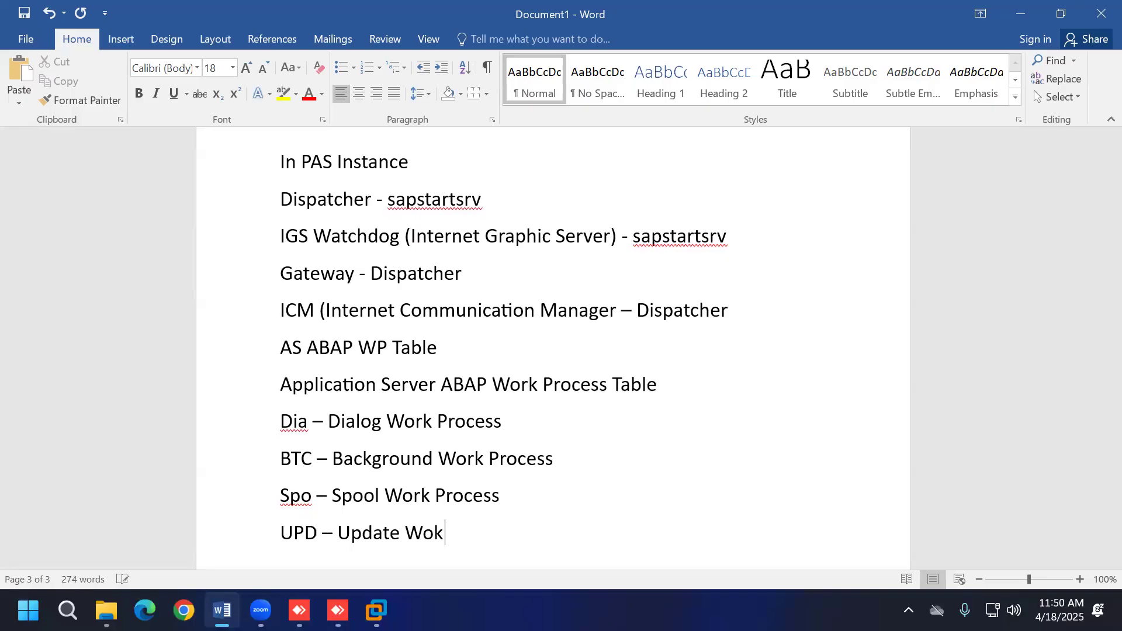
{"action": "key", "text": "BackSpace"}
{"action": "type", "text": "rk Process"}
{"action": "key", "text": "Return"}
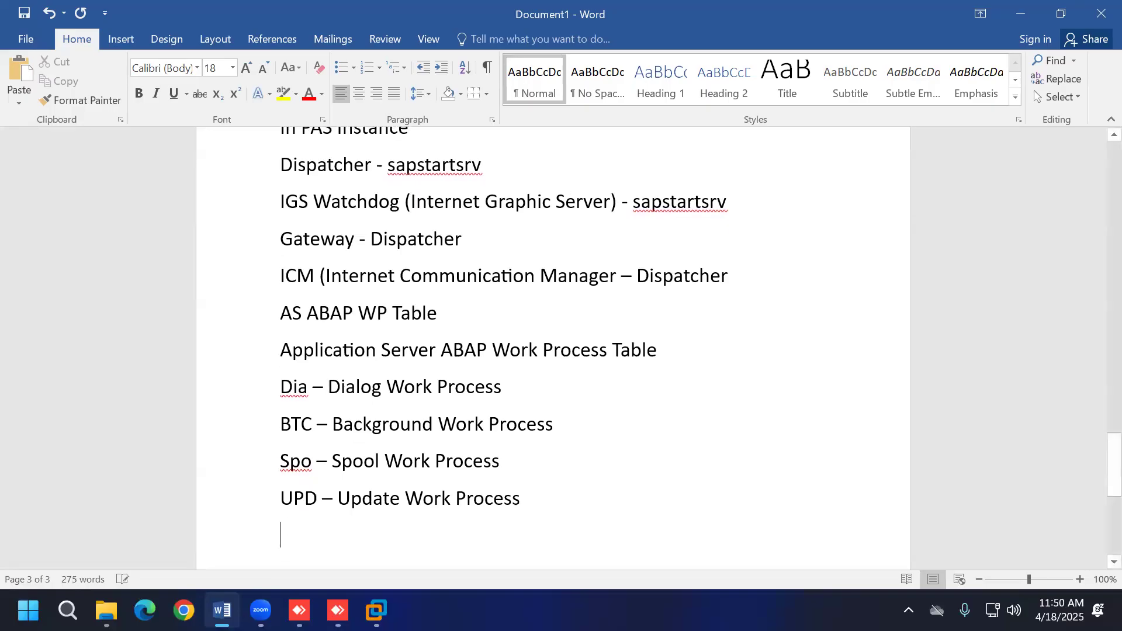
{"action": "type", "text": "UP2"}
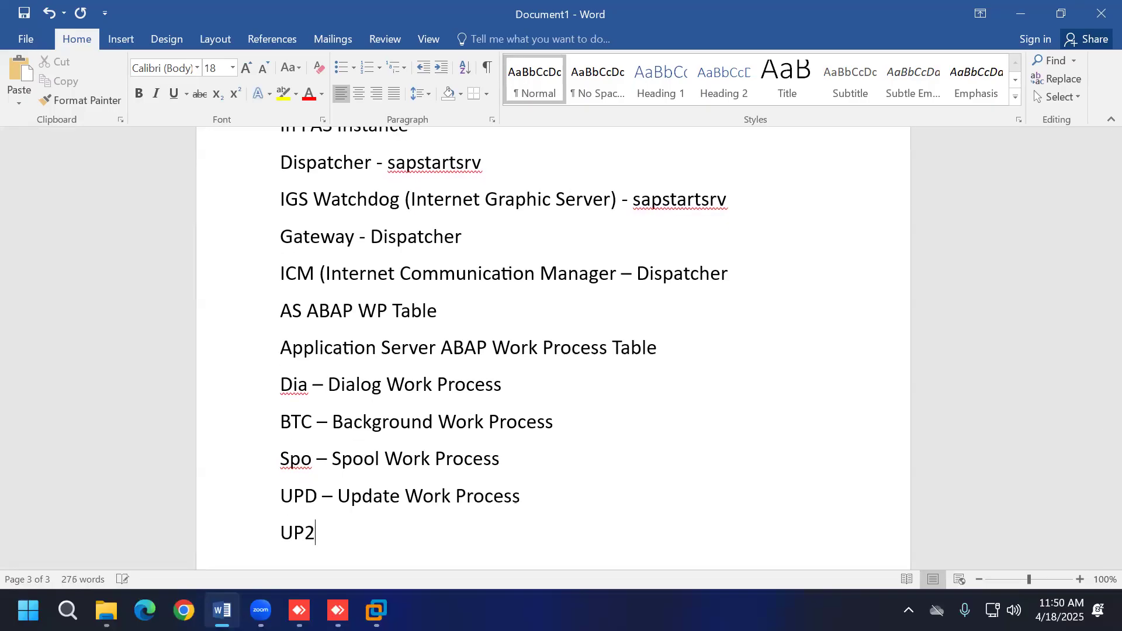
{"action": "type", "text": " - Update Wo"}
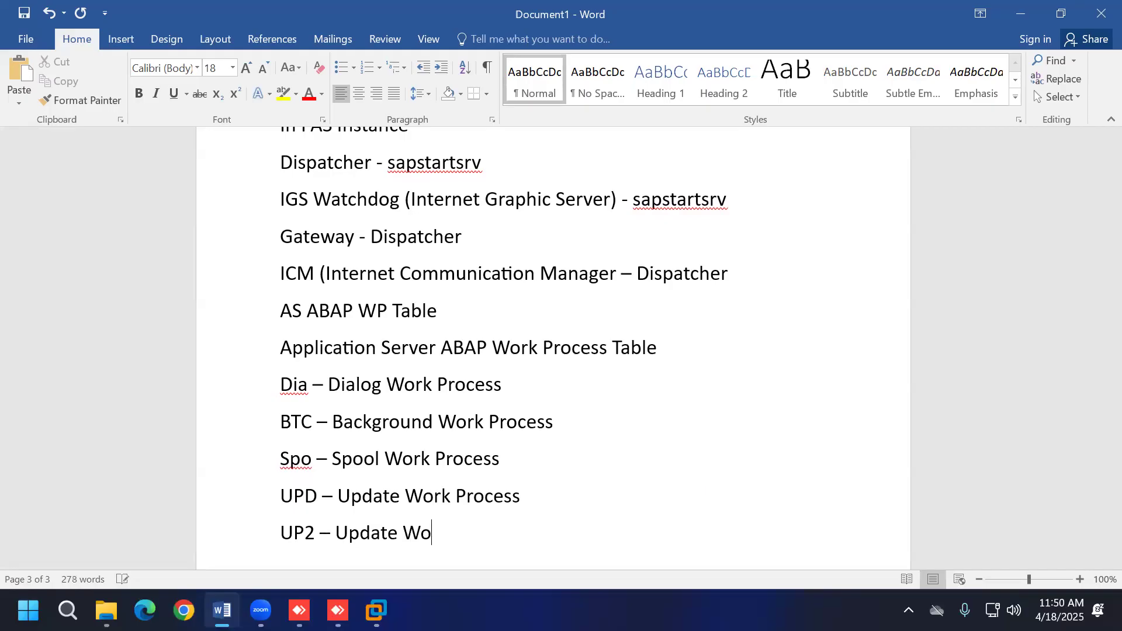
{"action": "type", "text": "rk Process"}
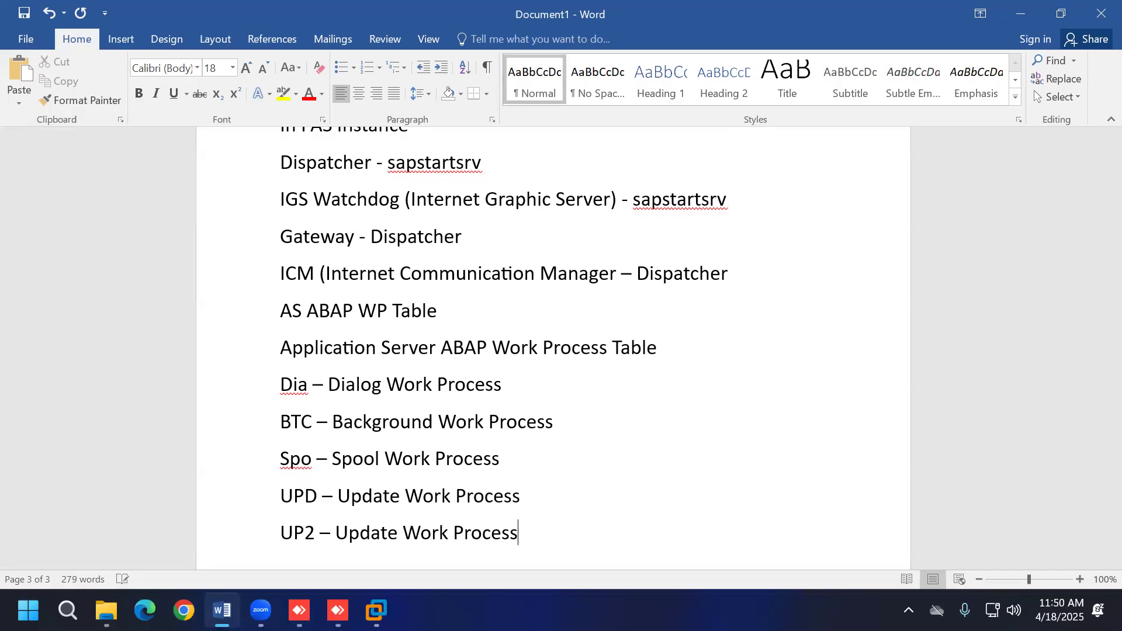
{"action": "key", "text": "Return"}
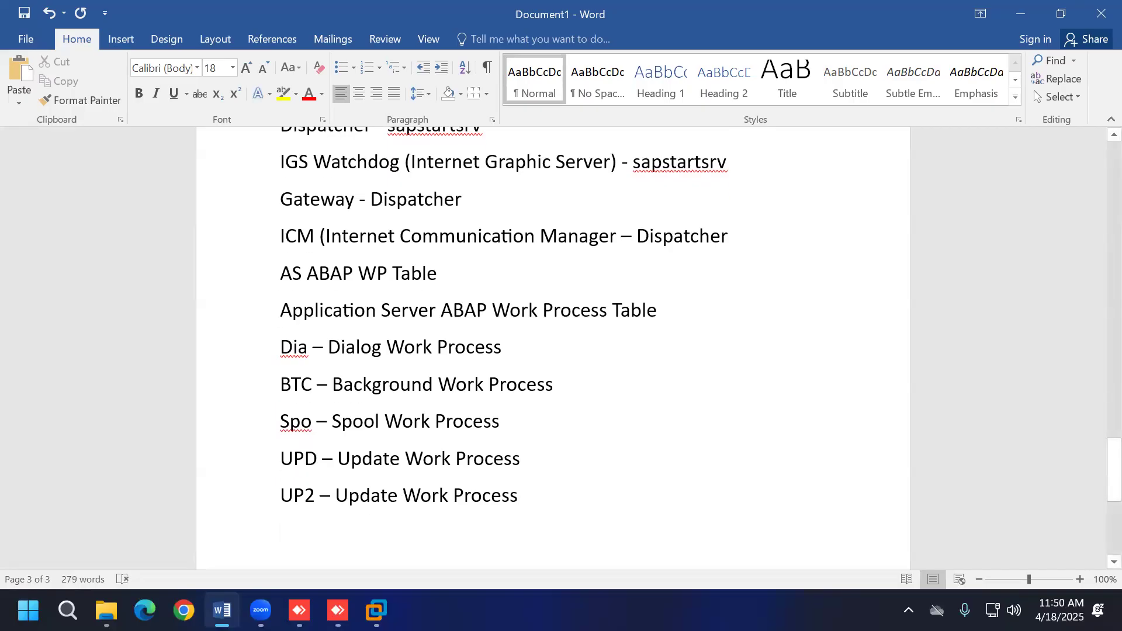
{"action": "left_click", "coordinate": [376, 610]}
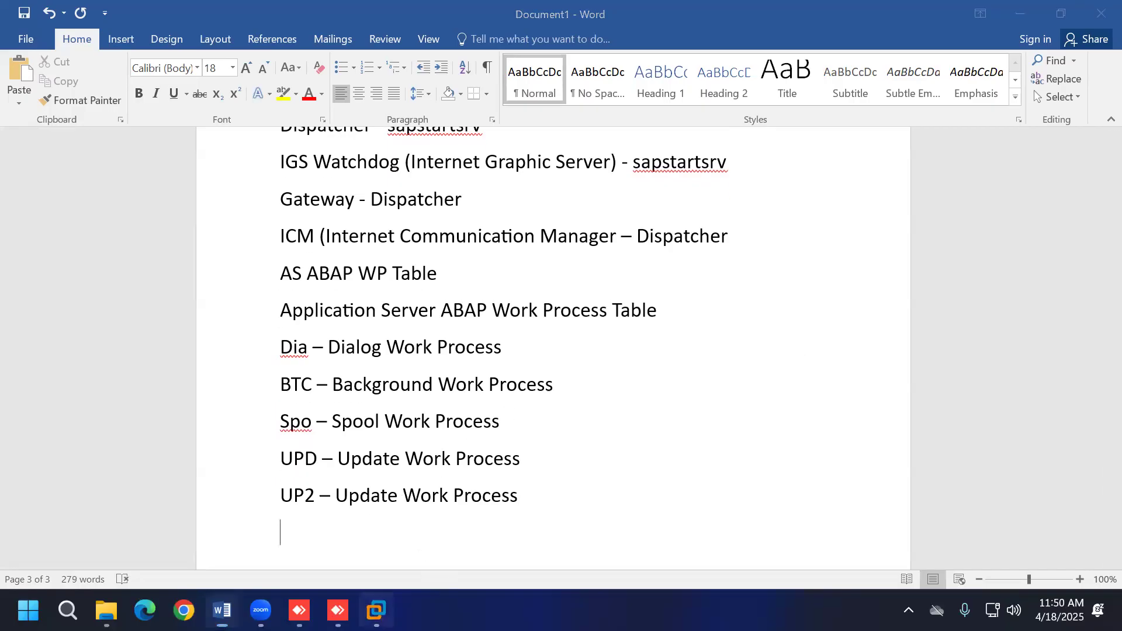
Step: Display vhcalnwdci 11's AS ABAP WP Table: 10 DIA, 6 BTC, UPD, SPO and UP2
{"action": "left_click", "coordinate": [147, 407]}
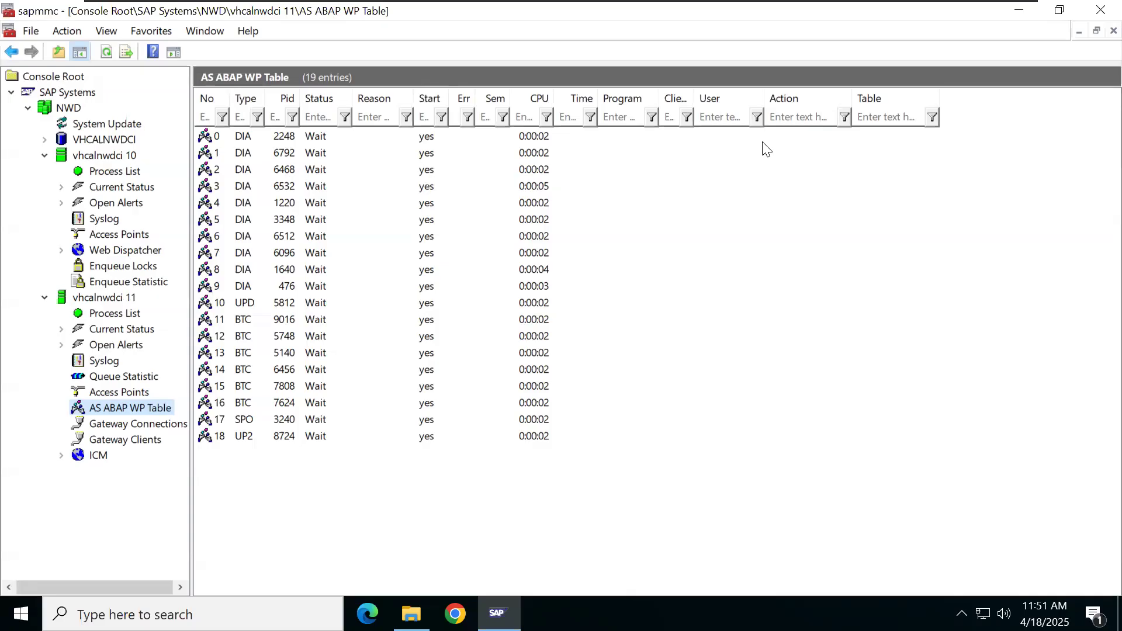
Step: In the Word notes, add the question 'why in ASCS instance there is no work process'
{"action": "left_click", "coordinate": [976, 20]}
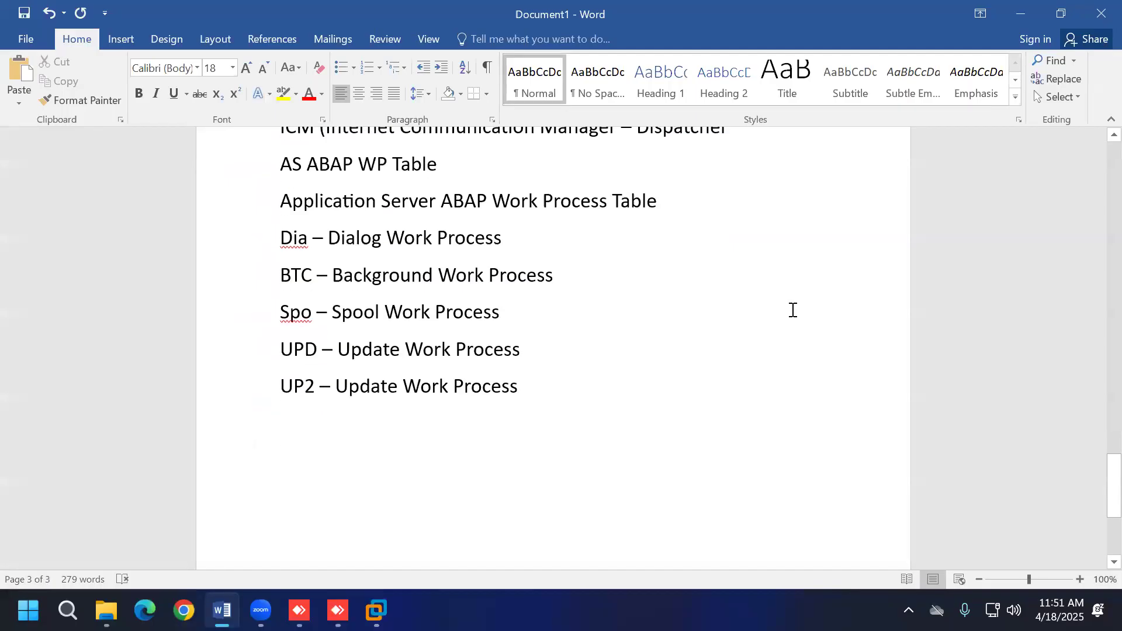
{"action": "key", "text": "Return"}
{"action": "key", "text": "Return"}
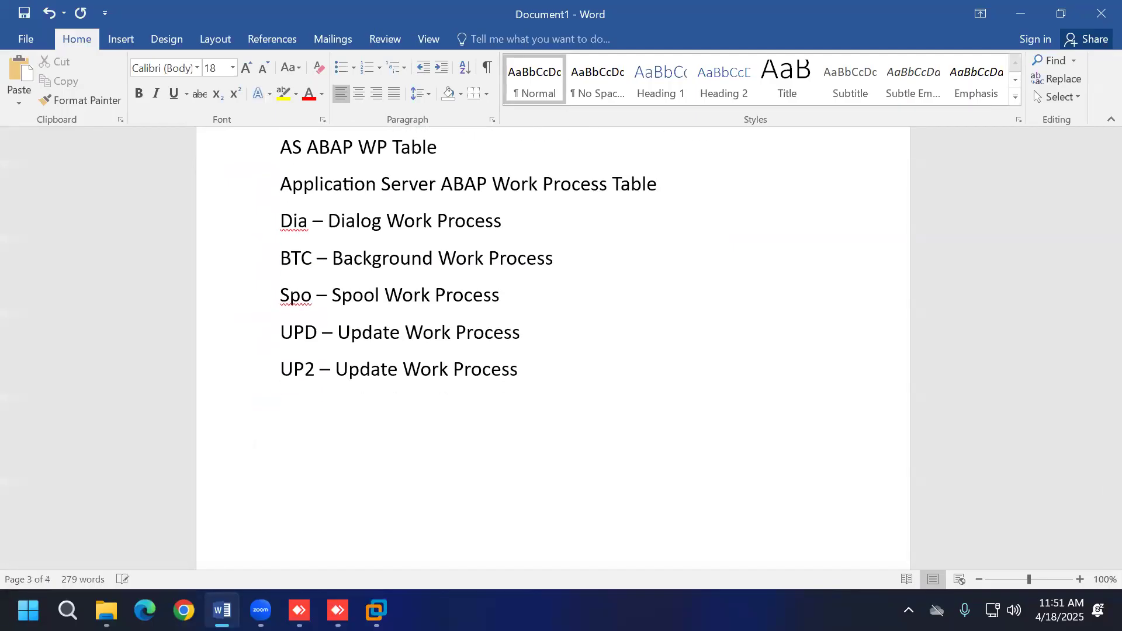
{"action": "type", "text": "In ASCS instanc"}
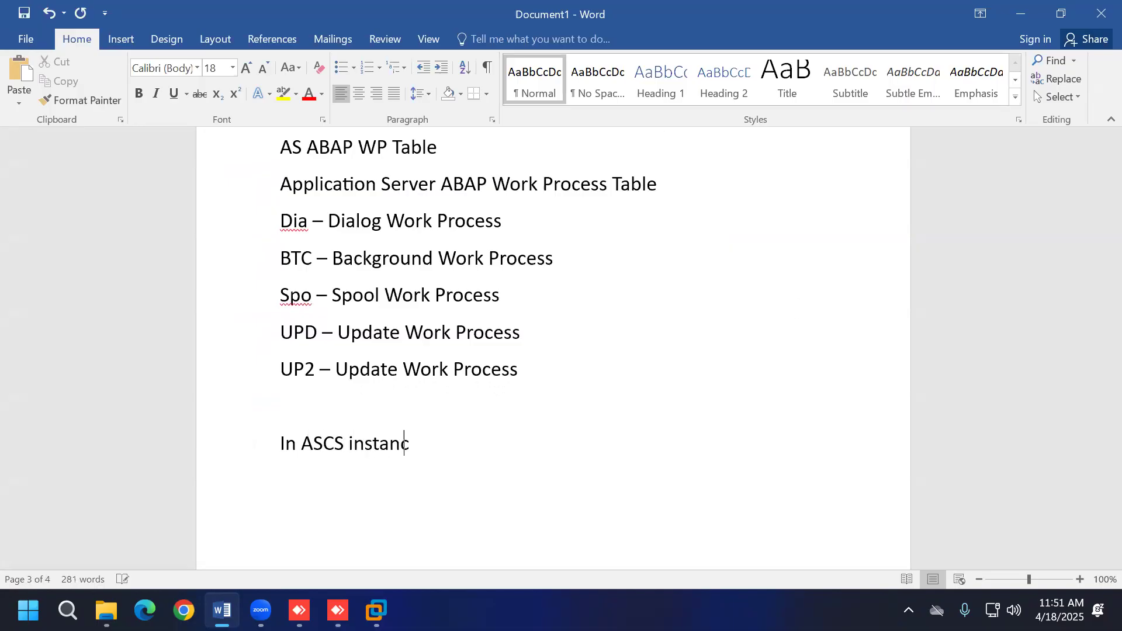
{"action": "type", "text": "e there is no wor"}
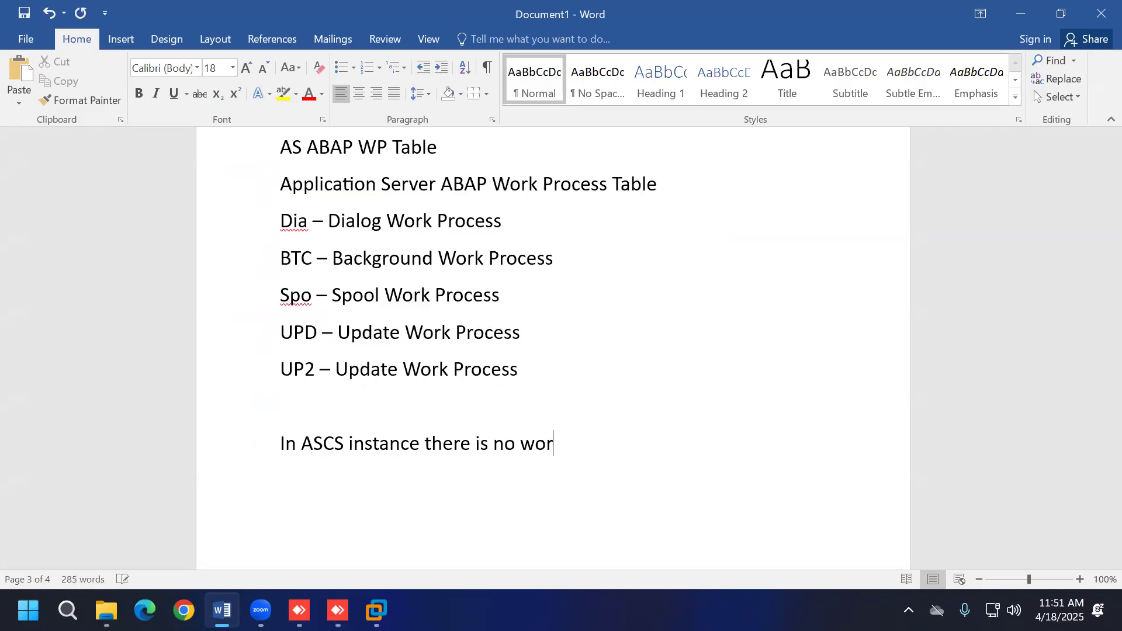
{"action": "type", "text": "k process"}
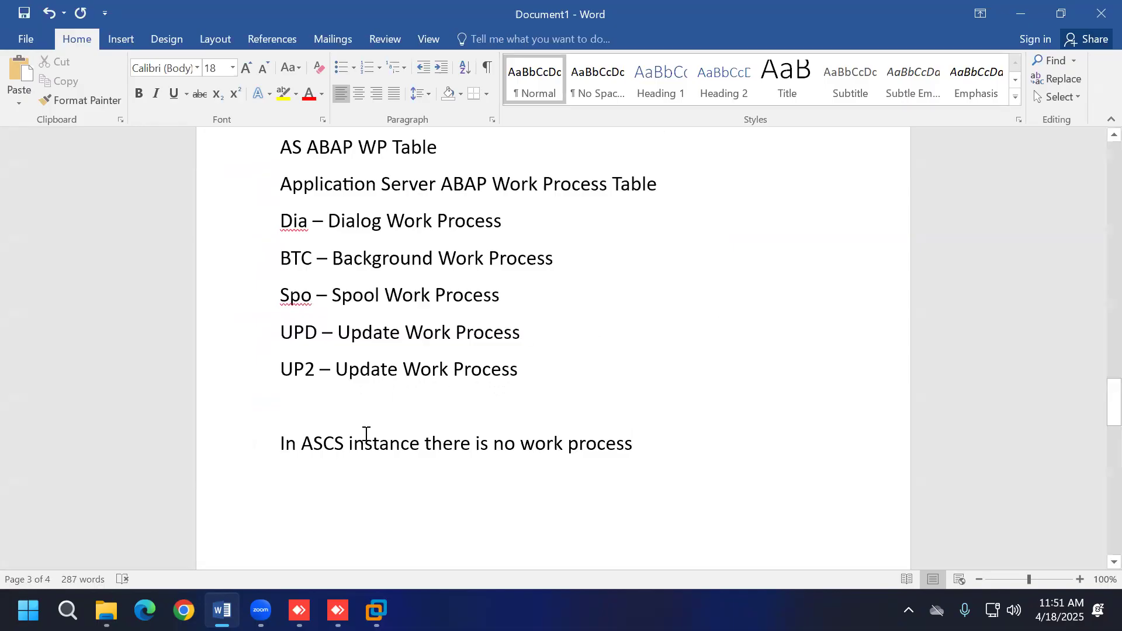
{"action": "double_click", "coordinate": [280, 443]}
{"action": "left_click", "coordinate": [287, 458]}
{"action": "left_click", "coordinate": [283, 442]}
{"action": "type", "text": "why"}
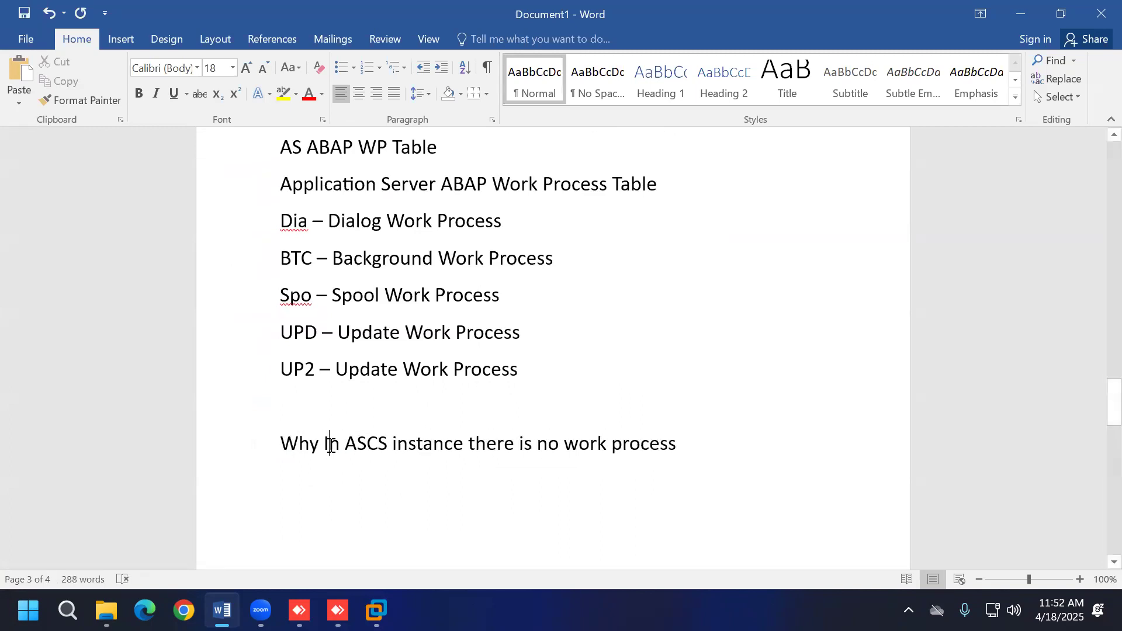
{"action": "key", "text": "Delete"}
{"action": "type", "text": "i"}
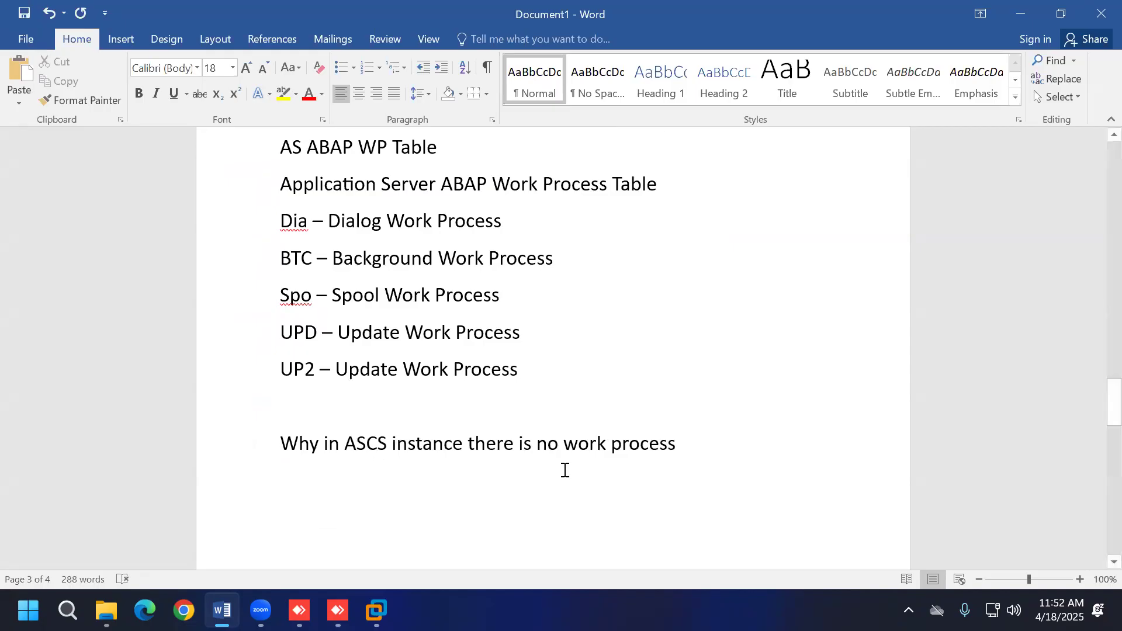
Step: Answer below: 'because ASCS instance is not application server instance', removing the stray 'a'
{"action": "key", "text": "Return"}
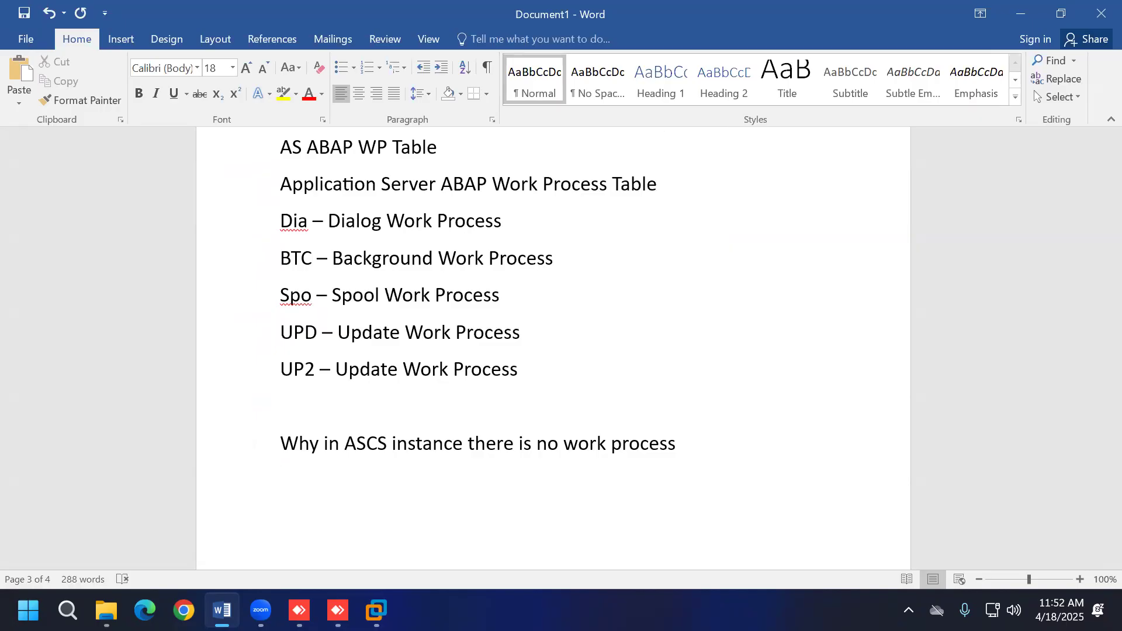
{"action": "type", "text": "because ASCS ins"}
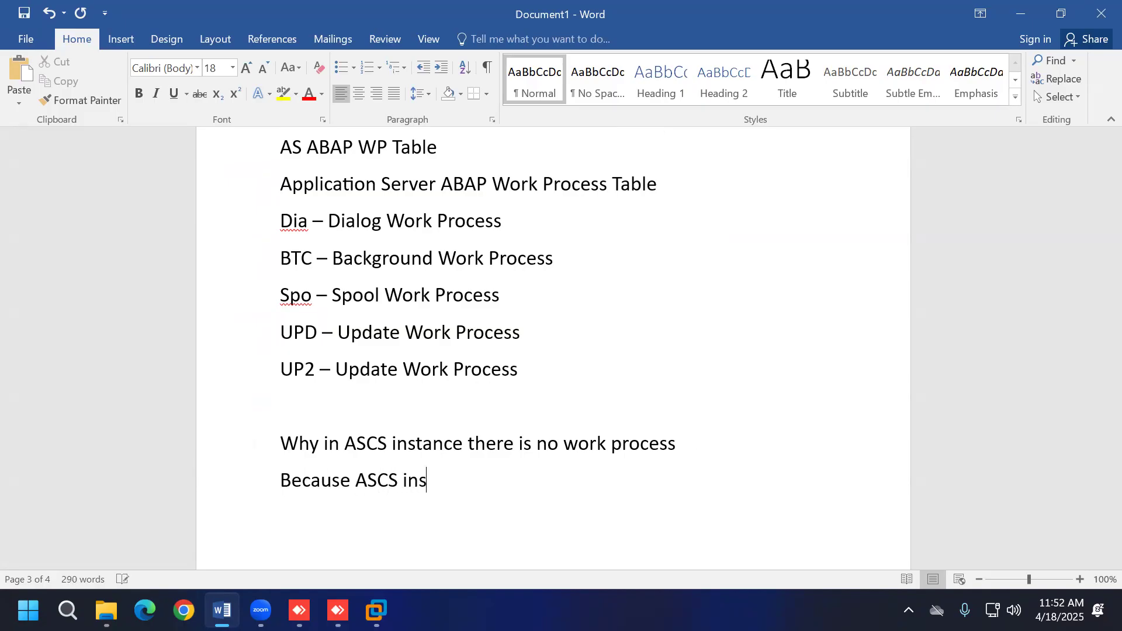
{"action": "type", "text": "tance is not a ap"}
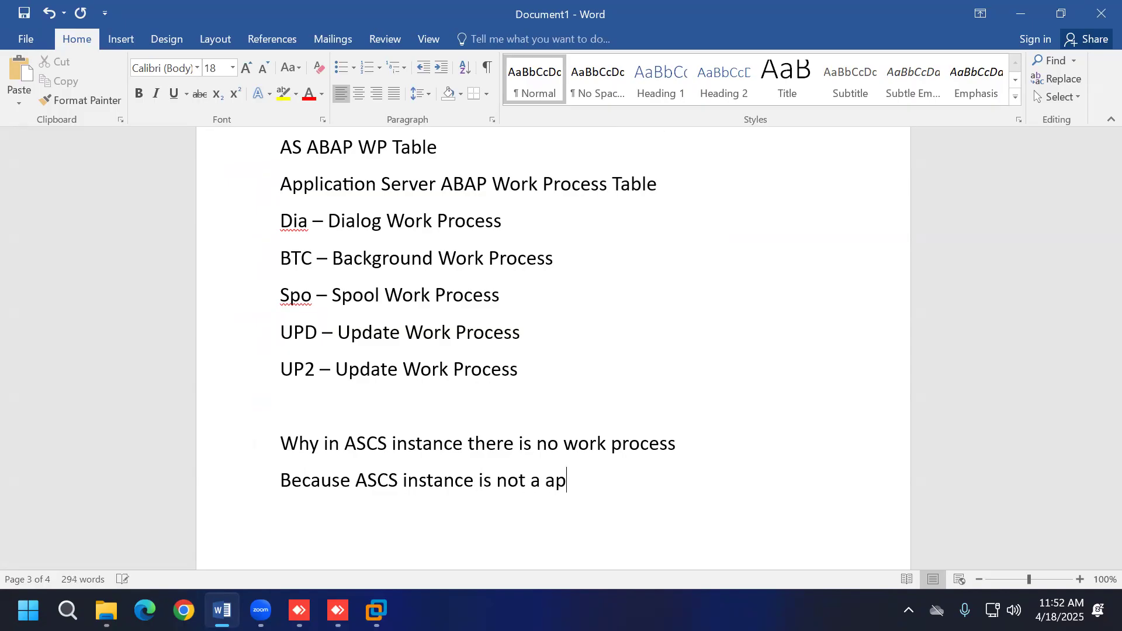
{"action": "type", "text": "plication server instance"}
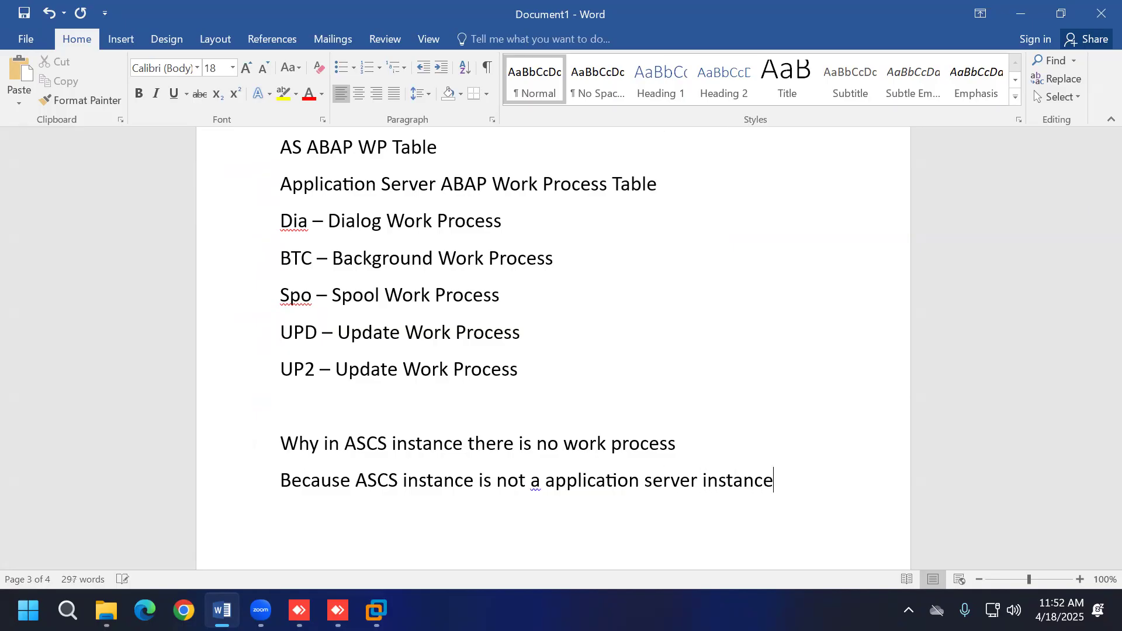
{"action": "left_click", "coordinate": [548, 486]}
{"action": "key", "text": "BackSpace"}
{"action": "key", "text": "BackSpace"}
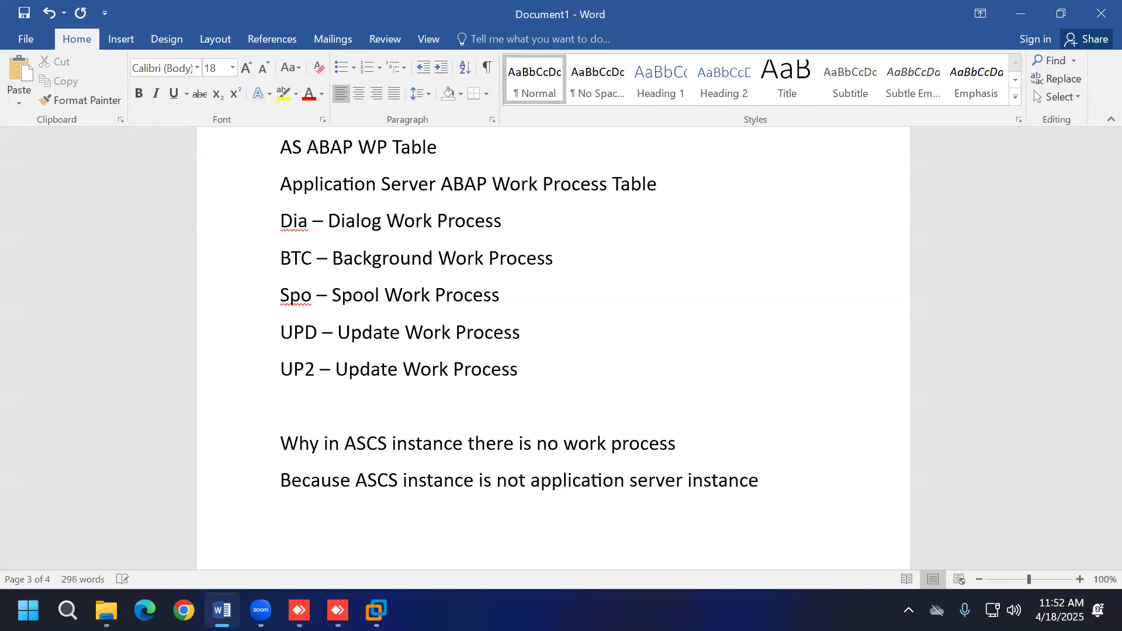
{"action": "left_click", "coordinate": [780, 480]}
{"action": "key", "text": "Return"}
Step: Add a new line reading 'Primary Application Server Instance'
{"action": "key", "text": "Return"}
Step: Note that 'work process is available inside application server instance only'
{"action": "type", "text": "work process"}
{"action": "scroll", "coordinate": [841, 451], "scroll_direction": "down", "scroll_amount": 3}
{"action": "type", "text": "is available inside application server instance only"}
{"action": "key", "text": "Return"}
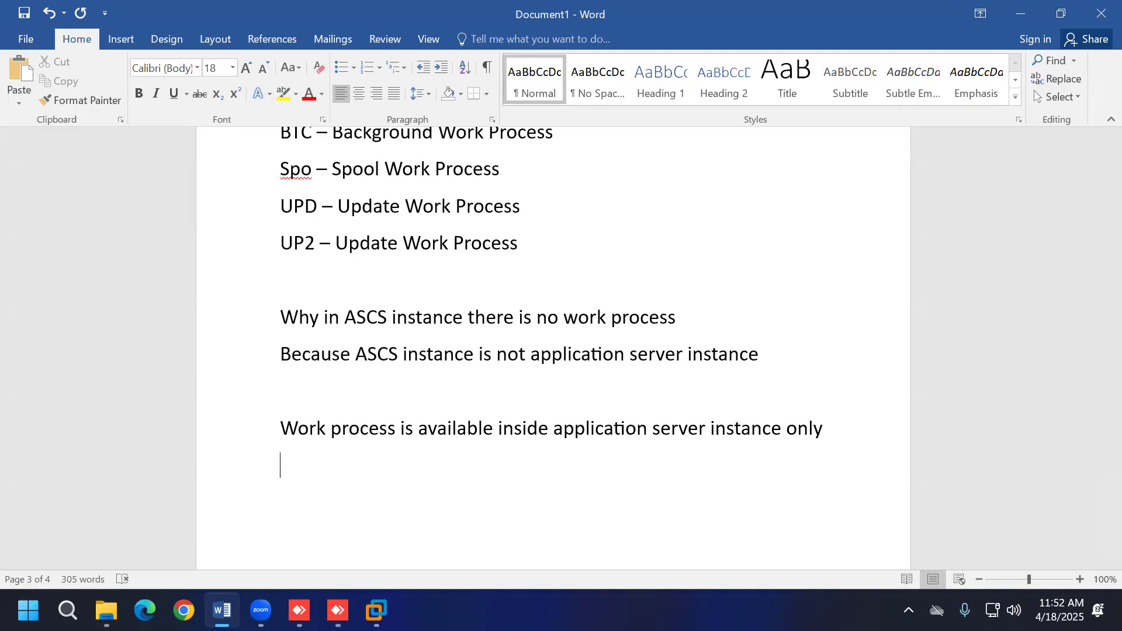
{"action": "type", "text": "Primary A"}
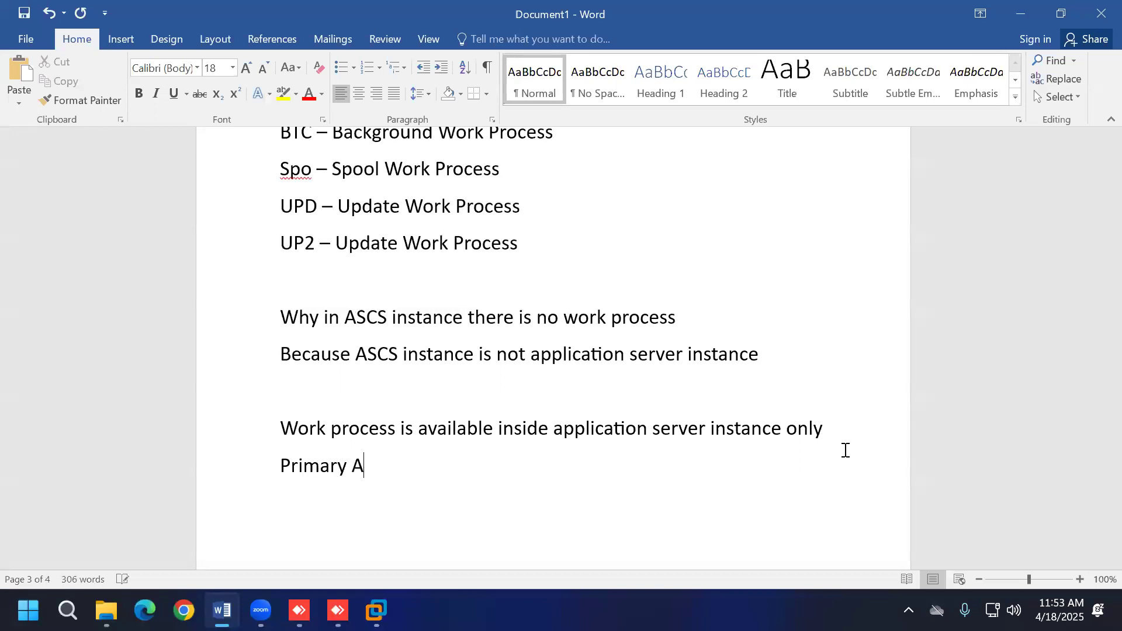
{"action": "type", "text": "pplication Ser"}
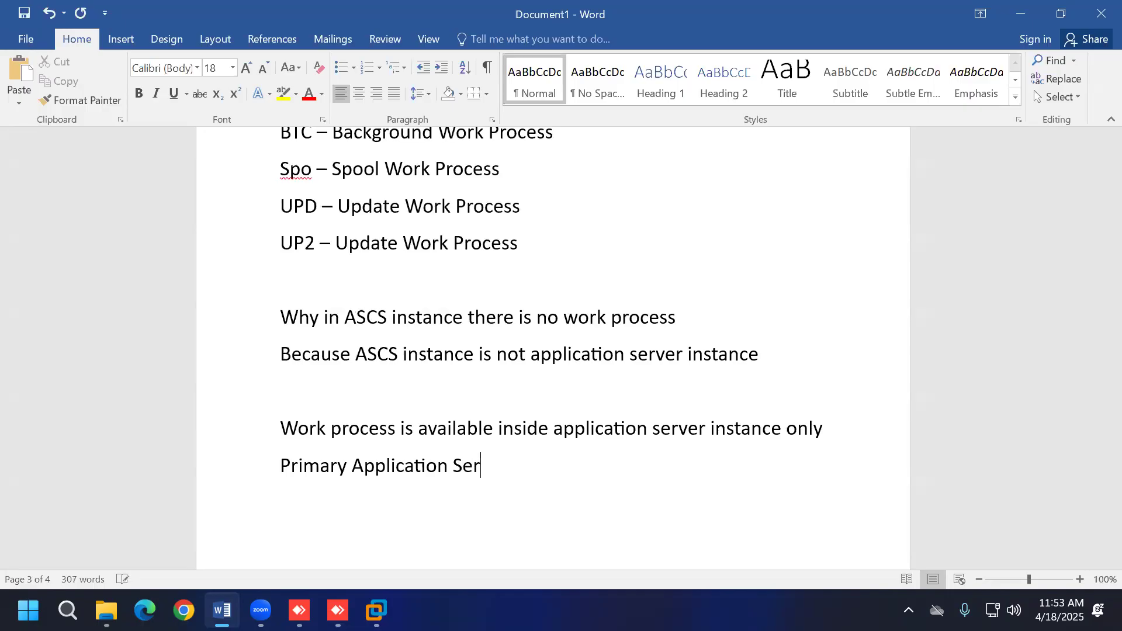
{"action": "type", "text": "ver Instance"}
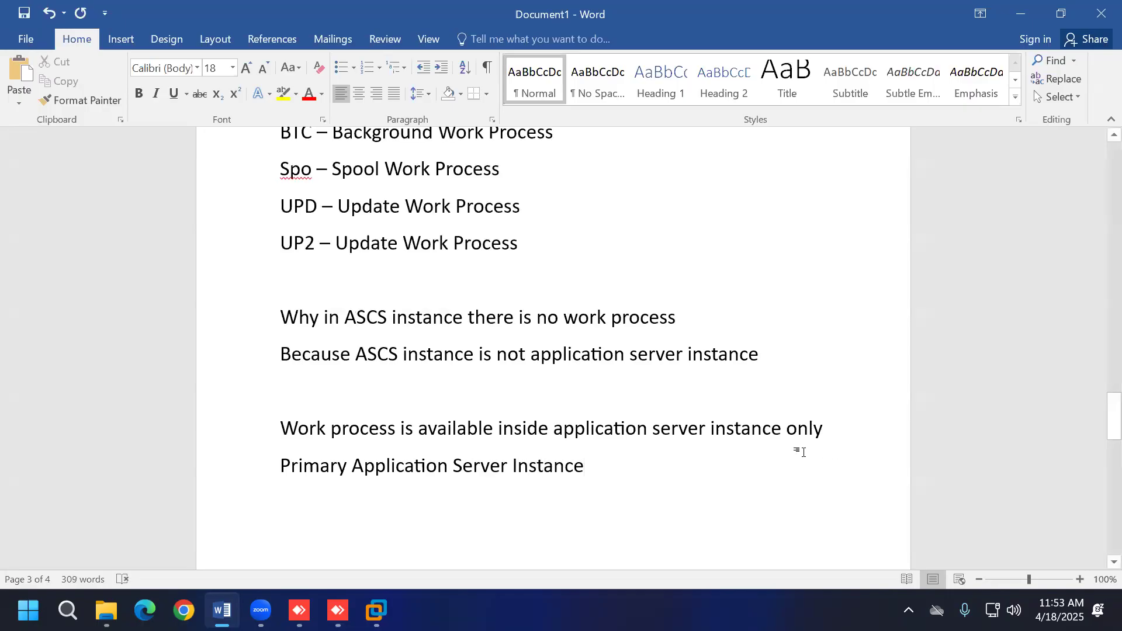
{"action": "left_click_drag", "start_coordinate": [281, 466], "coordinate": [584, 466]}
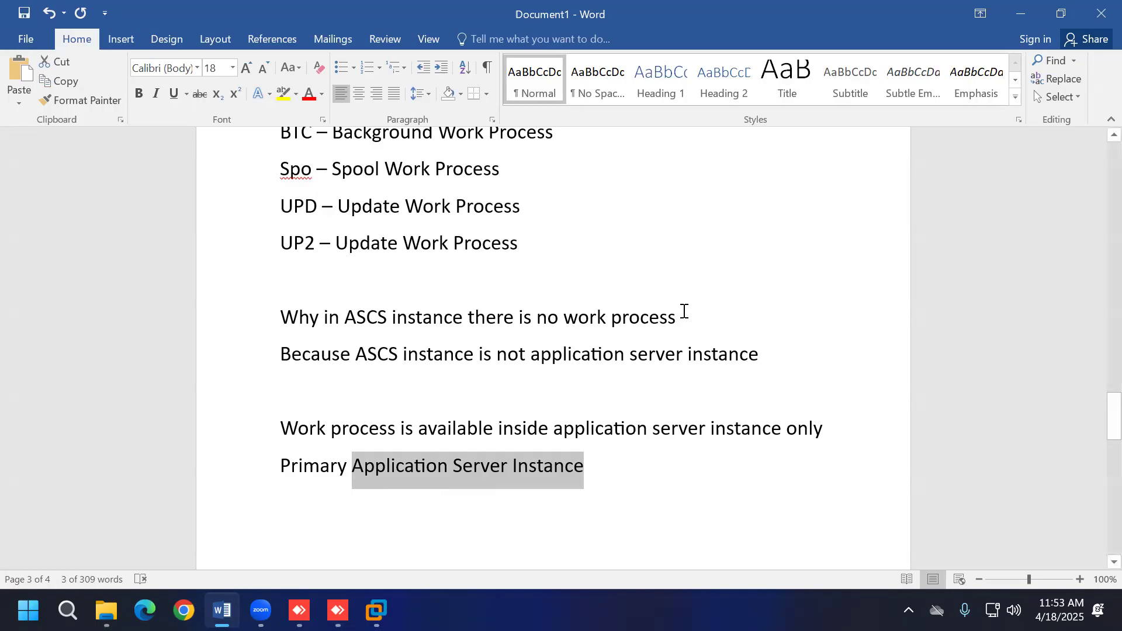
Step: Insert the line 'ASCS - ABAP Central Service Instance' above the Why question
{"action": "left_click", "coordinate": [504, 297]}
{"action": "key", "text": "Return"}
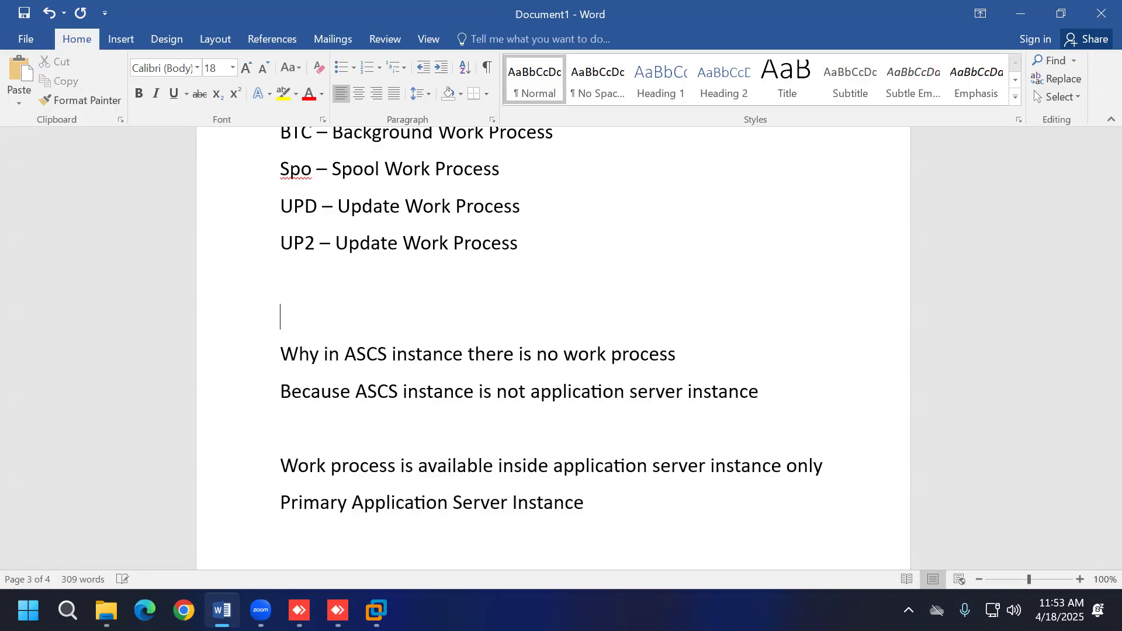
{"action": "type", "text": "ASCS - ABAP "}
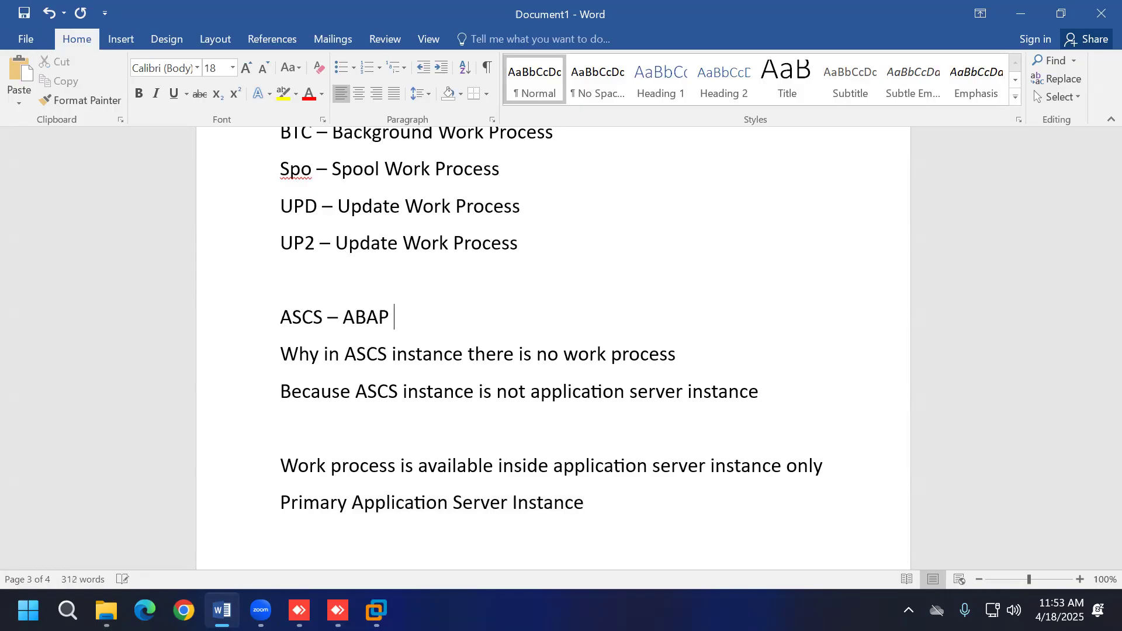
{"action": "type", "text": "Central Serv"}
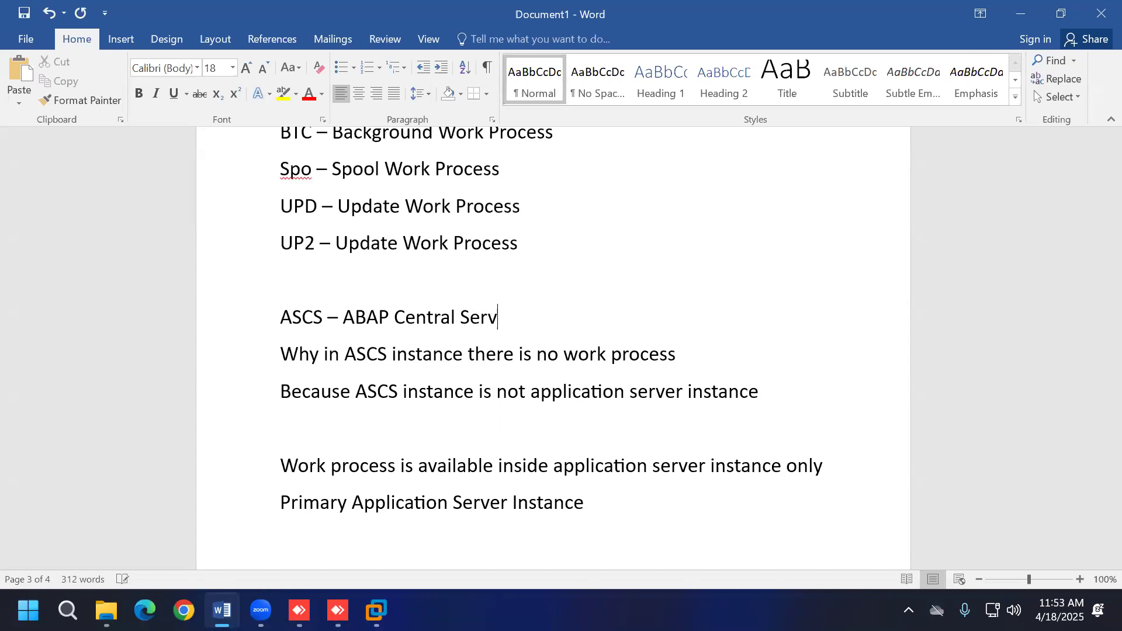
{"action": "type", "text": "ice Instance"}
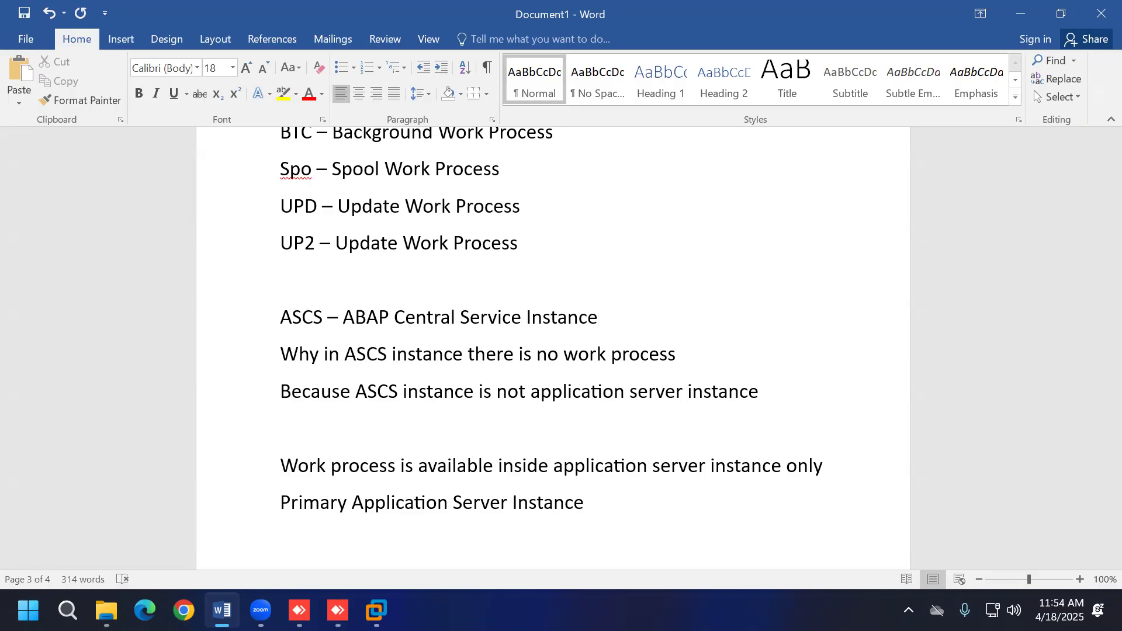
Step: Add the line 'Primary – first/main' below 'Primary Application Server Instance', then briefly check the SAP console
{"action": "scroll", "coordinate": [591, 410], "scroll_direction": "down", "scroll_amount": 3}
{"action": "left_click_drag", "start_coordinate": [355, 377], "coordinate": [585, 377]}
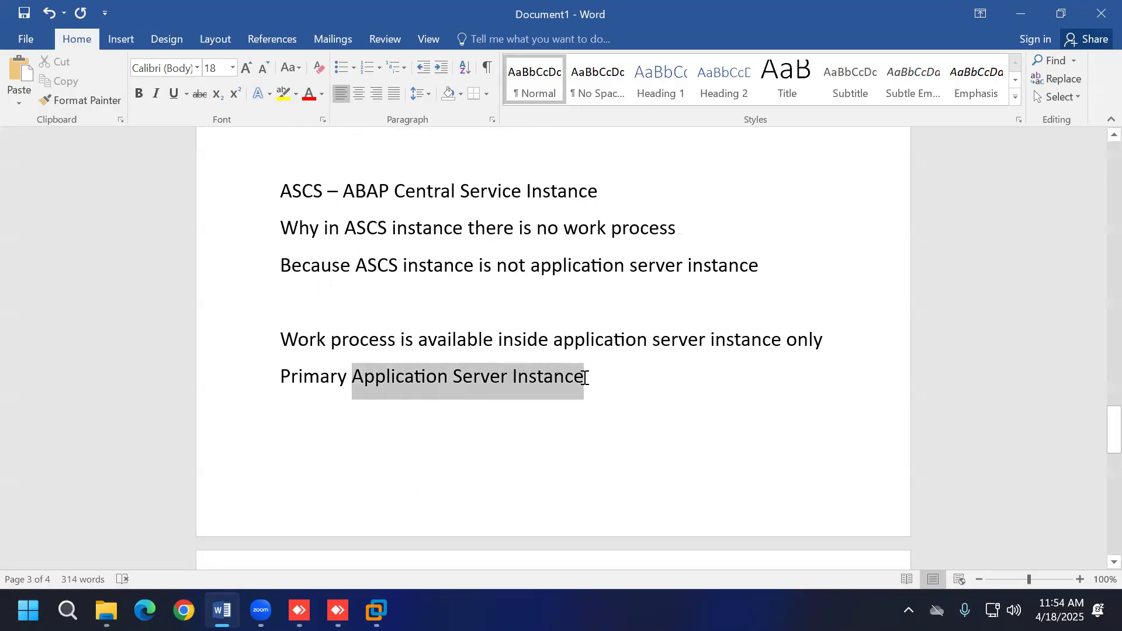
{"action": "left_click", "coordinate": [476, 405]}
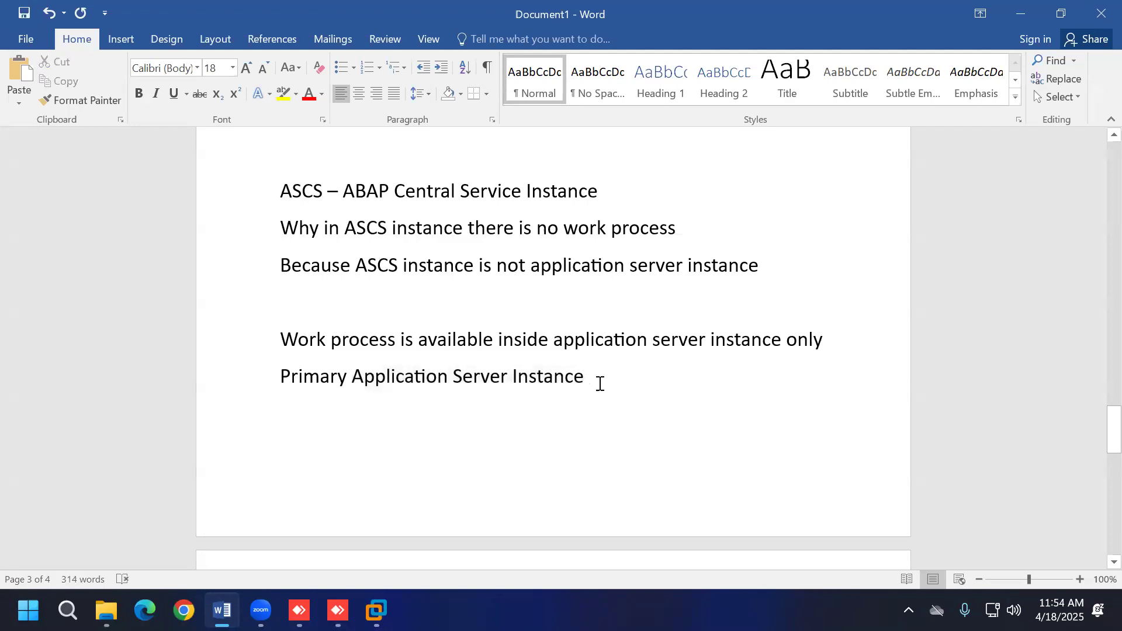
{"action": "type", "text": "Pr"}
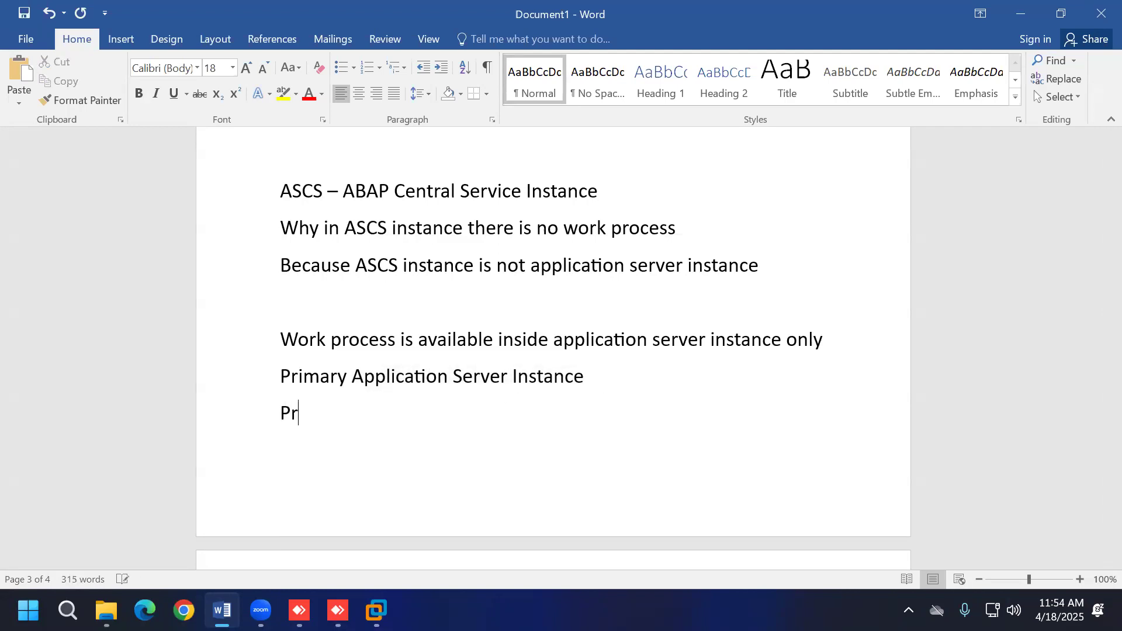
{"action": "type", "text": "imary - fIRT$"}
{"action": "key", "text": "BackSpace"}
{"action": "key", "text": "BackSpace"}
{"action": "key", "text": "BackSpace"}
{"action": "key", "text": "BackSpace"}
{"action": "key", "text": "BackSpace"}
{"action": "type", "text": "first/main"}
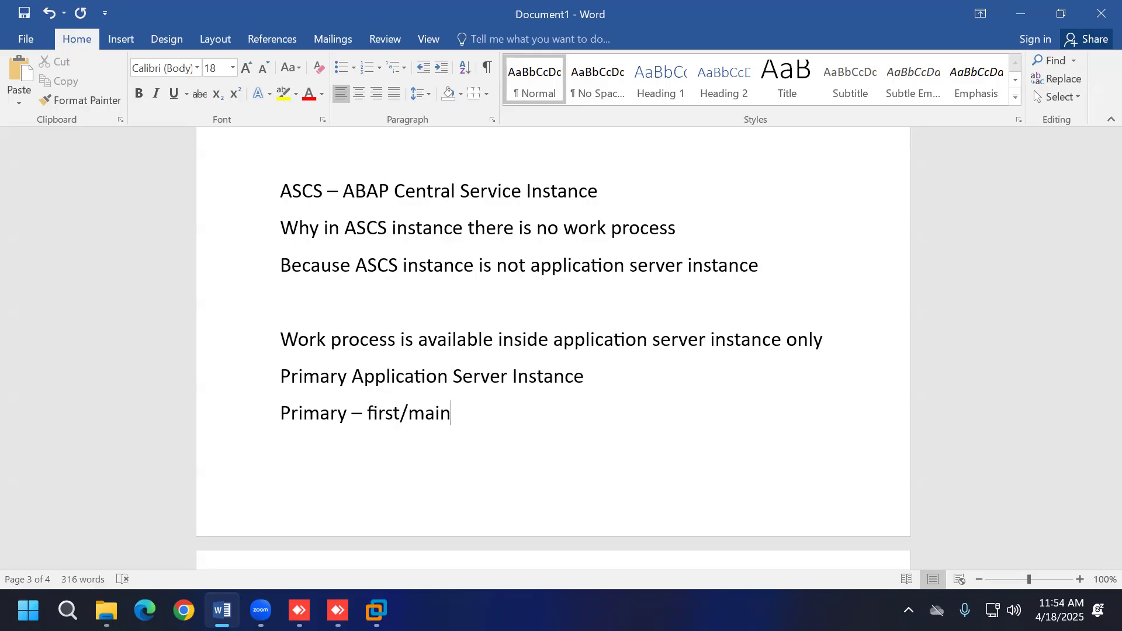
{"action": "left_click", "coordinate": [374, 599]}
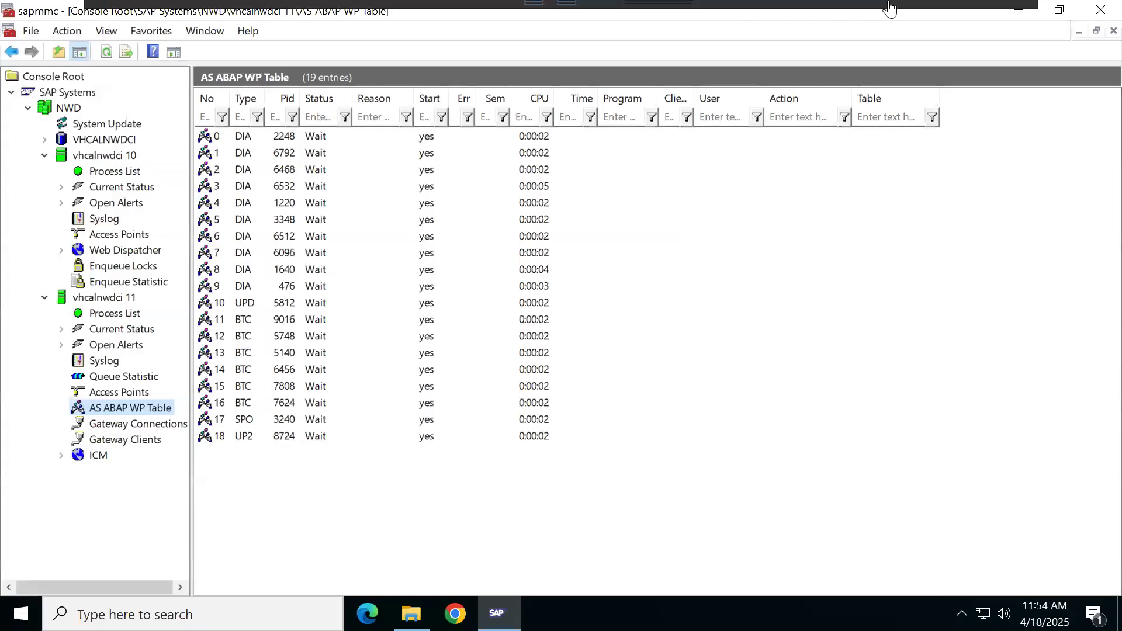
{"action": "left_click", "coordinate": [977, 13]}
Step: Type 'In nwd system' followed by the lines Database, ASCS Instance and PAS Instance
{"action": "key", "text": "Return"}
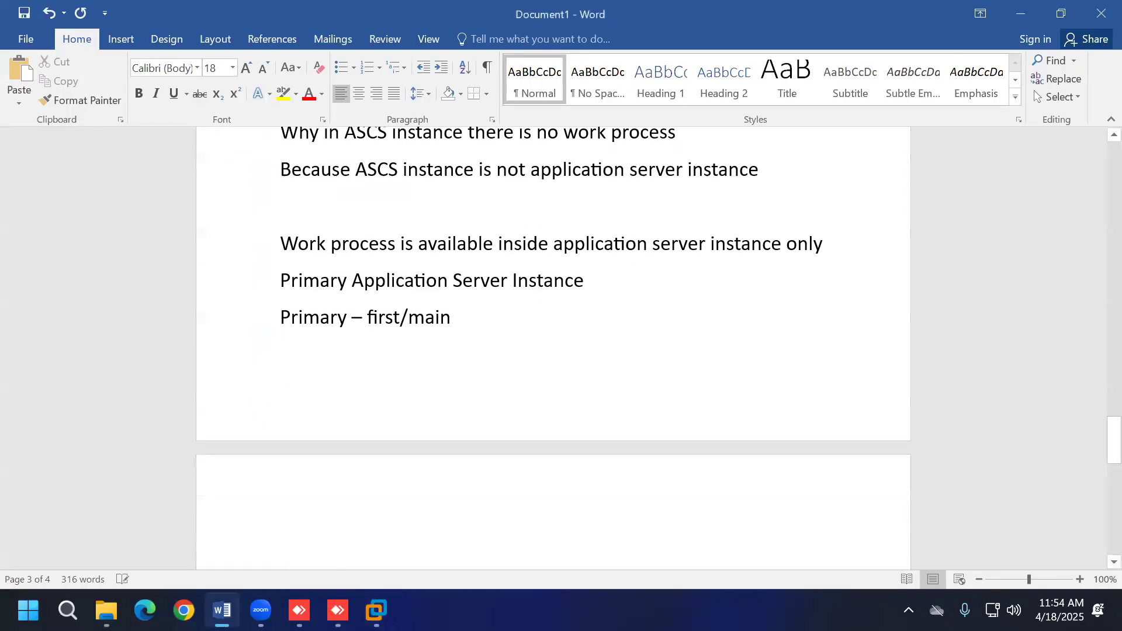
{"action": "type", "text": "In nwd system"}
{"action": "key", "text": "Return"}
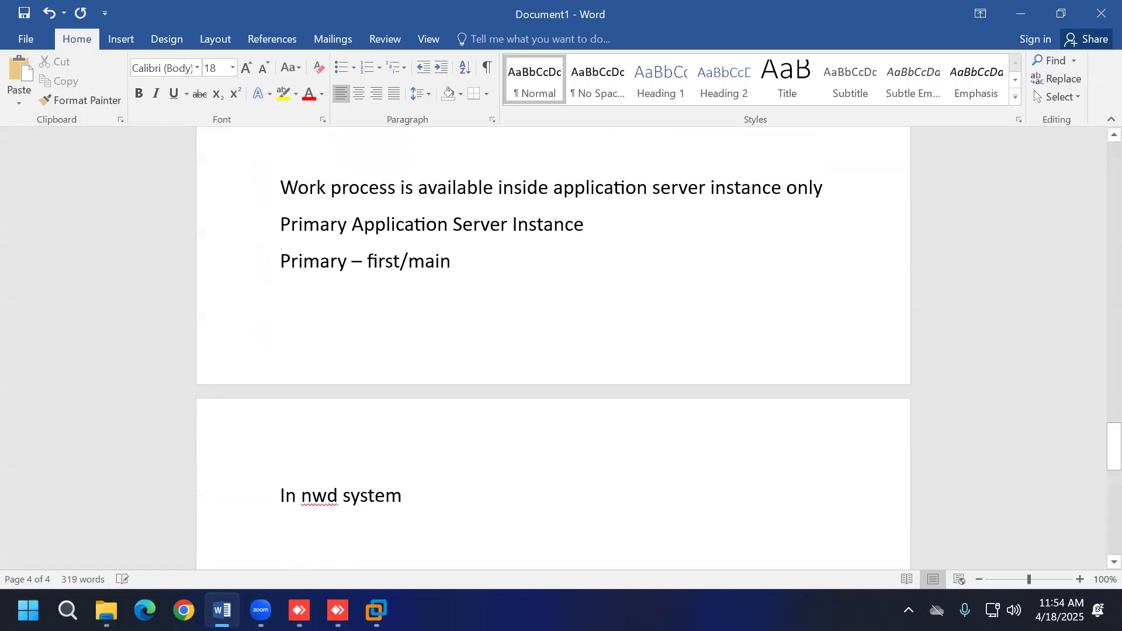
{"action": "scroll", "coordinate": [783, 372], "scroll_direction": "down", "scroll_amount": 3}
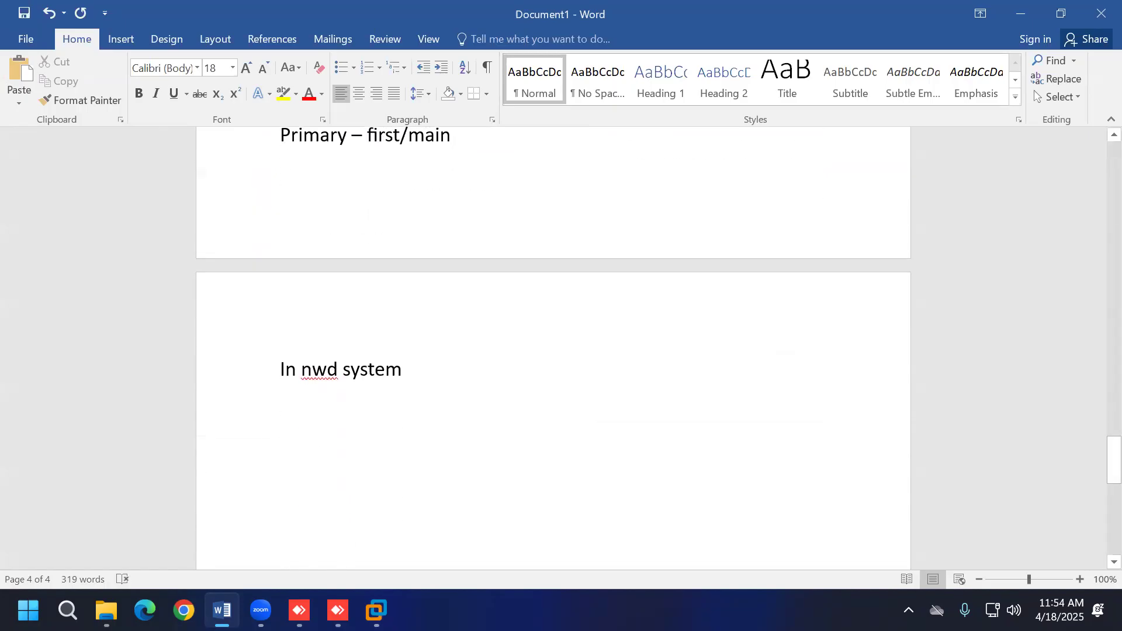
{"action": "type", "text": "database"}
{"action": "key", "text": "Return"}
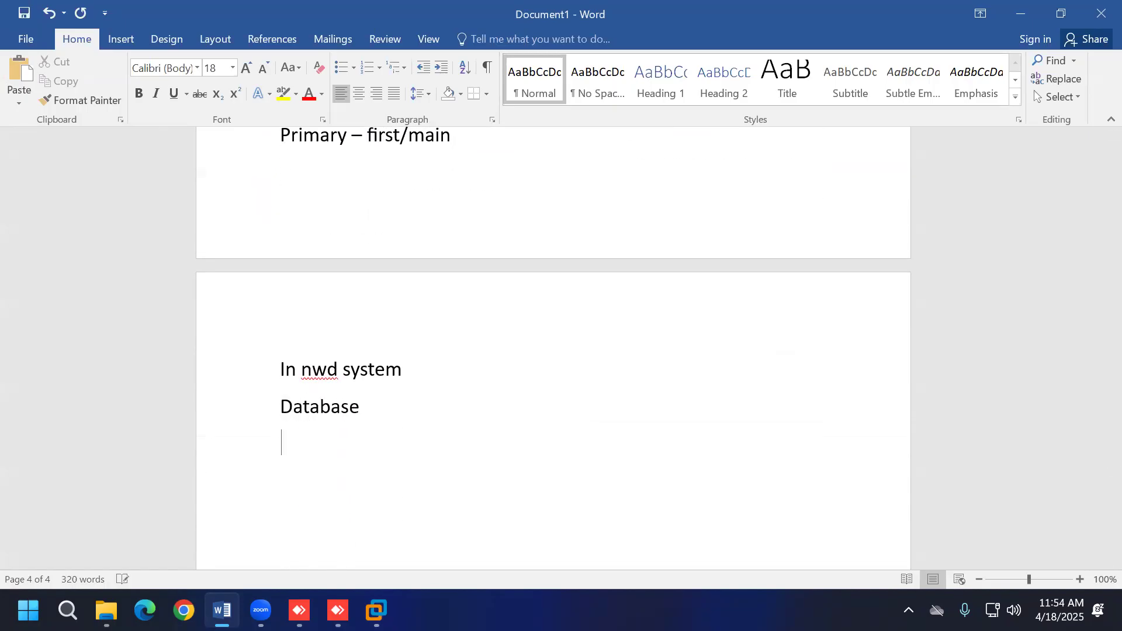
{"action": "type", "text": "ASCS Instance"}
{"action": "key", "text": "Return"}
{"action": "type", "text": "PAS "}
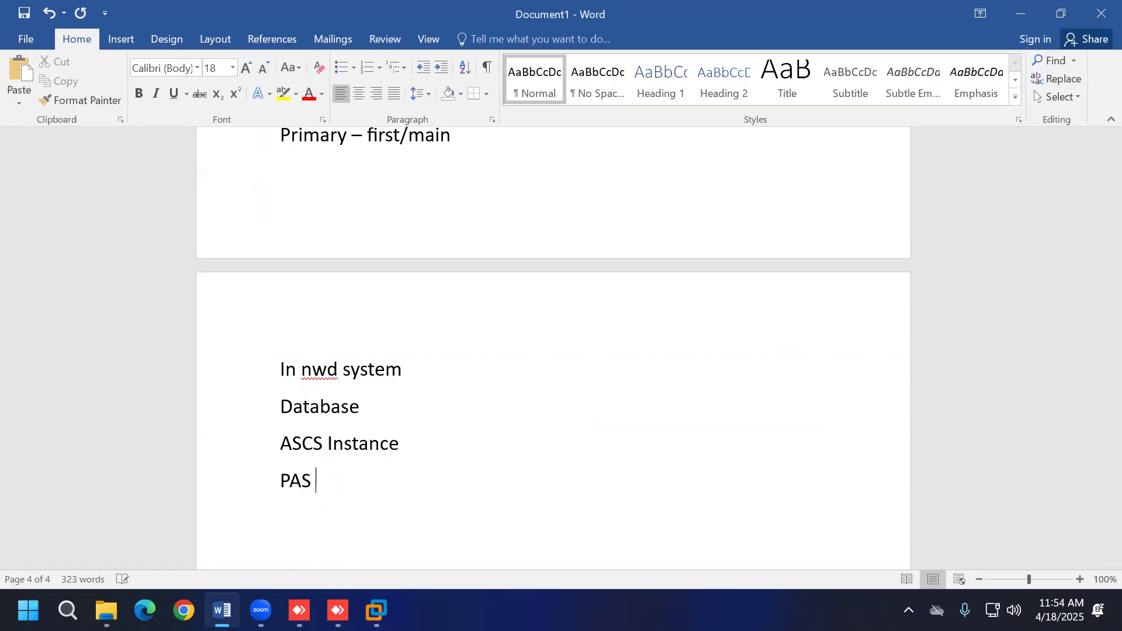
{"action": "type", "text": "Instance"}
{"action": "key", "text": "Return"}
{"action": "key", "text": "Return"}
Step: Add empty lines below the PAS Instance entry
{"action": "scroll", "coordinate": [801, 334], "scroll_direction": "down", "scroll_amount": 2}
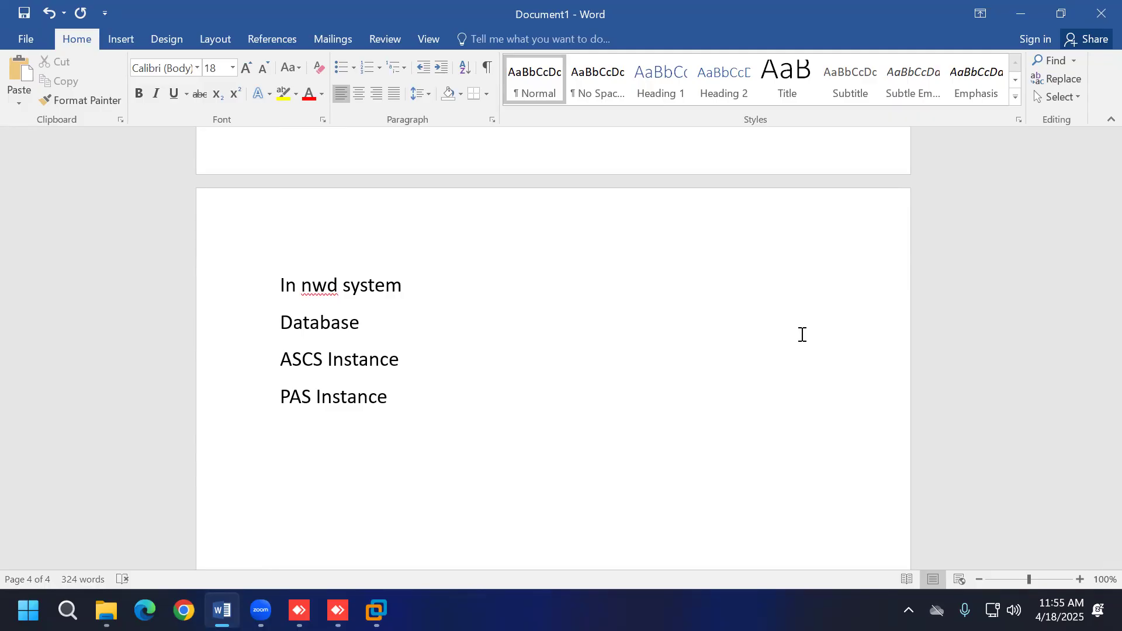
{"action": "key", "text": "Return"}
{"action": "left_click_drag", "start_coordinate": [403, 400], "coordinate": [292, 333]}
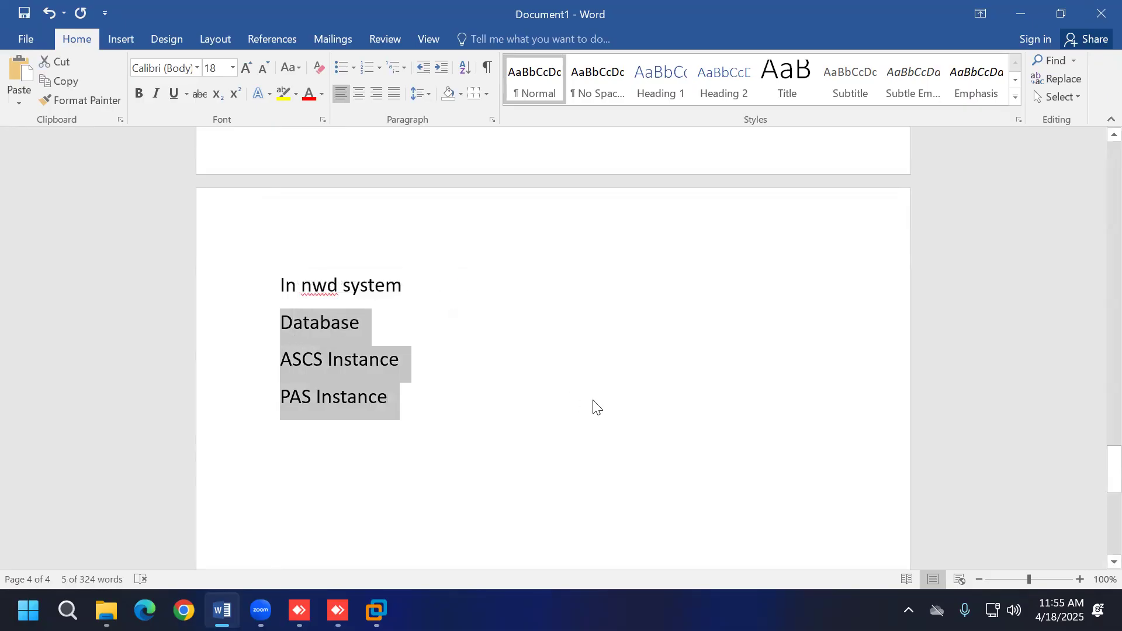
{"action": "scroll", "coordinate": [591, 403], "scroll_direction": "down", "scroll_amount": 1}
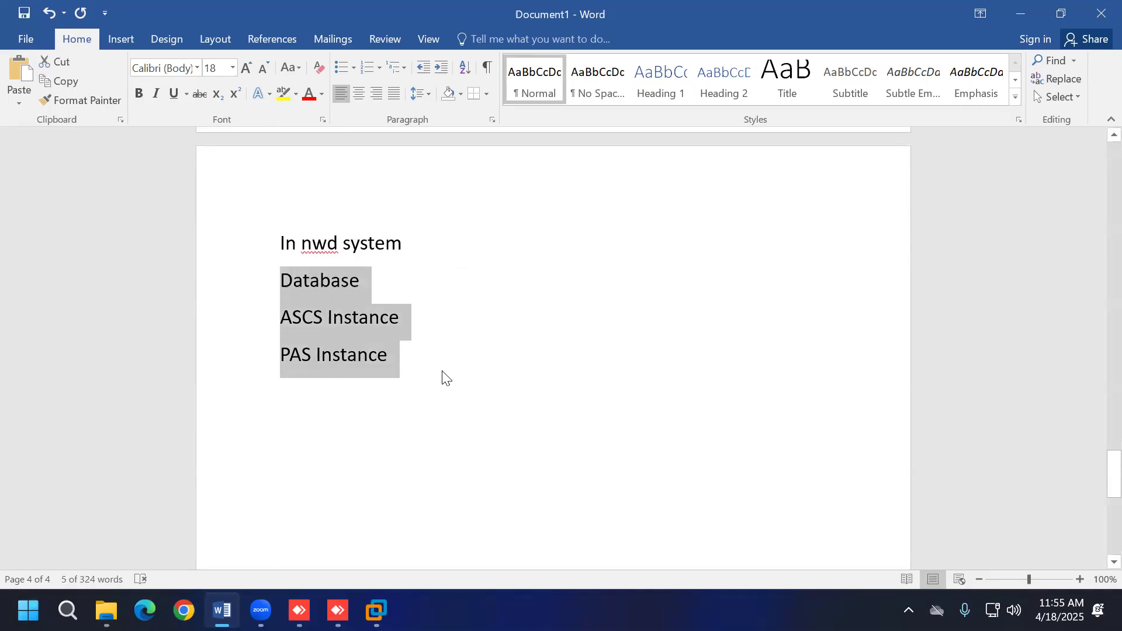
{"action": "left_click", "coordinate": [493, 433]}
{"action": "key", "text": "Return"}
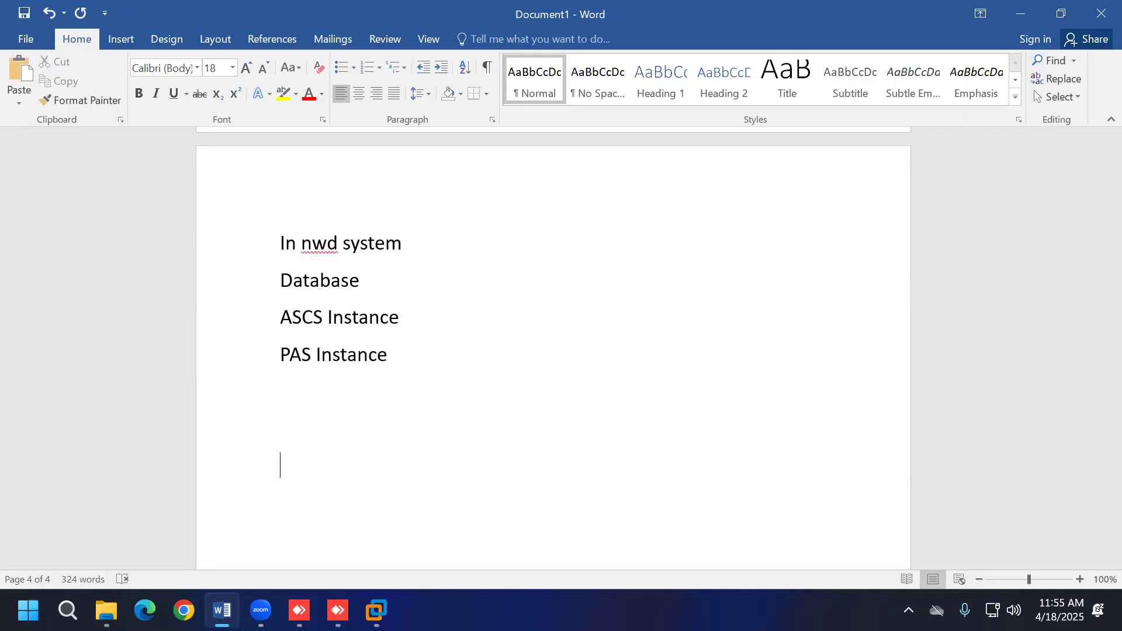
Step: Type the heading 'AS ABAP-Based SAP System'
{"action": "type", "text": "1"}
{"action": "key", "text": "BackSpace"}
{"action": "type", "text": "AS ABAP-Ba"}
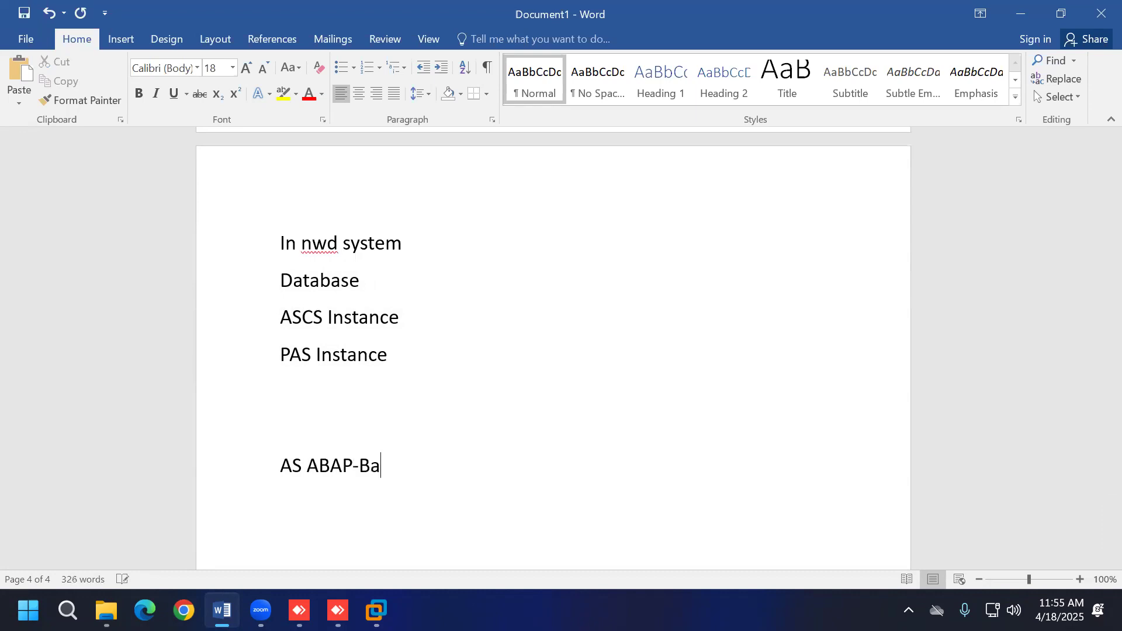
{"action": "type", "text": "sed SAP System"}
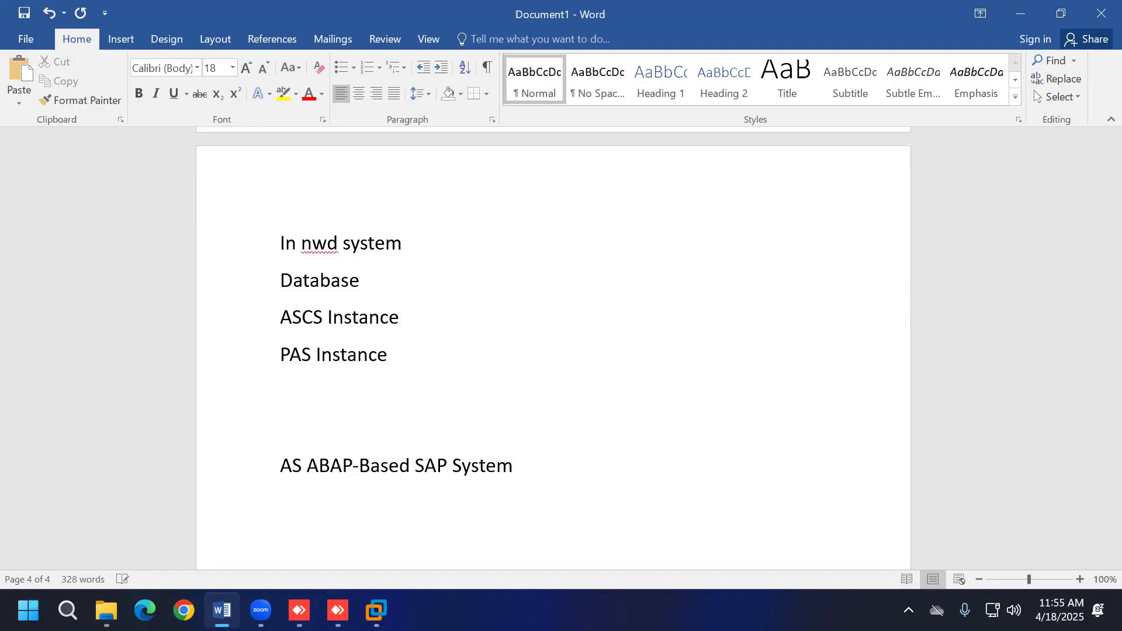
{"action": "scroll", "coordinate": [544, 340], "scroll_direction": "down", "scroll_amount": 2}
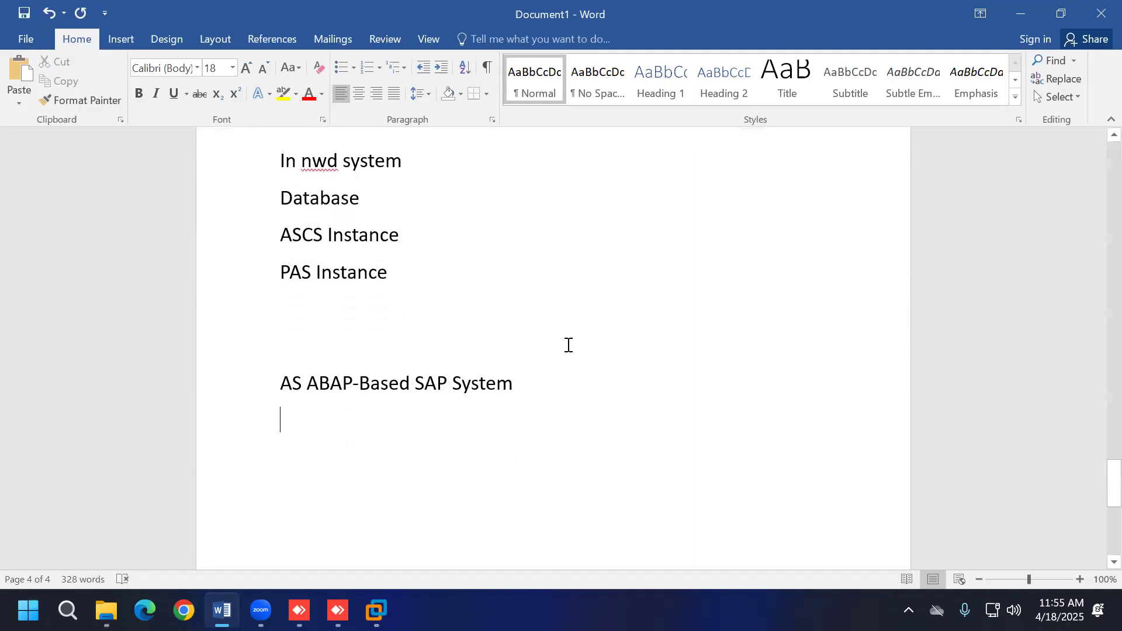
{"action": "key", "text": "Return"}
Step: Create a numbered list: Database, ERS Instance, ASCS Instance, PAS Instance, AAS Instance
{"action": "type", "text": "1"}
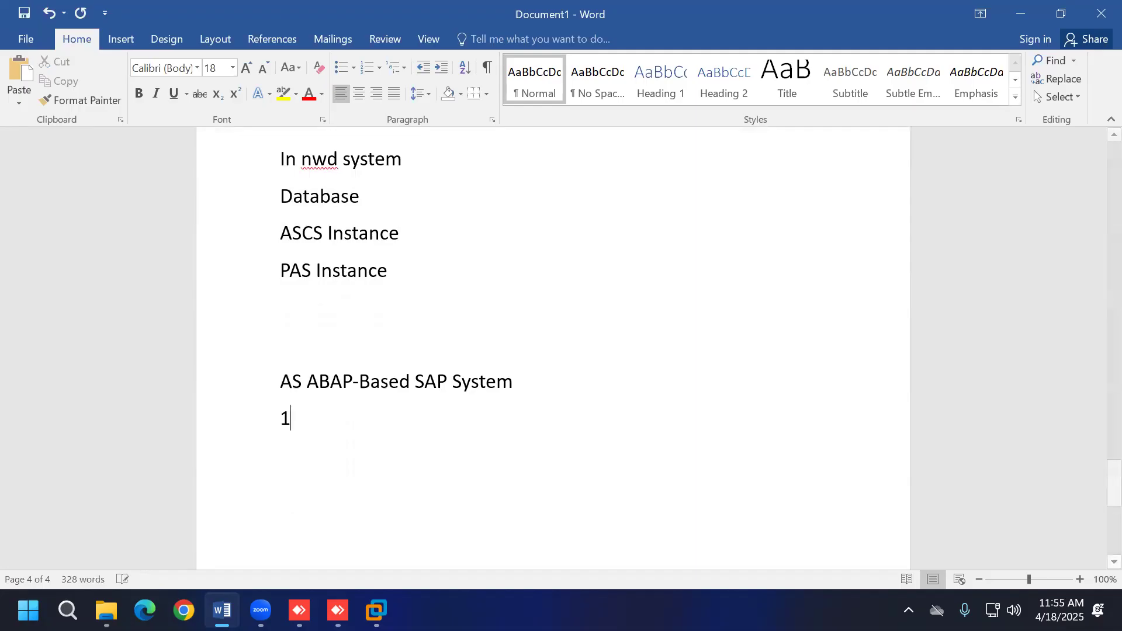
{"action": "type", "text": ". Database"}
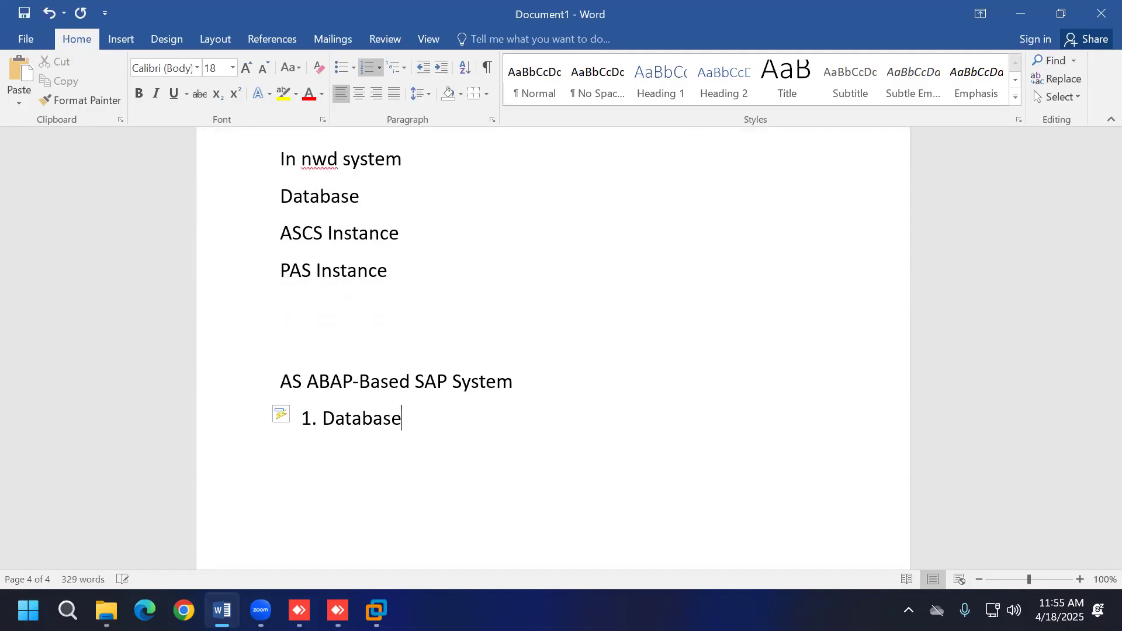
{"action": "key", "text": "Return"}
{"action": "type", "text": "ER"}
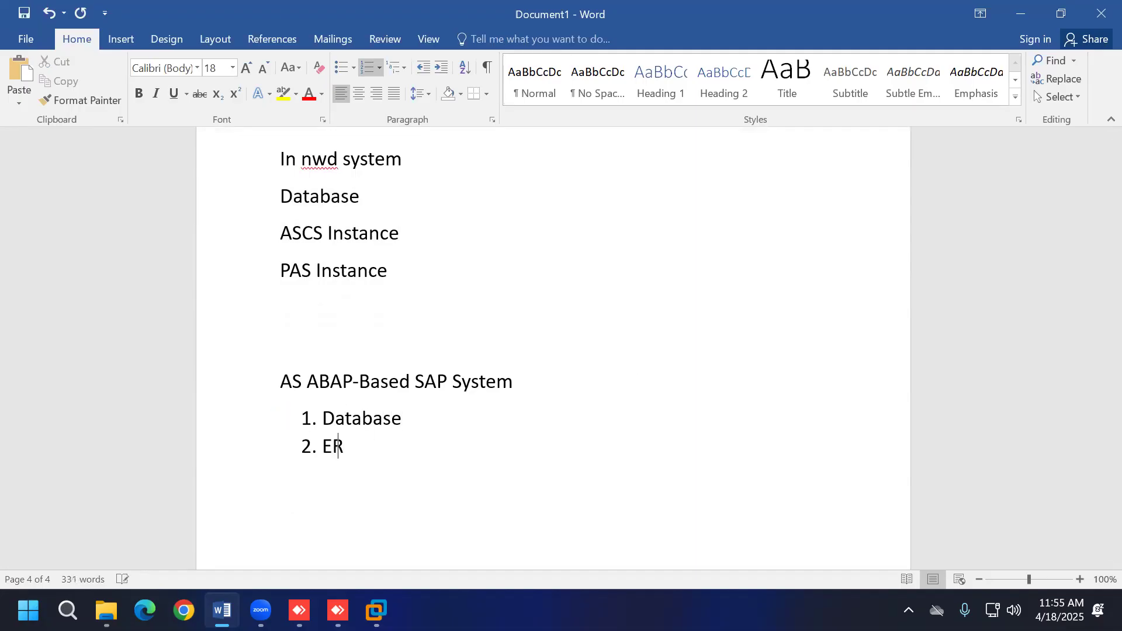
{"action": "type", "text": "S Instance"}
{"action": "key", "text": "Return"}
{"action": "type", "text": "ASCS"}
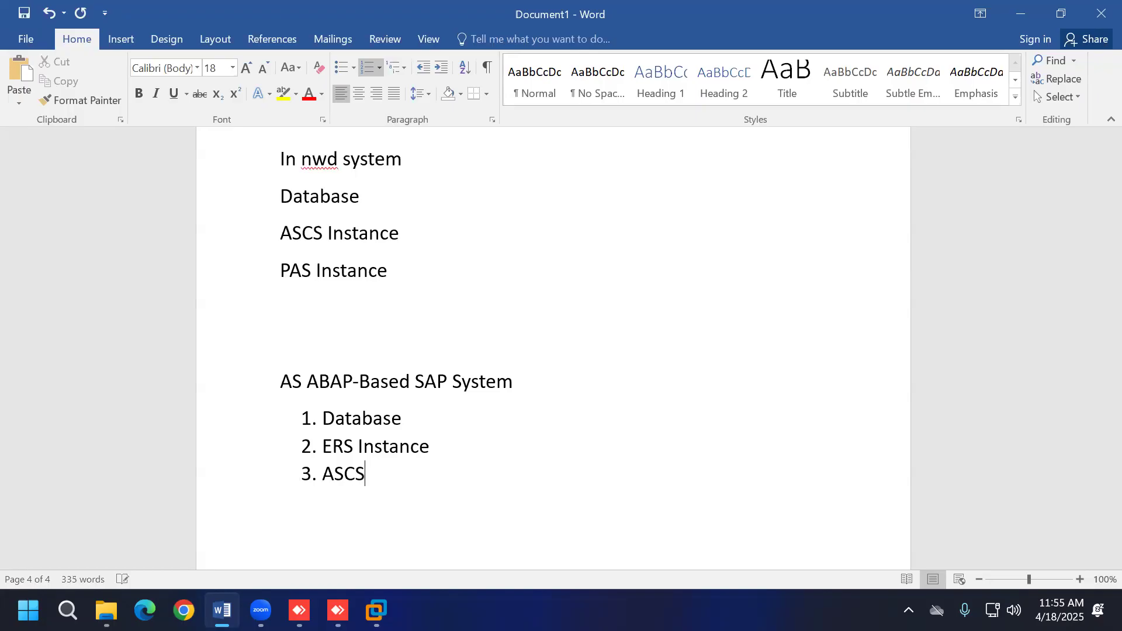
{"action": "type", "text": " Instance"}
{"action": "key", "text": "Return"}
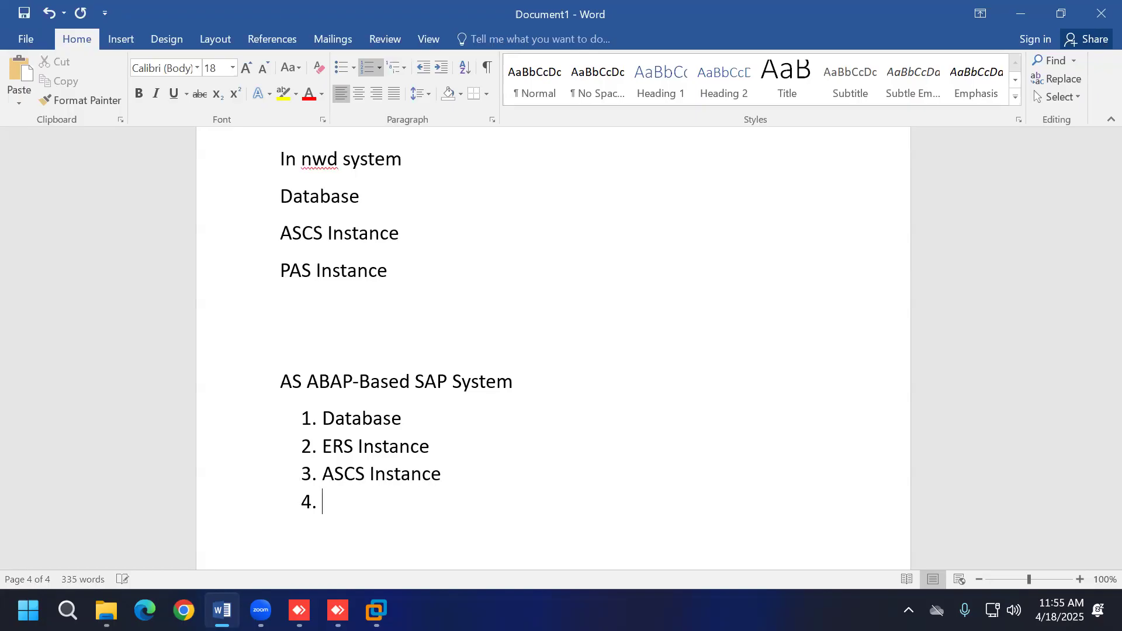
{"action": "type", "text": "PAS Instance"}
{"action": "key", "text": "Return"}
{"action": "type", "text": "AAS Instance"}
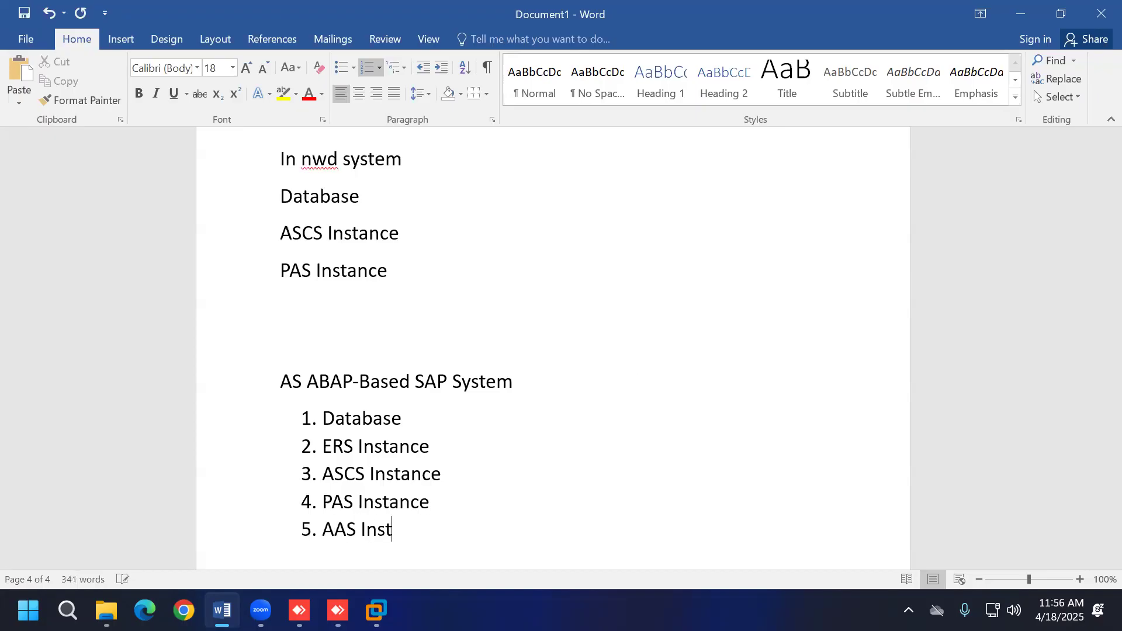
{"action": "key", "text": "Return"}
{"action": "key", "text": "Return"}
{"action": "scroll", "coordinate": [553, 348], "scroll_direction": "down", "scroll_amount": 2}
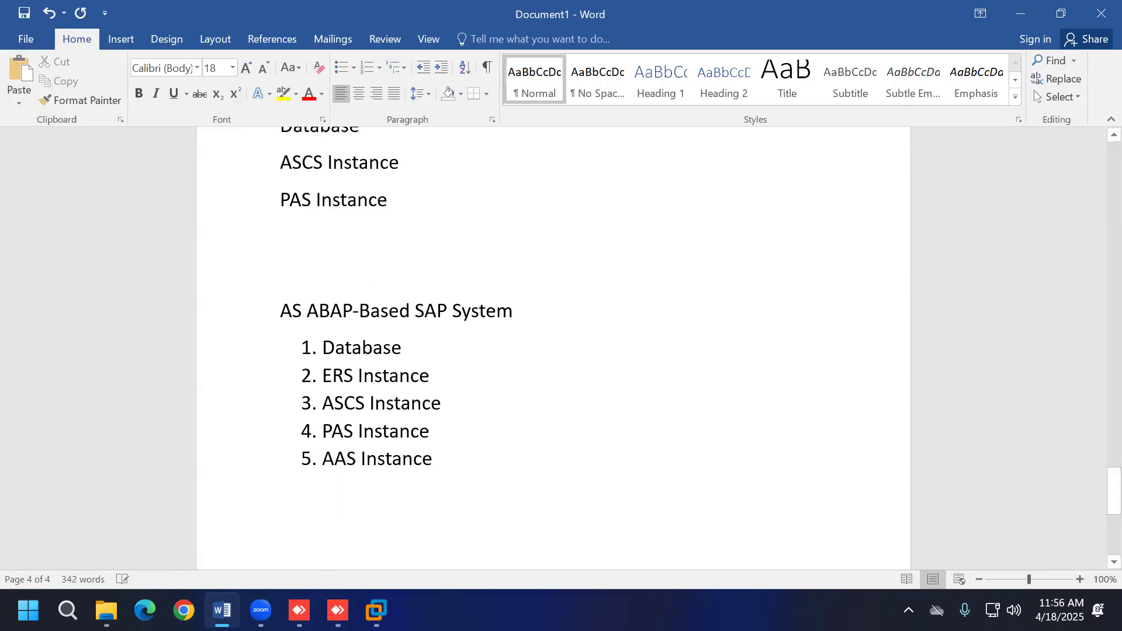
{"action": "scroll", "coordinate": [702, 334], "scroll_direction": "down", "scroll_amount": 3}
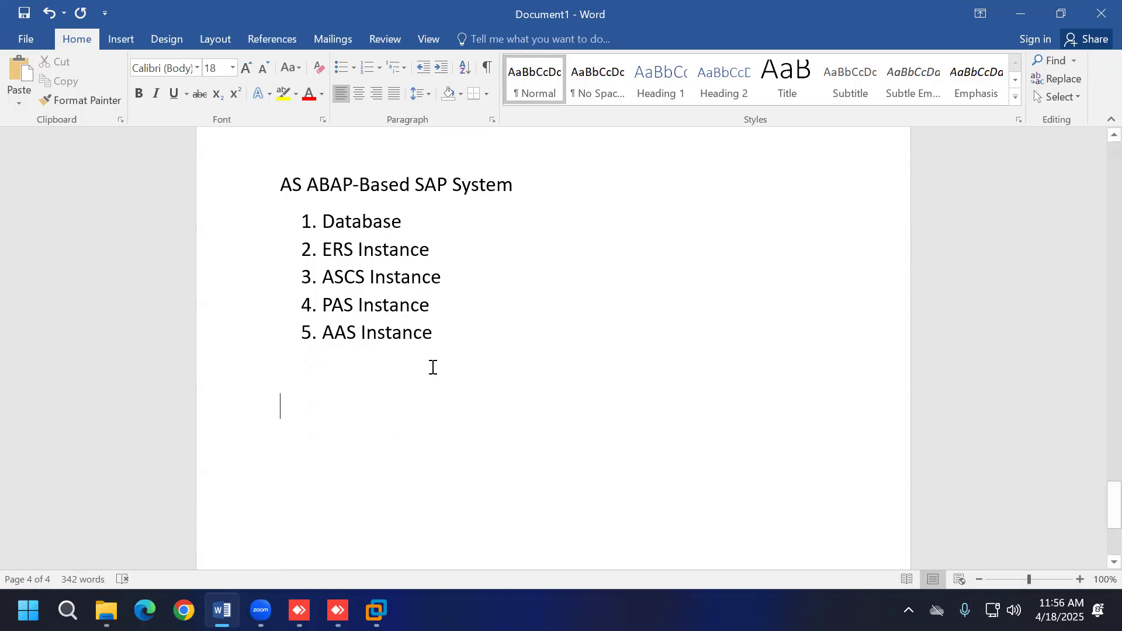
Step: Append full names in parentheses, e.g. (Additional Application Server Instance), (Enqueue Replication Server Instance), (Primary Application Server Instance)
{"action": "left_click", "coordinate": [443, 333]}
{"action": "type", "text": "(A"}
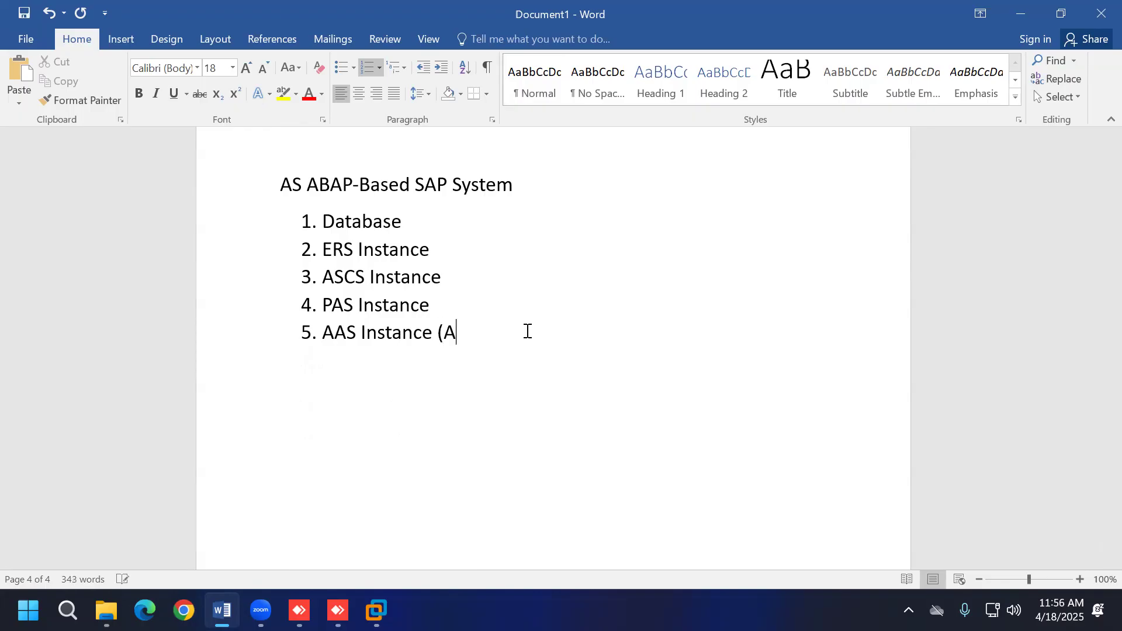
{"action": "type", "text": "dditiona"}
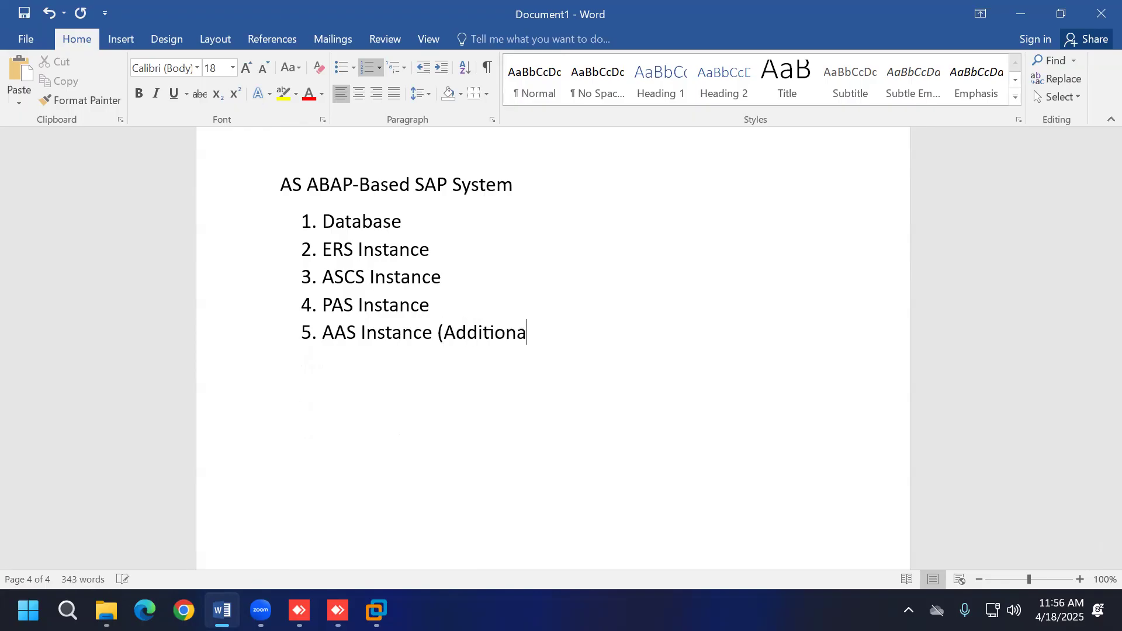
{"action": "type", "text": "l Application S"}
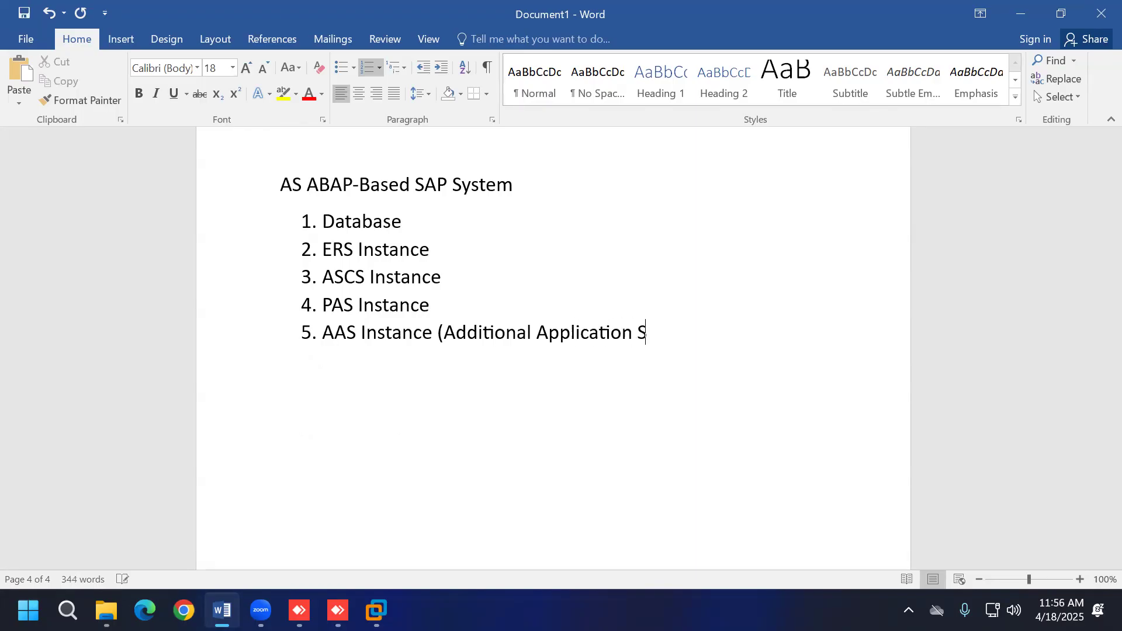
{"action": "type", "text": "erver Instance)"}
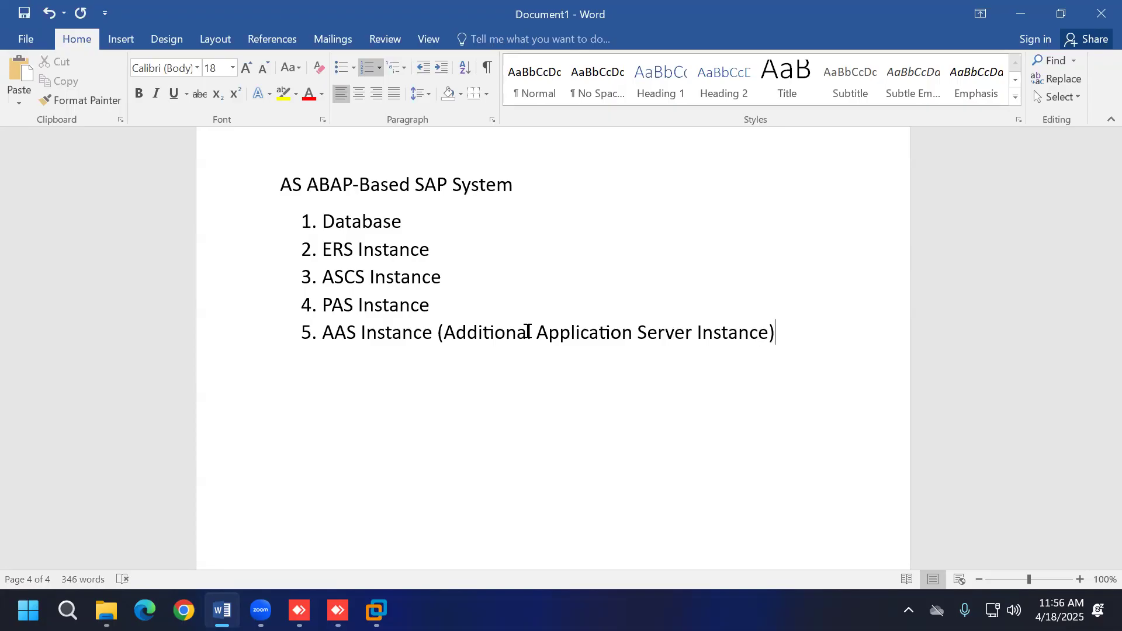
{"action": "left_click", "coordinate": [442, 250]}
{"action": "type", "text": "(Enqueue Replicat"}
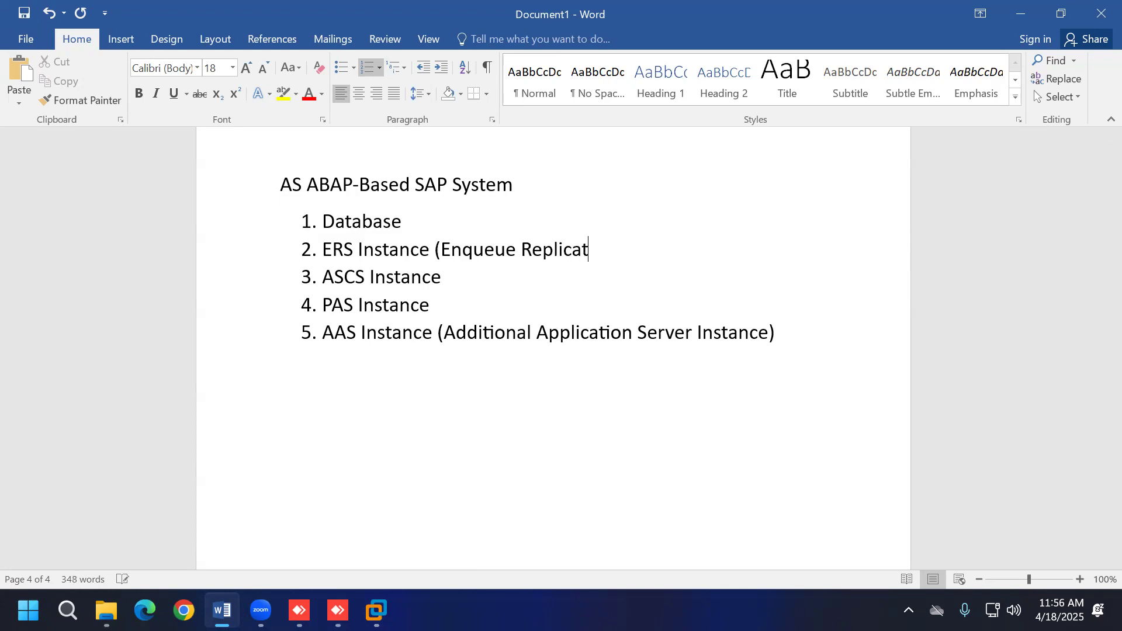
{"action": "type", "text": "ion Server Instance)"}
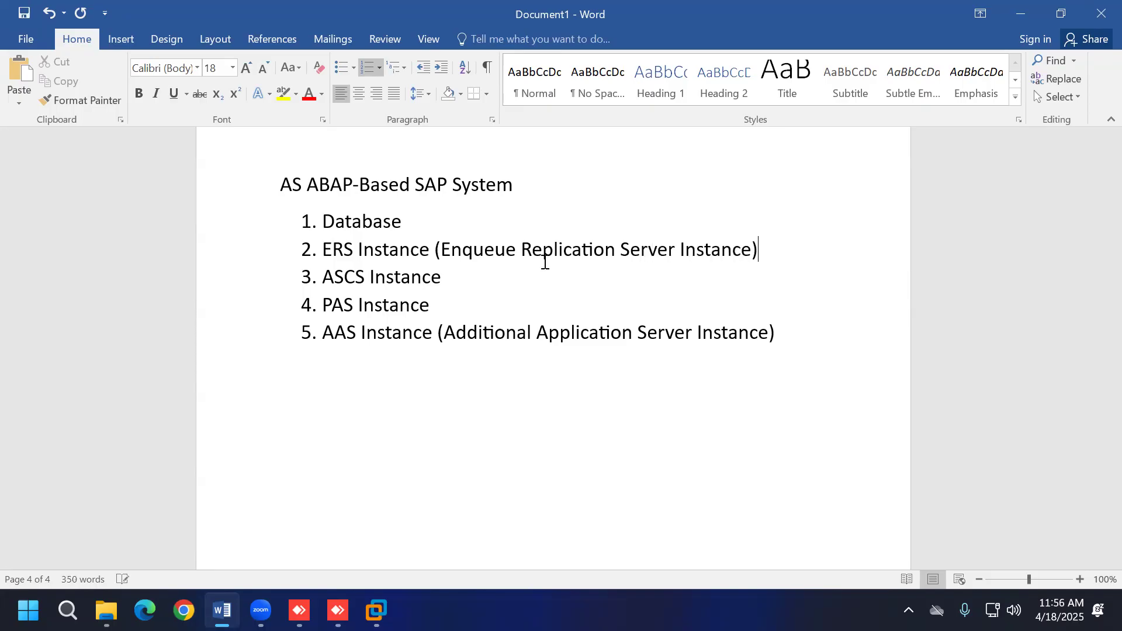
{"action": "type", "text": " (ABAP Central S"}
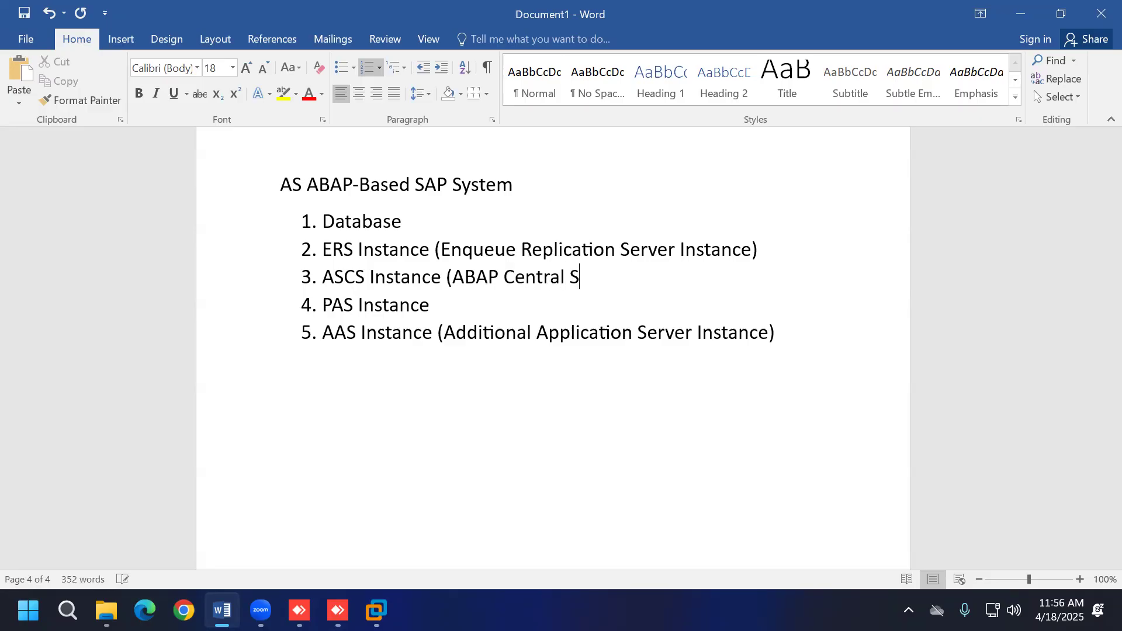
{"action": "type", "text": "ervice Instance"}
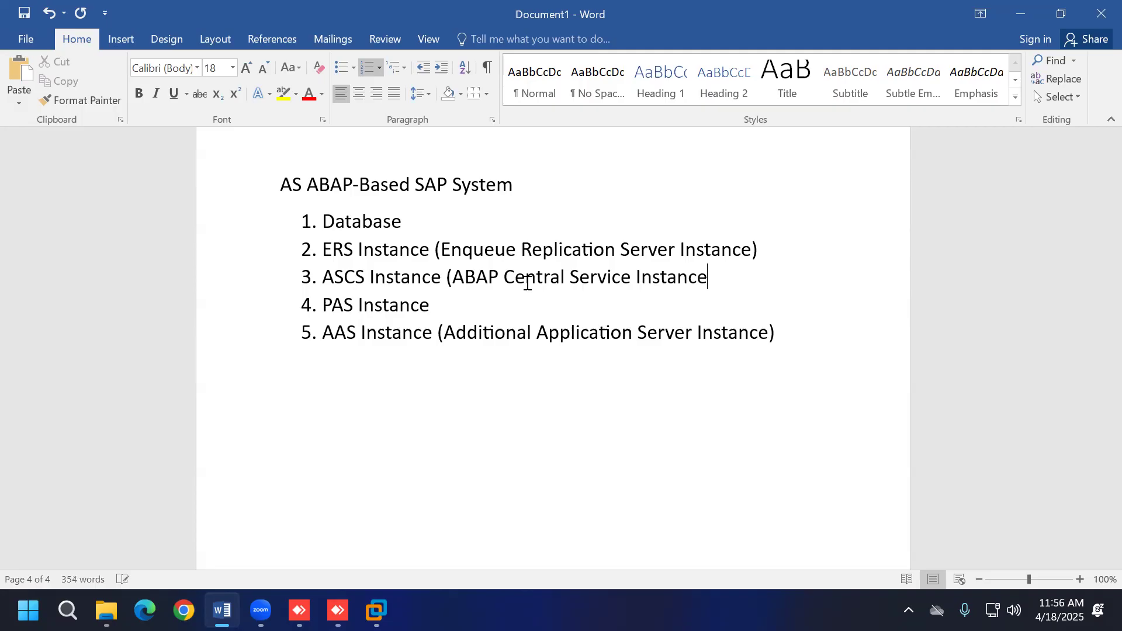
{"action": "type", "text": ")"}
{"action": "double_click", "coordinate": [518, 310]}
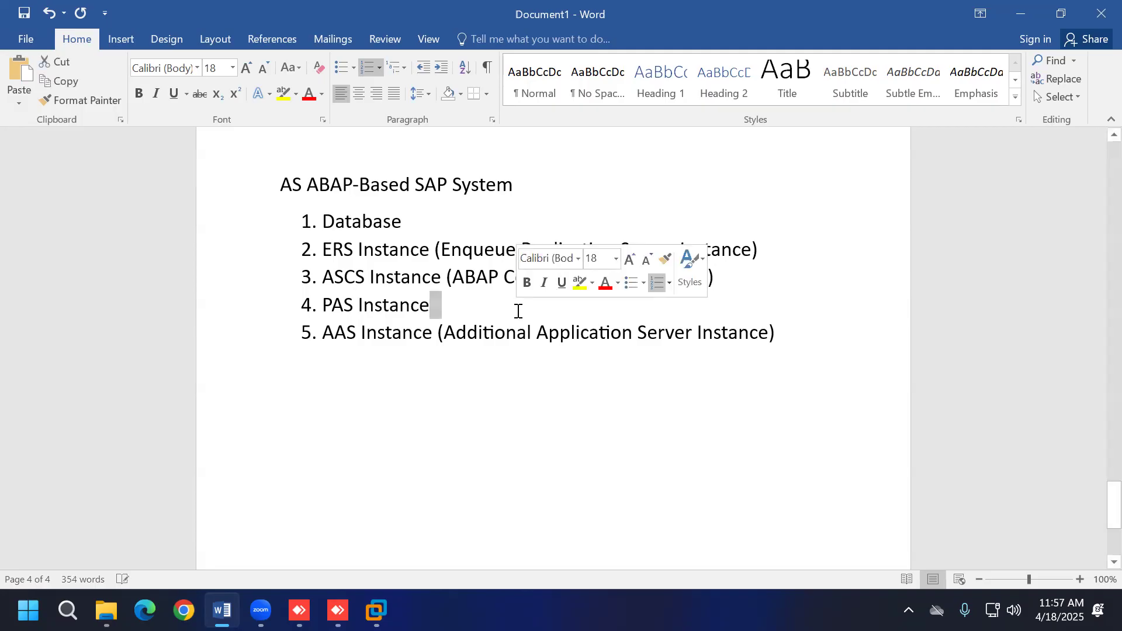
{"action": "key", "text": "BackSpace"}
{"action": "type", "text": "("}
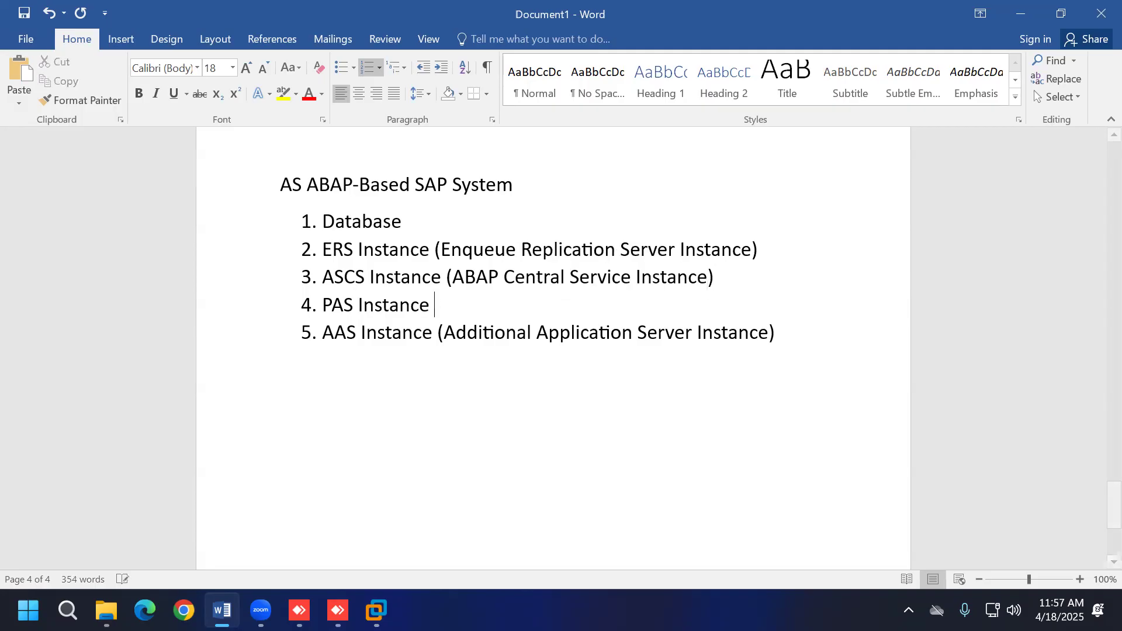
{"action": "type", "text": "Pr"}
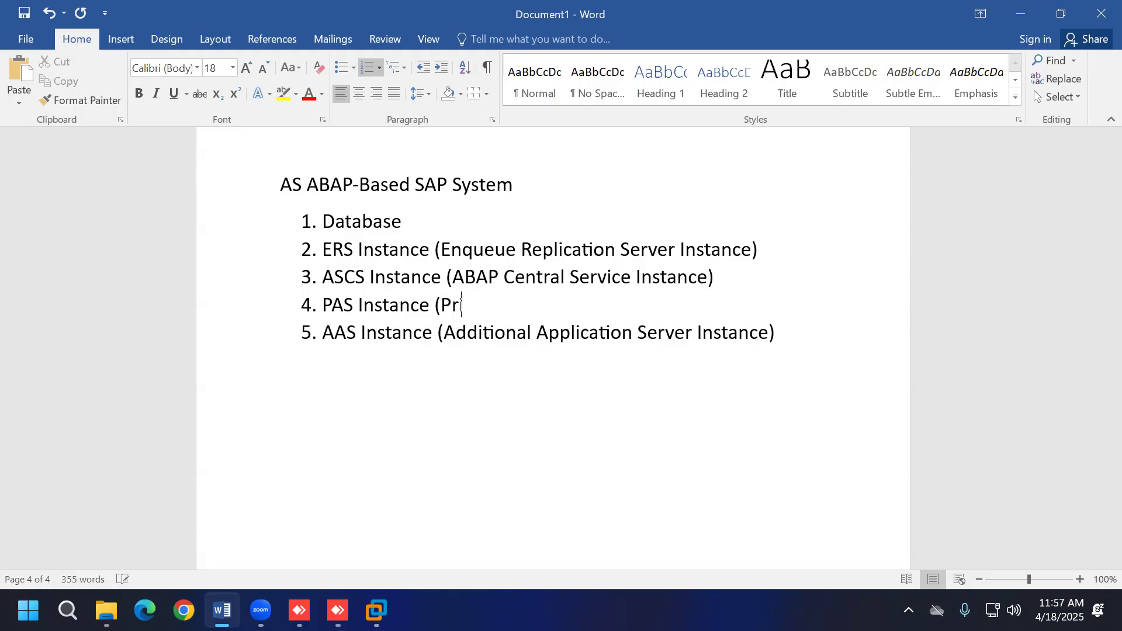
{"action": "type", "text": "imary Applicat"}
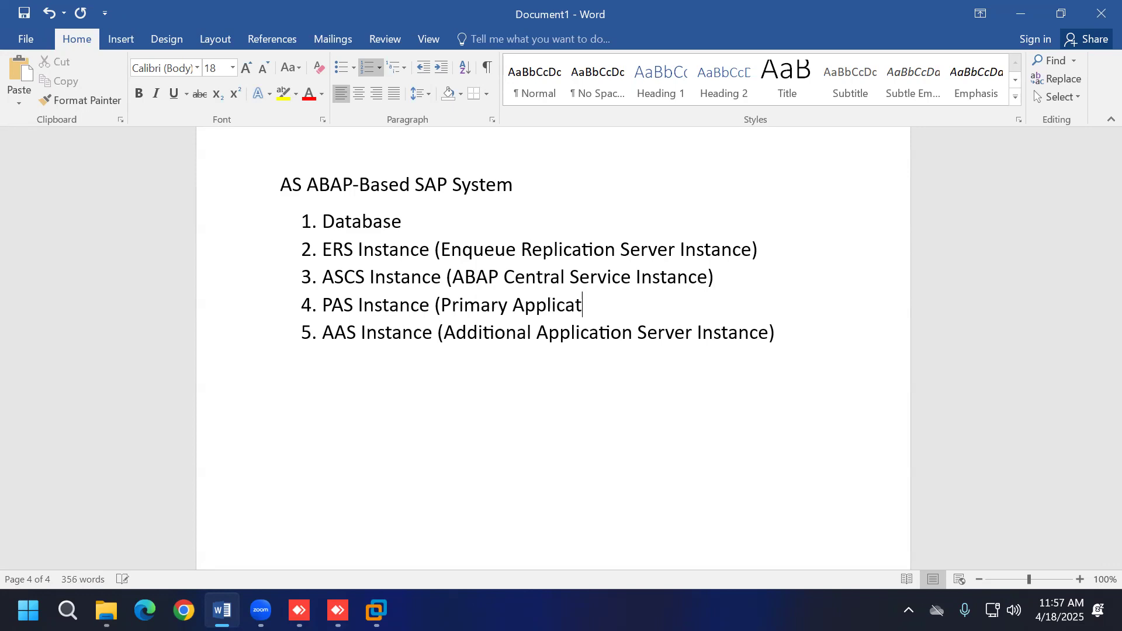
{"action": "type", "text": "ion Server Instance)"}
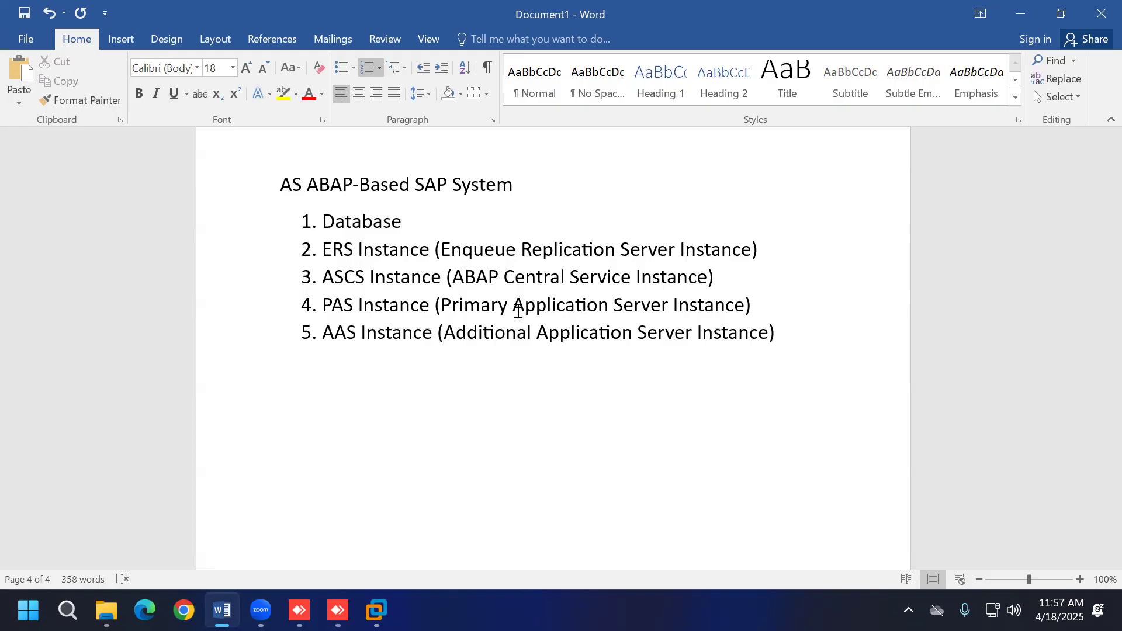
{"action": "left_click", "coordinate": [680, 377]}
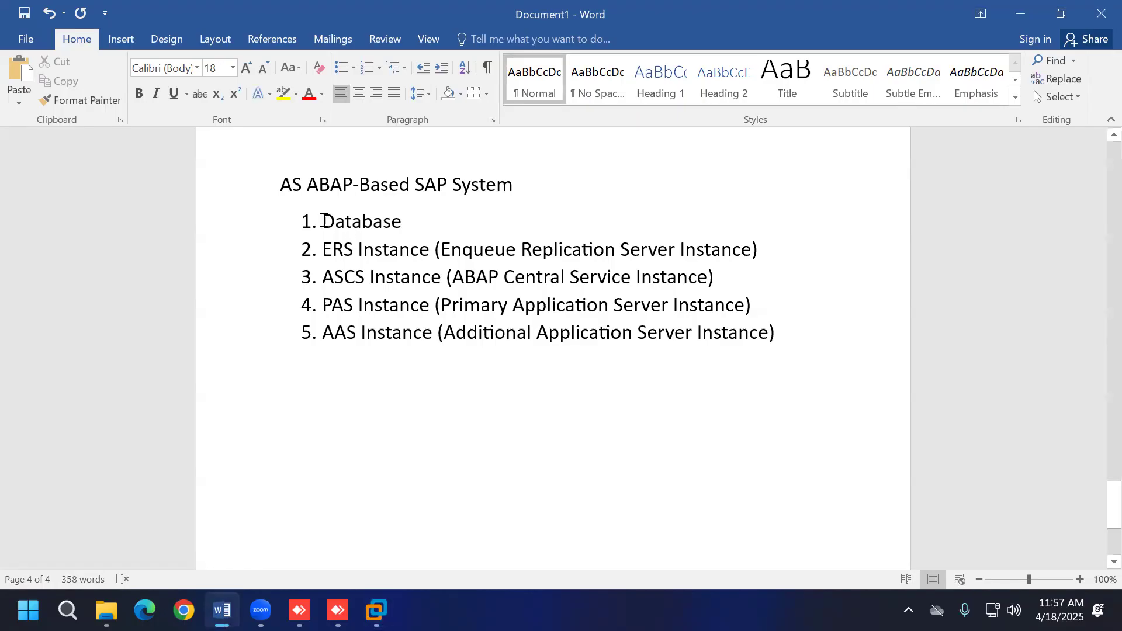
{"action": "left_click_drag", "start_coordinate": [324, 219], "coordinate": [411, 222]}
{"action": "left_click_drag", "start_coordinate": [283, 184], "coordinate": [516, 184]}
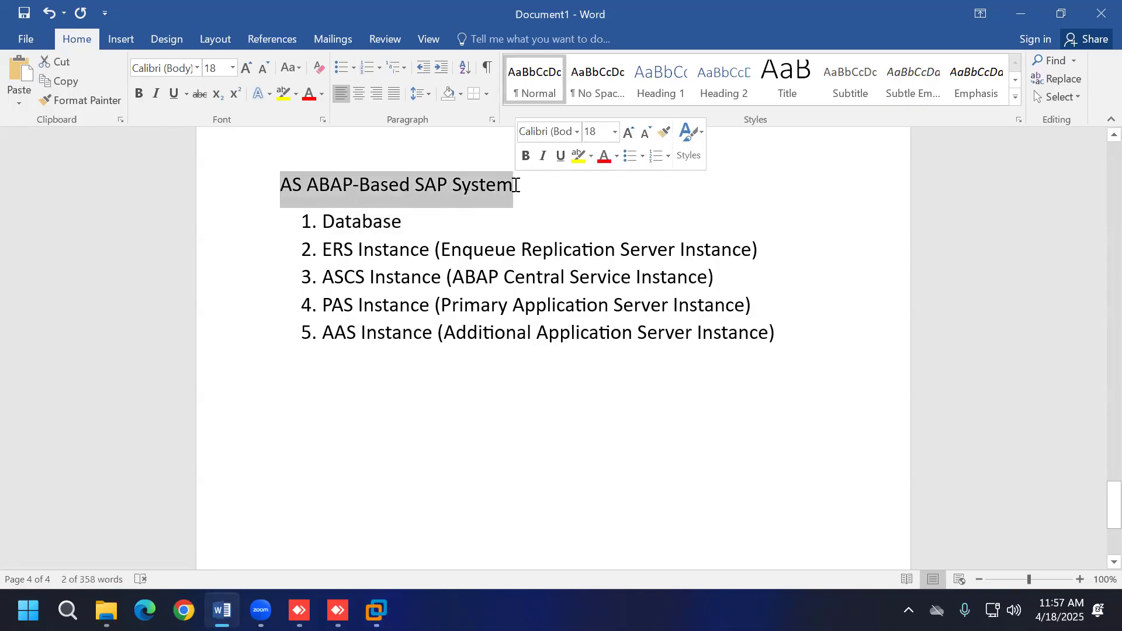
Step: Note that AS ABAP-Based SAP System can't be installed without the database, a mandatory instance
{"action": "left_click", "coordinate": [570, 403]}
{"action": "type", "text": "Without database it is not possible to install AS ABA"}
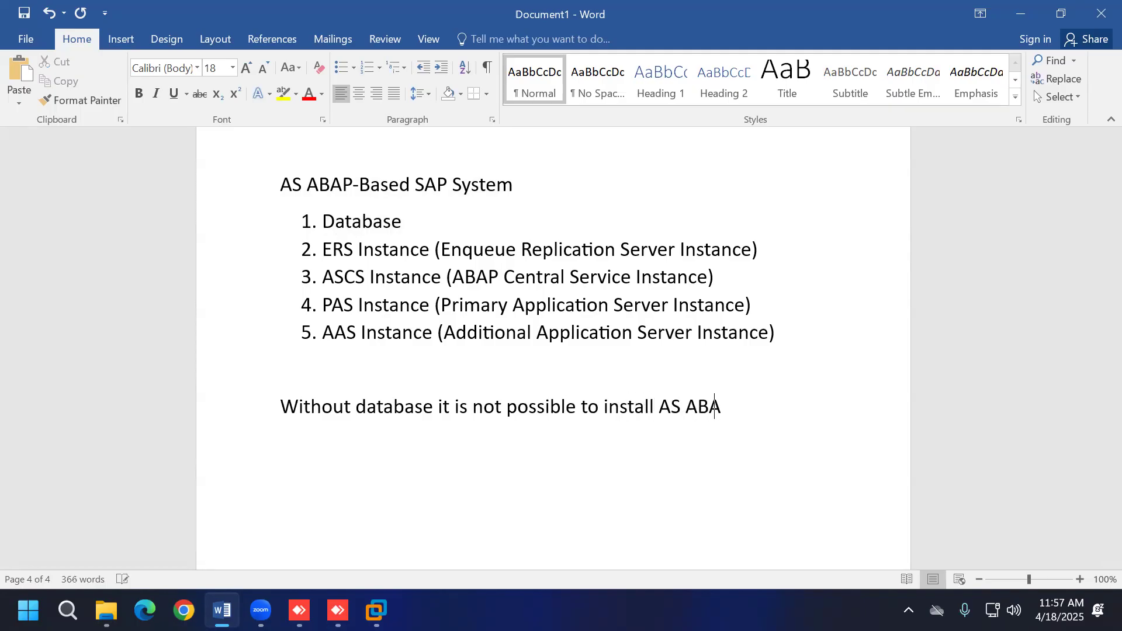
{"action": "type", "text": "P-Based SAP System"}
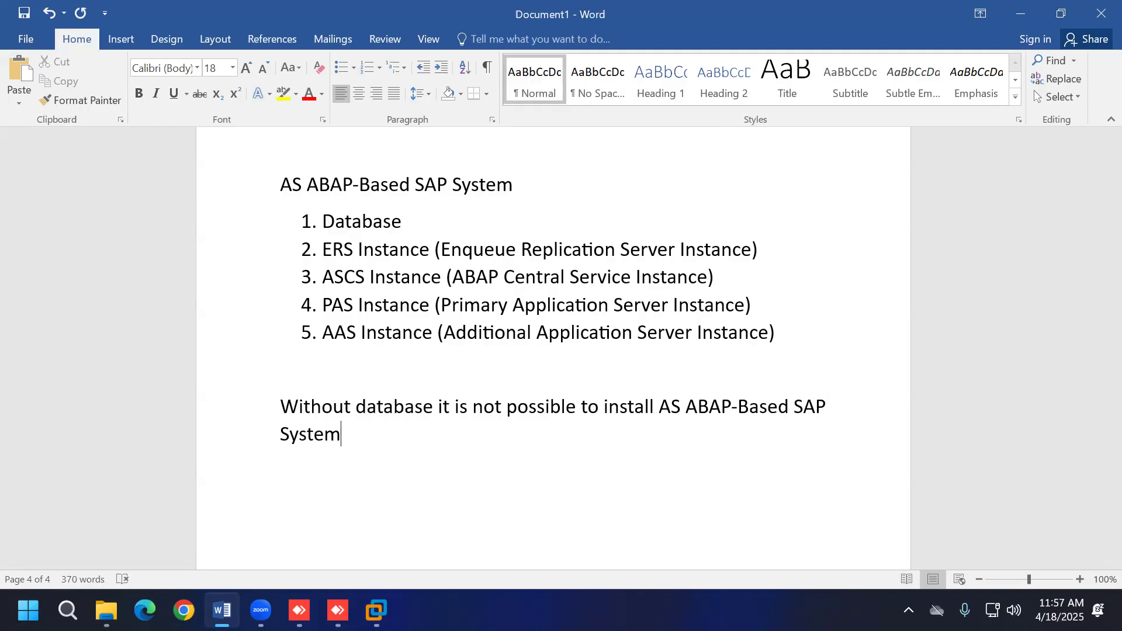
{"action": "key", "text": "Return"}
{"action": "type", "text": "database"}
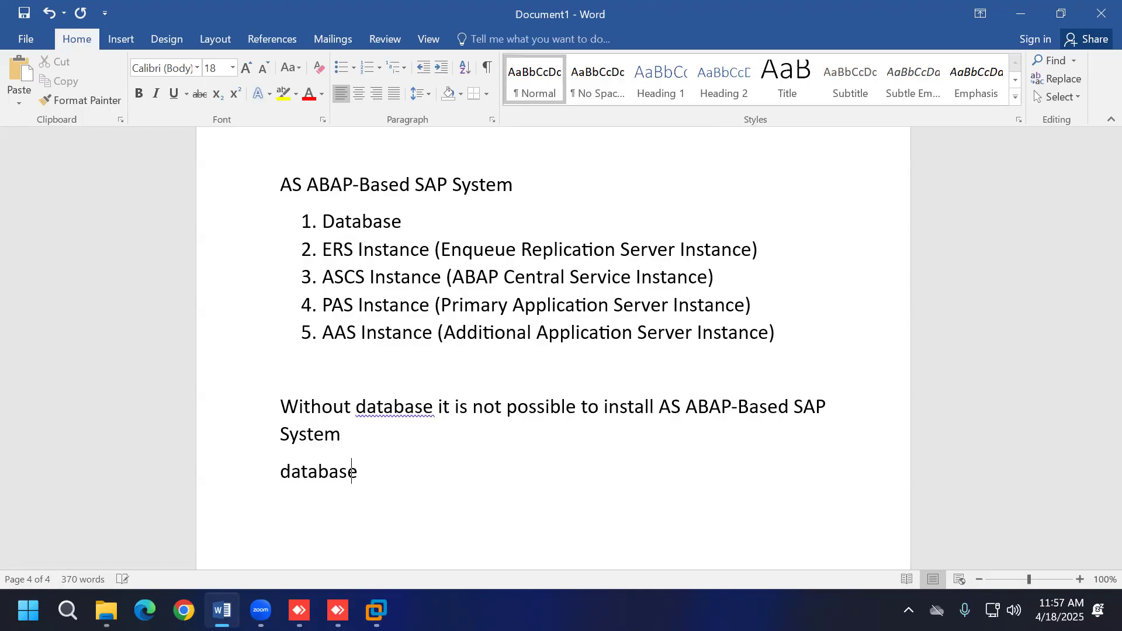
{"action": "type", "text": " is a mand"}
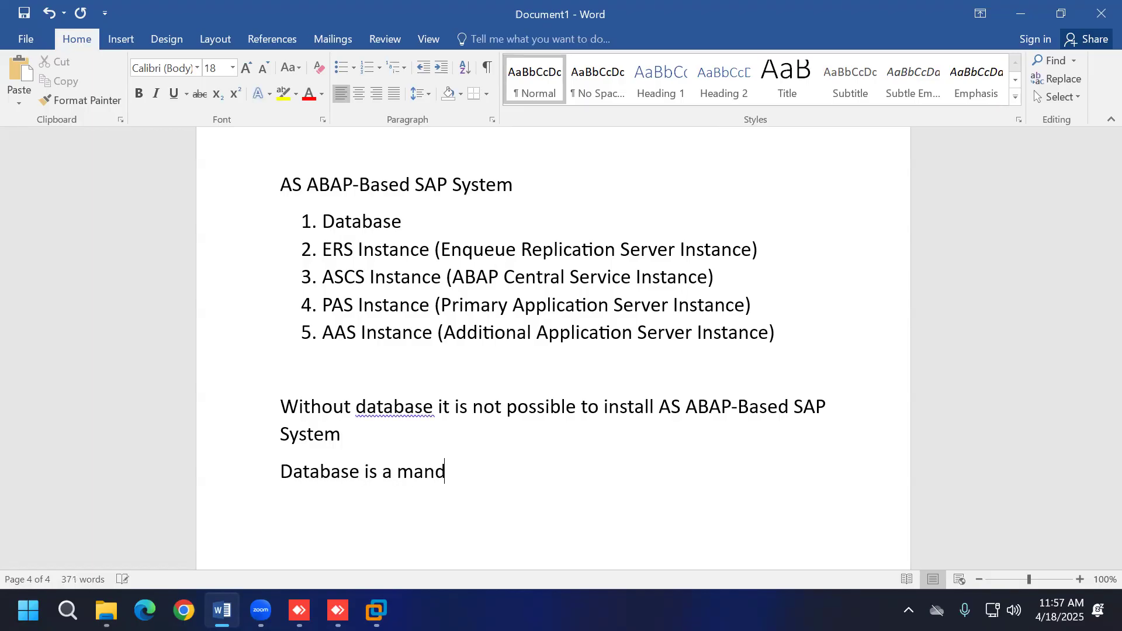
{"action": "type", "text": "atory instance"}
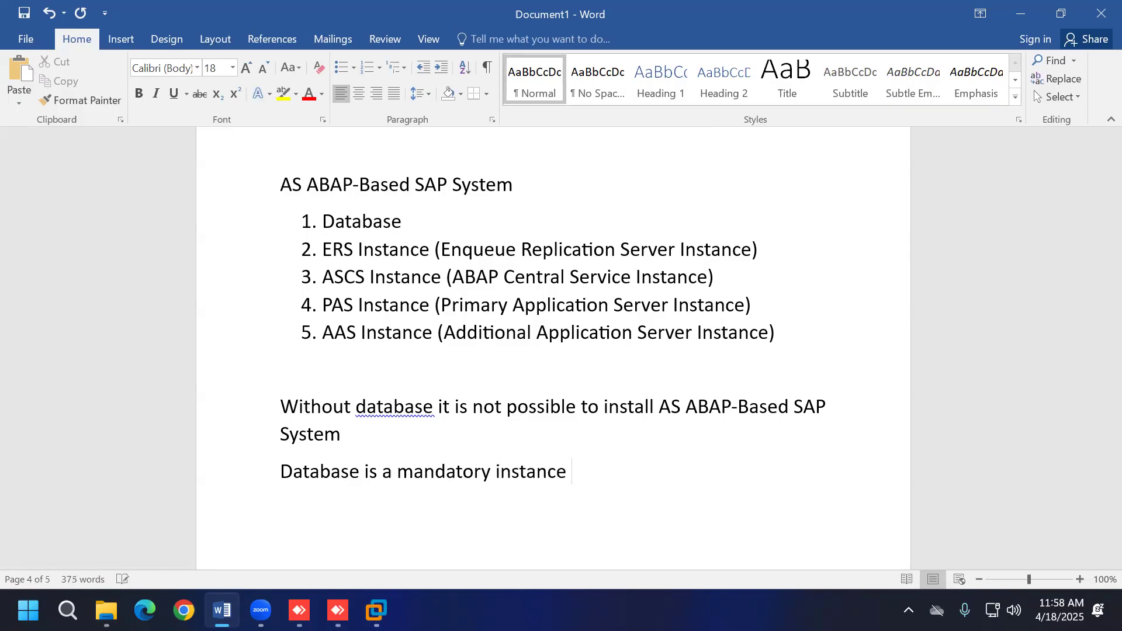
{"action": "type", "text": " in ABAP-Based"}
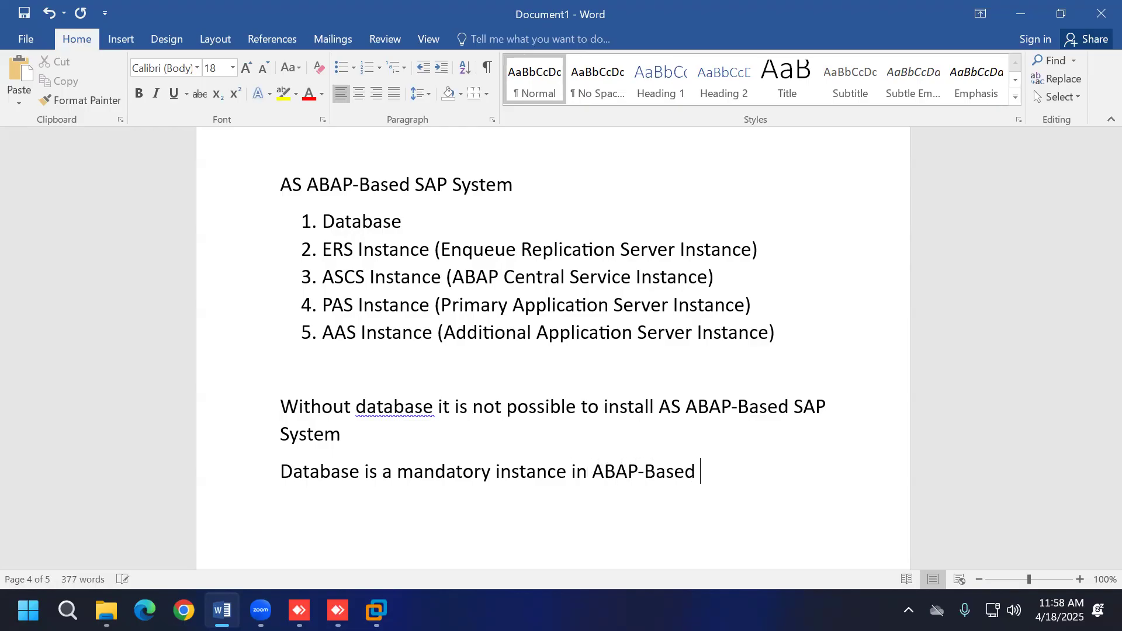
{"action": "type", "text": " SAP Syste"}
{"action": "type", "text": "m"}
{"action": "key", "text": "Return"}
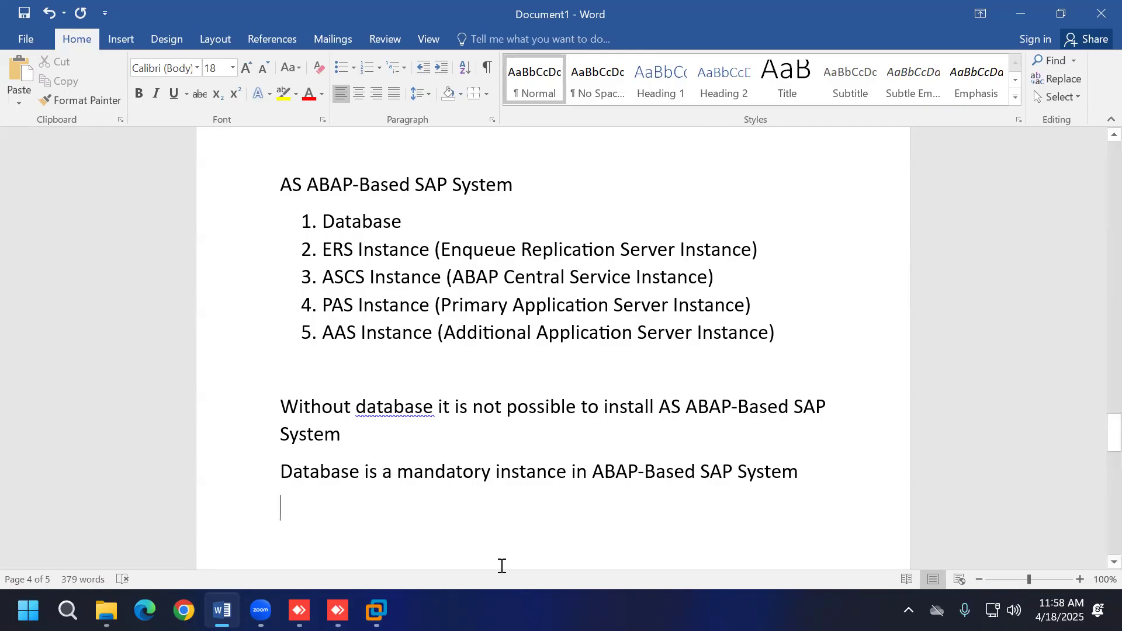
{"action": "left_click", "coordinate": [377, 610]}
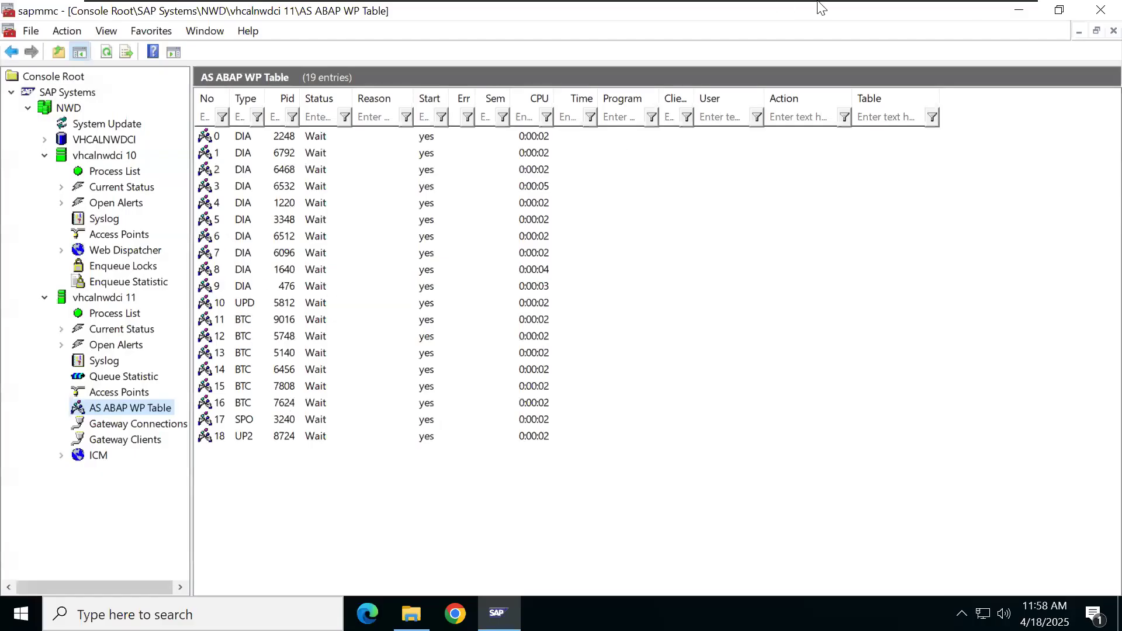
{"action": "left_click", "coordinate": [977, 10]}
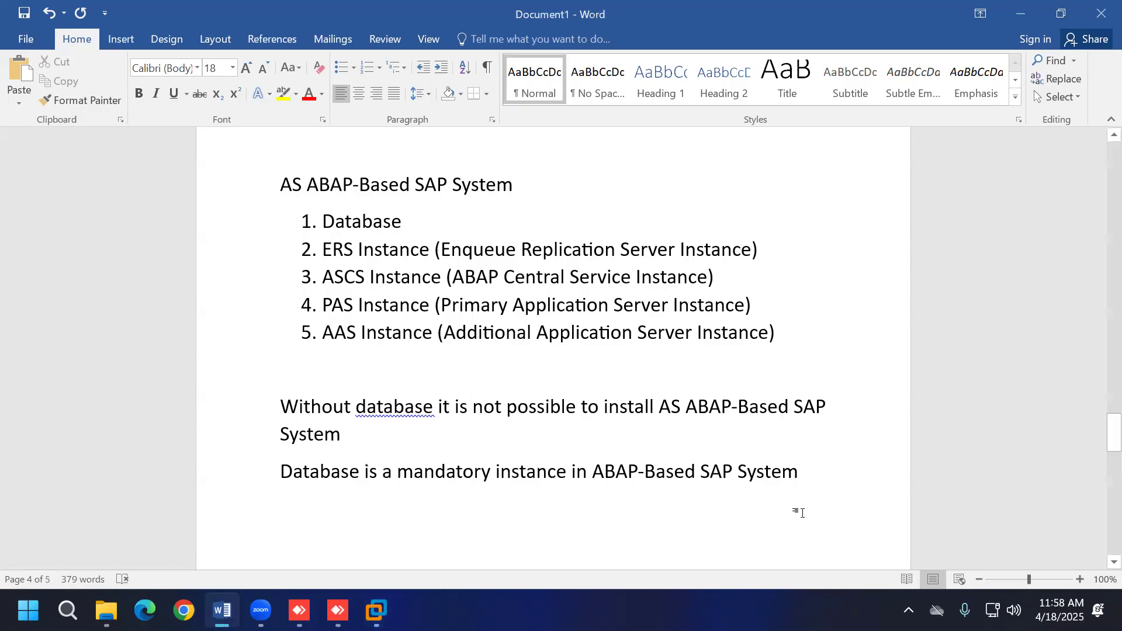
Step: Note that ERS Instance is not mandatory and the system can be installed without it
{"action": "key", "text": "Return"}
{"action": "type", "text": "ER"}
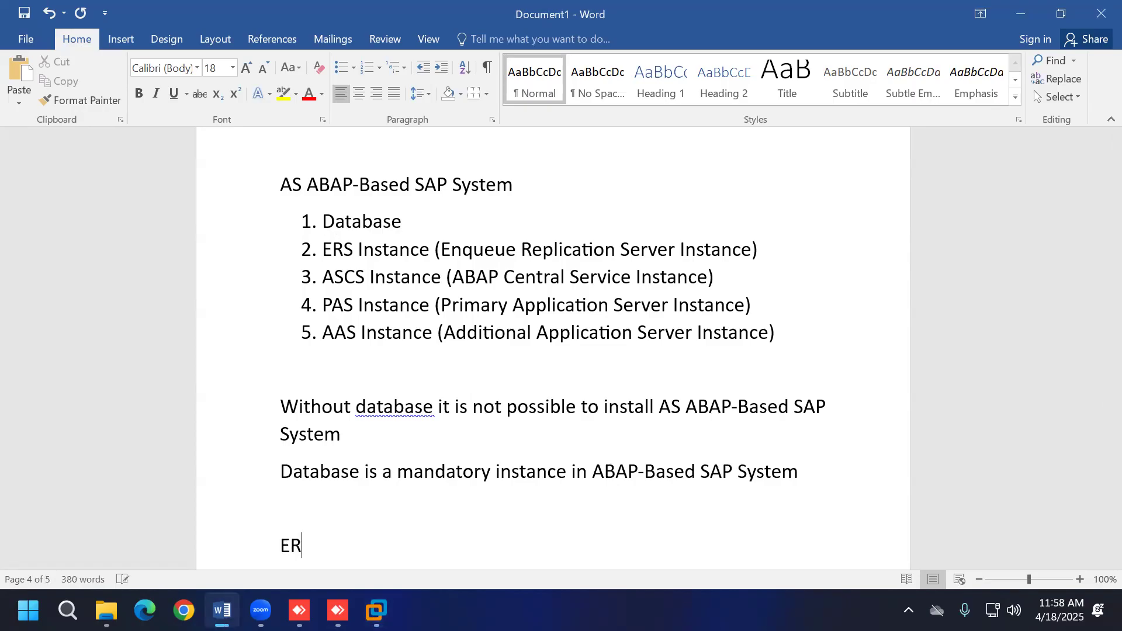
{"action": "type", "text": "S Instance is no"}
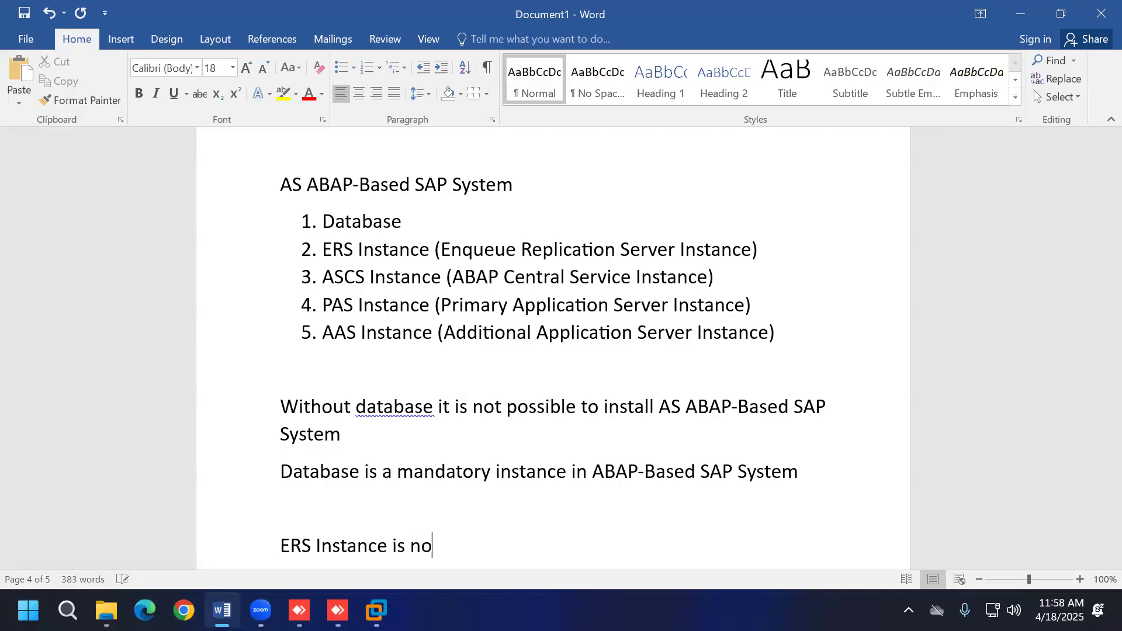
{"action": "type", "text": "t a manda"}
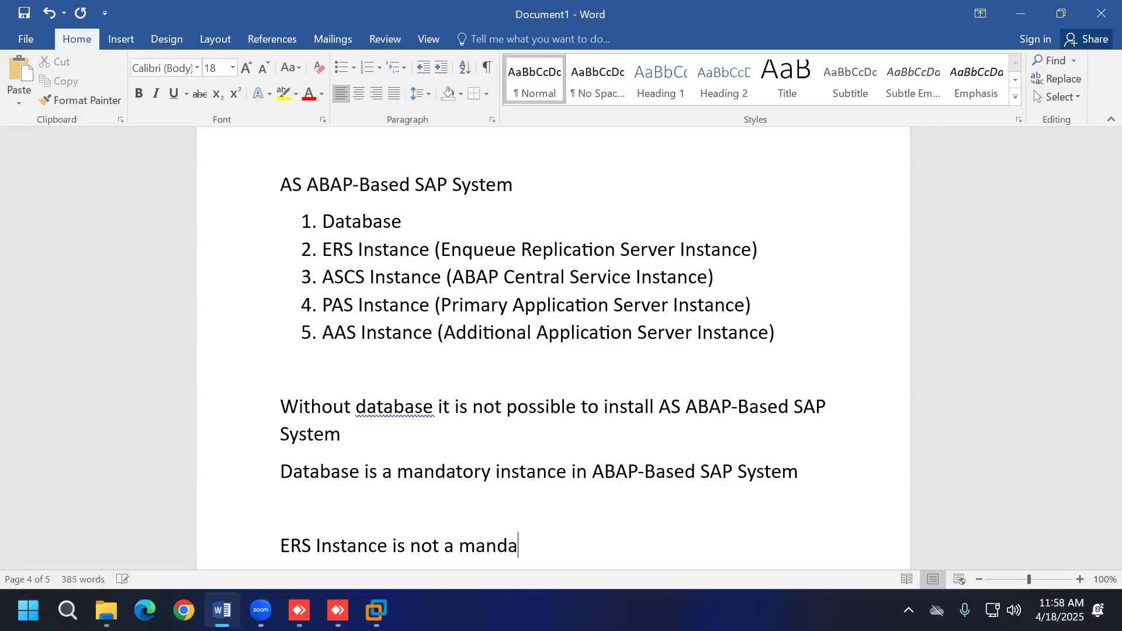
{"action": "type", "text": "tory instance"}
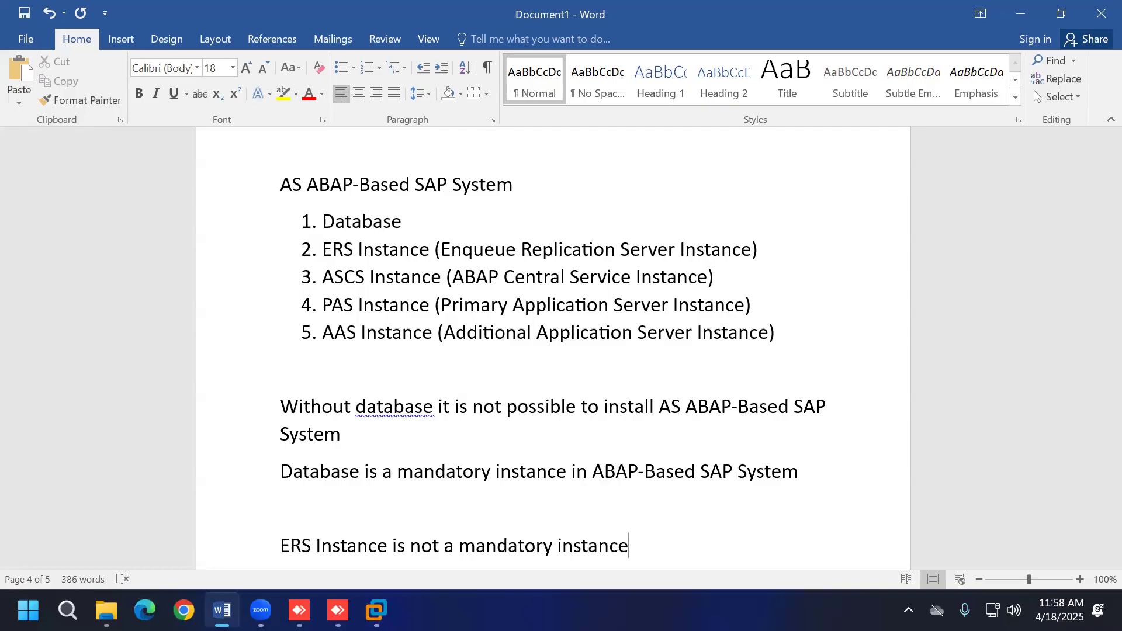
{"action": "type", "text": " - required"}
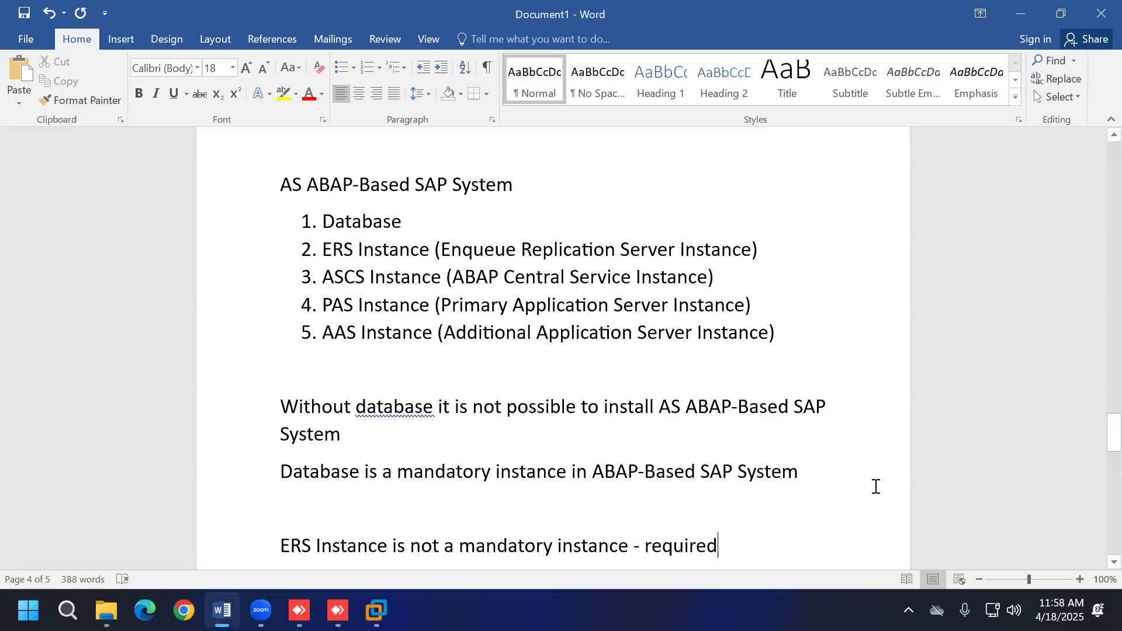
{"action": "scroll", "coordinate": [875, 485], "scroll_direction": "down", "scroll_amount": 3}
{"action": "key", "text": "Return"}
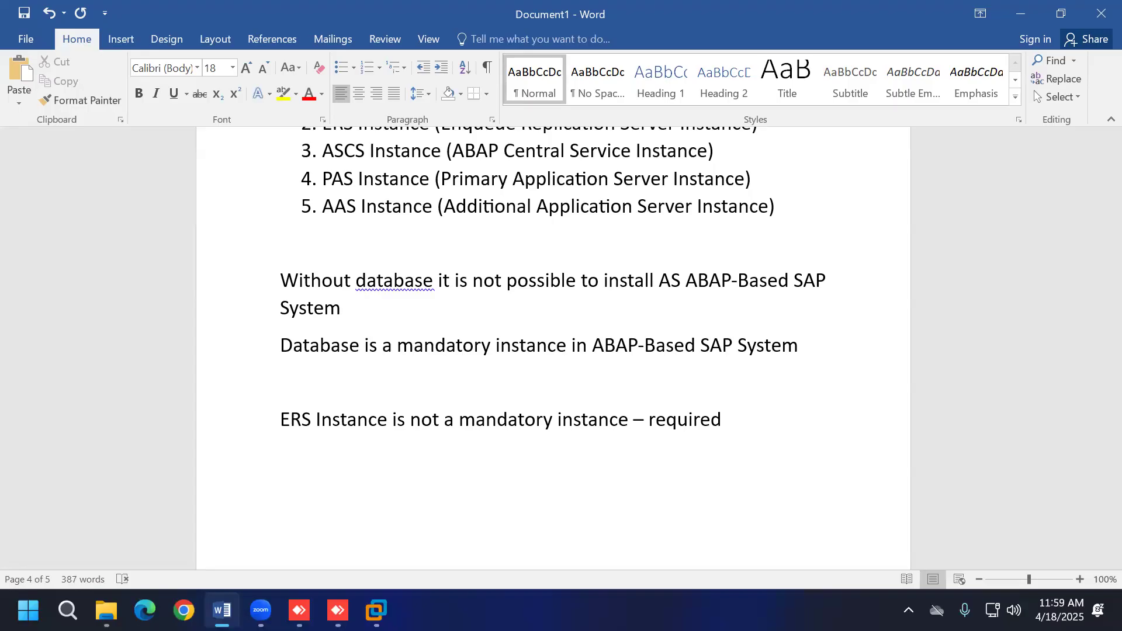
{"action": "type", "text": "without ERS instan"}
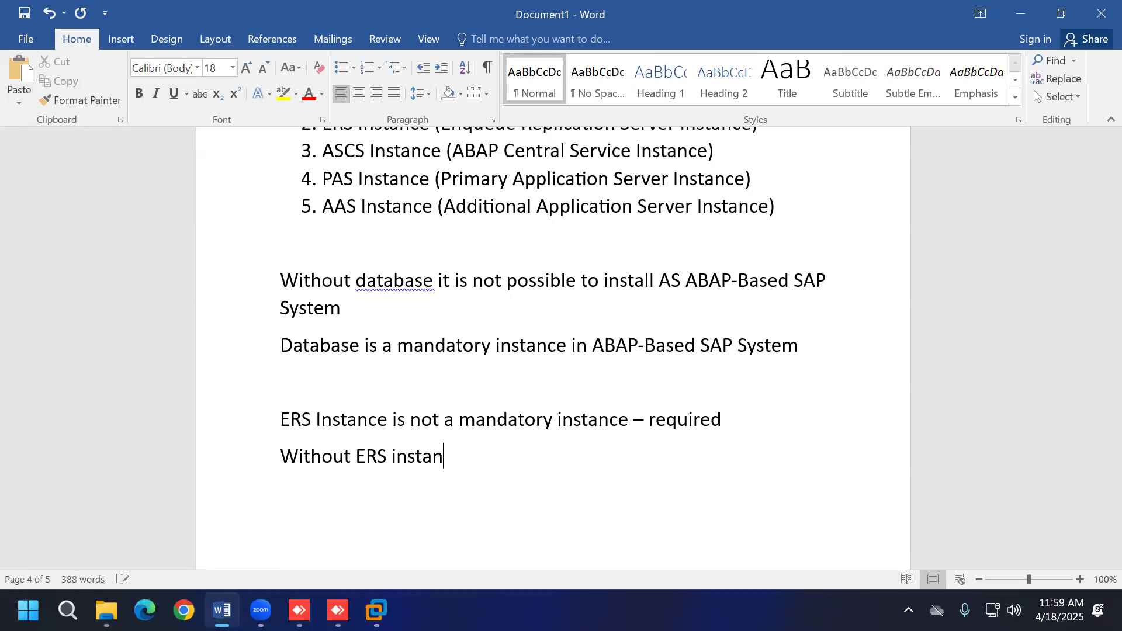
{"action": "type", "text": "ce it is possible t"}
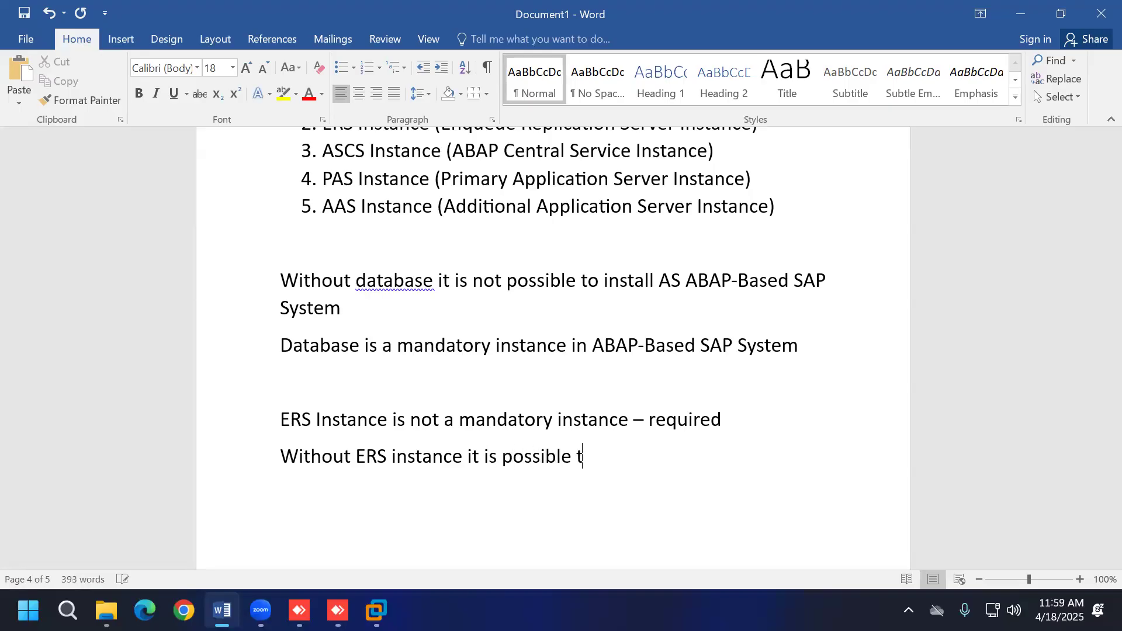
{"action": "type", "text": "o install AS ABAP"}
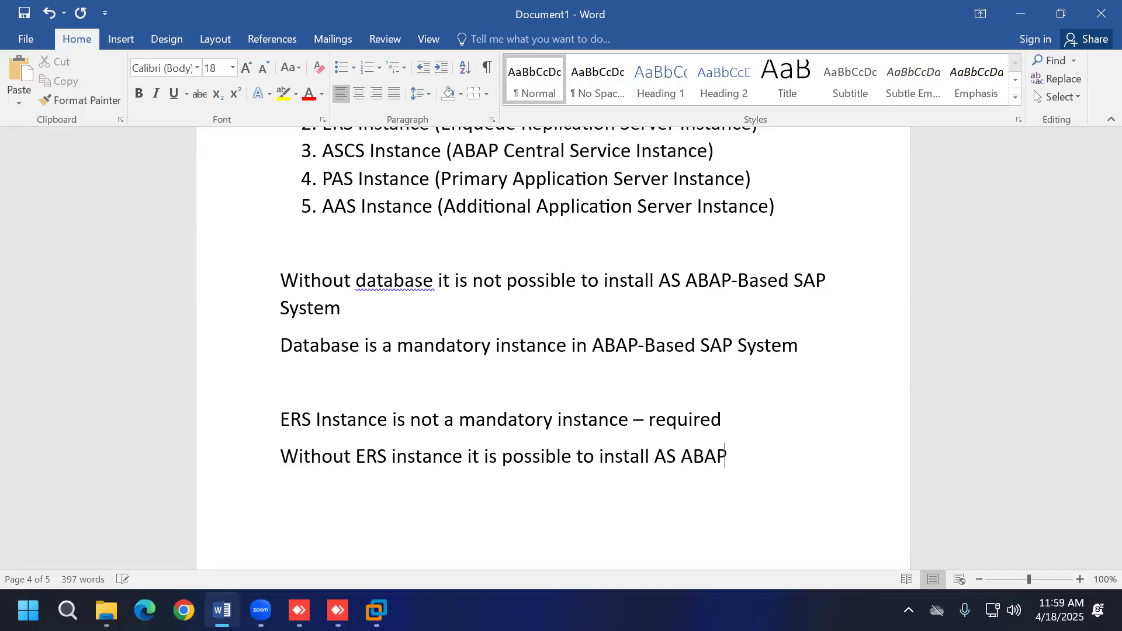
{"action": "type", "text": "-Based SAP System"}
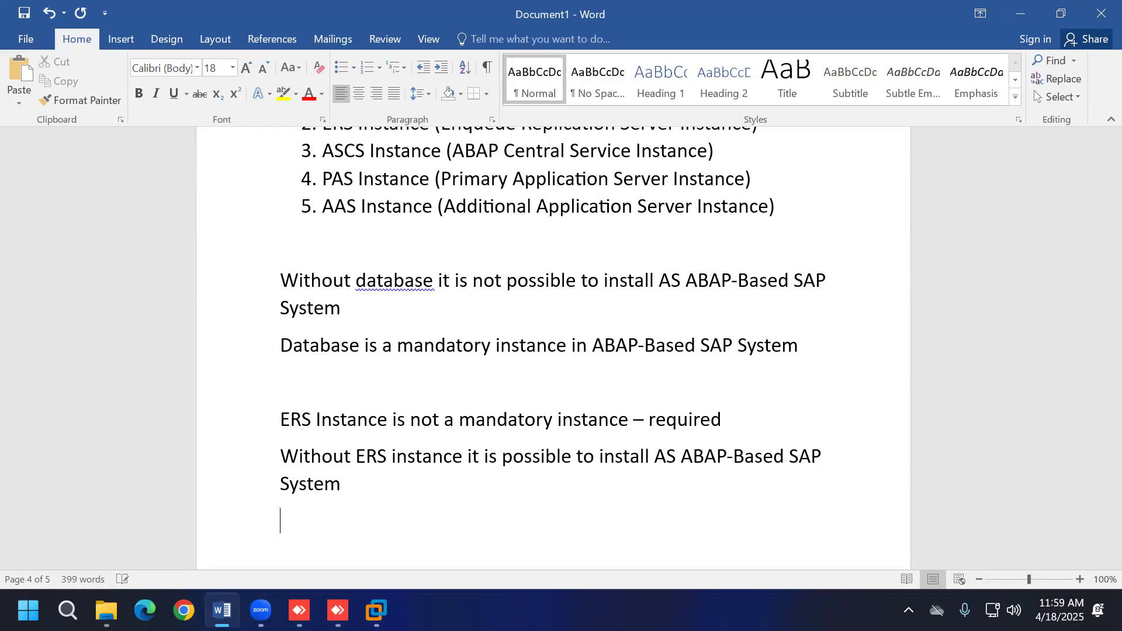
Step: Note that AS ABAP-Based SAP System can't be installed without ASCS, a mandatory instance
{"action": "left_click", "coordinate": [376, 610]}
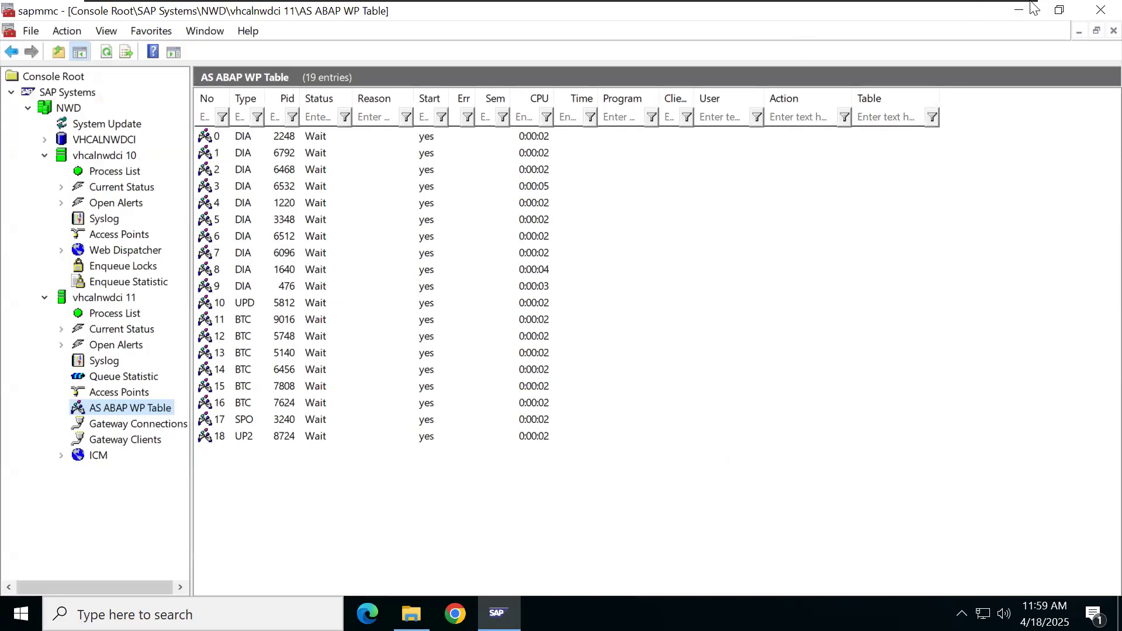
{"action": "left_click", "coordinate": [972, 12]}
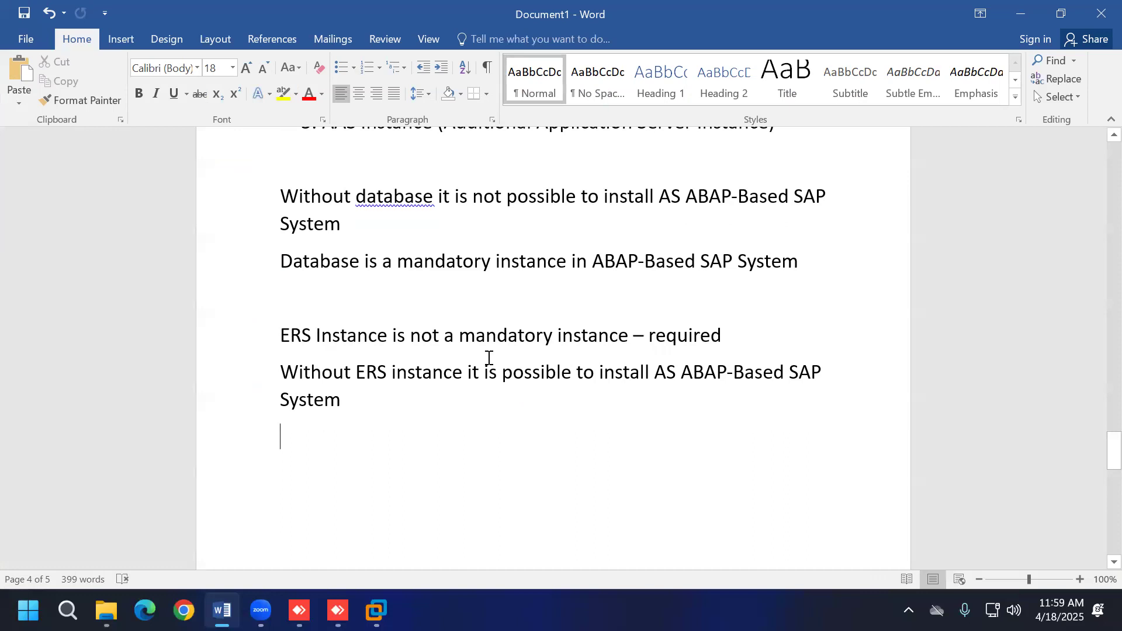
{"action": "scroll", "coordinate": [488, 359], "scroll_direction": "up", "scroll_amount": 5}
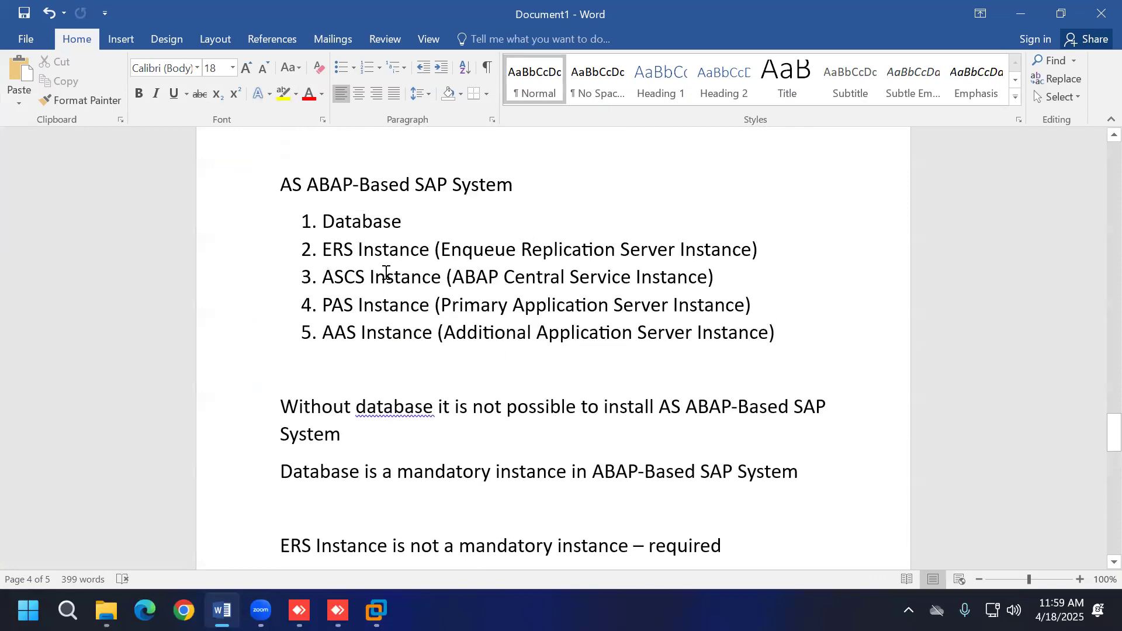
{"action": "scroll", "coordinate": [591, 388], "scroll_direction": "down", "scroll_amount": 3}
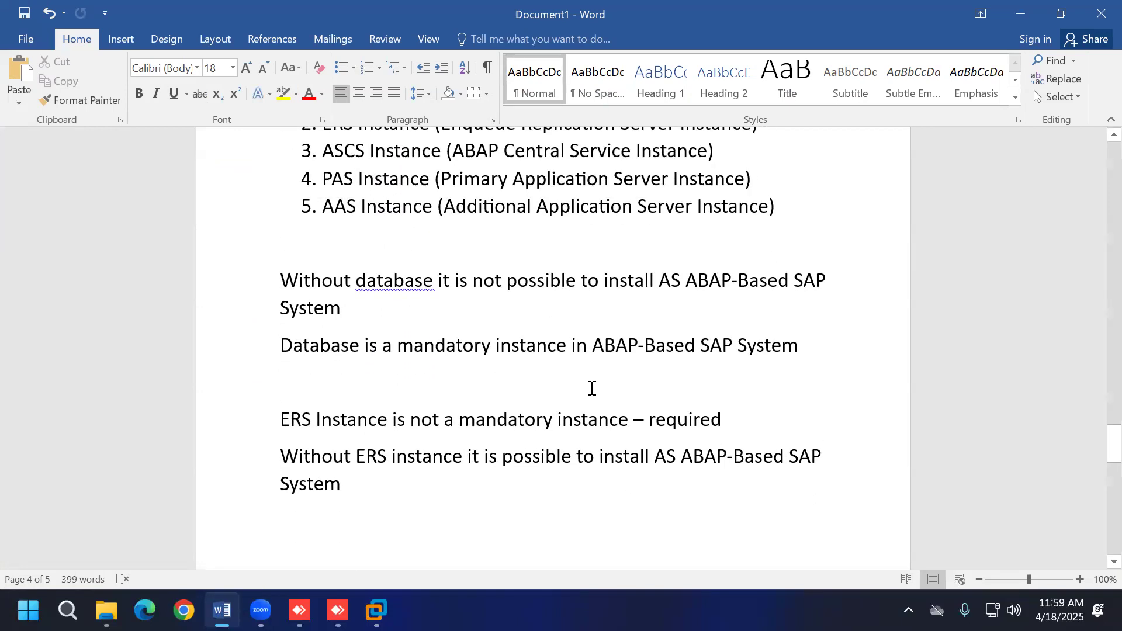
{"action": "key", "text": "Return"}
{"action": "type", "text": "with"}
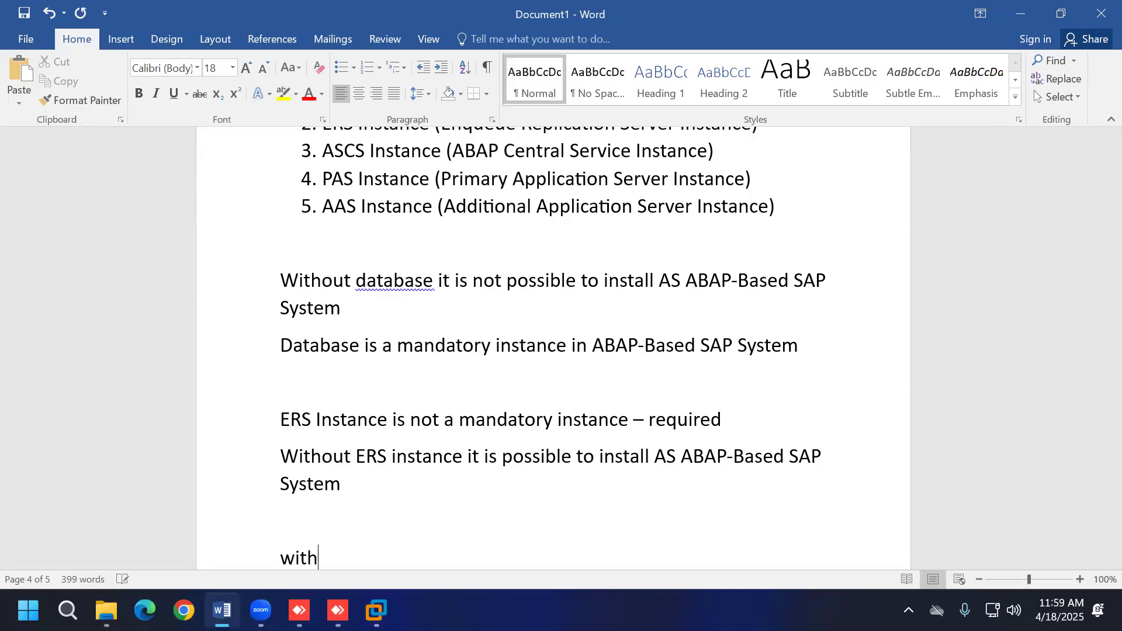
{"action": "type", "text": "out A"}
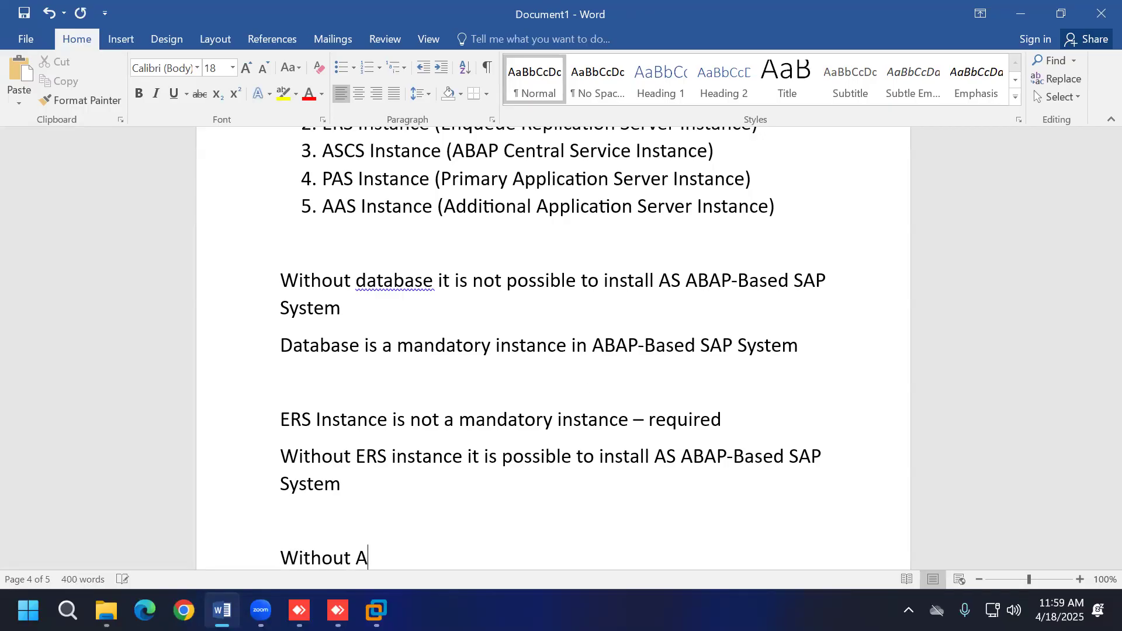
{"action": "type", "text": "SCS Instance it "}
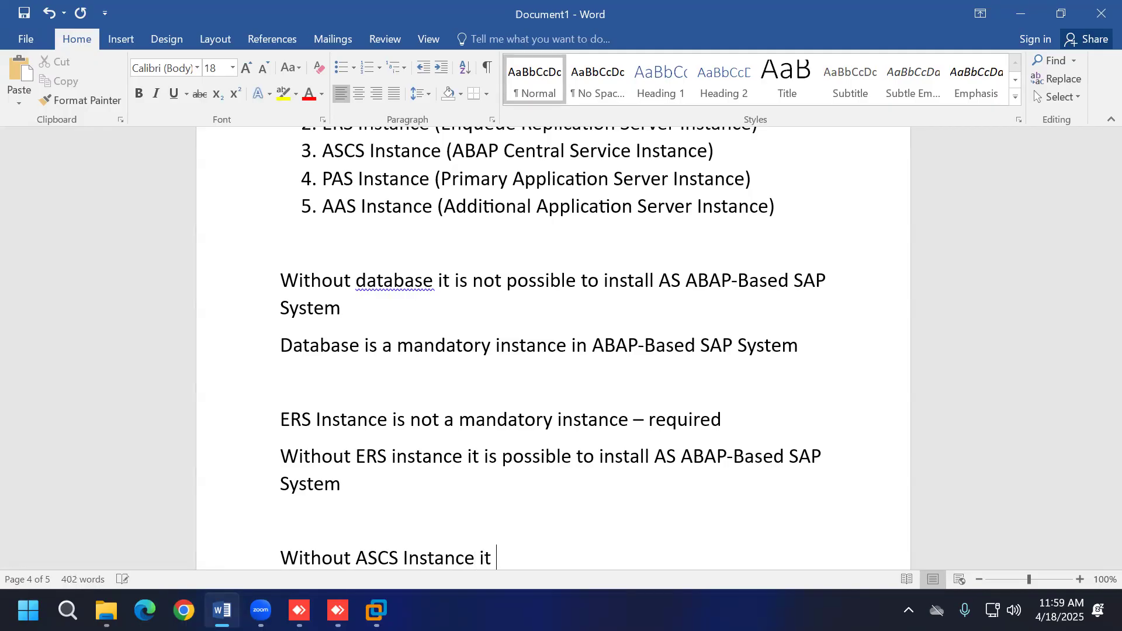
{"action": "type", "text": "is not possible"}
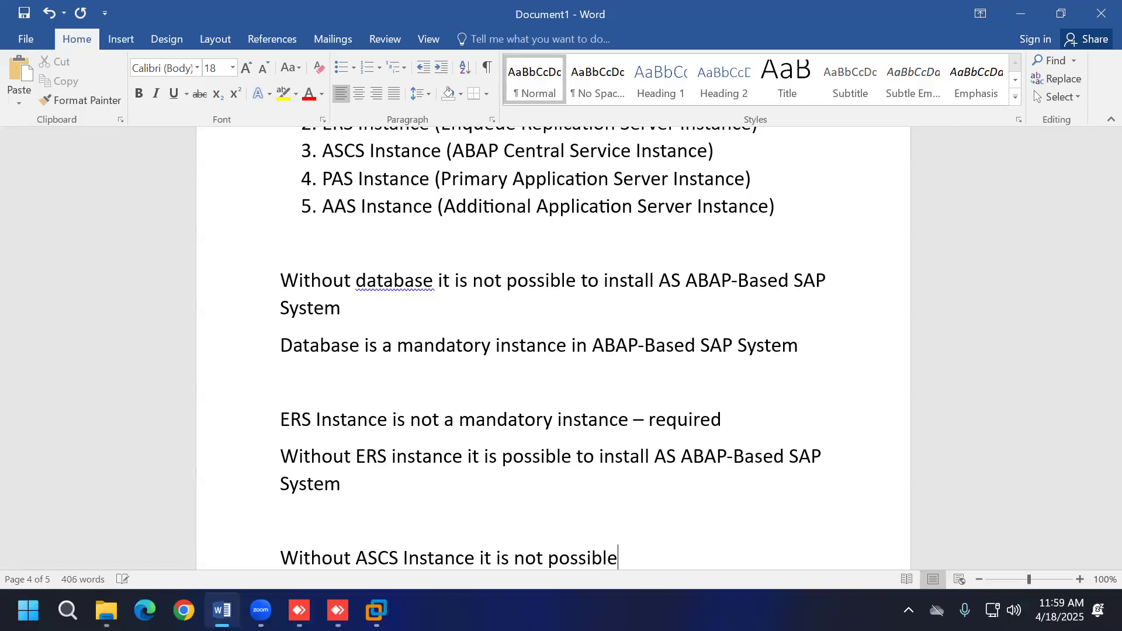
{"action": "type", "text": " to inst"}
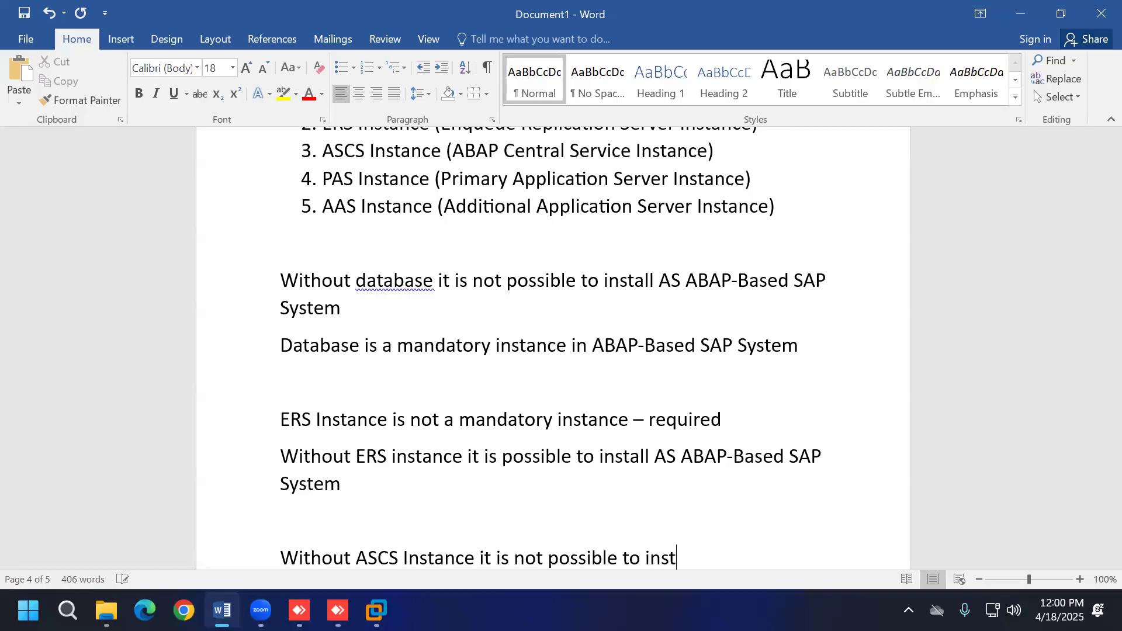
{"action": "type", "text": "all AS ABAP-Based SAP System"}
{"action": "key", "text": "Return"}
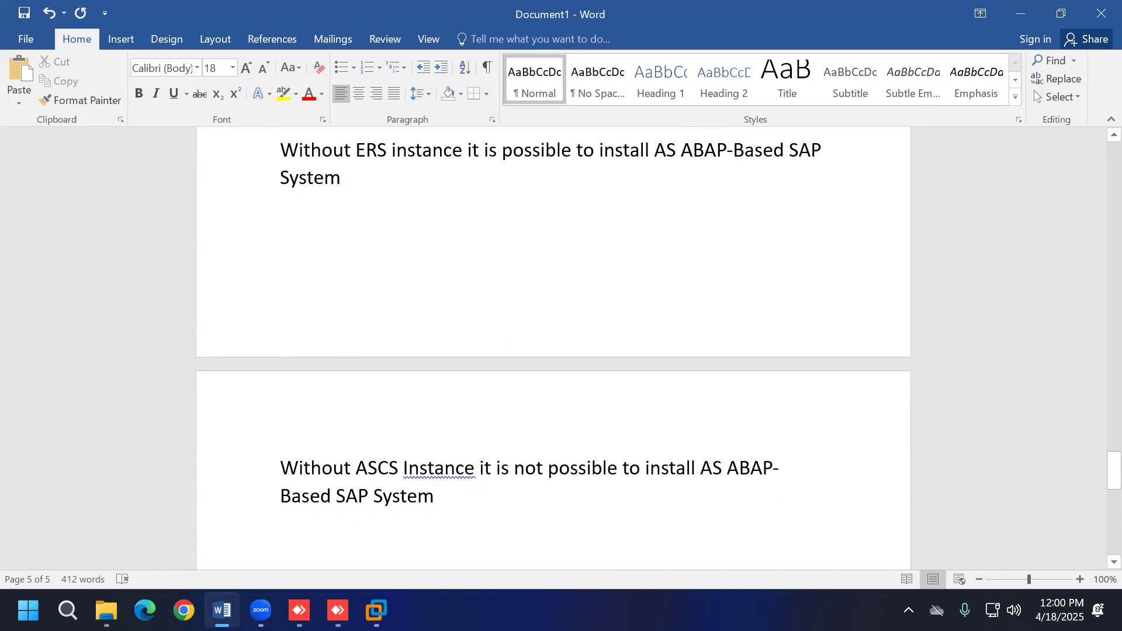
{"action": "scroll", "coordinate": [644, 362], "scroll_direction": "up", "scroll_amount": 3}
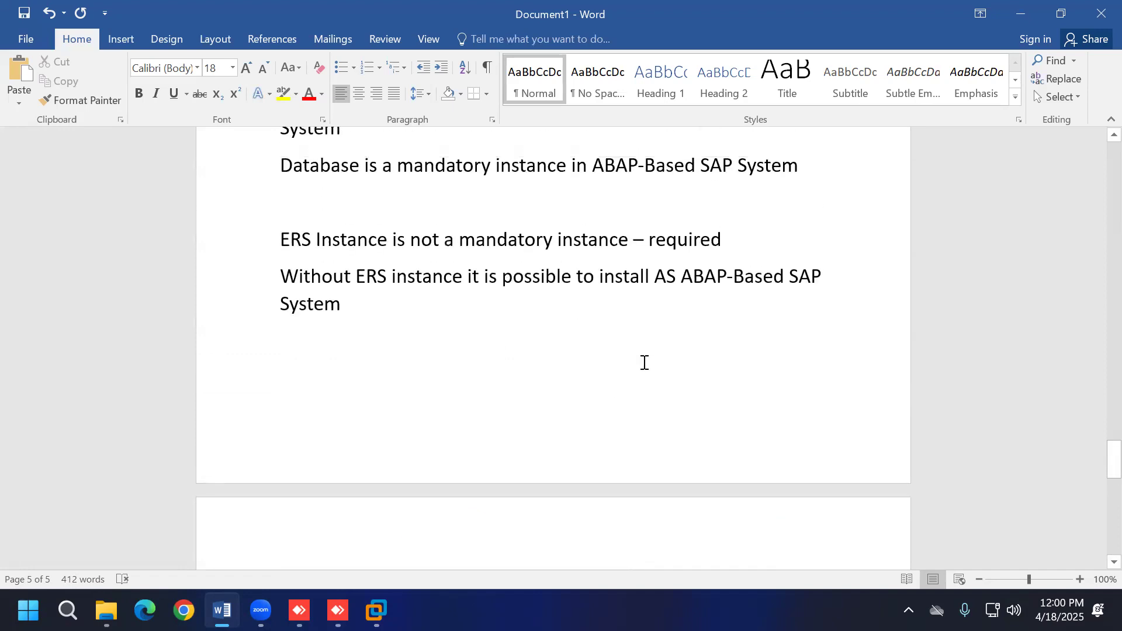
{"action": "scroll", "coordinate": [643, 362], "scroll_direction": "down", "scroll_amount": 4}
{"action": "type", "text": "AS"}
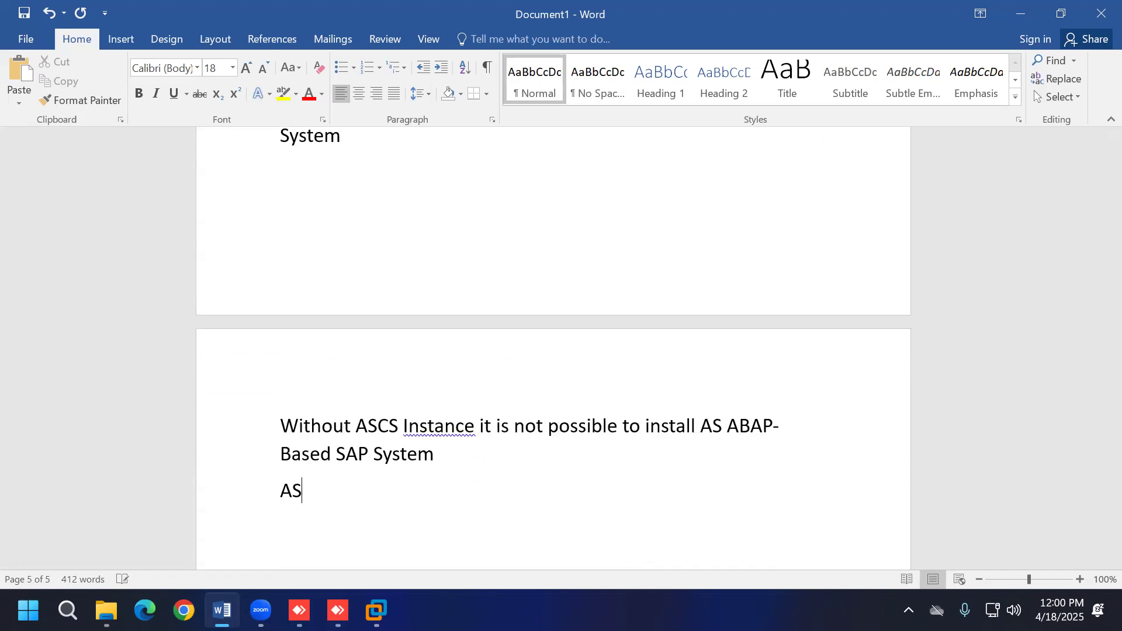
{"action": "type", "text": "CS instance is a m"}
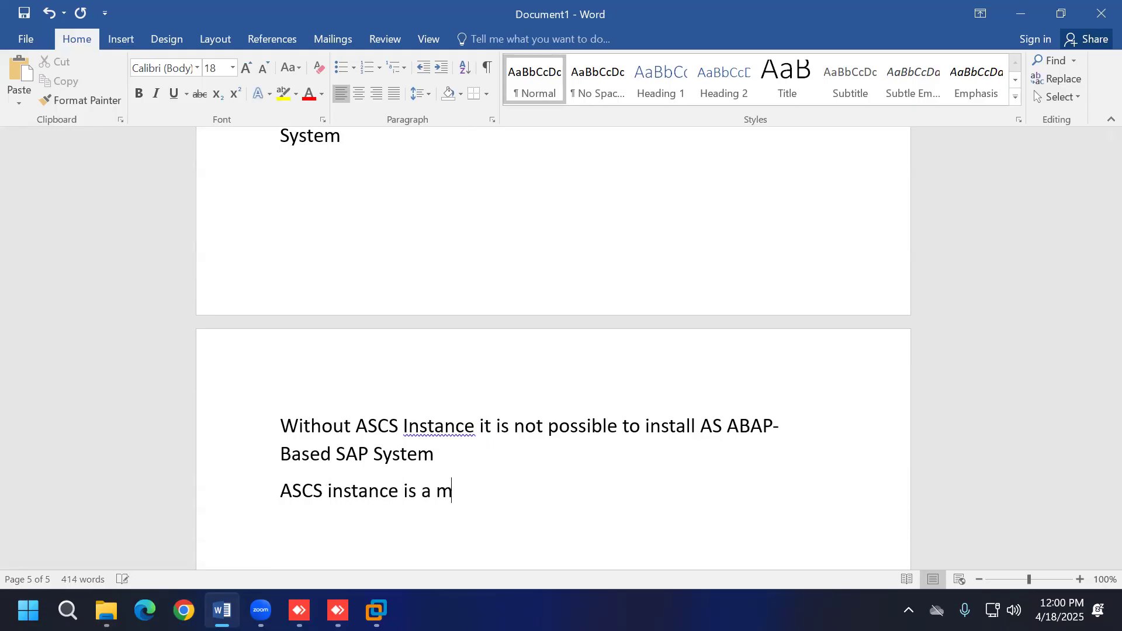
{"action": "type", "text": "andatory i"}
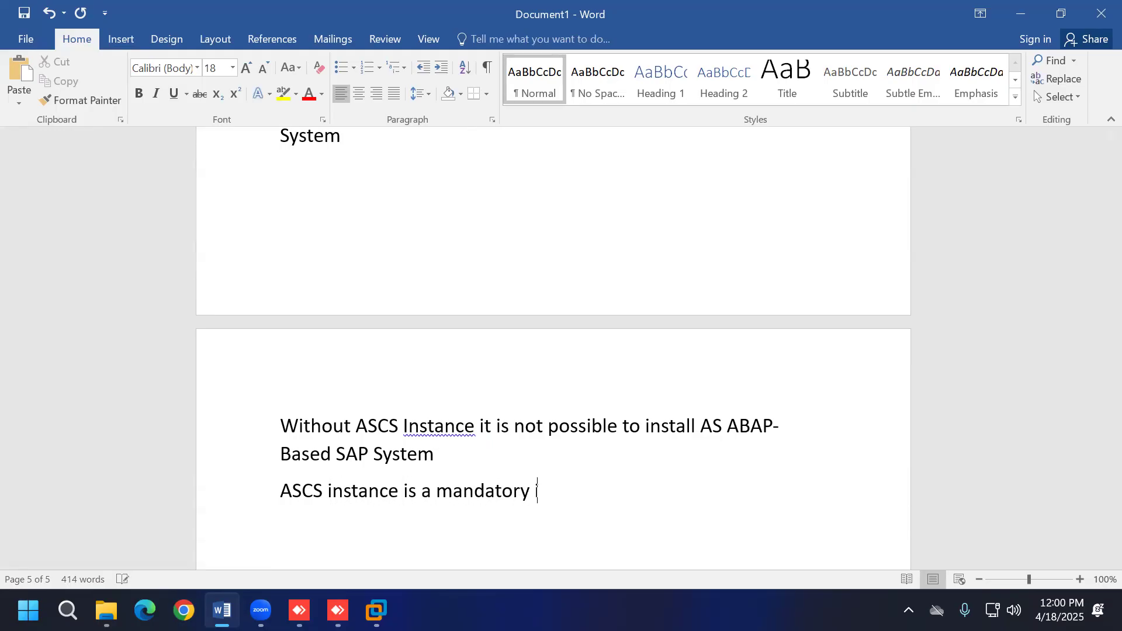
{"action": "type", "text": "nstance in ABAP-B"}
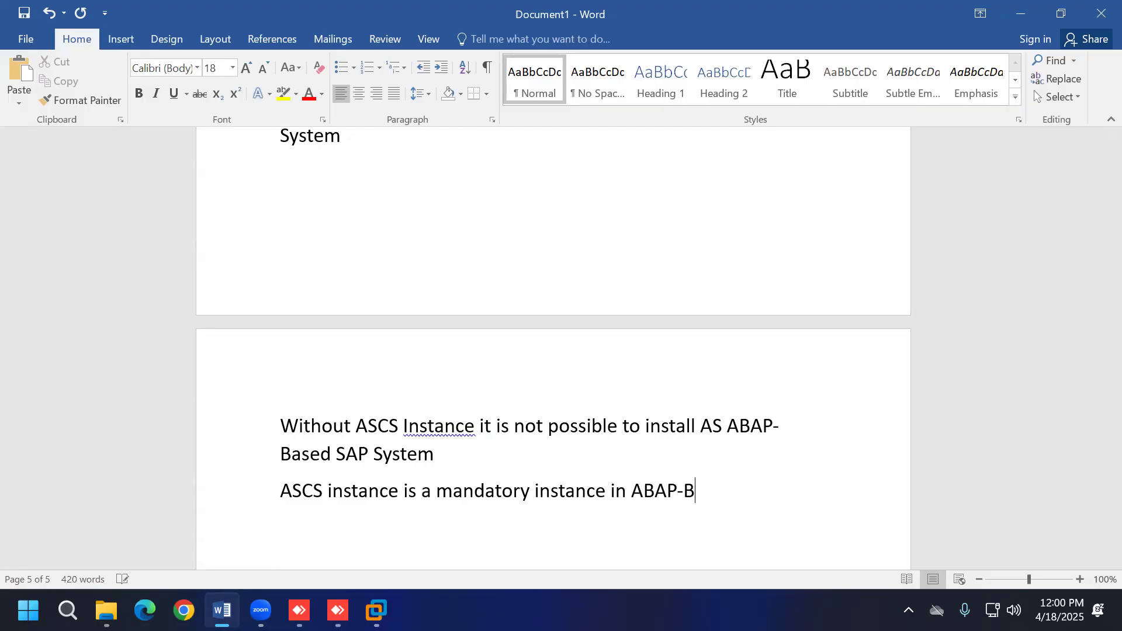
{"action": "type", "text": "ased SAP"}
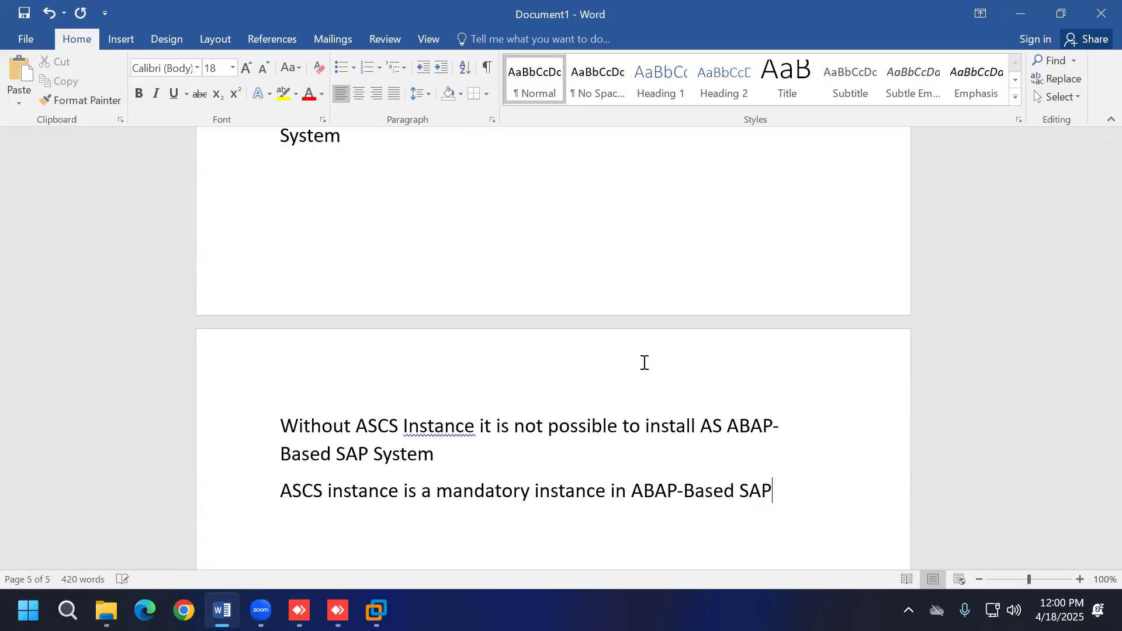
{"action": "type", "text": " system"}
{"action": "key", "text": "Return"}
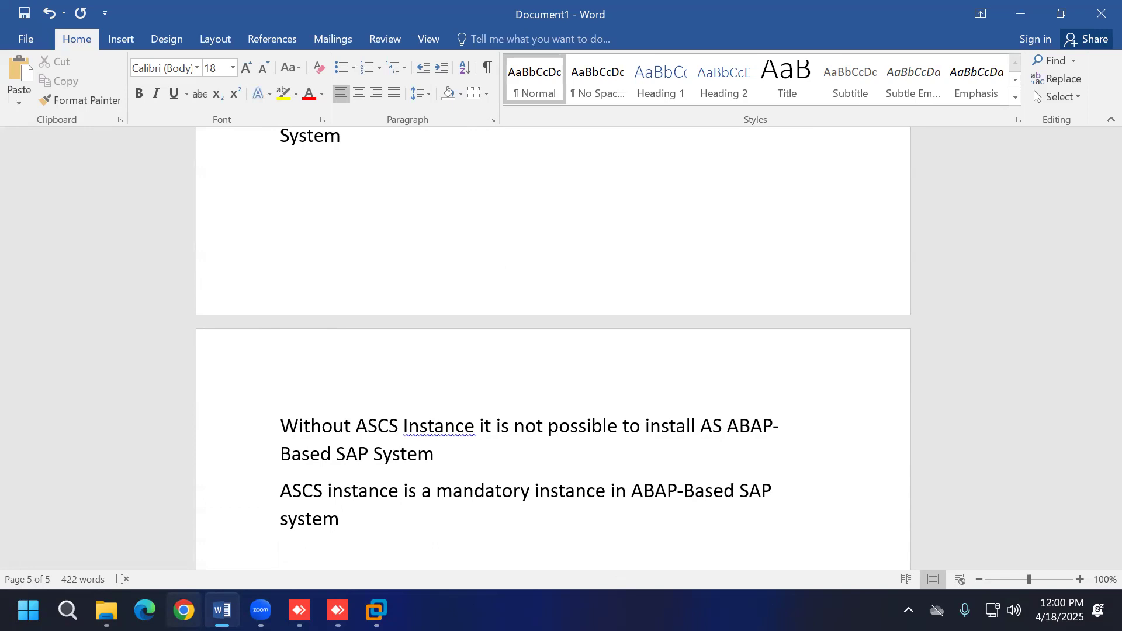
Step: Note that the system can't be installed without PAS, so PAS instance is mandatory
{"action": "left_click", "coordinate": [376, 611]}
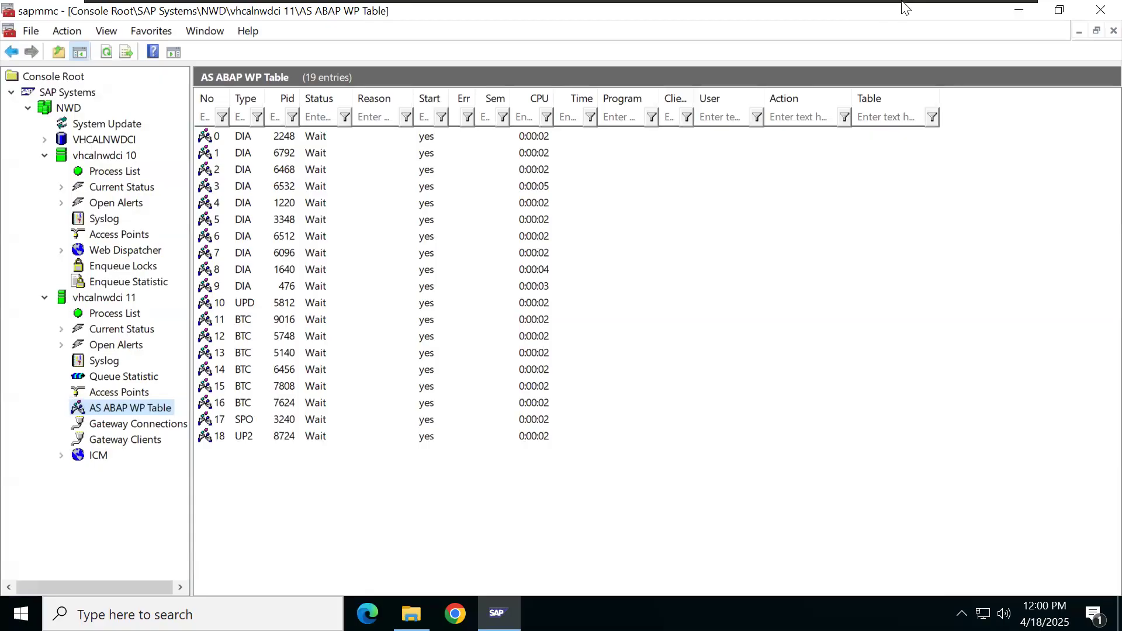
{"action": "mouse_move", "coordinate": [902, 2]}
{"action": "left_click", "coordinate": [971, 16]}
{"action": "scroll", "coordinate": [704, 412], "scroll_direction": "up", "scroll_amount": 6}
{"action": "scroll", "coordinate": [705, 413], "scroll_direction": "up", "scroll_amount": 5}
{"action": "scroll", "coordinate": [514, 345], "scroll_direction": "down", "scroll_amount": 4}
{"action": "scroll", "coordinate": [514, 345], "scroll_direction": "down", "scroll_amount": 15}
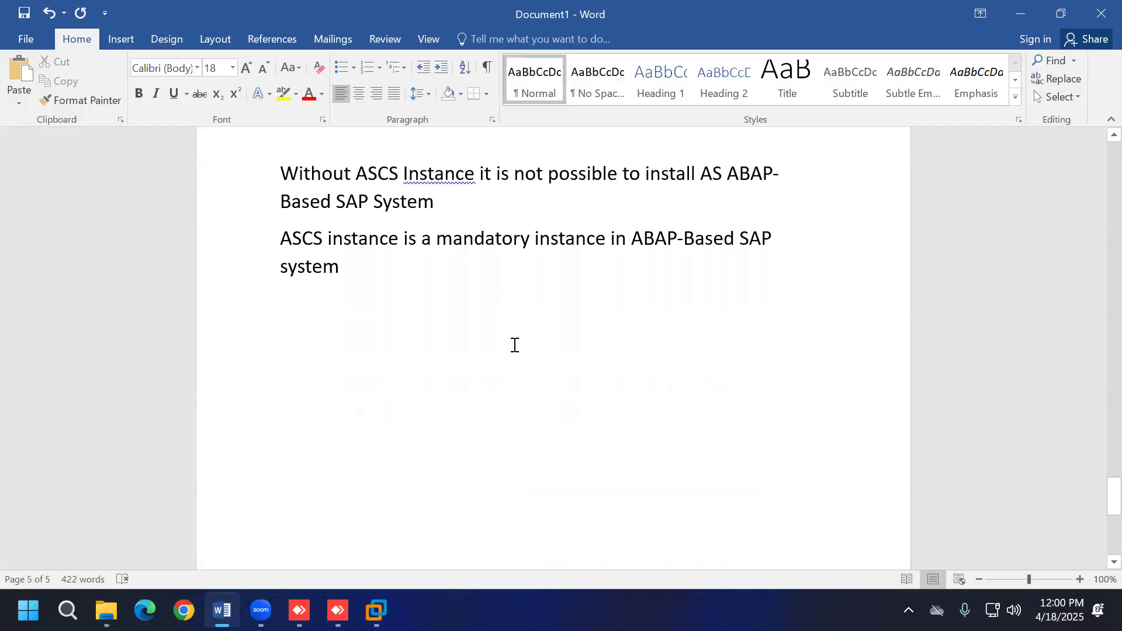
{"action": "key", "text": "Return"}
{"action": "type", "text": "wi"}
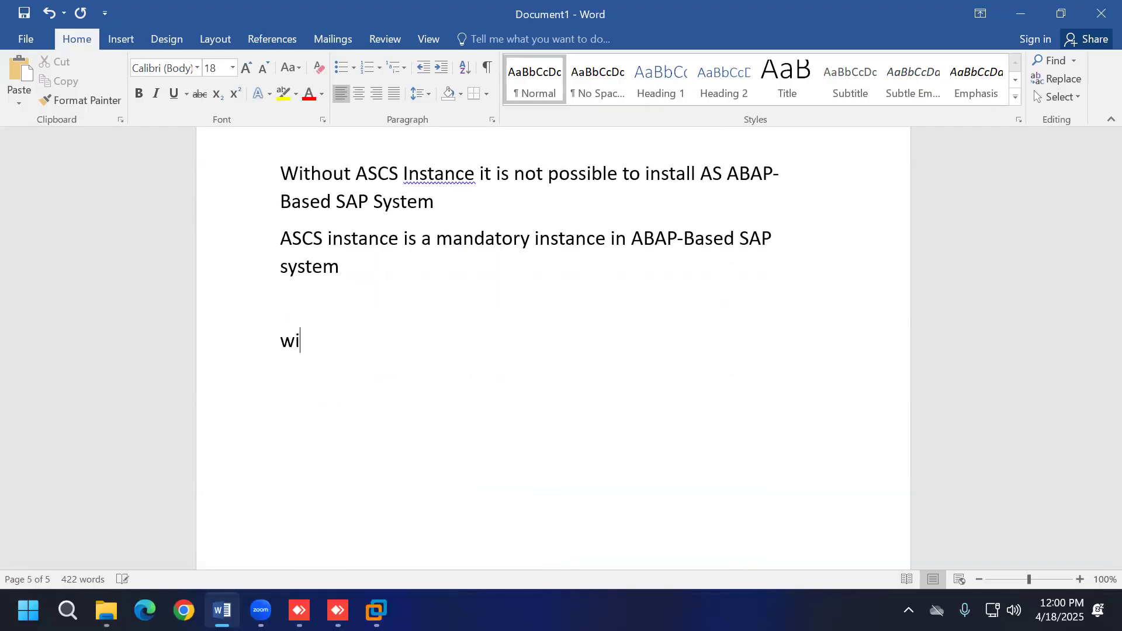
{"action": "type", "text": "thout PAS ins"}
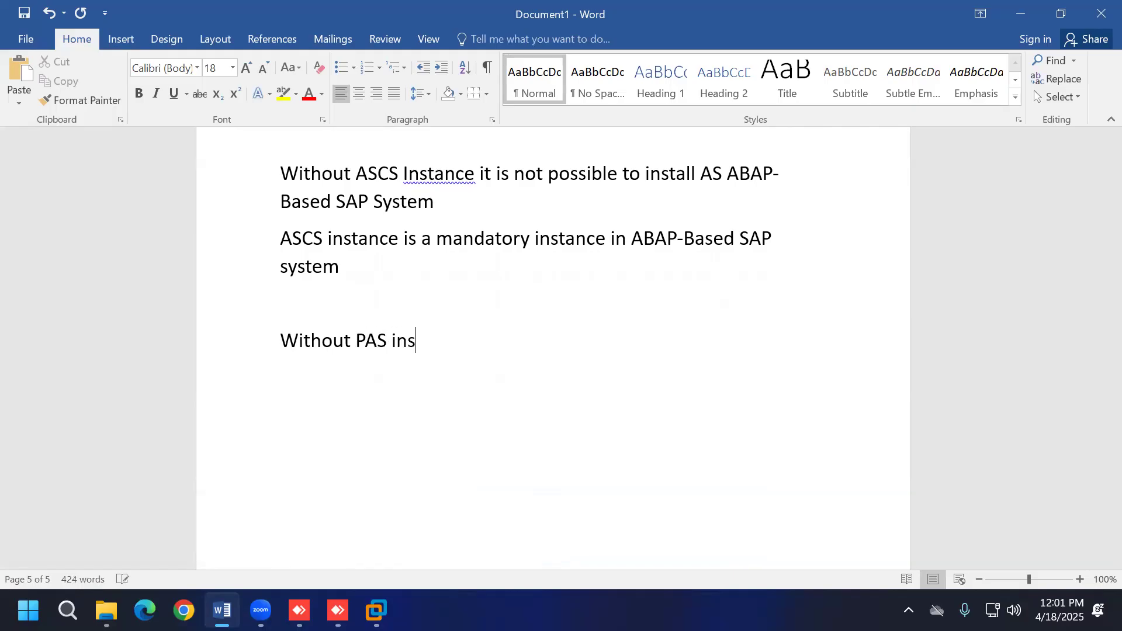
{"action": "type", "text": "tance it is not p"}
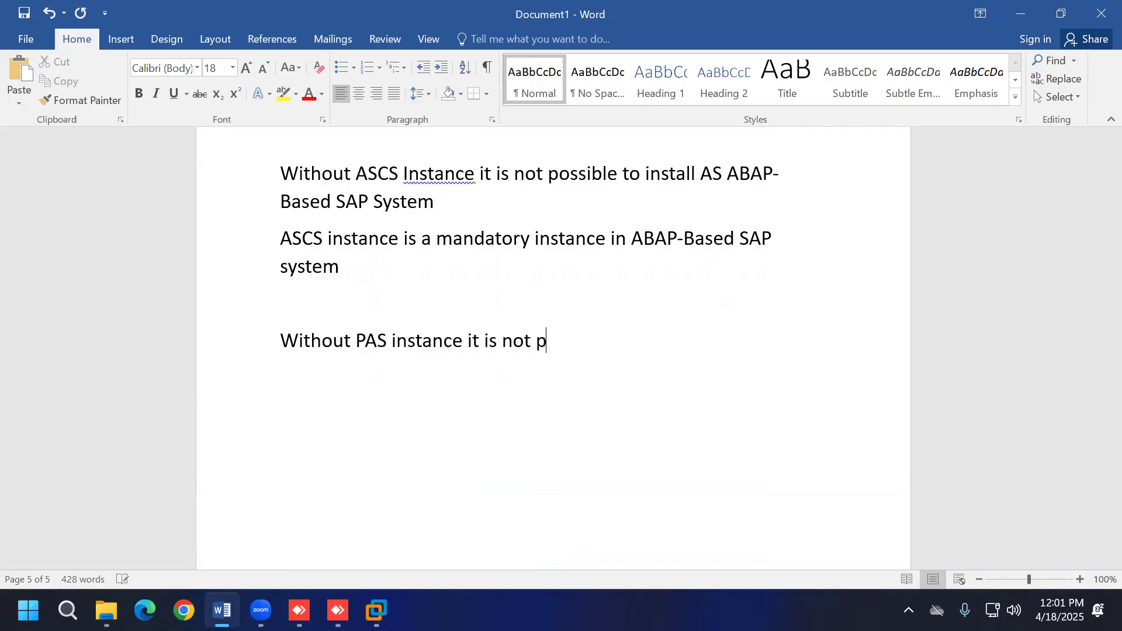
{"action": "type", "text": "ossible to i"}
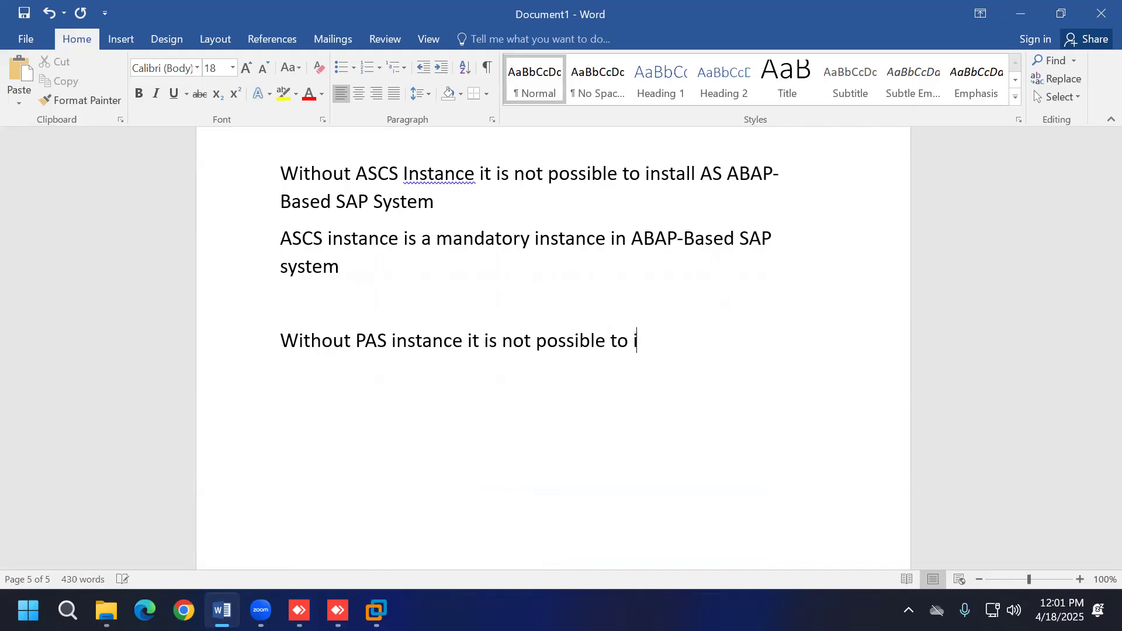
{"action": "type", "text": "nstall AS ABAP-"}
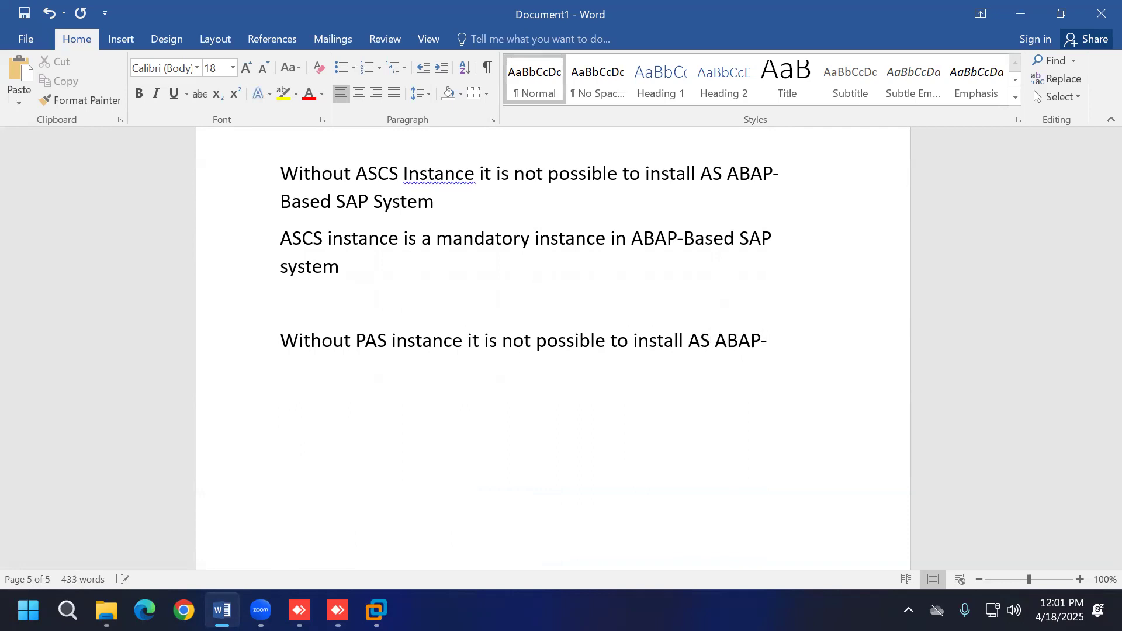
{"action": "type", "text": "Based SA"}
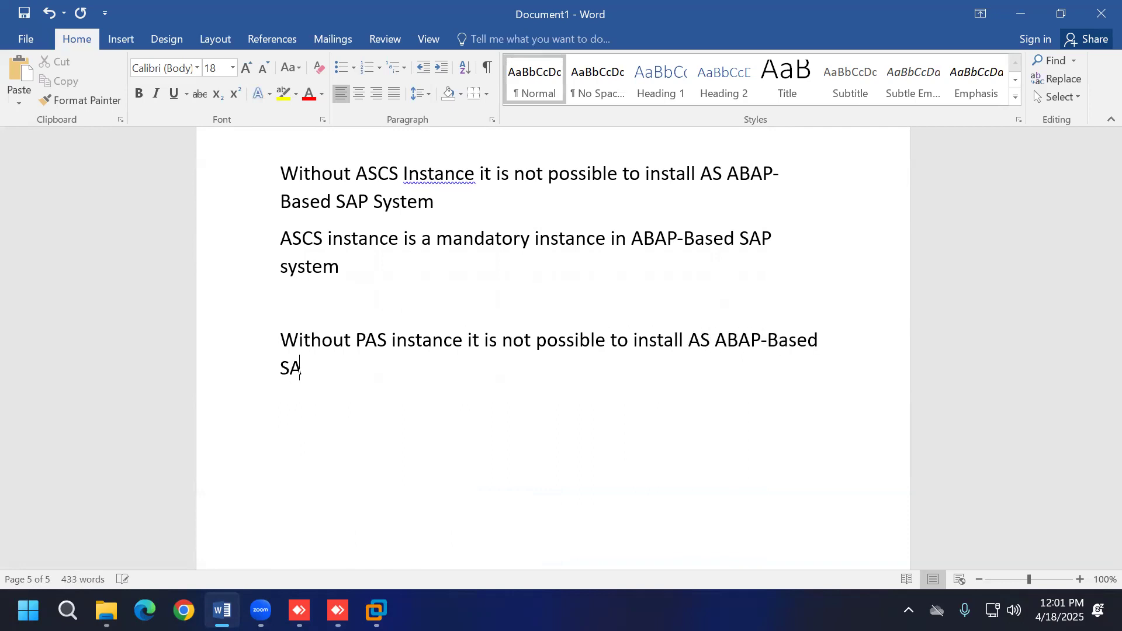
{"action": "type", "text": "P System"}
{"action": "type", "text": "PAS "}
{"action": "type", "text": "instance "}
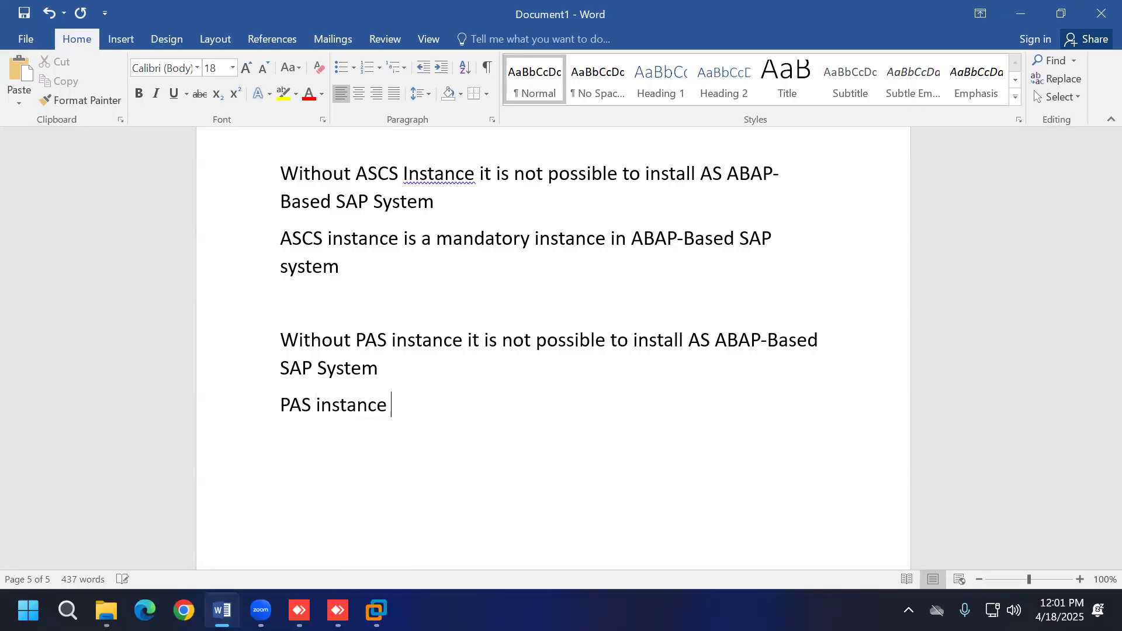
{"action": "type", "text": "is a mandatory instance "}
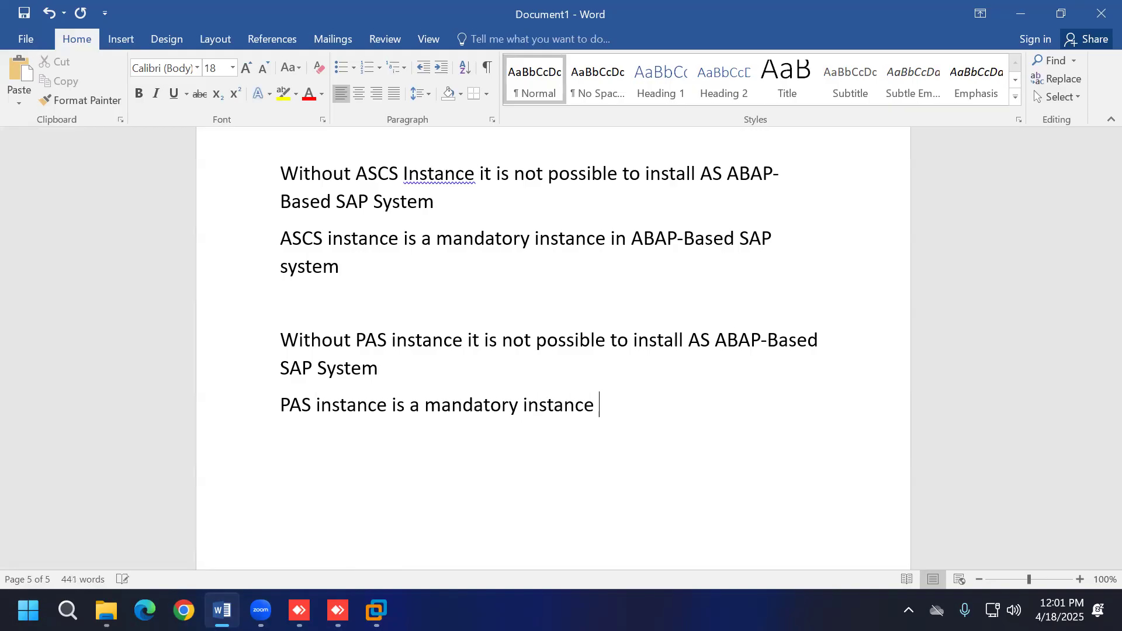
{"action": "type", "text": "in ABAP-Based"}
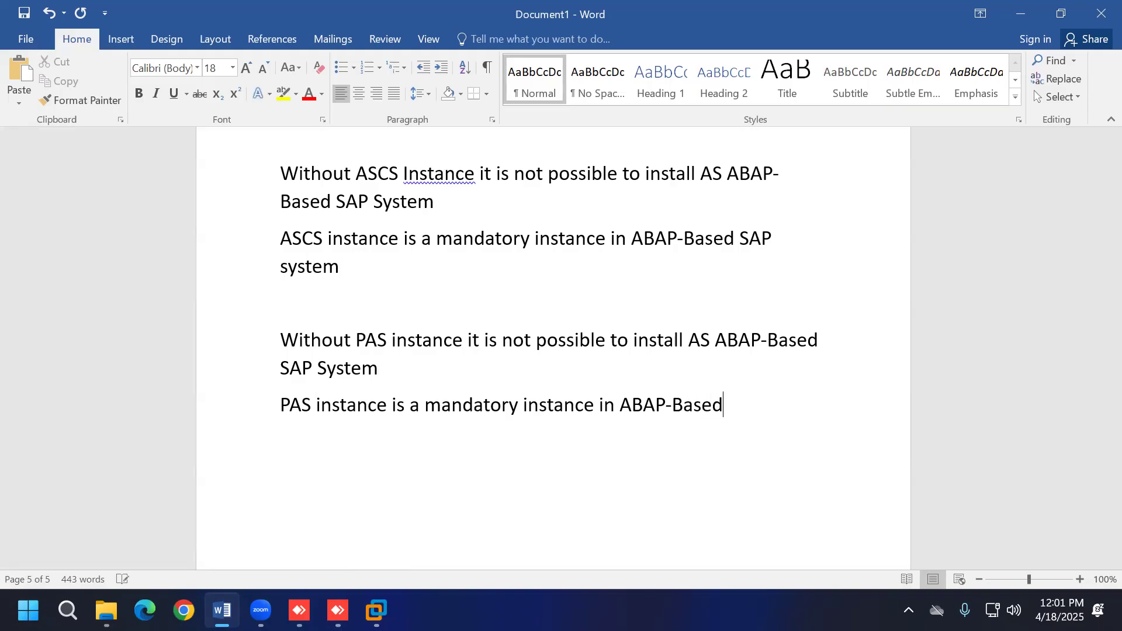
{"action": "type", "text": " SAP System"}
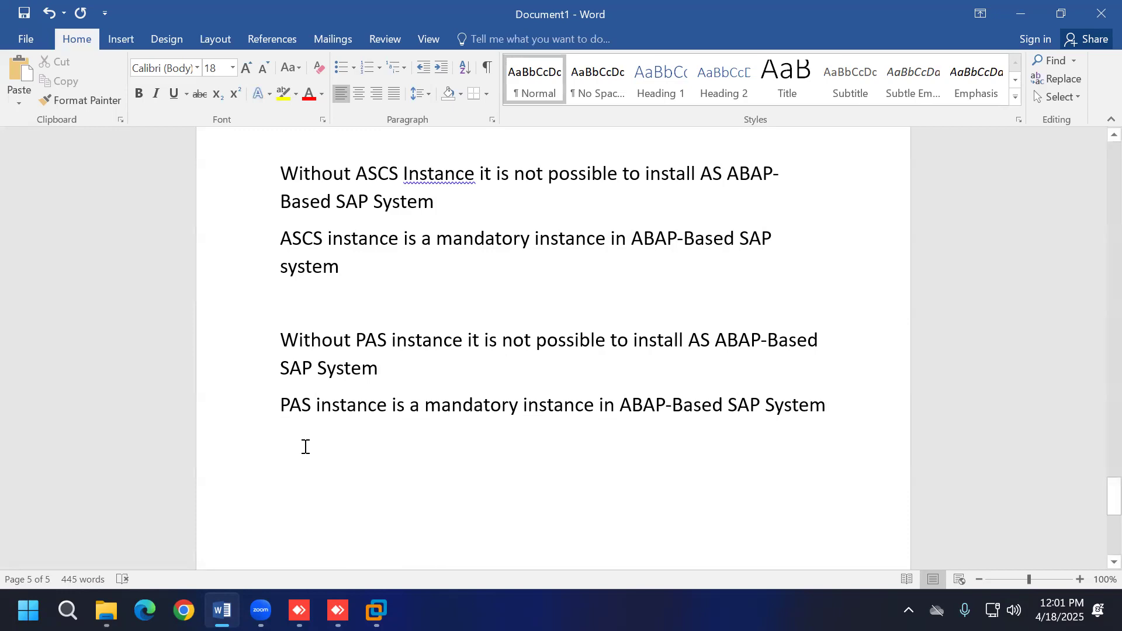
Step: Note that ABAP-Based SAP System installs without AAS, which is 'not a mandatory instance - required'
{"action": "left_click", "coordinate": [376, 610]}
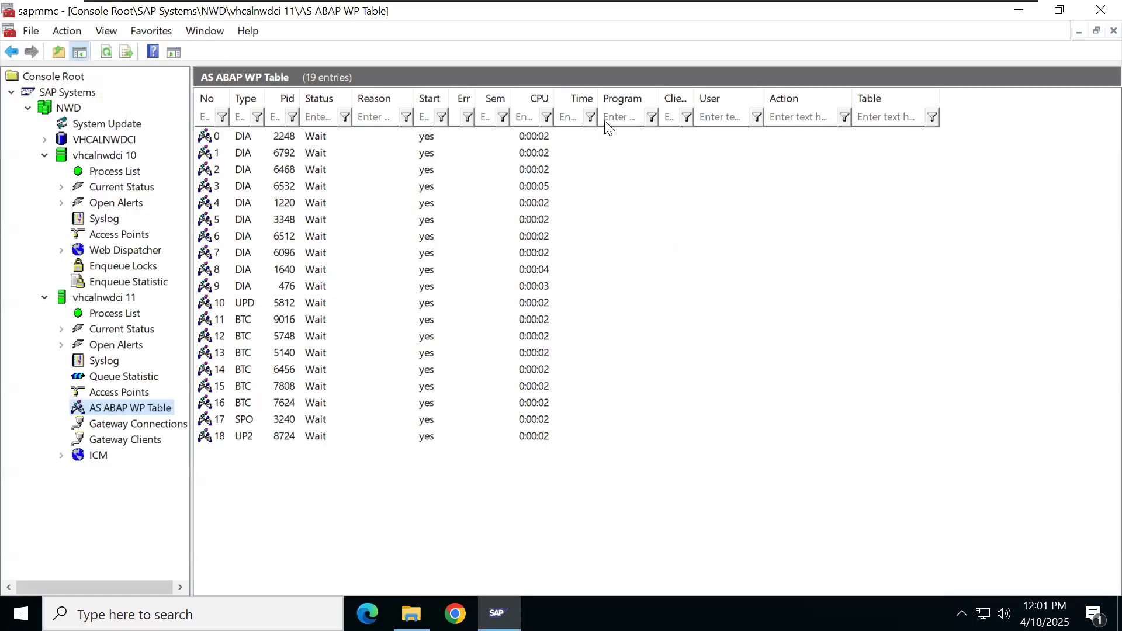
{"action": "mouse_move", "coordinate": [815, 7]}
{"action": "left_click", "coordinate": [976, 11]}
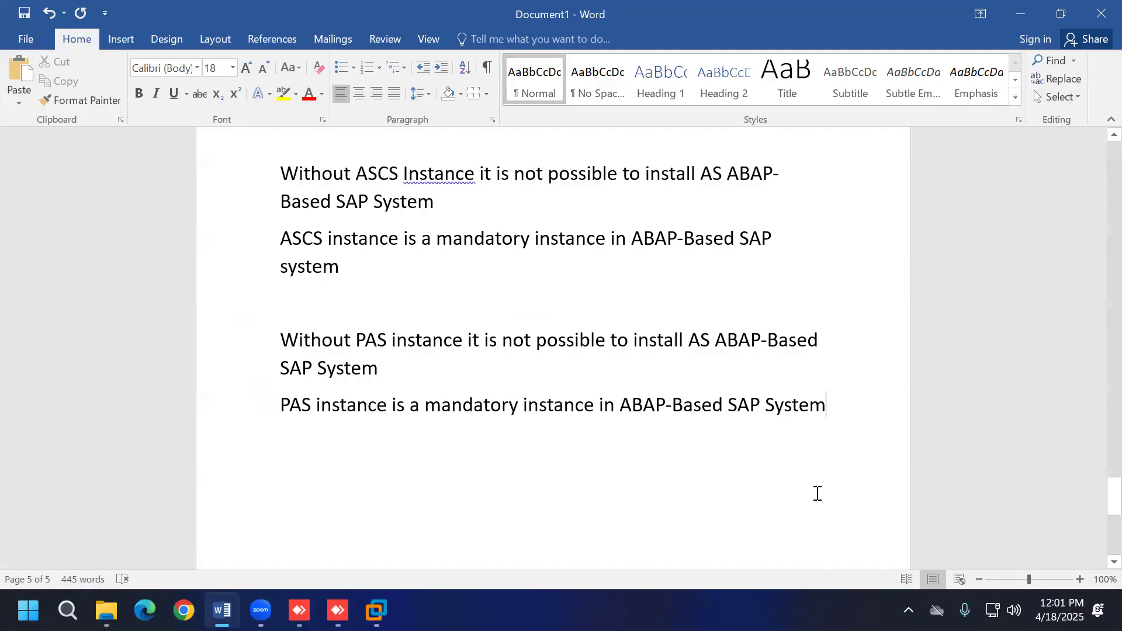
{"action": "key", "text": "Return"}
{"action": "key", "text": "Return"}
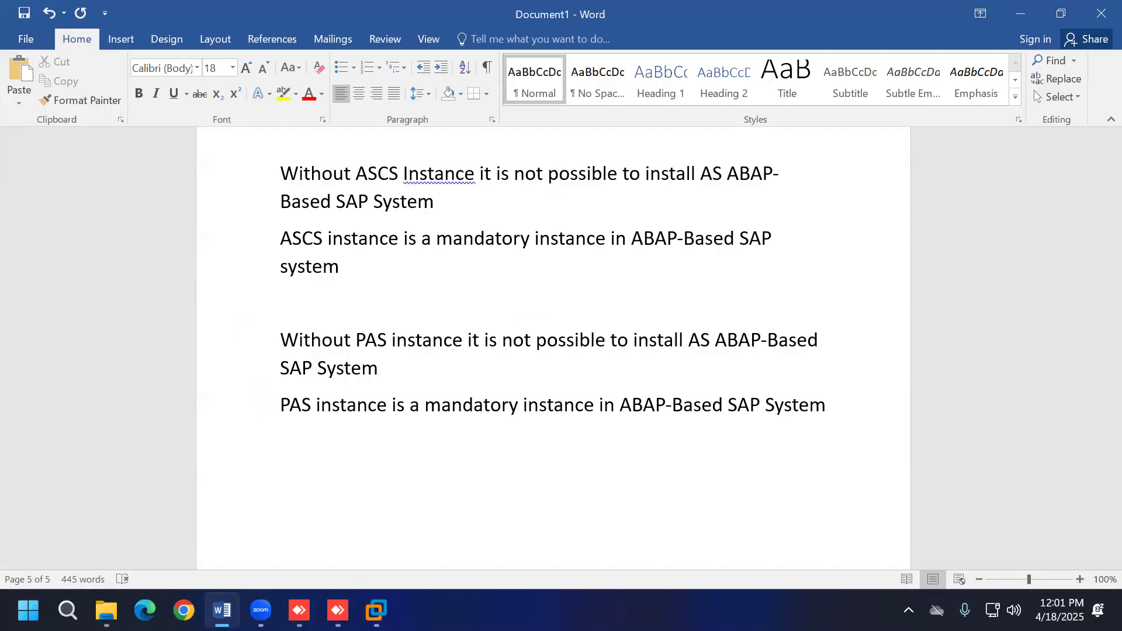
{"action": "type", "text": "without AAS "}
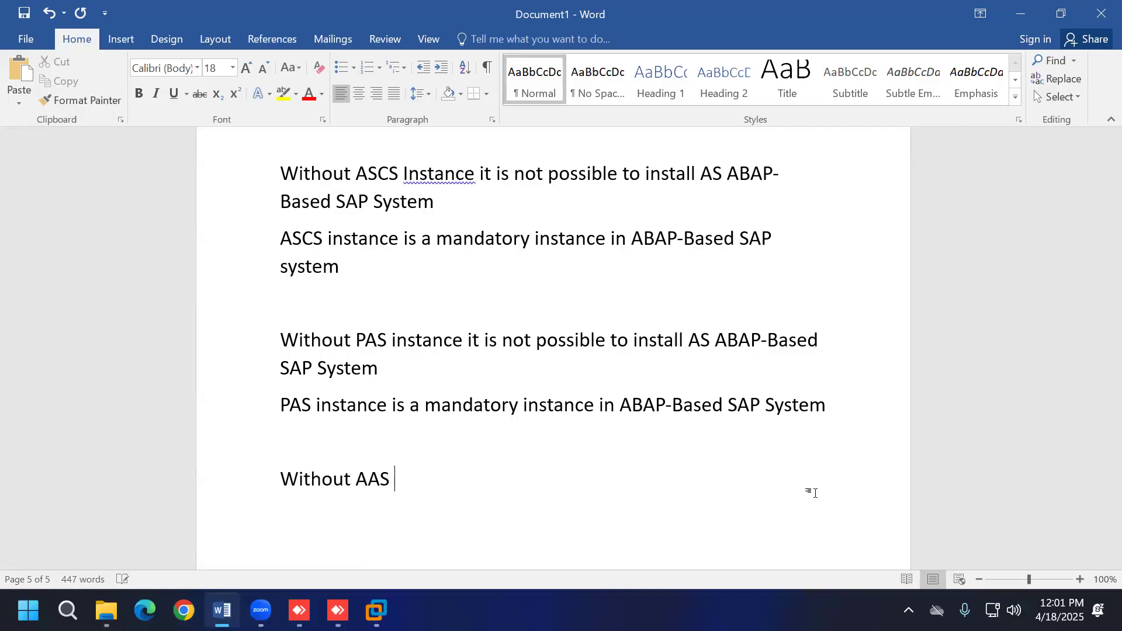
{"action": "type", "text": "instanc"}
{"action": "type", "text": "e, it is"}
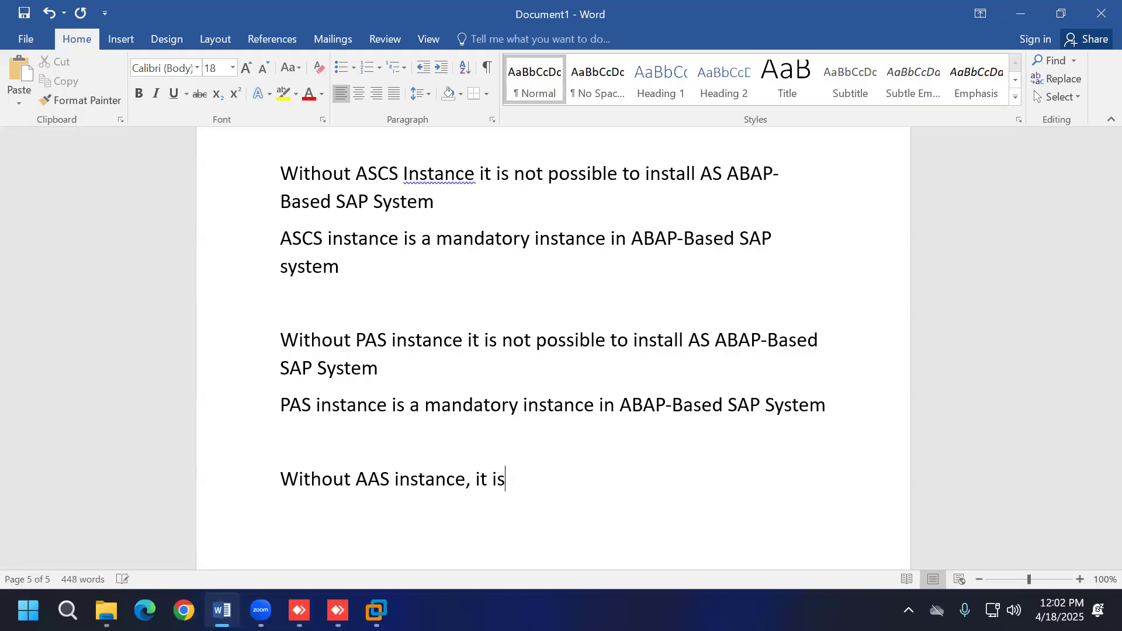
{"action": "type", "text": " possible"}
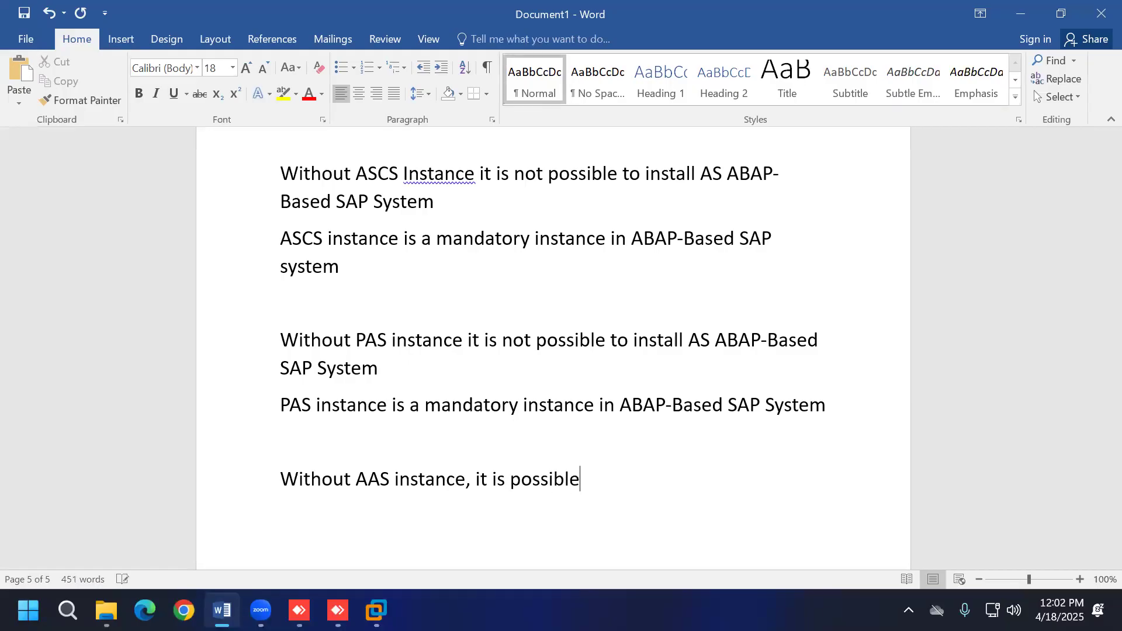
{"action": "type", "text": " to install ABAP-"}
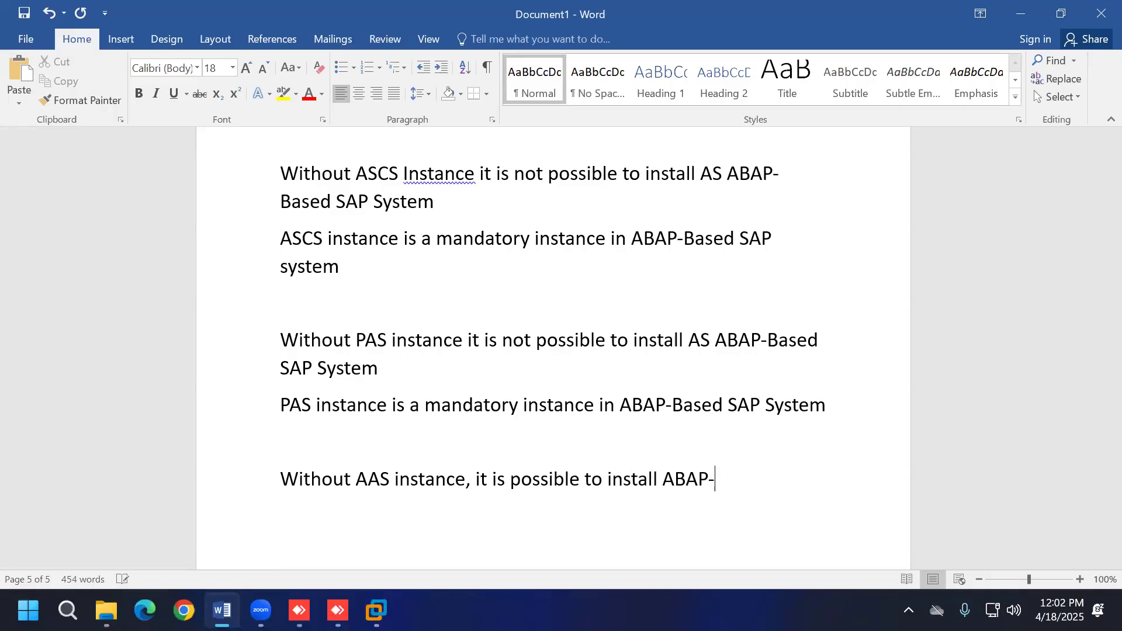
{"action": "type", "text": "Based SAP System"}
{"action": "key", "text": "Return"}
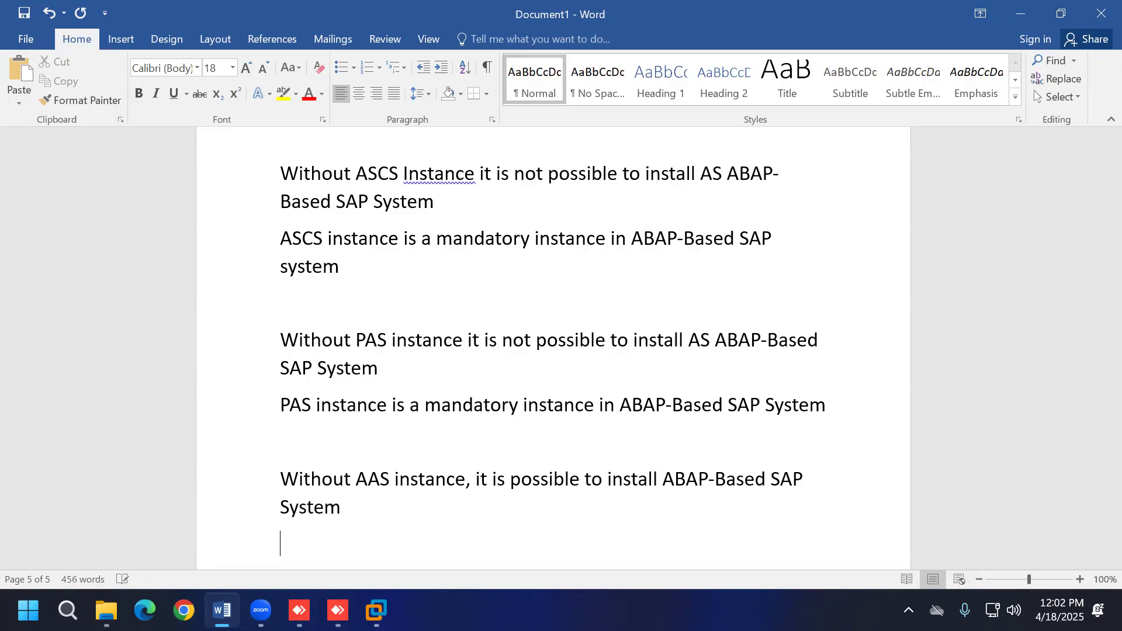
{"action": "type", "text": "AAS system is"}
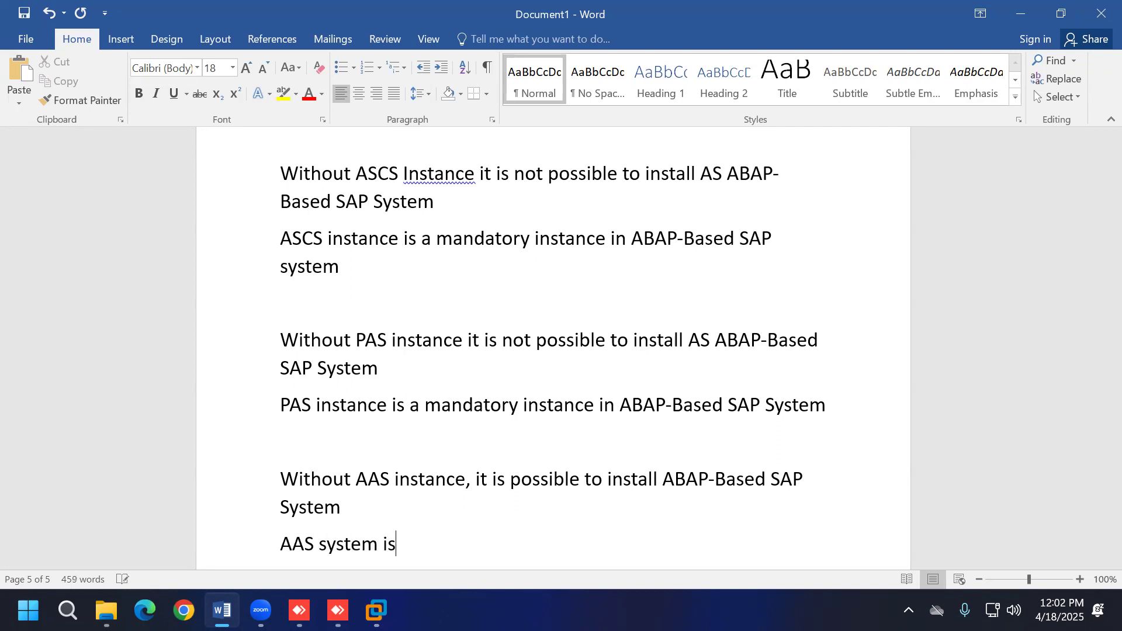
{"action": "type", "text": " not a mandatory"}
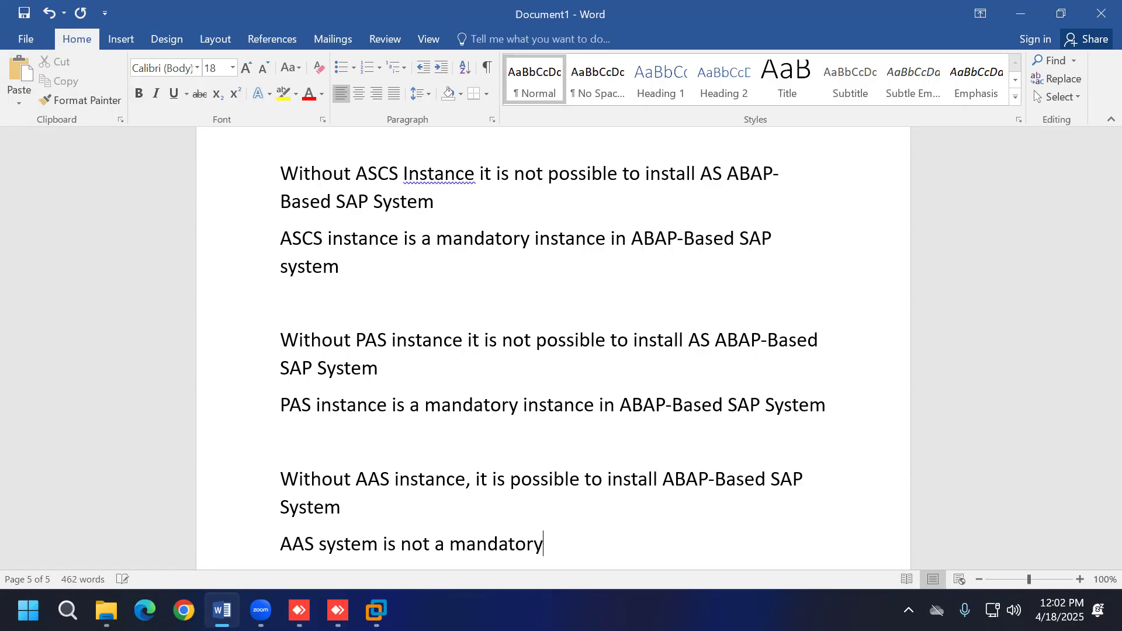
{"action": "type", "text": " instance - require"}
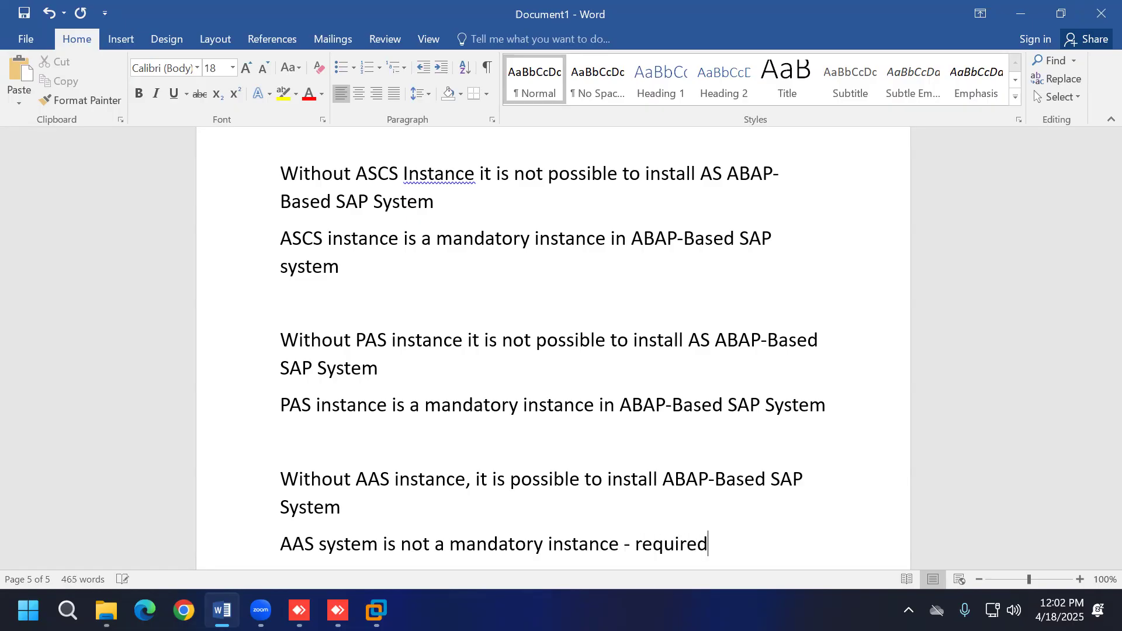
{"action": "type", "text": "d"}
{"action": "key", "text": "Return"}
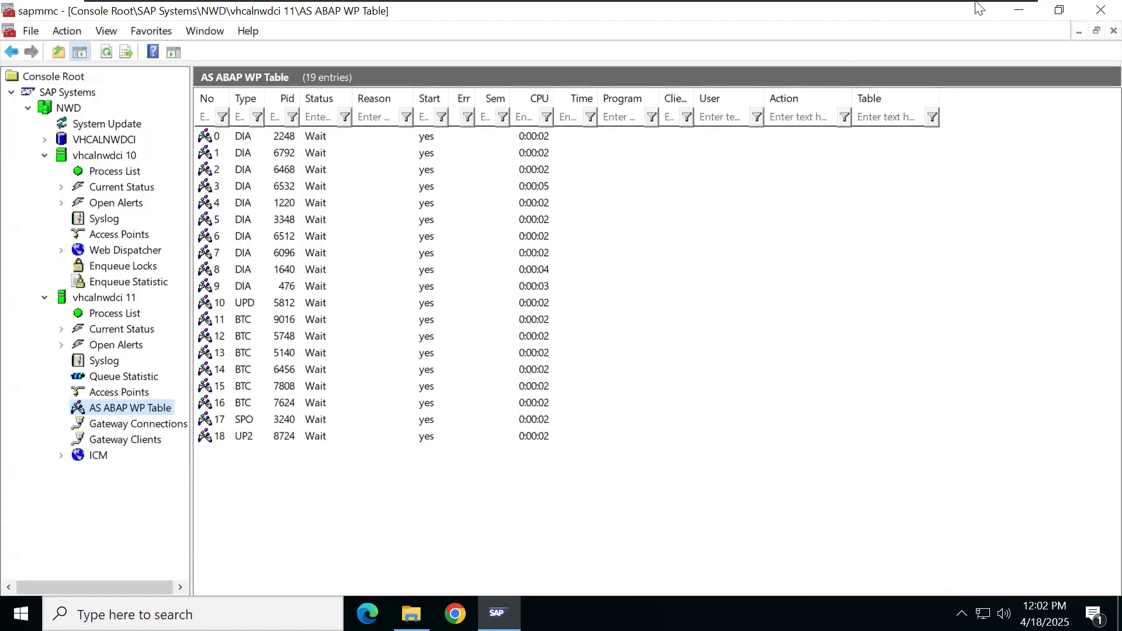
Step: Minimize the SAP remote desktop and scroll the Word notes on page 5
{"action": "left_click", "coordinate": [978, 8]}
{"action": "scroll", "coordinate": [899, 369], "scroll_direction": "down", "scroll_amount": 1}
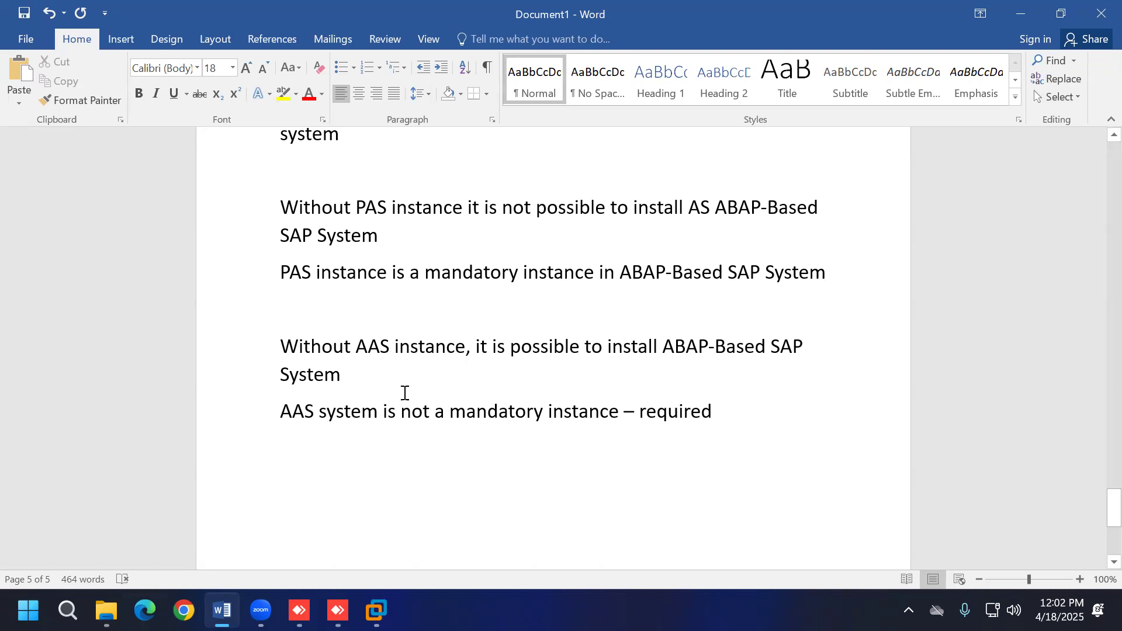
{"action": "scroll", "coordinate": [530, 478], "scroll_direction": "up", "scroll_amount": 10}
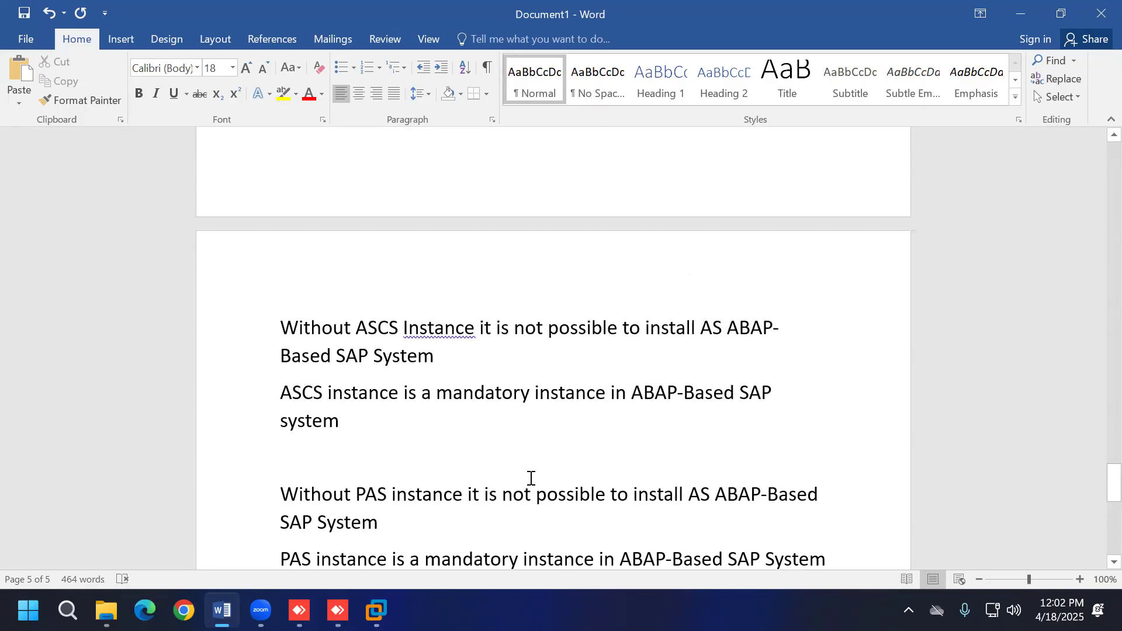
{"action": "scroll", "coordinate": [530, 478], "scroll_direction": "up", "scroll_amount": 1}
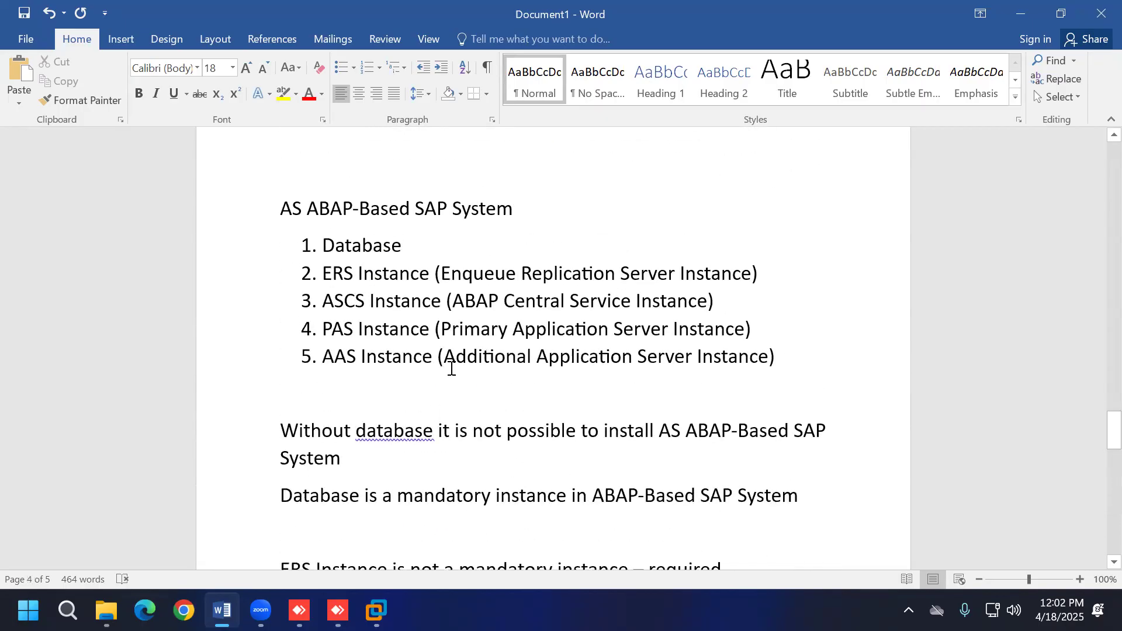
{"action": "left_click_drag", "start_coordinate": [444, 357], "coordinate": [743, 357]}
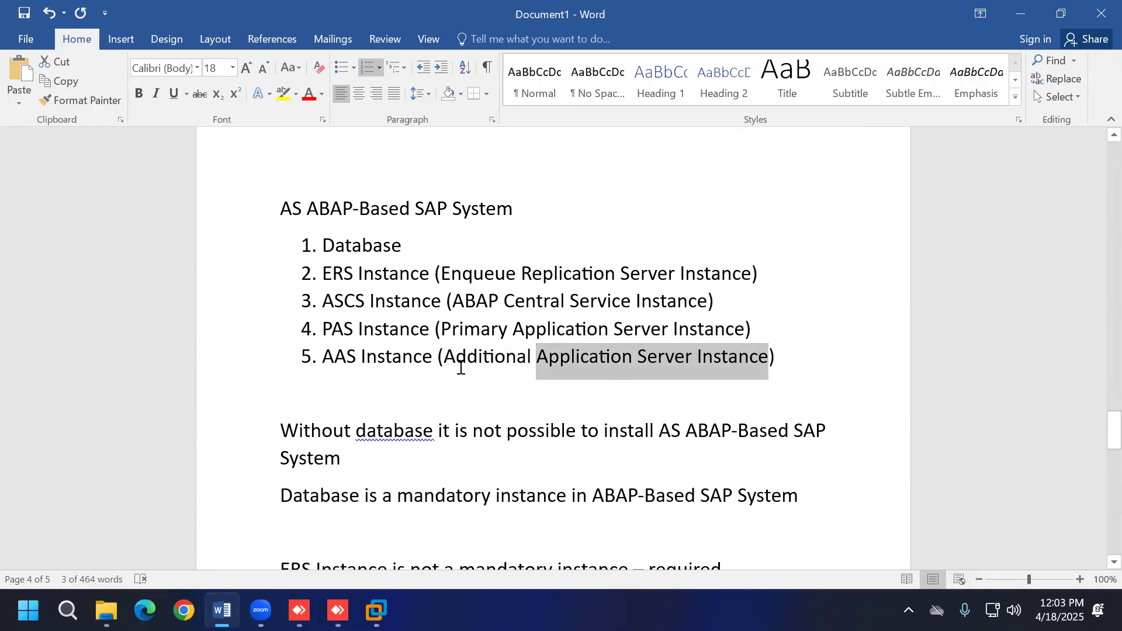
{"action": "left_click_drag", "start_coordinate": [443, 357], "coordinate": [533, 359]}
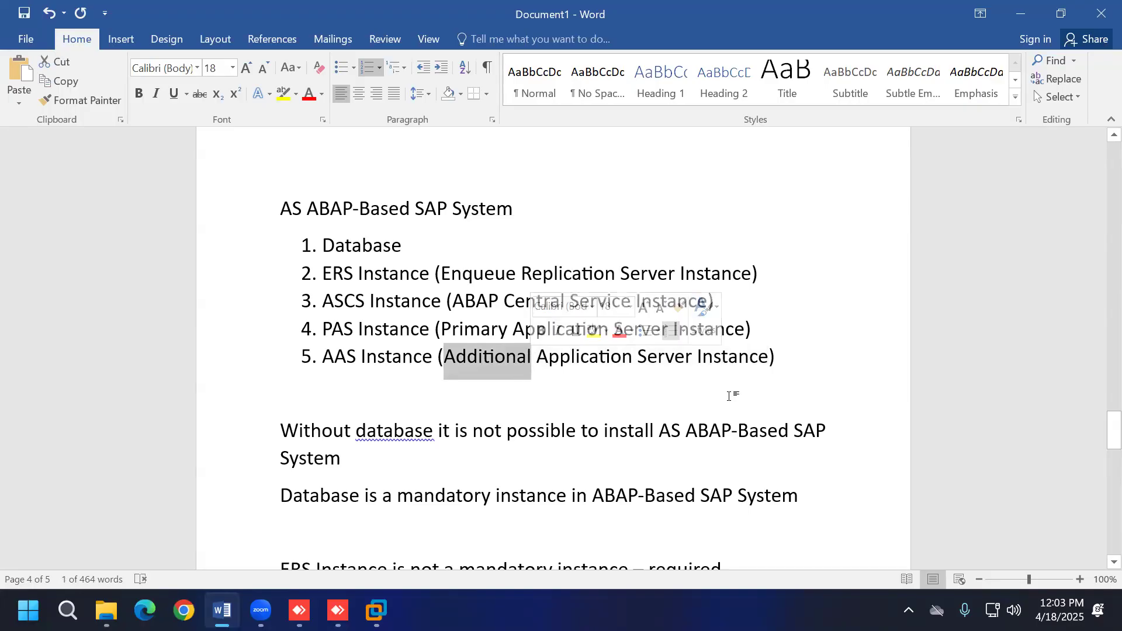
{"action": "left_click", "coordinate": [734, 393]}
{"action": "left_click_drag", "start_coordinate": [320, 356], "coordinate": [418, 362]}
{"action": "left_click", "coordinate": [551, 394]}
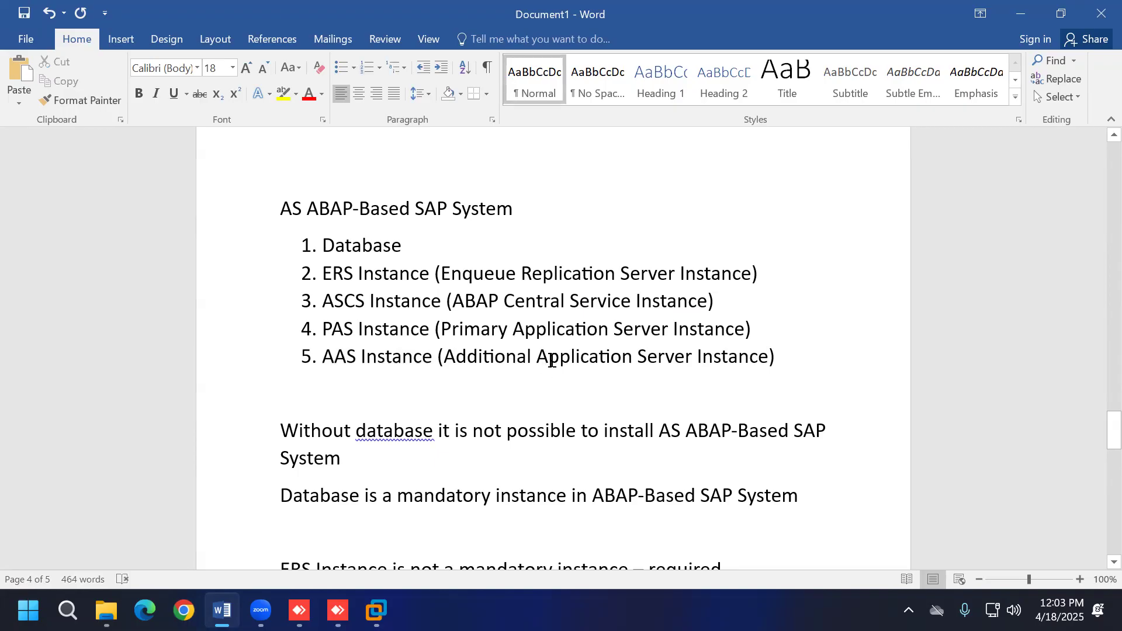
{"action": "left_click_drag", "start_coordinate": [322, 329], "coordinate": [779, 355]}
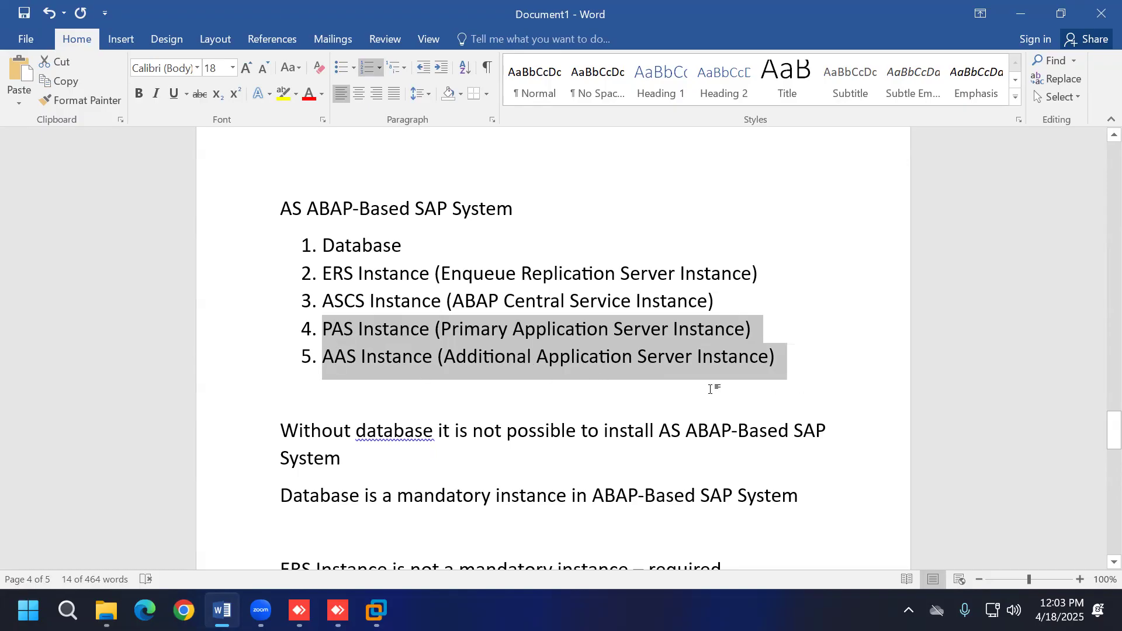
{"action": "left_click", "coordinate": [821, 388]}
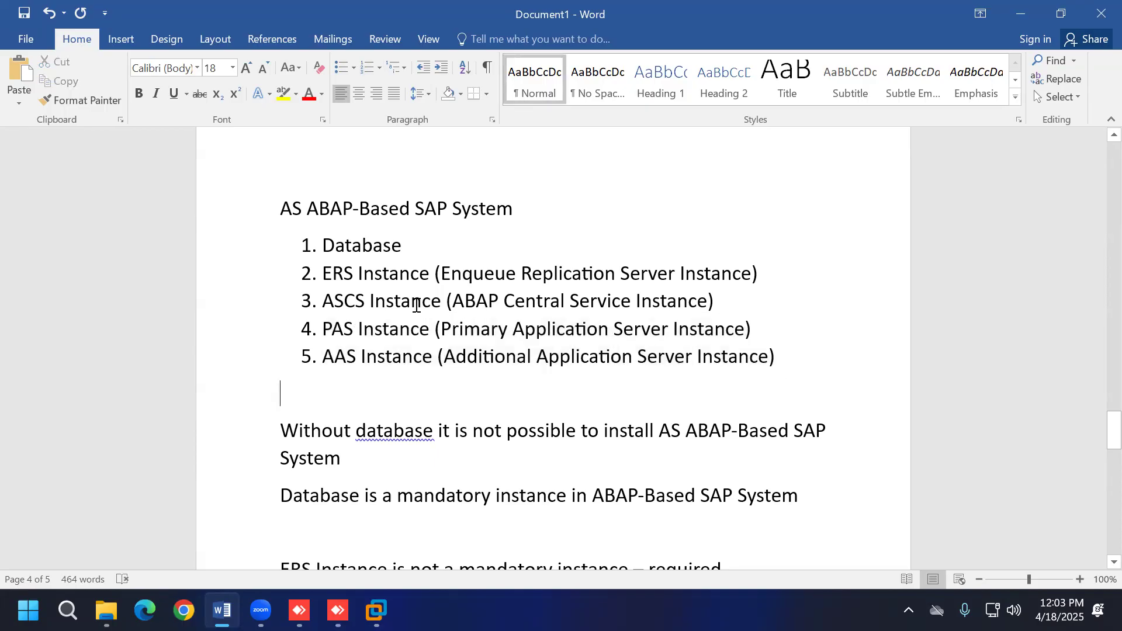
{"action": "left_click_drag", "start_coordinate": [439, 275], "coordinate": [735, 274]}
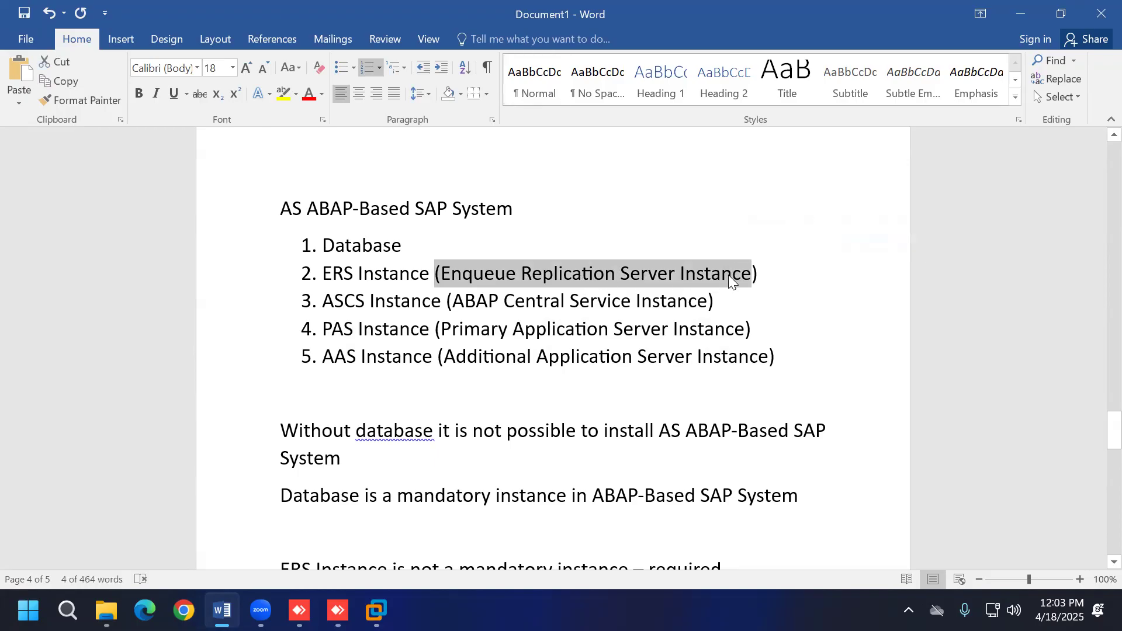
{"action": "left_click_drag", "start_coordinate": [520, 273], "coordinate": [614, 273]}
{"action": "left_click", "coordinate": [598, 384]}
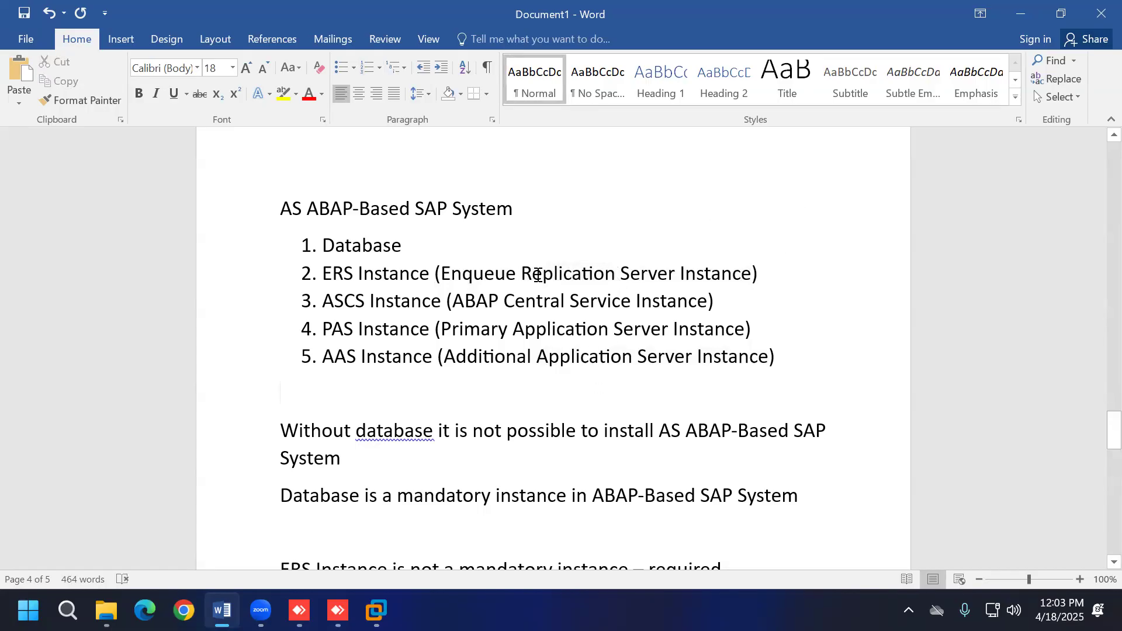
{"action": "left_click_drag", "start_coordinate": [323, 242], "coordinate": [772, 380]}
{"action": "left_click", "coordinate": [868, 394]}
{"action": "scroll", "coordinate": [474, 366], "scroll_direction": "down", "scroll_amount": 1}
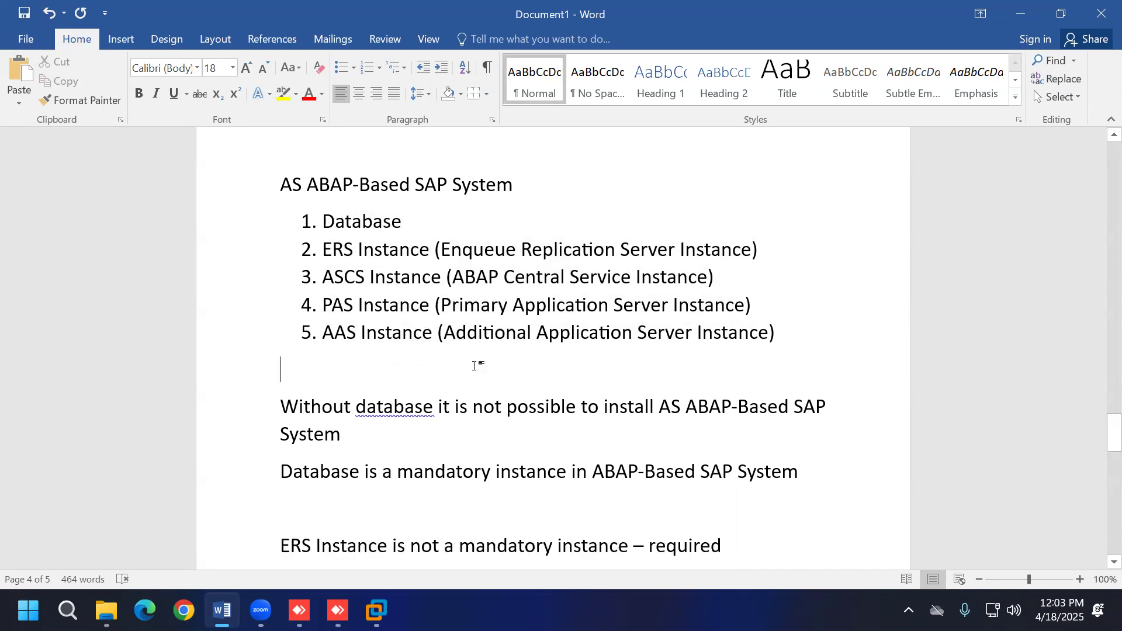
{"action": "scroll", "coordinate": [475, 365], "scroll_direction": "up", "scroll_amount": 1}
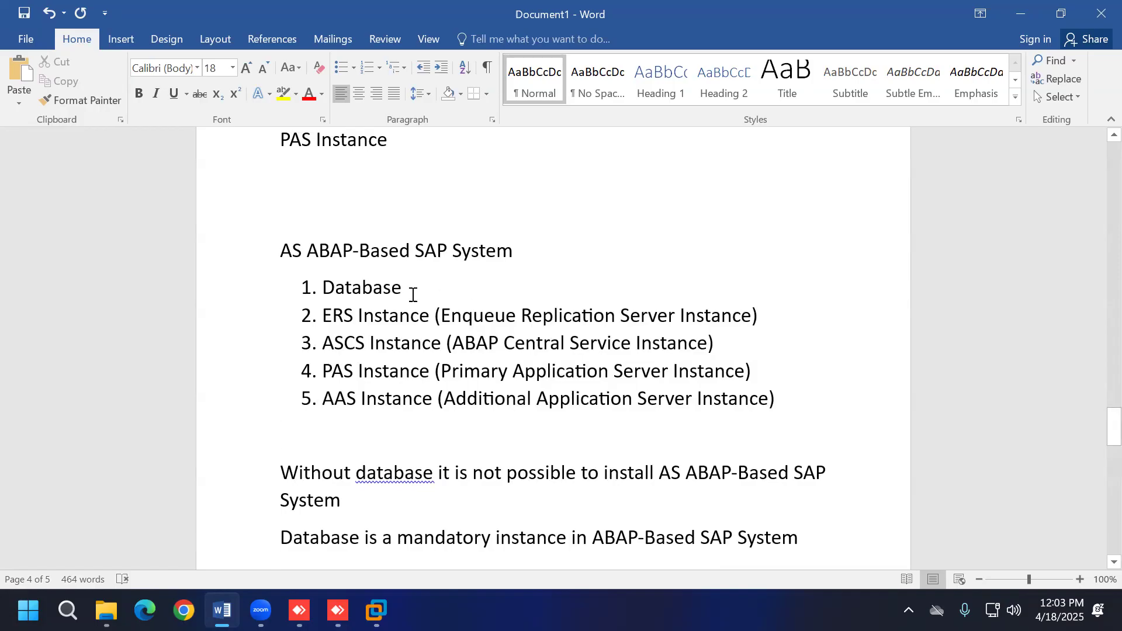
{"action": "left_click_drag", "start_coordinate": [324, 286], "coordinate": [404, 286]}
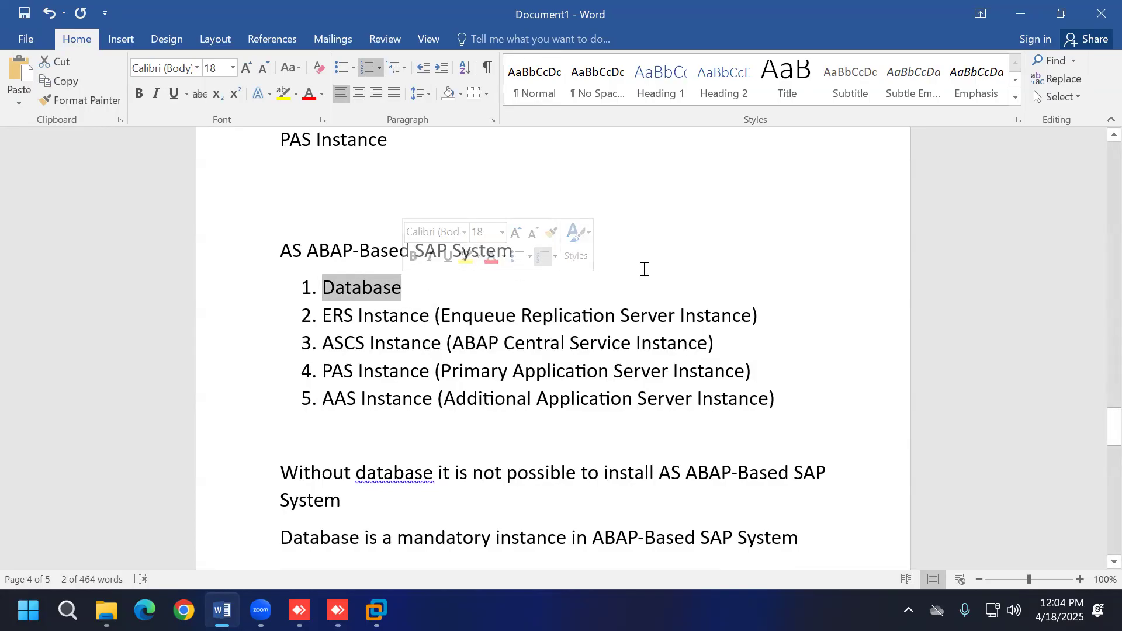
{"action": "left_click_drag", "start_coordinate": [325, 317], "coordinate": [758, 316]}
{"action": "left_click", "coordinate": [261, 441]}
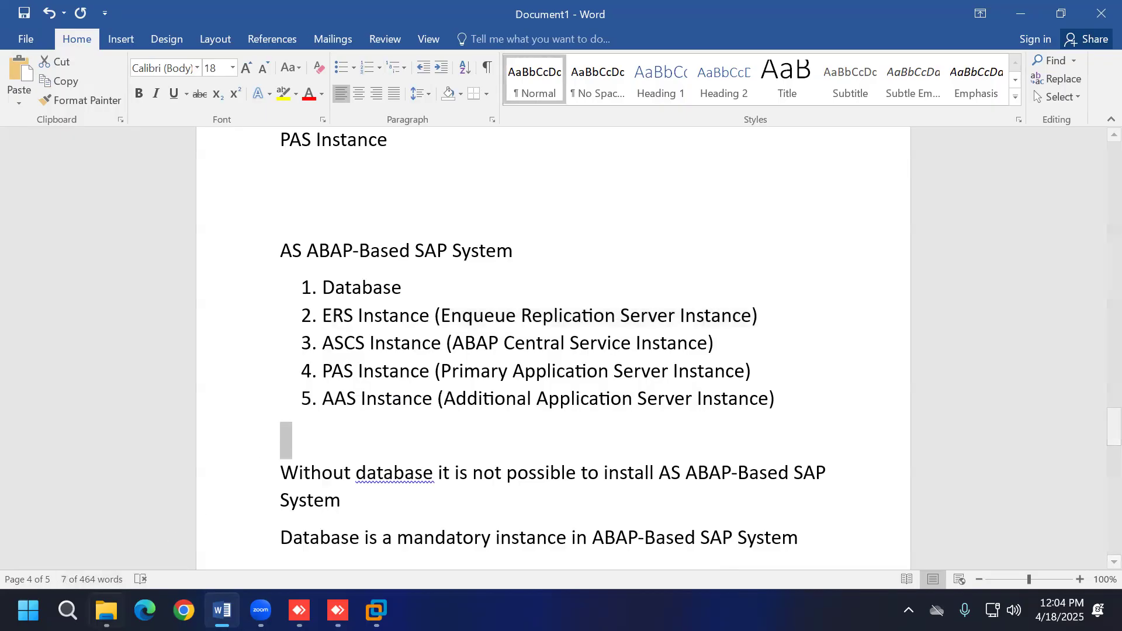
{"action": "left_click", "coordinate": [67, 611]}
Step: Launch Paint and draw a rectangle near the top-left of the canvas
{"action": "type", "text": "paint"}
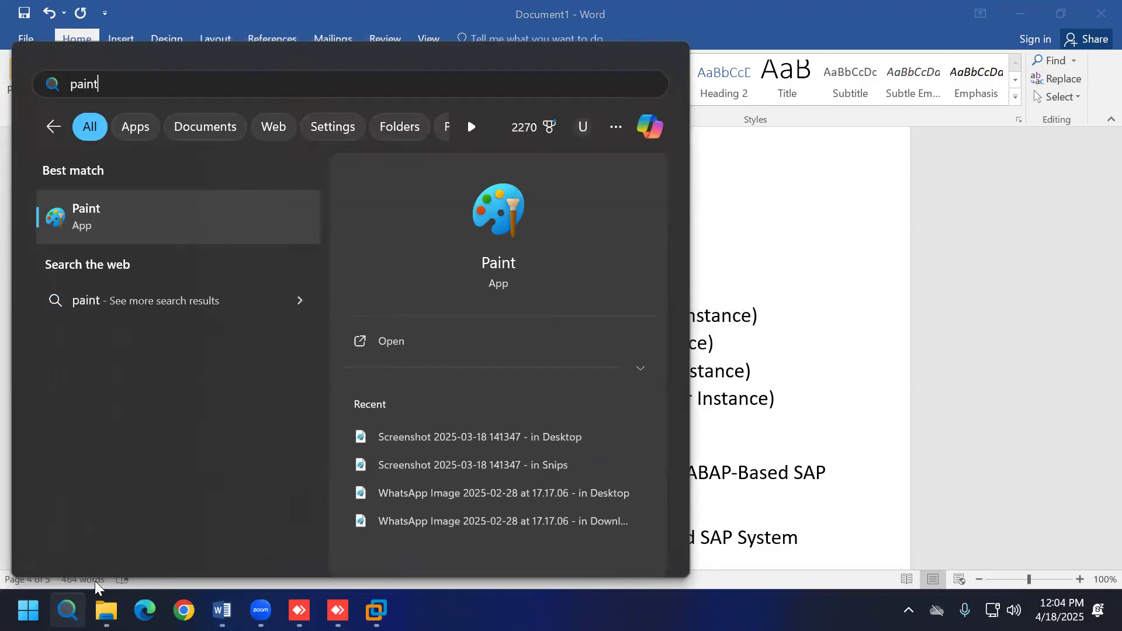
{"action": "key", "text": "Return"}
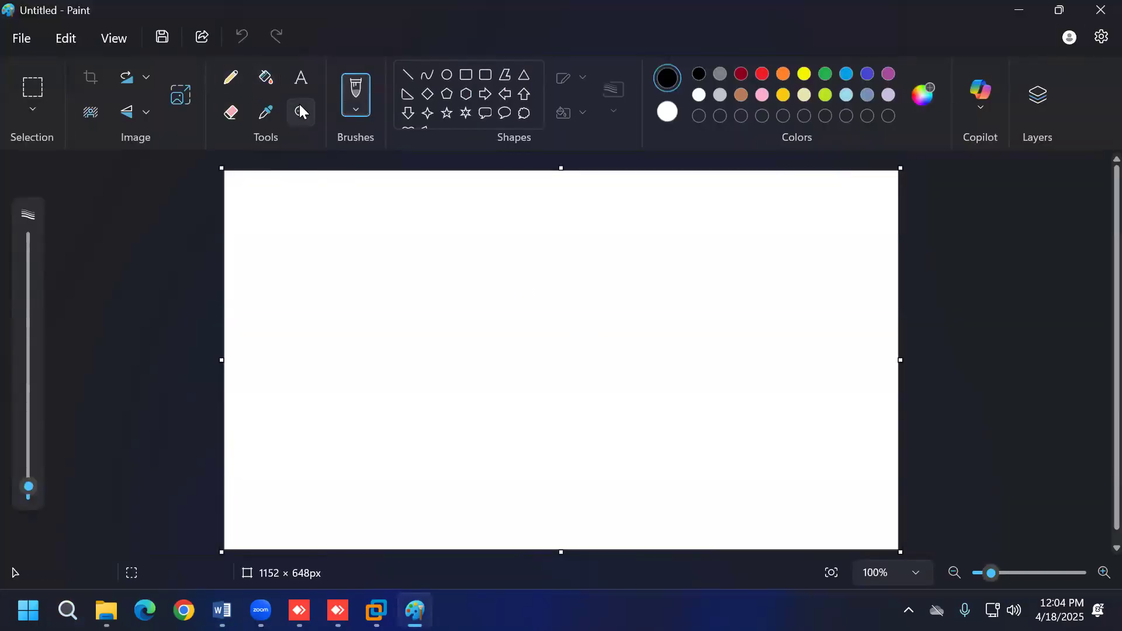
{"action": "left_click", "coordinate": [466, 75]}
{"action": "mouse_move", "coordinate": [280, 211]}
{"action": "left_mouse_down"}
{"action": "mouse_move", "coordinate": [305, 244]}
{"action": "mouse_move", "coordinate": [404, 290]}
{"action": "left_mouse_up"}
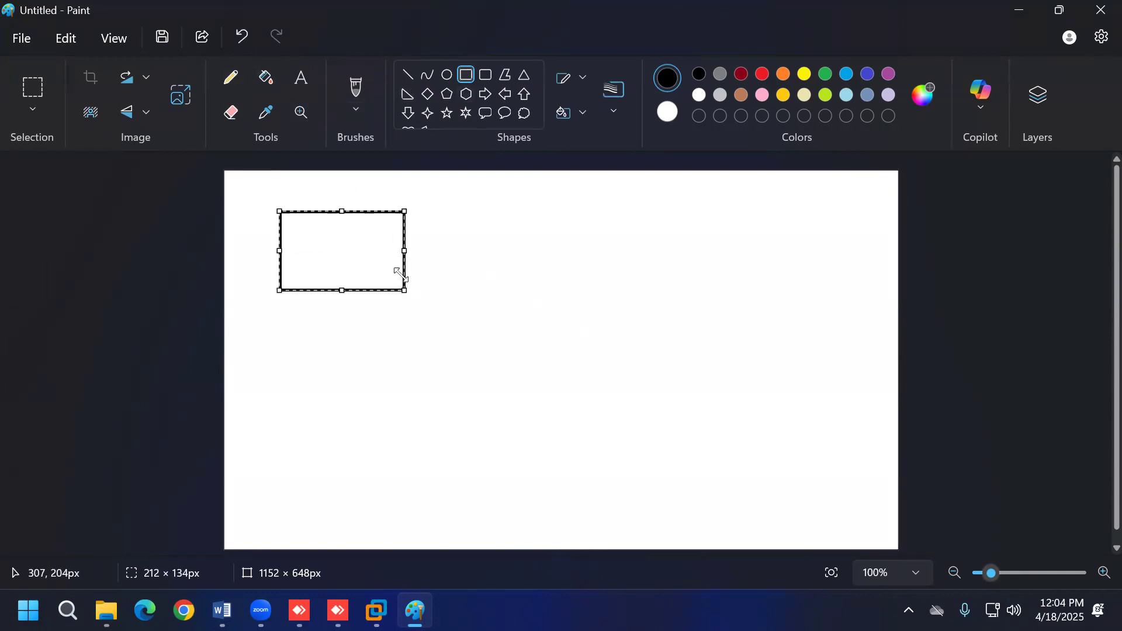
Step: Label the rectangle with '1' above 'Database not HANA', fitting the text inside the box
{"action": "left_click", "coordinate": [301, 78]}
{"action": "left_click_drag", "start_coordinate": [293, 222], "coordinate": [466, 279]}
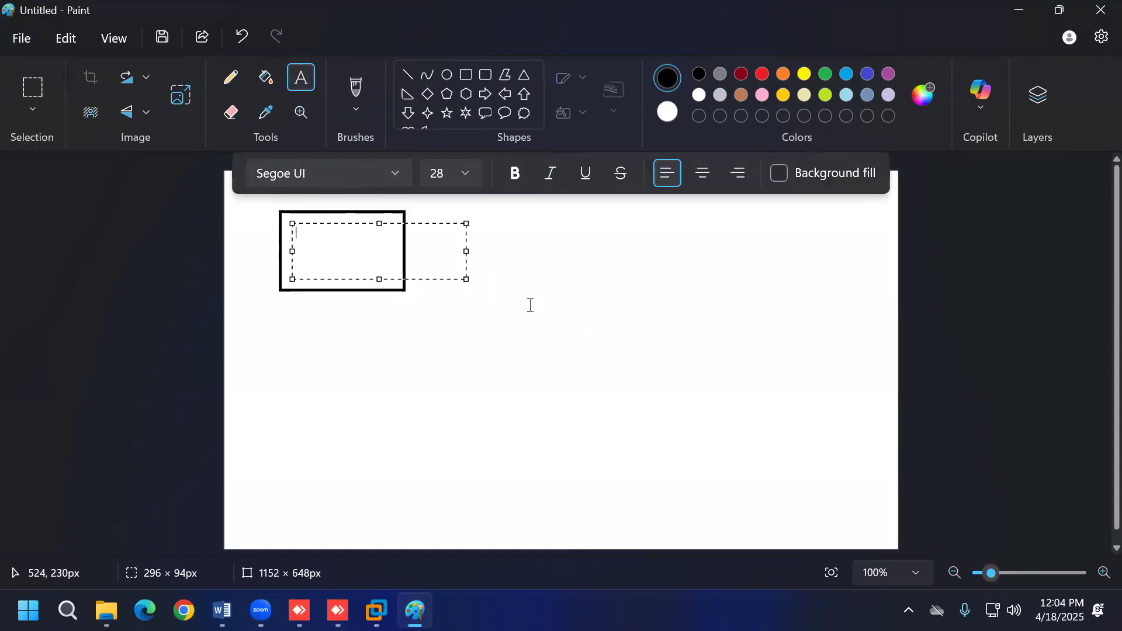
{"action": "type", "text": "Database "}
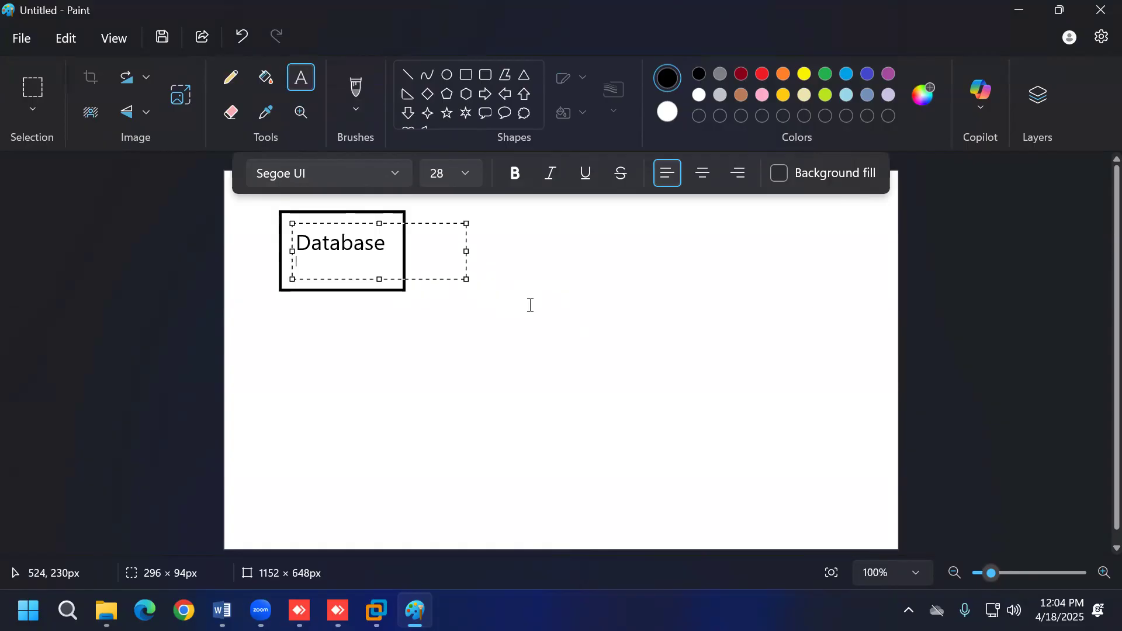
{"action": "type", "text": "not HANA"}
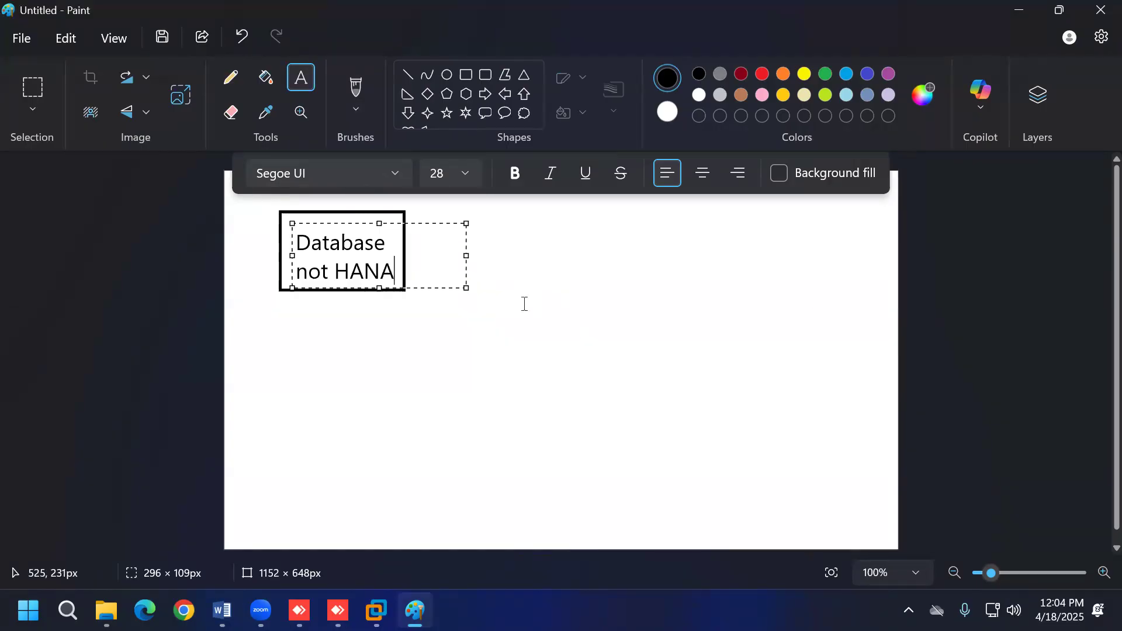
{"action": "key", "text": "ctrl+Home"}
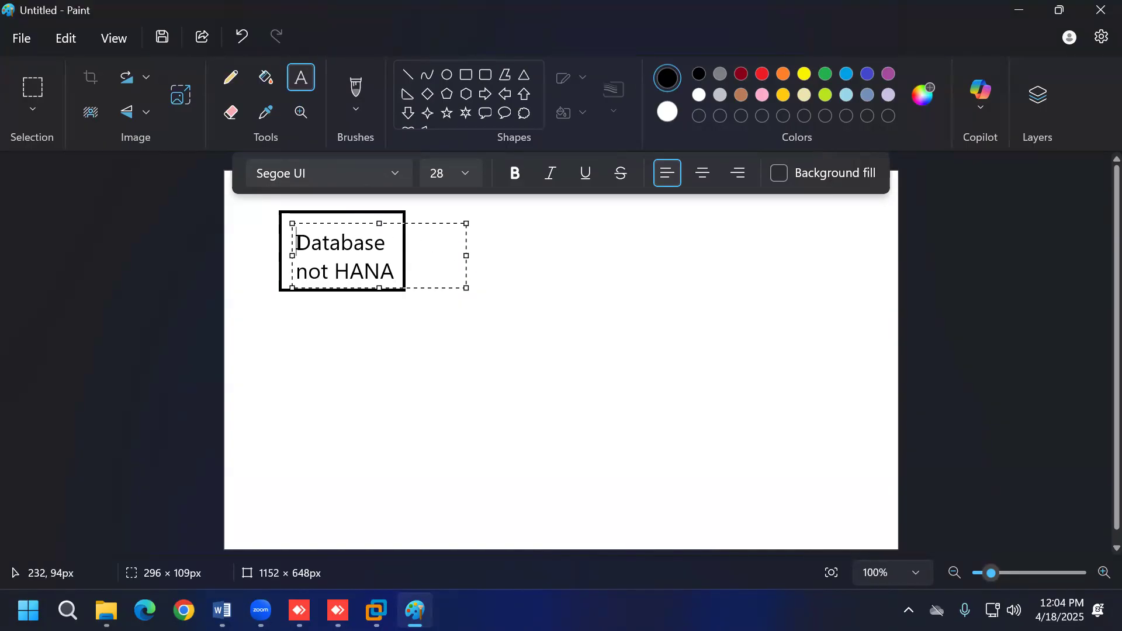
{"action": "key", "text": "Return"}
{"action": "left_click", "coordinate": [309, 245]}
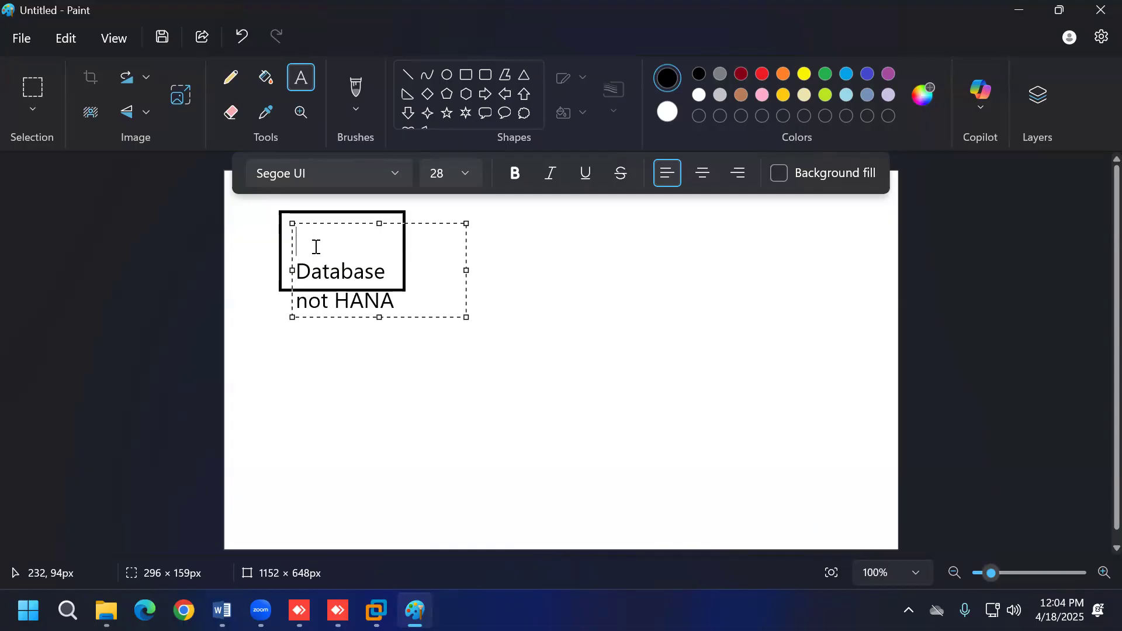
{"action": "type", "text": "1"}
{"action": "double_click", "coordinate": [299, 241]}
{"action": "left_click", "coordinate": [299, 245]}
{"action": "left_click_drag", "start_coordinate": [379, 224], "coordinate": [382, 202]}
{"action": "left_click", "coordinate": [657, 330]}
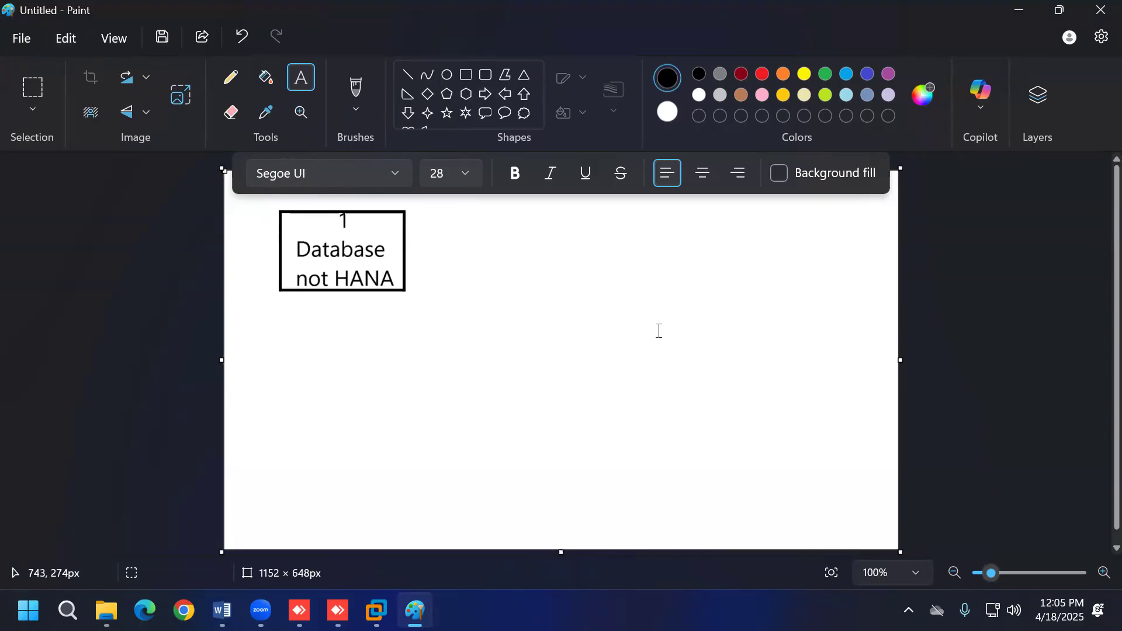
Step: Draw a second rectangle right of the first and type '2 ERS Instance' inside it
{"action": "left_click", "coordinate": [466, 75]}
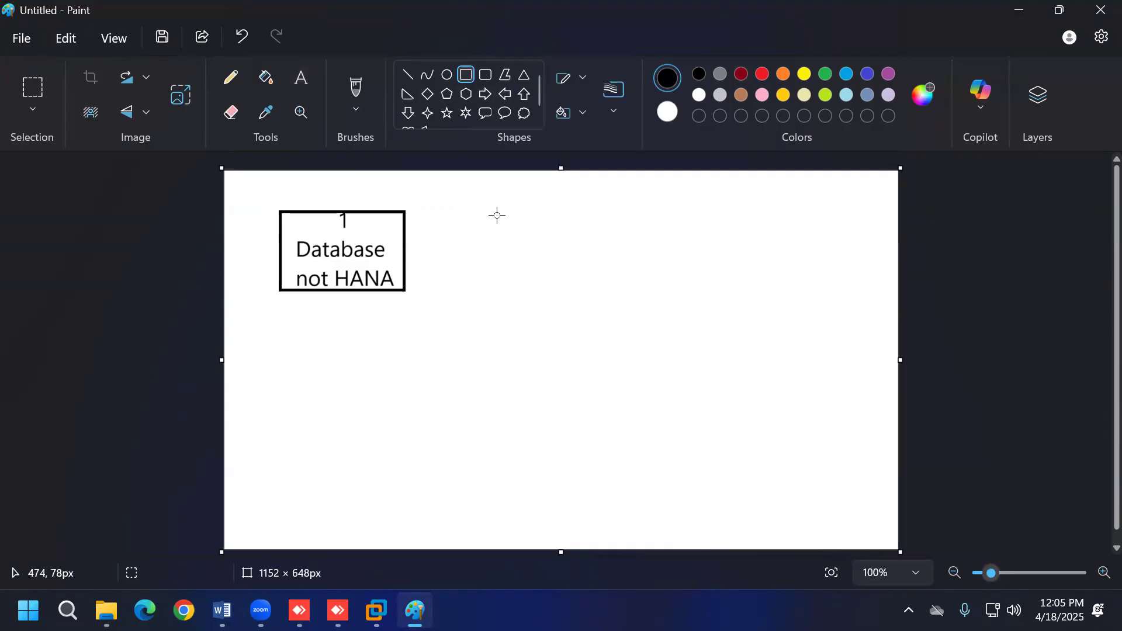
{"action": "left_click_drag", "start_coordinate": [482, 208], "coordinate": [593, 292]}
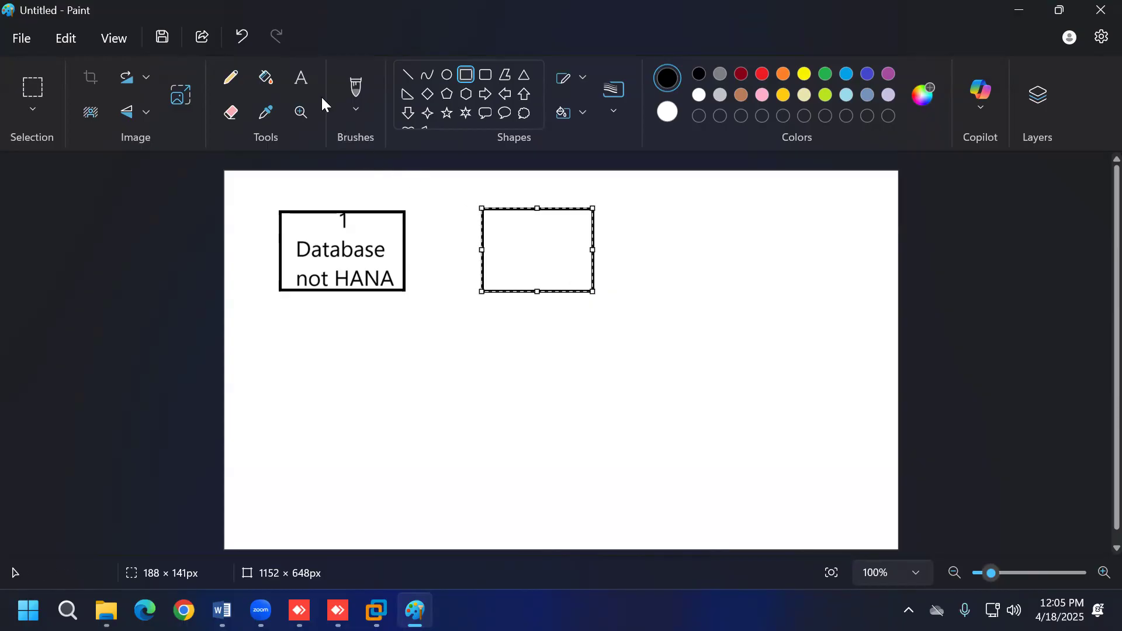
{"action": "left_click_drag", "start_coordinate": [496, 219], "coordinate": [589, 287]}
{"action": "type", "text": "2 "}
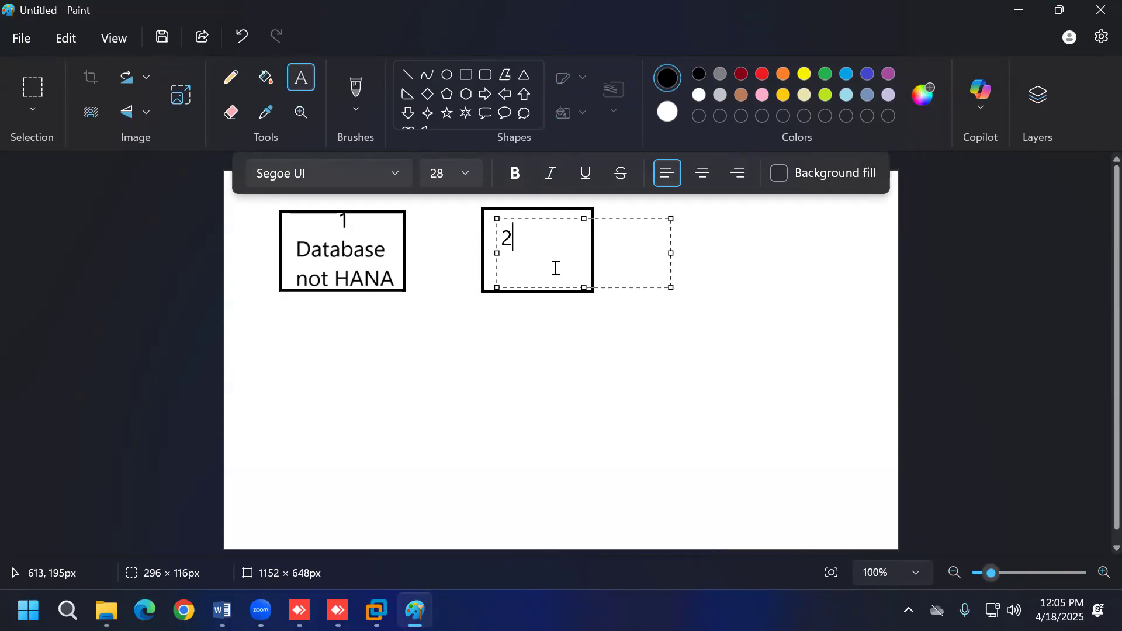
{"action": "type", "text": "ERS Instance"}
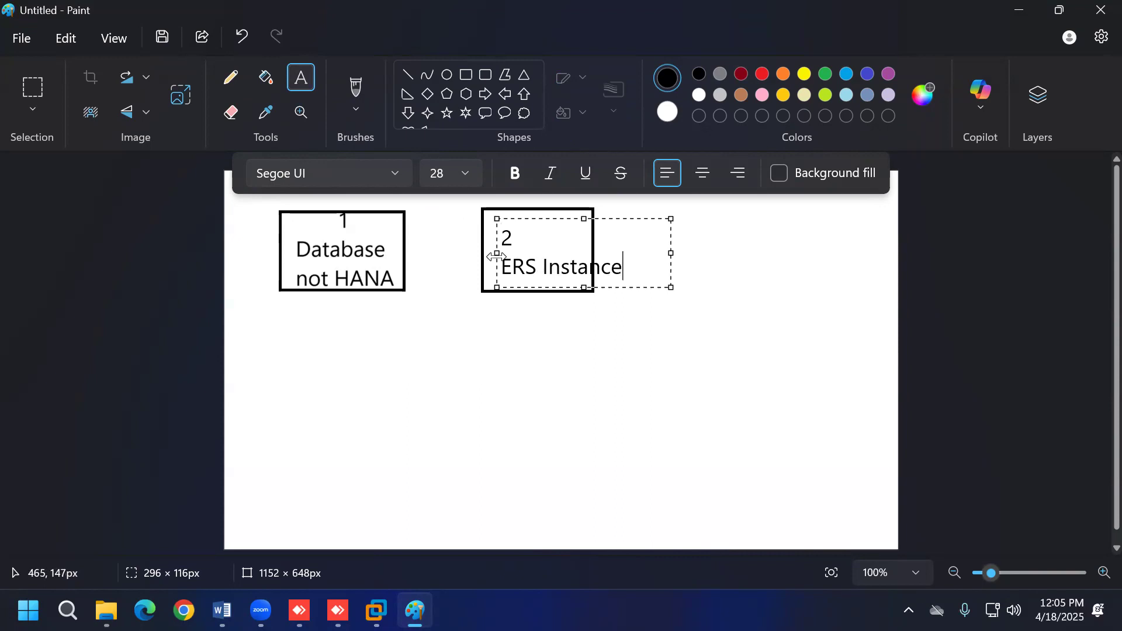
Step: Resize the text to fit the second box, with 'Instance' on its own line
{"action": "left_click_drag", "start_coordinate": [496, 255], "coordinate": [487, 256]}
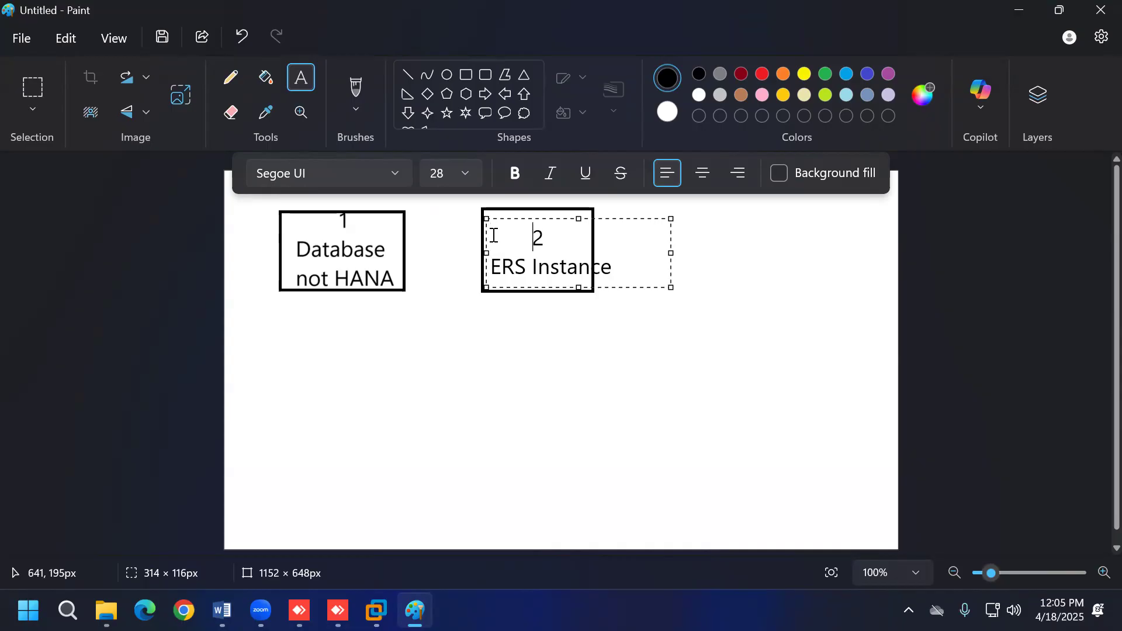
{"action": "left_click_drag", "start_coordinate": [485, 253], "coordinate": [478, 253]}
{"action": "left_click_drag", "start_coordinate": [671, 252], "coordinate": [634, 253]}
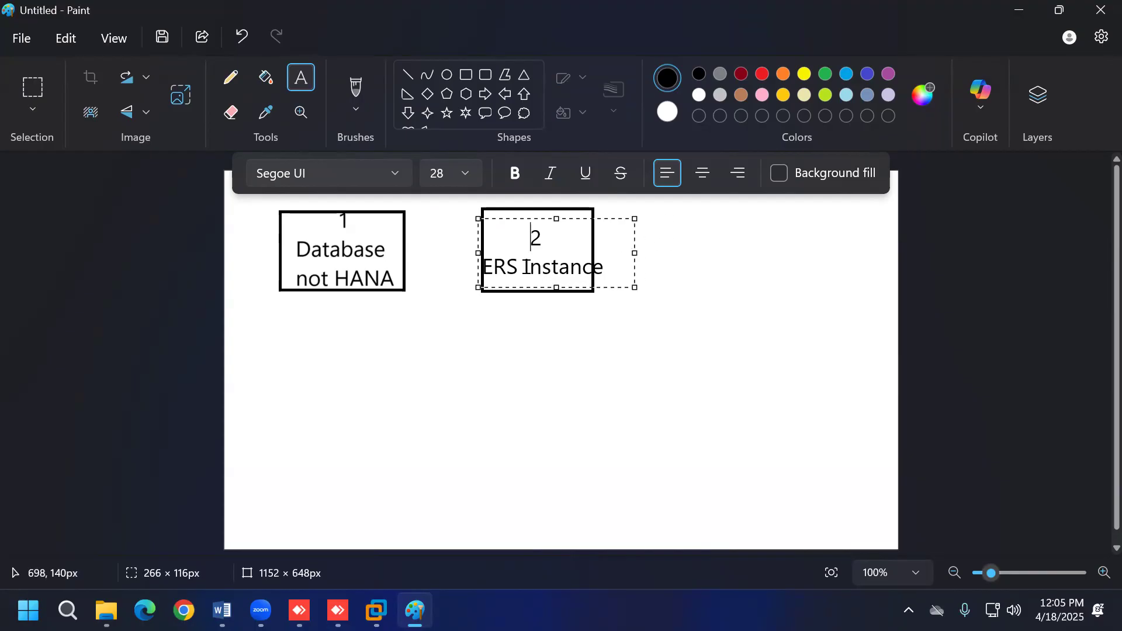
{"action": "left_click", "coordinate": [524, 268]}
{"action": "key", "text": "Return"}
{"action": "left_click_drag", "start_coordinate": [557, 220], "coordinate": [557, 203]}
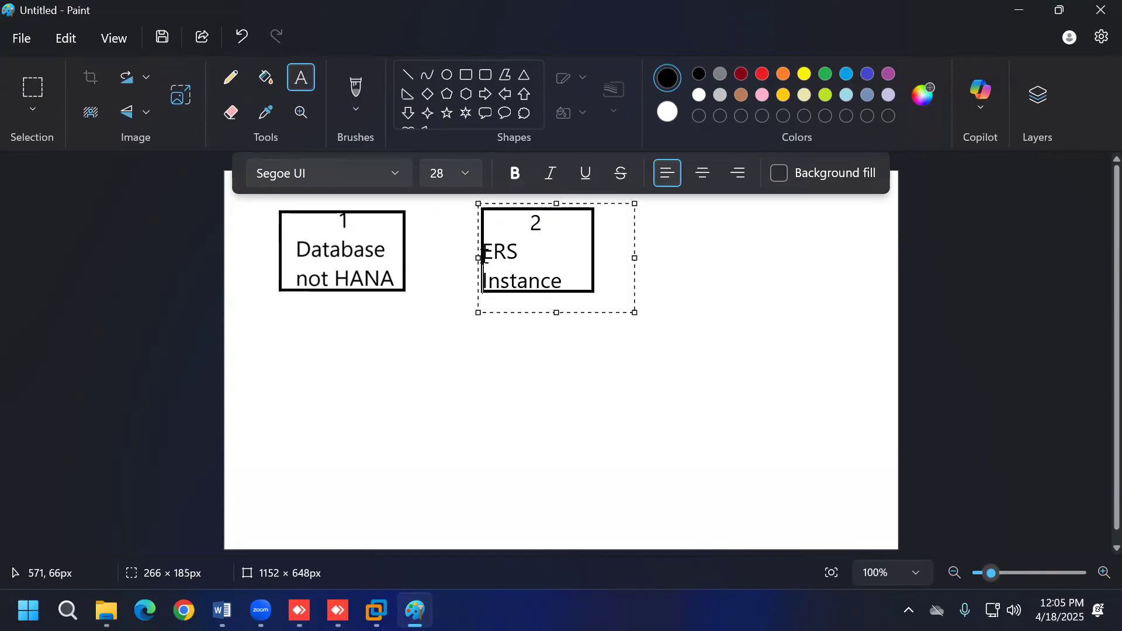
{"action": "left_click_drag", "start_coordinate": [478, 258], "coordinate": [497, 253]}
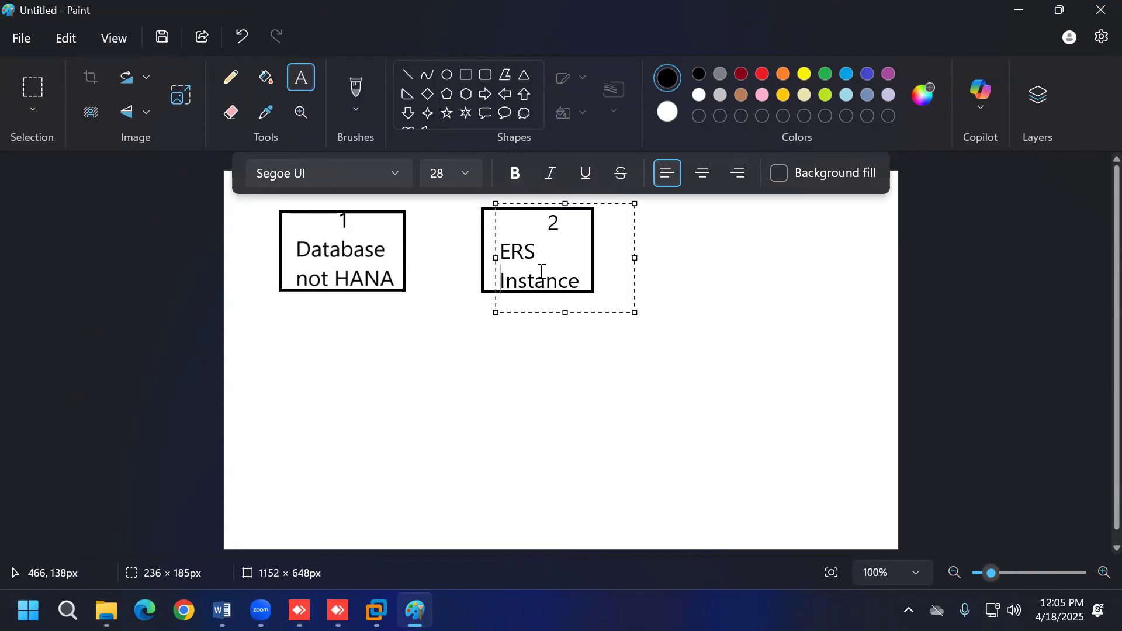
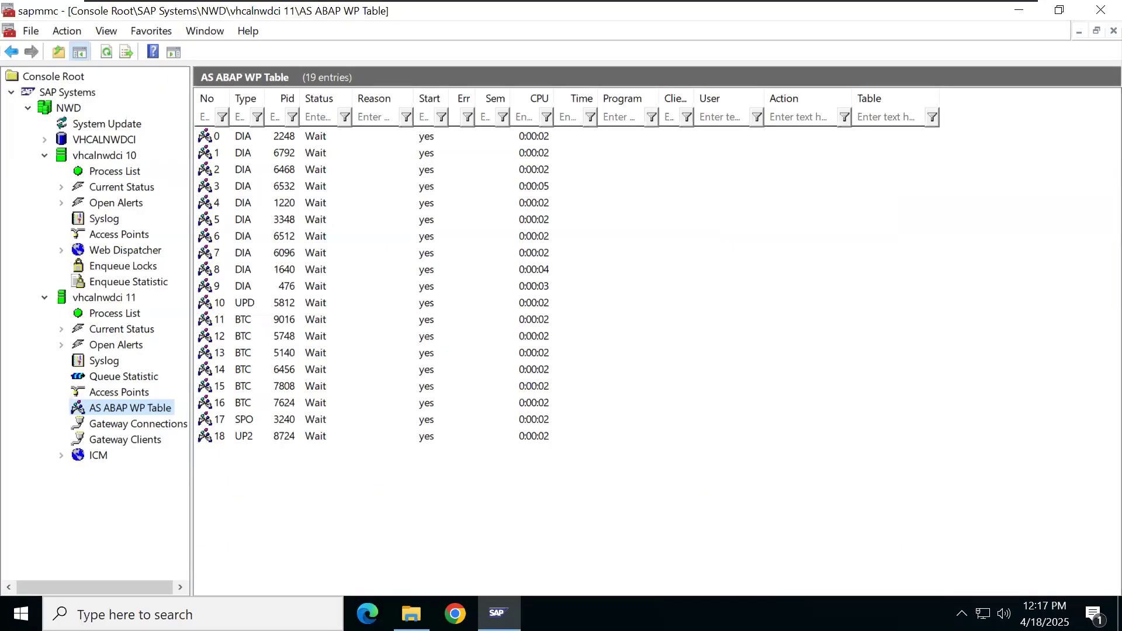
Step: Choose Stop on instance vhcalnwdci 11 to bring up its hard (SIGINT) shutdown confirmation
{"action": "left_click", "coordinate": [104, 298]}
{"action": "right_click", "coordinate": [110, 300]}
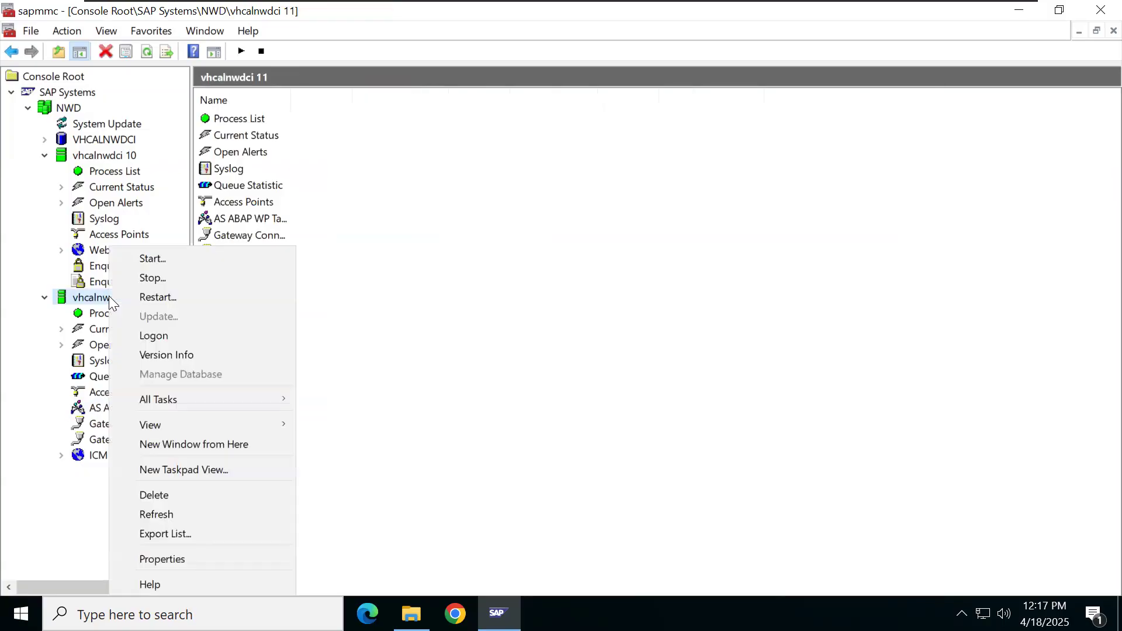
{"action": "left_click", "coordinate": [156, 280]}
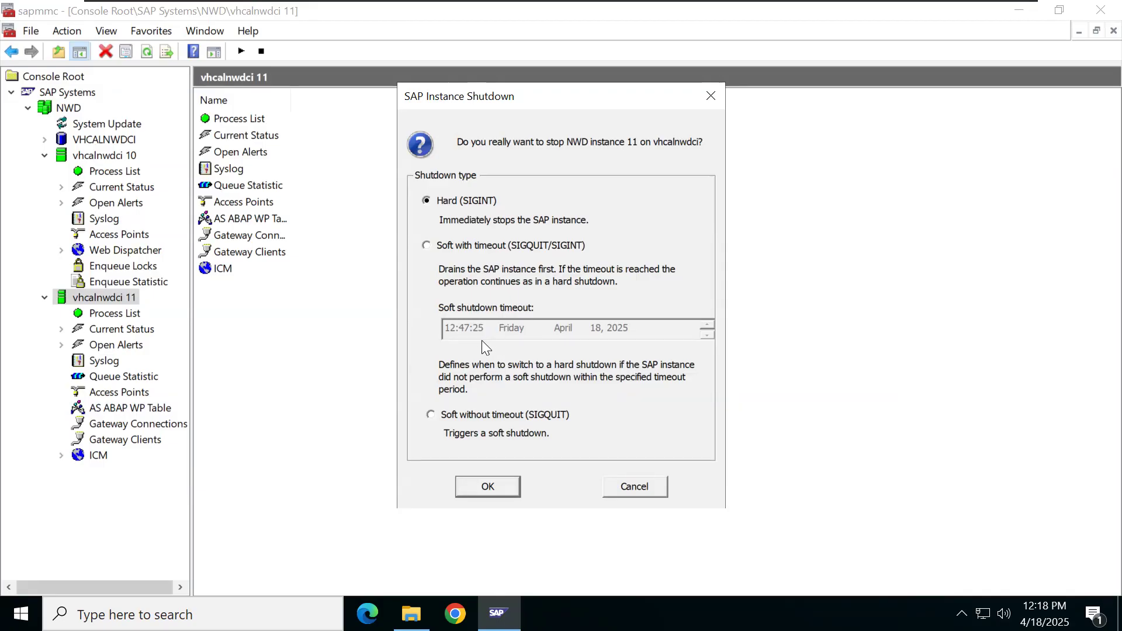
Step: Confirm the hard shutdown of instance 11 and monitor its work process table and process list
{"action": "left_click", "coordinate": [469, 488]}
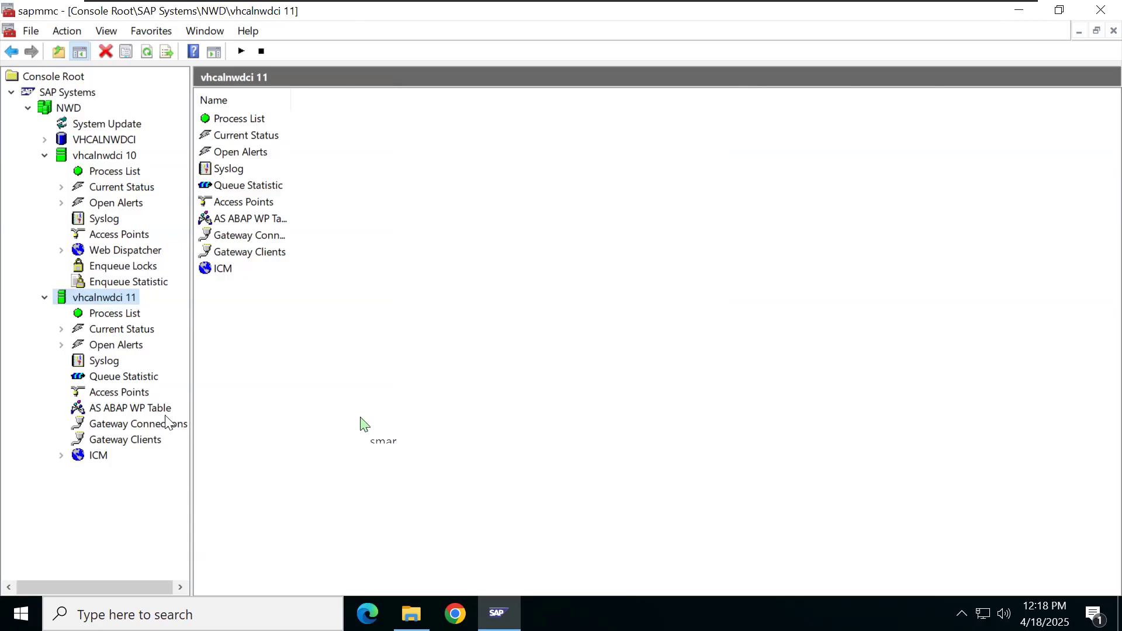
{"action": "left_click", "coordinate": [158, 411]}
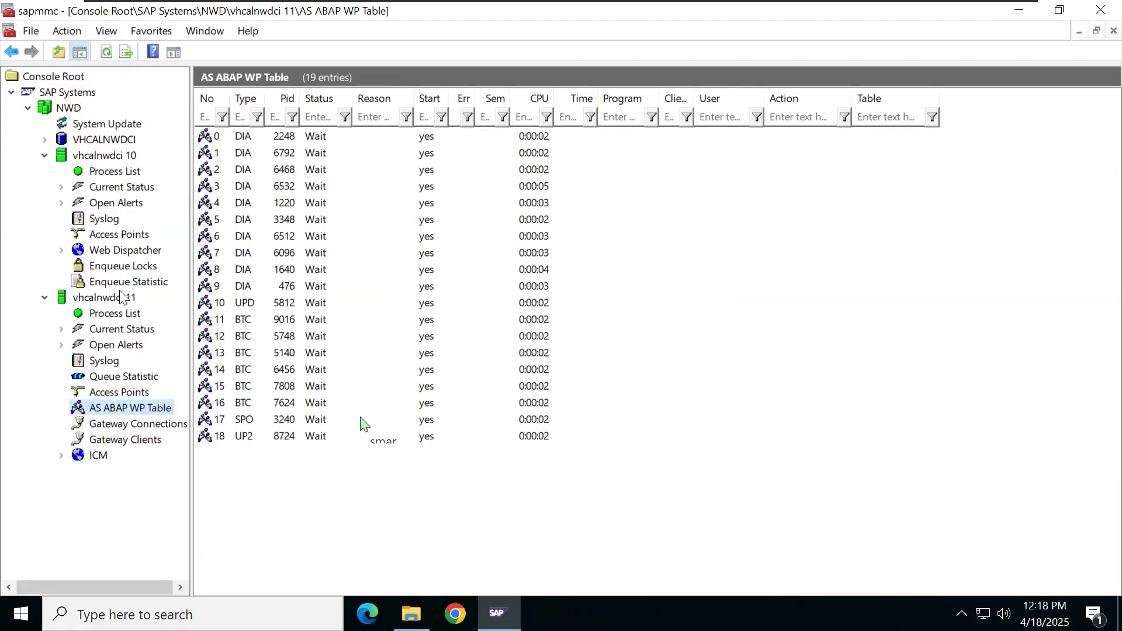
{"action": "left_click", "coordinate": [120, 315]}
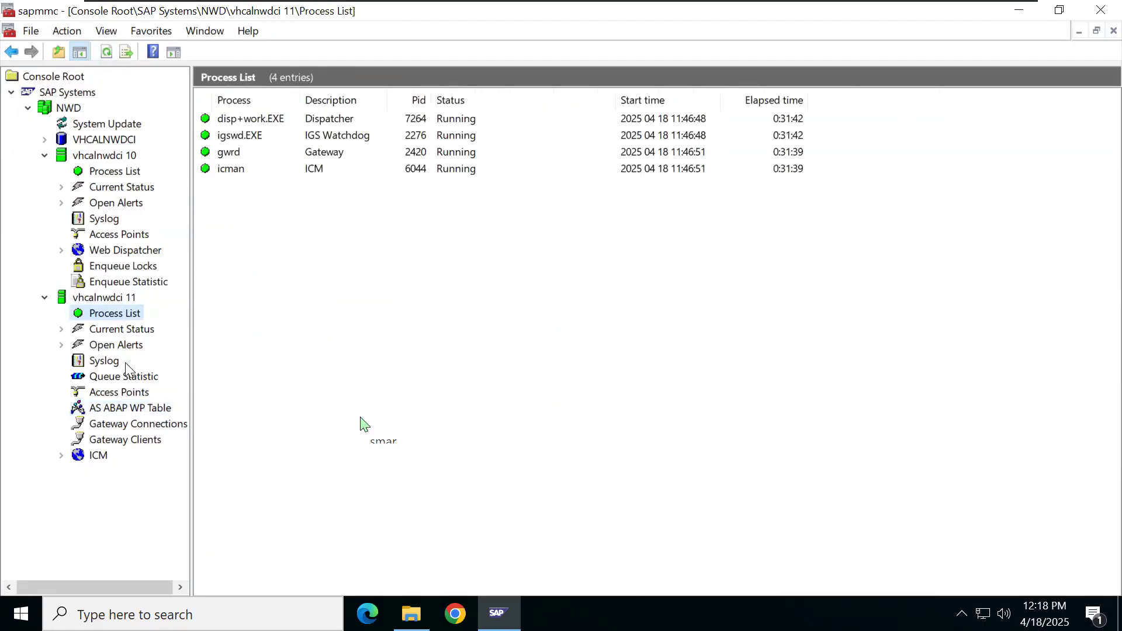
{"action": "left_click", "coordinate": [126, 407]}
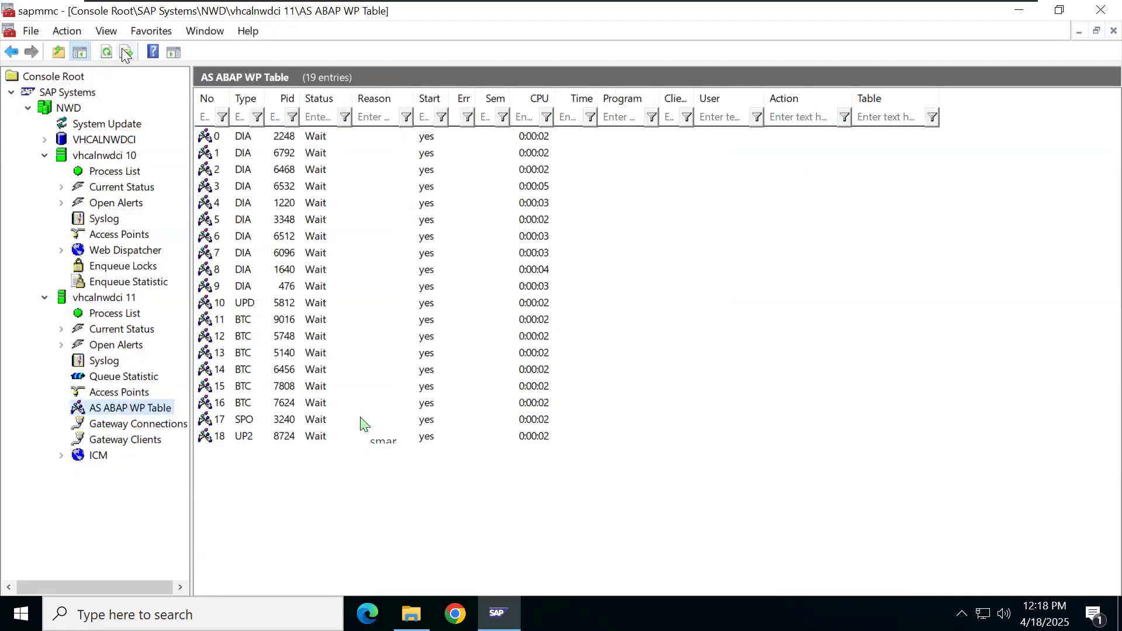
{"action": "left_click", "coordinate": [139, 314]}
{"action": "left_click", "coordinate": [146, 409]}
{"action": "left_click", "coordinate": [133, 320]}
Step: Recheck until instance 11 shows all Down/Stopped, then view instance 10's three running processes
{"action": "left_click", "coordinate": [155, 409]}
{"action": "left_click", "coordinate": [129, 315]}
{"action": "left_click", "coordinate": [152, 409]}
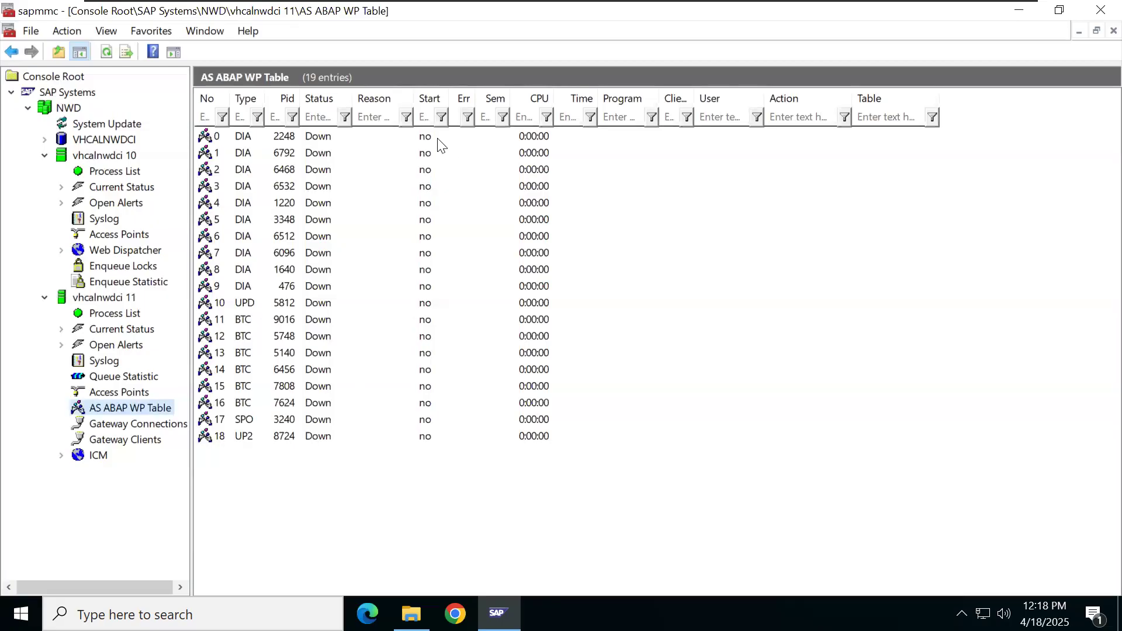
{"action": "left_click", "coordinate": [131, 316]}
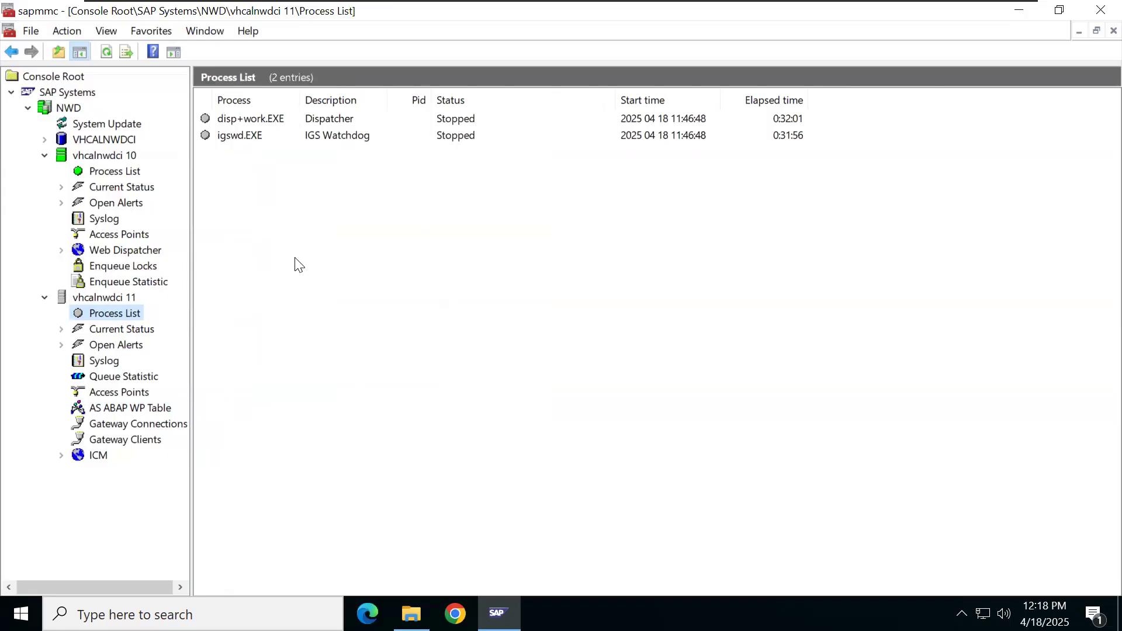
{"action": "left_click", "coordinate": [130, 408]}
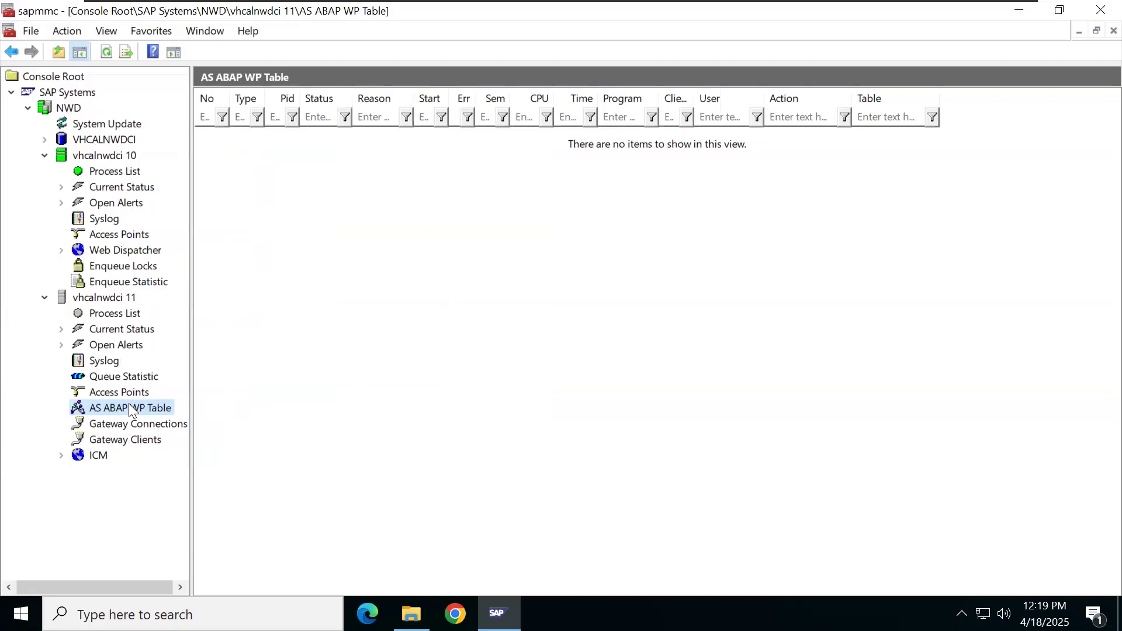
{"action": "left_click", "coordinate": [128, 174]}
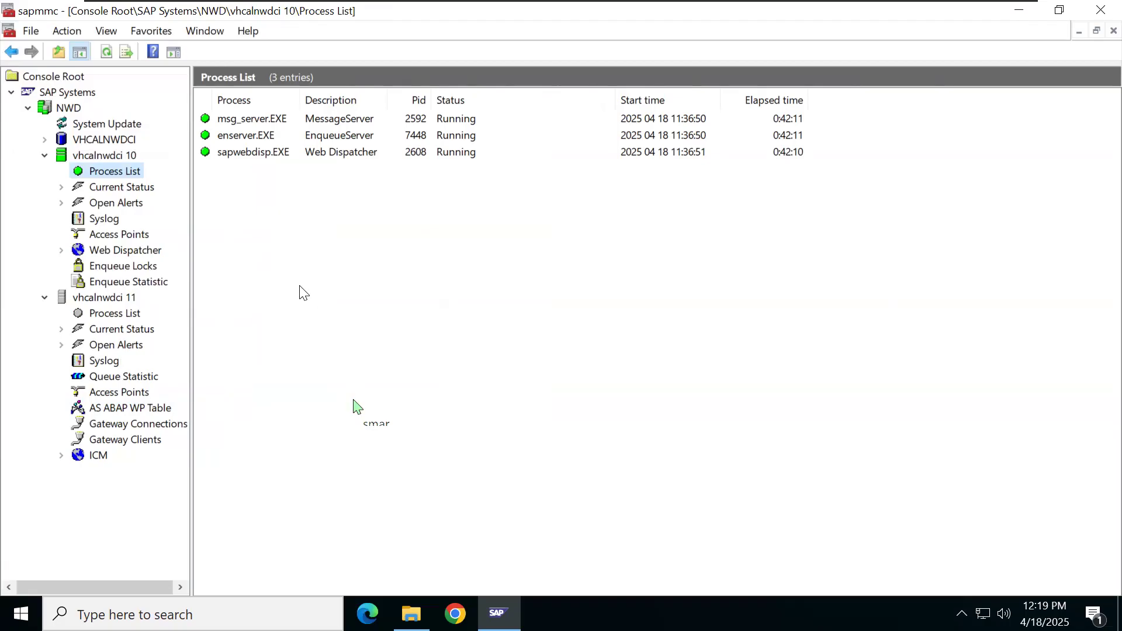
{"action": "left_click", "coordinate": [106, 153]}
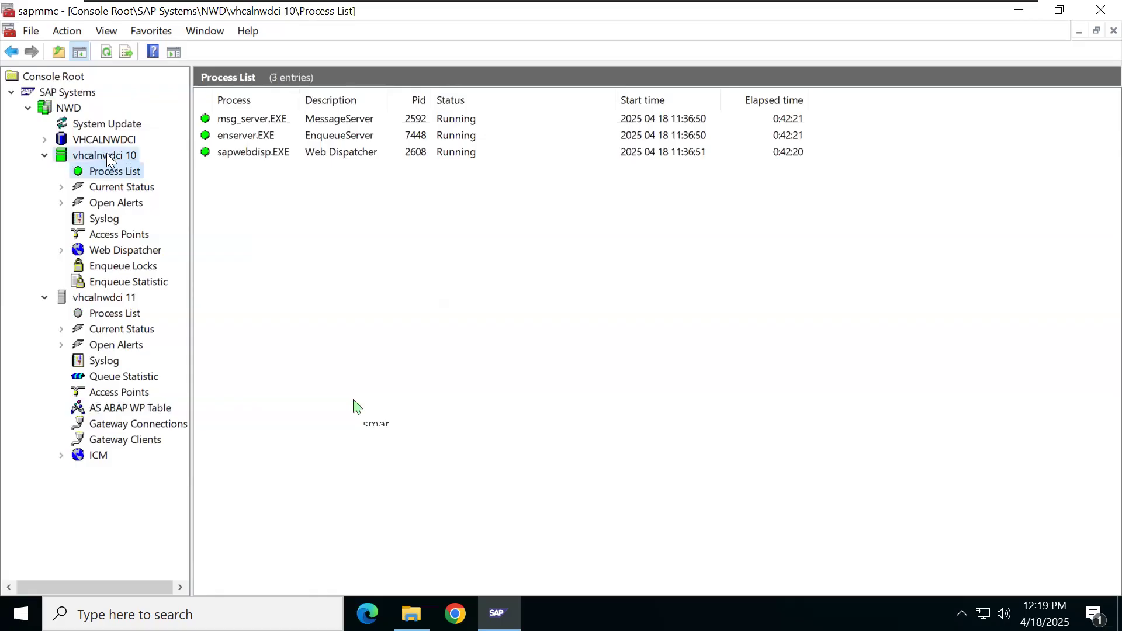
Step: Stop instance vhcalnwdci 10 with a hard shutdown
{"action": "right_click", "coordinate": [107, 153]}
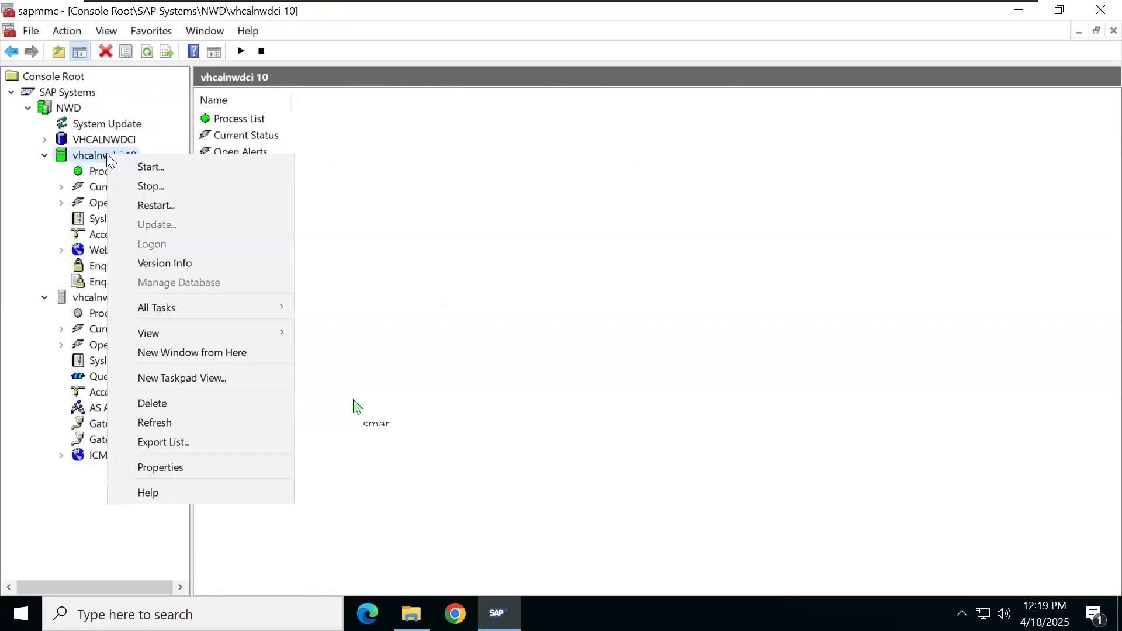
{"action": "left_click", "coordinate": [176, 186]}
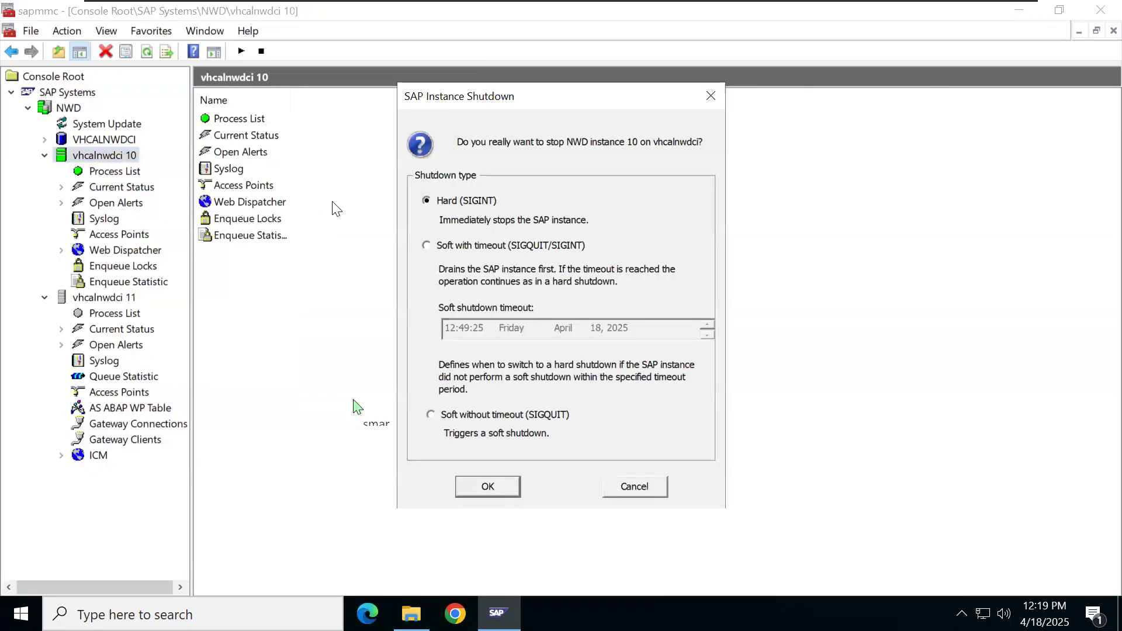
{"action": "left_click", "coordinate": [488, 486]}
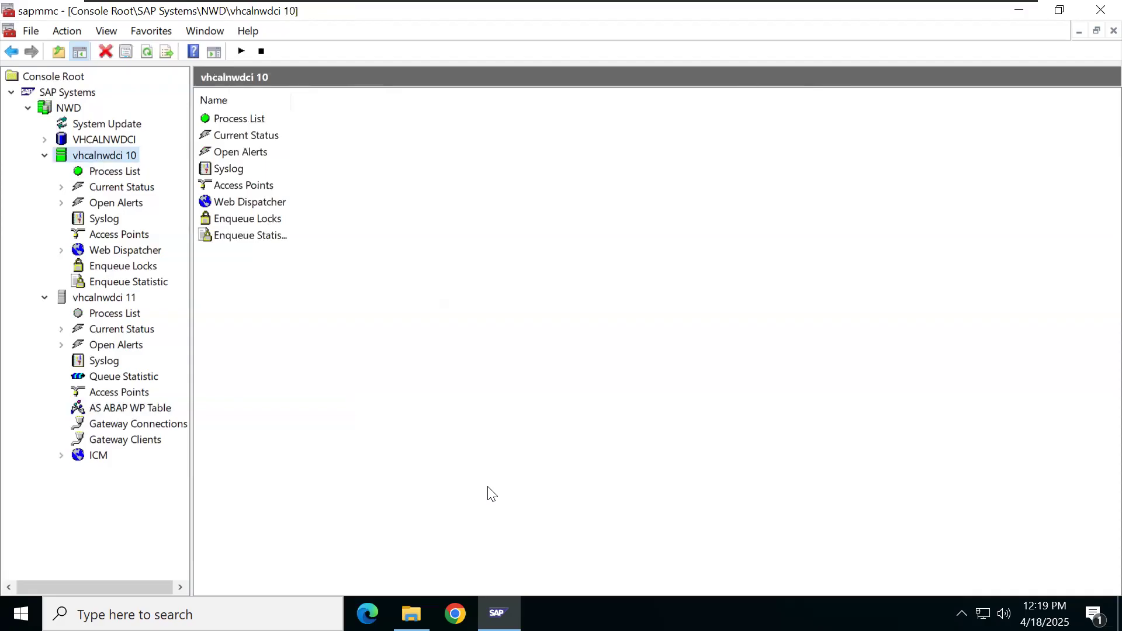
Step: Refresh instance 10's process list to show Stopped, then close the console without saving settings
{"action": "left_click", "coordinate": [115, 171]}
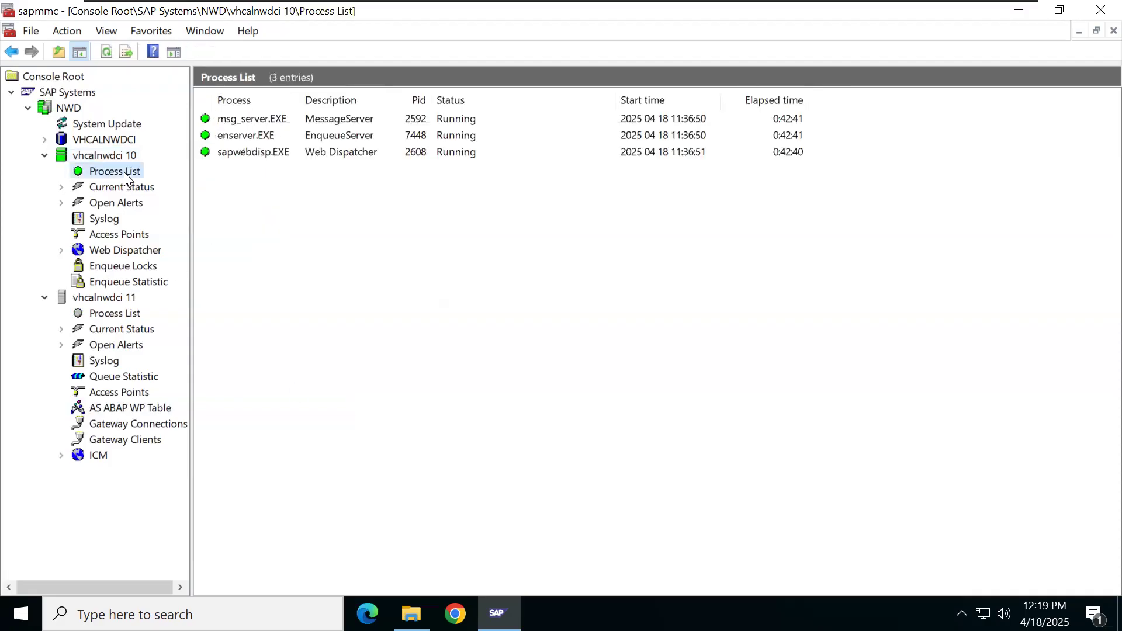
{"action": "left_click", "coordinate": [105, 52]}
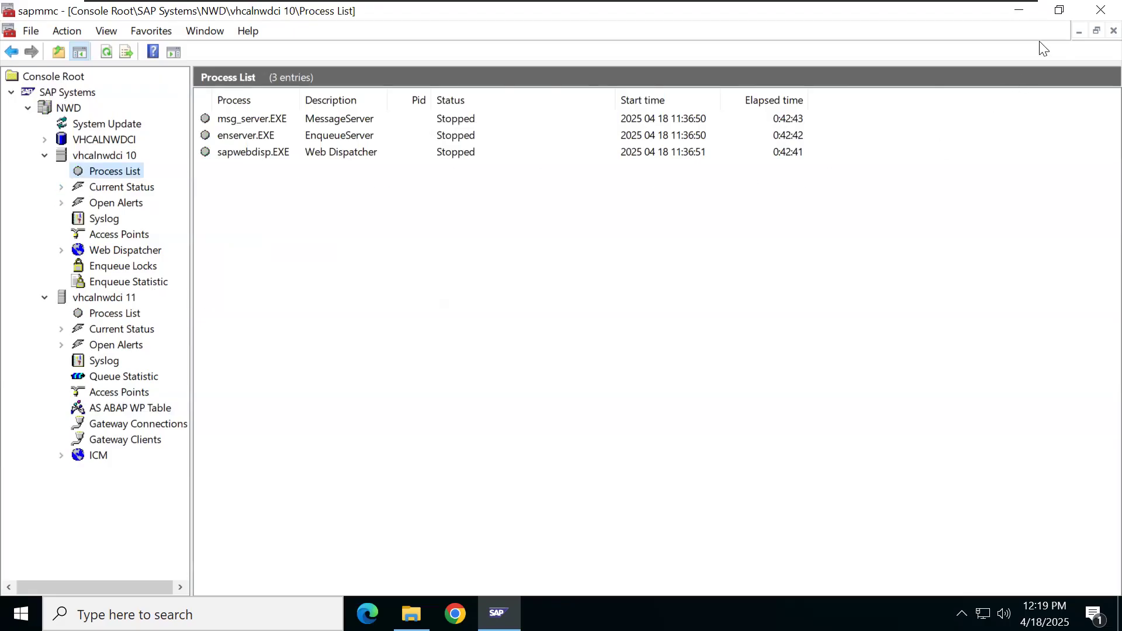
{"action": "left_click", "coordinate": [1097, 17]}
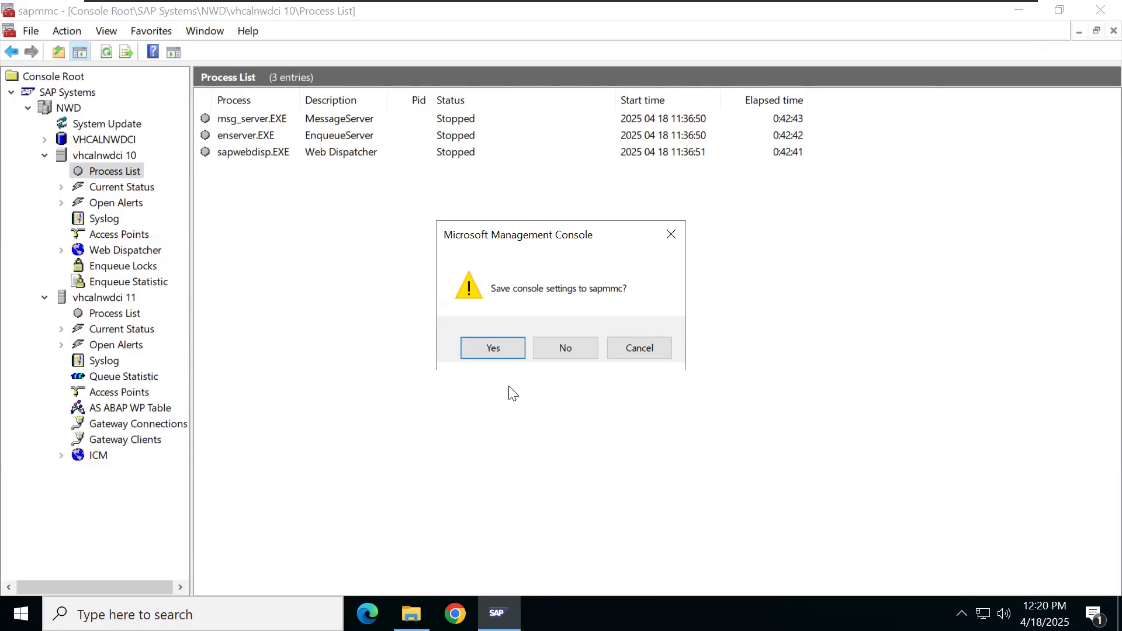
{"action": "left_click", "coordinate": [567, 350]}
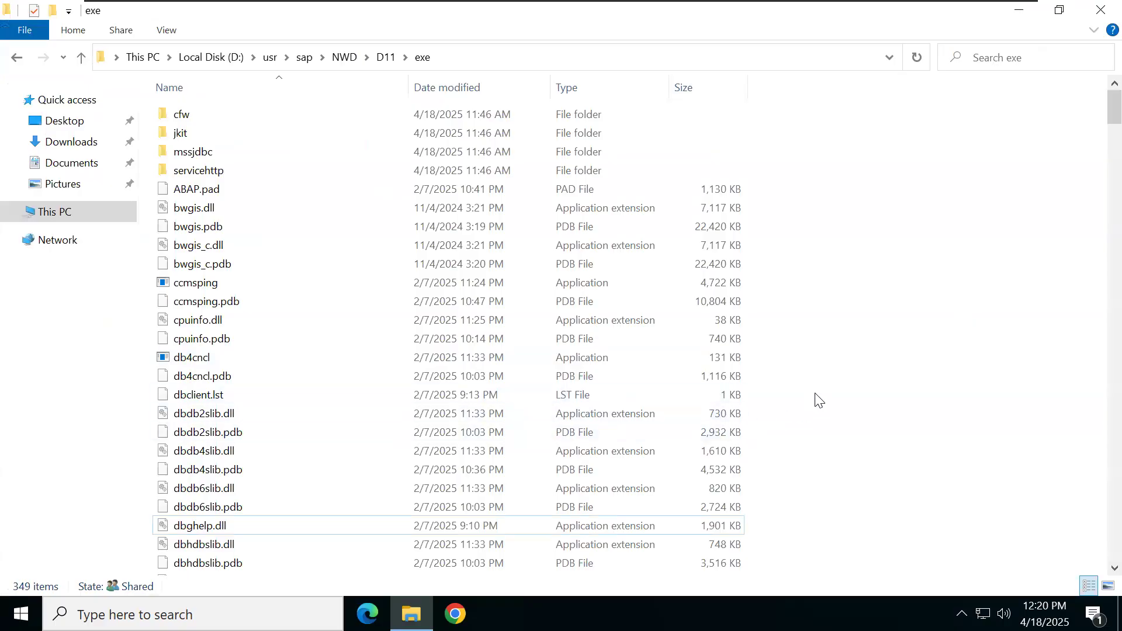
Step: Close the D:\usr\sap\NWD\D11\exe window and minimize the remote desktop session
{"action": "left_click", "coordinate": [1098, 13]}
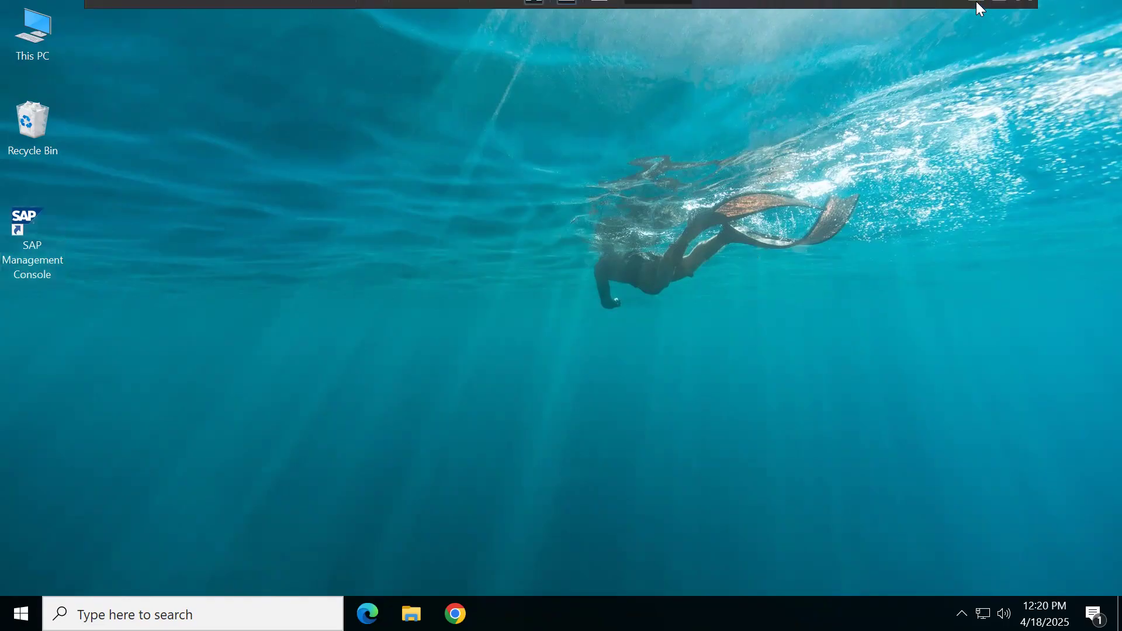
{"action": "left_click", "coordinate": [978, 12]}
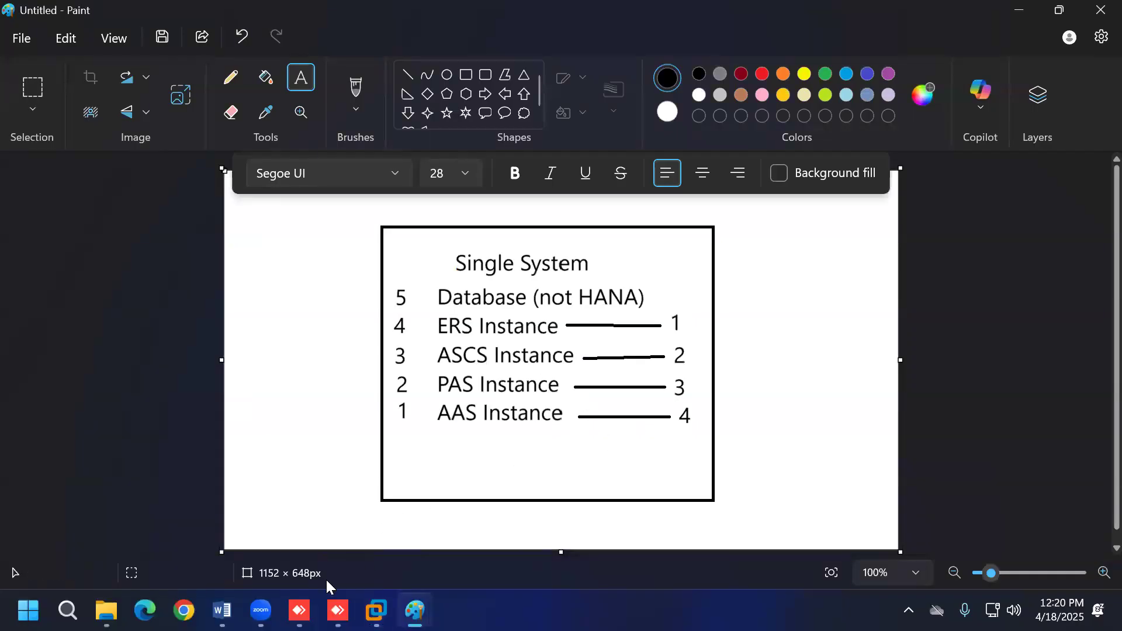
Step: Bring up the Word document and scroll through the notes on work process types
{"action": "left_click", "coordinate": [222, 611]}
{"action": "scroll", "coordinate": [444, 472], "scroll_direction": "up", "scroll_amount": 10}
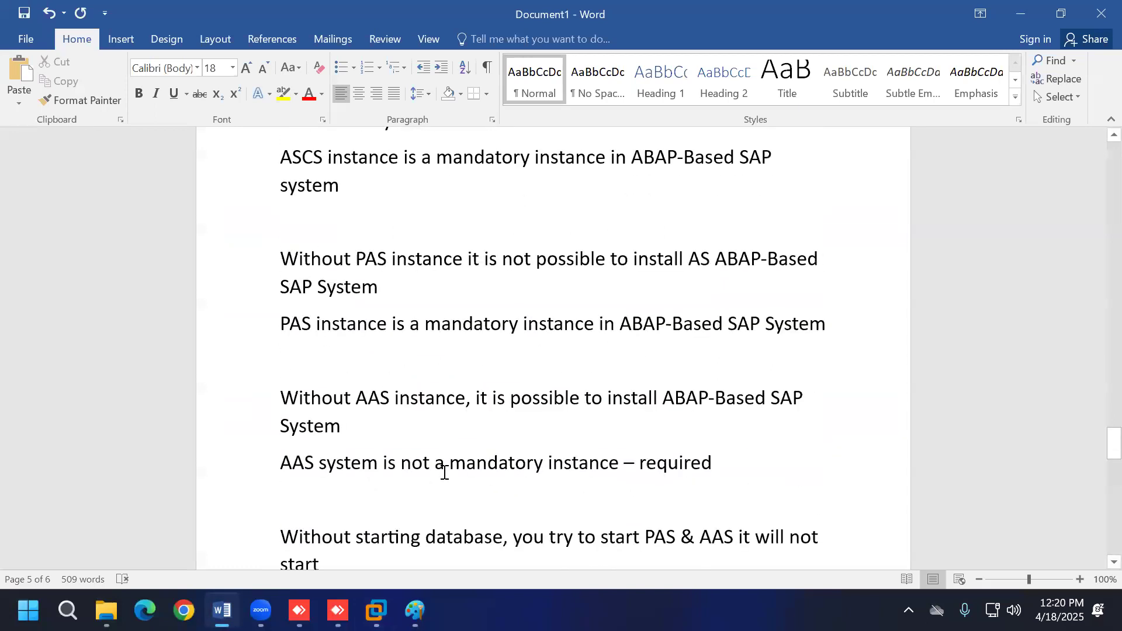
{"action": "scroll", "coordinate": [445, 472], "scroll_direction": "up", "scroll_amount": 10}
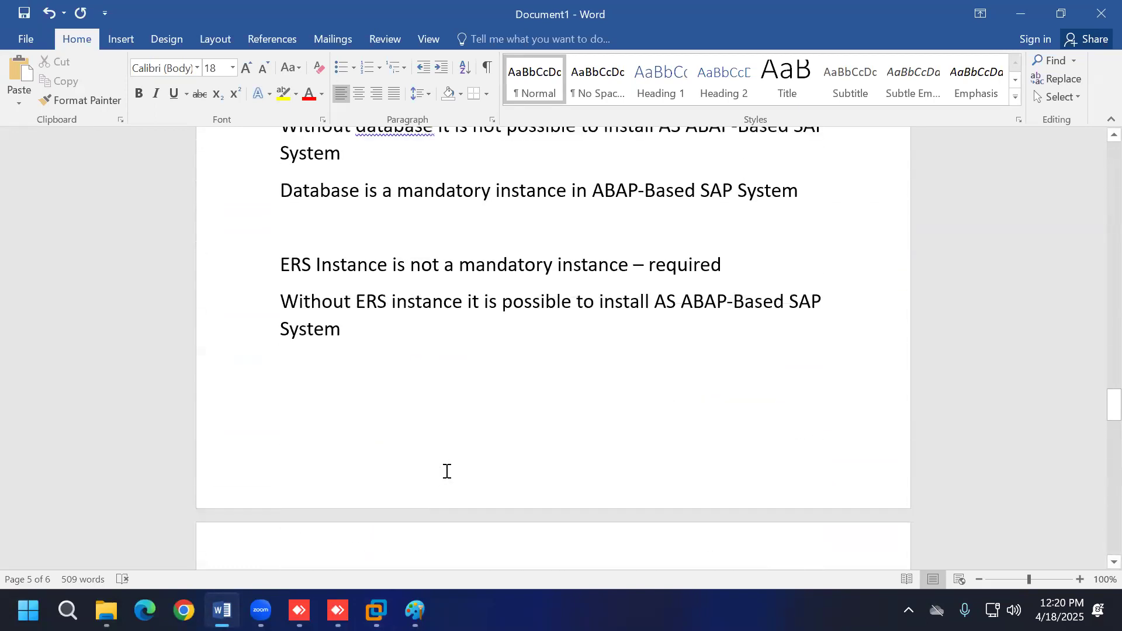
{"action": "scroll", "coordinate": [447, 471], "scroll_direction": "up", "scroll_amount": 10}
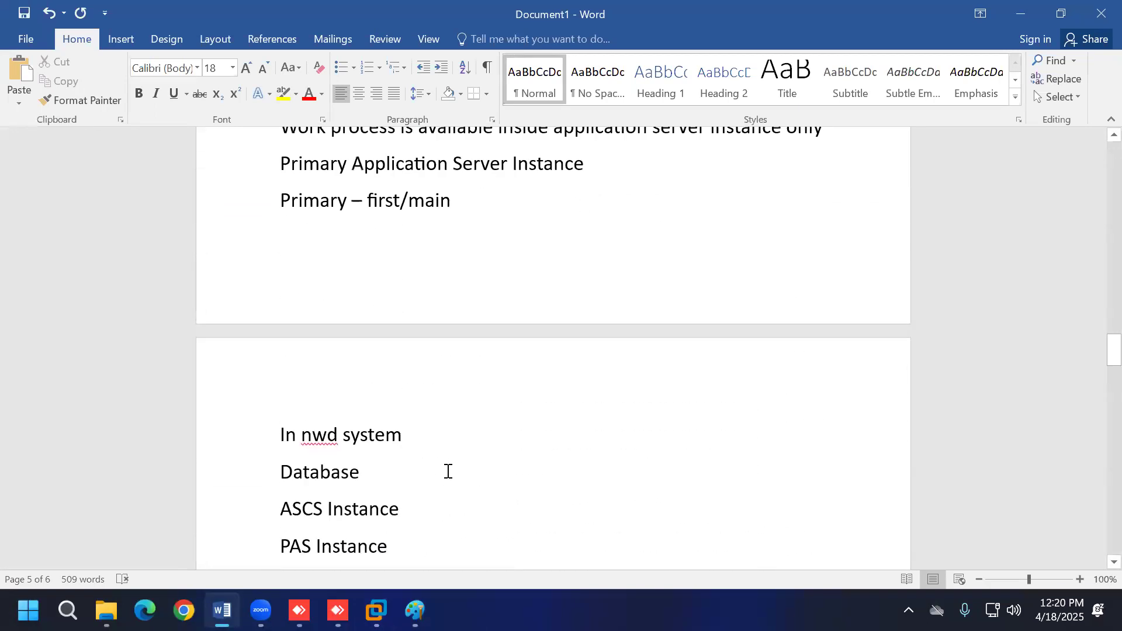
{"action": "scroll", "coordinate": [448, 471], "scroll_direction": "up", "scroll_amount": 3}
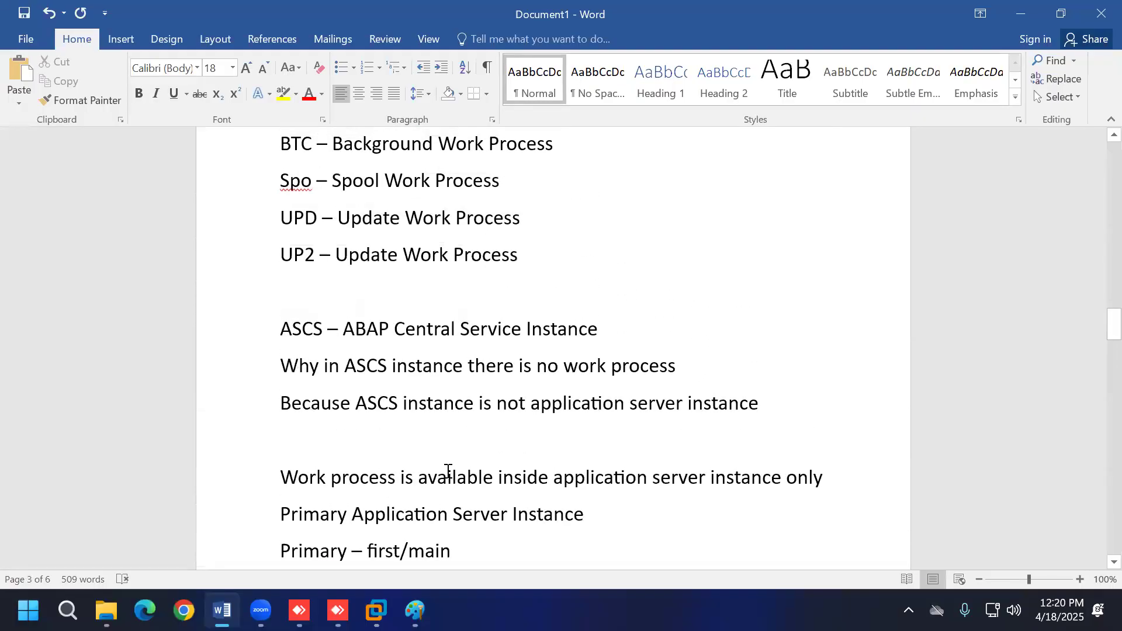
{"action": "scroll", "coordinate": [447, 471], "scroll_direction": "down", "scroll_amount": 3}
{"action": "scroll", "coordinate": [388, 459], "scroll_direction": "up", "scroll_amount": 10}
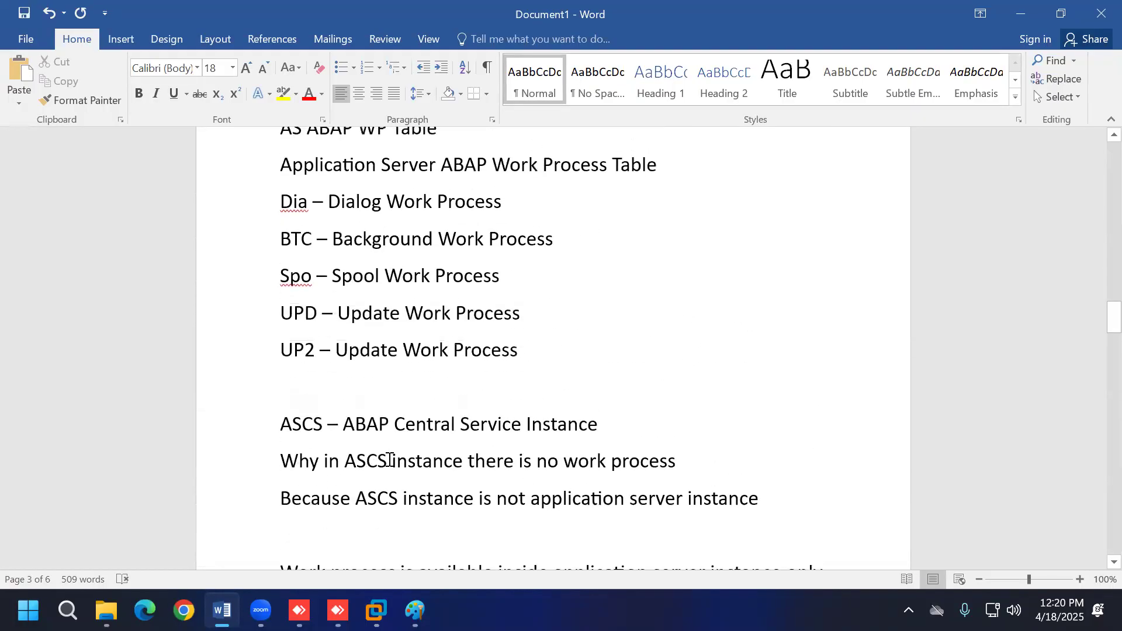
{"action": "scroll", "coordinate": [388, 458], "scroll_direction": "up", "scroll_amount": 3}
{"action": "scroll", "coordinate": [388, 458], "scroll_direction": "down", "scroll_amount": 2}
{"action": "scroll", "coordinate": [388, 458], "scroll_direction": "up", "scroll_amount": 4}
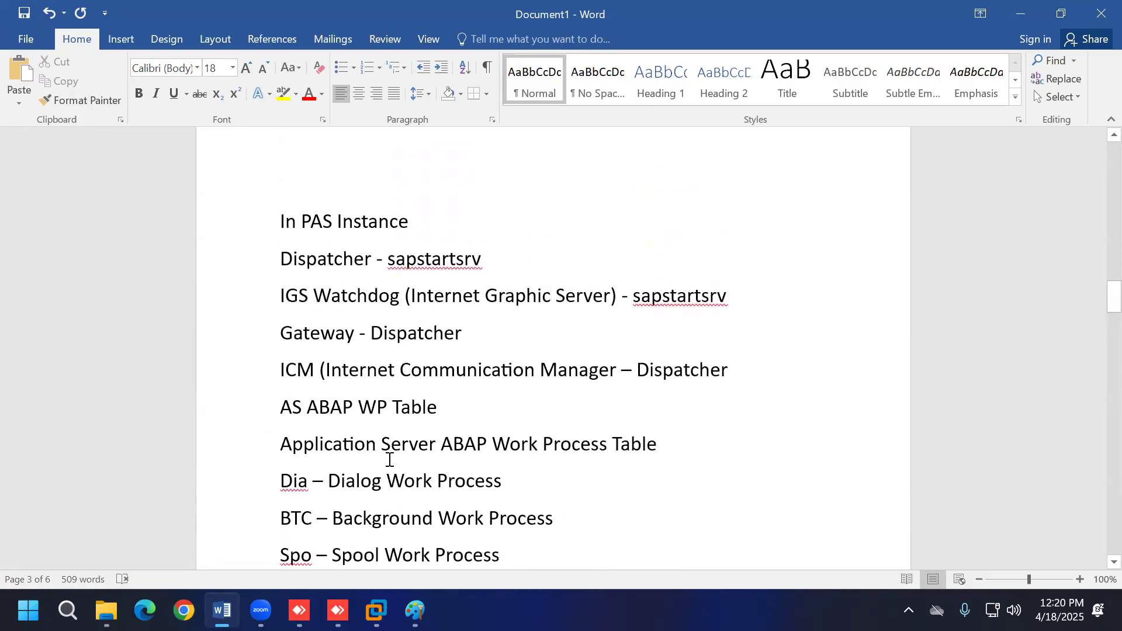
{"action": "scroll", "coordinate": [444, 301], "scroll_direction": "down", "scroll_amount": 2}
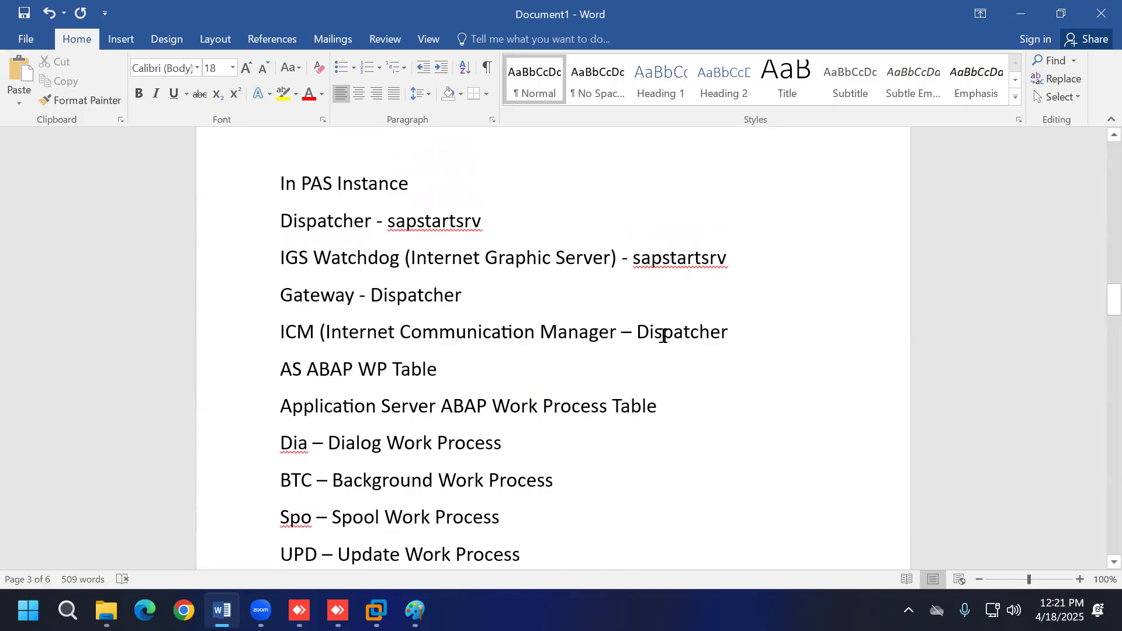
Step: Place the cursor after the work process line, then return to the remote desktop session
{"action": "scroll", "coordinate": [663, 335], "scroll_direction": "down", "scroll_amount": 1}
{"action": "scroll", "coordinate": [662, 335], "scroll_direction": "down", "scroll_amount": 1}
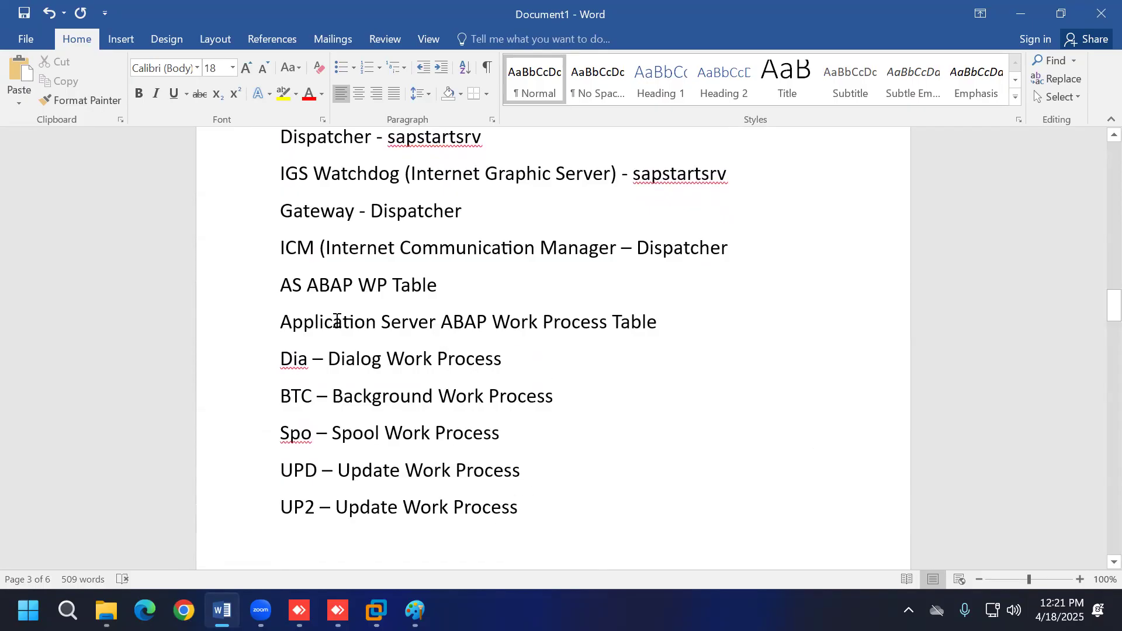
{"action": "left_click", "coordinate": [674, 325]}
{"action": "left_click", "coordinate": [377, 611]}
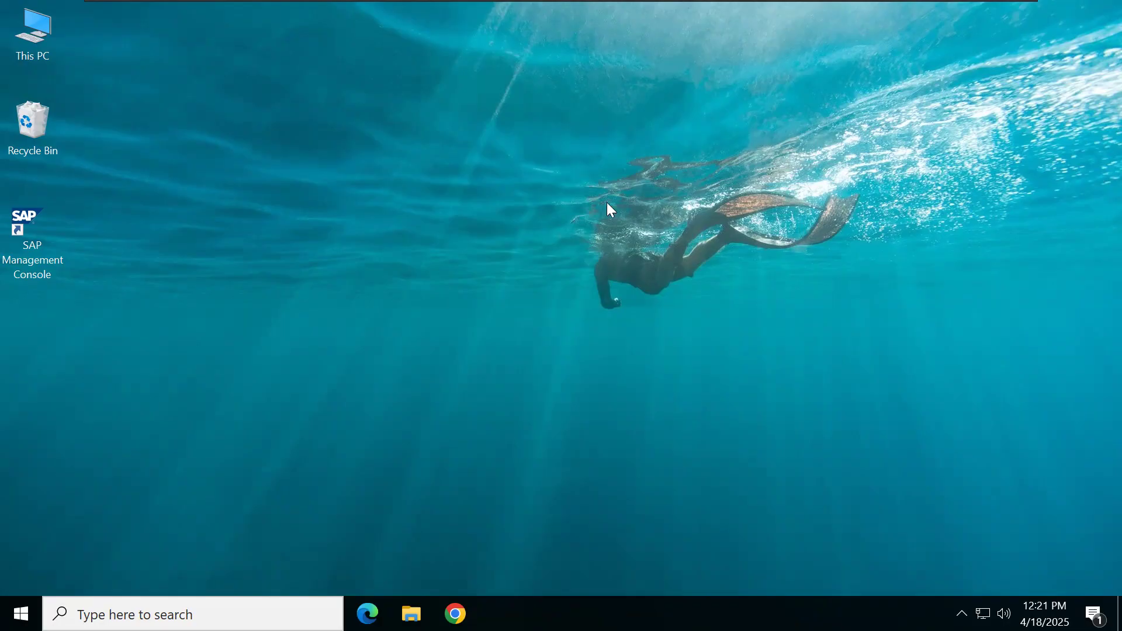
Step: Launch SAP Management Console from the desktop shortcut with admin rights
{"action": "left_click", "coordinate": [45, 251]}
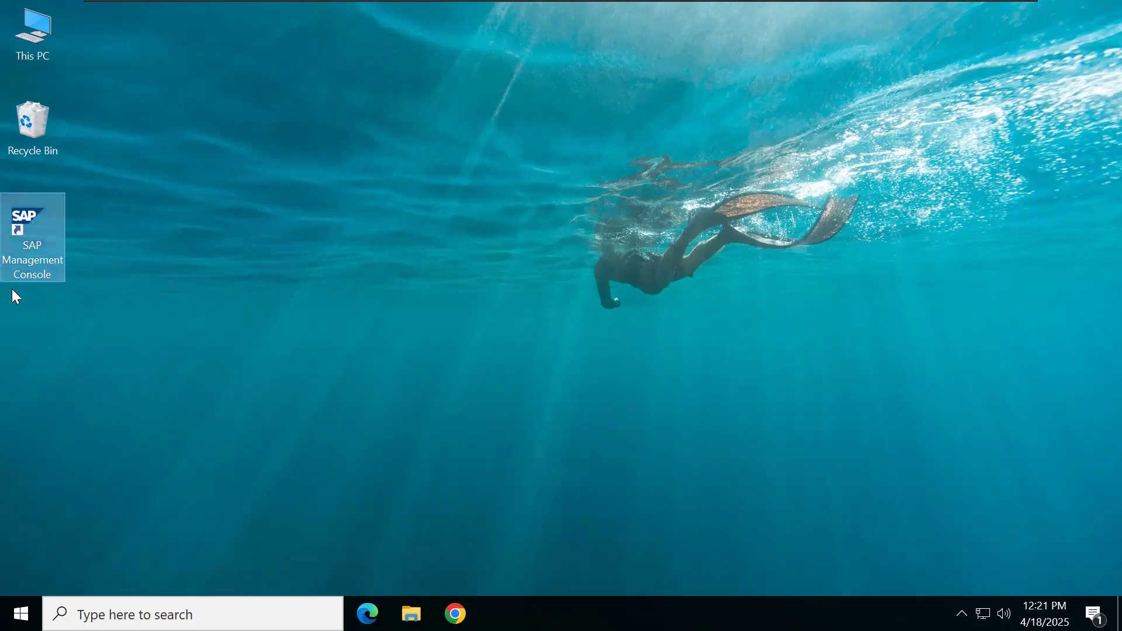
{"action": "double_click", "coordinate": [44, 245]}
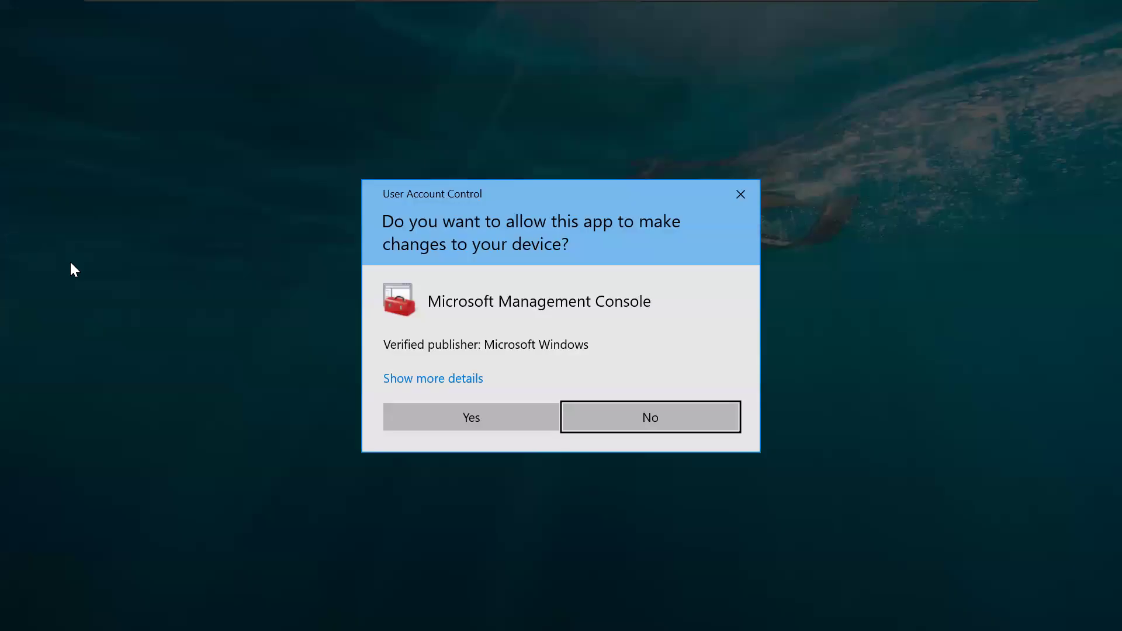
{"action": "left_click", "coordinate": [424, 412]}
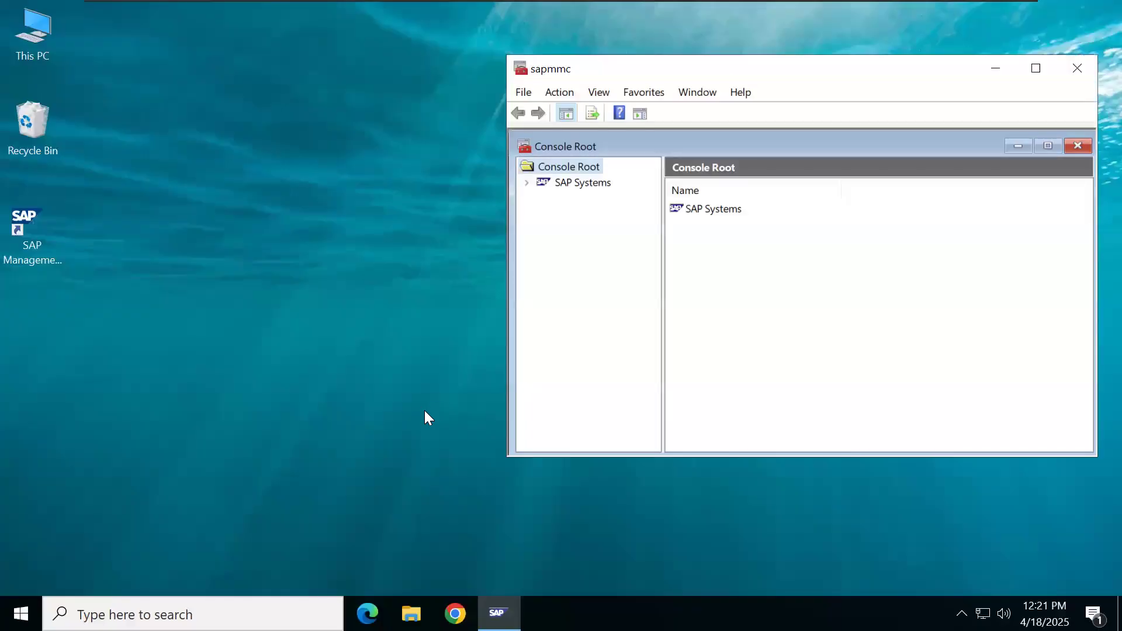
Step: Maximize the console and its Console Root pane, then expand SAP Systems and NWD
{"action": "left_click", "coordinate": [1048, 146]}
{"action": "left_click", "coordinate": [1043, 68]}
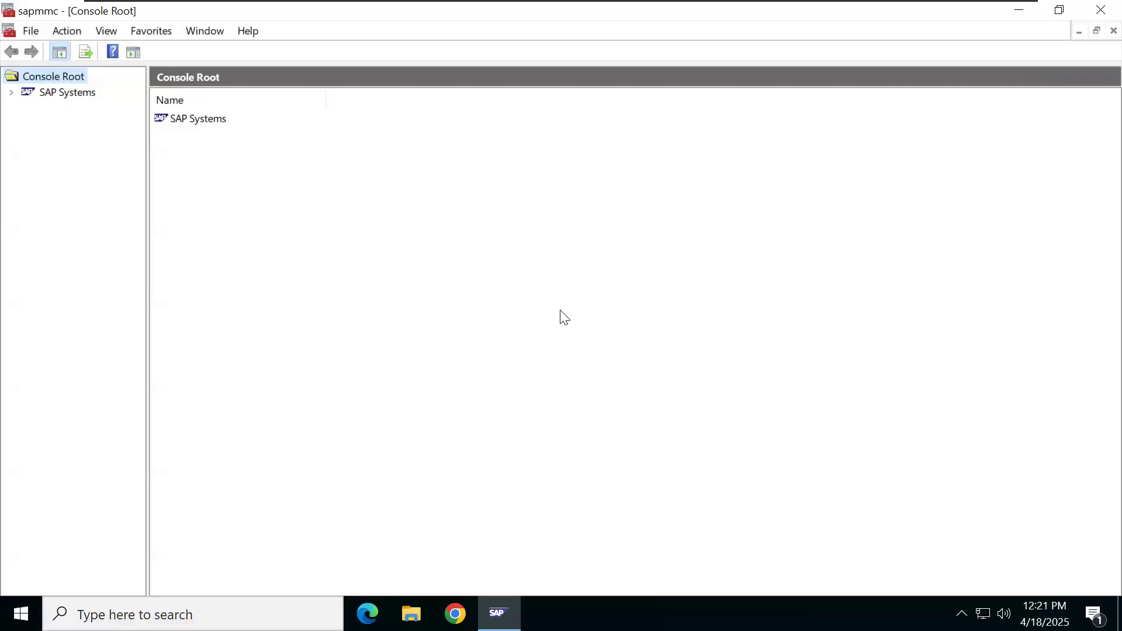
{"action": "left_click", "coordinate": [11, 92]}
{"action": "left_click", "coordinate": [26, 110]}
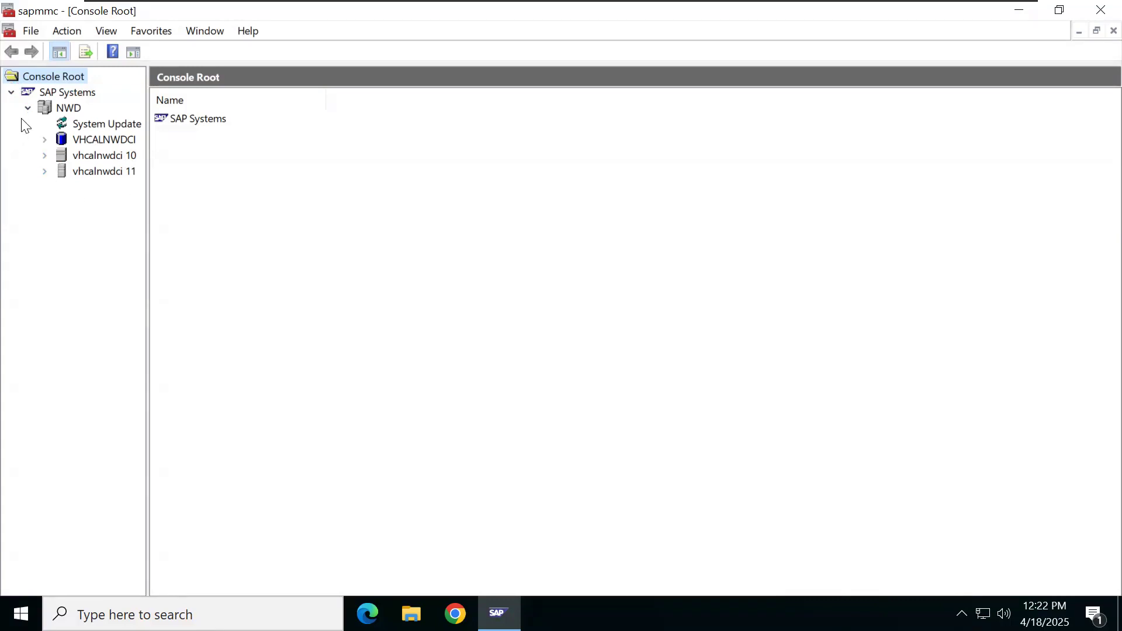
Step: Select NWD and choose All Tasks > Start... for the whole system
{"action": "left_click", "coordinate": [65, 109]}
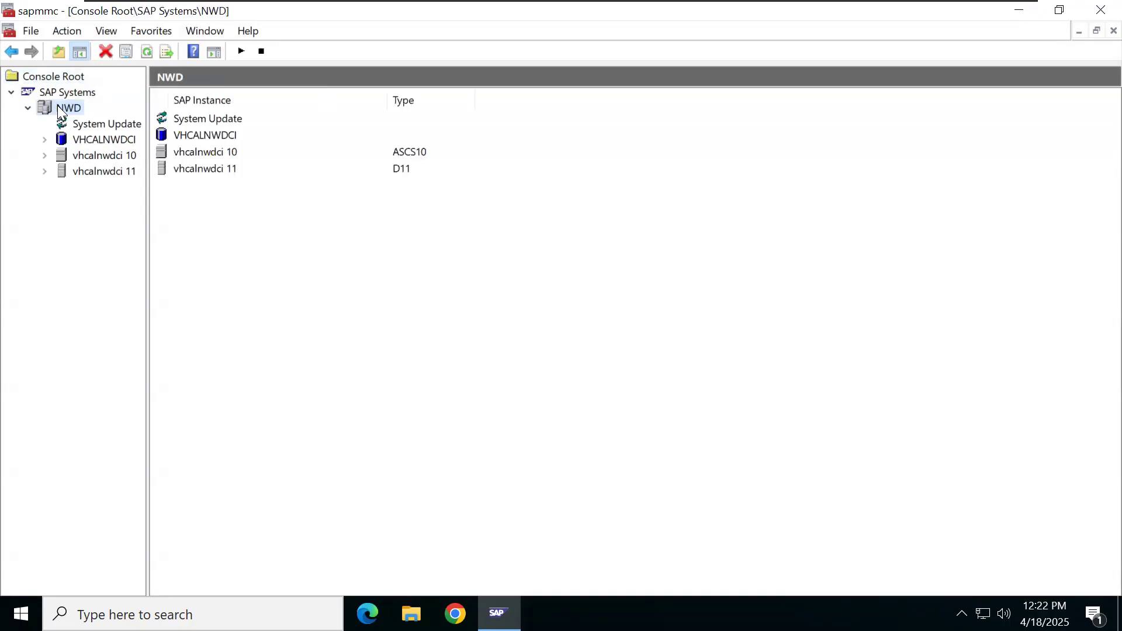
{"action": "right_click", "coordinate": [61, 111]}
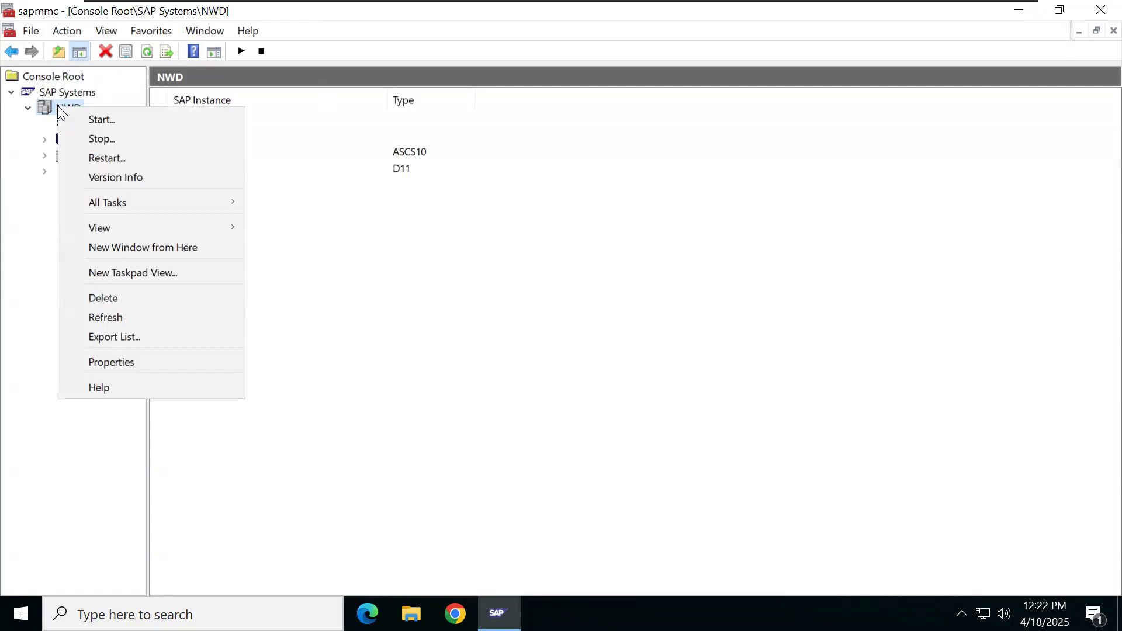
{"action": "mouse_move", "coordinate": [140, 202]}
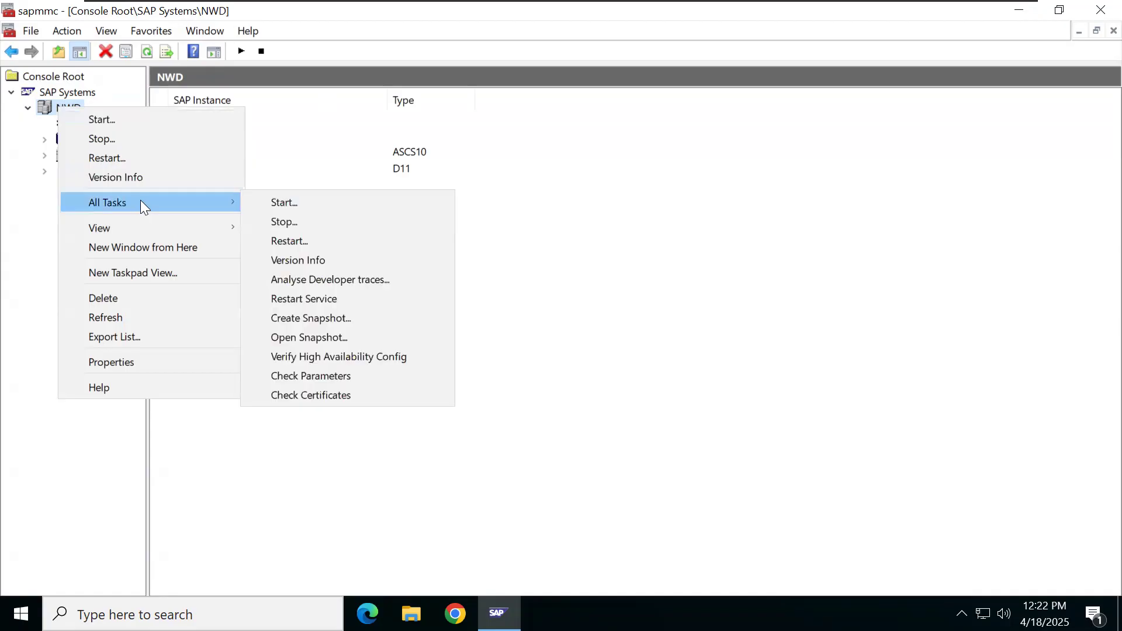
{"action": "left_click", "coordinate": [254, 204]}
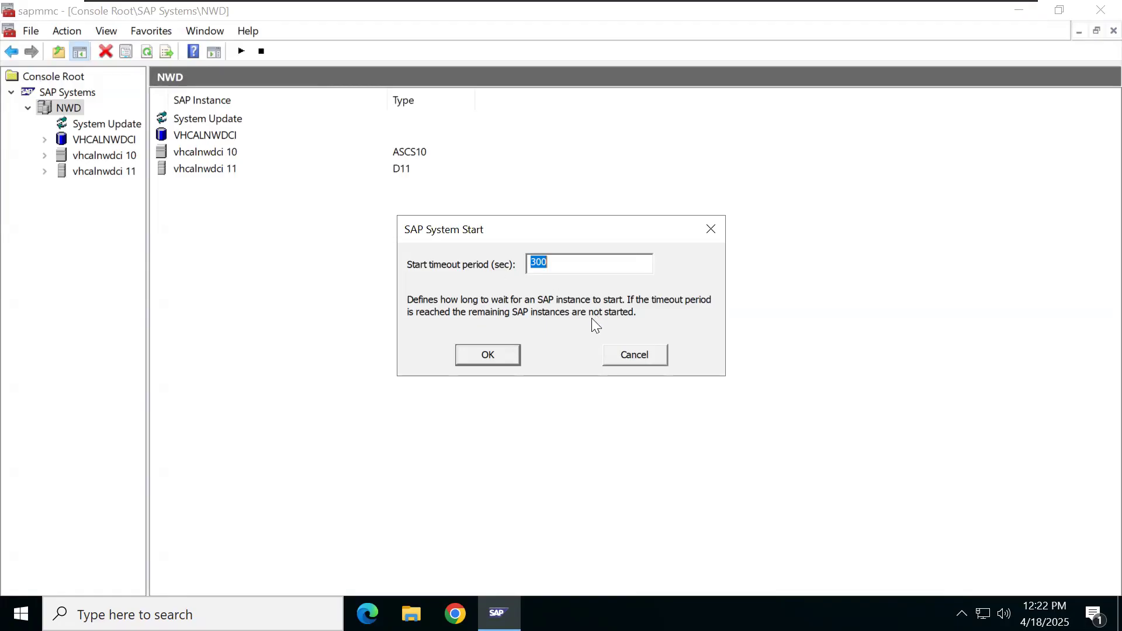
Step: Accept the 300-second timeout and enter the OS user's password to start NWD
{"action": "left_click", "coordinate": [497, 353]}
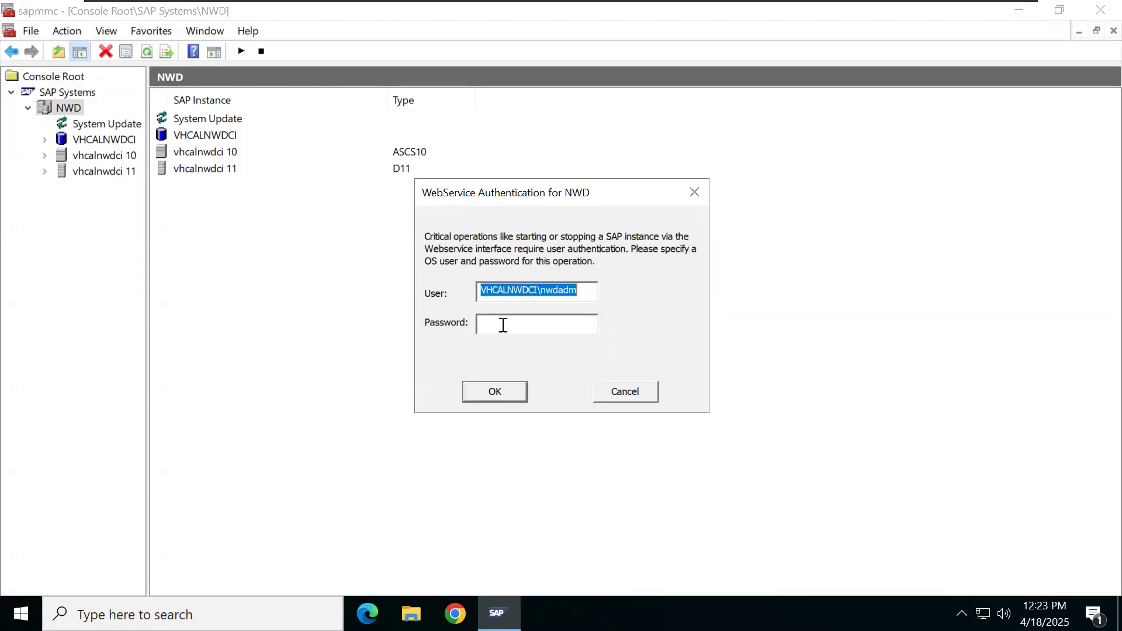
{"action": "left_click", "coordinate": [502, 324]}
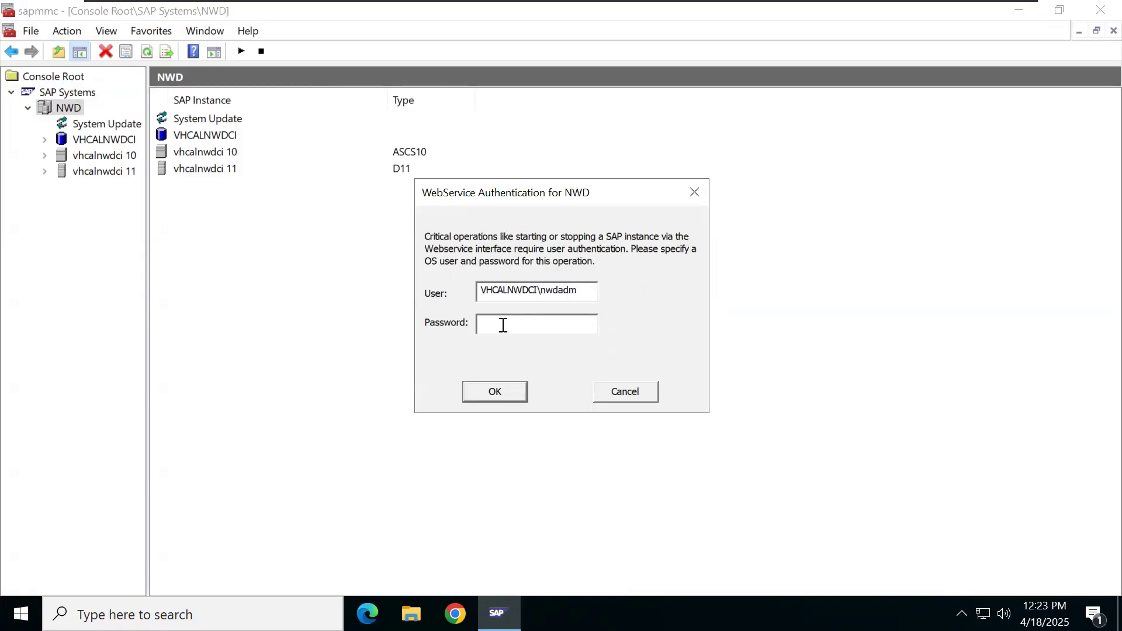
{"action": "type", "text": "**********"}
{"action": "left_click", "coordinate": [499, 388]}
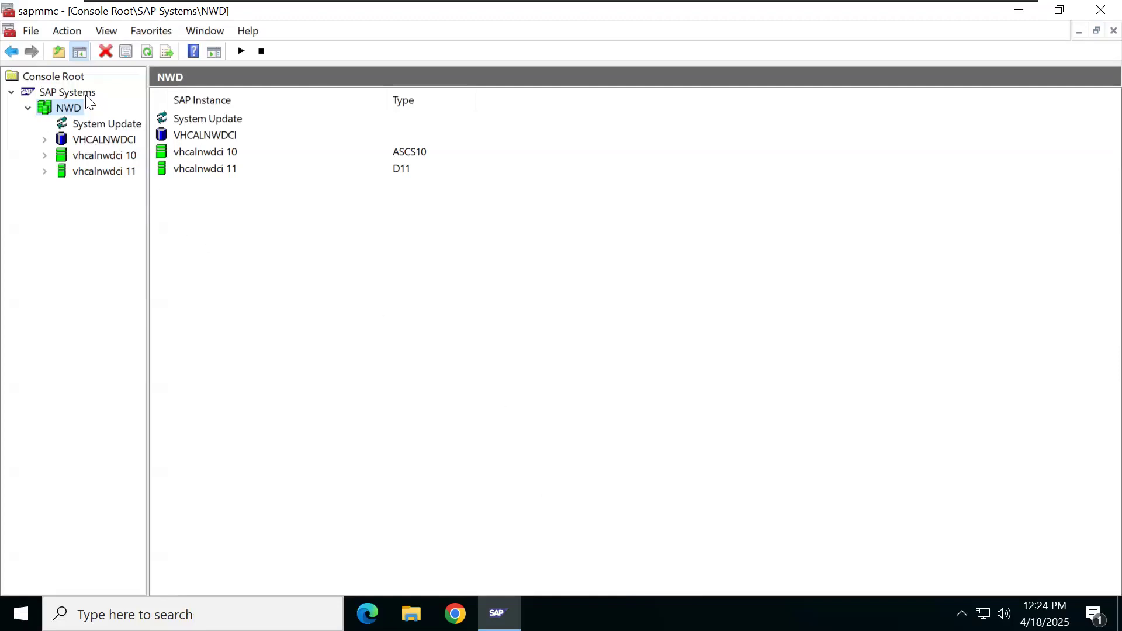
Step: Stop all NWD instances via All Tasks > Stop... with Hard (SIGINT) confirmed
{"action": "right_click", "coordinate": [69, 111]}
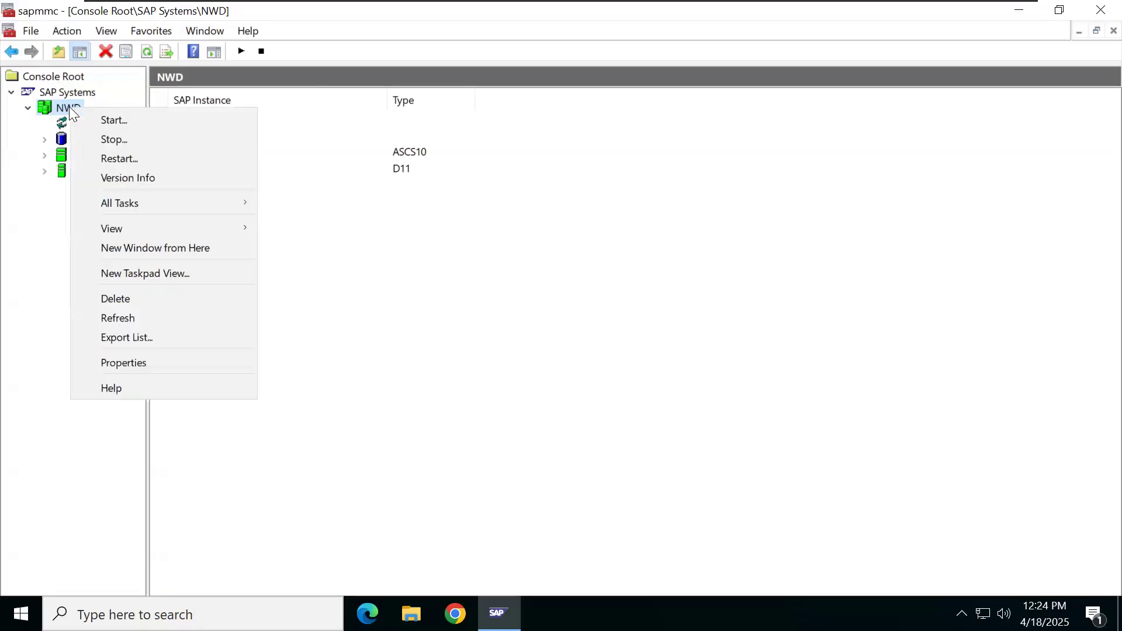
{"action": "mouse_move", "coordinate": [173, 202]}
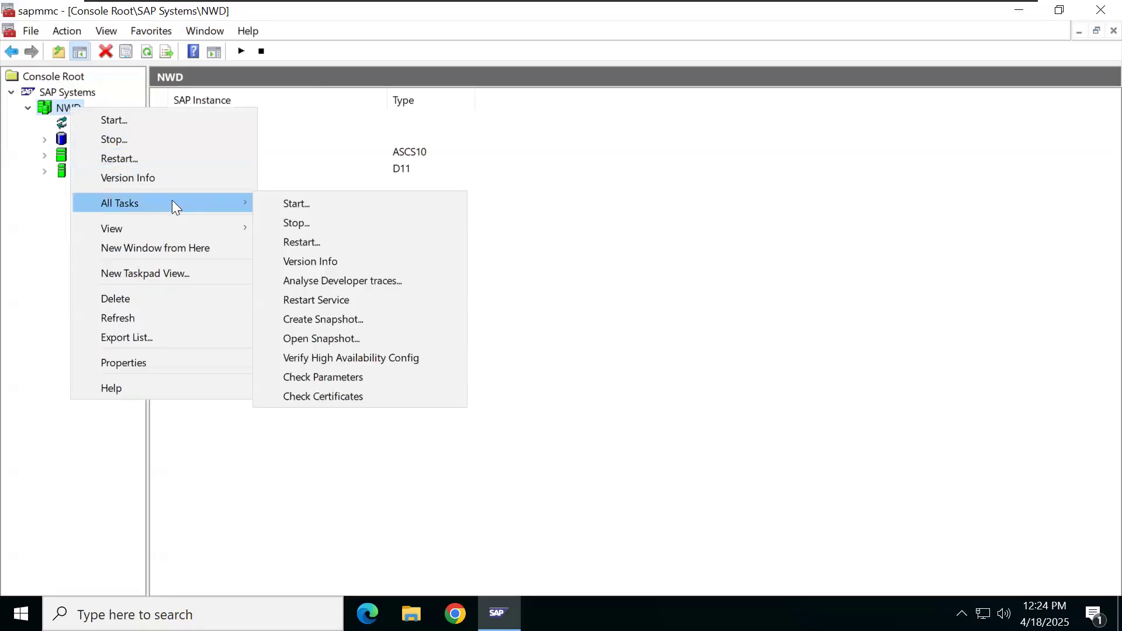
{"action": "left_click", "coordinate": [295, 224]}
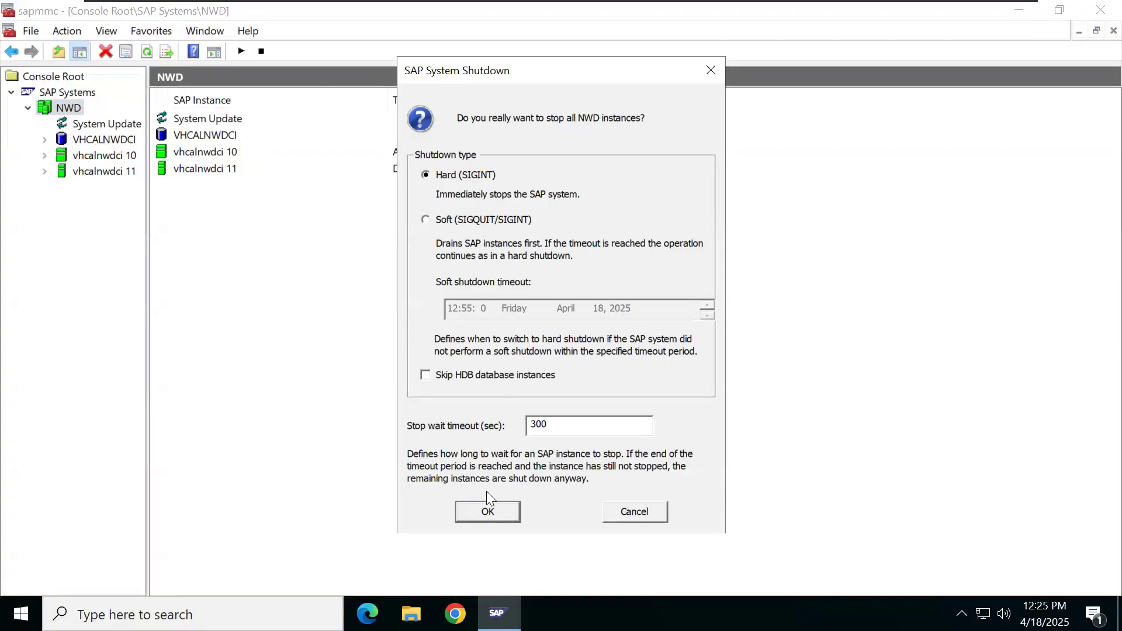
{"action": "left_click", "coordinate": [493, 512]}
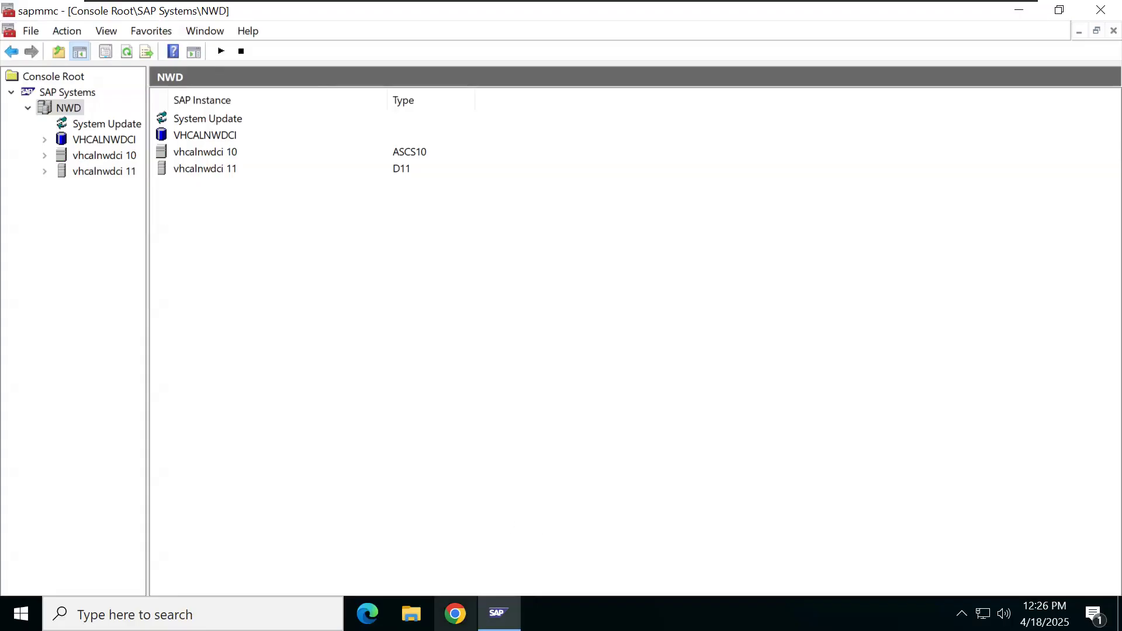
Step: Close the console without saving settings and relaunch it with admin rights
{"action": "left_click", "coordinate": [1098, 12]}
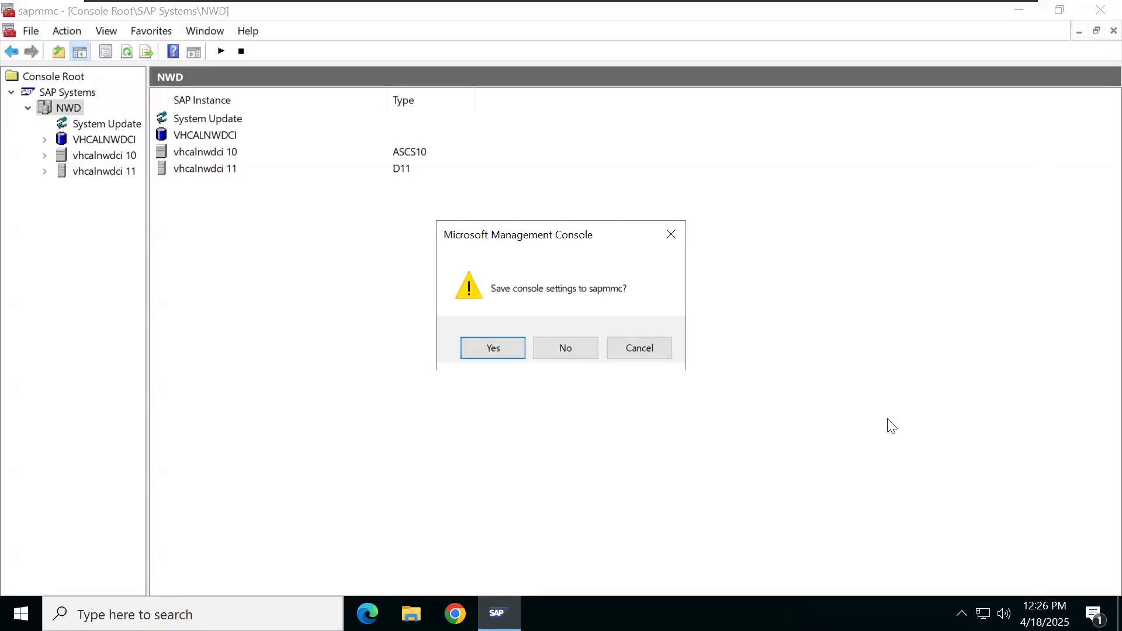
{"action": "left_click", "coordinate": [566, 351]}
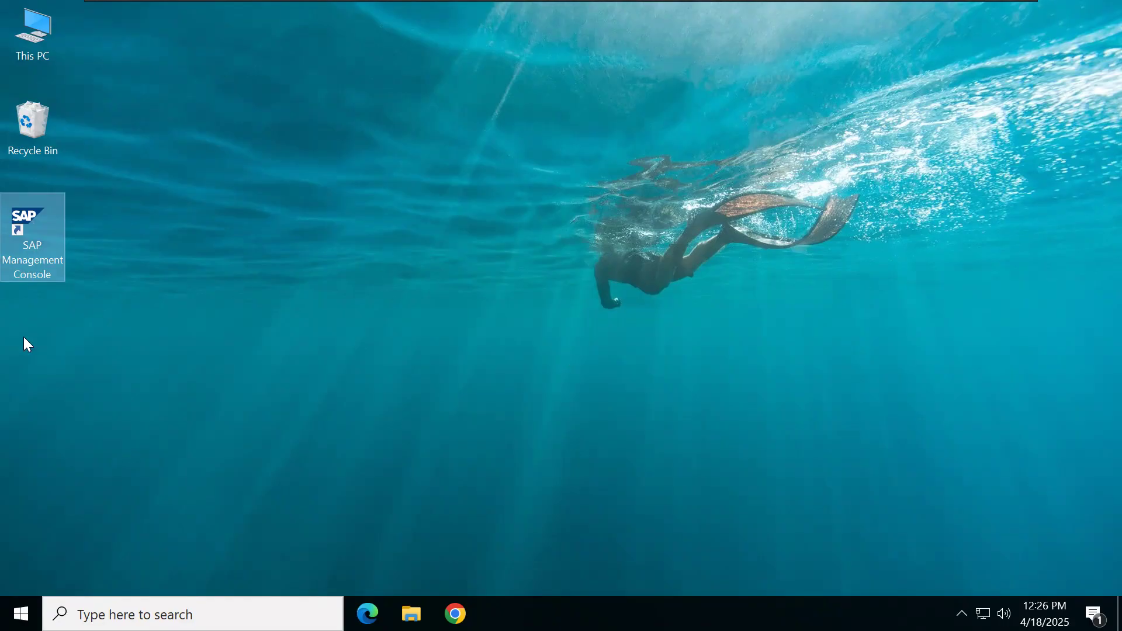
{"action": "double_click", "coordinate": [36, 224]}
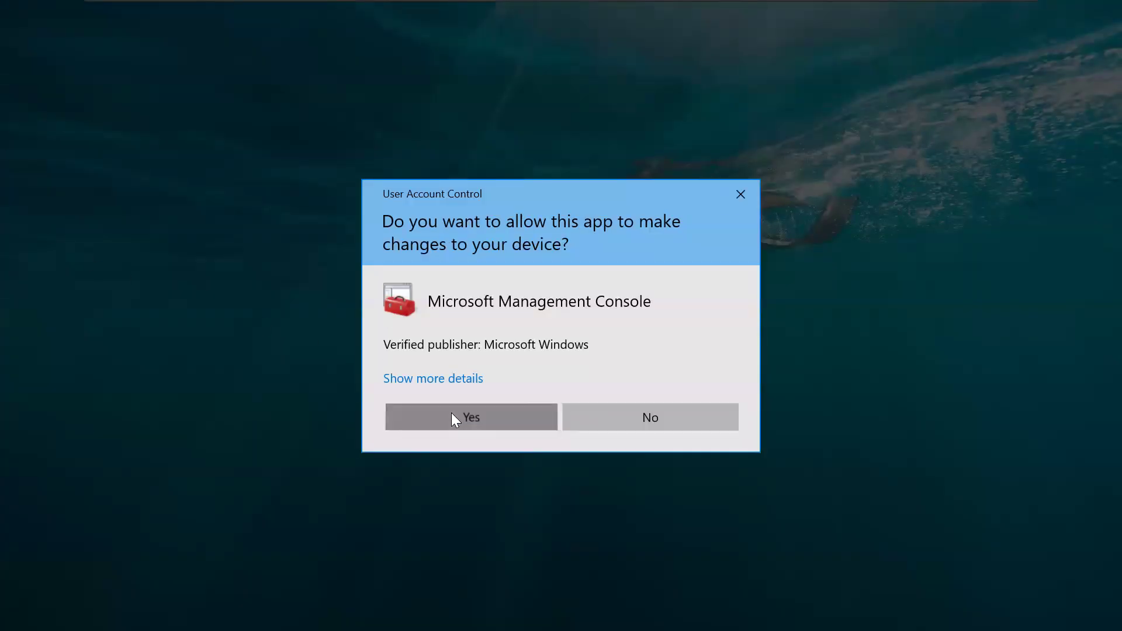
{"action": "left_click", "coordinate": [453, 417]}
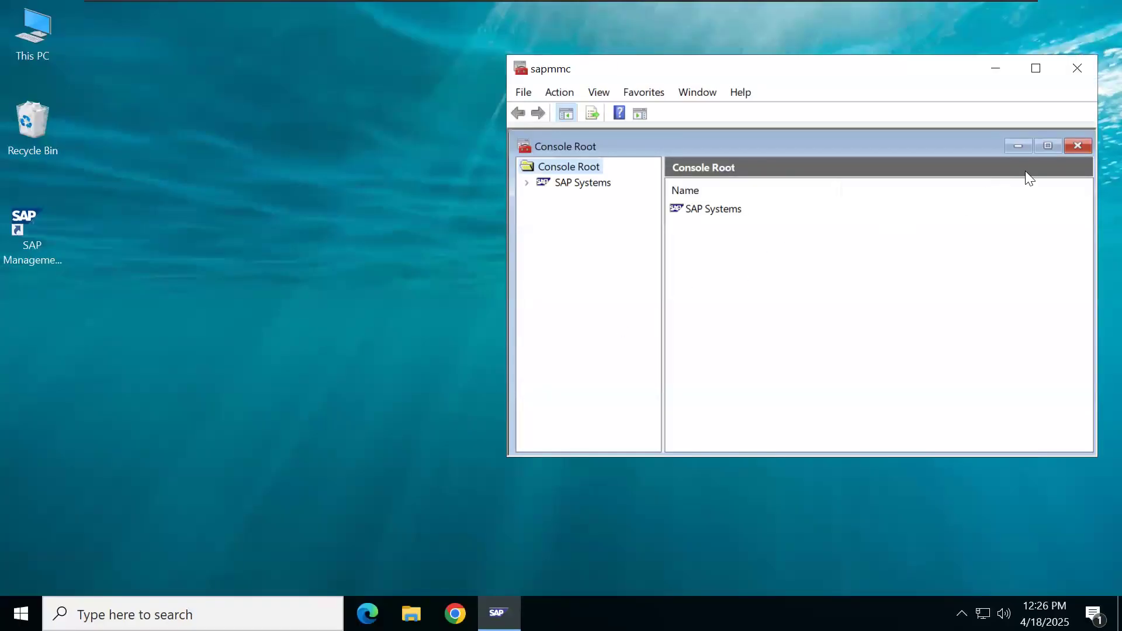
Step: Maximize the console, expand SAP Systems > NWD to list its instances, and widen the tree pane
{"action": "left_click", "coordinate": [1046, 145]}
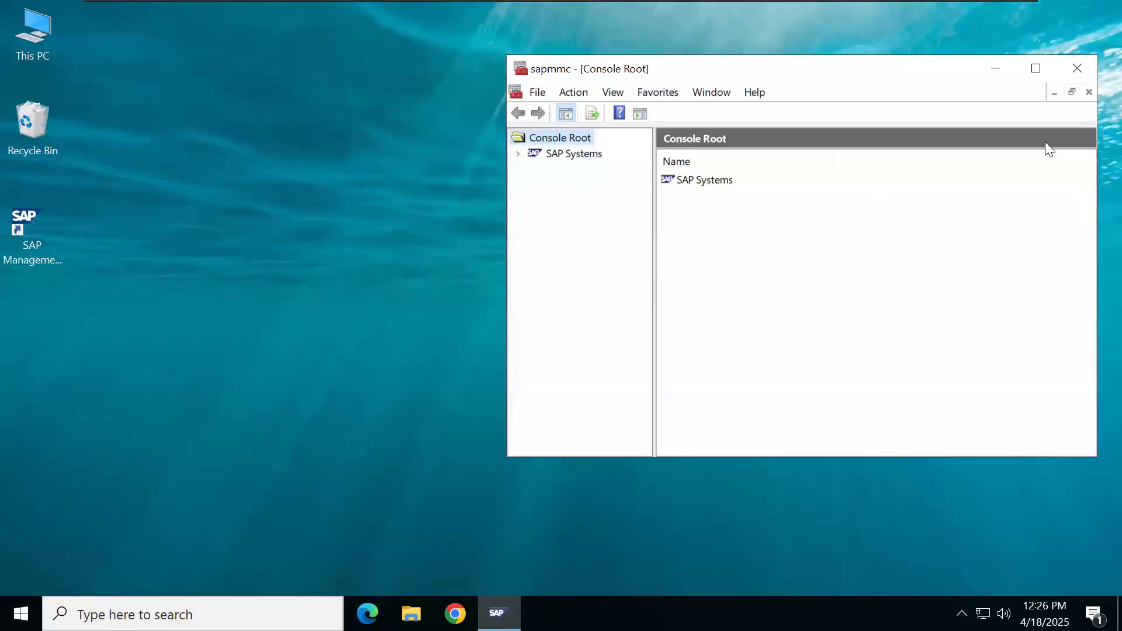
{"action": "left_click", "coordinate": [1036, 68]}
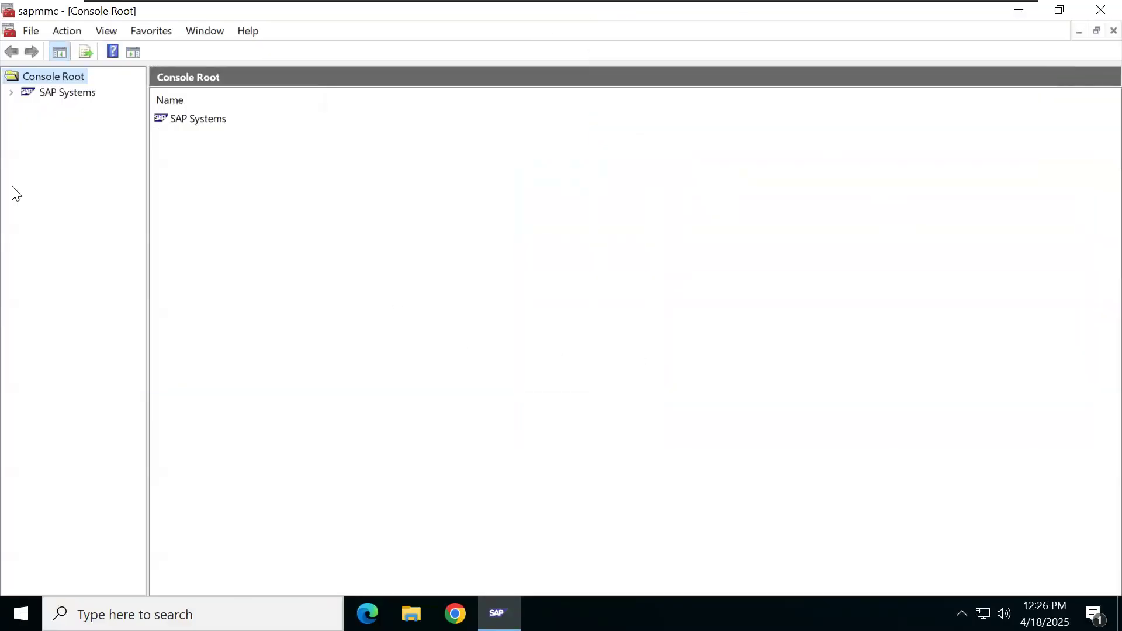
{"action": "left_click", "coordinate": [13, 92]}
{"action": "left_click", "coordinate": [29, 109]}
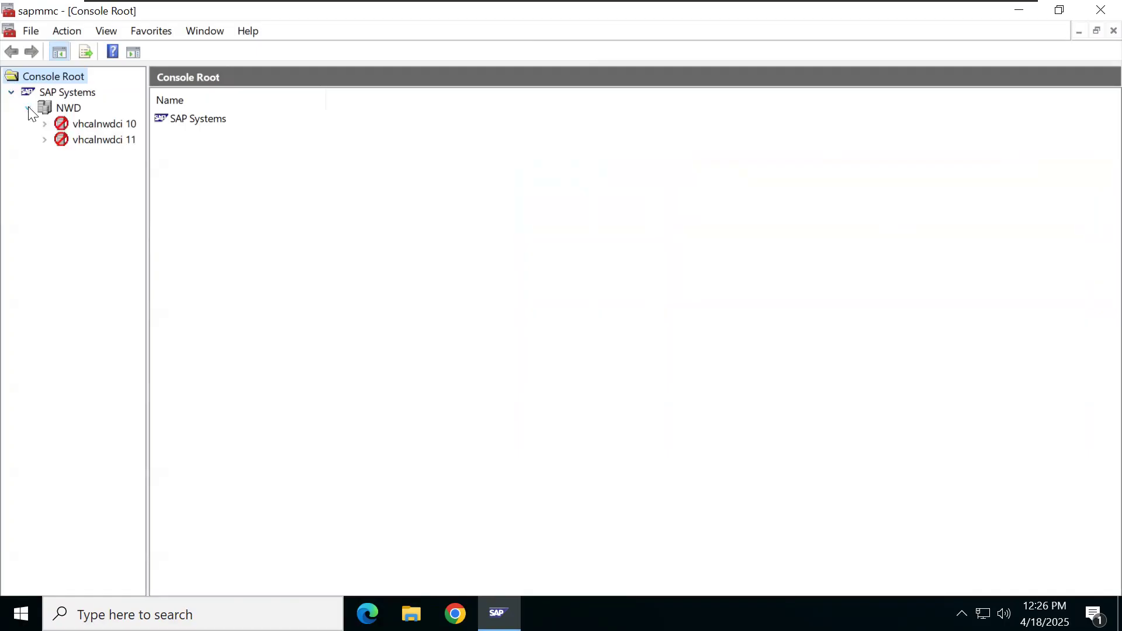
{"action": "left_click", "coordinate": [77, 108]}
{"action": "left_click_drag", "start_coordinate": [147, 92], "coordinate": [193, 171]}
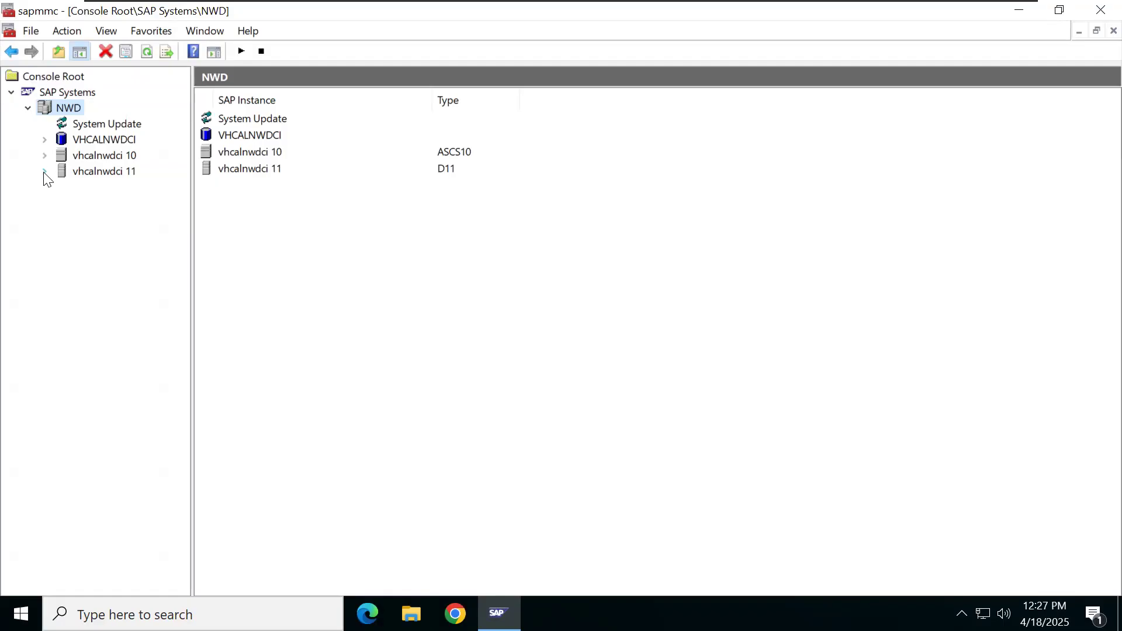
Step: Start instance vhcalnwdci 11, authenticating with the NWD operating-system user's password
{"action": "left_click", "coordinate": [82, 171]}
{"action": "right_click", "coordinate": [84, 177]}
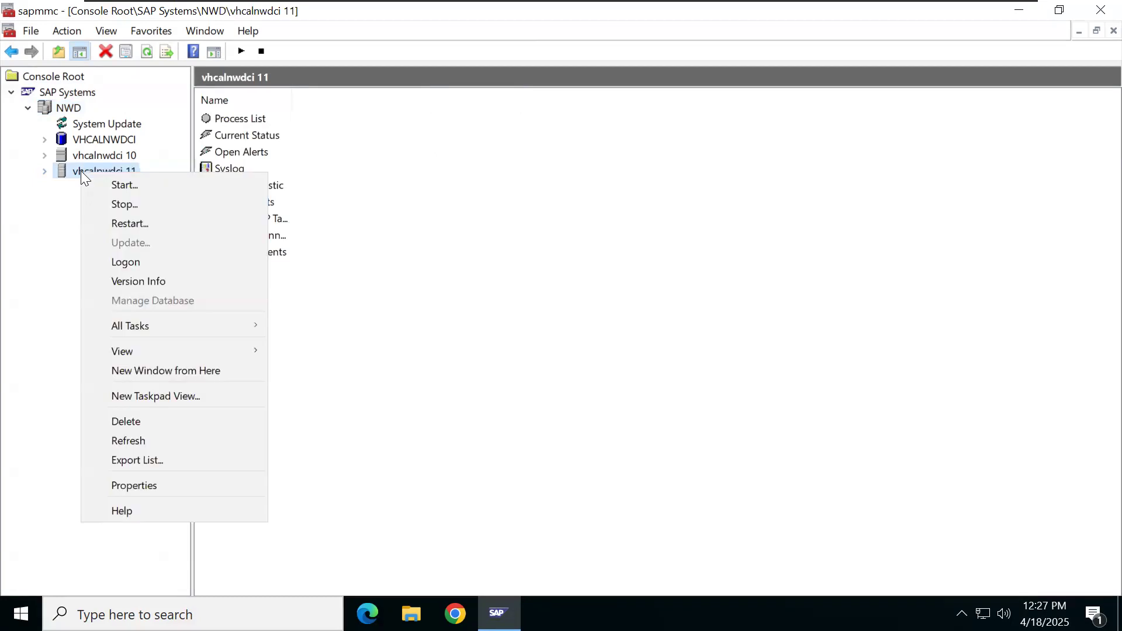
{"action": "left_click", "coordinate": [123, 185]}
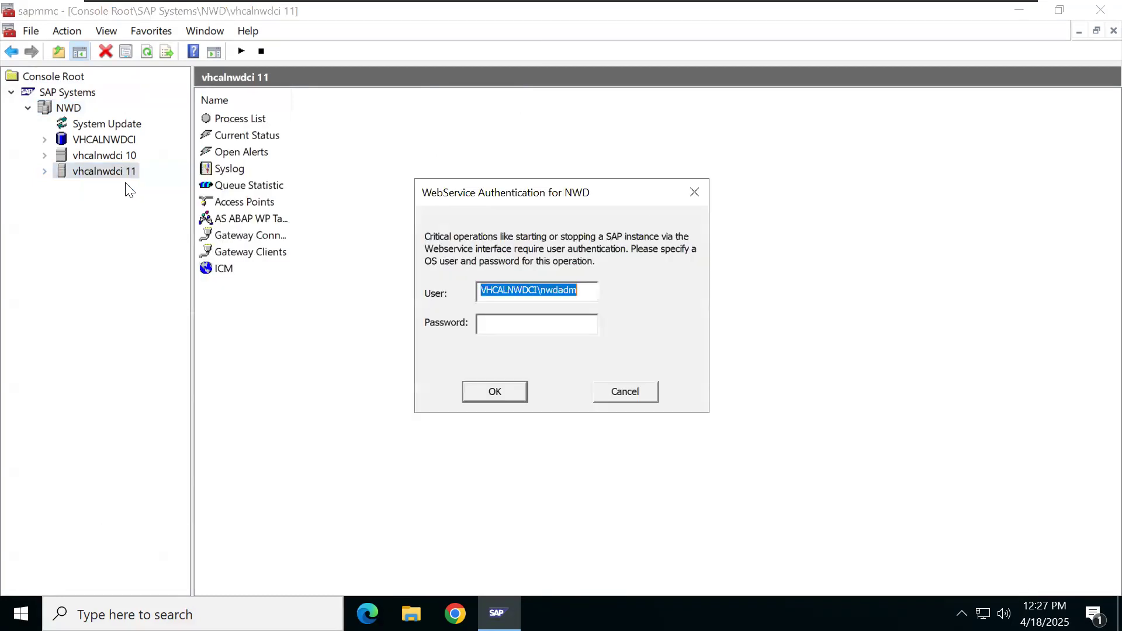
{"action": "left_click", "coordinate": [494, 325]}
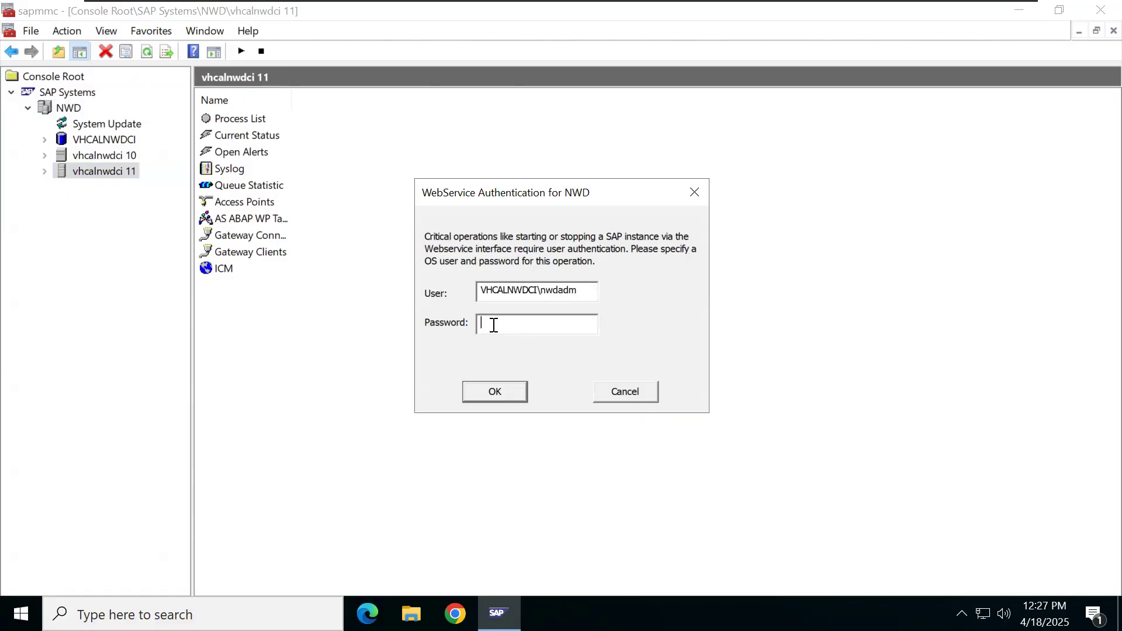
{"action": "type", "text": "**********"}
{"action": "left_click", "coordinate": [474, 393]}
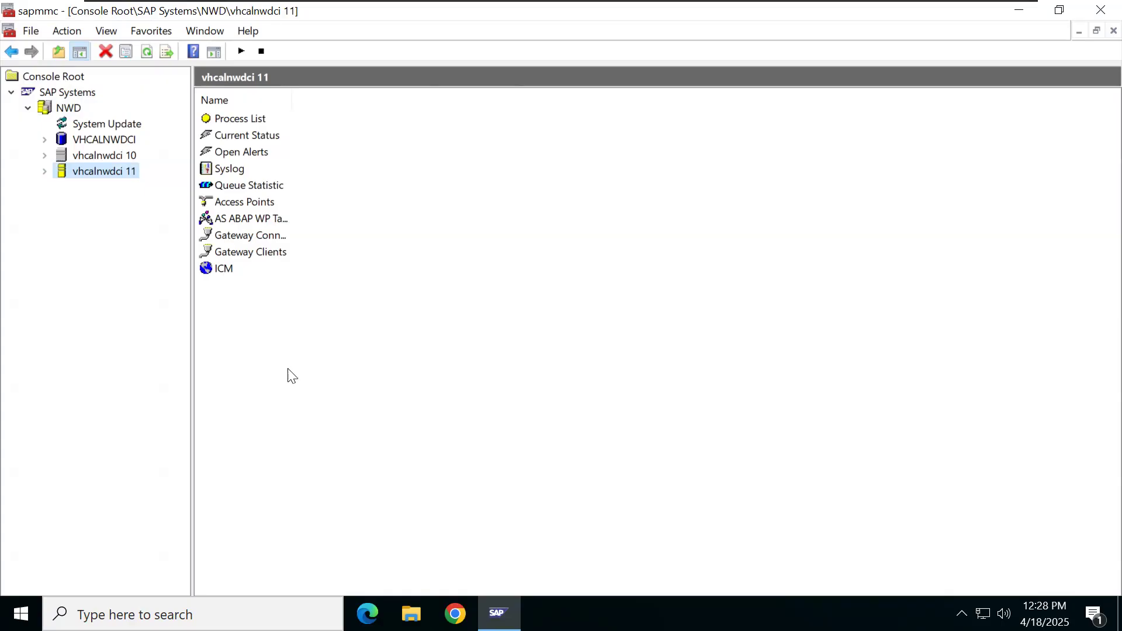
Step: Expand vhcalnwdci 11 and show its Process List, with the dispatcher still starting
{"action": "left_click", "coordinate": [45, 172]}
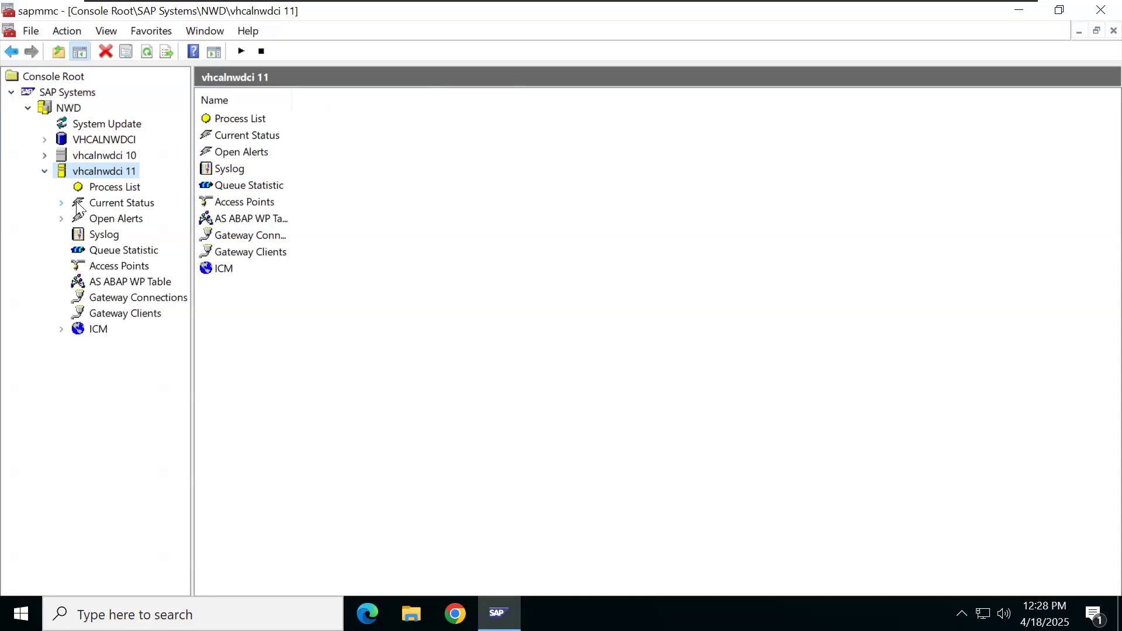
{"action": "left_click", "coordinate": [98, 190]}
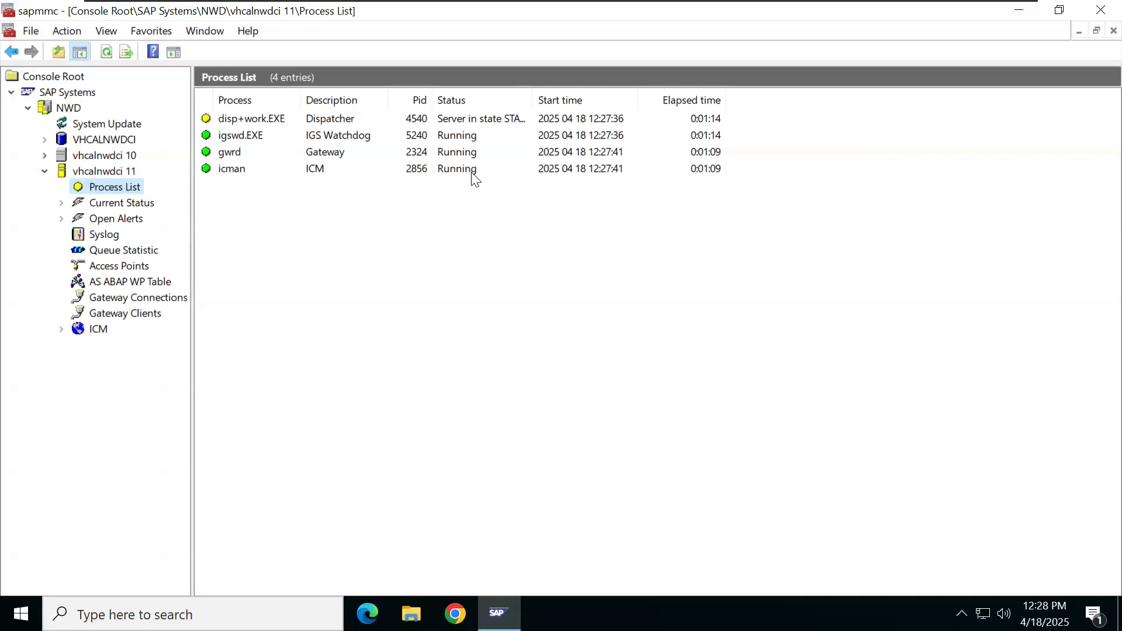
Step: Check the 19 ABAP work processes, then widen the Status column and select disp+work.EXE
{"action": "left_click", "coordinate": [146, 283]}
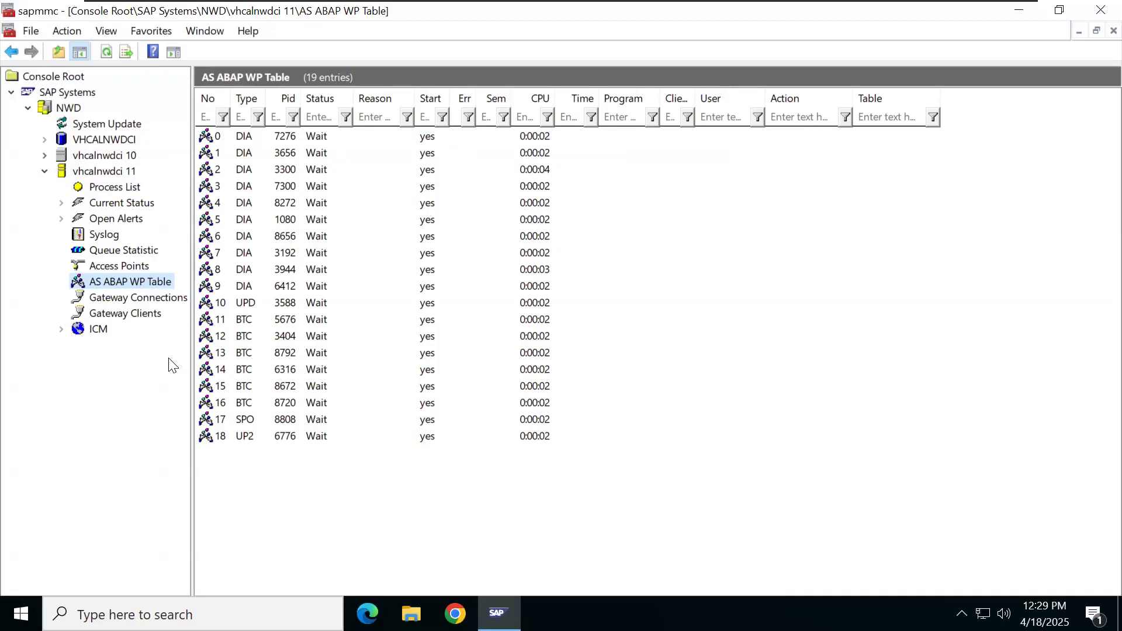
{"action": "left_click", "coordinate": [94, 191]}
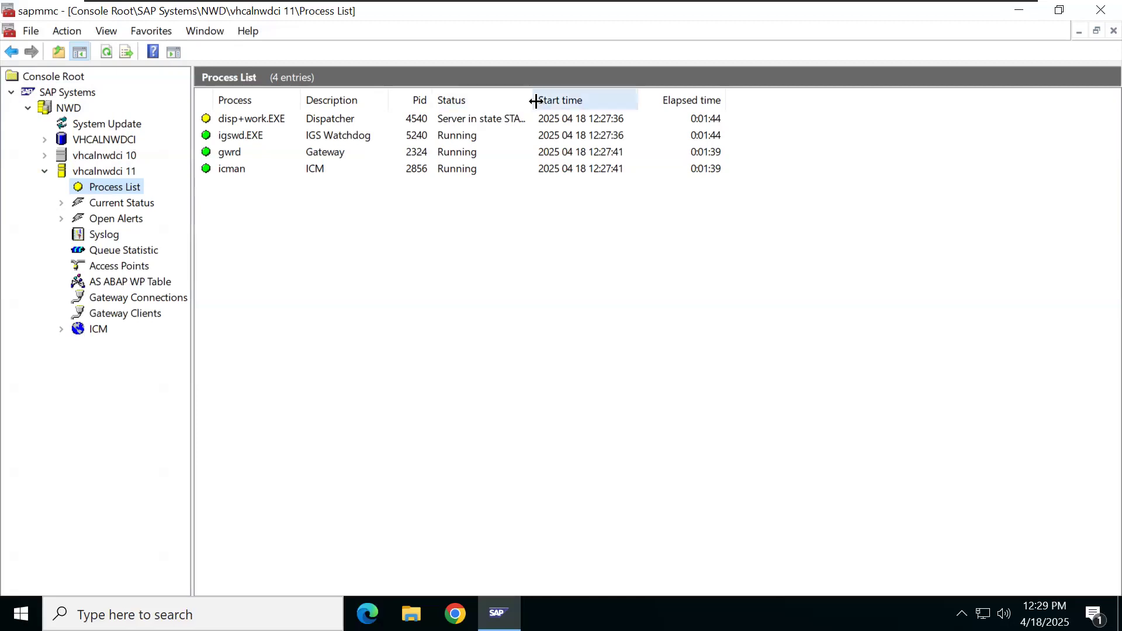
{"action": "left_click_drag", "start_coordinate": [532, 100], "coordinate": [603, 147]}
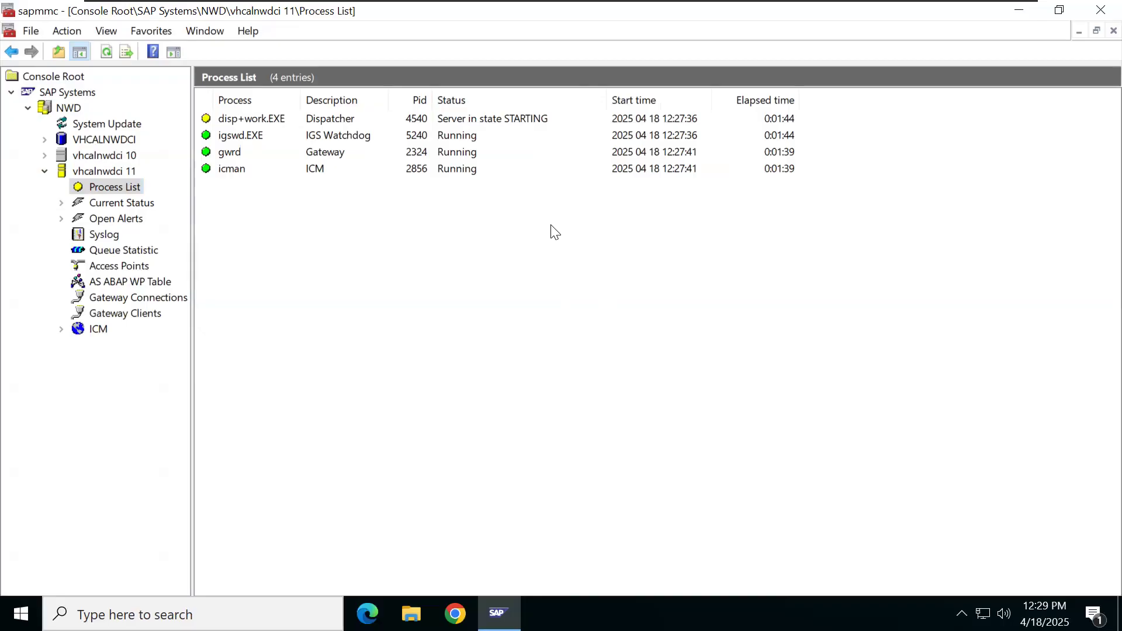
{"action": "left_click", "coordinate": [309, 119]}
Step: Open the dispatcher's dev_disp developer trace and read down to its message-server connection warnings
{"action": "right_click", "coordinate": [309, 120]}
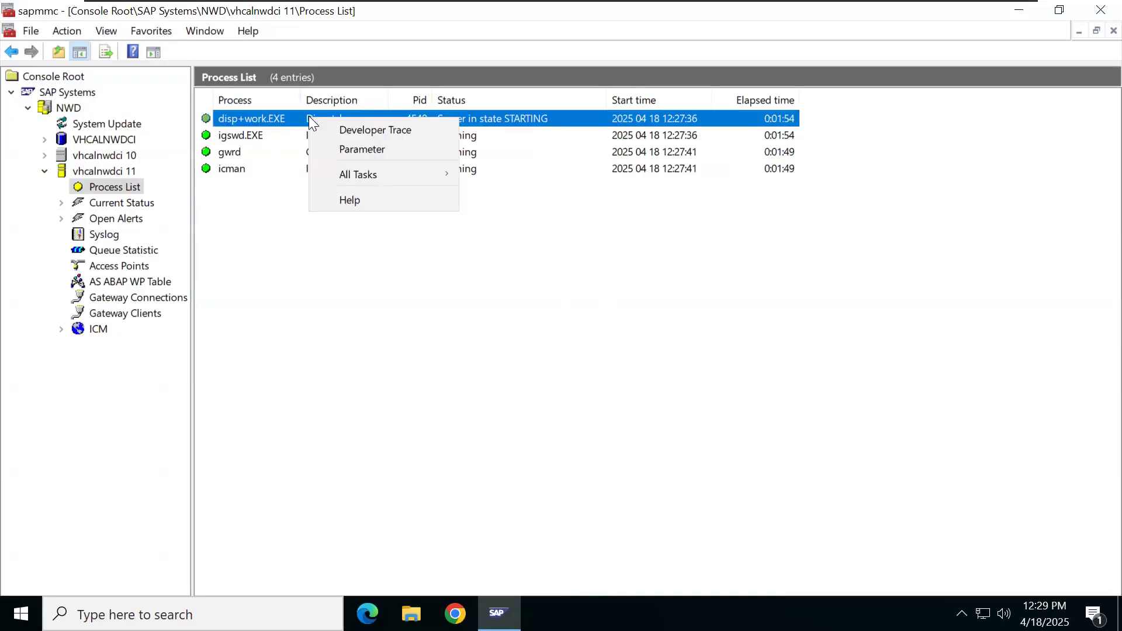
{"action": "left_click", "coordinate": [360, 128]}
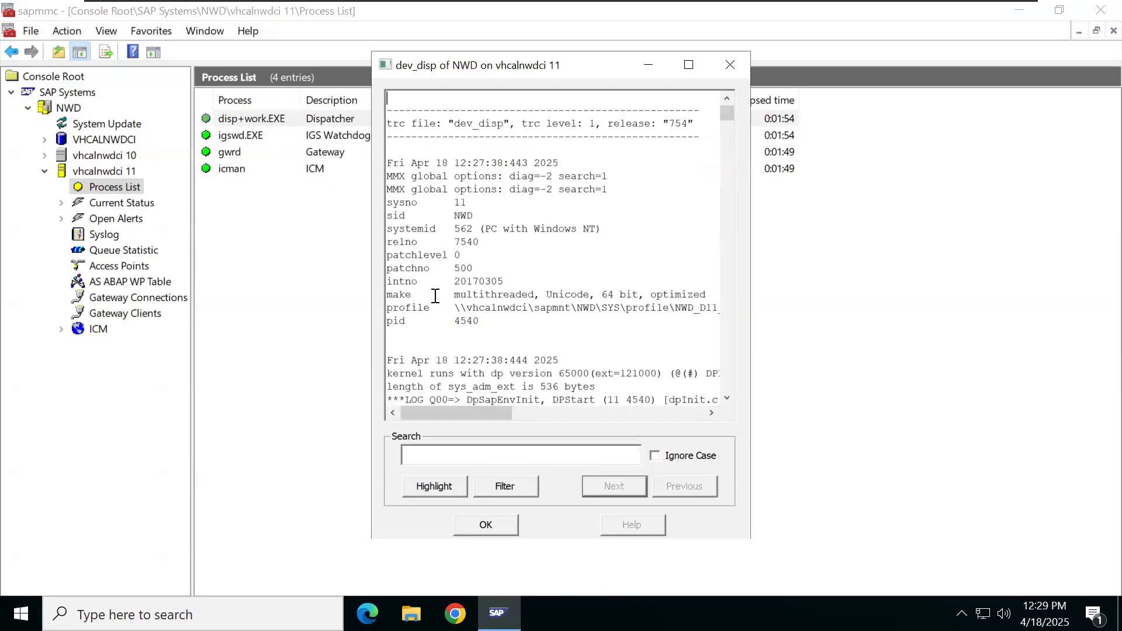
{"action": "scroll", "coordinate": [479, 358], "scroll_direction": "down", "scroll_amount": 20}
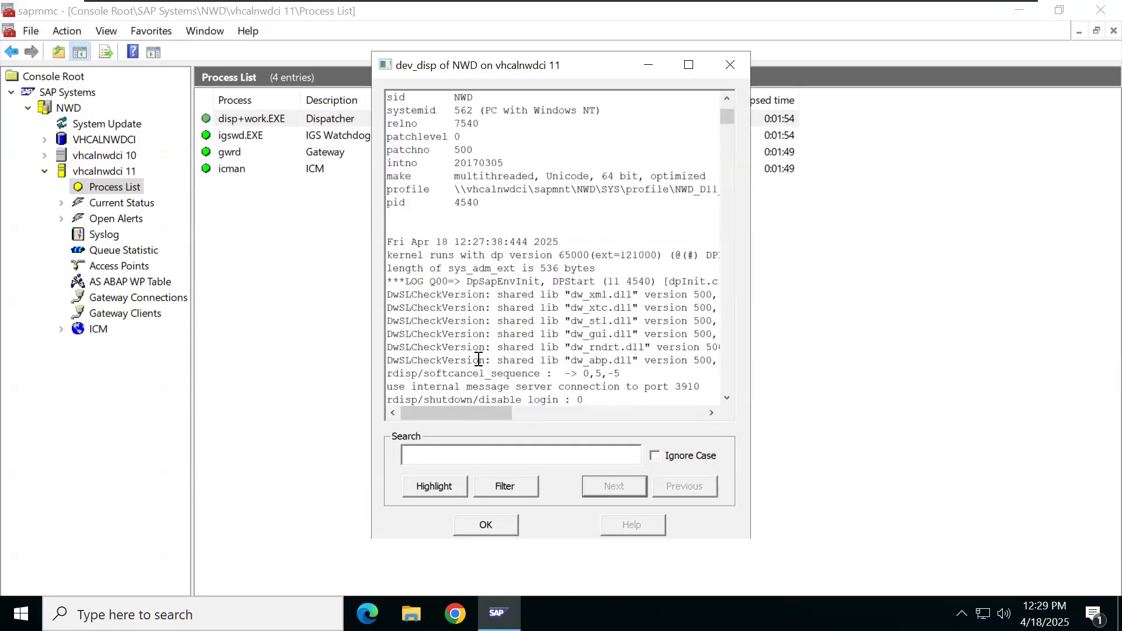
{"action": "scroll", "coordinate": [479, 359], "scroll_direction": "down", "scroll_amount": 20}
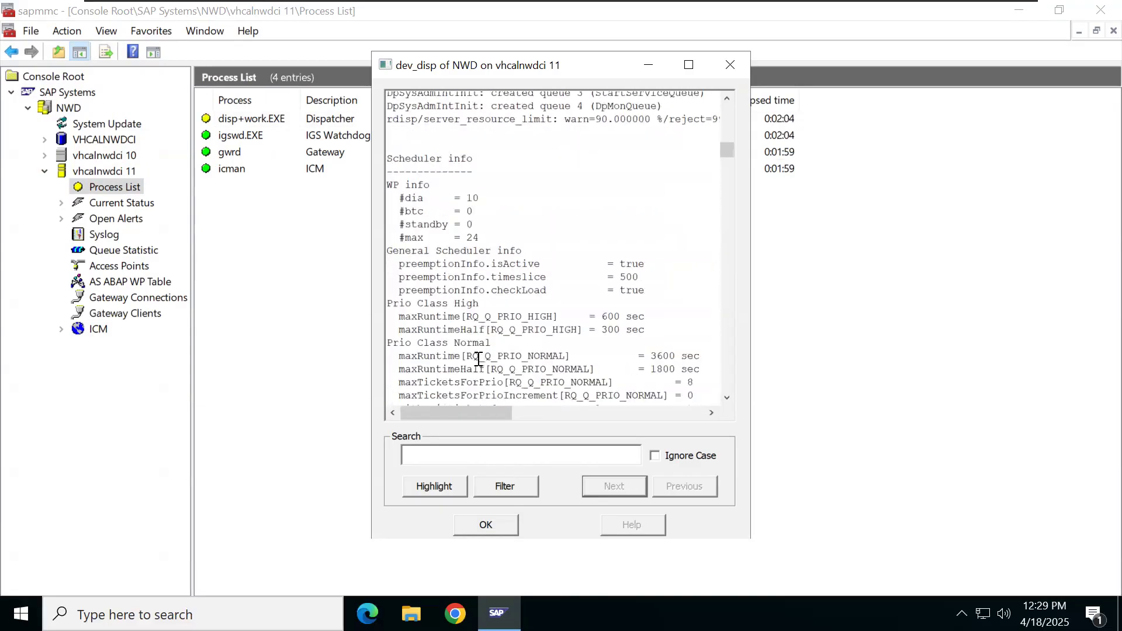
{"action": "scroll", "coordinate": [479, 358], "scroll_direction": "down", "scroll_amount": 20}
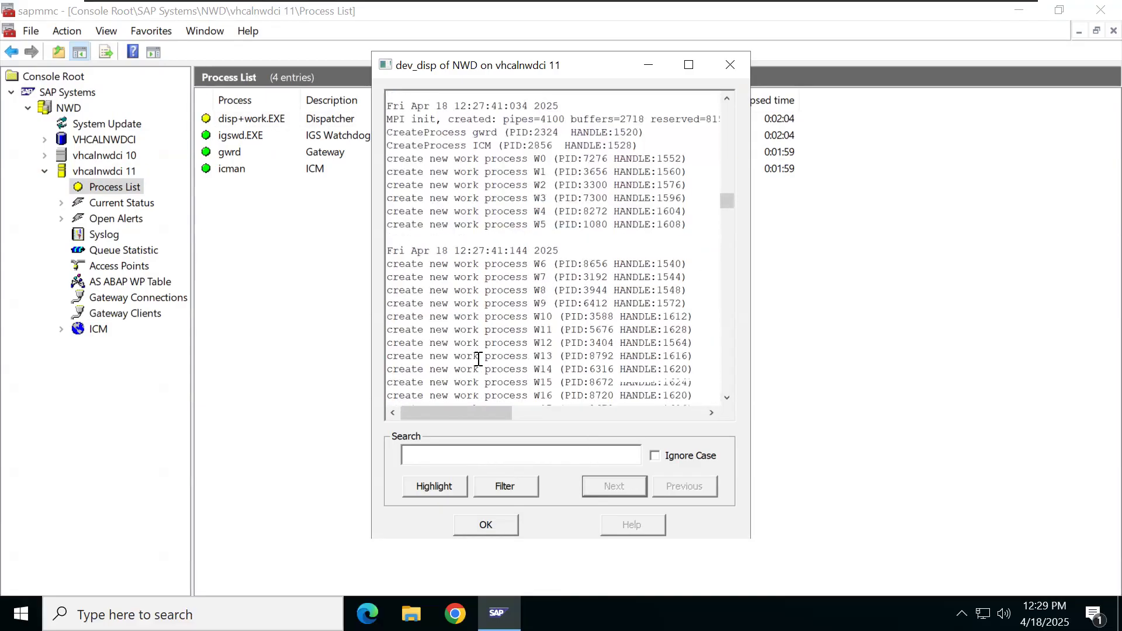
{"action": "scroll", "coordinate": [479, 358], "scroll_direction": "down", "scroll_amount": 20}
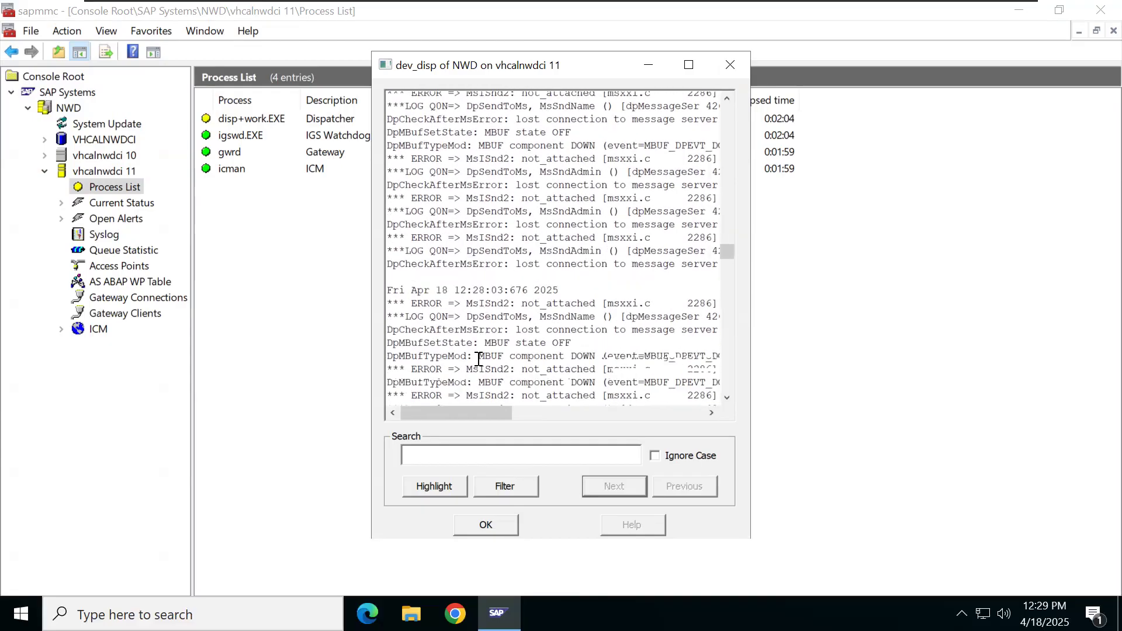
{"action": "scroll", "coordinate": [479, 358], "scroll_direction": "down", "scroll_amount": 20}
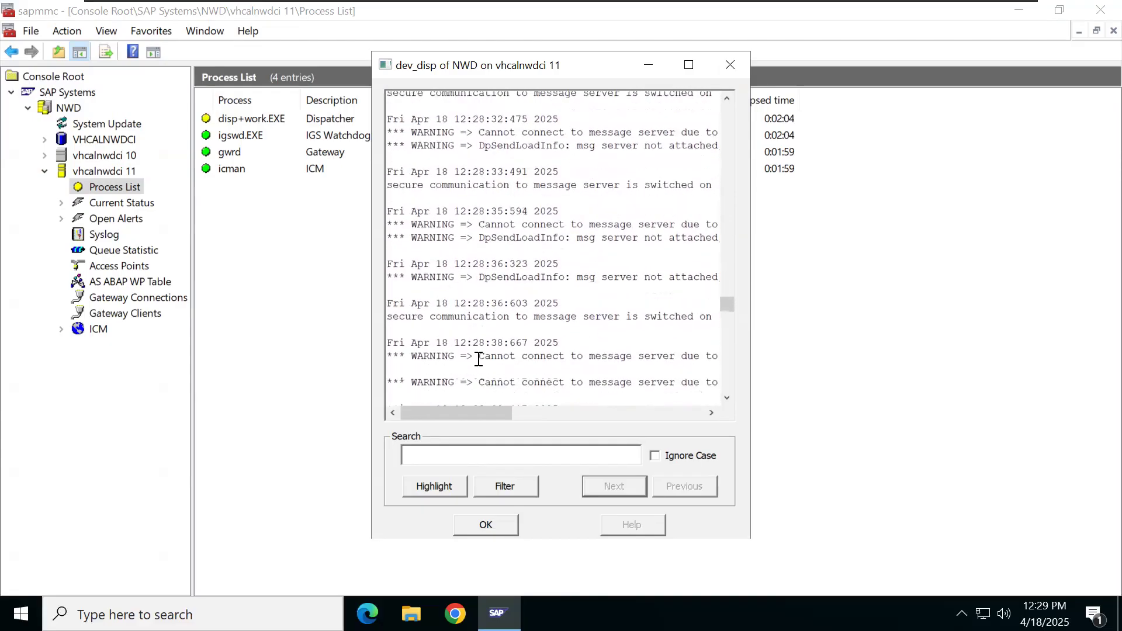
{"action": "scroll", "coordinate": [479, 359], "scroll_direction": "down", "scroll_amount": 20}
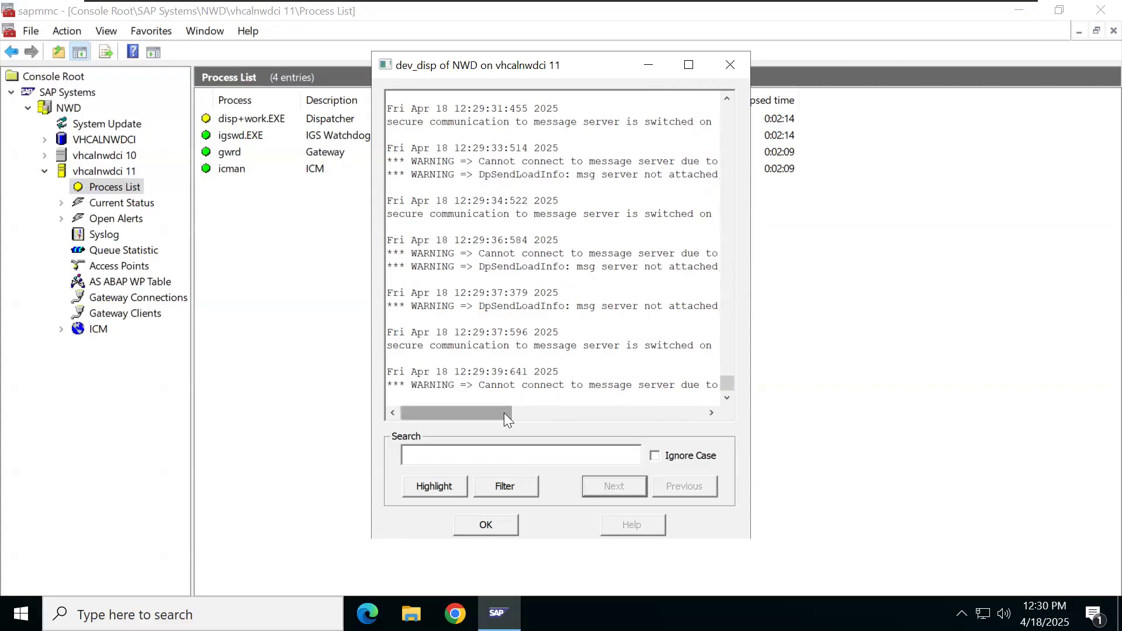
Step: Read the full ends of the trace's warning lines, then close the dev_disp trace
{"action": "left_click_drag", "start_coordinate": [504, 413], "coordinate": [550, 413]}
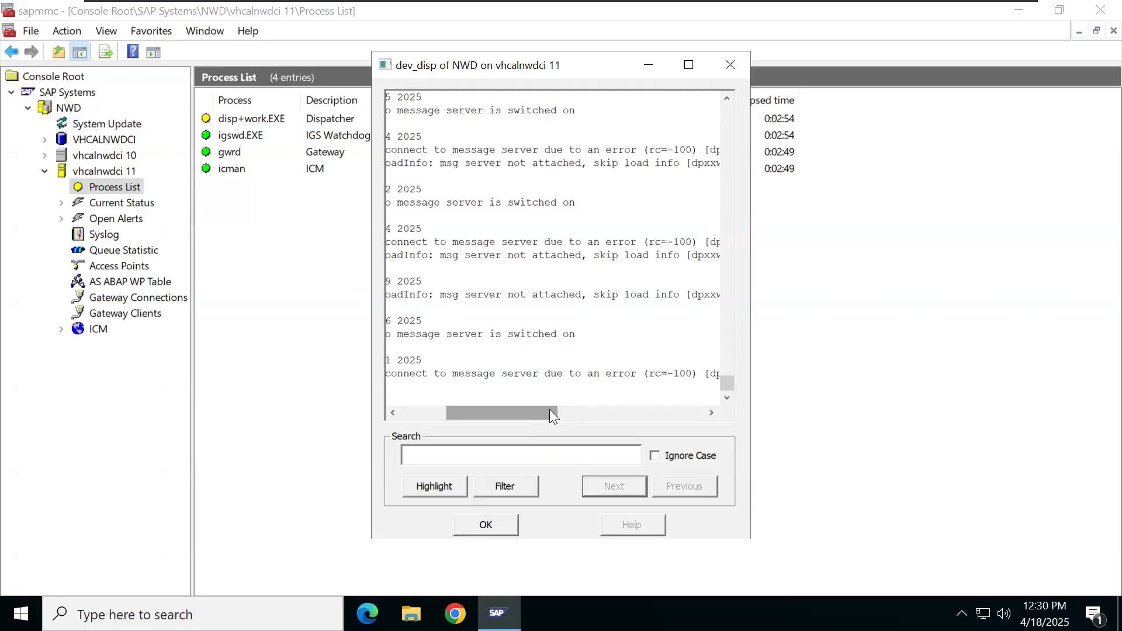
{"action": "left_click_drag", "start_coordinate": [551, 410], "coordinate": [572, 414]}
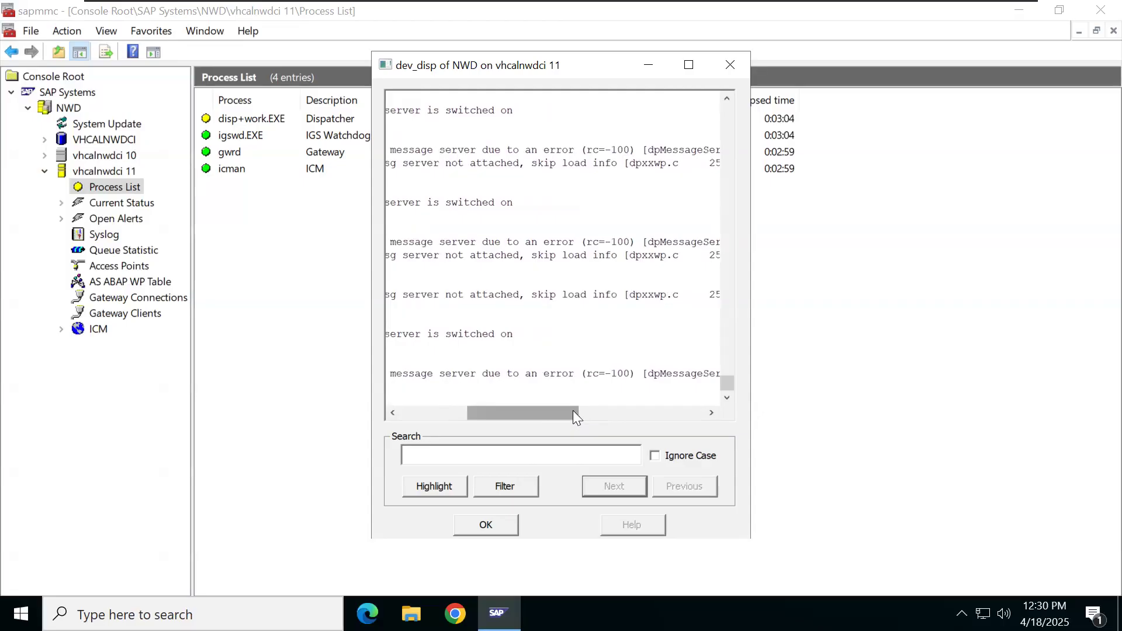
{"action": "left_click", "coordinate": [495, 523]}
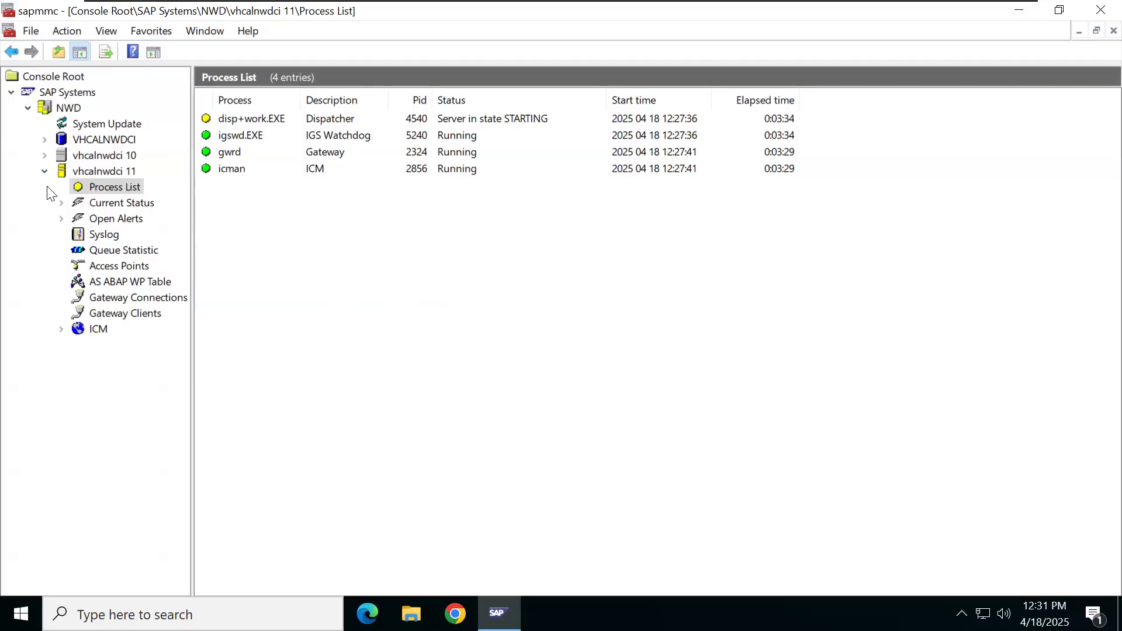
Step: Start instance vhcalnwdci 10, then refresh instance 11's Process List until the dispatcher shows Running
{"action": "left_click", "coordinate": [77, 156]}
{"action": "right_click", "coordinate": [78, 156]}
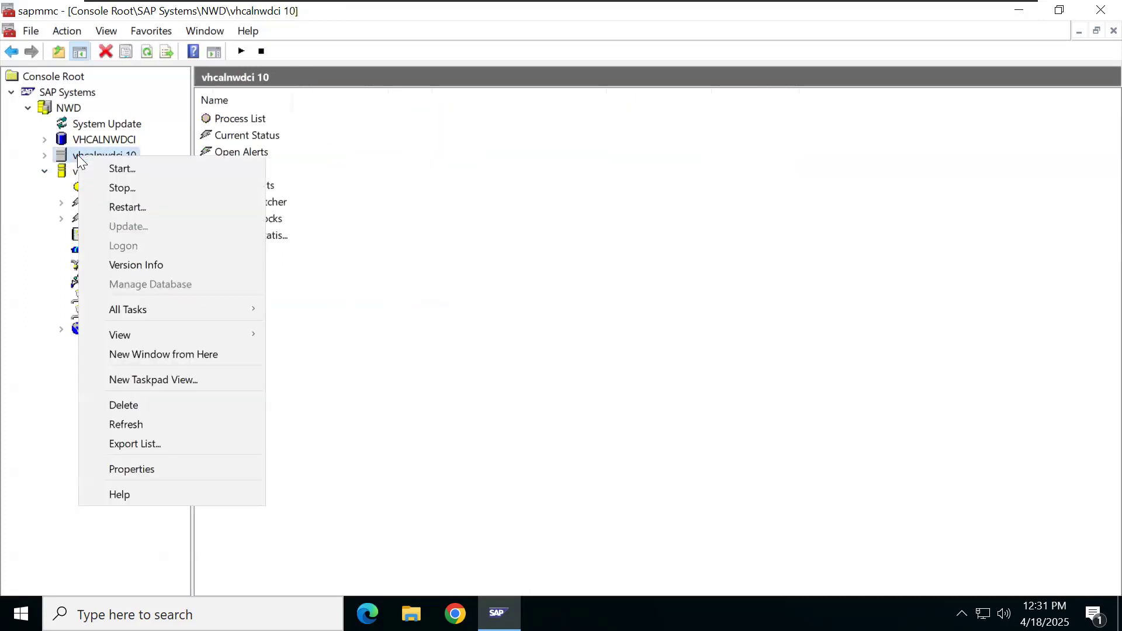
{"action": "left_click", "coordinate": [121, 168]}
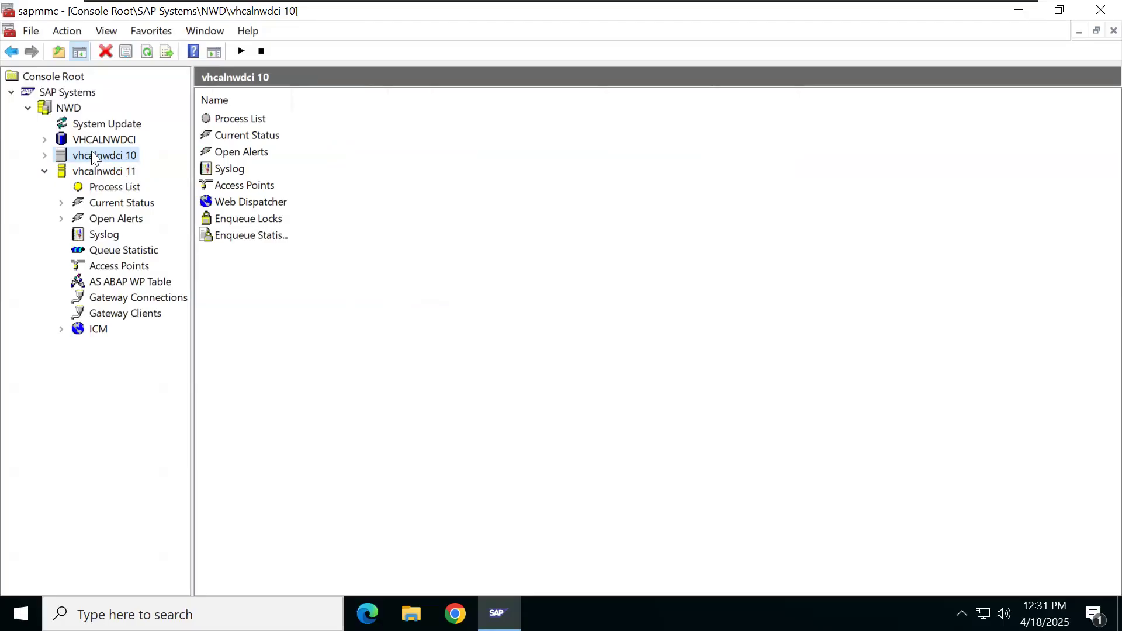
{"action": "left_click", "coordinate": [94, 187]}
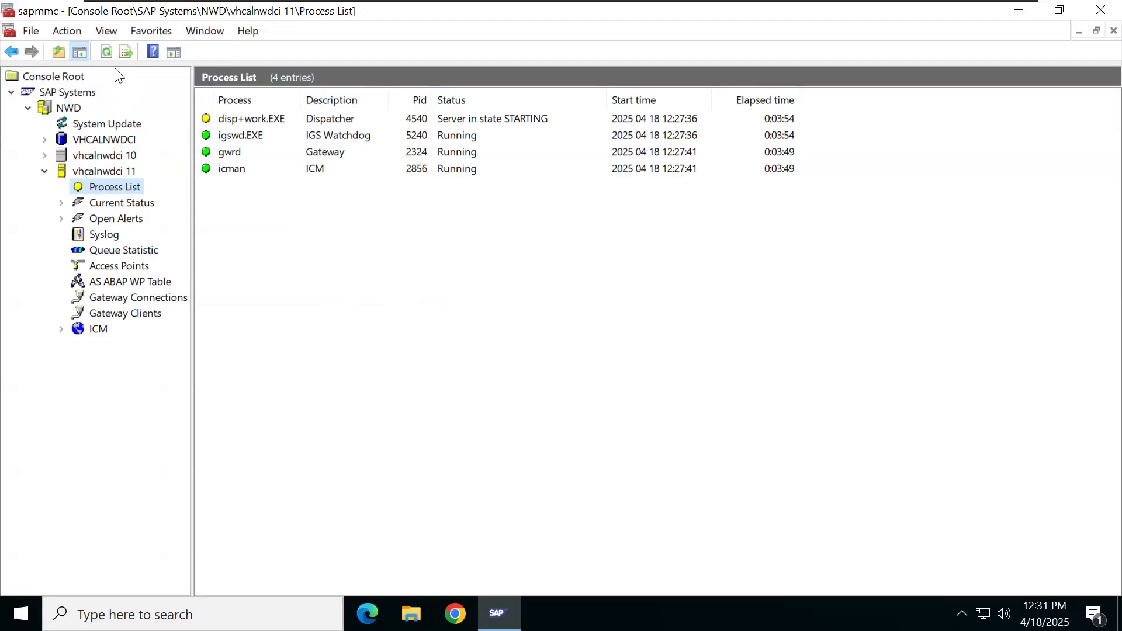
{"action": "left_click", "coordinate": [105, 56]}
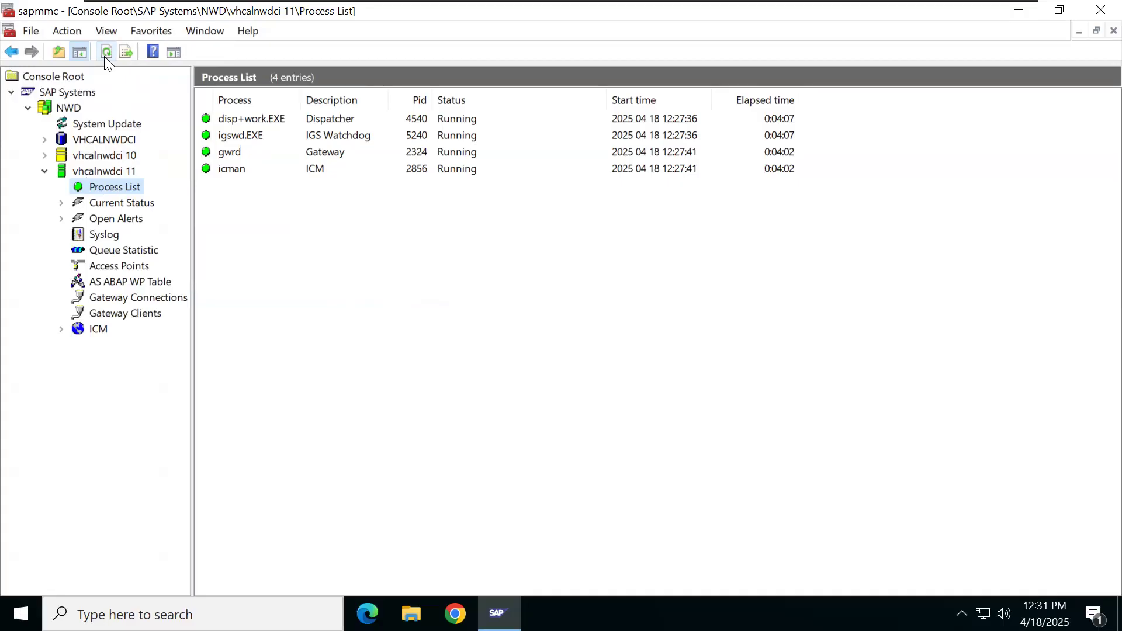
Step: Confirm vhcalnwdci 10's three processes are green, then minimize the console and VM to reach the Word notes
{"action": "left_click", "coordinate": [45, 156]}
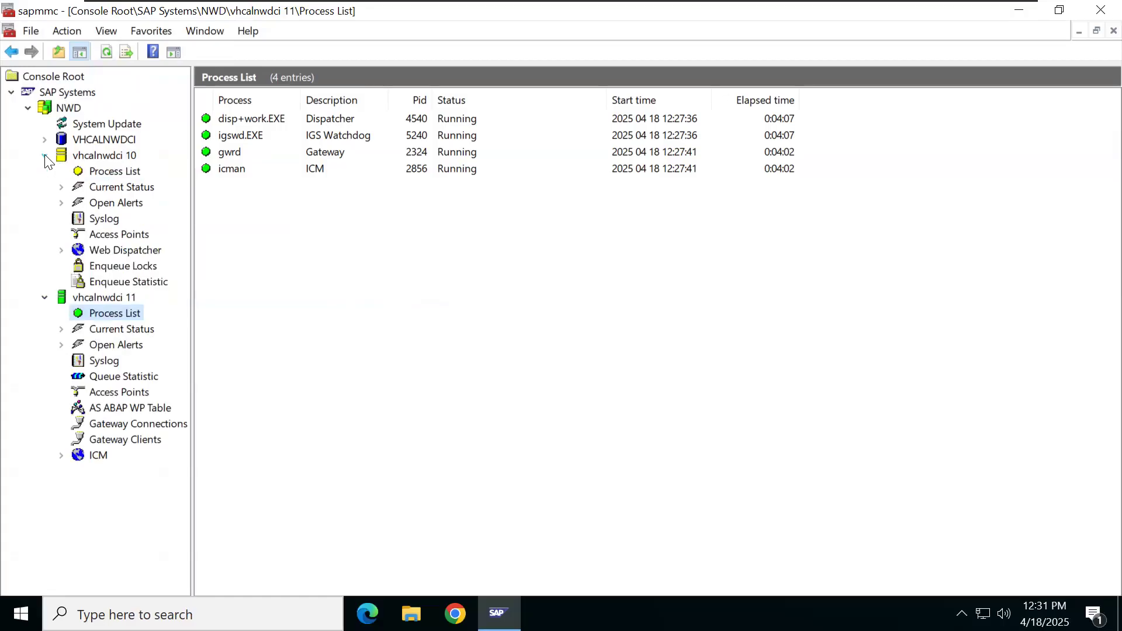
{"action": "left_click", "coordinate": [98, 175]}
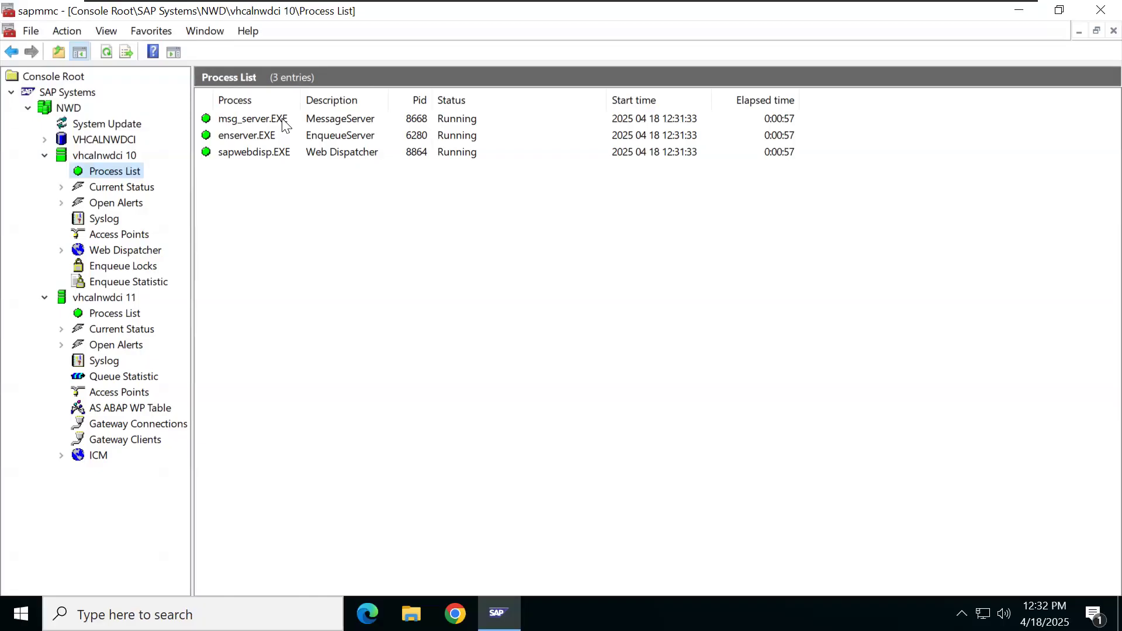
{"action": "left_click", "coordinate": [1017, 10]}
{"action": "mouse_move", "coordinate": [945, 1]}
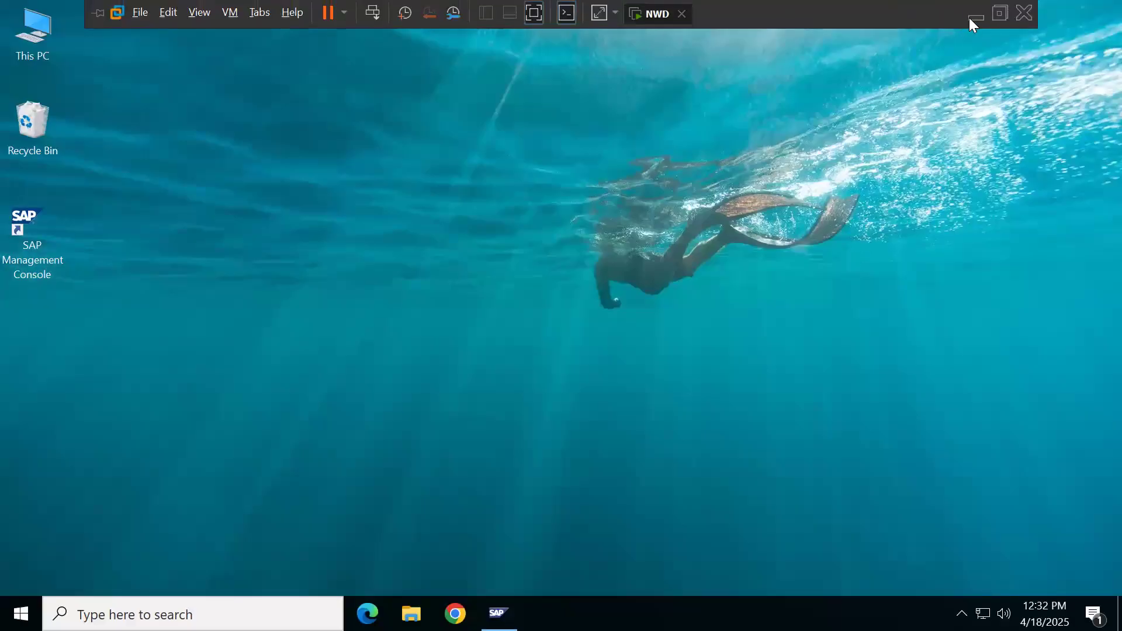
{"action": "left_click", "coordinate": [974, 12]}
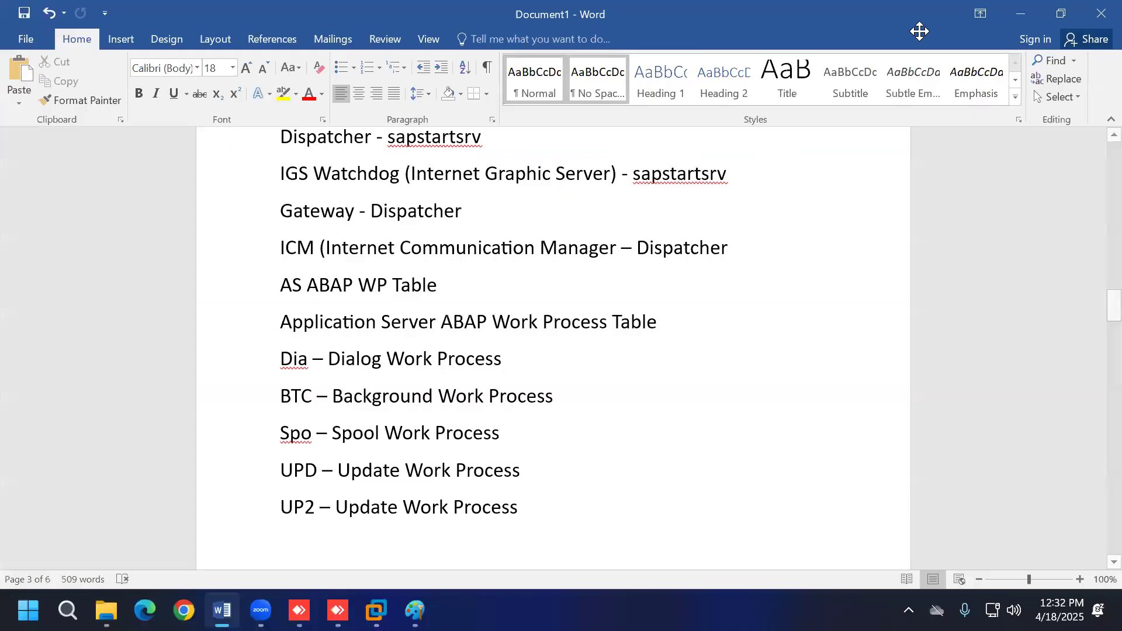